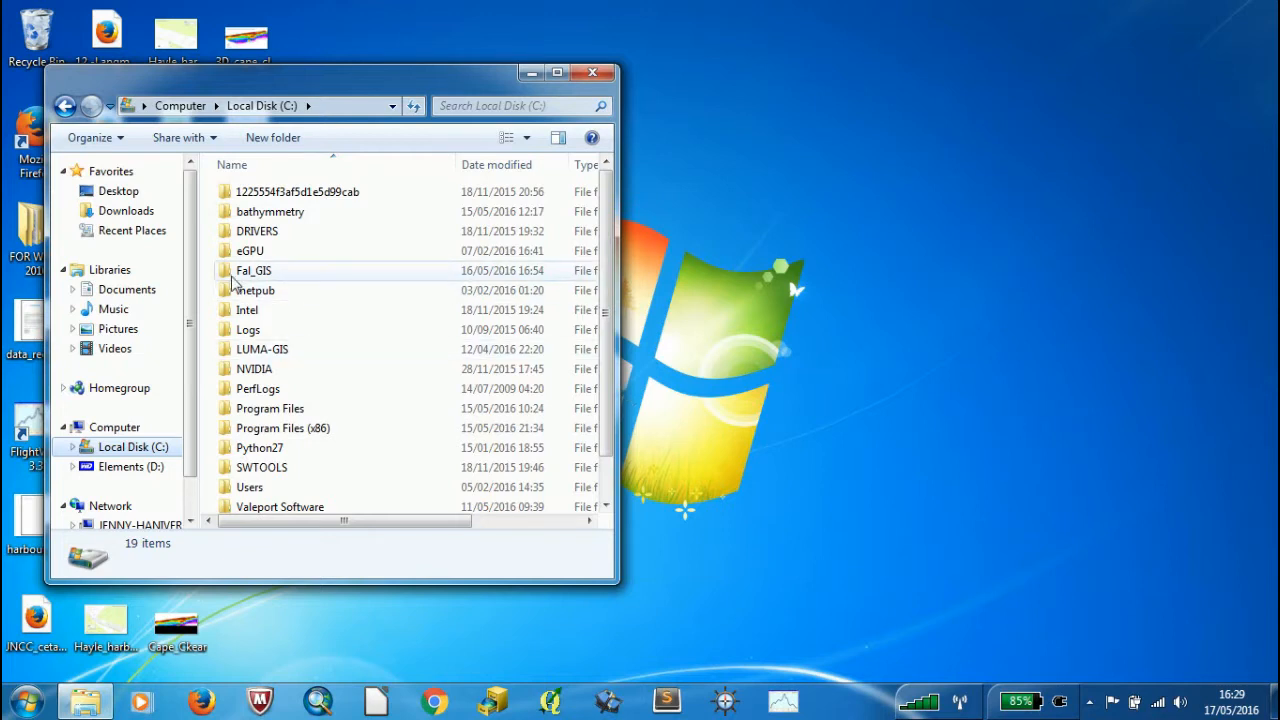
Launch ArcCatalog 10.2.2.
mouse_move(239, 278)
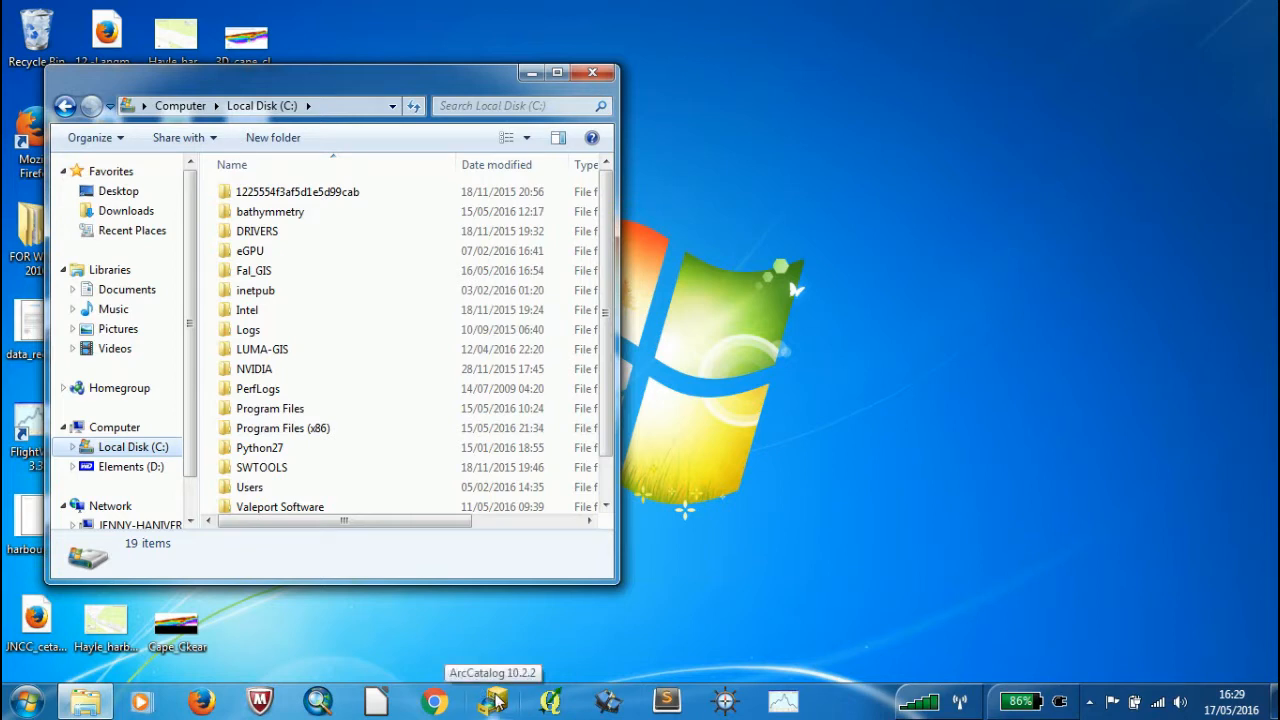
left_click(27, 702)
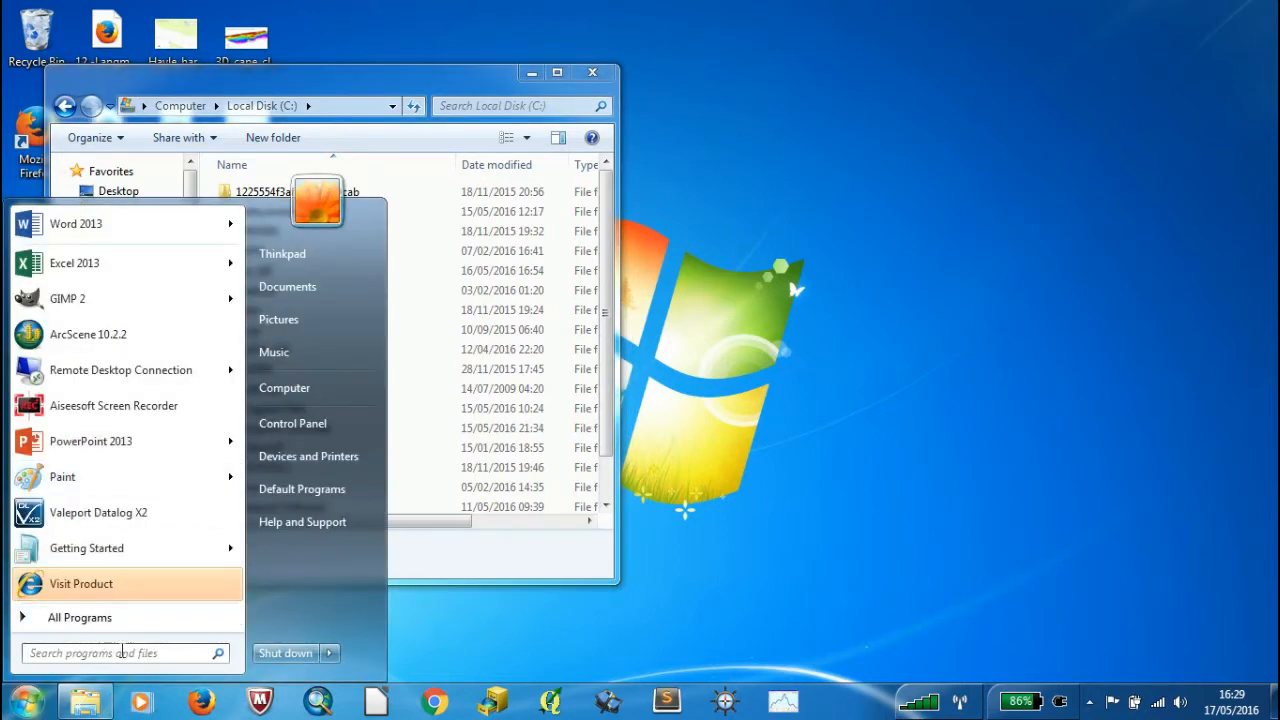
left_click(528, 651)
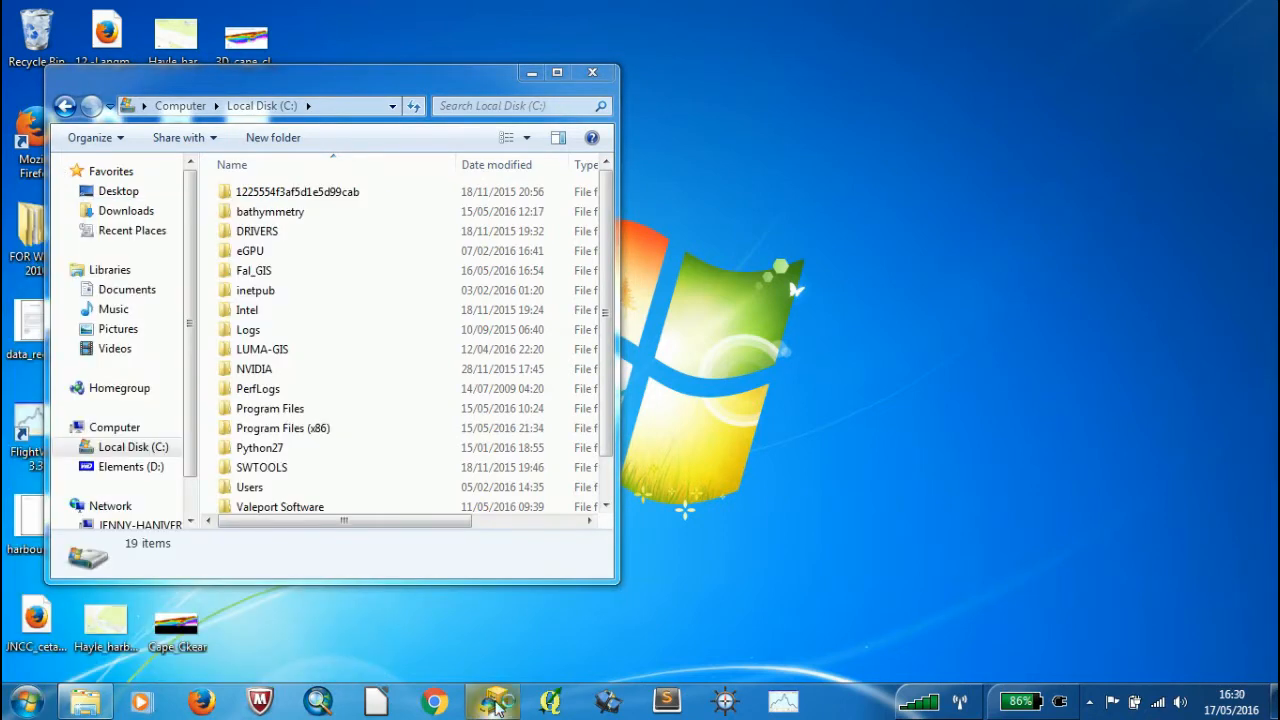
left_click(494, 703)
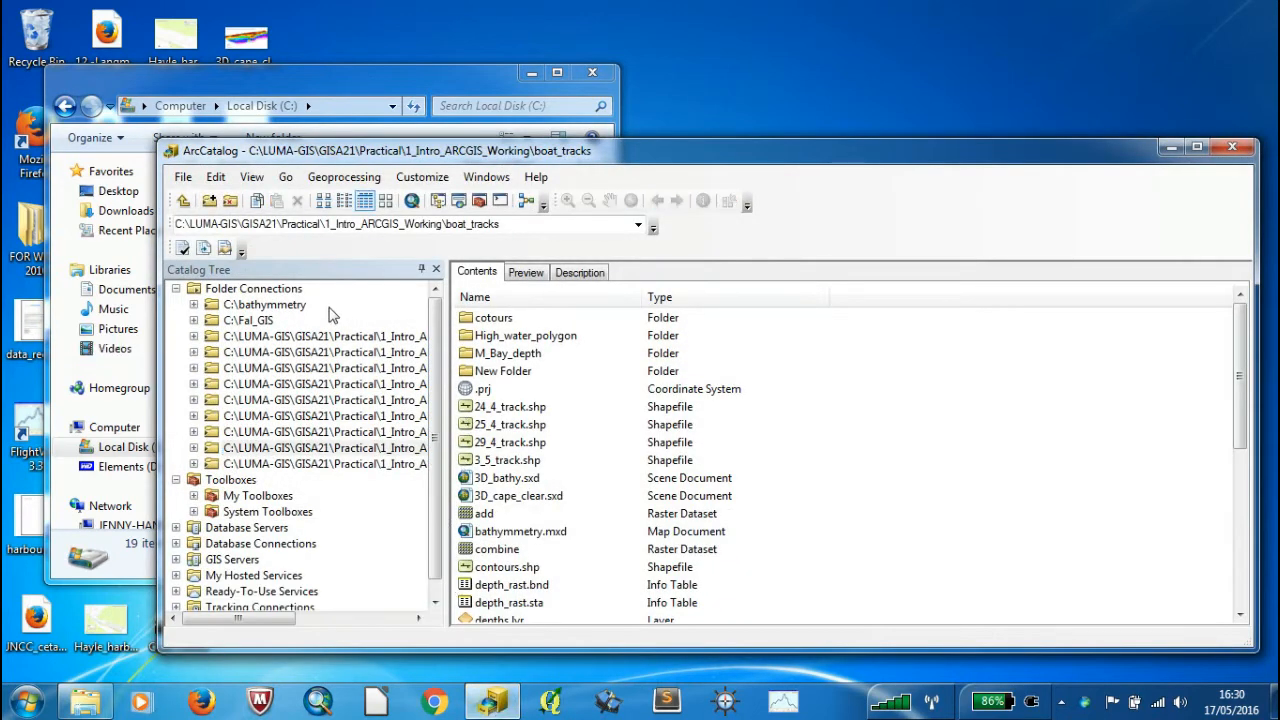
Look at the Connect To Folder dialog and list the contents of the C:\Fal_GIS folder connection.
left_click(209, 202)
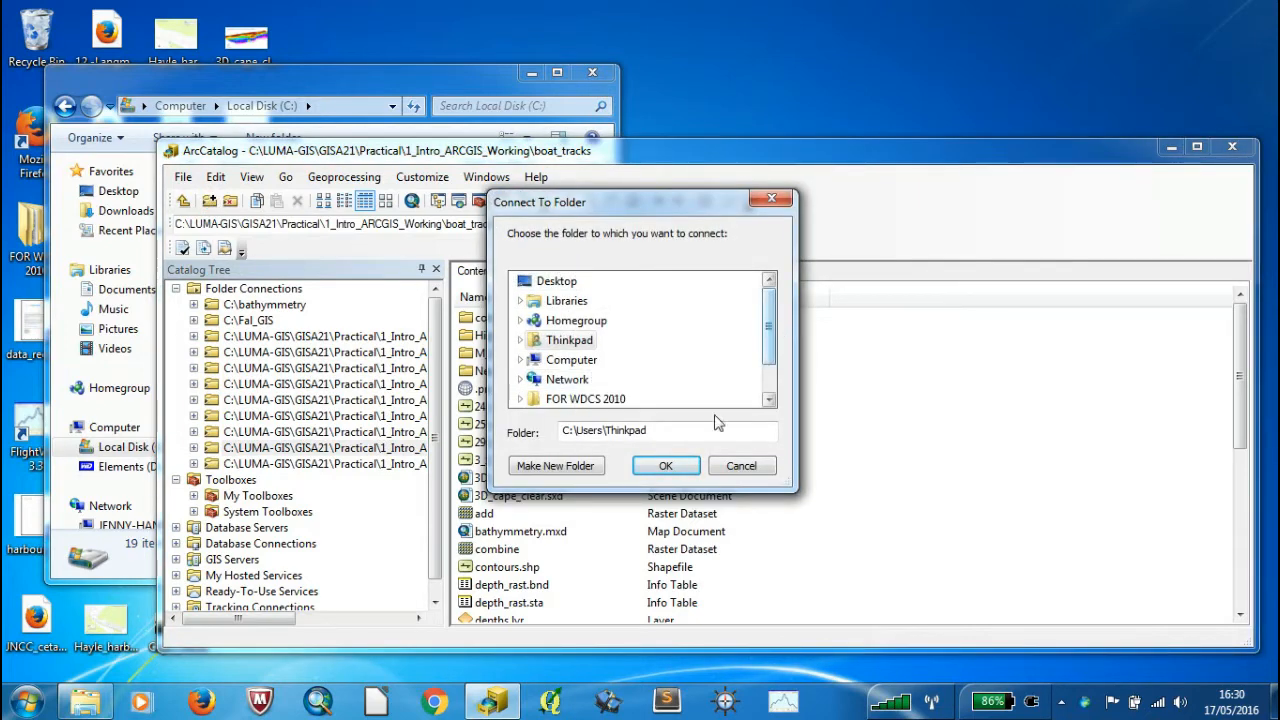
left_click(772, 199)
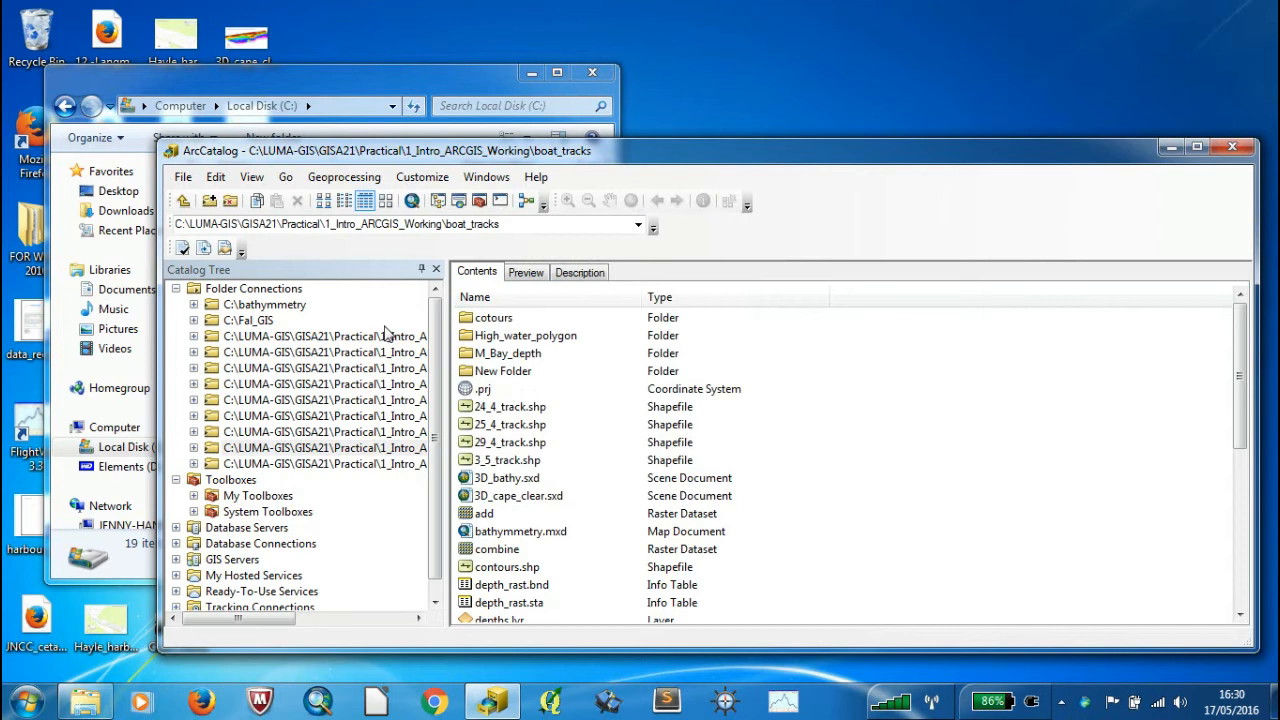
left_click(250, 321)
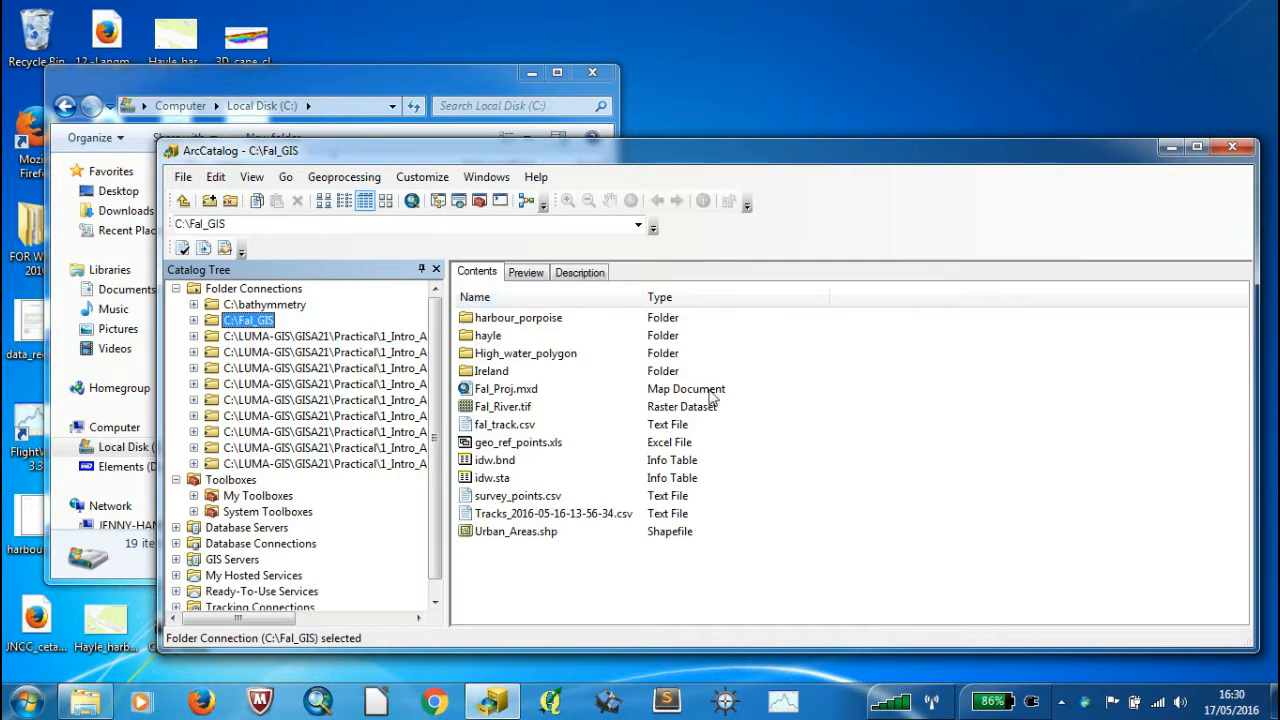
Minimize ArcCatalog and start ArcMap with a blank, untitled map.
left_click(1171, 148)
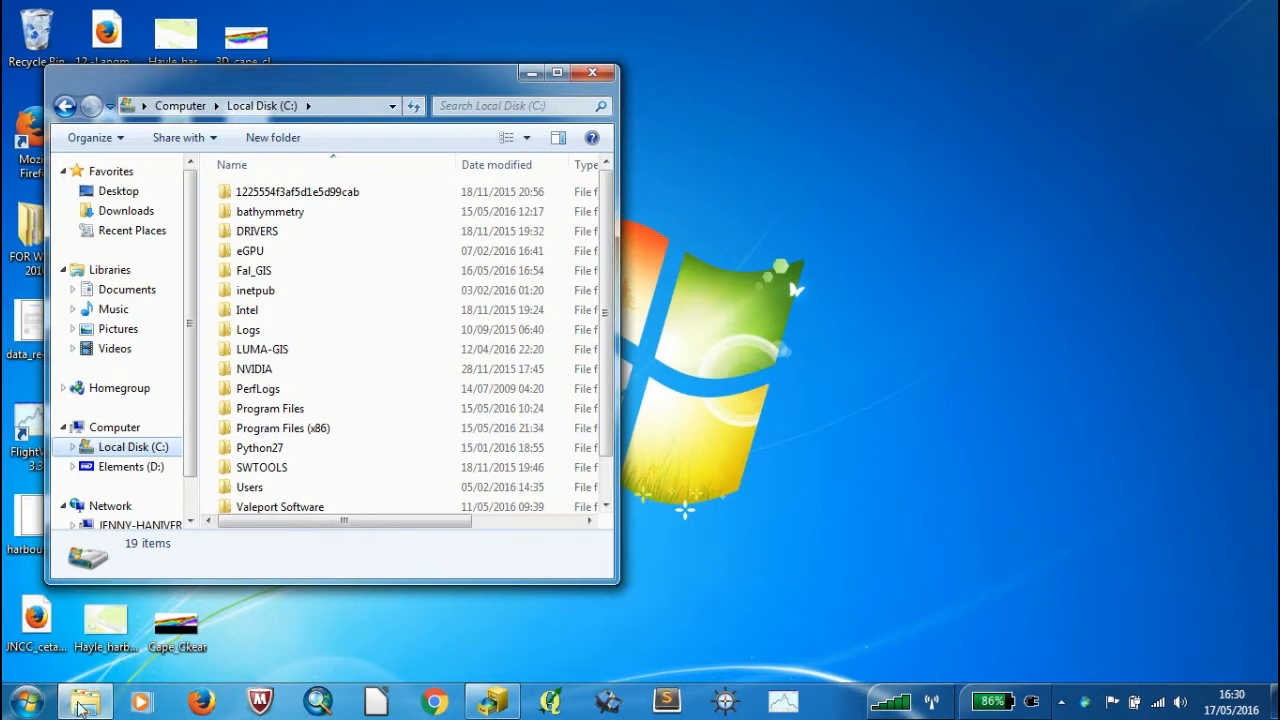
left_click(318, 702)
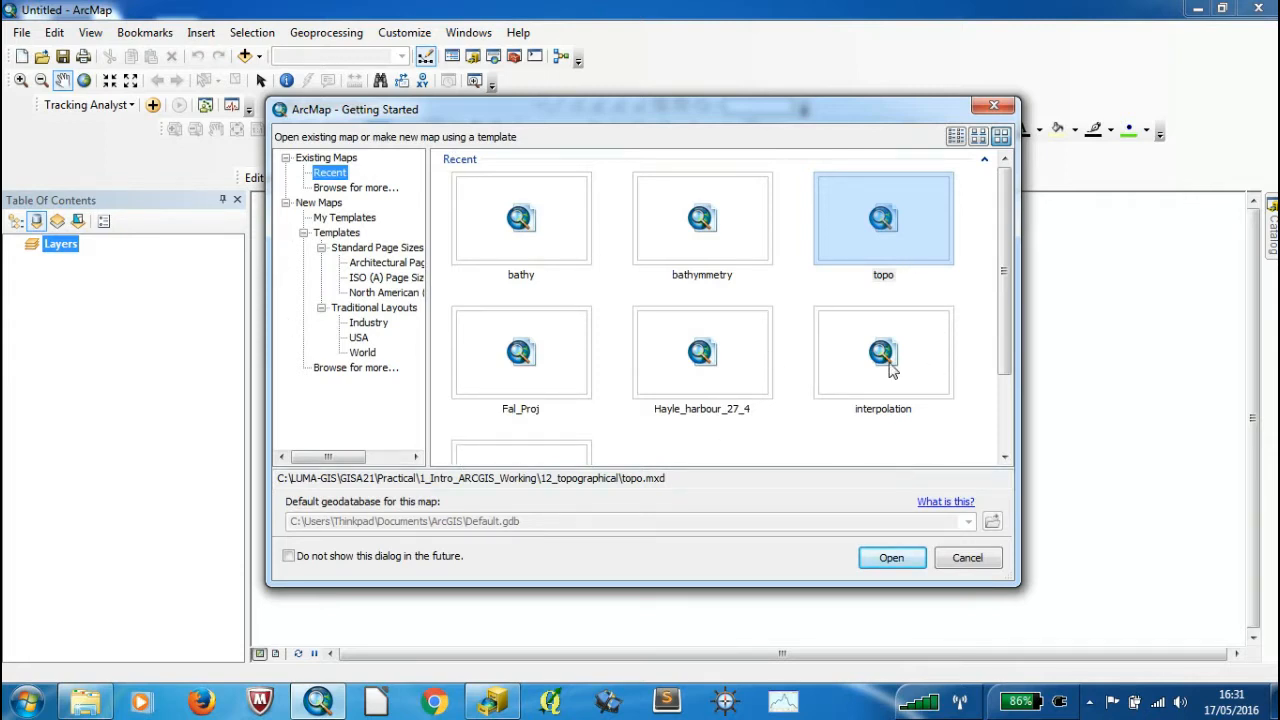
left_click(966, 557)
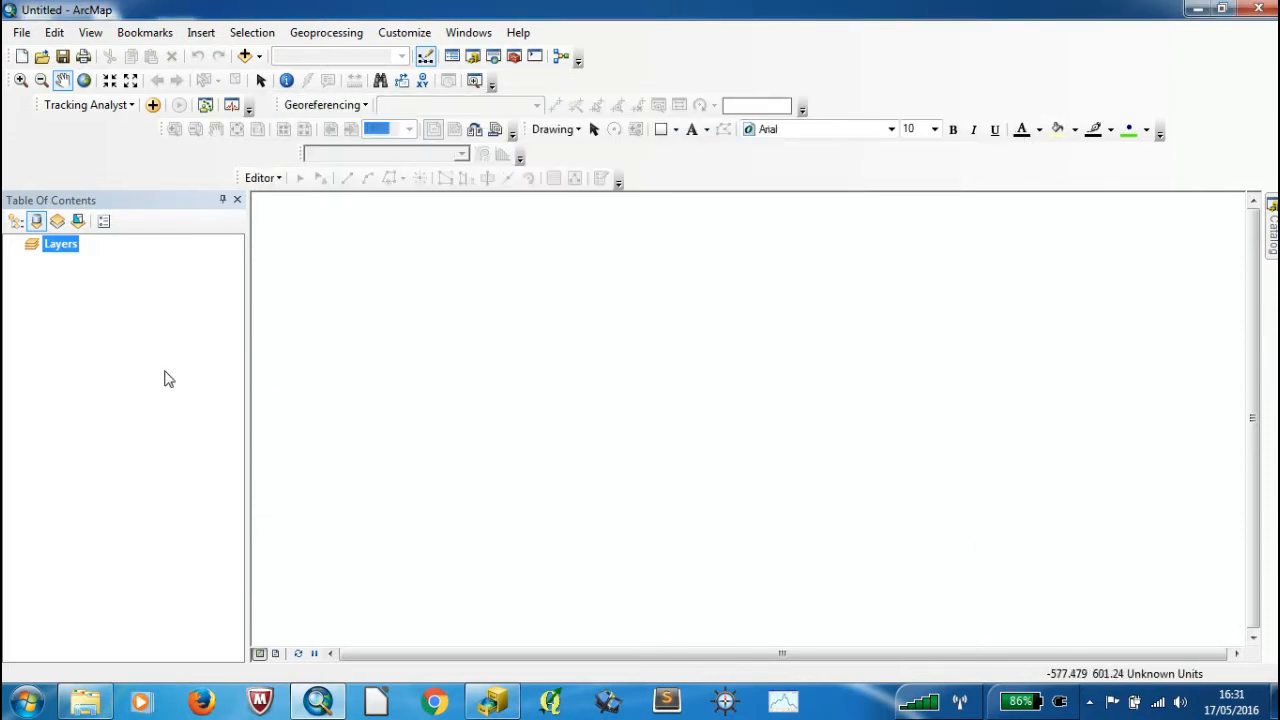
Examine the geographic coordinate systems offered in the Layers data frame's properties without assigning one.
right_click(60, 256)
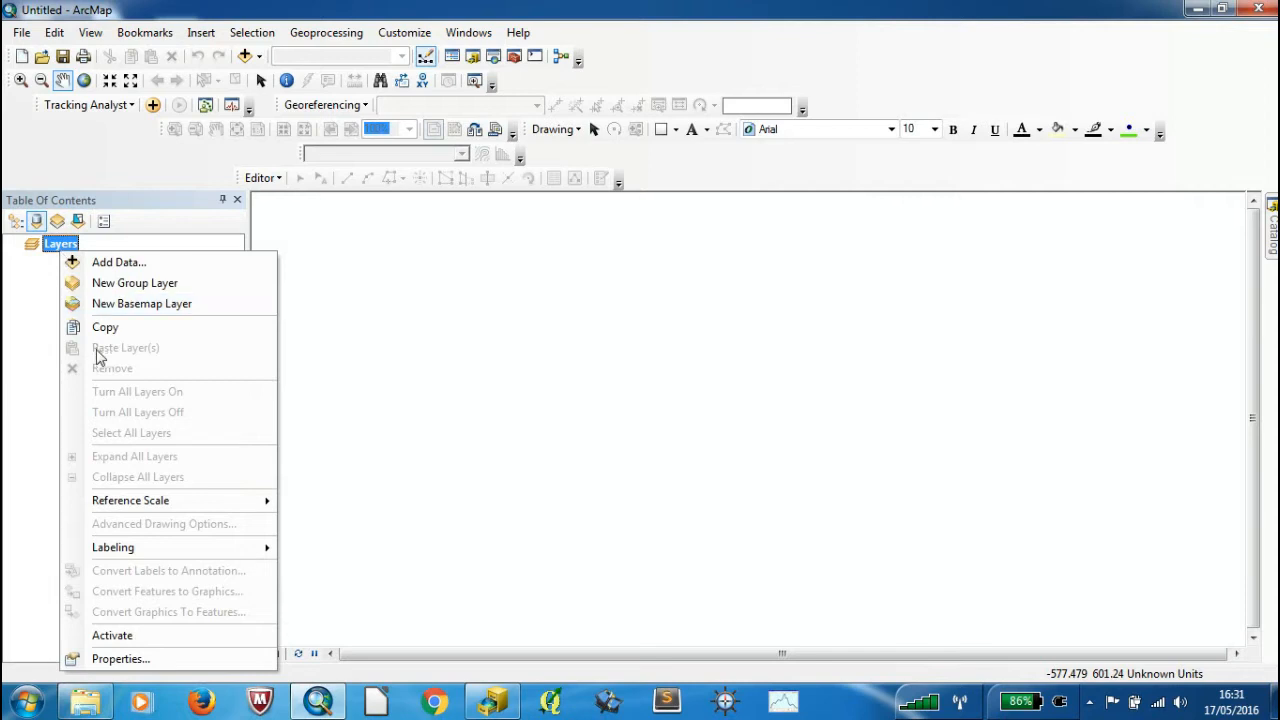
left_click(120, 659)
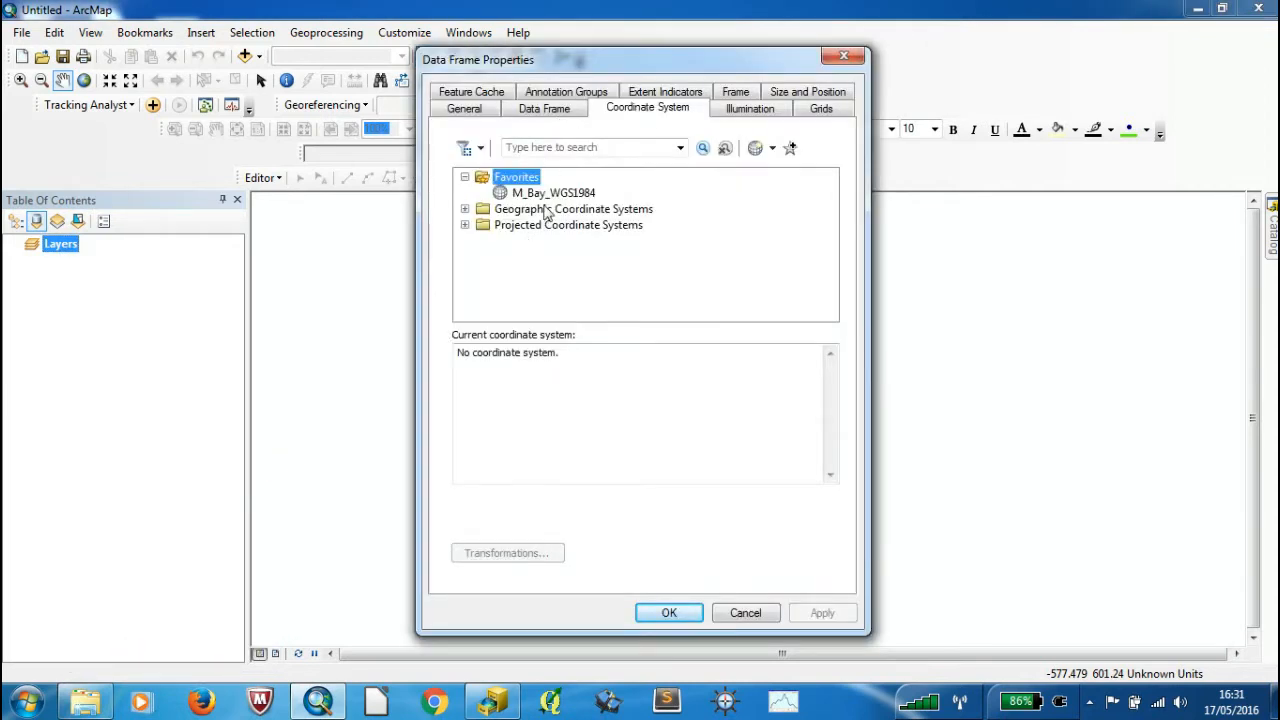
left_click(528, 226)
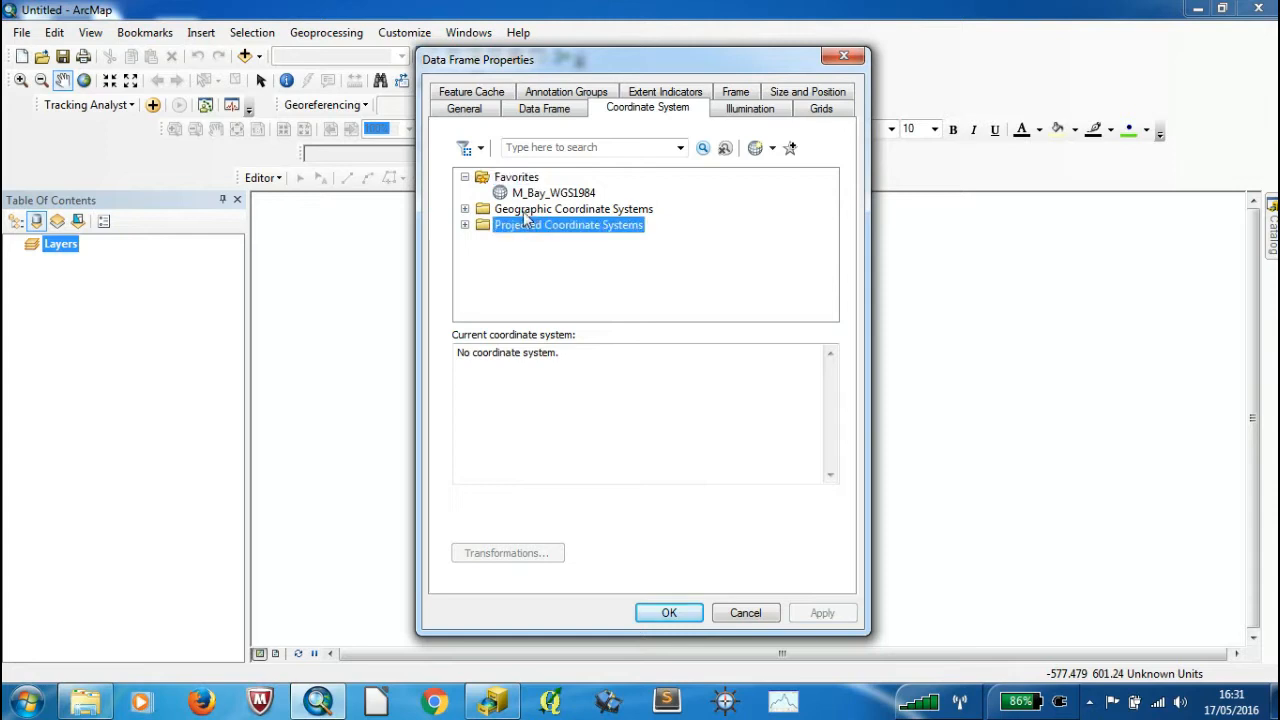
left_click(524, 210)
left_click(465, 210)
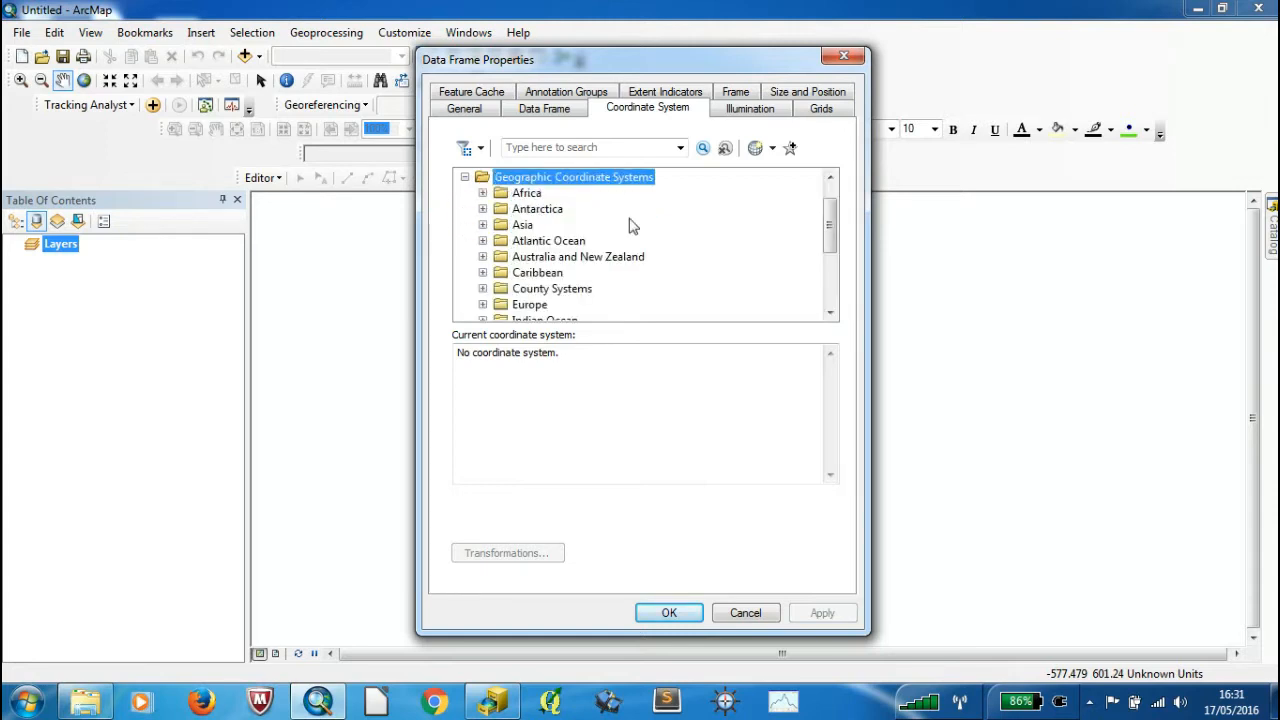
left_click_drag(829, 212, 834, 177)
left_click(843, 58)
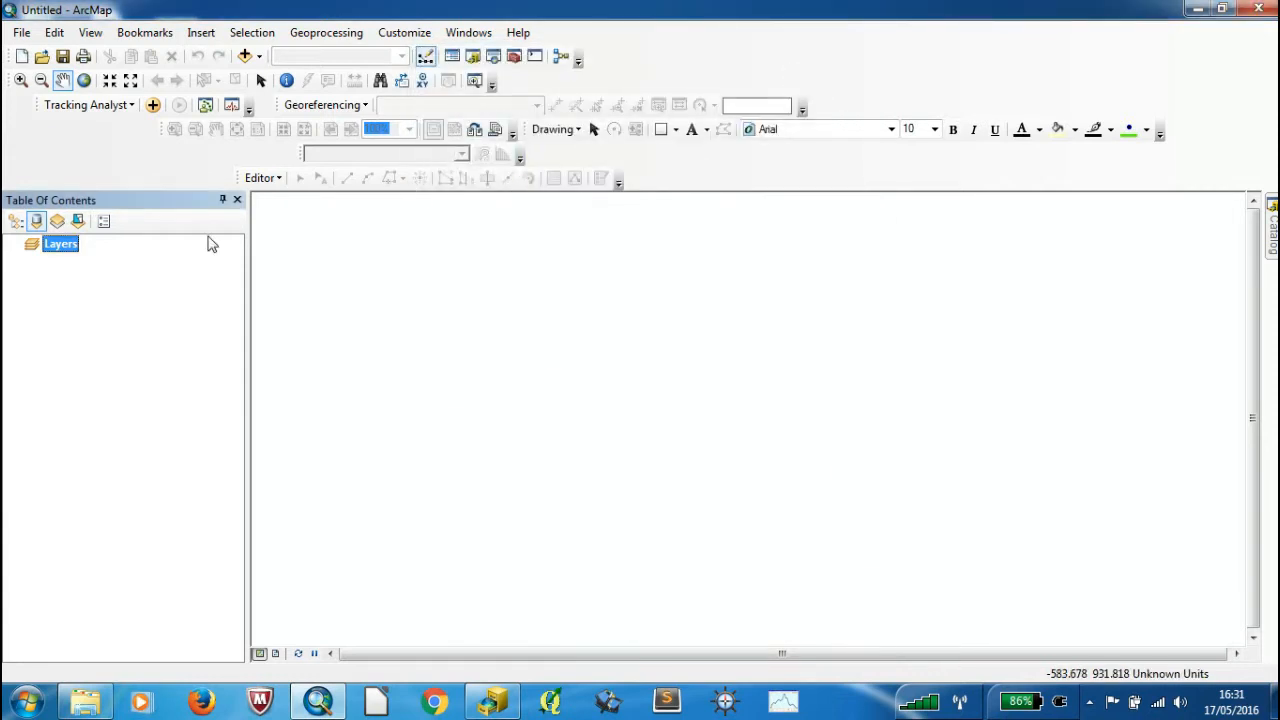
Add High_water_polygon_proj.shp from the High_water_polygon folder in C:\Fal_GIS to the map.
right_click(47, 249)
left_click(86, 251)
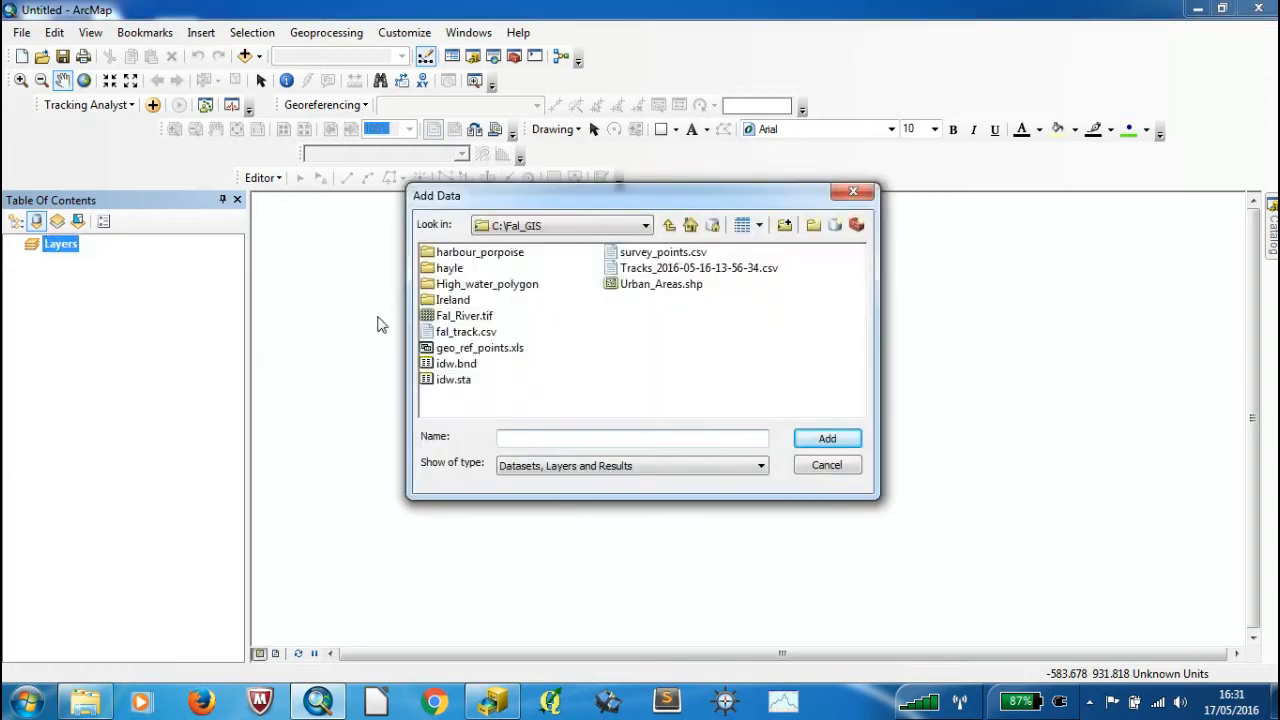
double_click(448, 287)
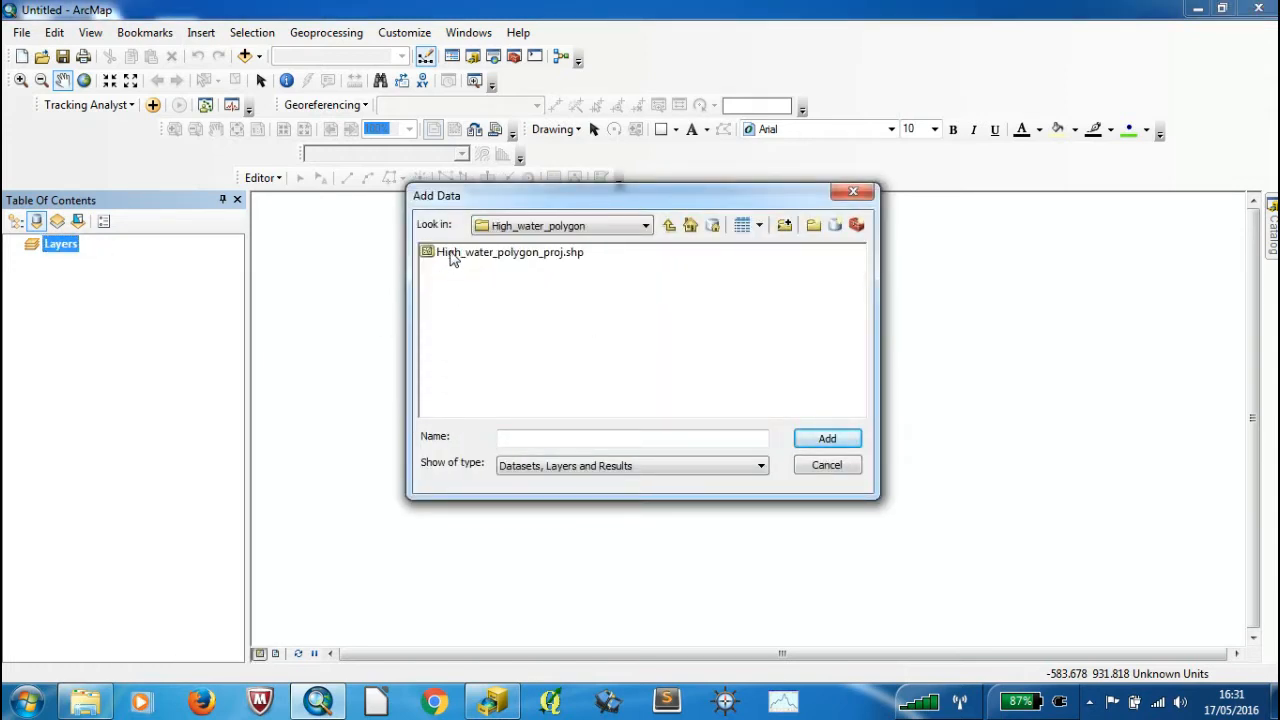
double_click(450, 255)
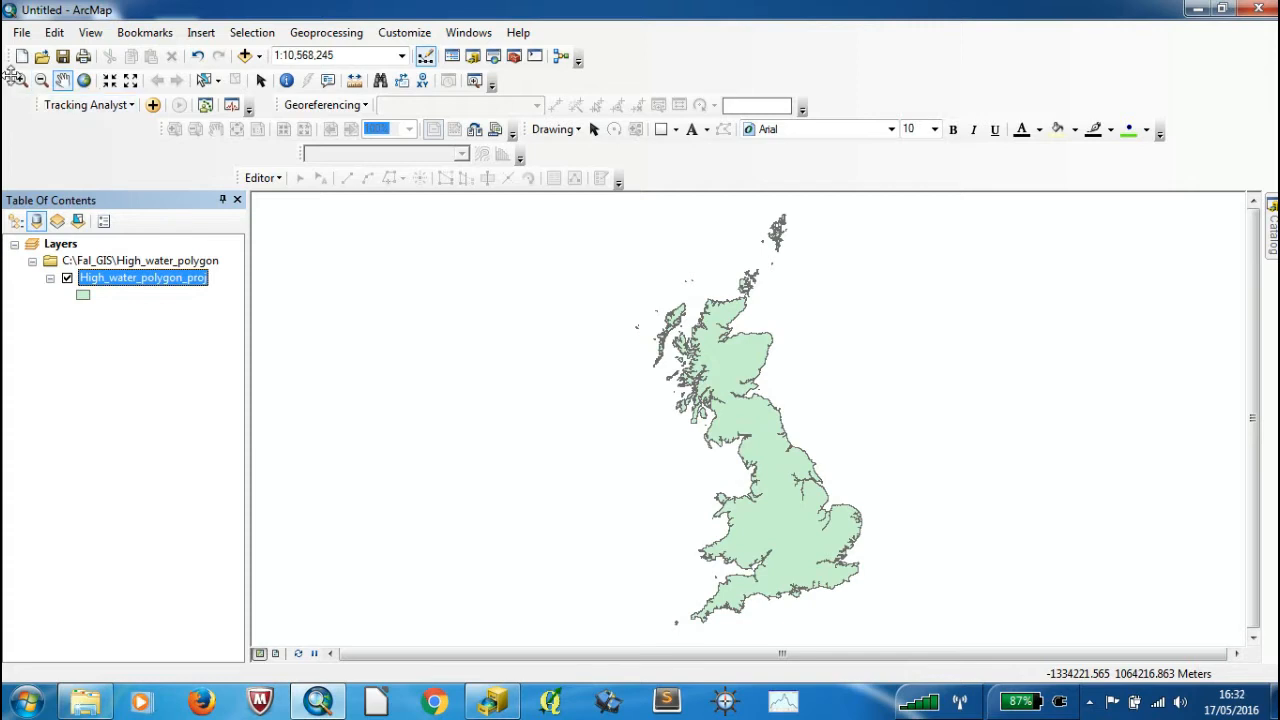
Magnify the coastline in stages from all of Great Britain down to Cornwall and its southern estuaries.
left_click(20, 80)
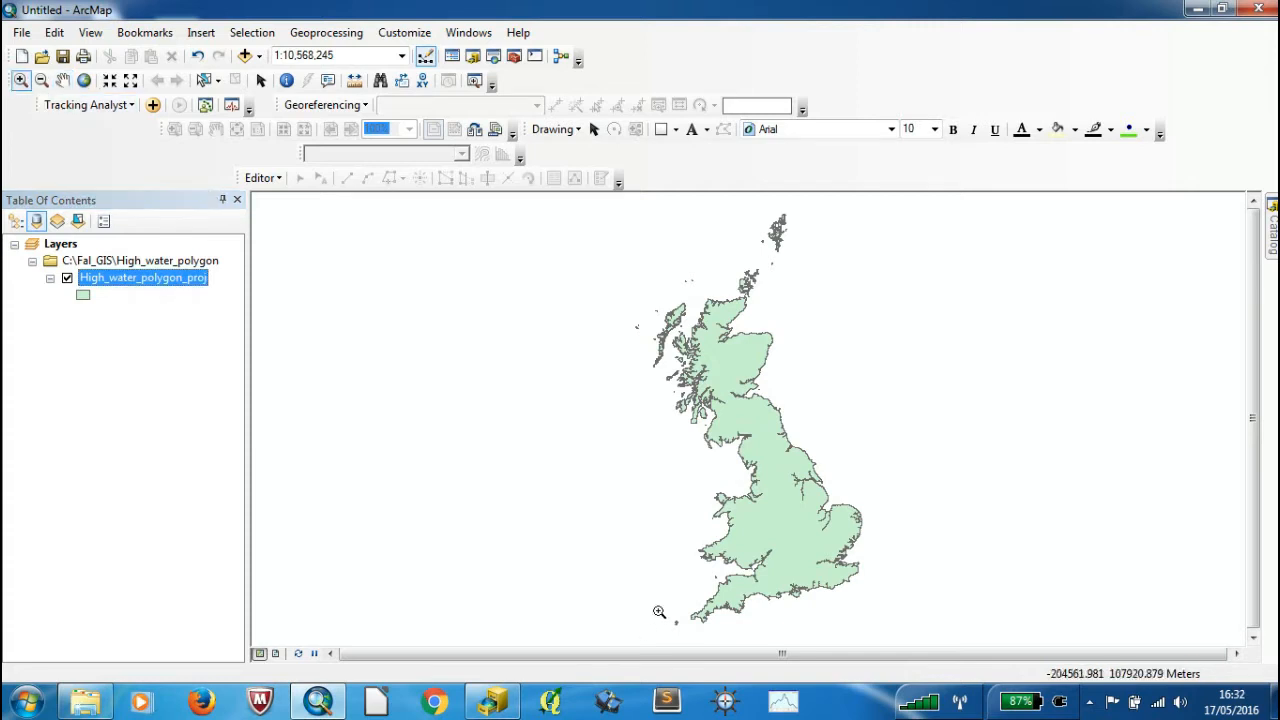
left_click_drag(668, 590, 733, 632)
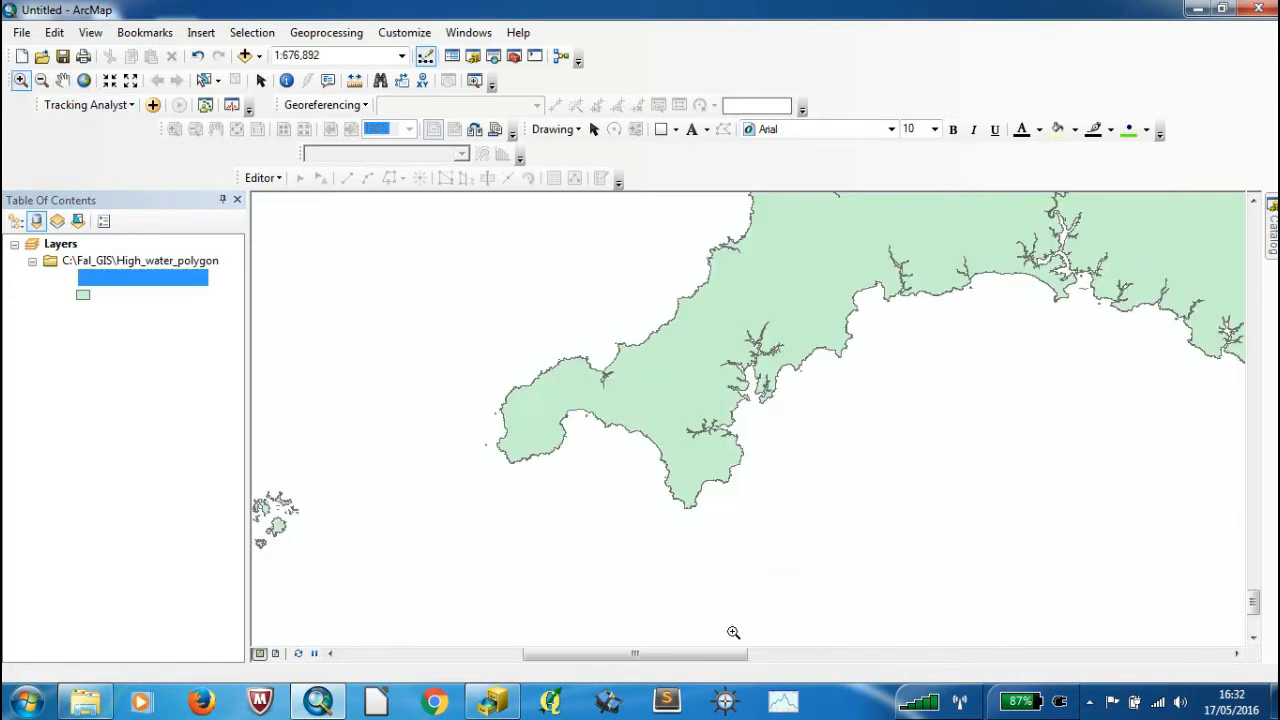
left_click_drag(657, 294, 872, 490)
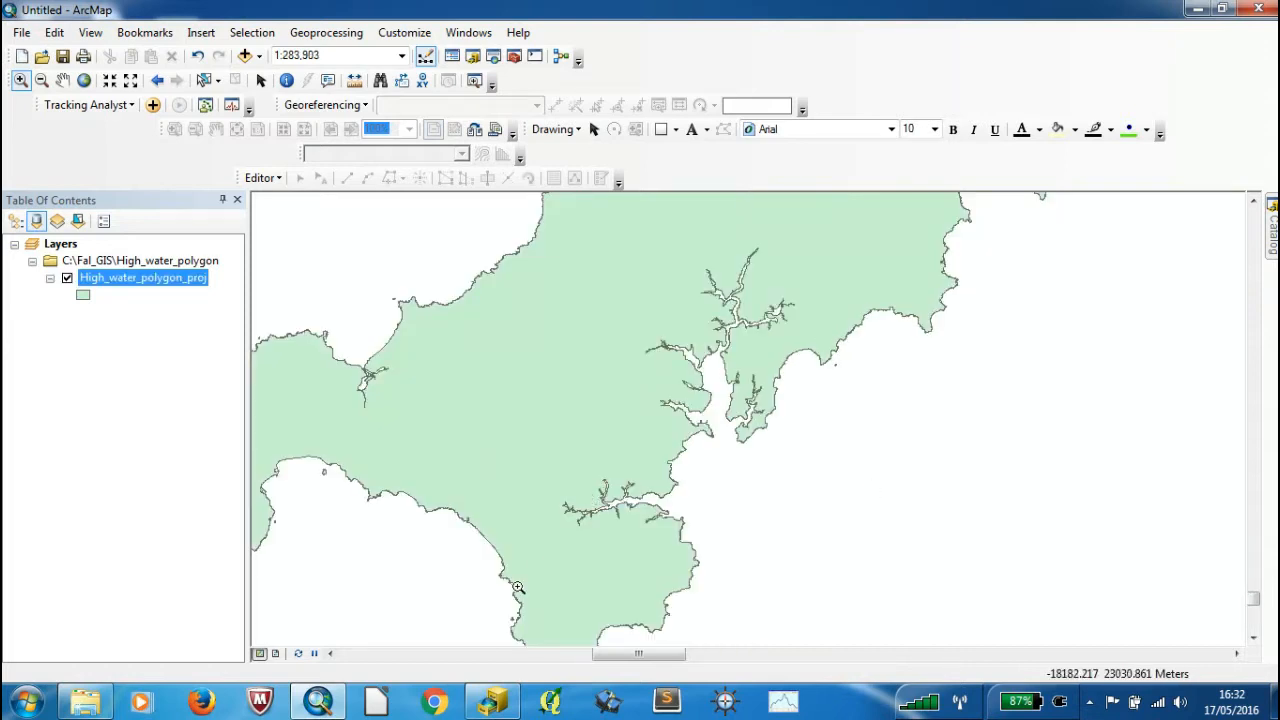
left_click_drag(517, 586, 876, 235)
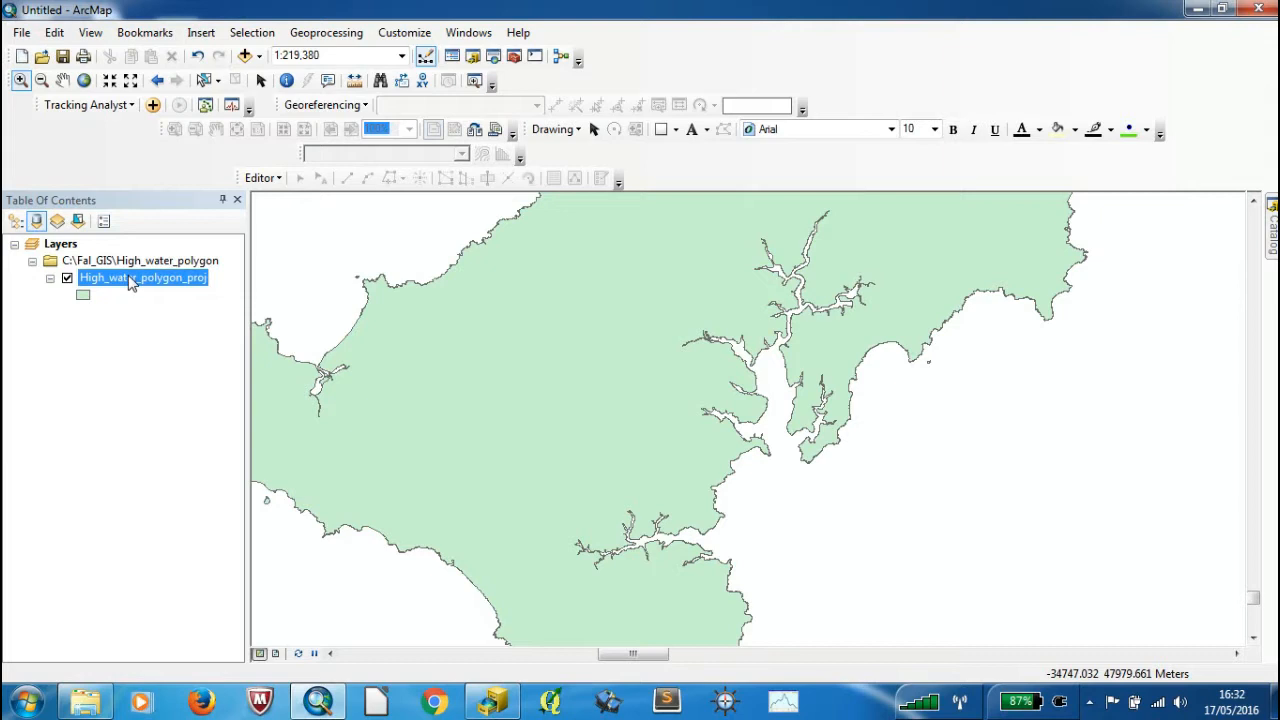
Pan the map away from the coastline and return to the full extent of the High_water_polygon_proj layer.
right_click(129, 280)
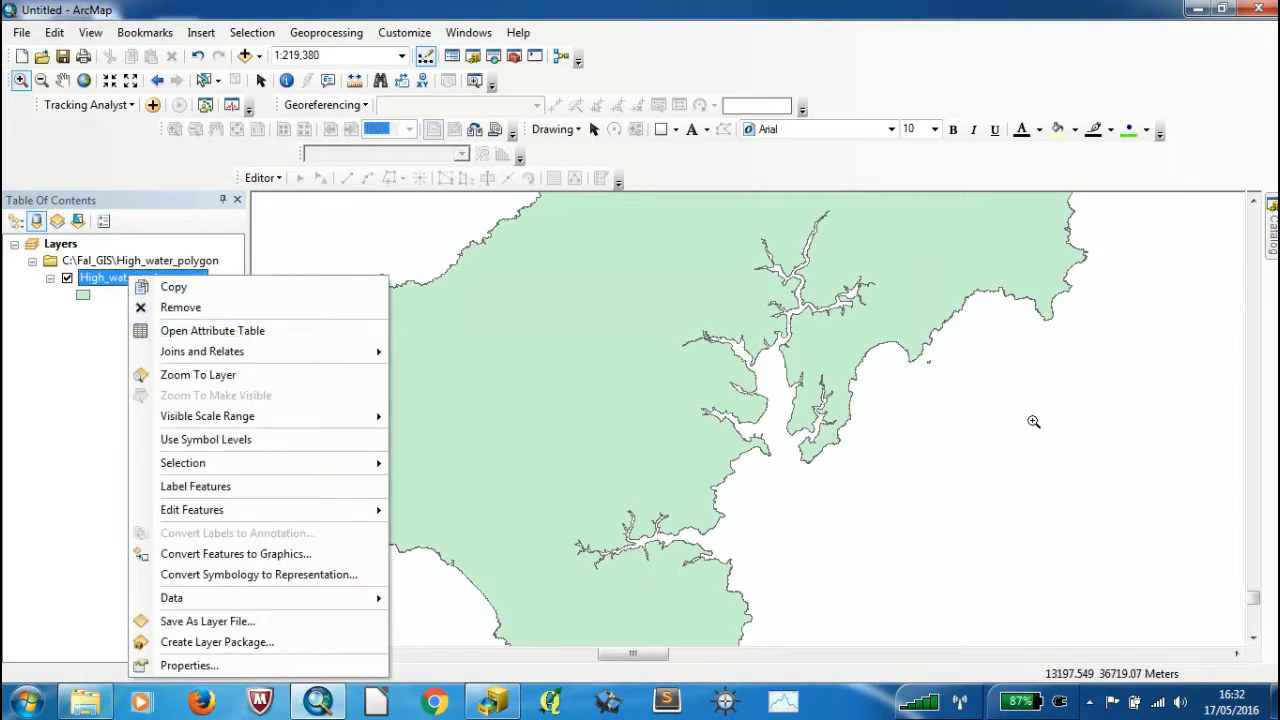
left_click(97, 128)
left_click(62, 80)
left_click_drag(1151, 305, 560, 435)
left_click_drag(1103, 311, 525, 360)
left_click_drag(892, 436, 752, 125)
left_click_drag(694, 527, 784, 270)
left_click_drag(640, 560, 642, 554)
left_click_drag(634, 377, 811, 457)
left_click_drag(594, 569, 997, 494)
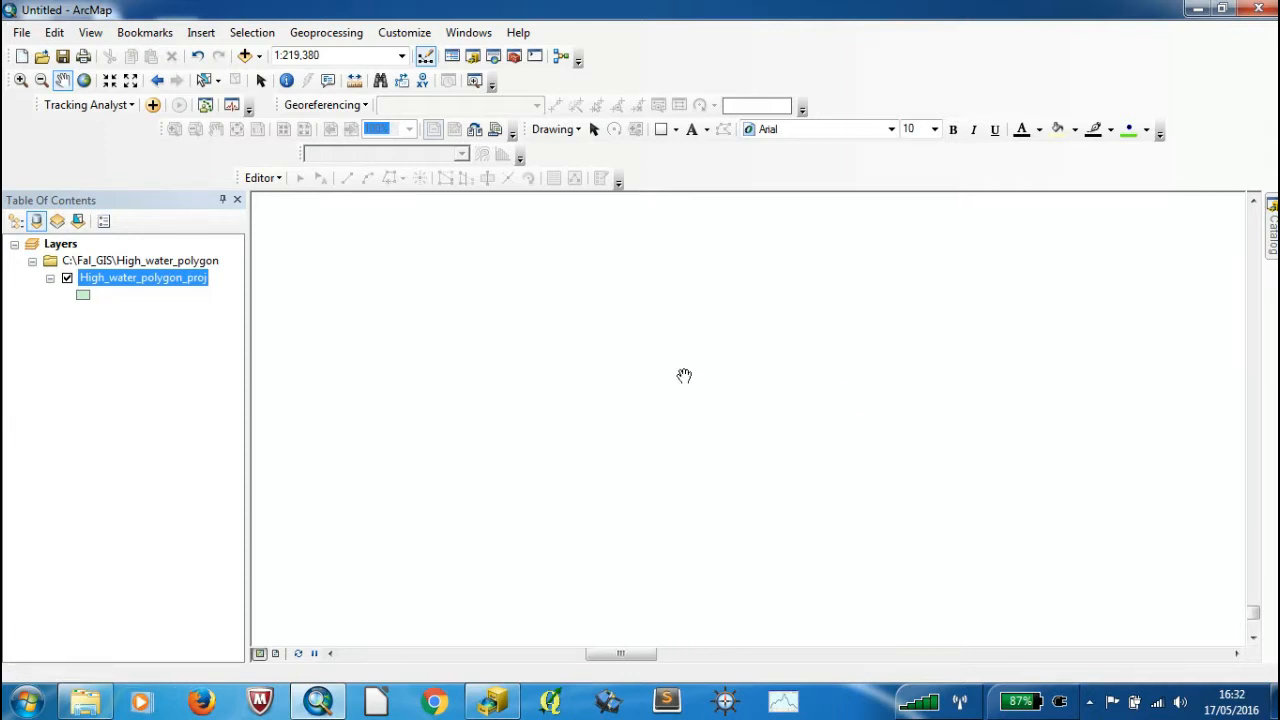
right_click(143, 276)
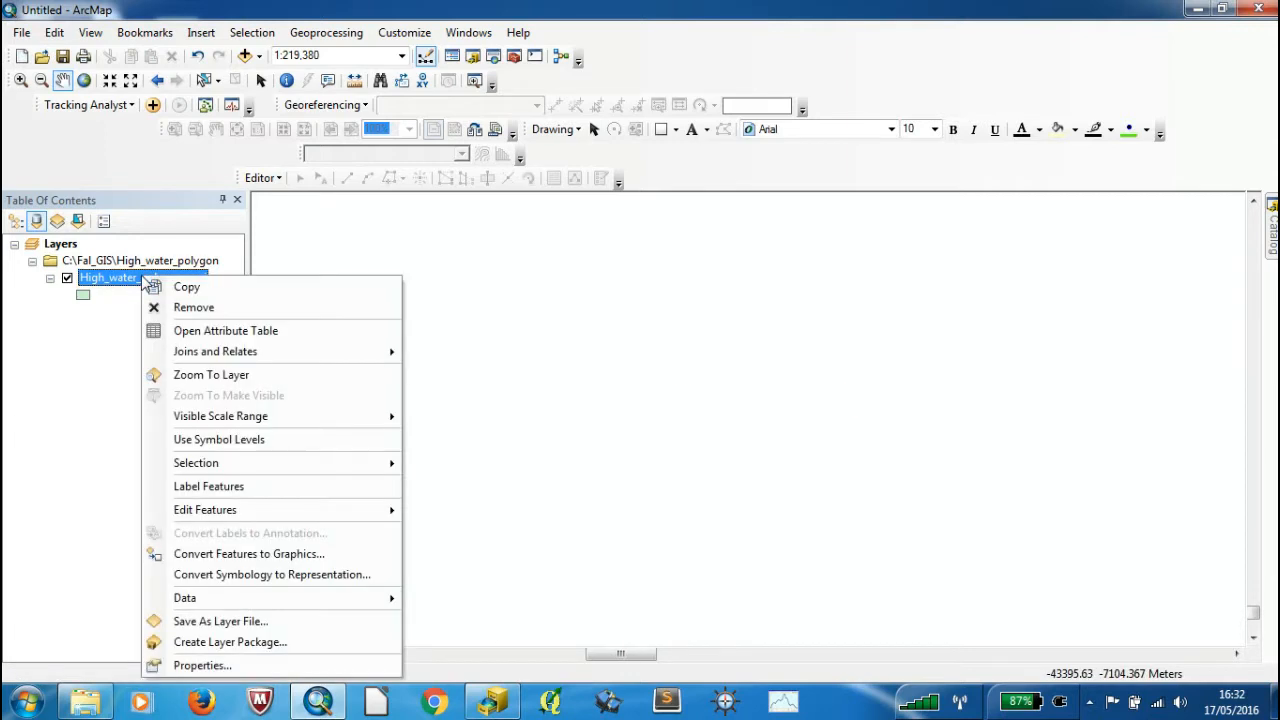
left_click(211, 374)
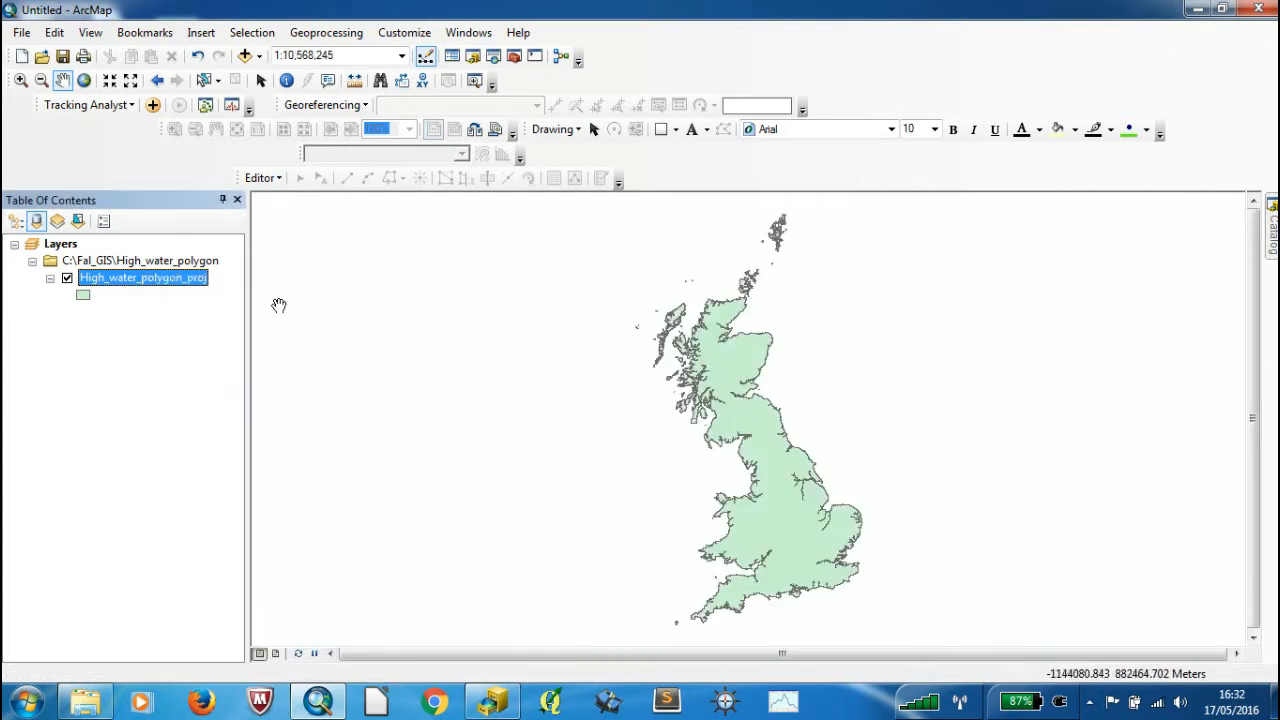
Zoom in on the Fal estuary on Cornwall's south coast to a scale of about 1:125,000.
left_click(19, 81)
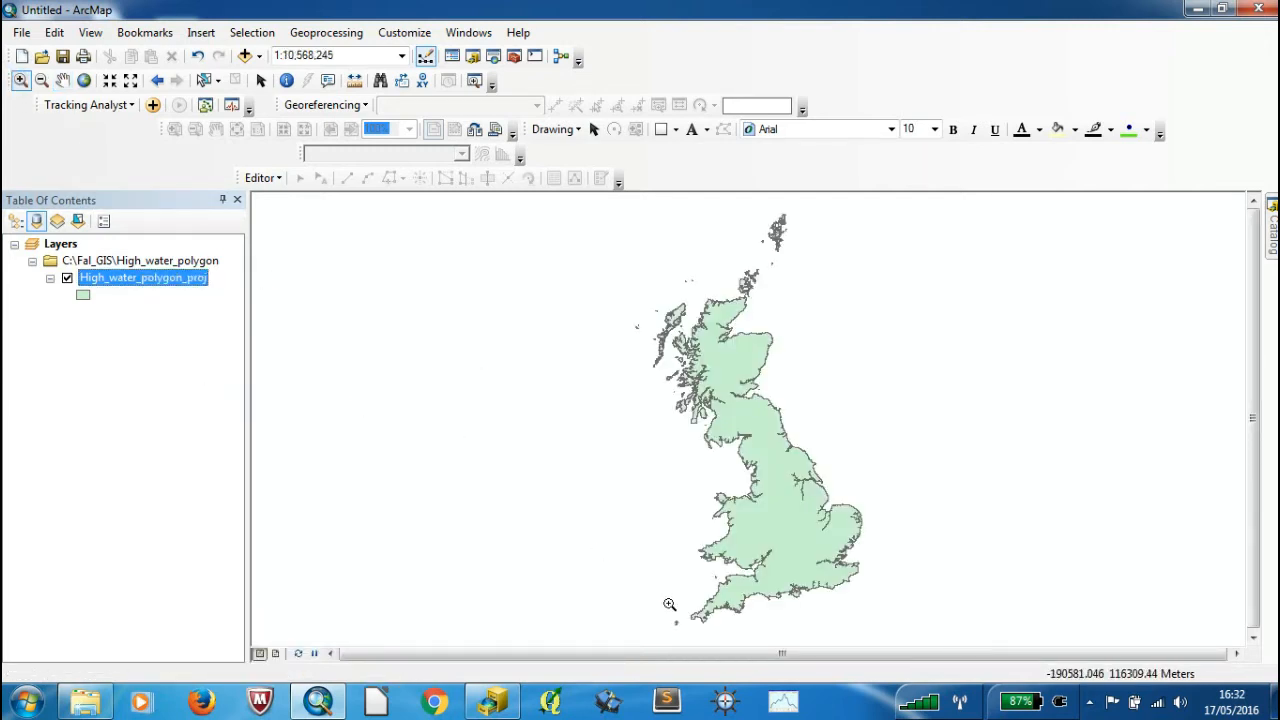
left_click_drag(692, 631, 738, 588)
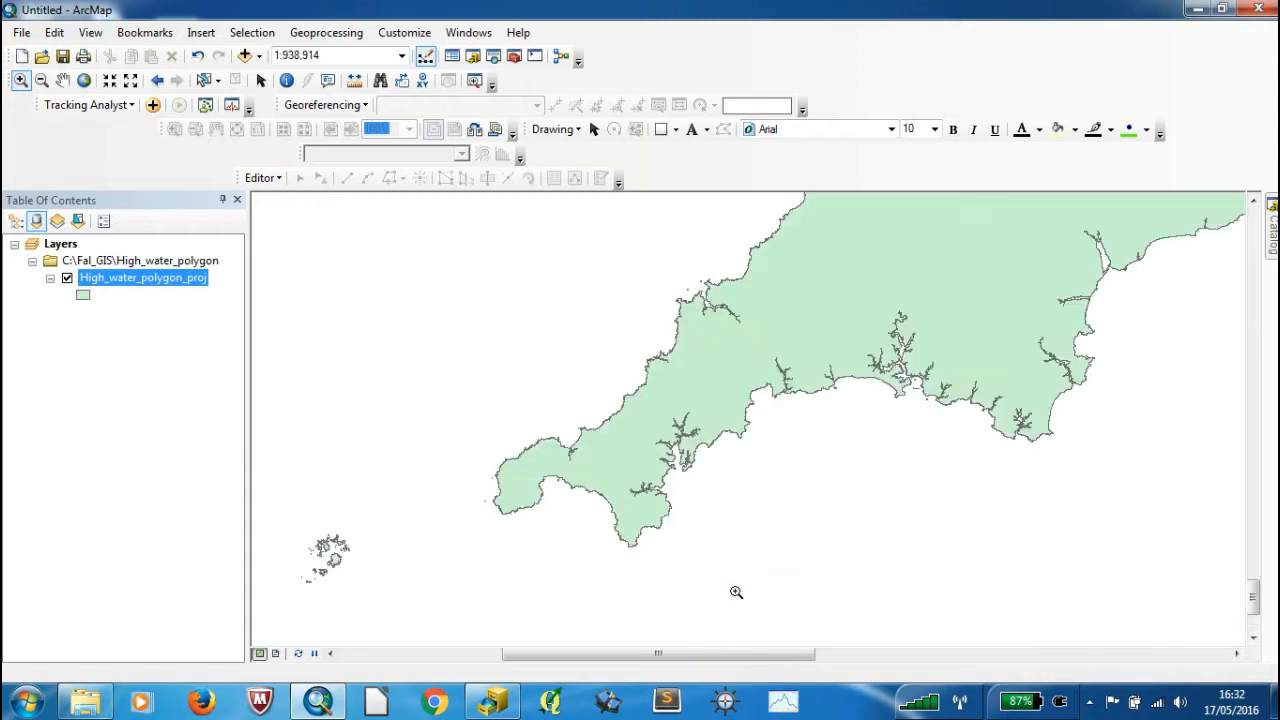
left_click_drag(641, 481, 721, 404)
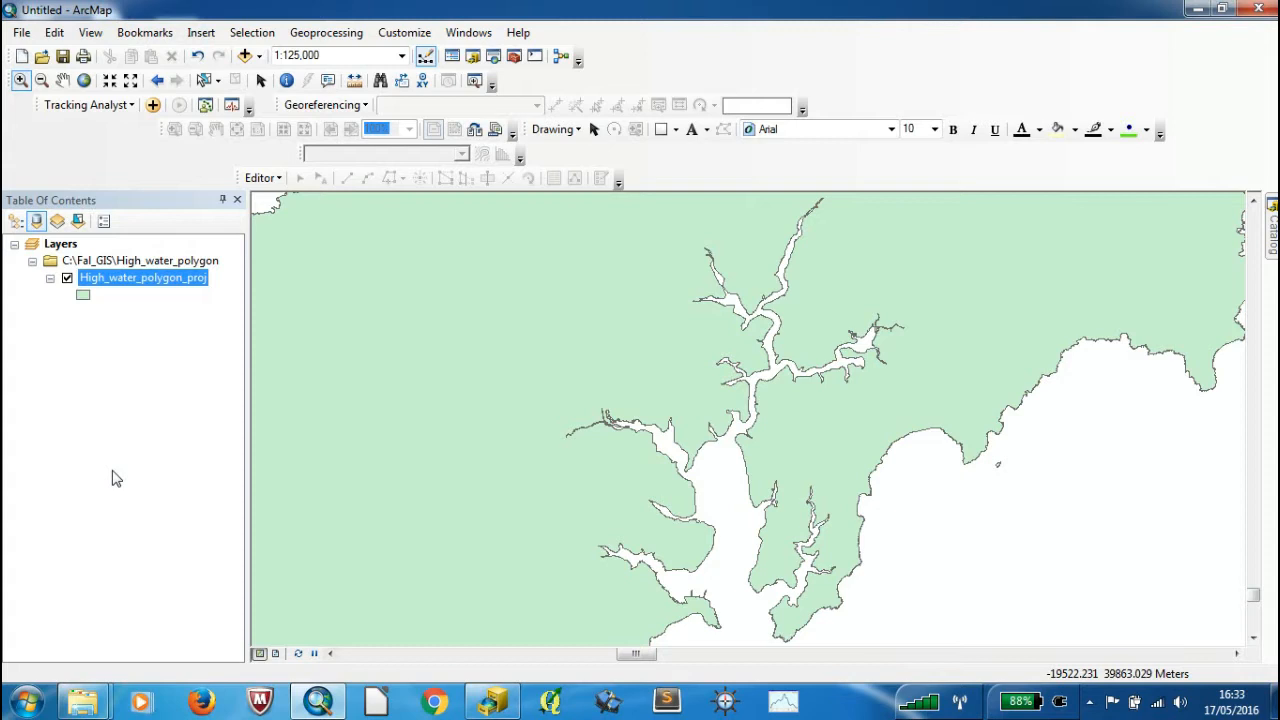
Check in the list of available toolbars whether the Georeferencing toolbar is enabled.
left_click(403, 33)
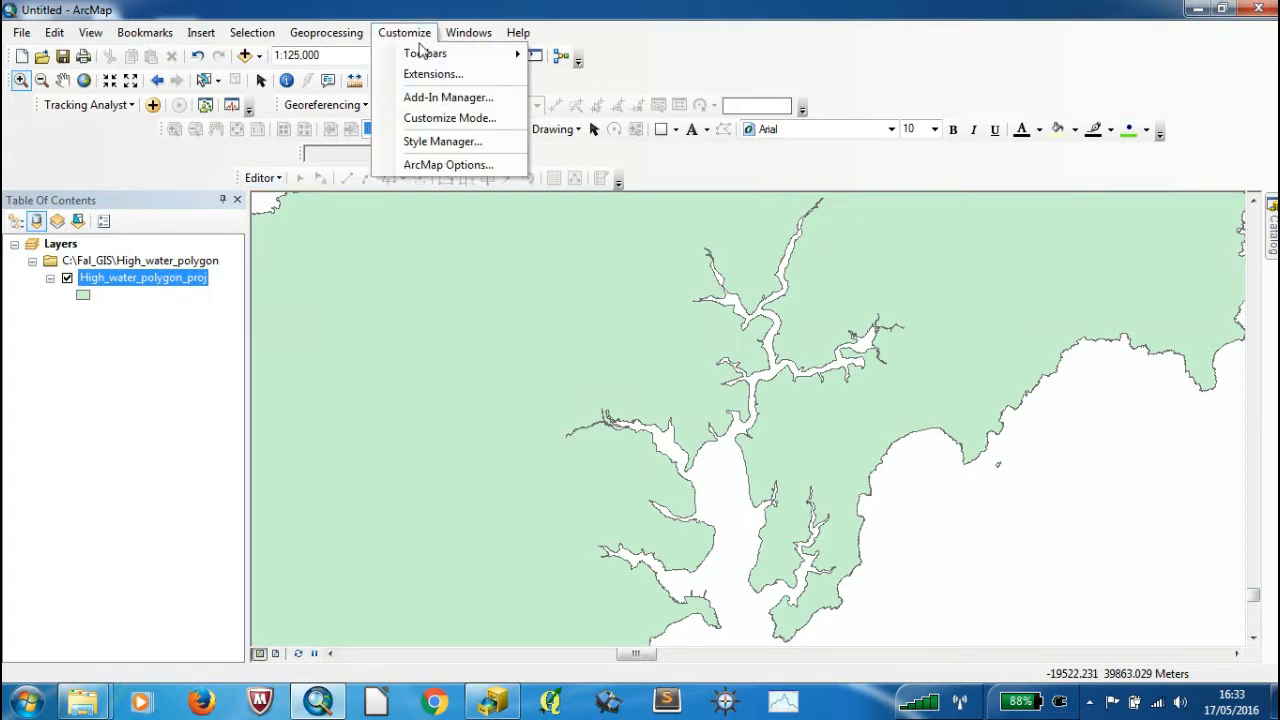
mouse_move(437, 50)
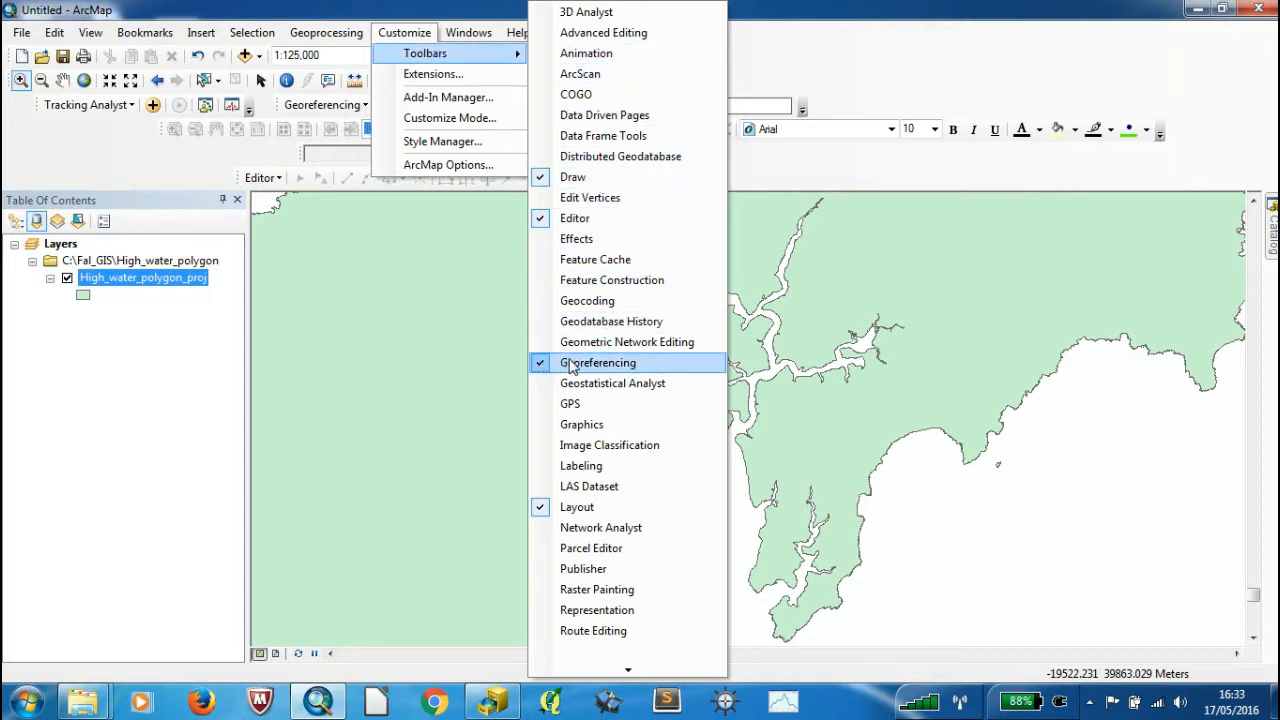
left_click(181, 157)
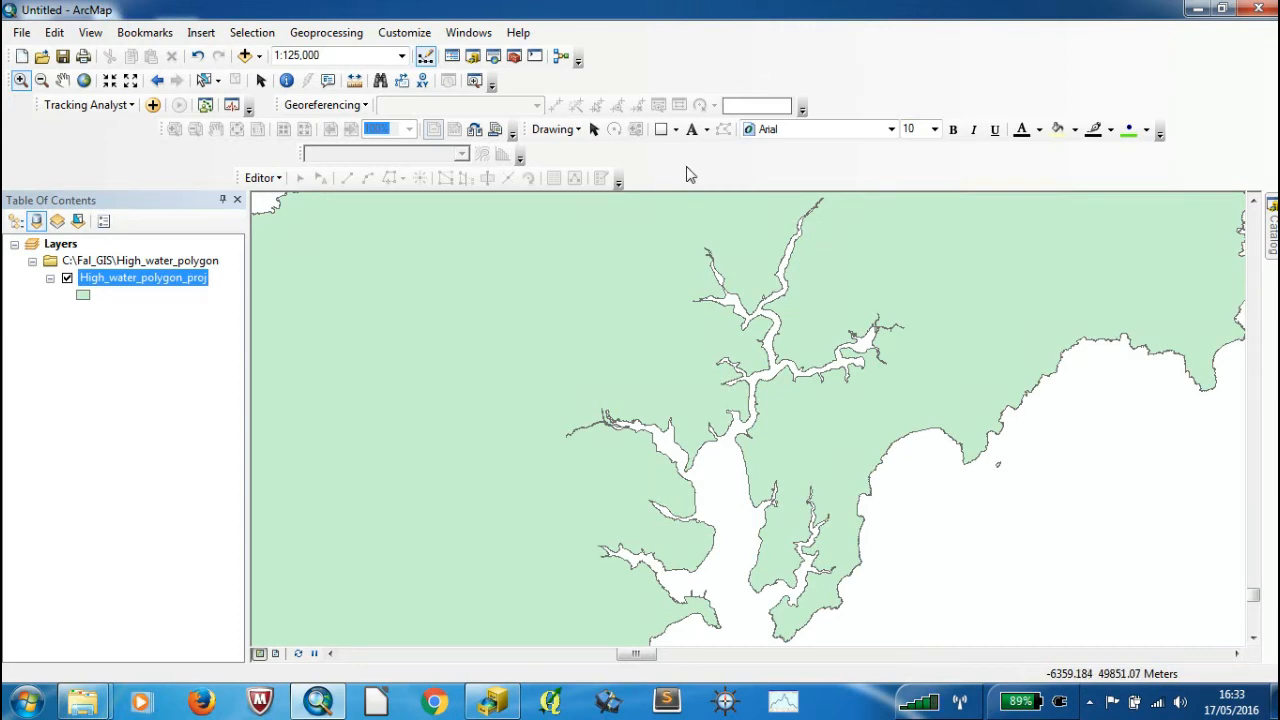
Add the Fal_River.tif raster from the C:\Fal_GIS folder to the map.
right_click(54, 247)
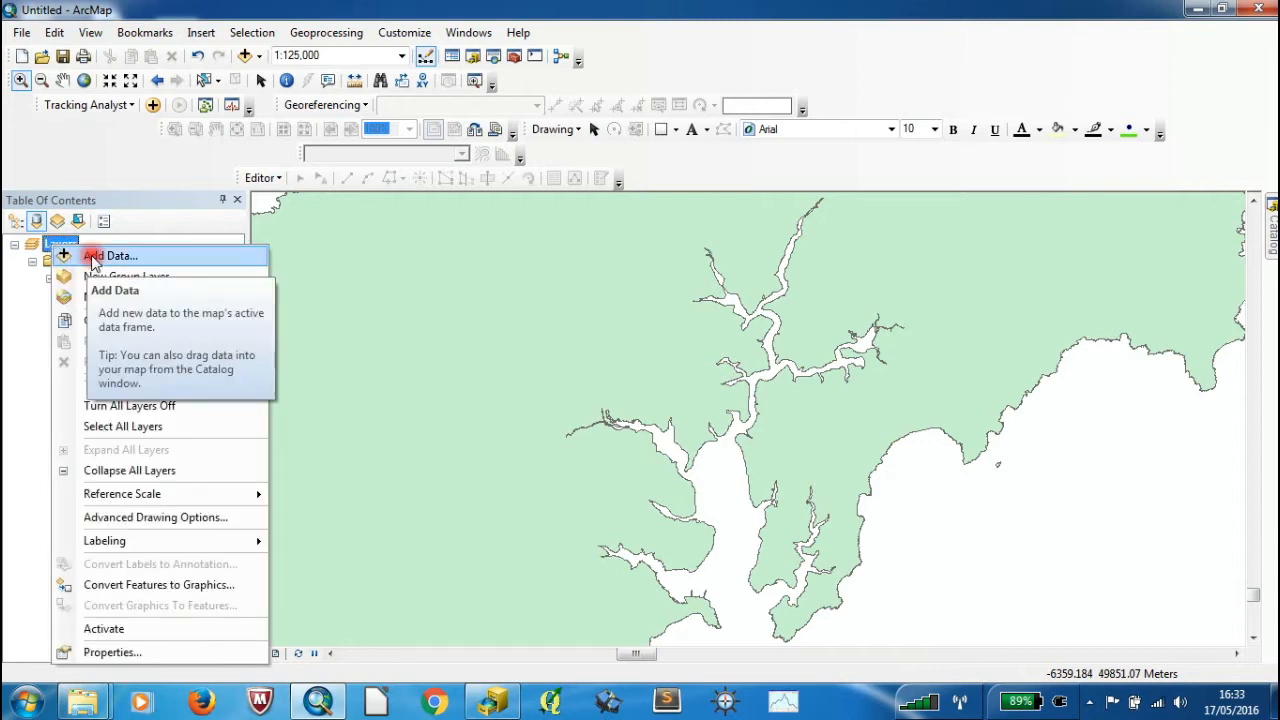
left_click(92, 252)
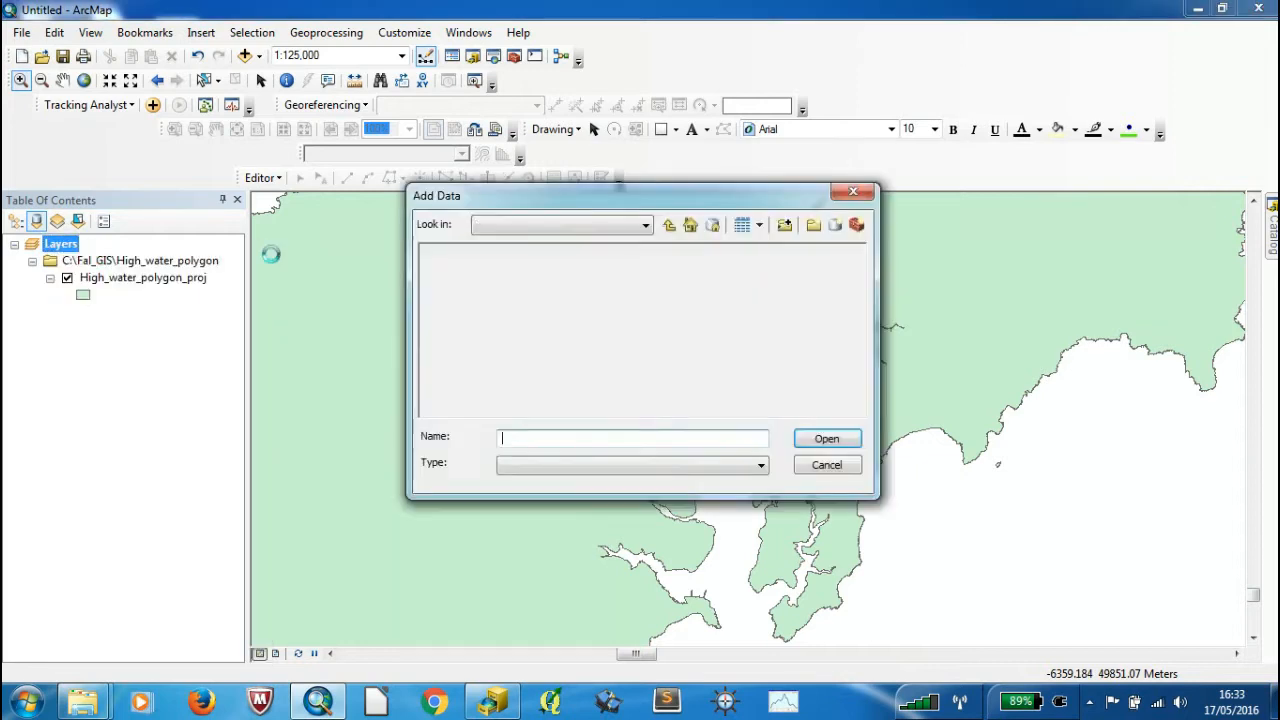
left_click(671, 227)
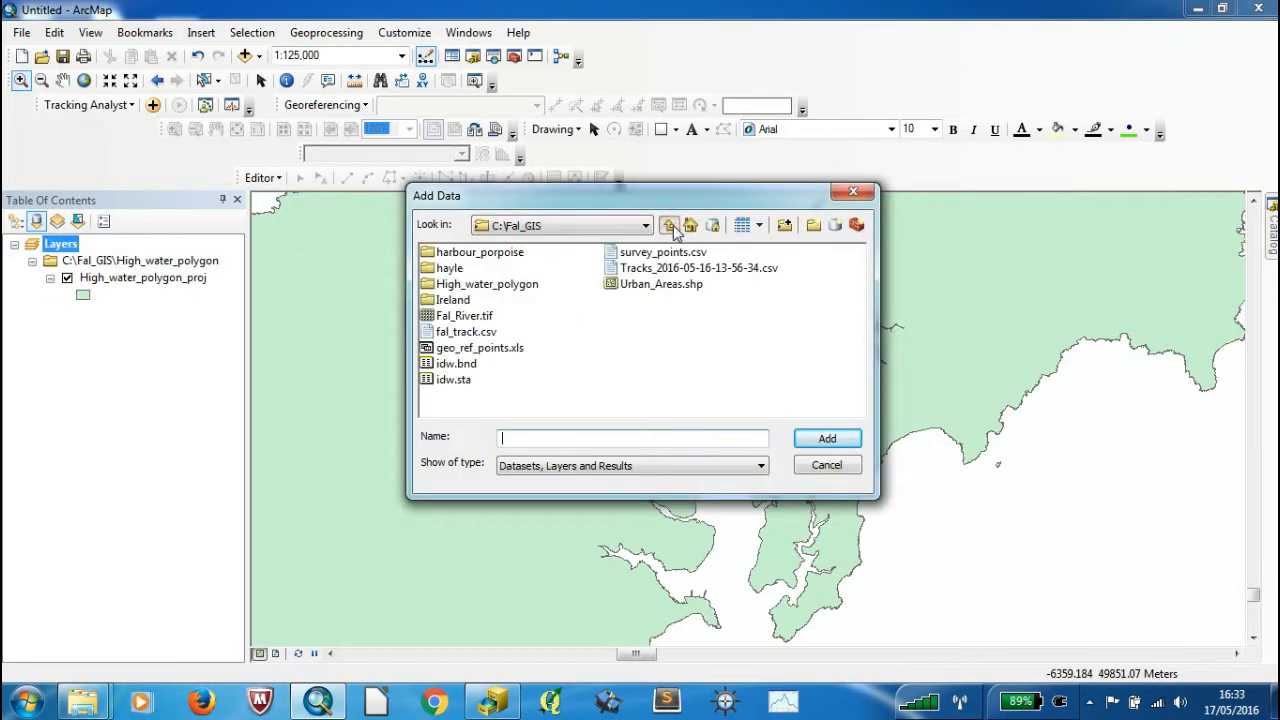
left_click(440, 316)
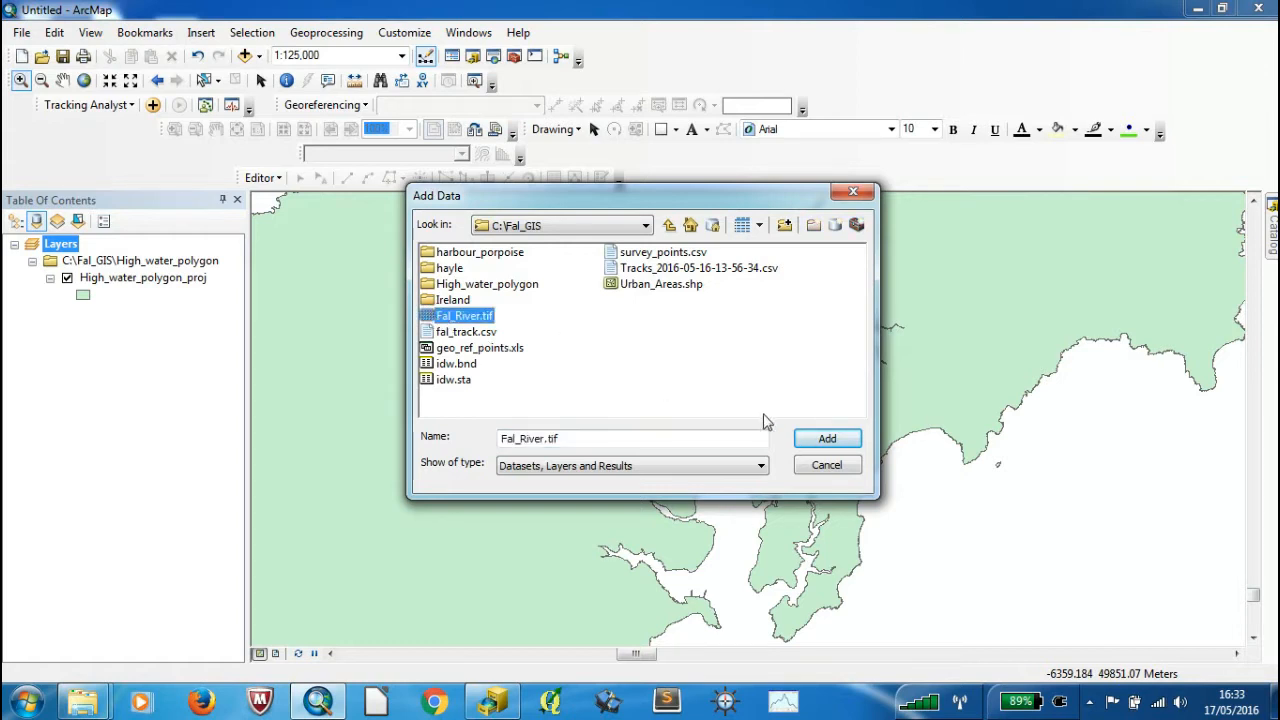
left_click(817, 445)
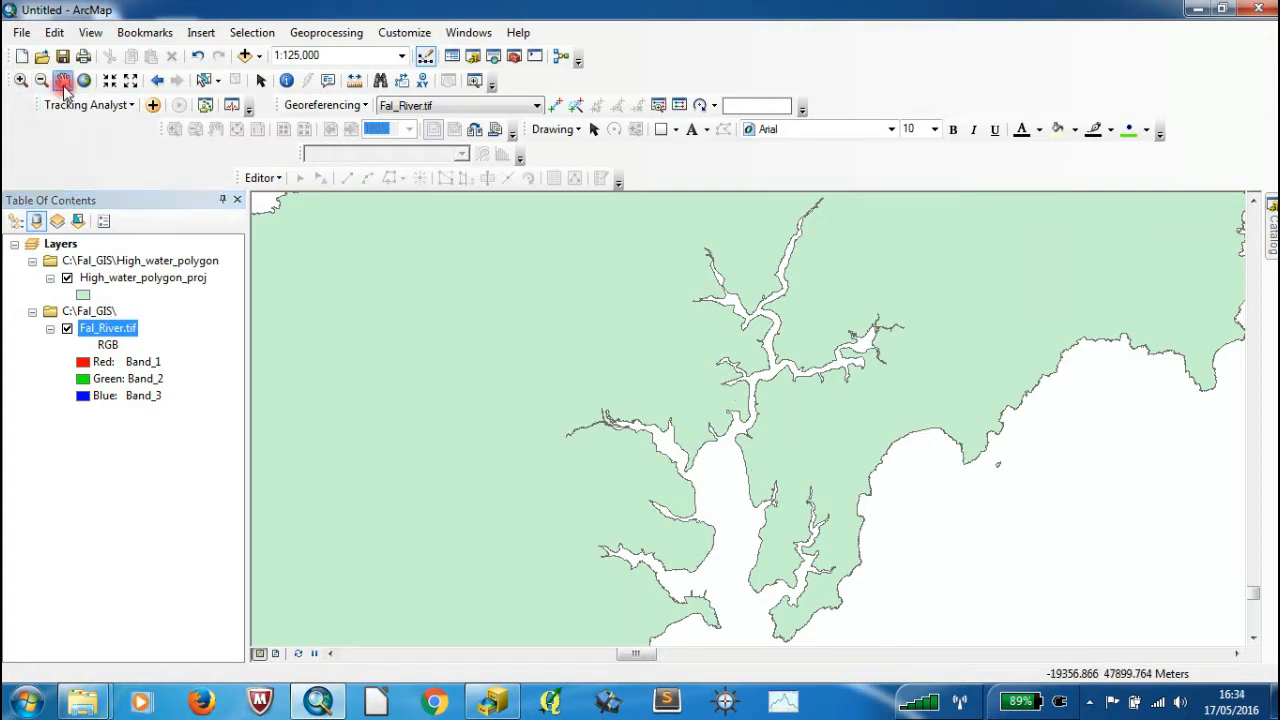
Frame the Fal estuary at a scale of 1:150,000 and fit the Fal_River.tif raster to the current display.
left_click(43, 81)
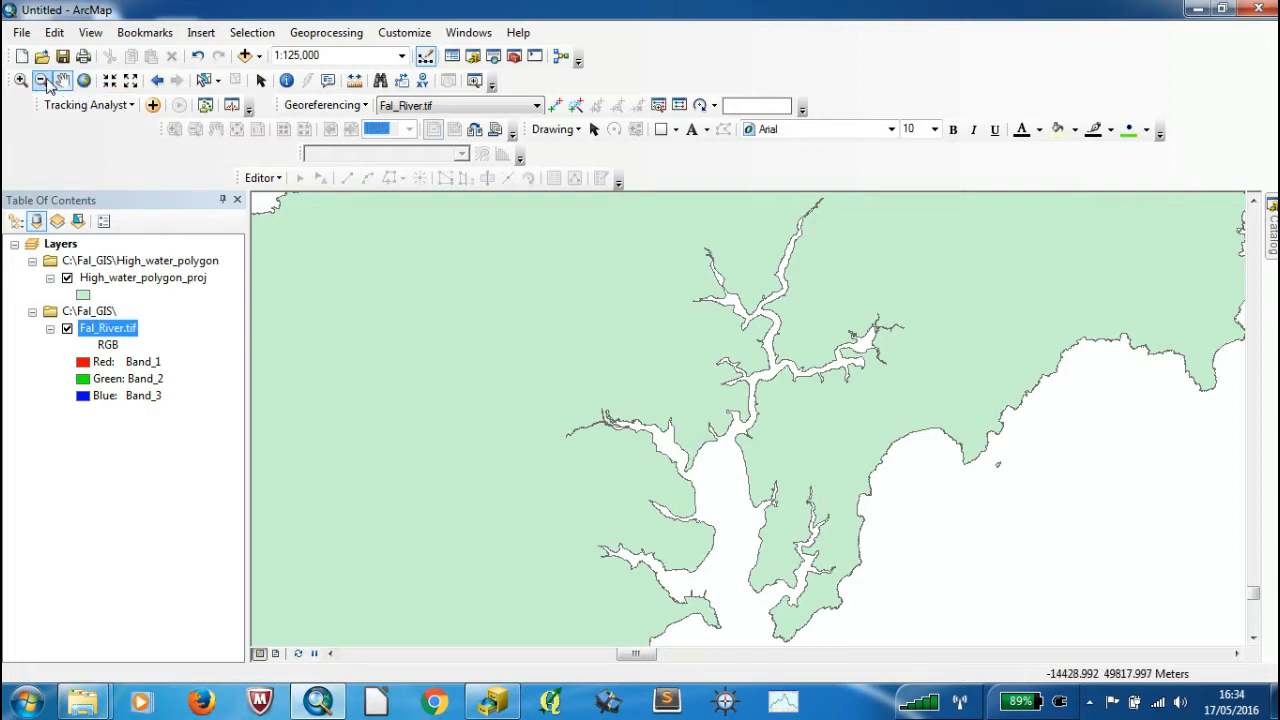
left_click(701, 367)
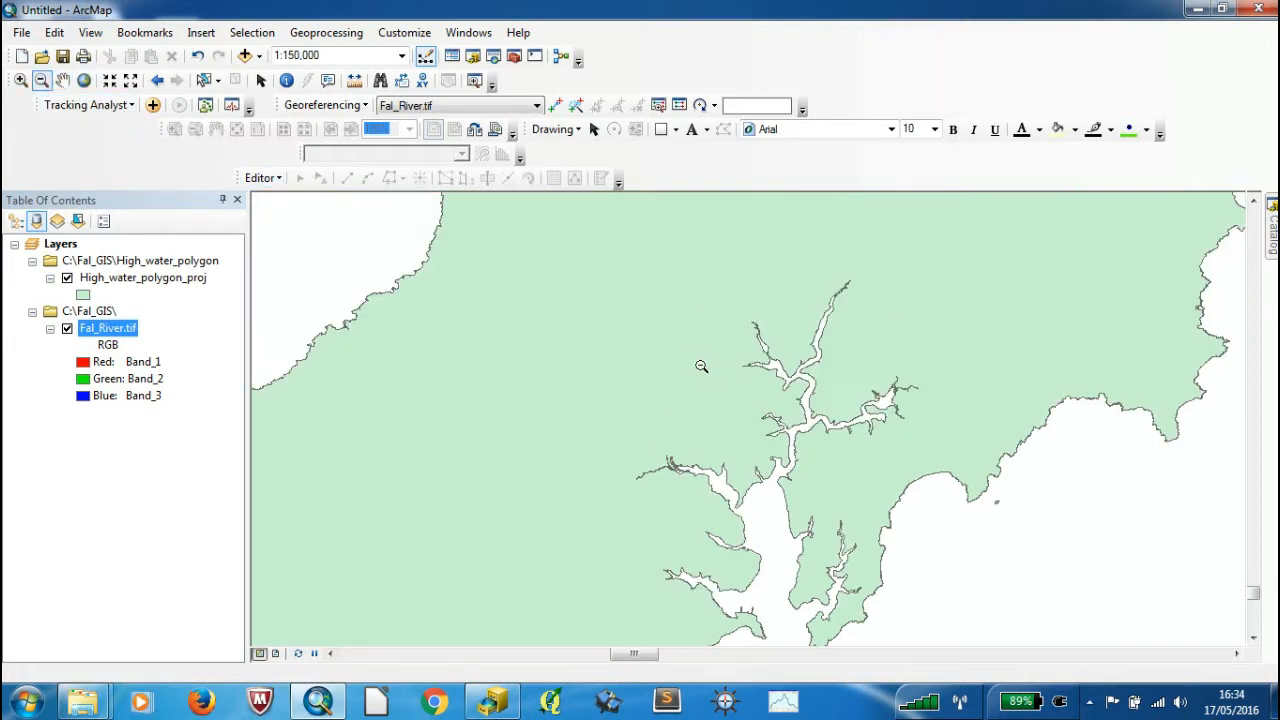
left_click(64, 82)
left_click_drag(506, 374, 478, 318)
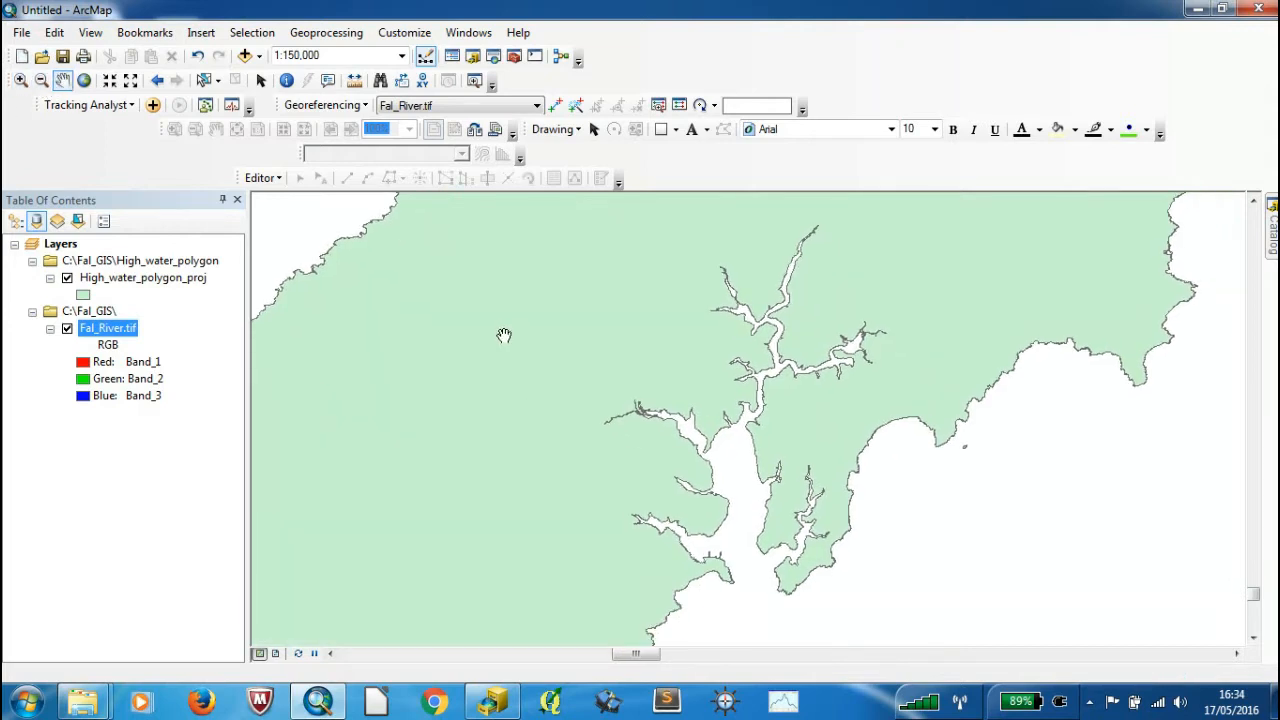
left_click_drag(538, 376, 491, 363)
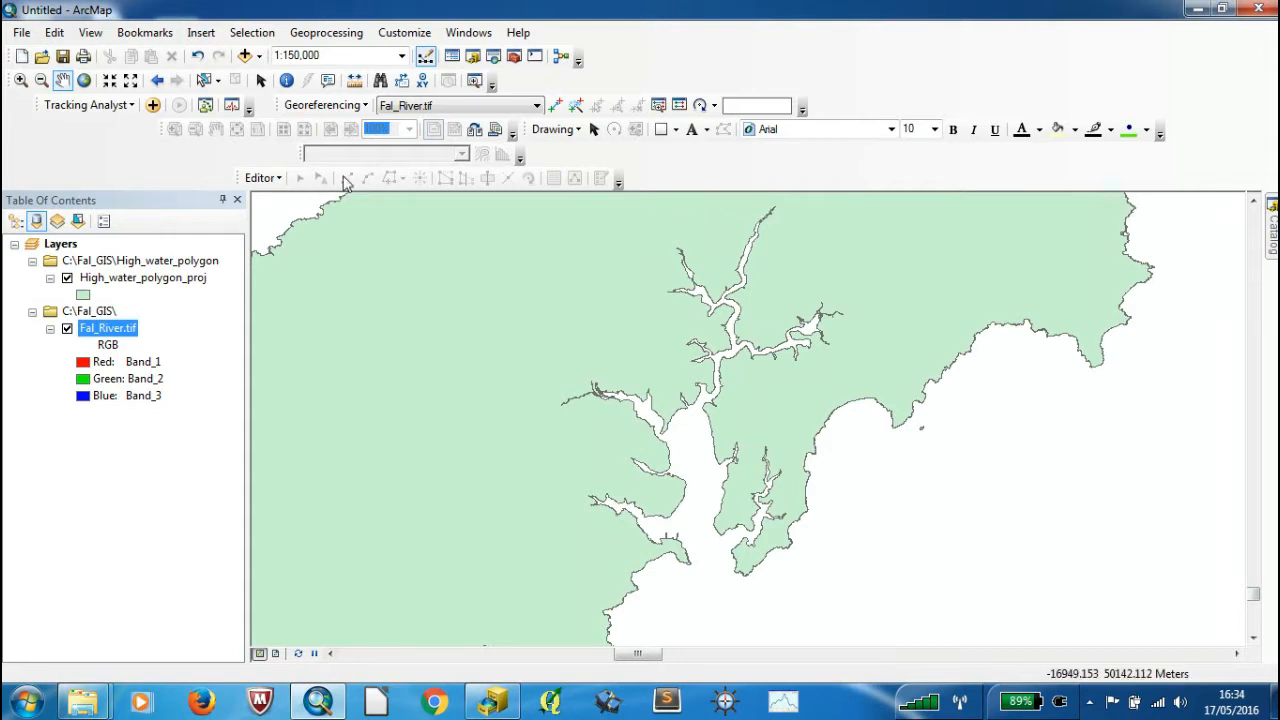
left_click(364, 105)
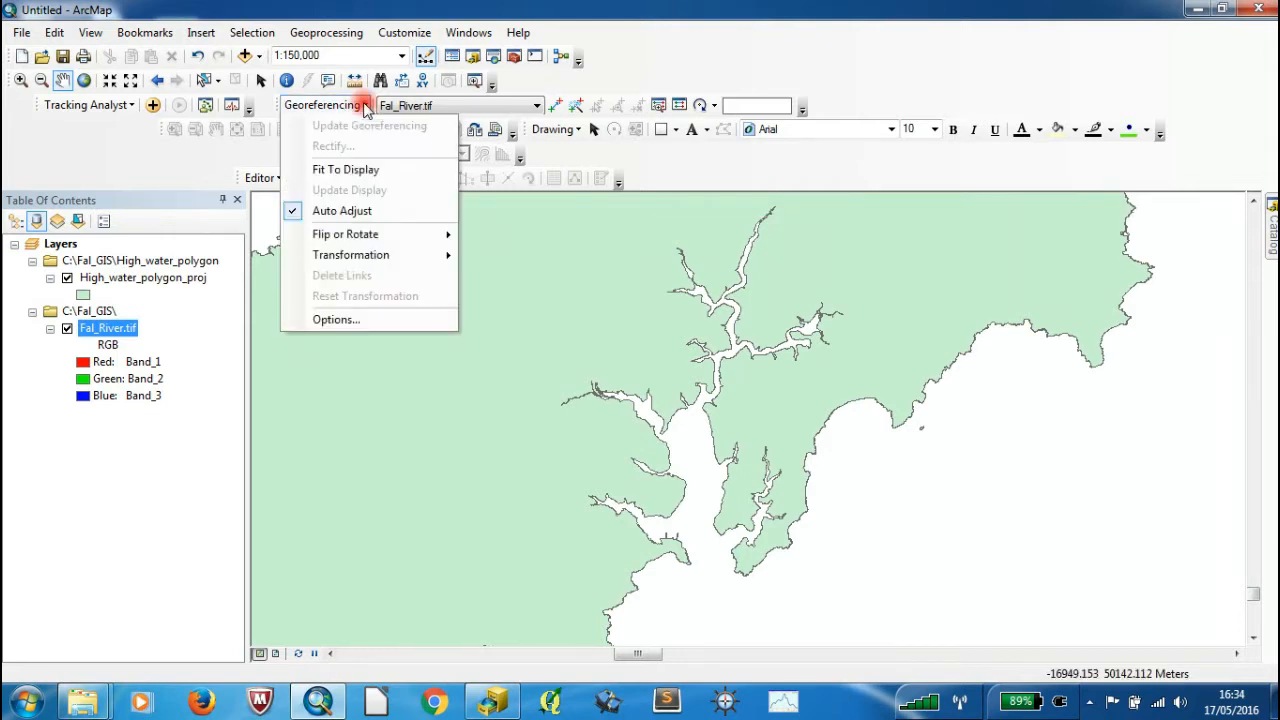
left_click(358, 170)
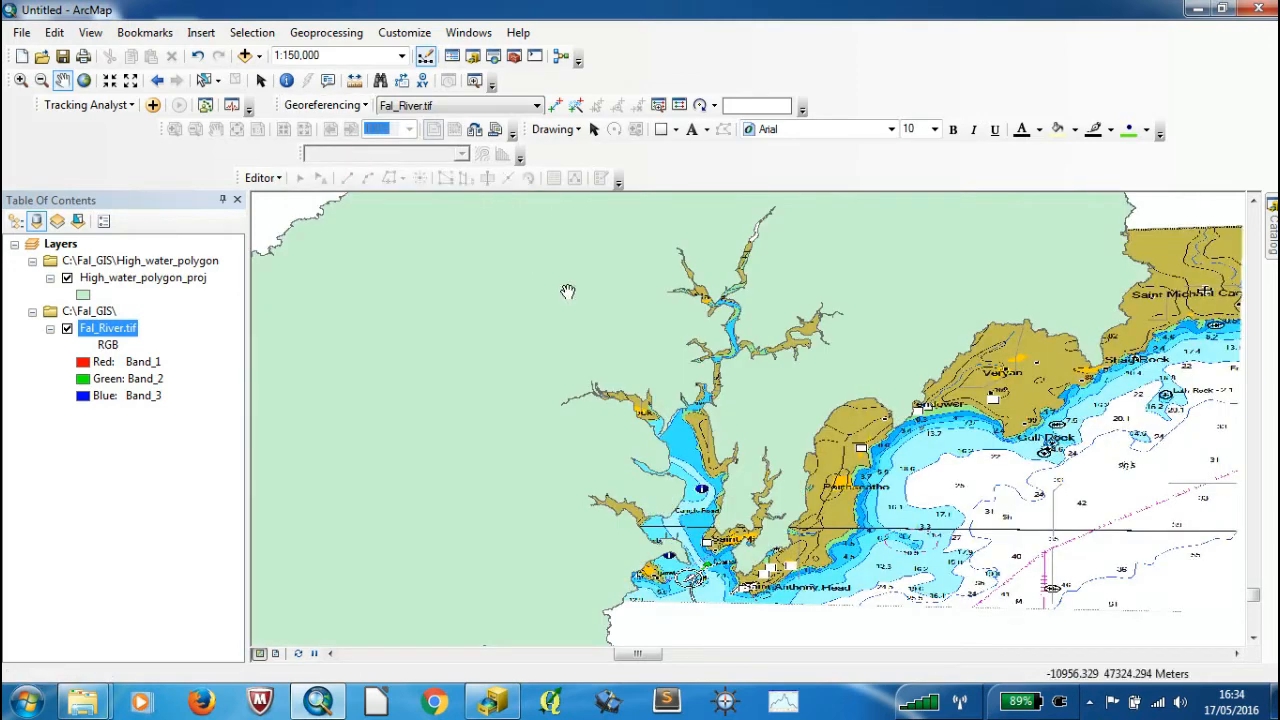
Set the High_water_polygon_proj symbol to no fill colour with an outline width of 2.
left_click(84, 297)
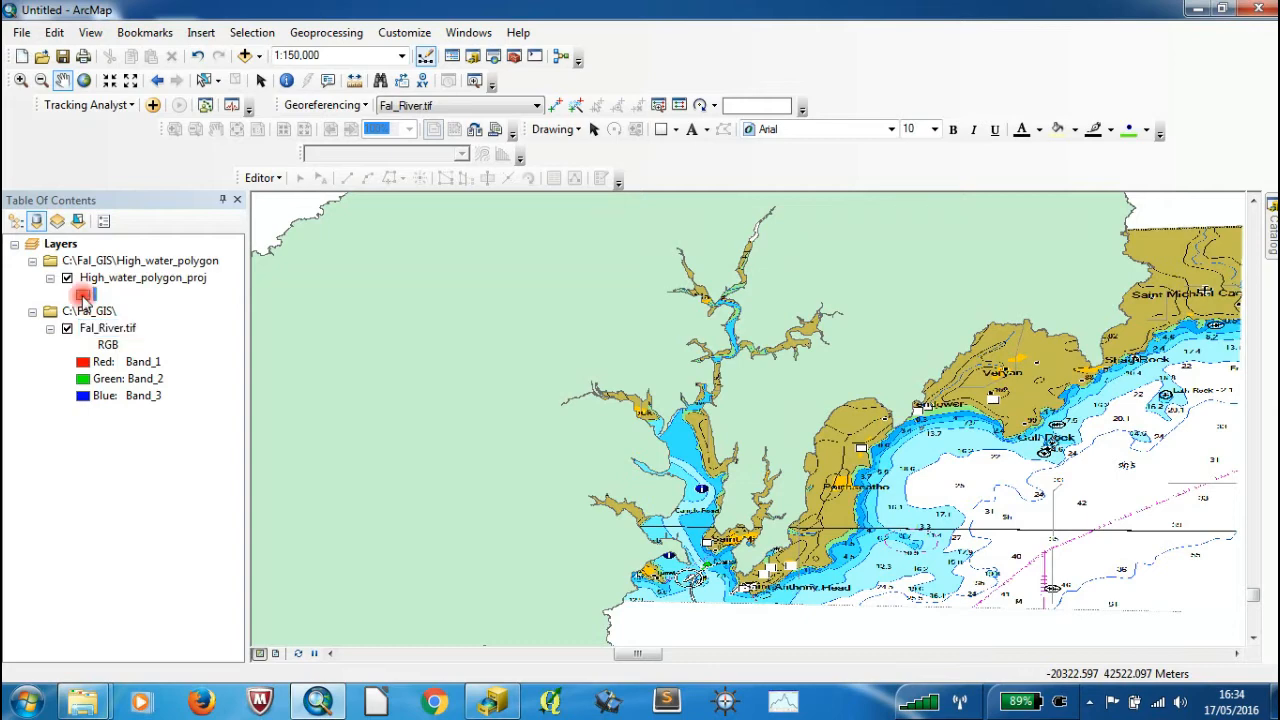
left_click(642, 280)
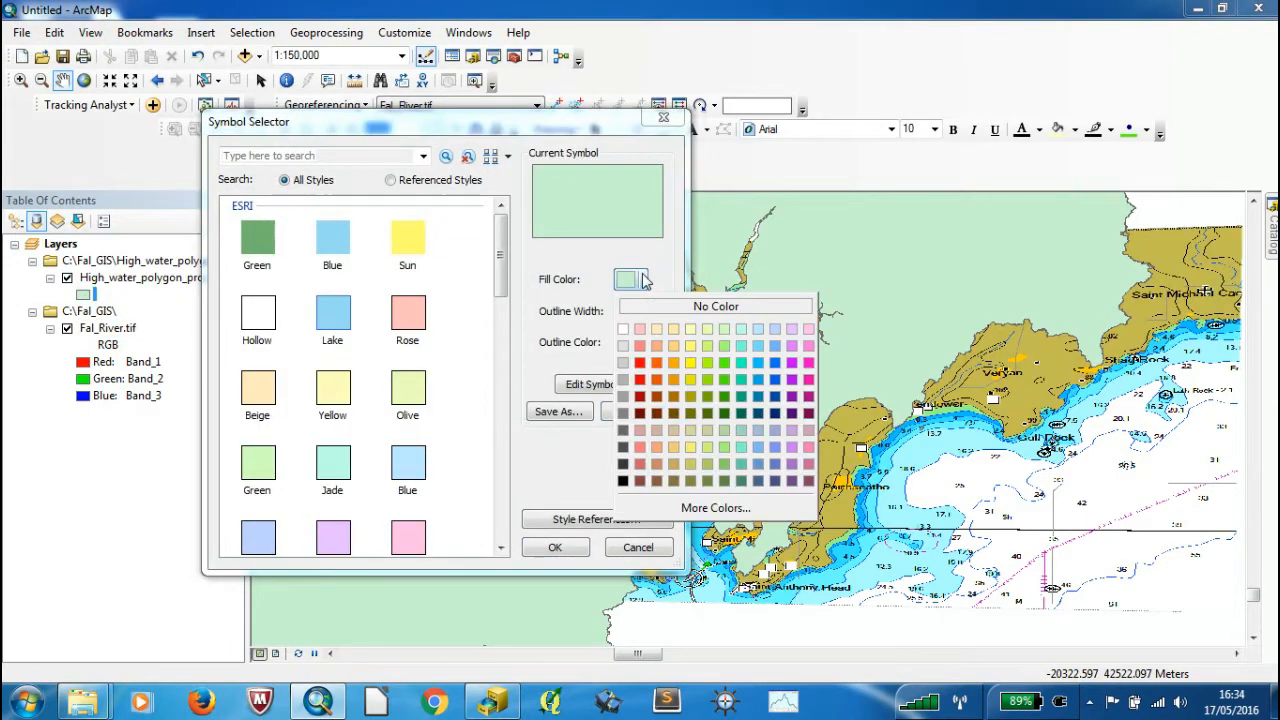
left_click(657, 310)
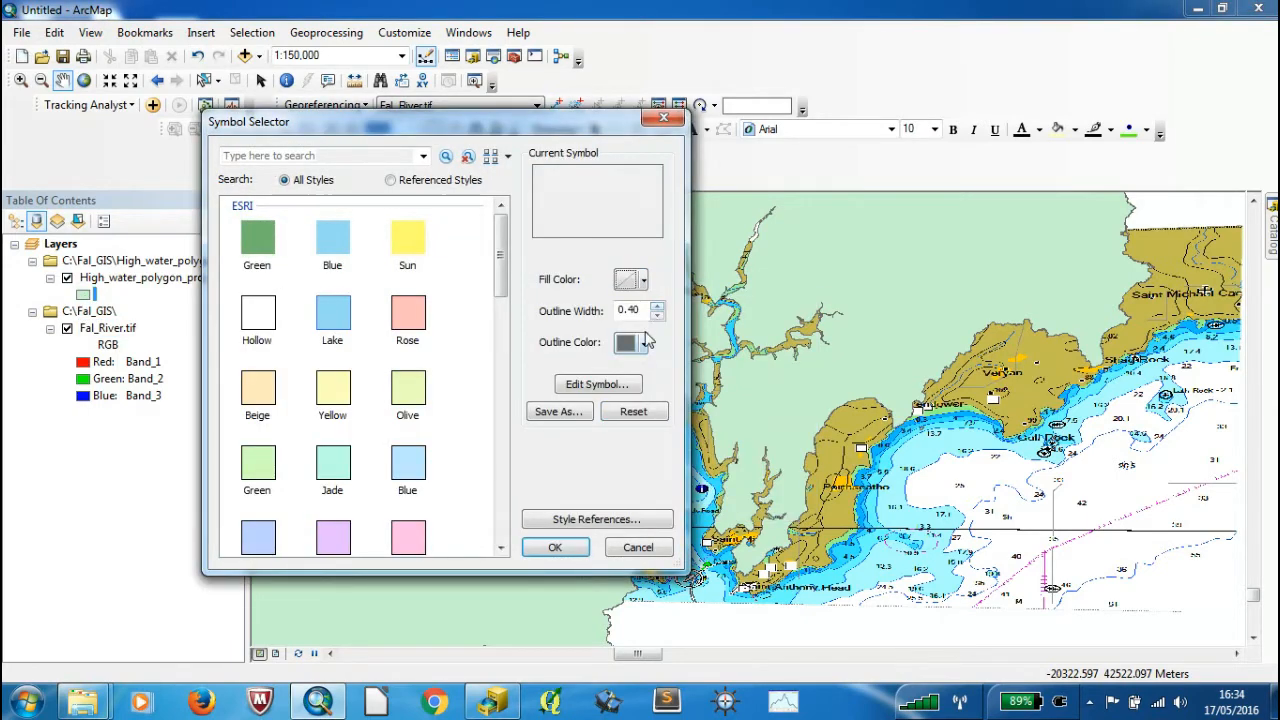
left_click(655, 305)
left_click(656, 306)
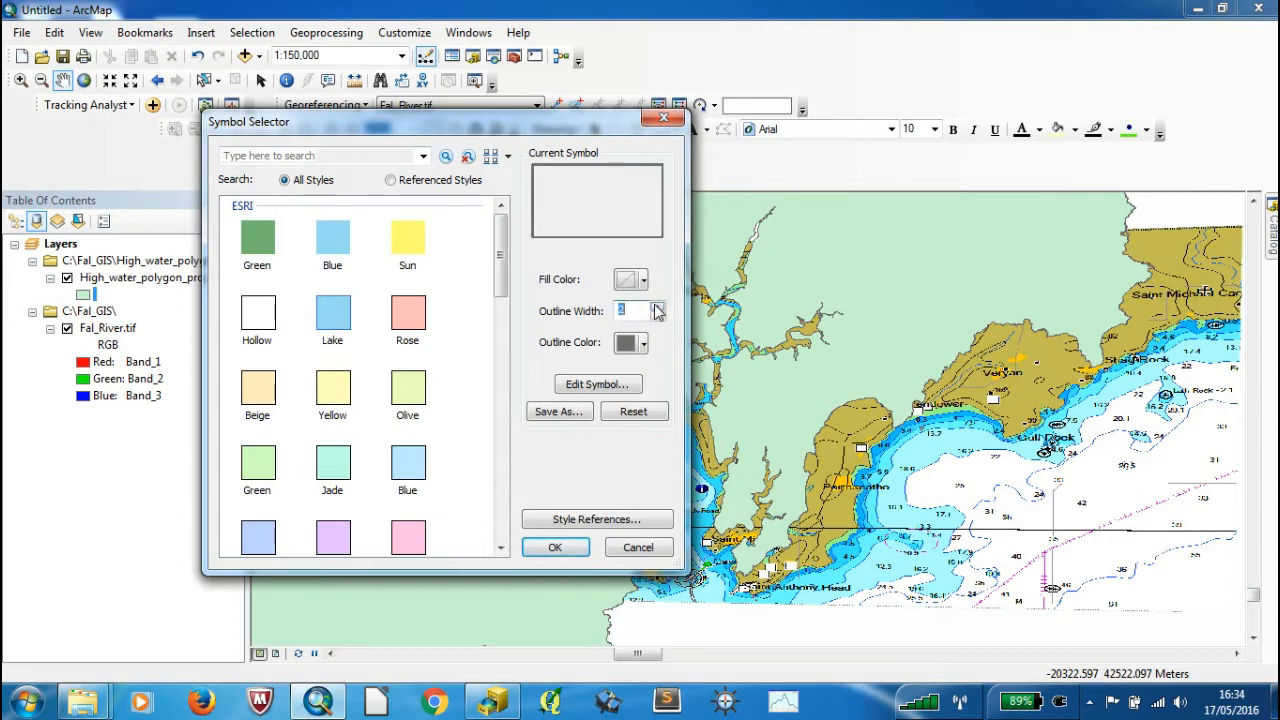
left_click(658, 315)
left_click(657, 305)
left_click(556, 546)
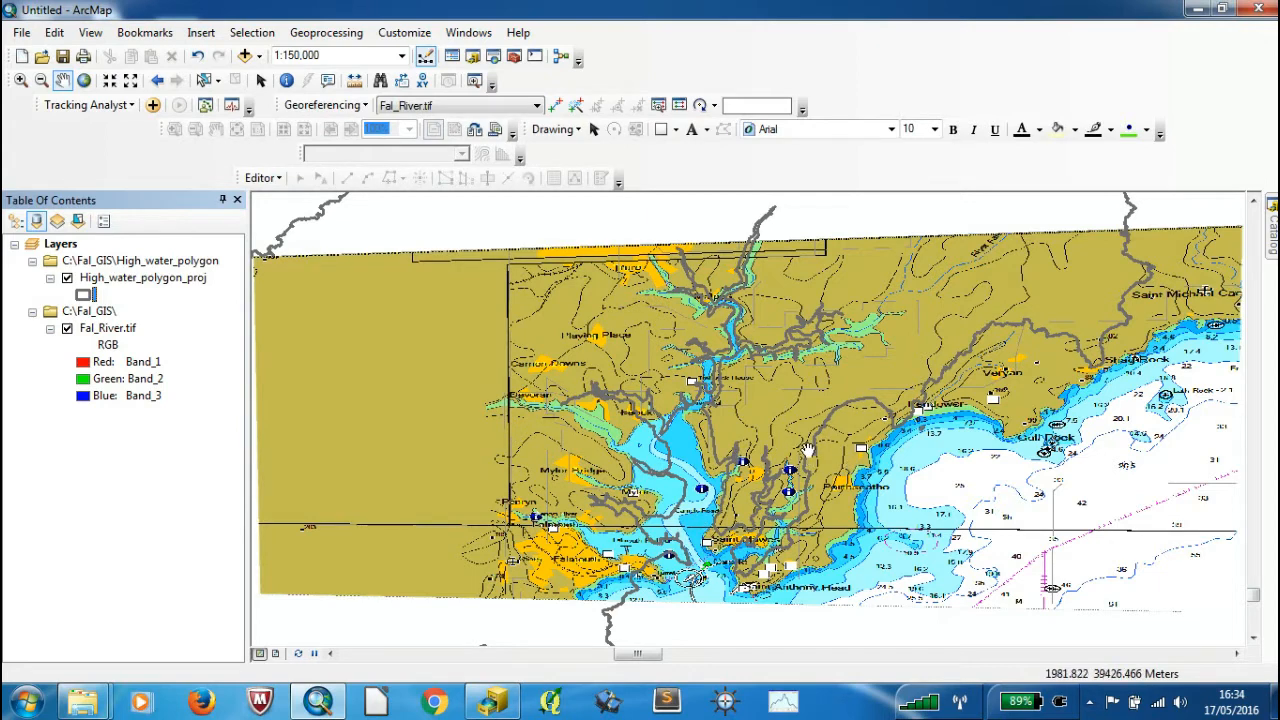
Add three control point links tying the chart to coastline vertices around Saint Anthony Head and the Falmouth side of the estuary mouth.
left_click(556, 108)
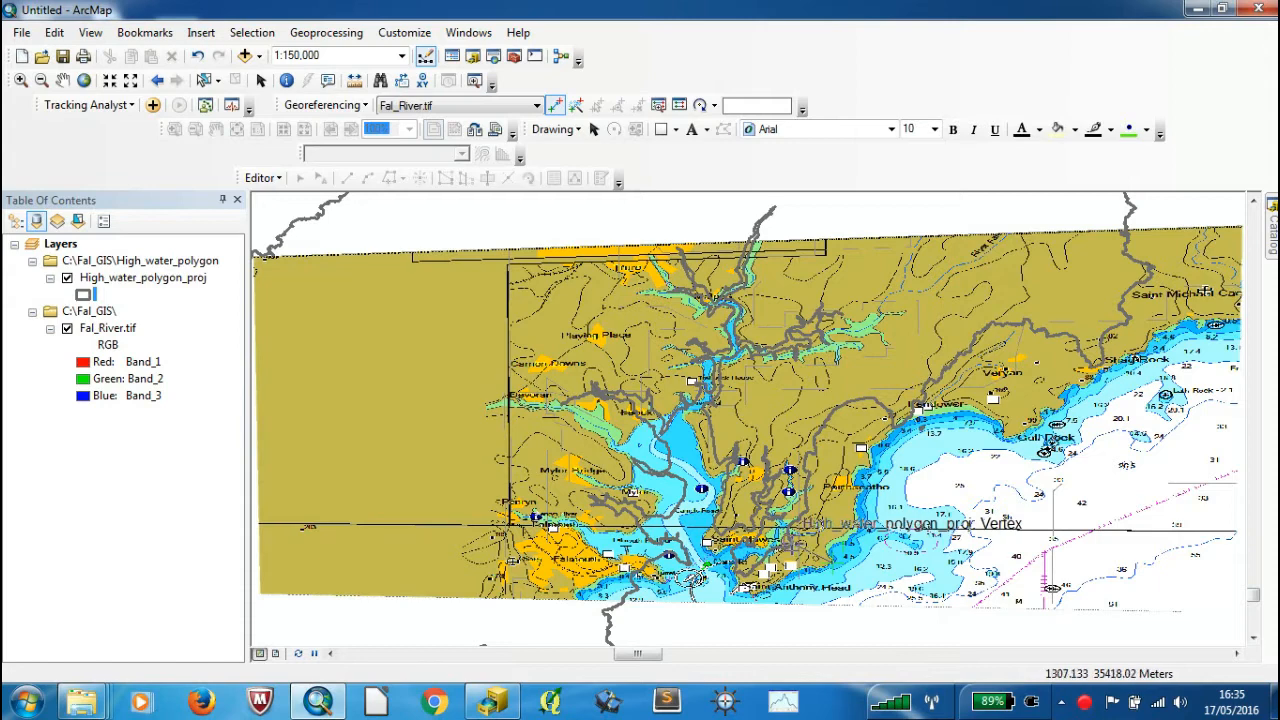
left_click(795, 528)
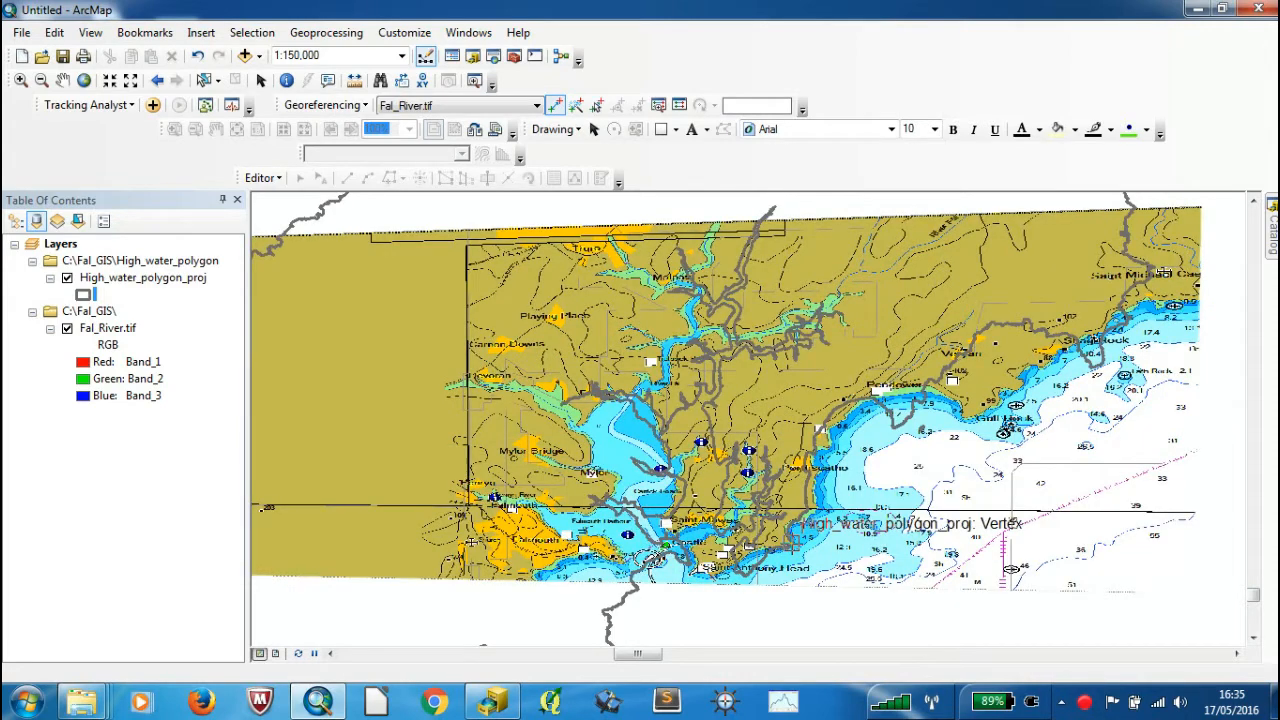
left_click(743, 576)
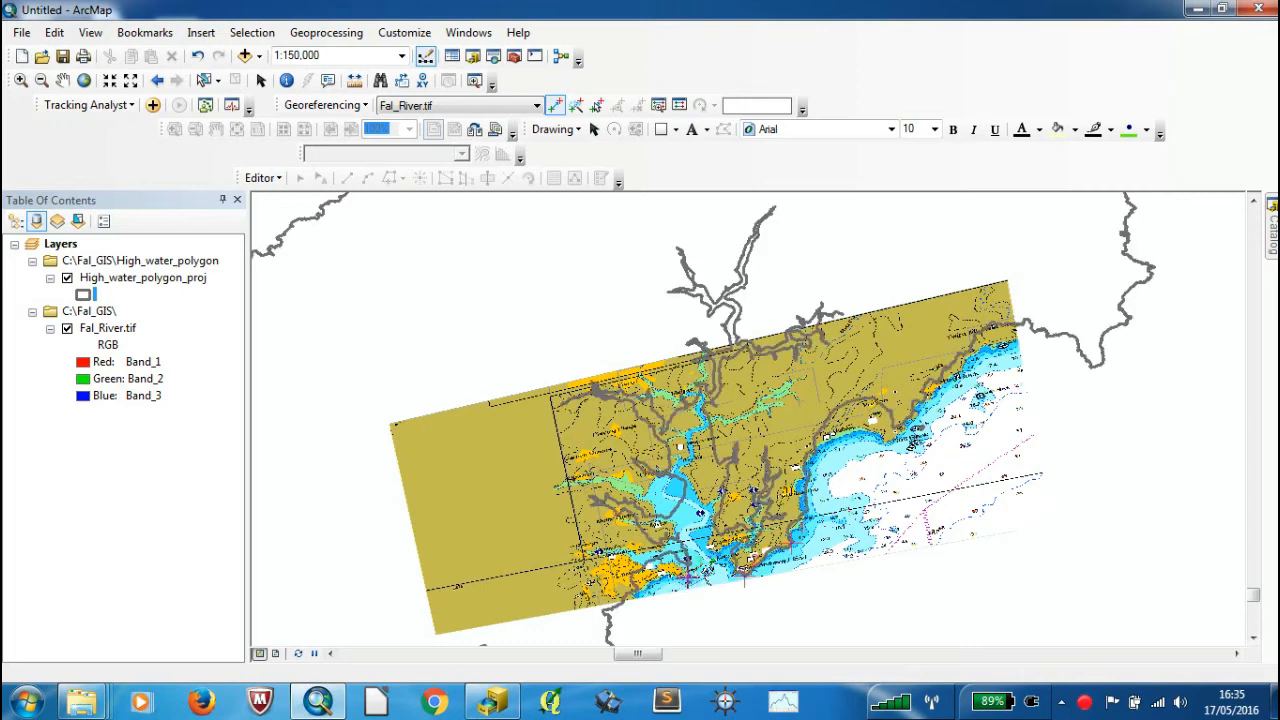
left_click(688, 564)
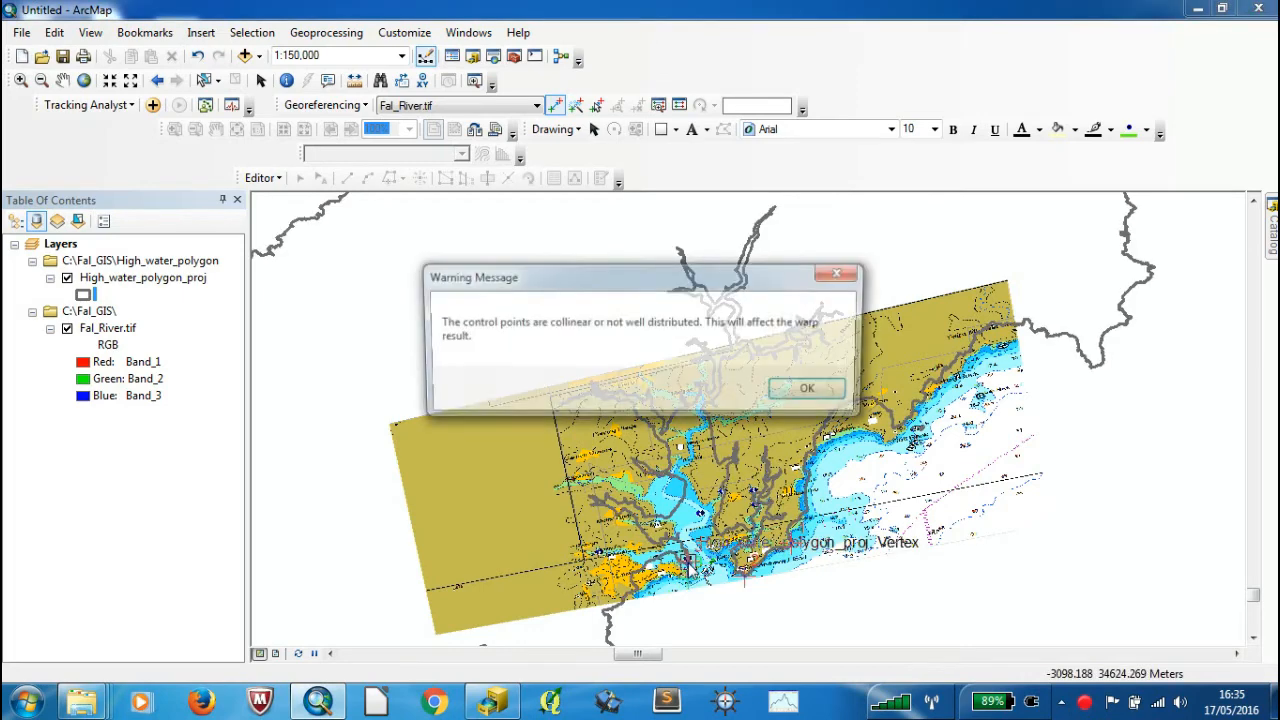
left_click(807, 389)
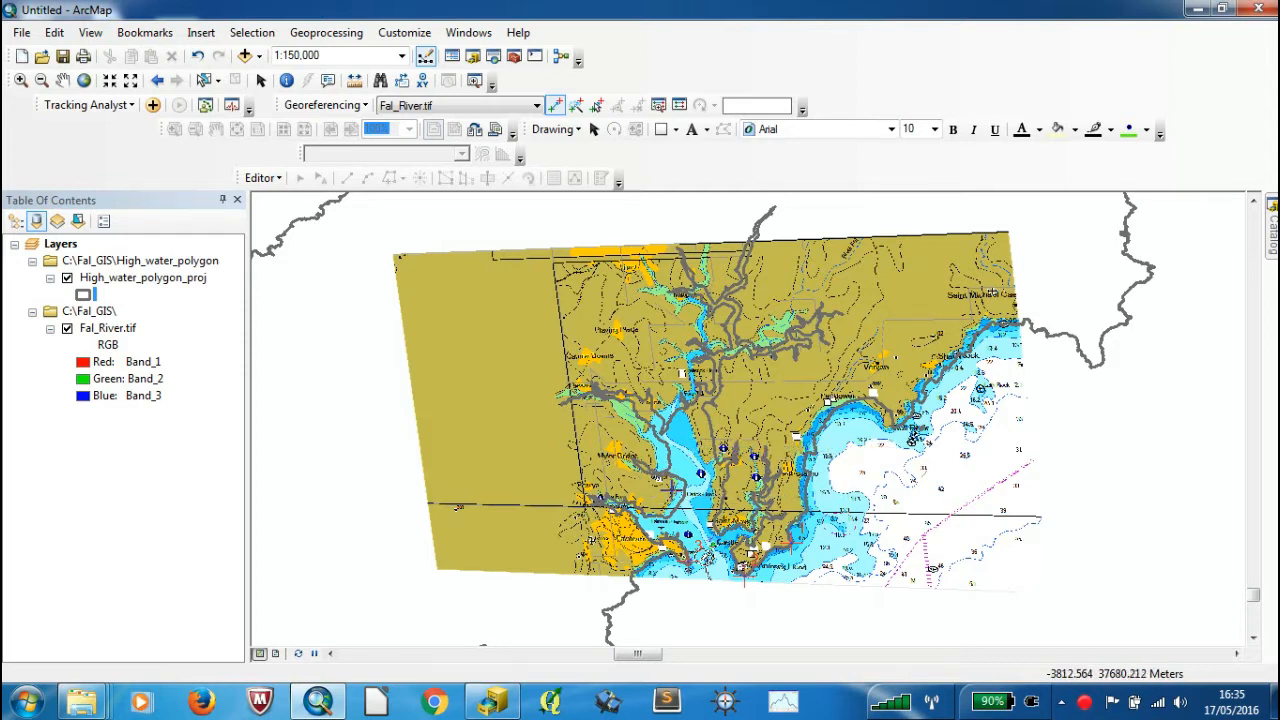
Add three more control point links, two on the estuary's western shore near Mylor and one on the open coast east of Veryan.
left_click(673, 486)
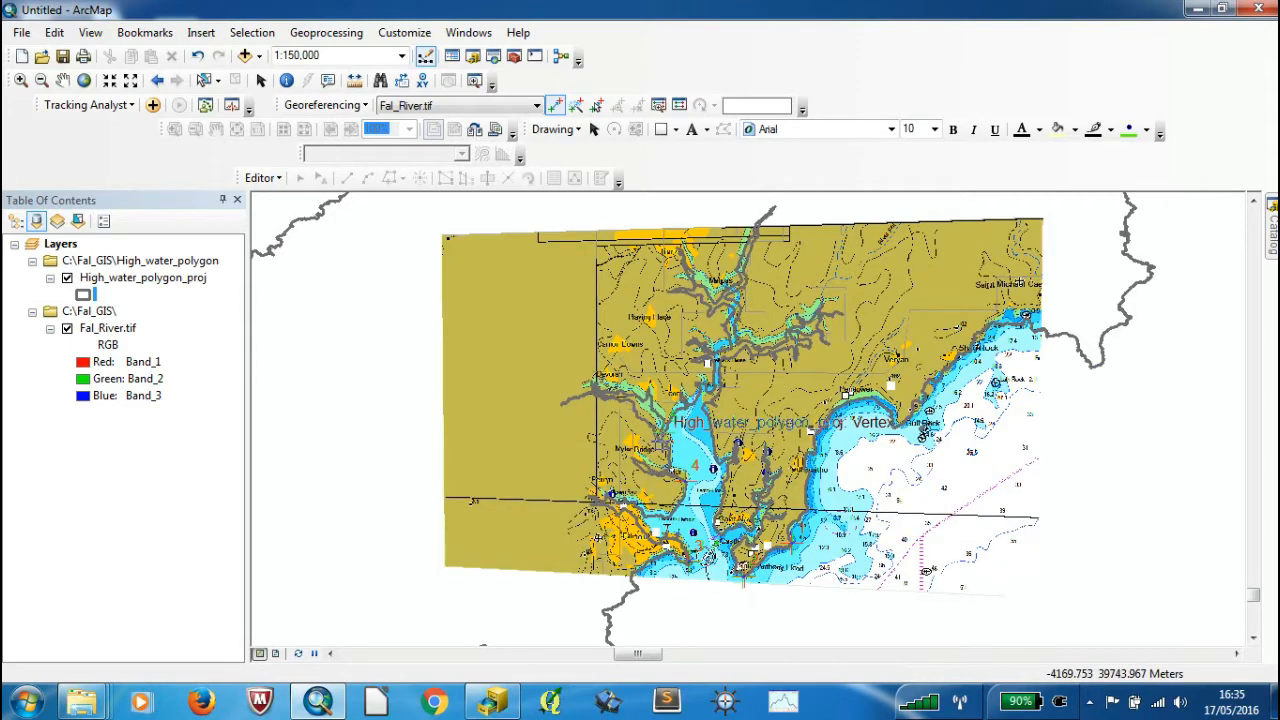
left_click(668, 420)
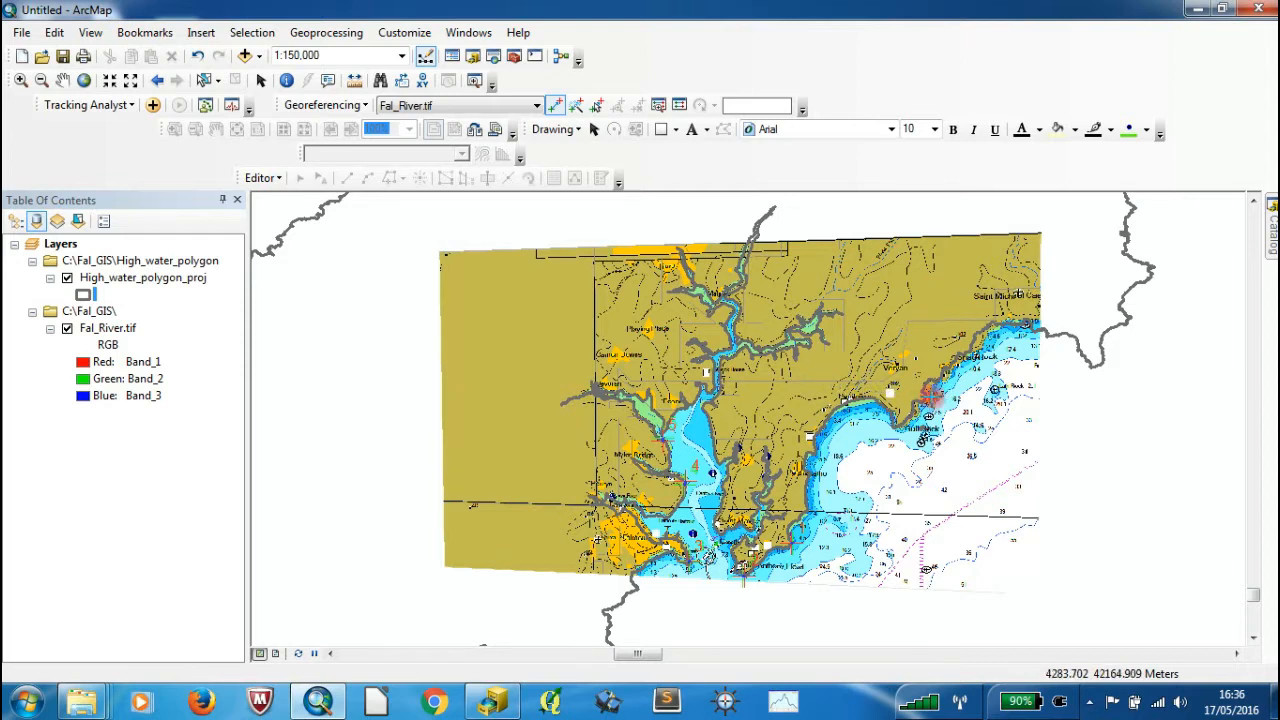
left_click(922, 398)
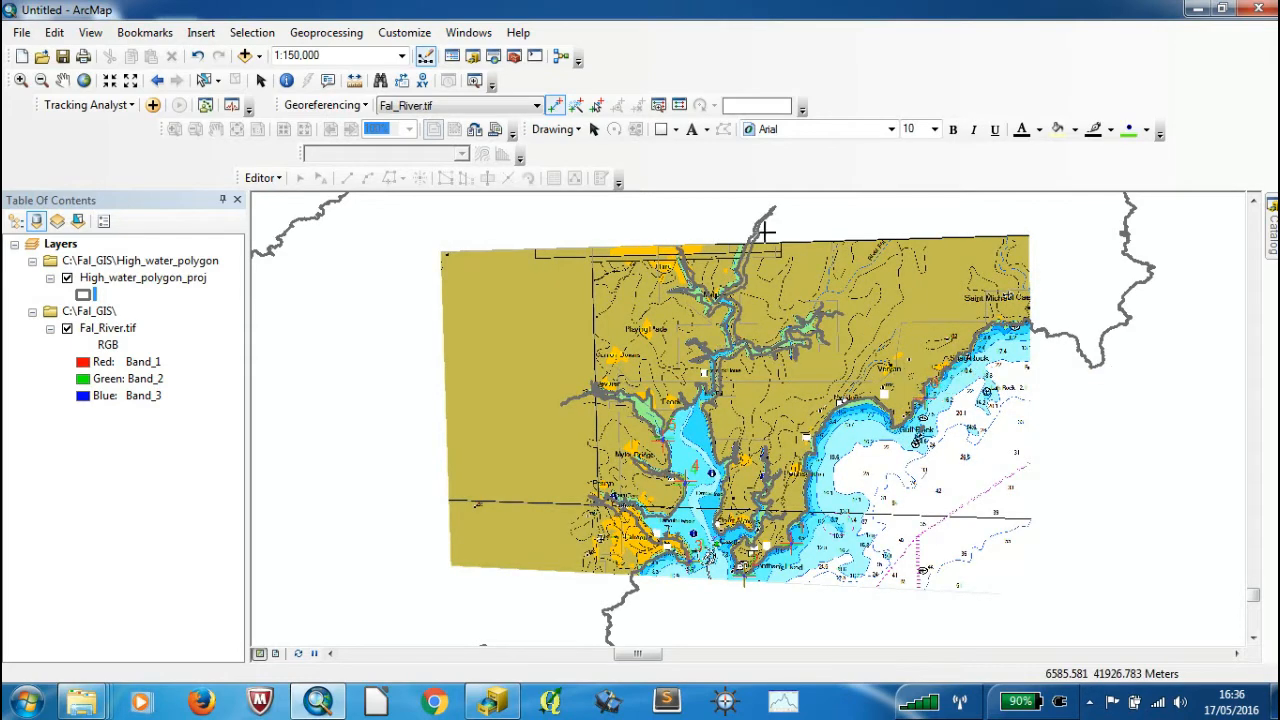
Review the residuals in the link table and exclude link 6 from the transformation.
left_click(679, 105)
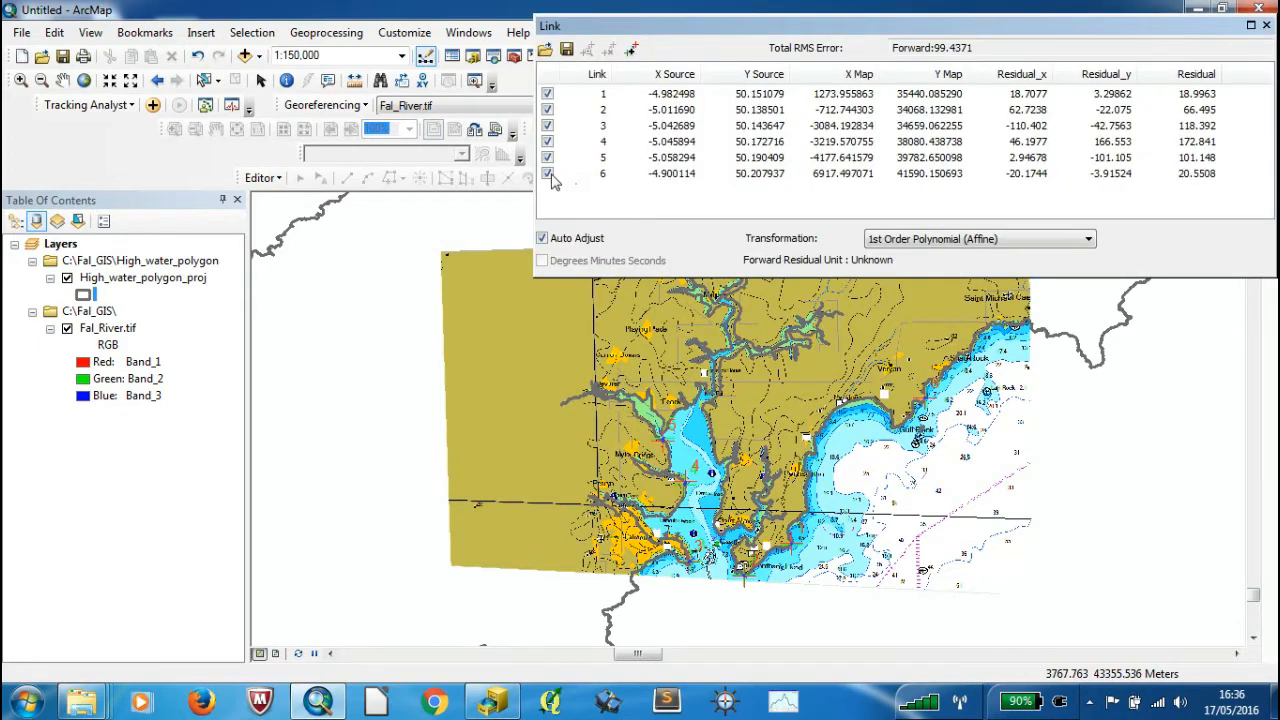
left_click(603, 176)
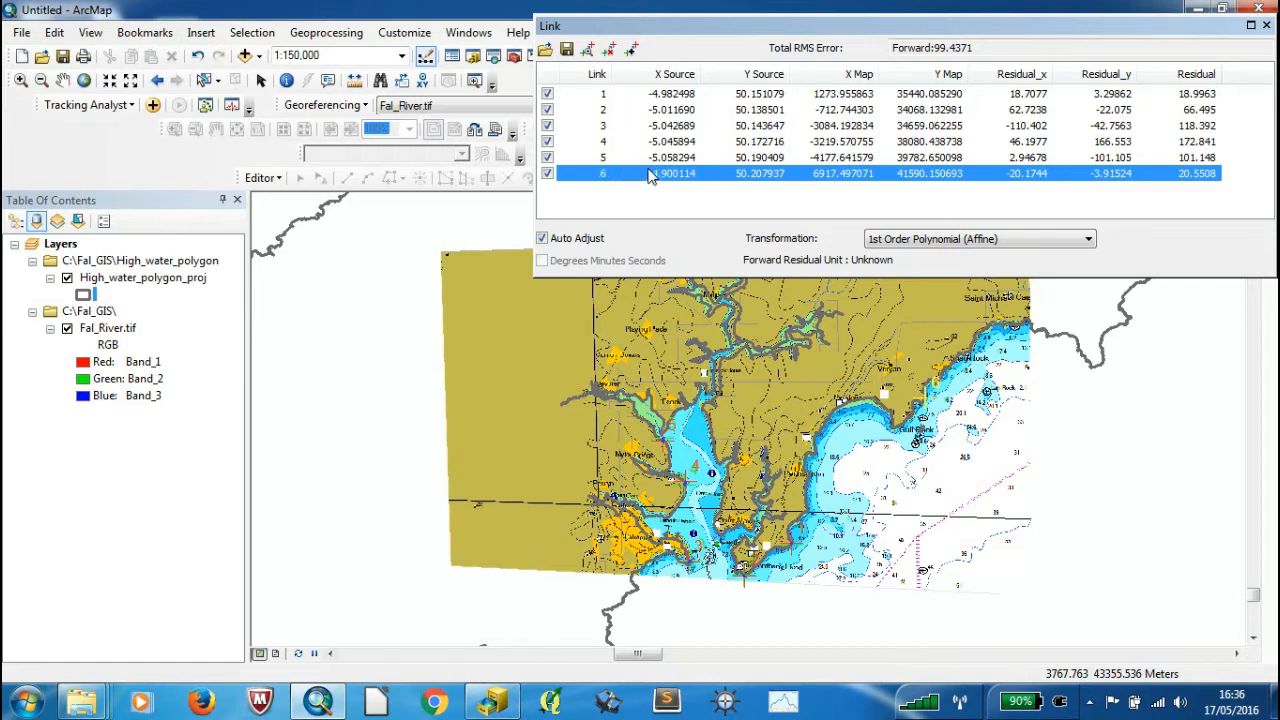
left_click(547, 174)
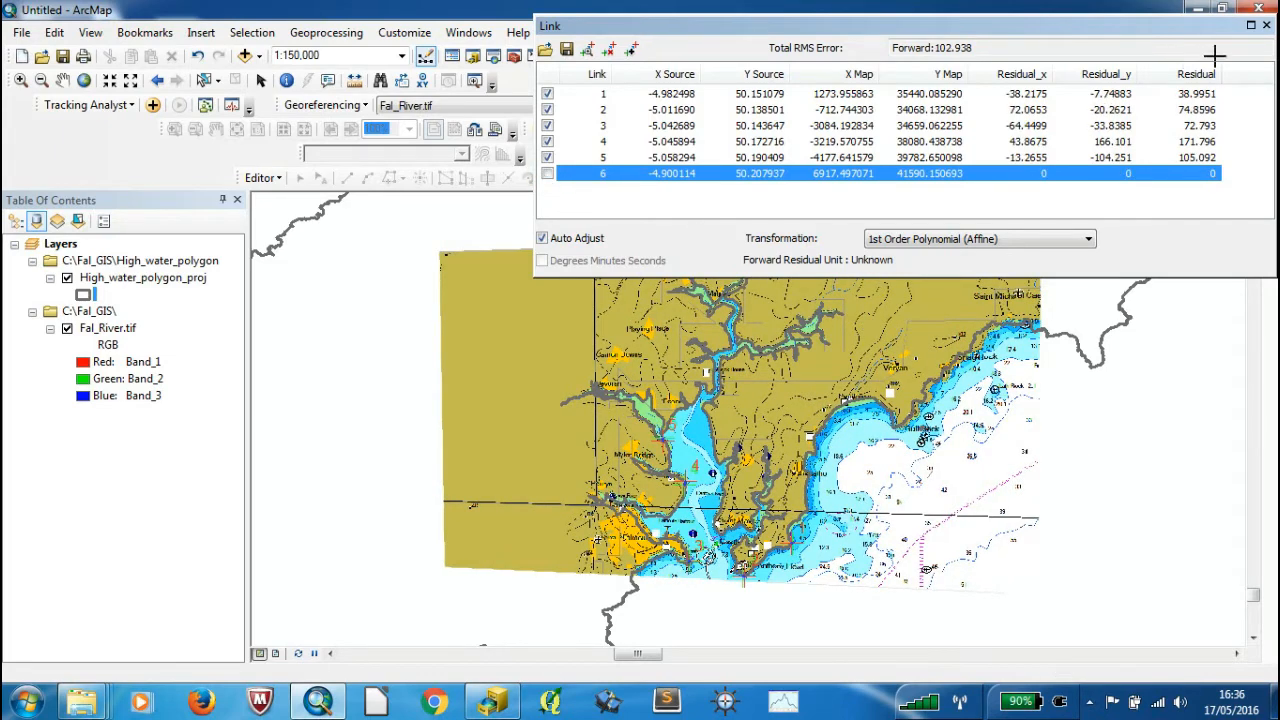
left_click(1265, 26)
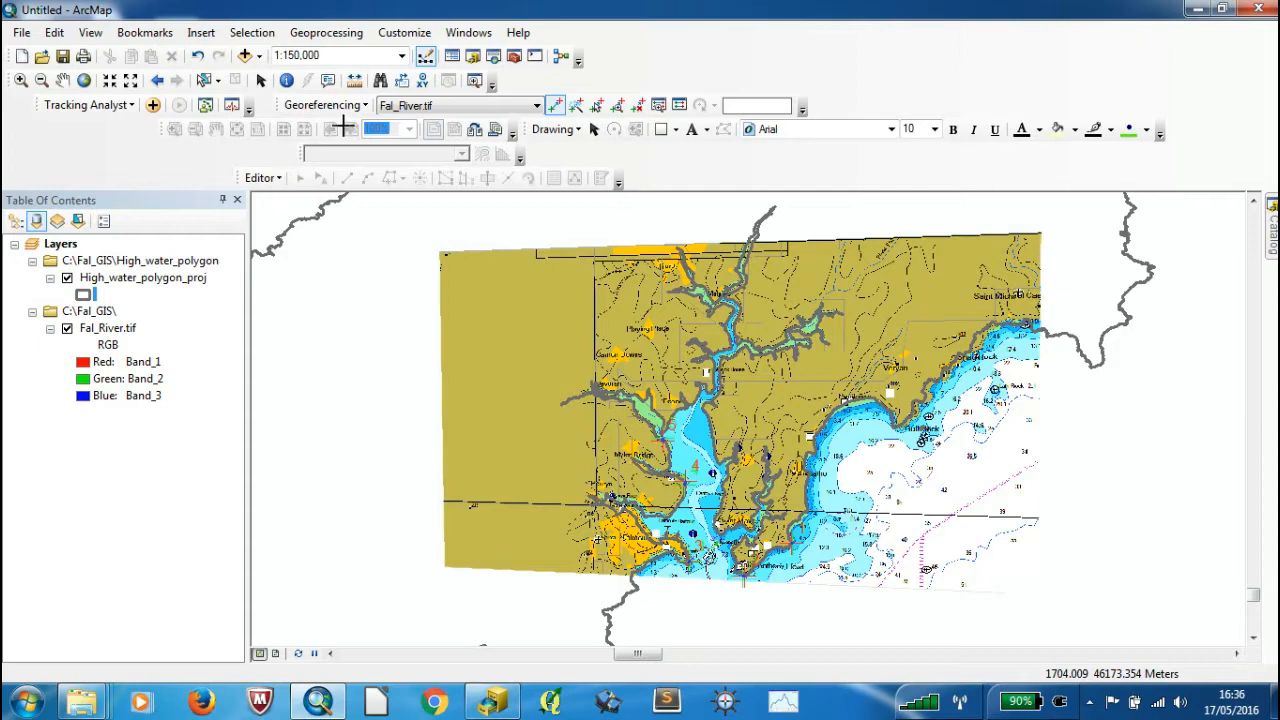
Update the georeferencing display and add another control point link on the shoreline near Falmouth.
left_click(364, 106)
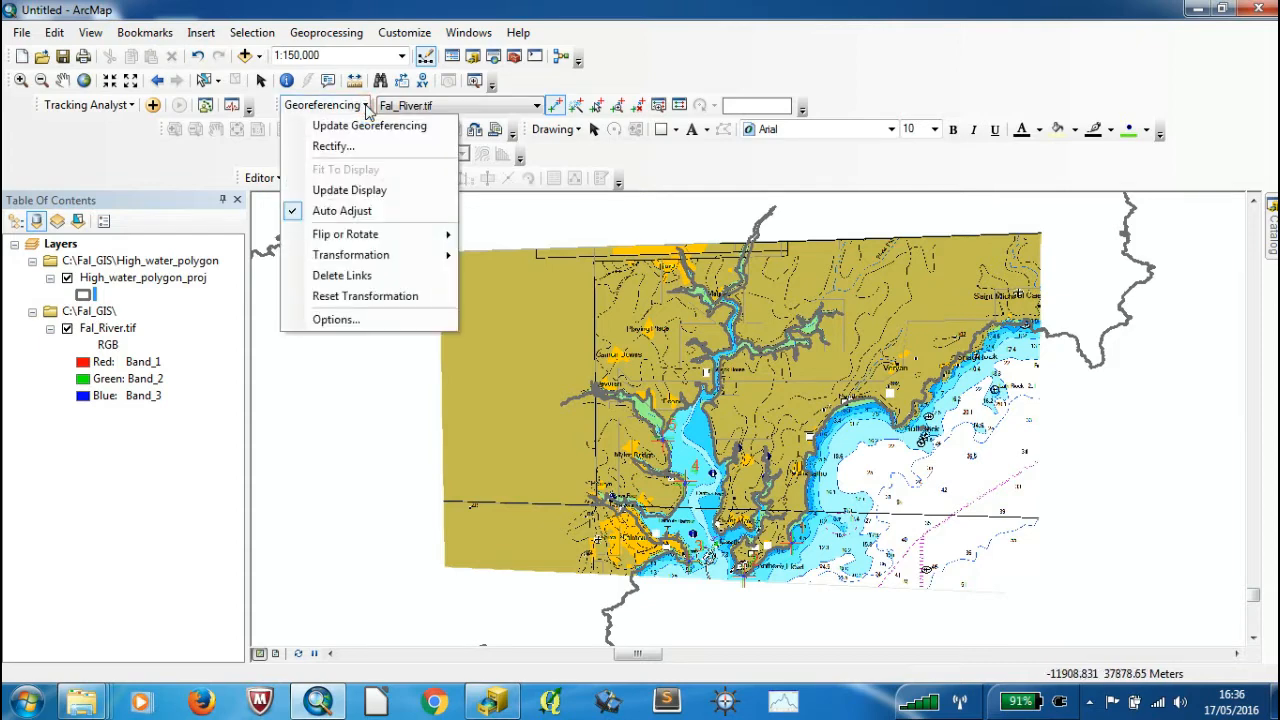
left_click(362, 190)
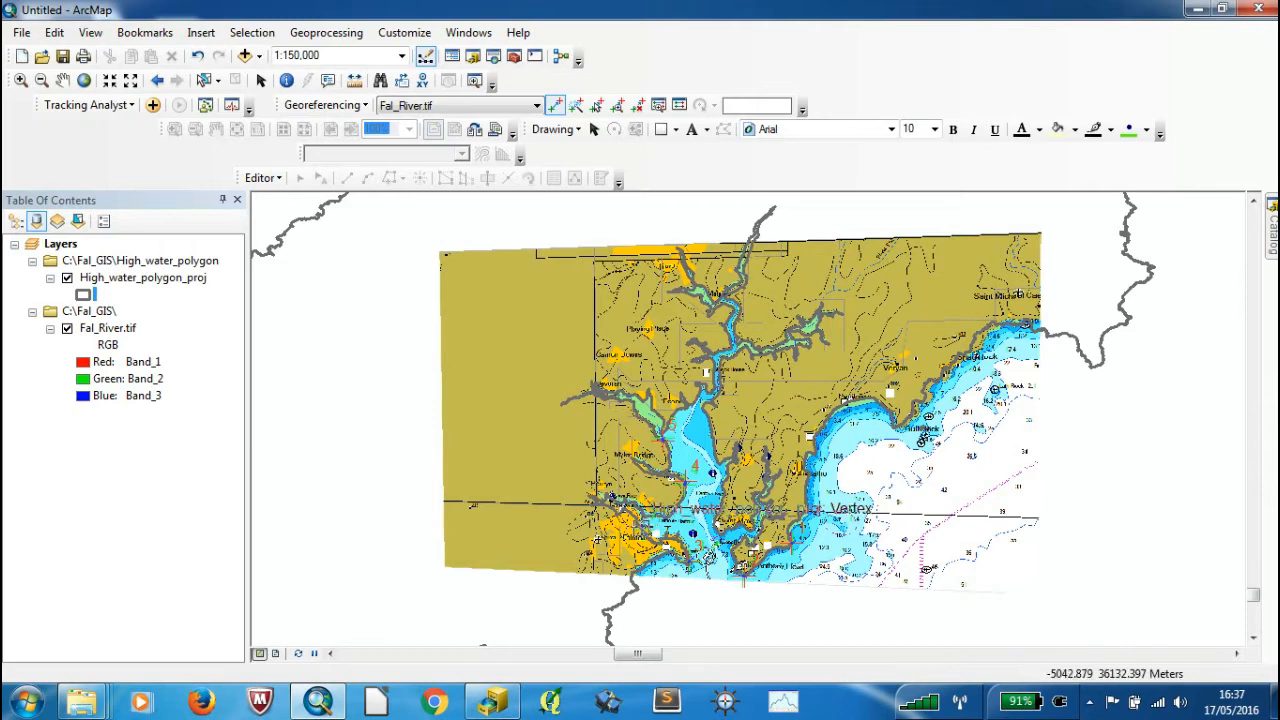
left_click(643, 525)
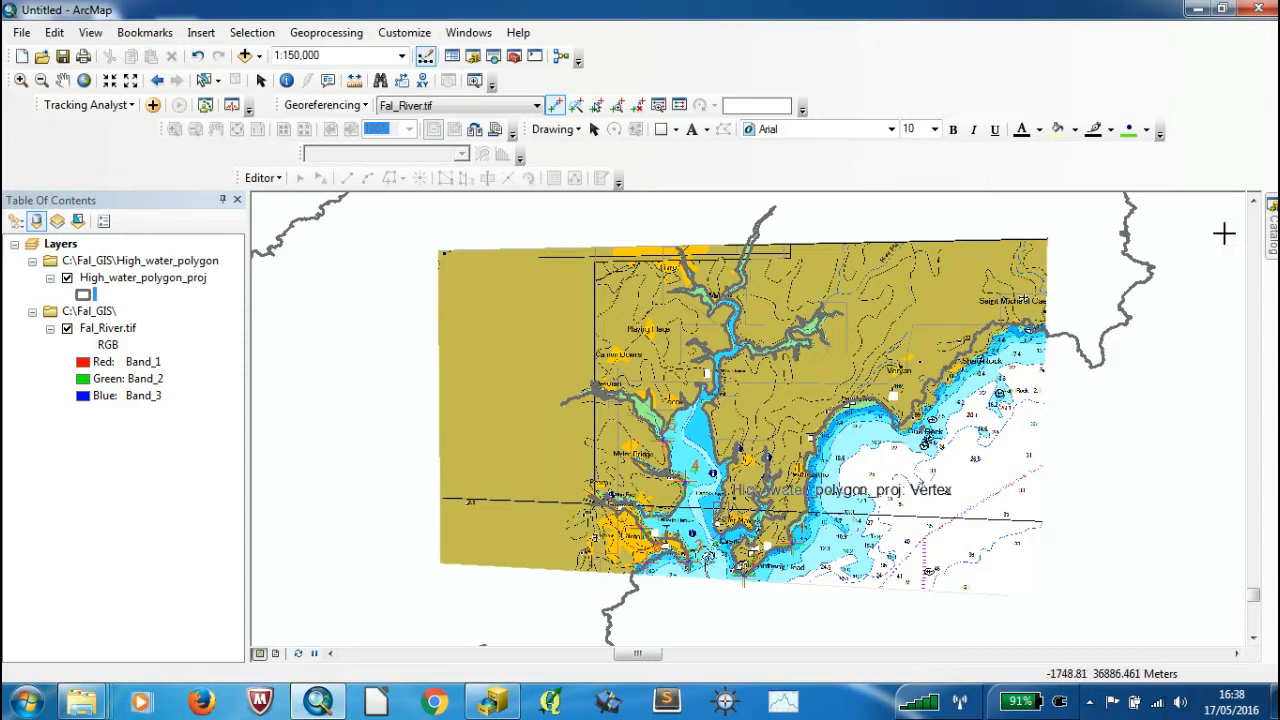
mouse_move(1273, 239)
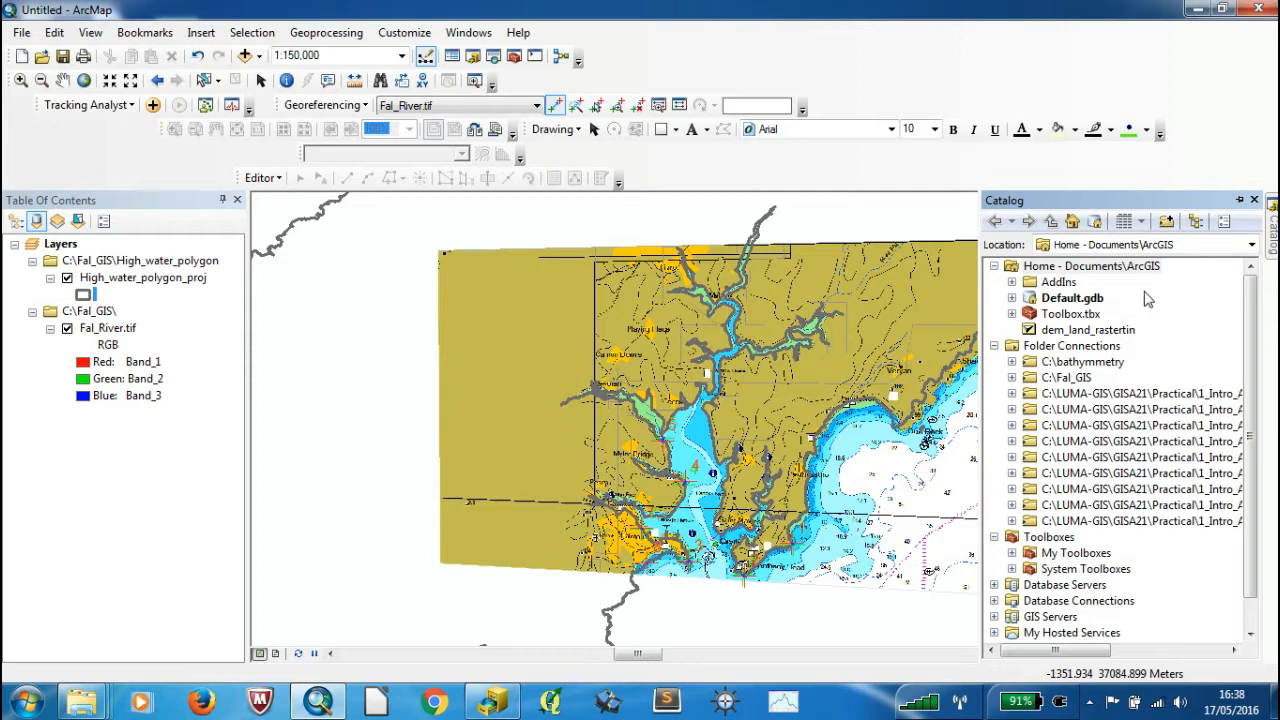
left_click(1062, 377)
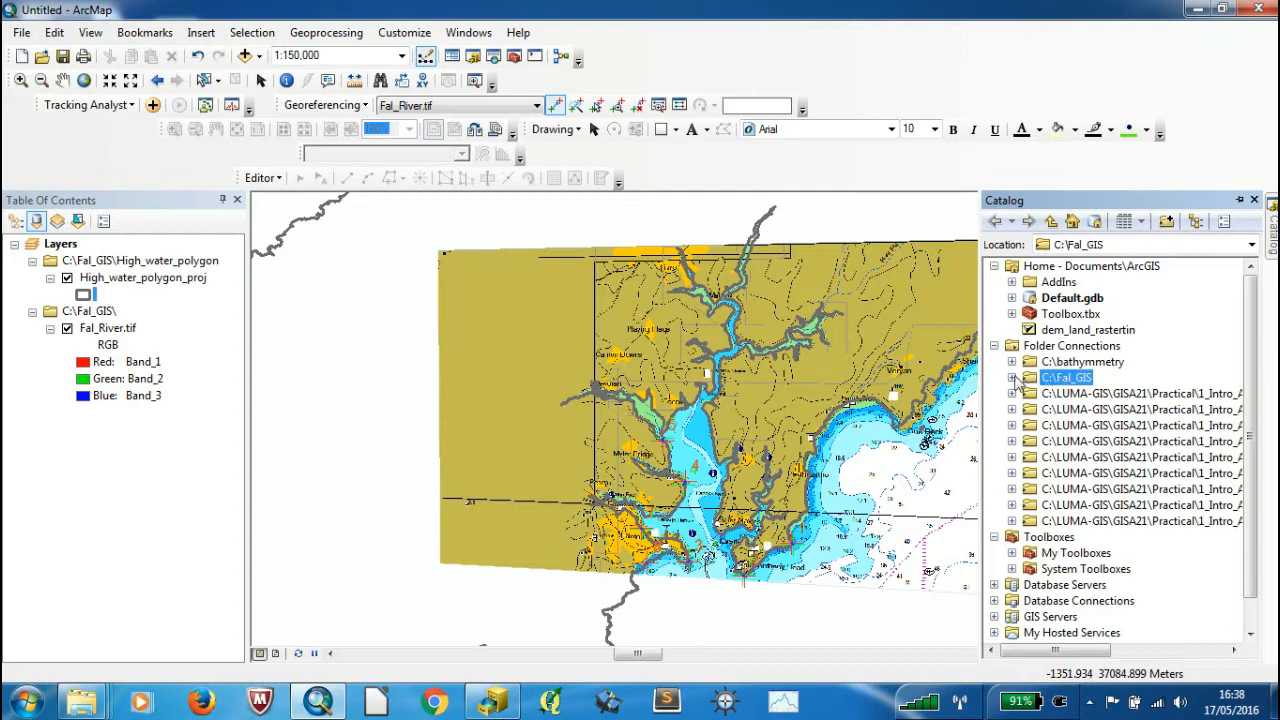
left_click(1012, 378)
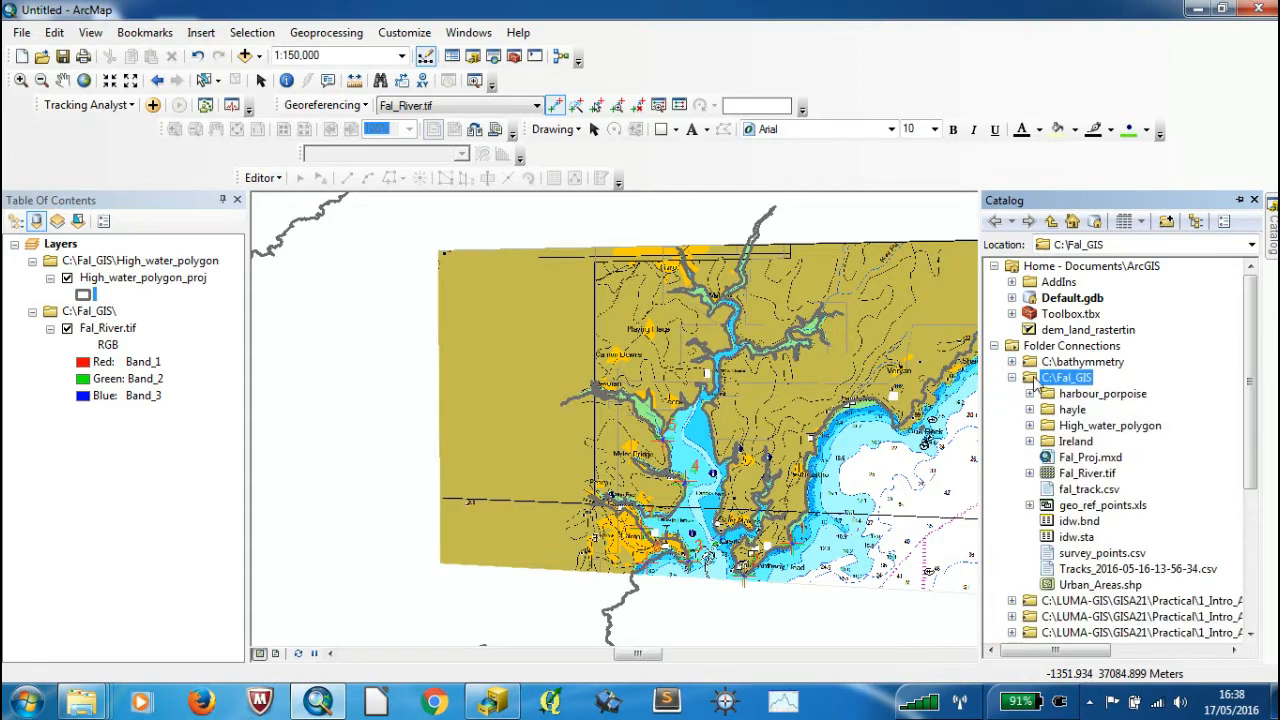
right_click(1059, 380)
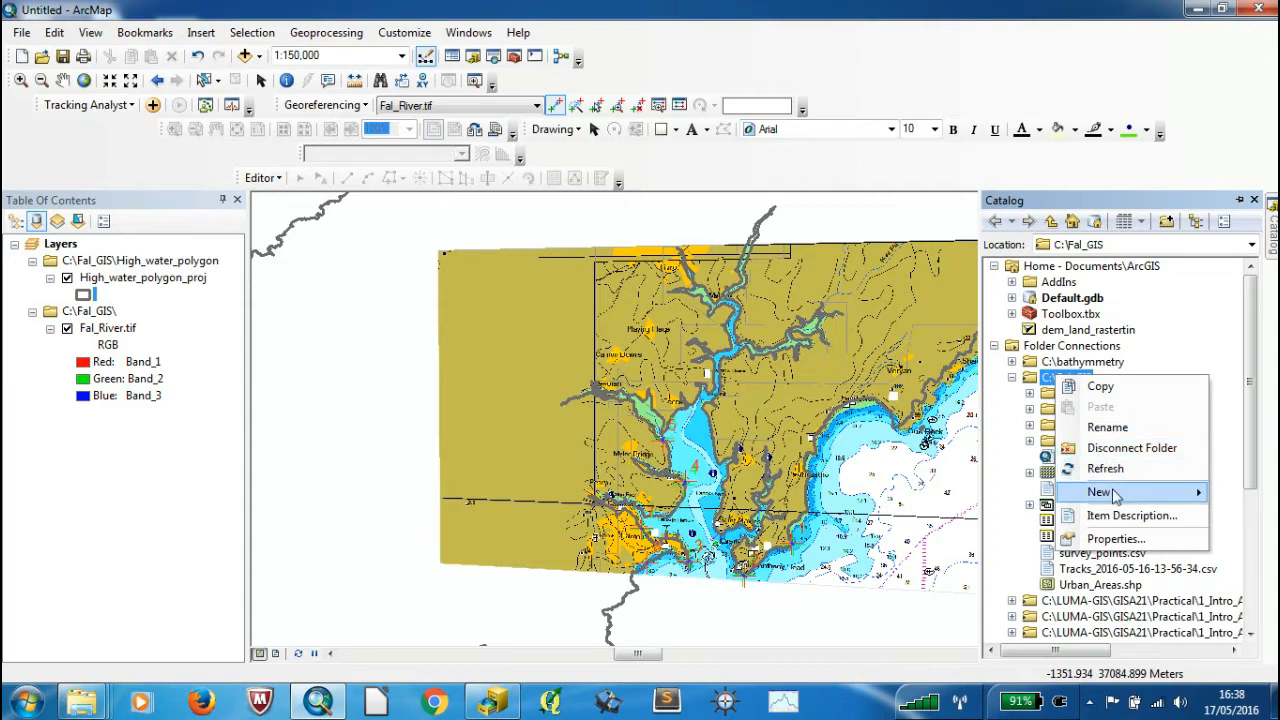
mouse_move(1116, 496)
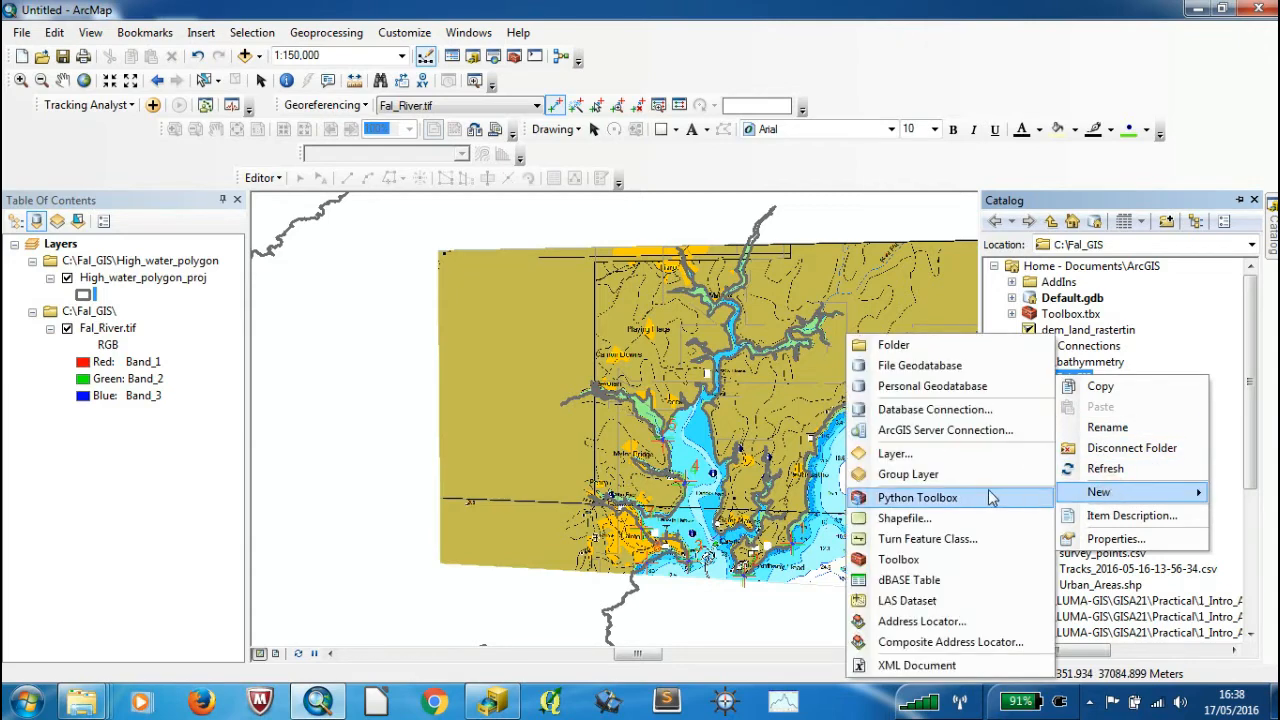
left_click(951, 521)
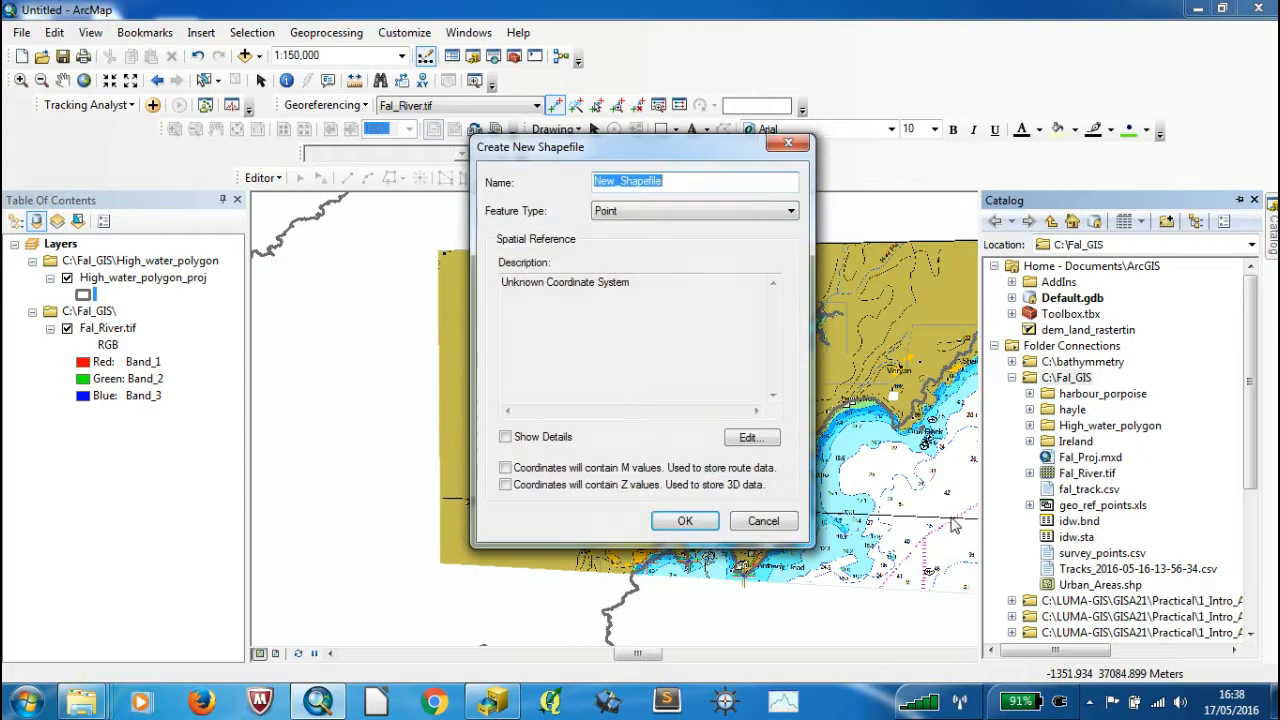
left_click(670, 218)
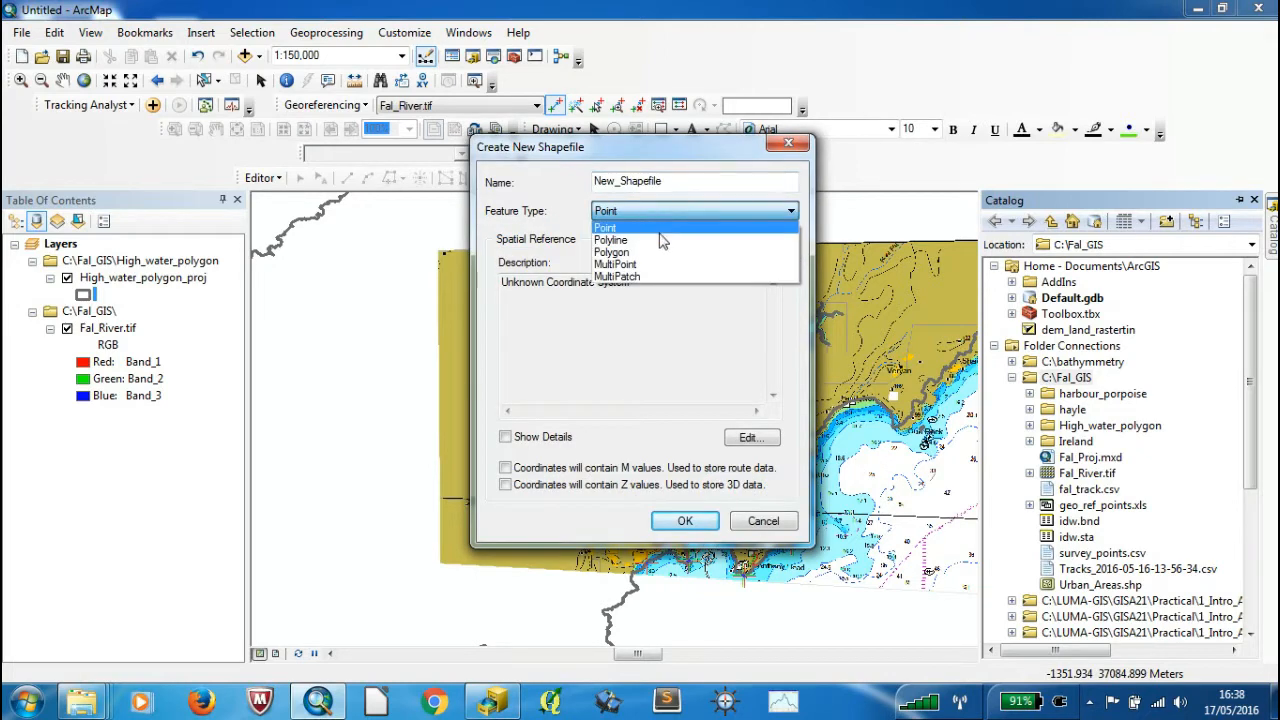
left_click(662, 243)
left_click_drag(665, 183, 588, 184)
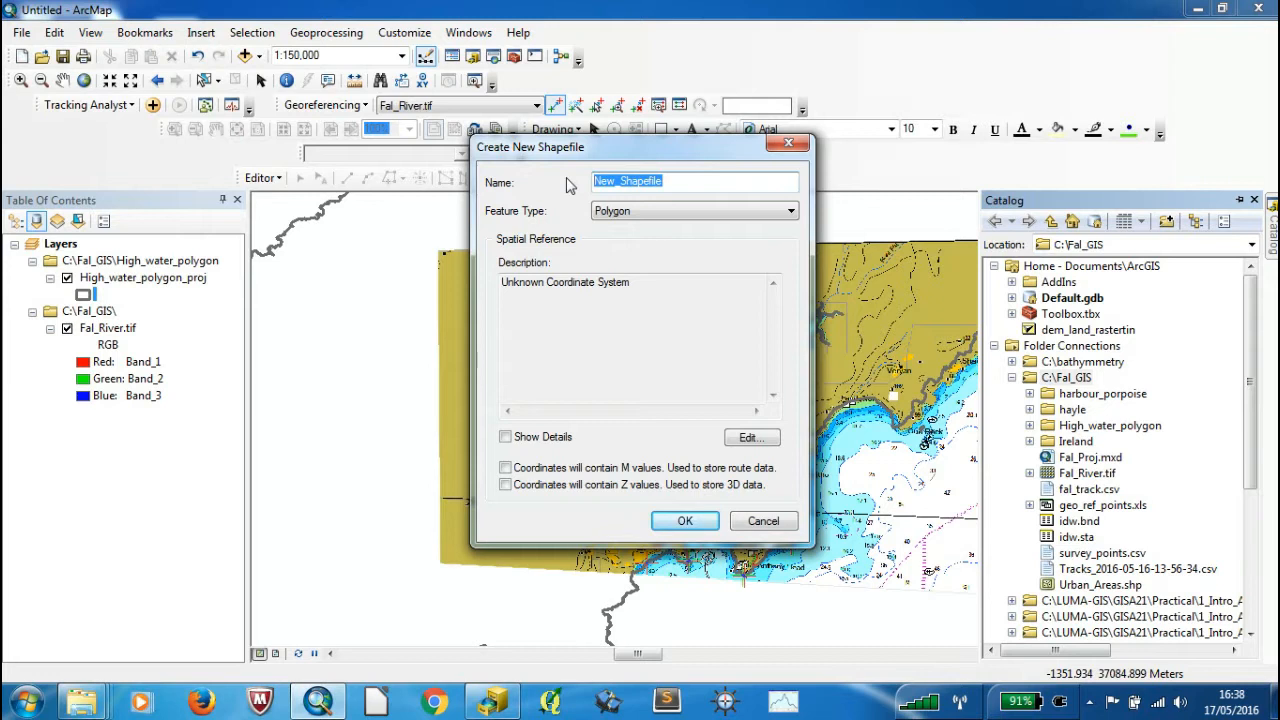
type("Urban")
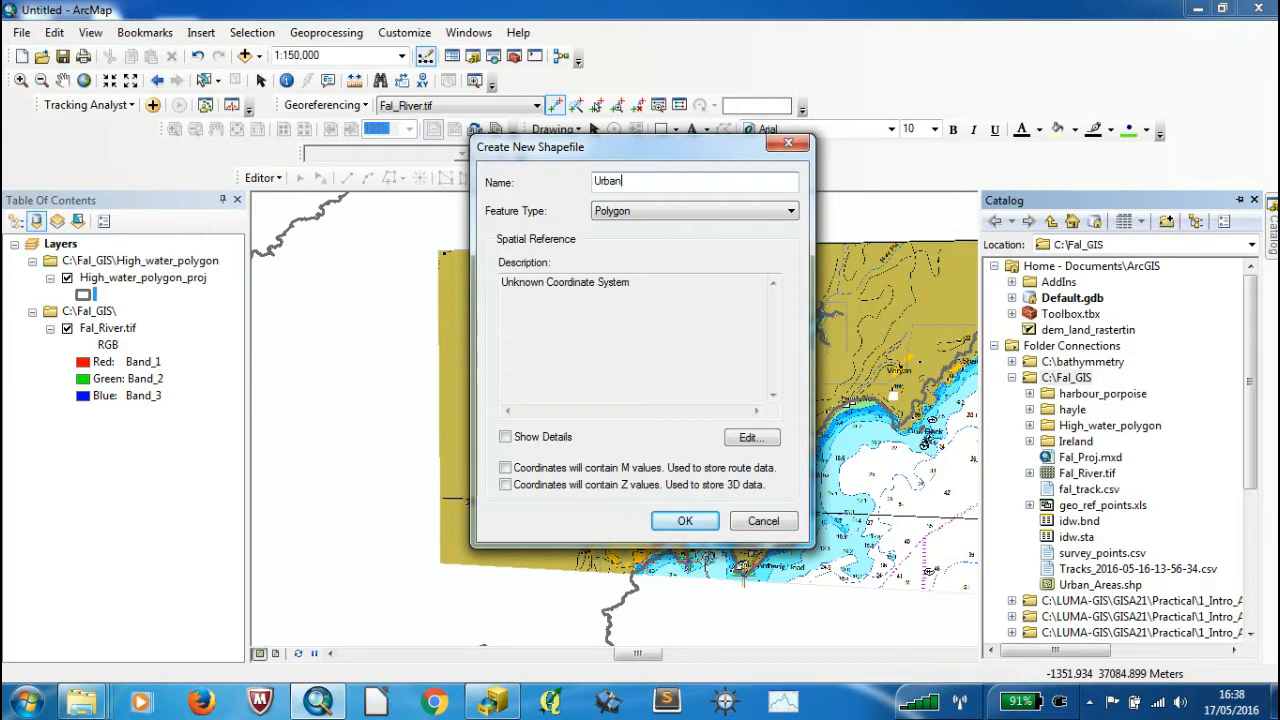
type("_A")
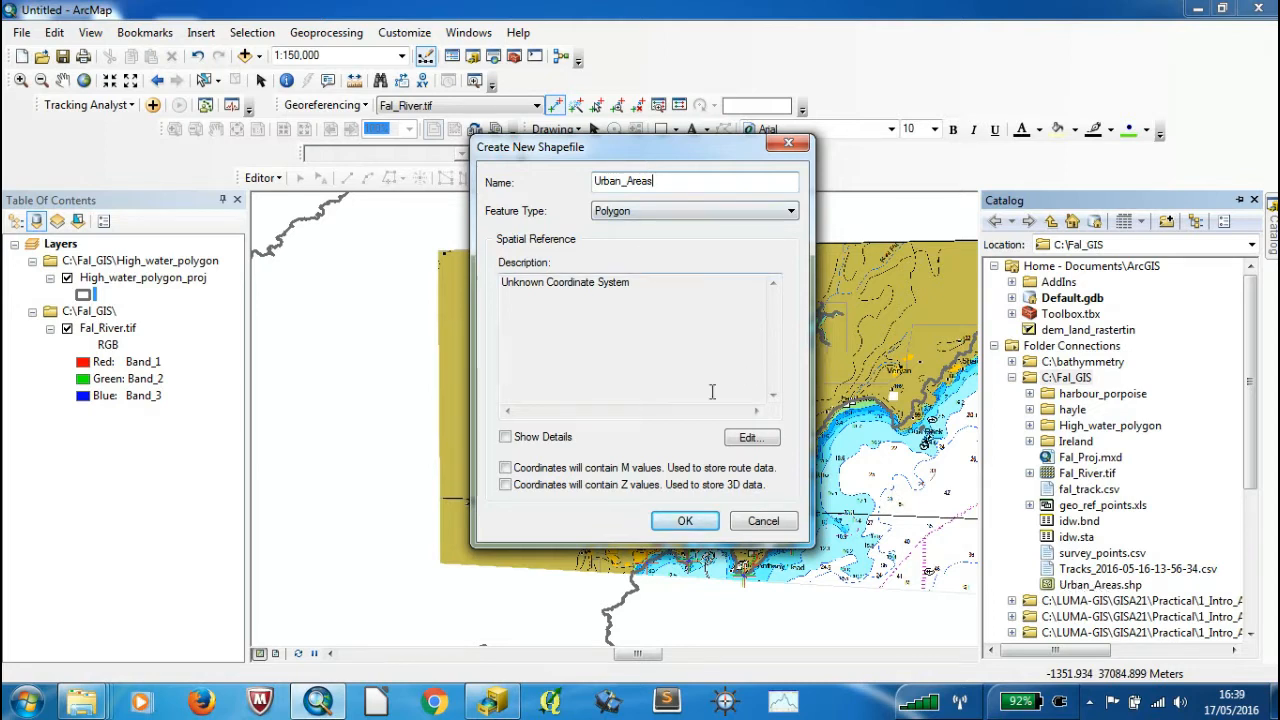
left_click(761, 522)
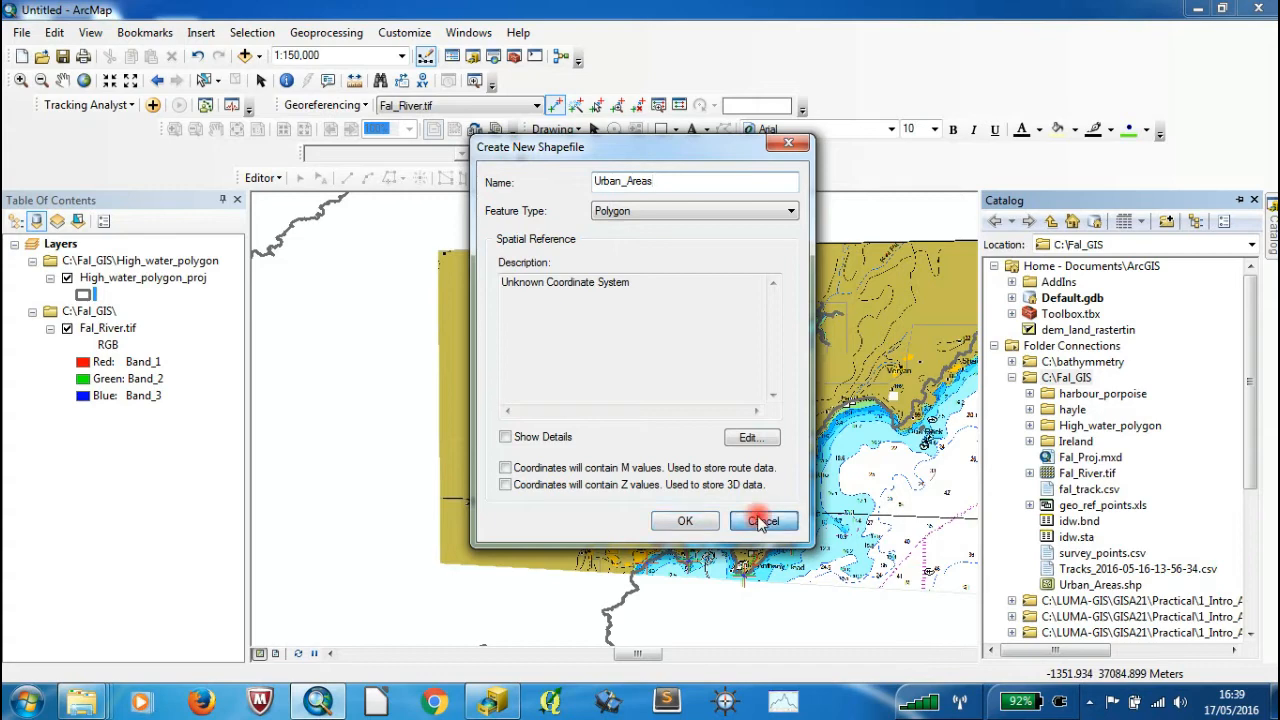
Add the existing Urban_Areas.shp from C:\Fal_GIS to the map's data frame.
right_click(60, 245)
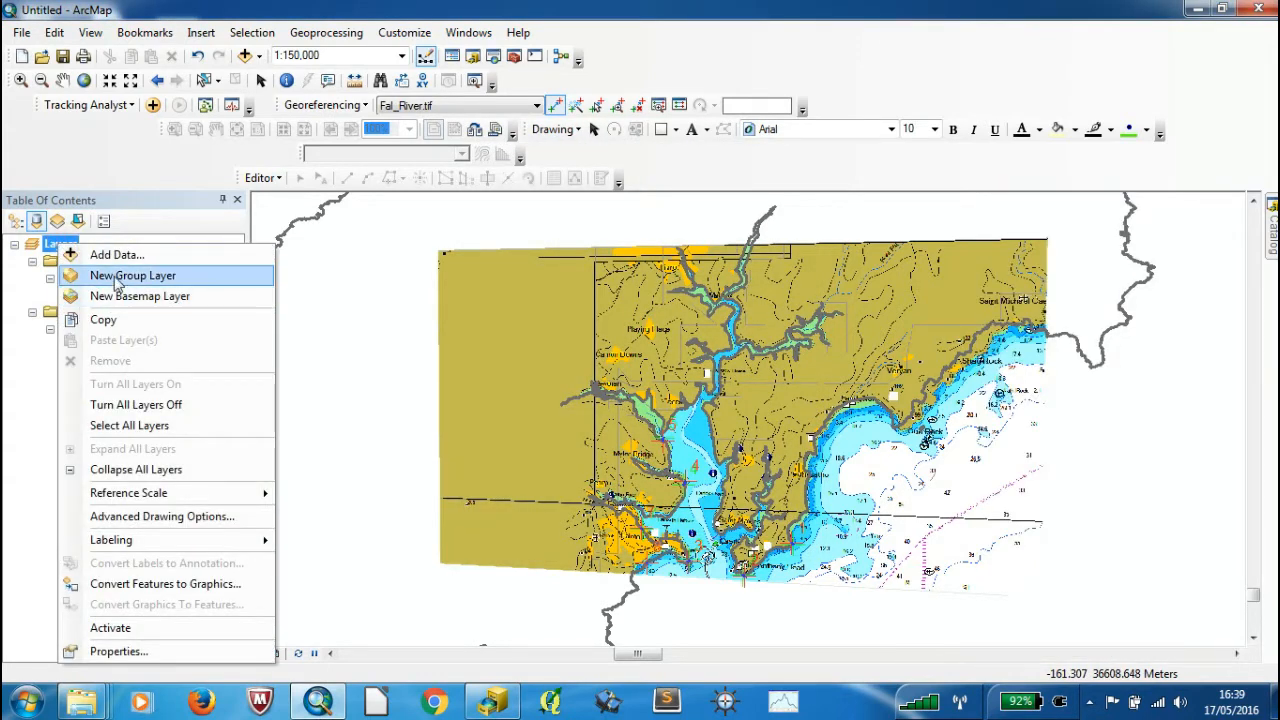
left_click(113, 256)
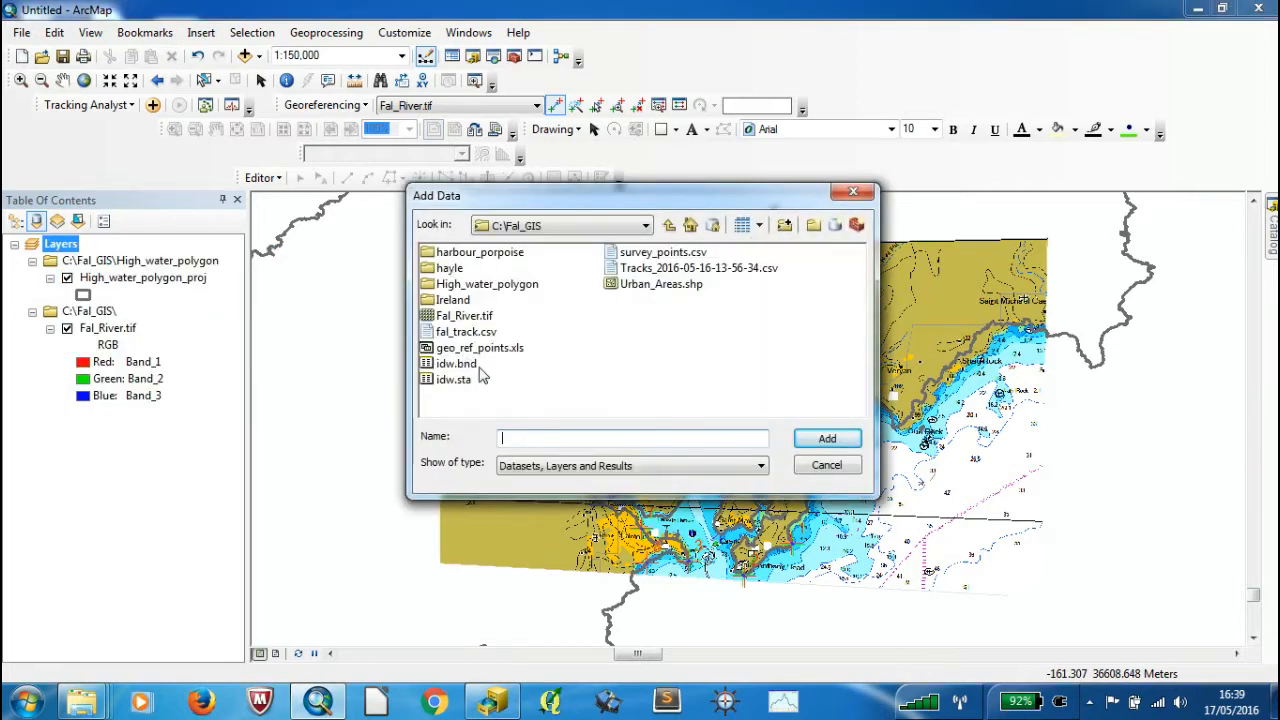
double_click(625, 288)
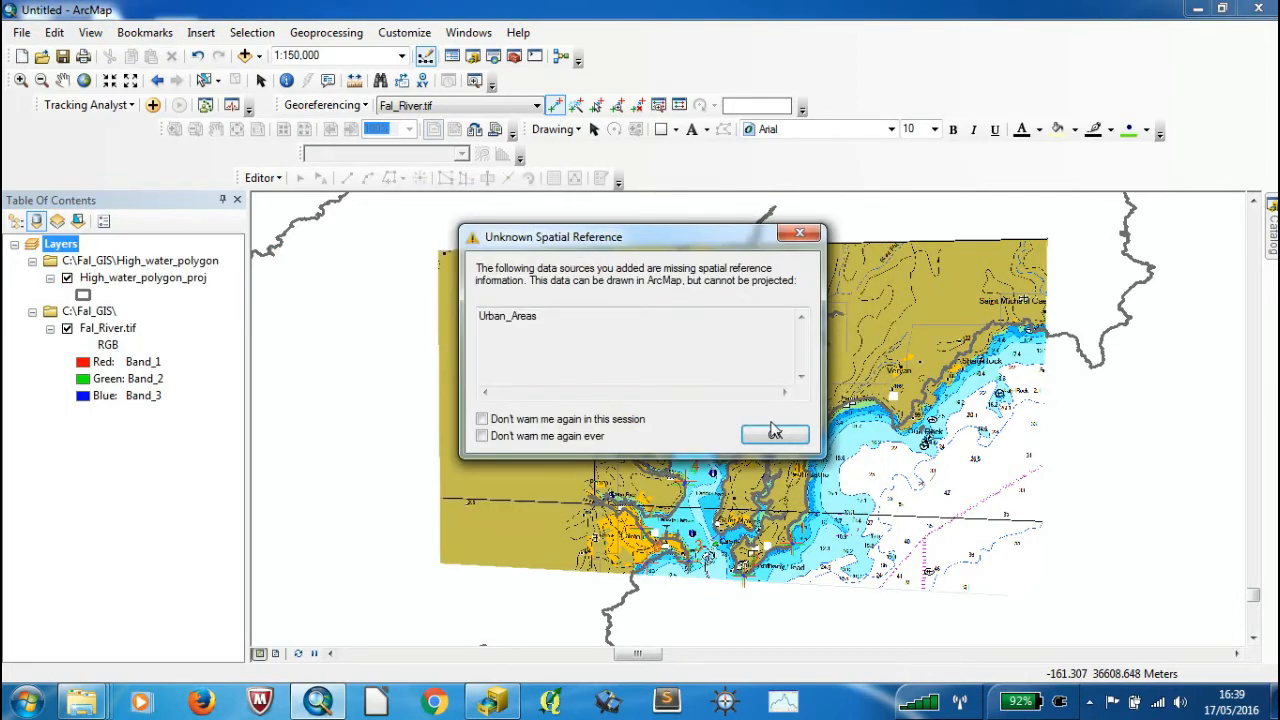
left_click(774, 432)
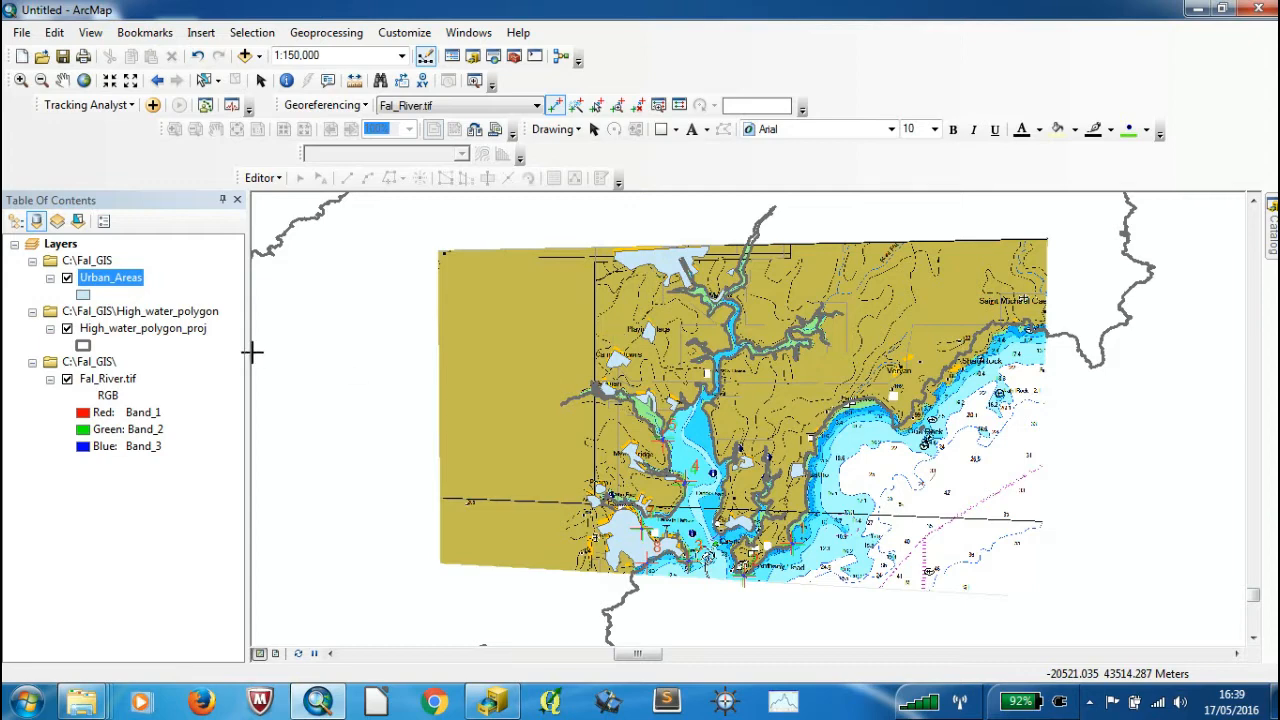
Change the fill colour of the Urban_Areas polygons to bright yellow.
left_click(83, 296)
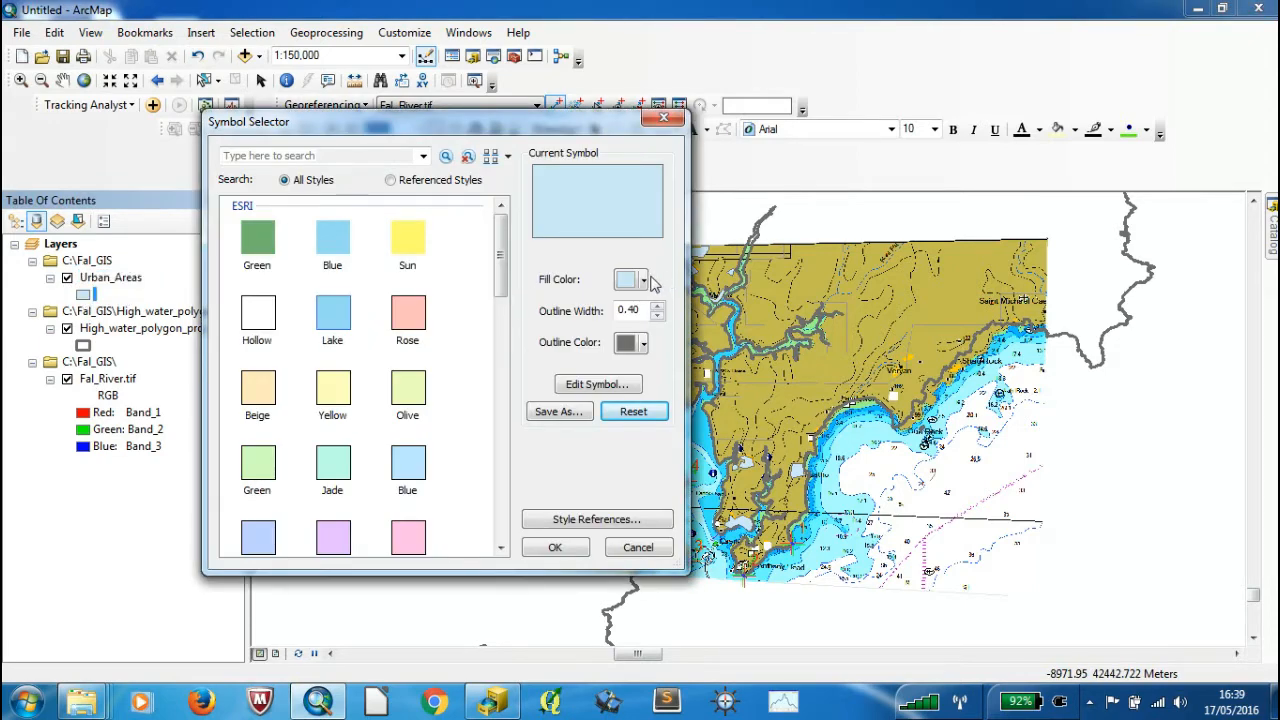
left_click(645, 281)
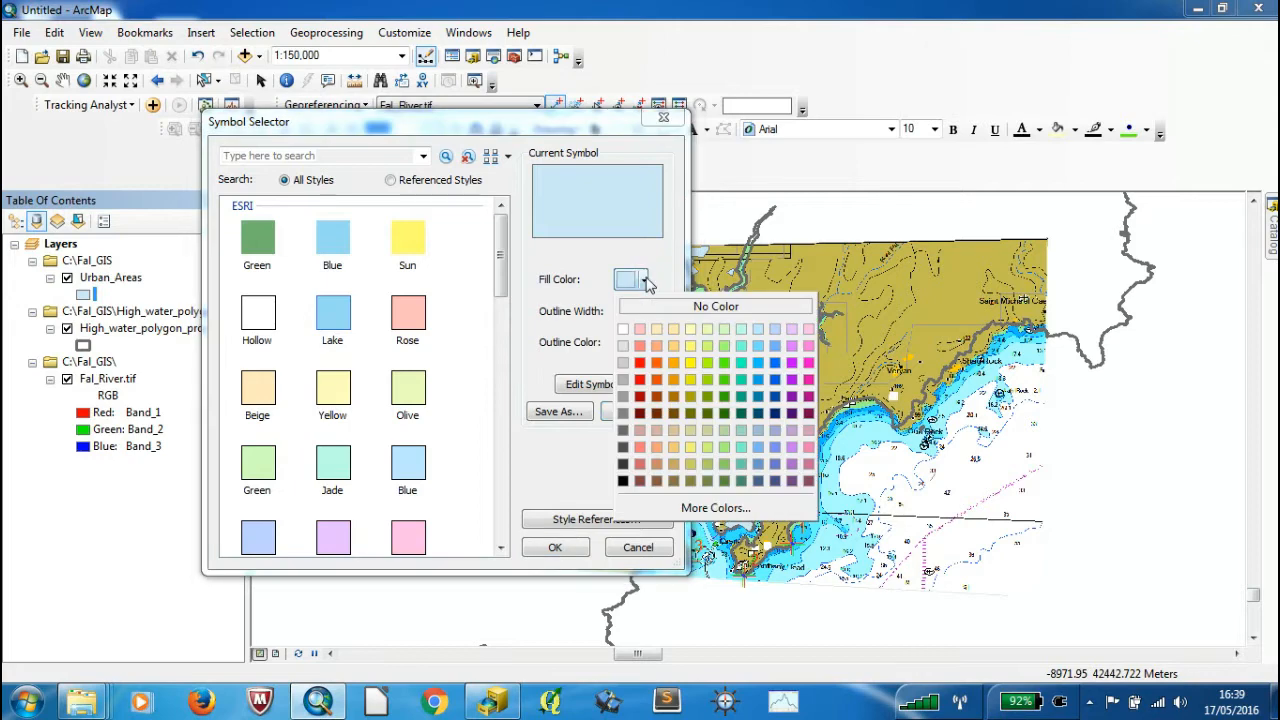
left_click(690, 362)
left_click(555, 547)
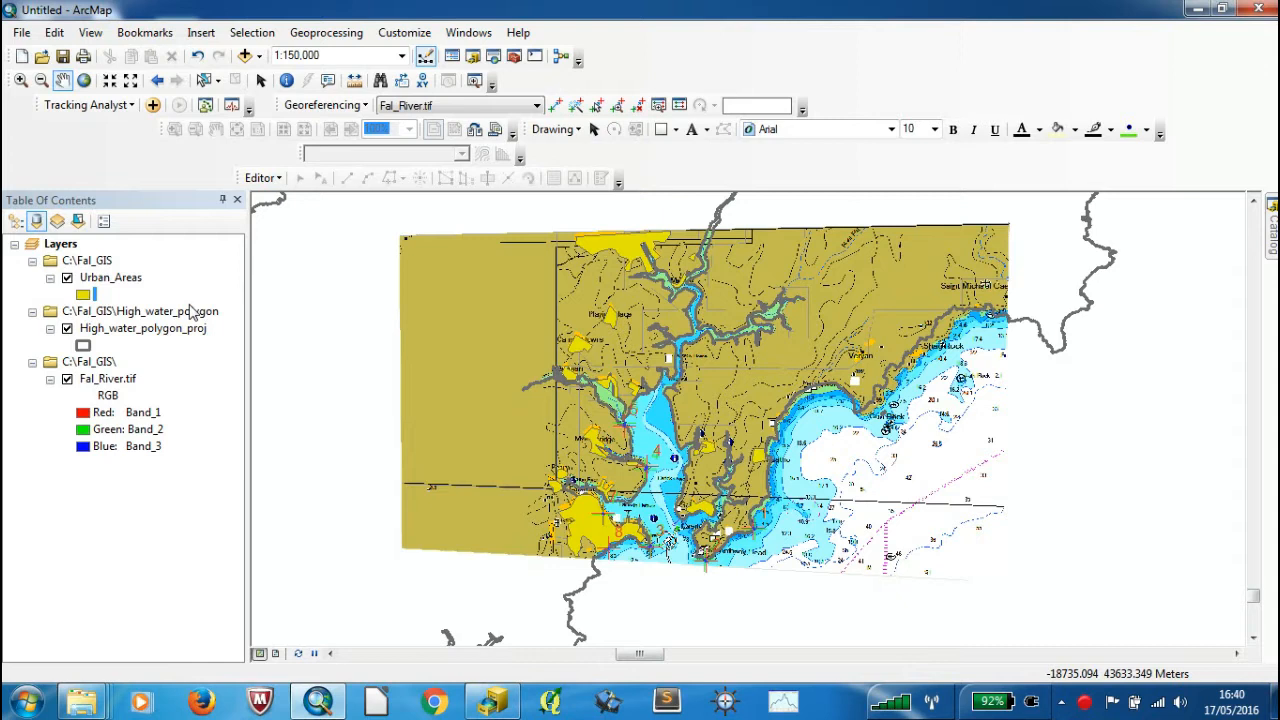
Check the list of available toolbars to see whether the Editor toolbar is turned on.
left_click(117, 279)
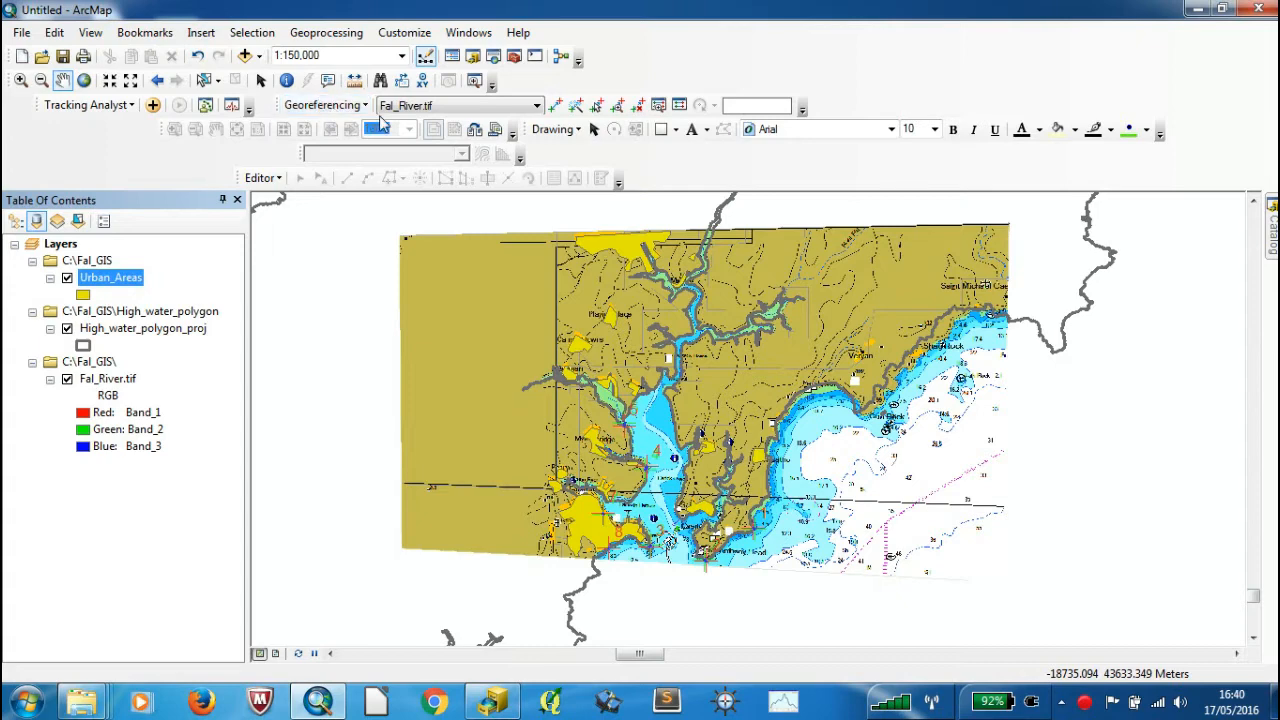
left_click(396, 33)
mouse_move(457, 52)
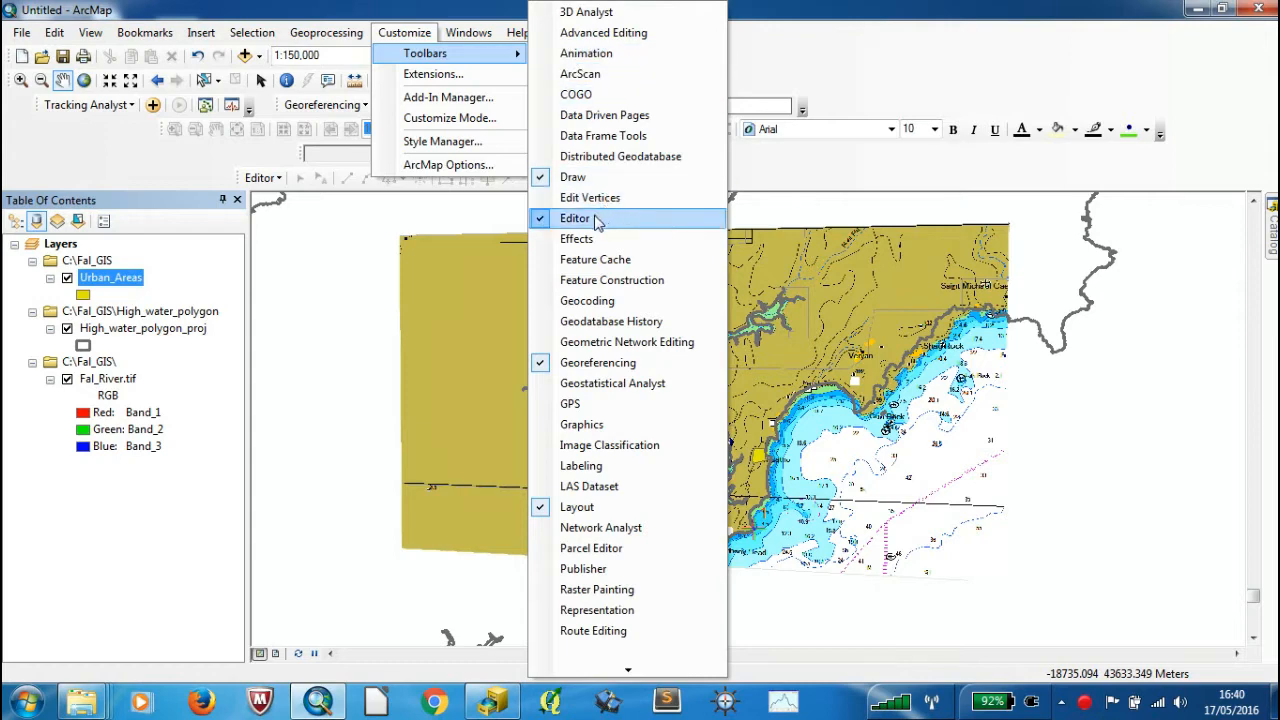
left_click(195, 177)
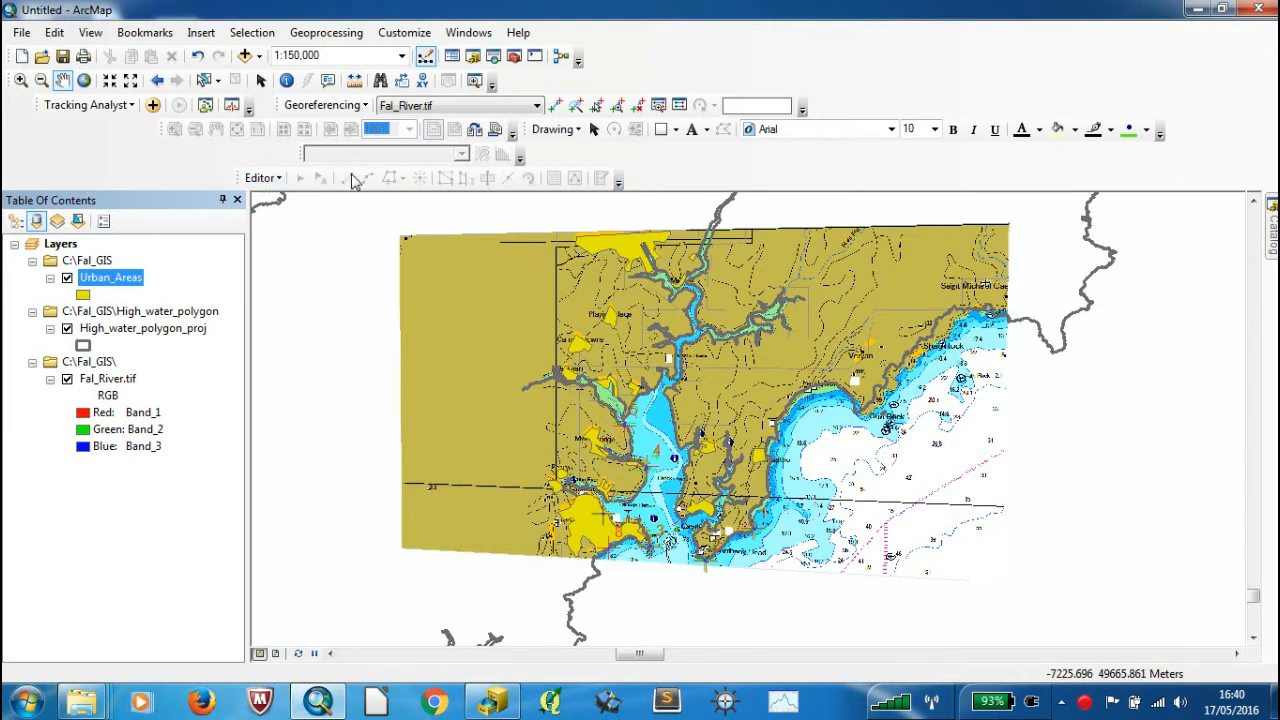
left_click(619, 180)
left_click(698, 154)
left_click(620, 180)
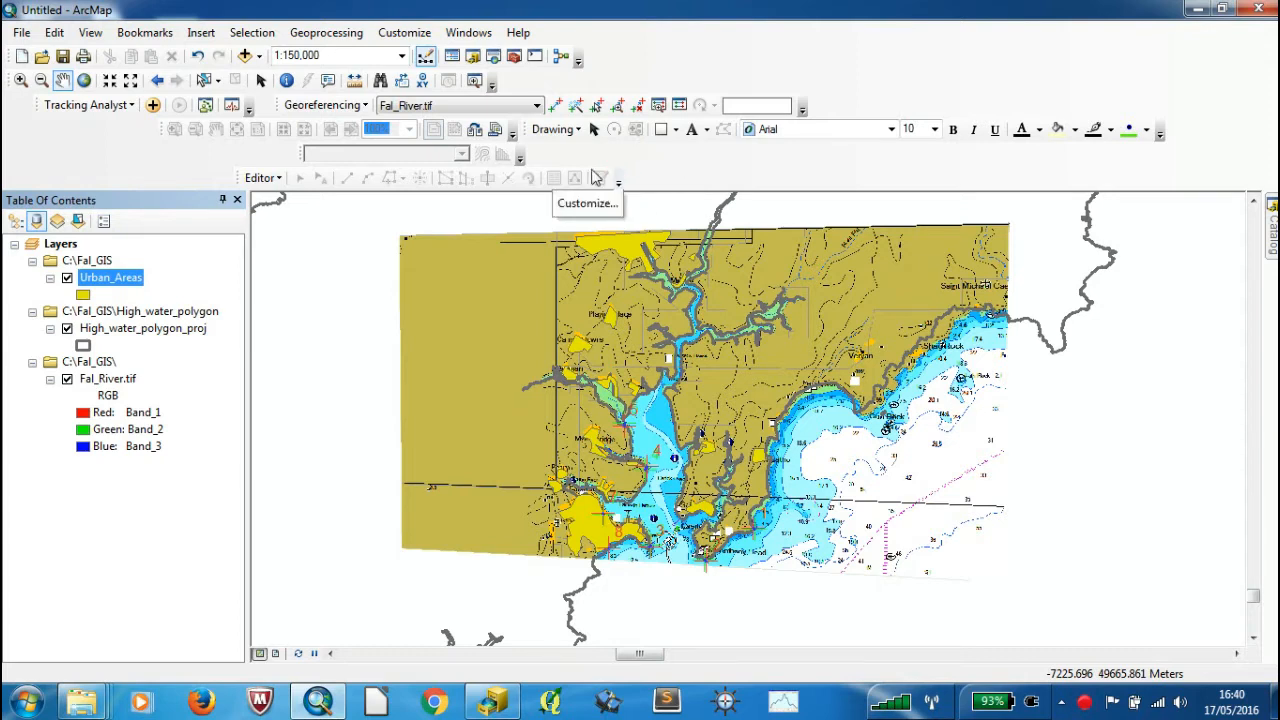
Dock the Editor toolbar in the toolbar row directly beneath the Drawing toolbar.
left_click(270, 180)
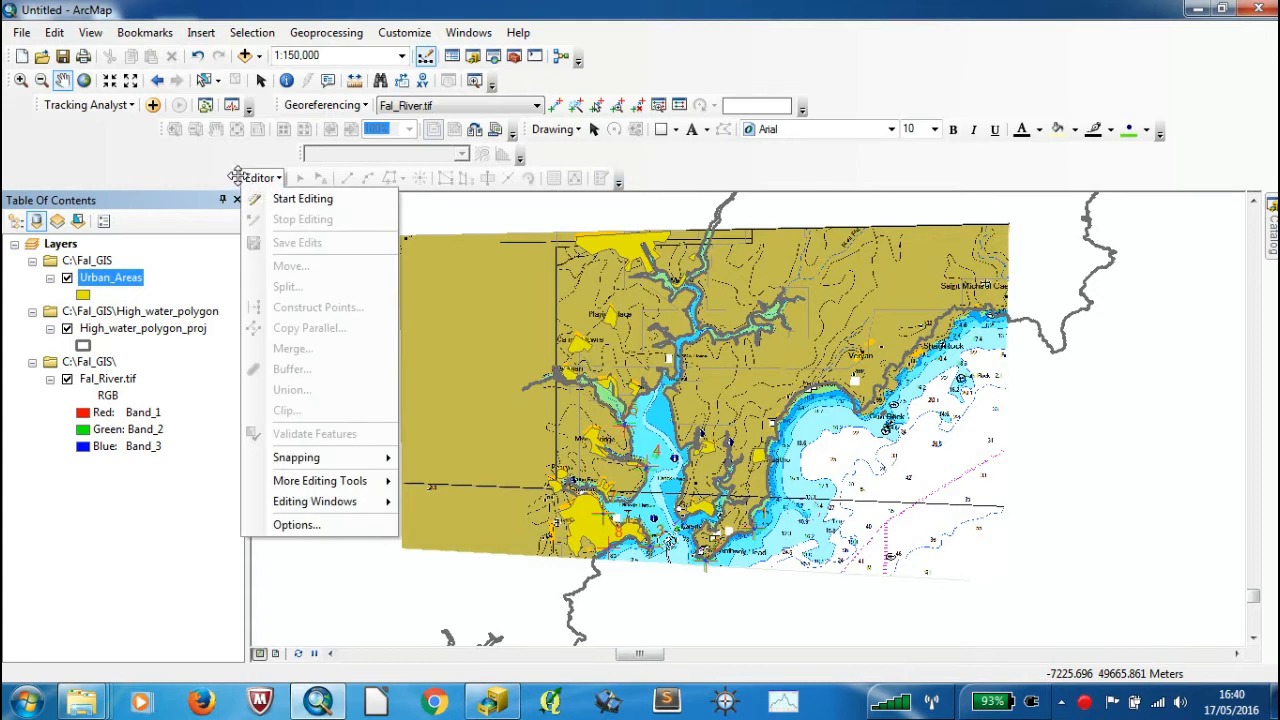
left_click(205, 133)
left_click(262, 178)
left_click(238, 174)
left_click_drag(240, 172, 521, 157)
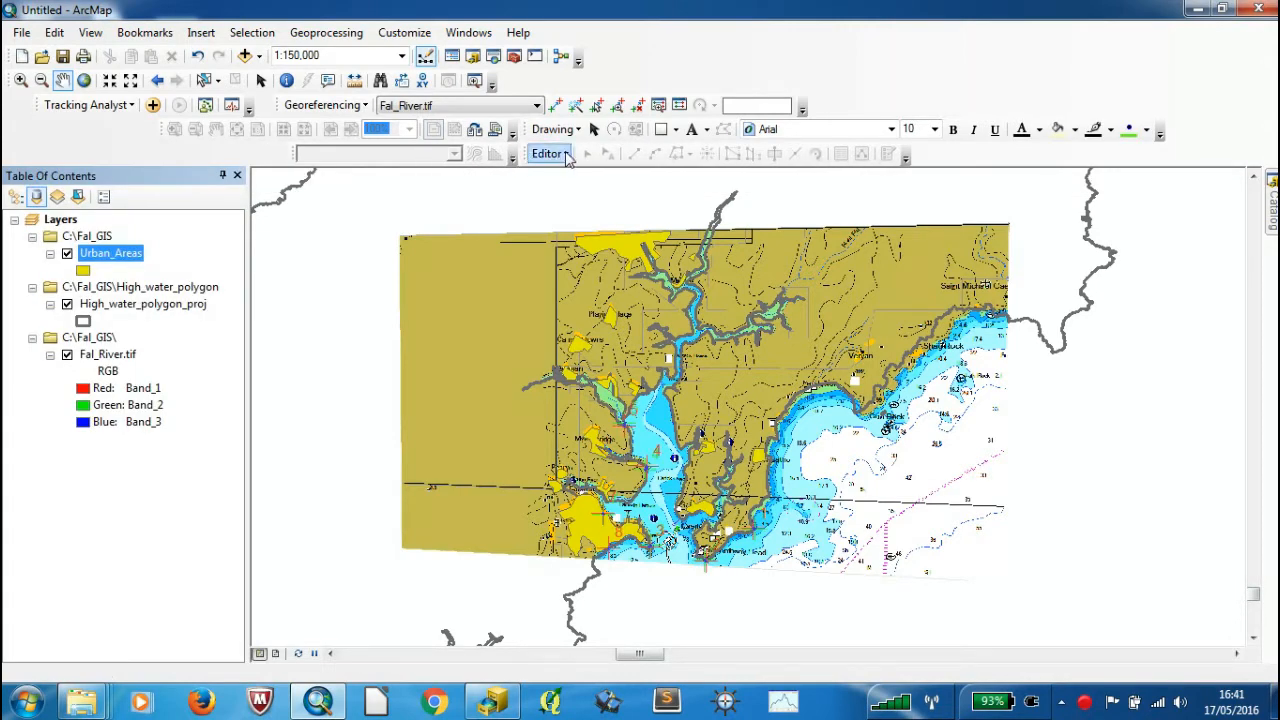
Start an edit session on the Urban_Areas layer and continue despite the spatial reference mismatch.
left_click(566, 157)
left_click(574, 174)
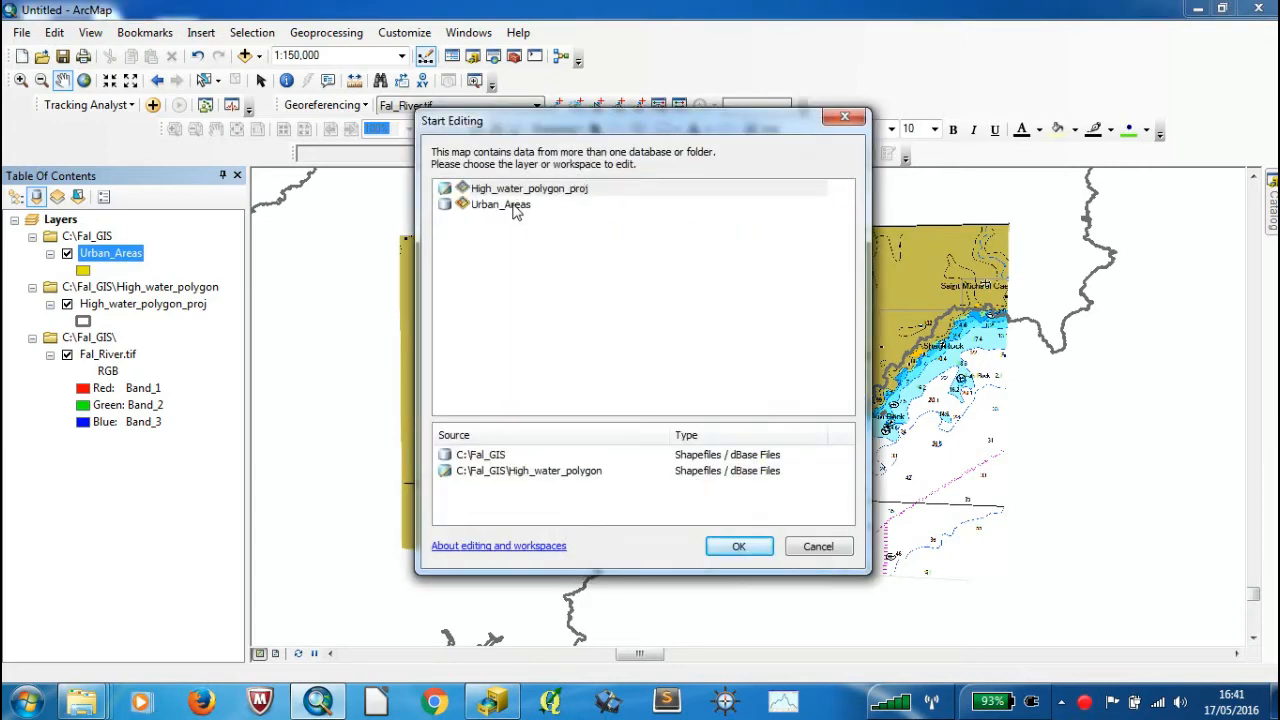
left_click(515, 206)
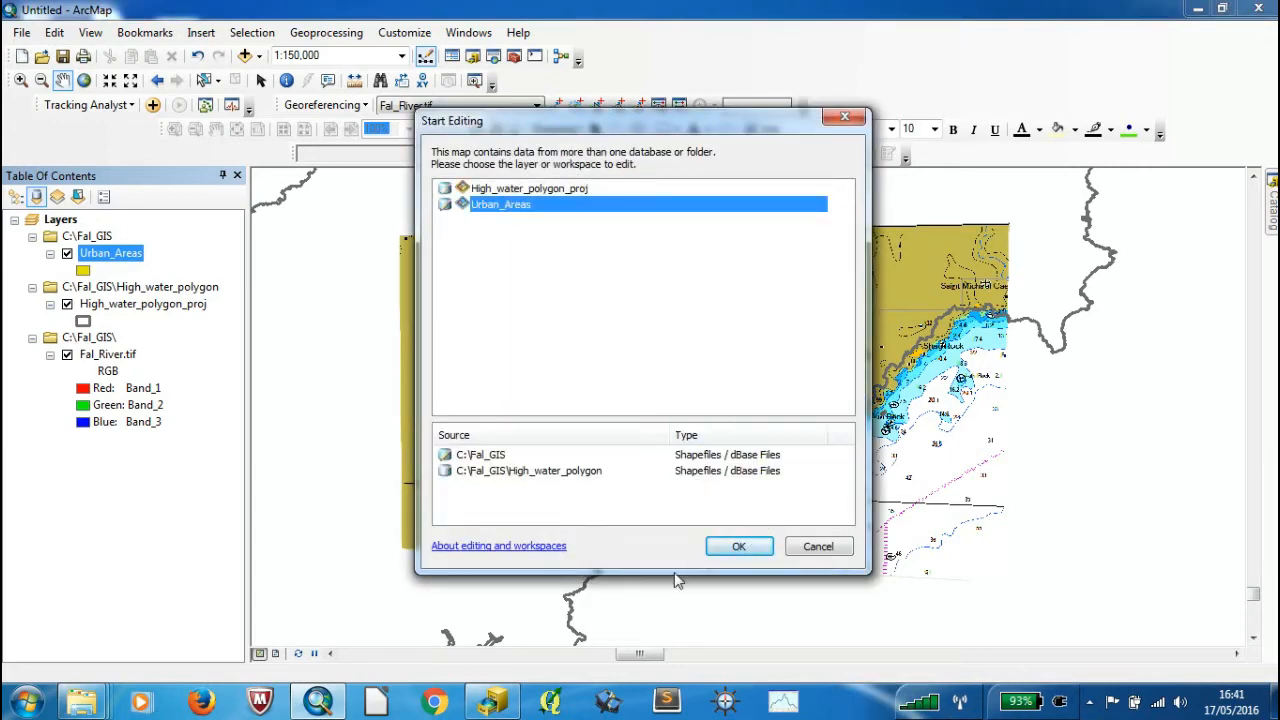
left_click(738, 545)
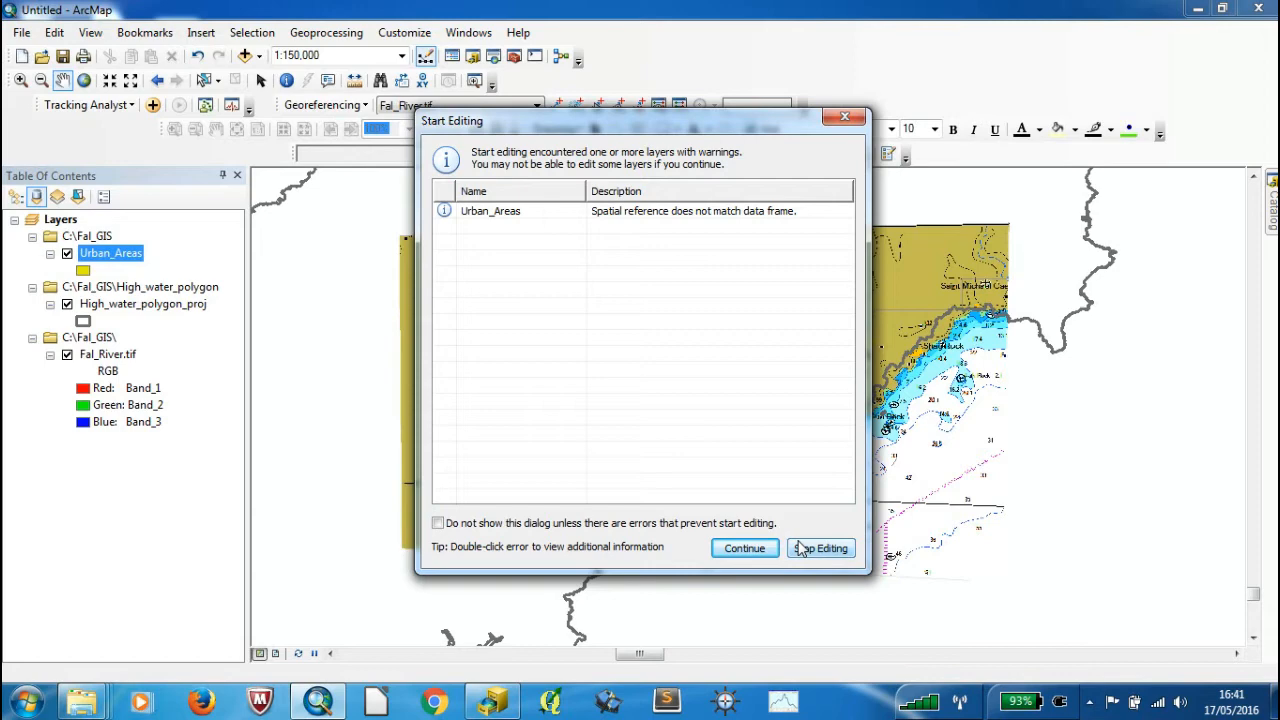
left_click(750, 548)
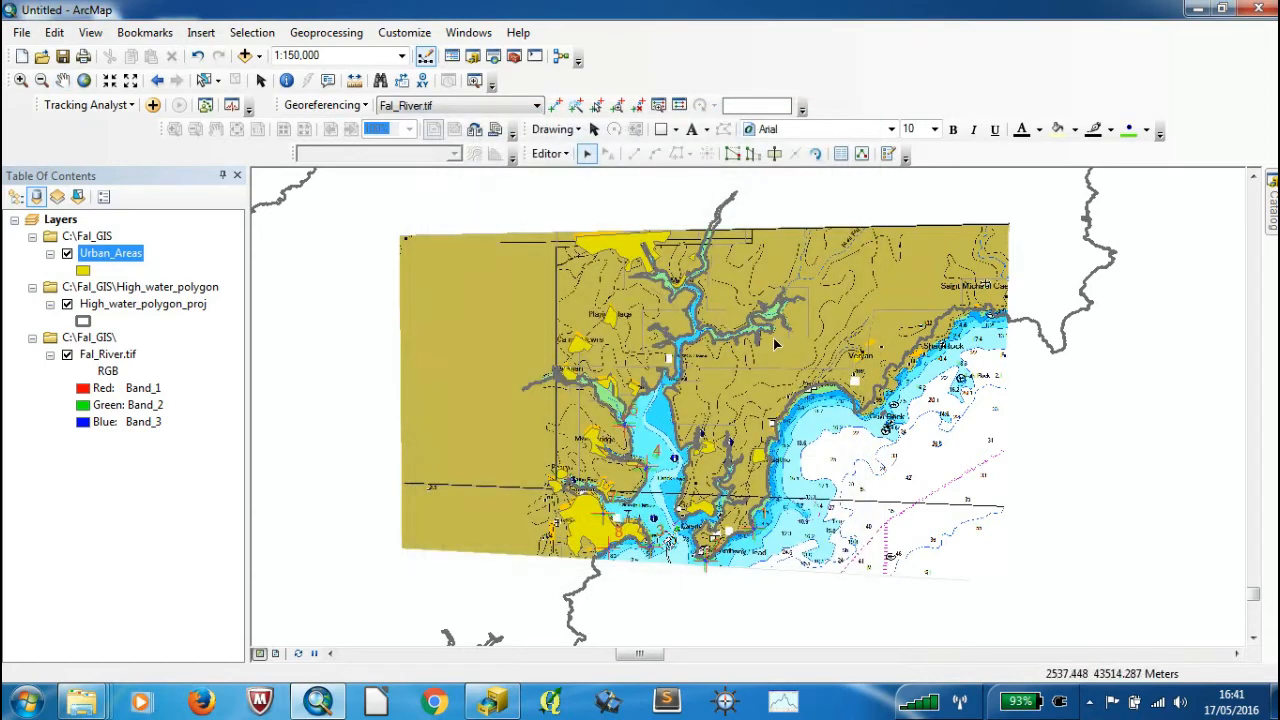
Open the Create Features window, narrow it beside the map, and choose the Urban_Areas template with the Polygon construction tool.
left_click(887, 153)
left_click_drag(890, 242, 1113, 148)
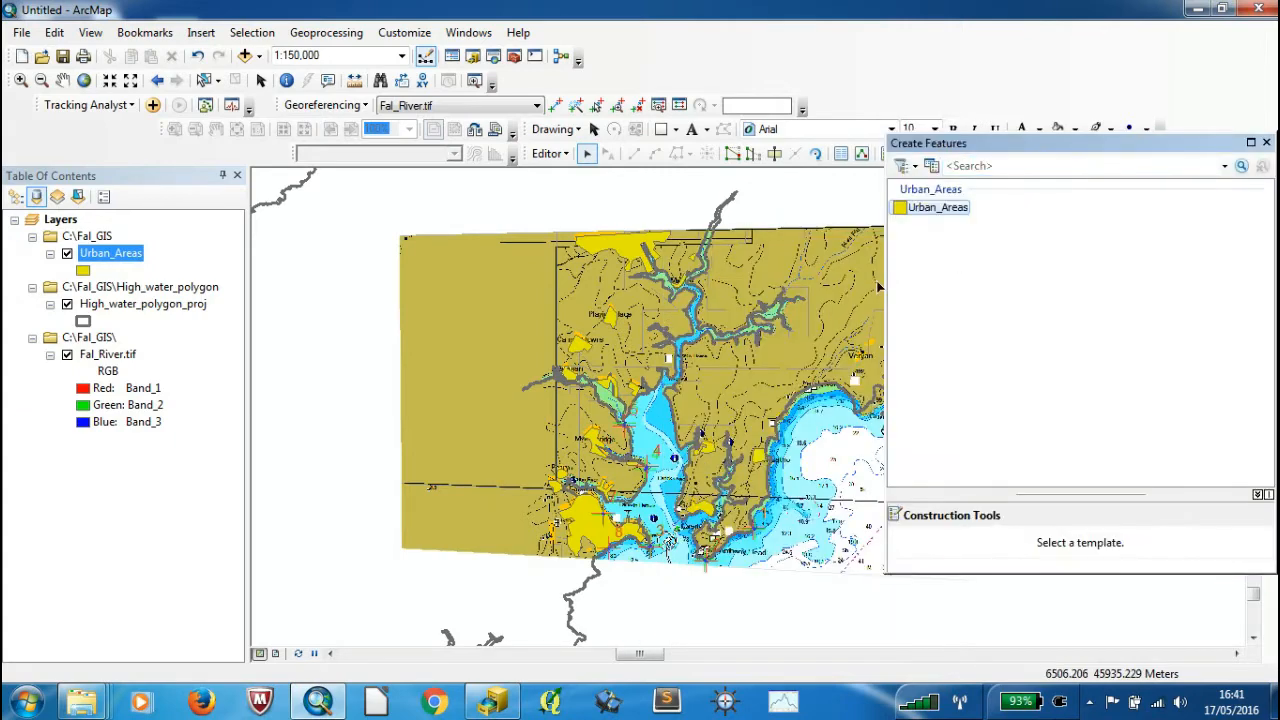
left_click_drag(887, 280, 1135, 280)
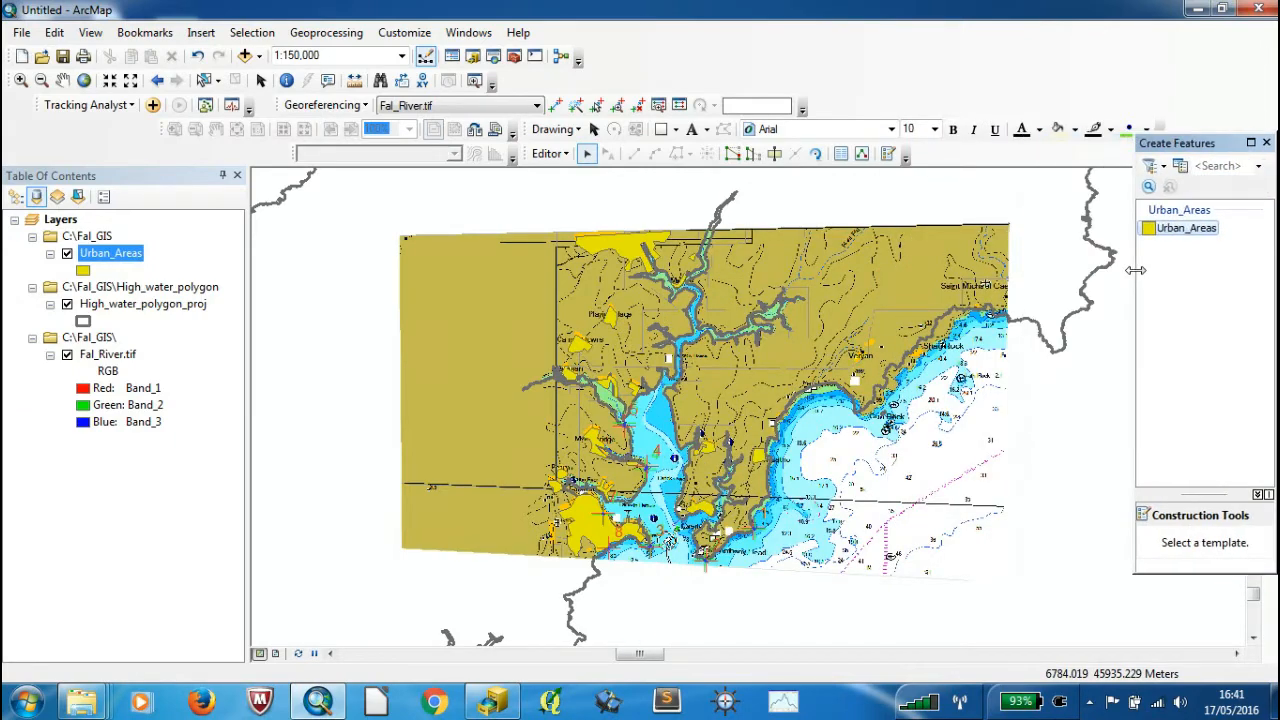
left_click(1182, 231)
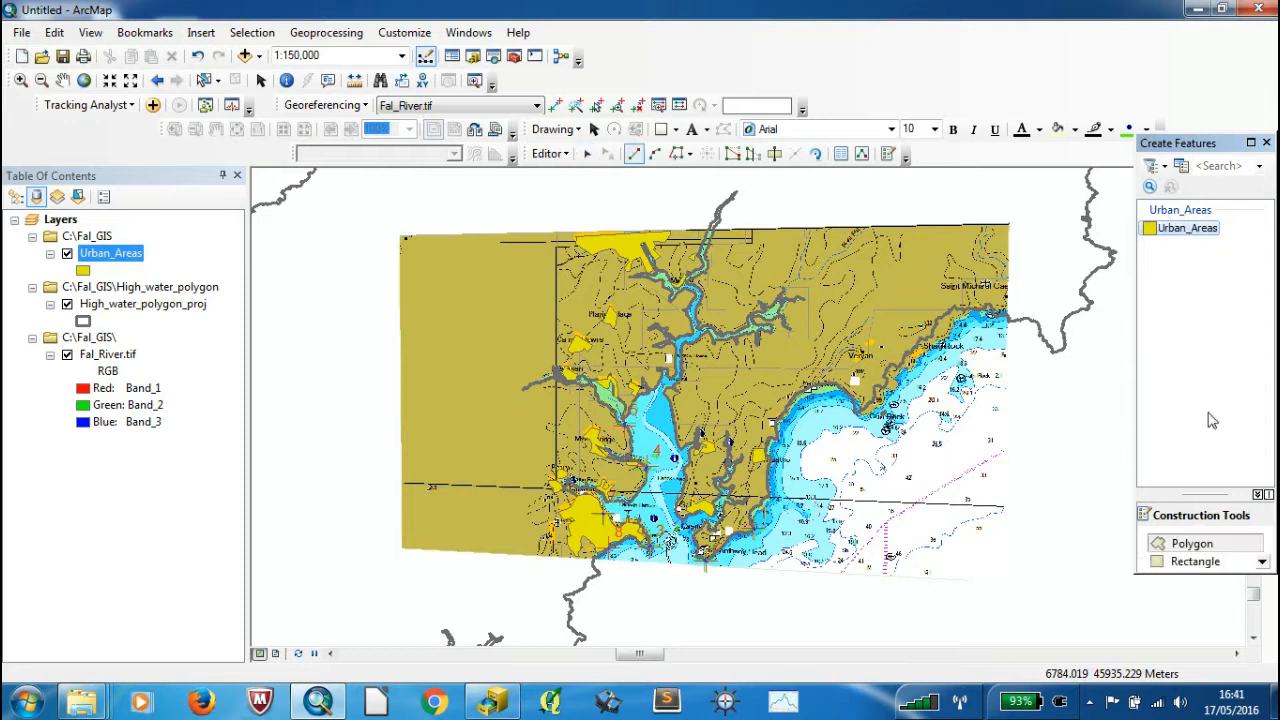
left_click(1198, 546)
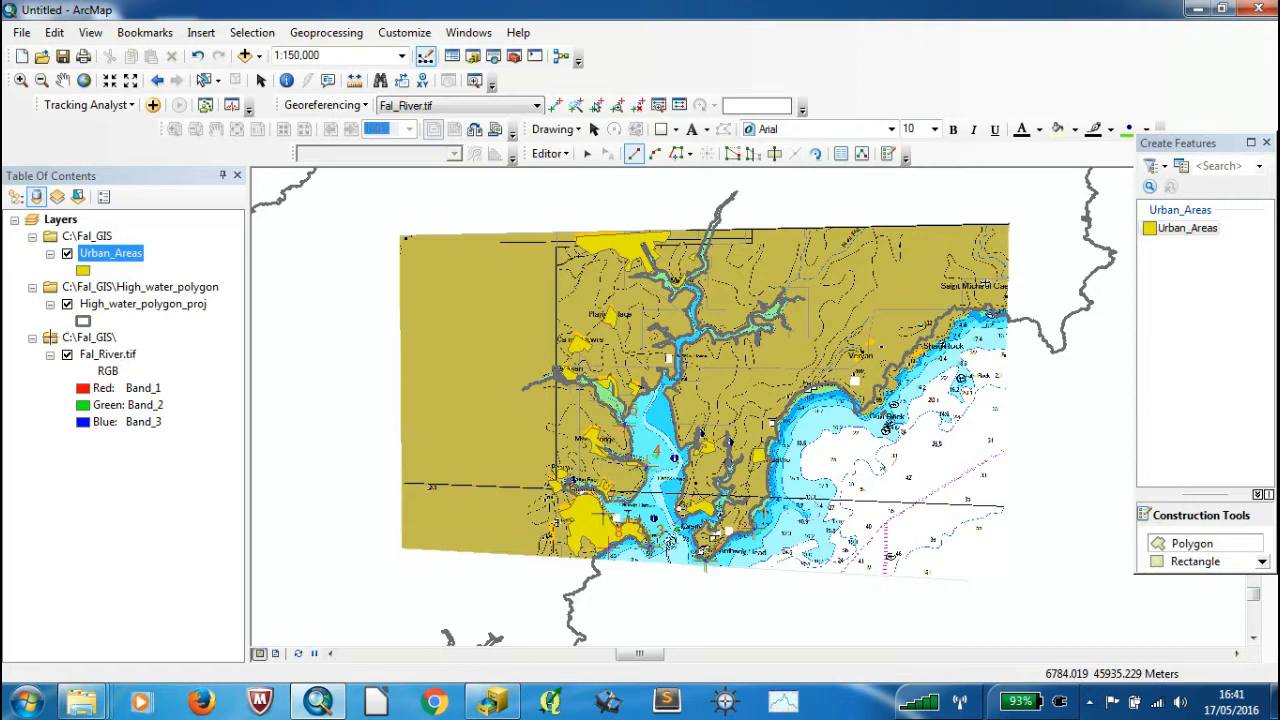
List the layers by drawing order and place Urban_Areas beneath Fal_River.tif.
left_click(105, 257)
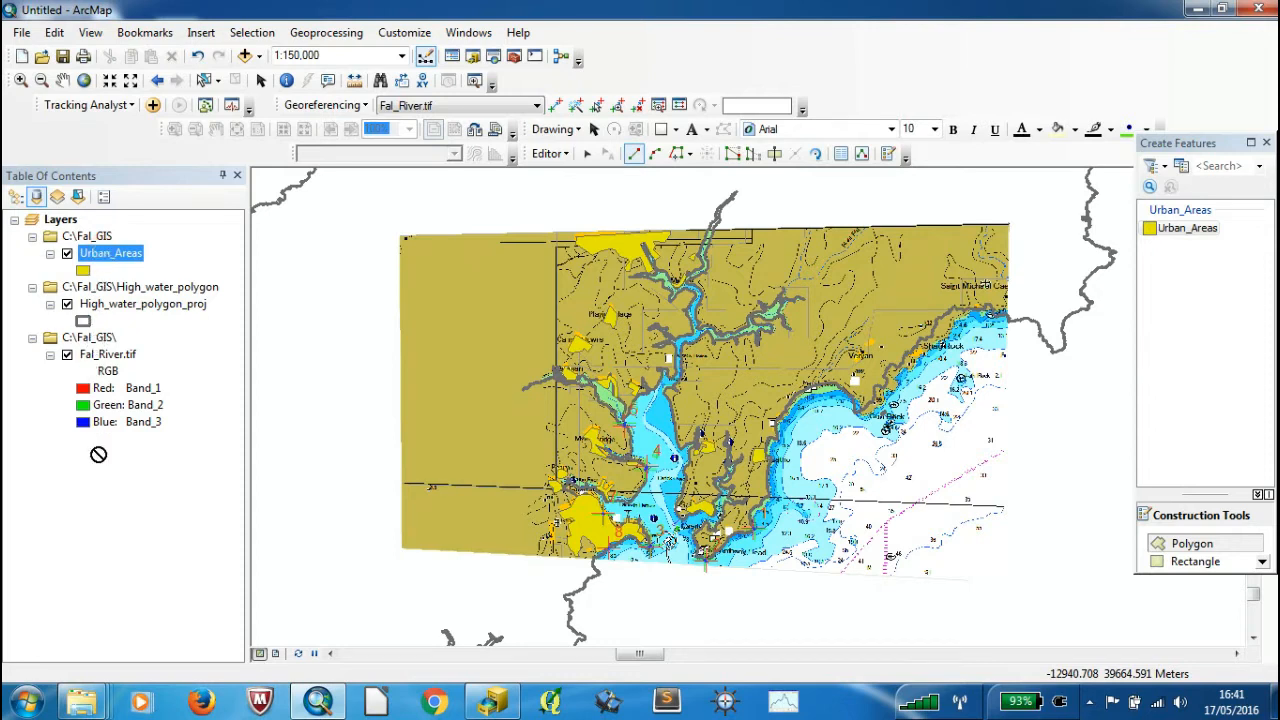
left_click(16, 197)
left_click_drag(99, 249, 100, 383)
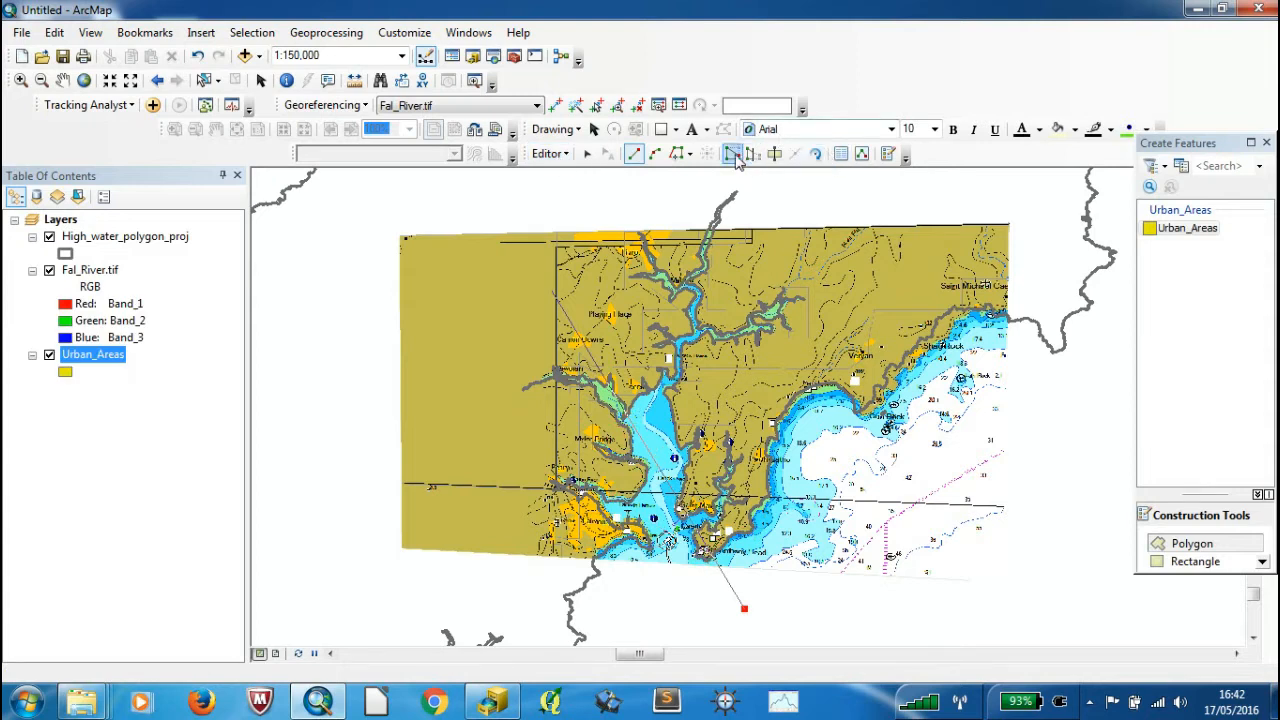
left_click(22, 80)
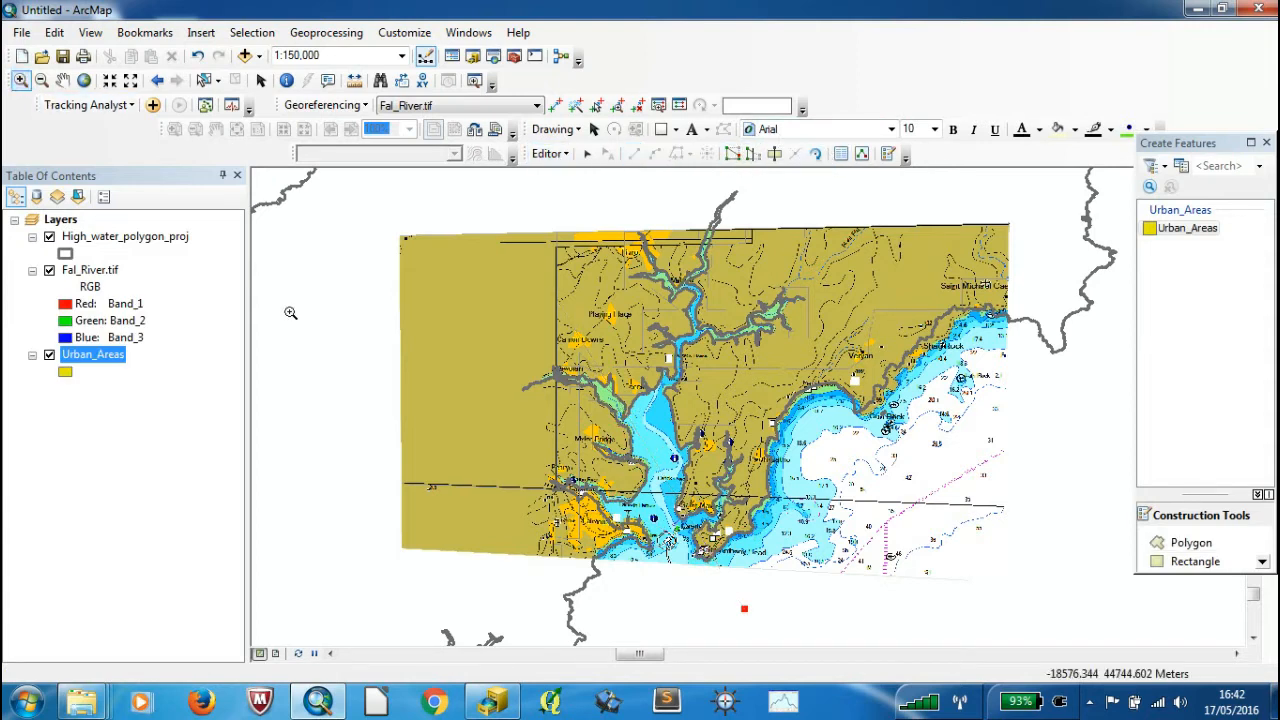
Start an Urban_Areas polygon over Falmouth near Turret and trace the town's southern coastal edge westwards on the chart.
left_click(536, 593)
left_click_drag(536, 593, 677, 420)
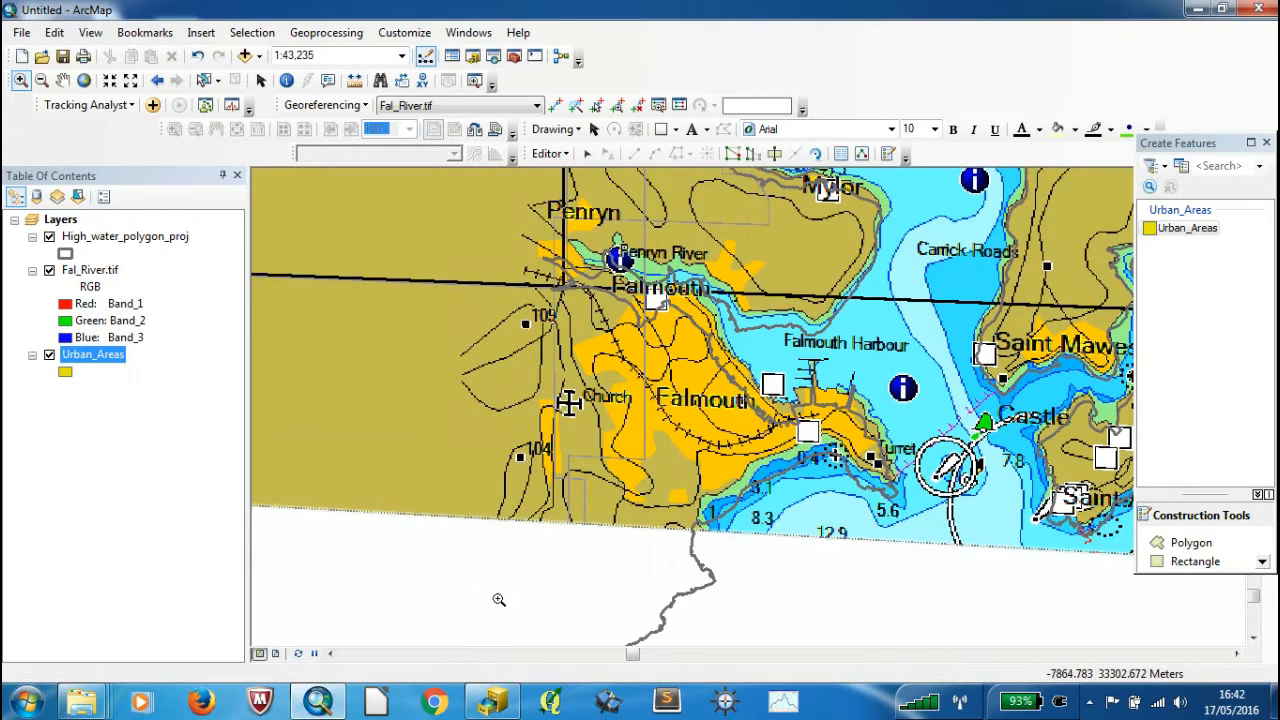
left_click_drag(497, 598, 960, 260)
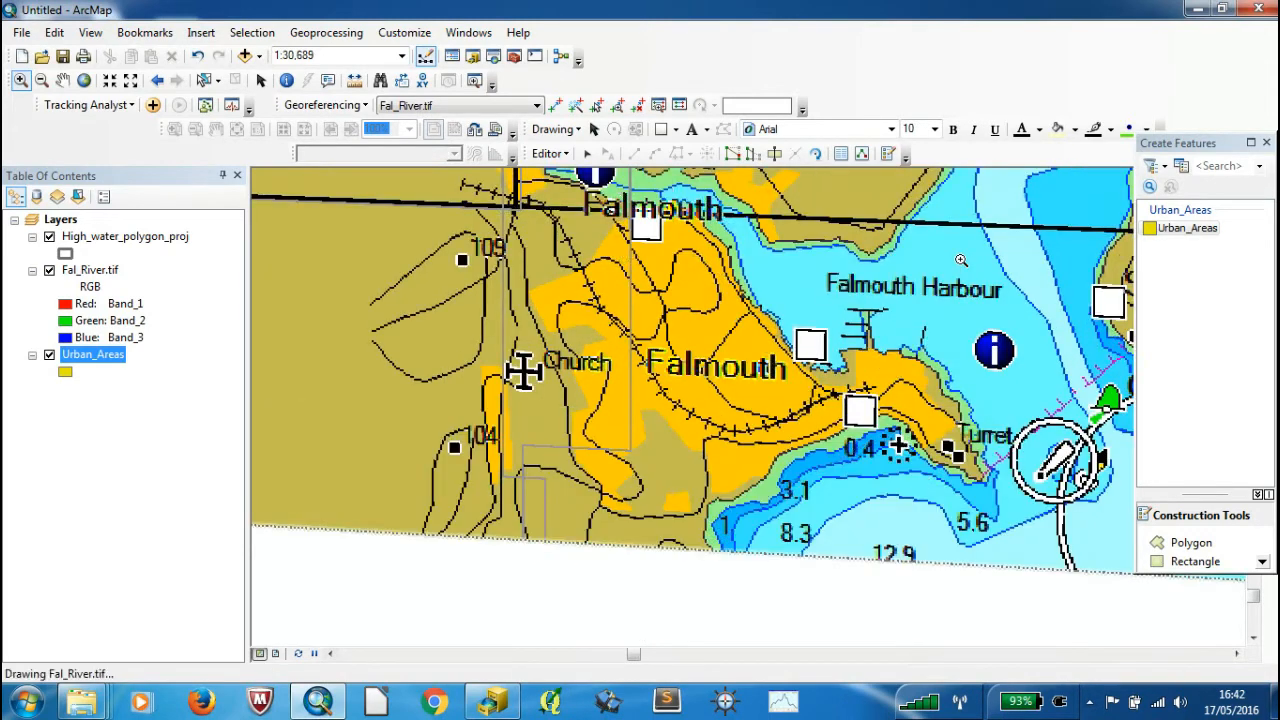
left_click(1180, 228)
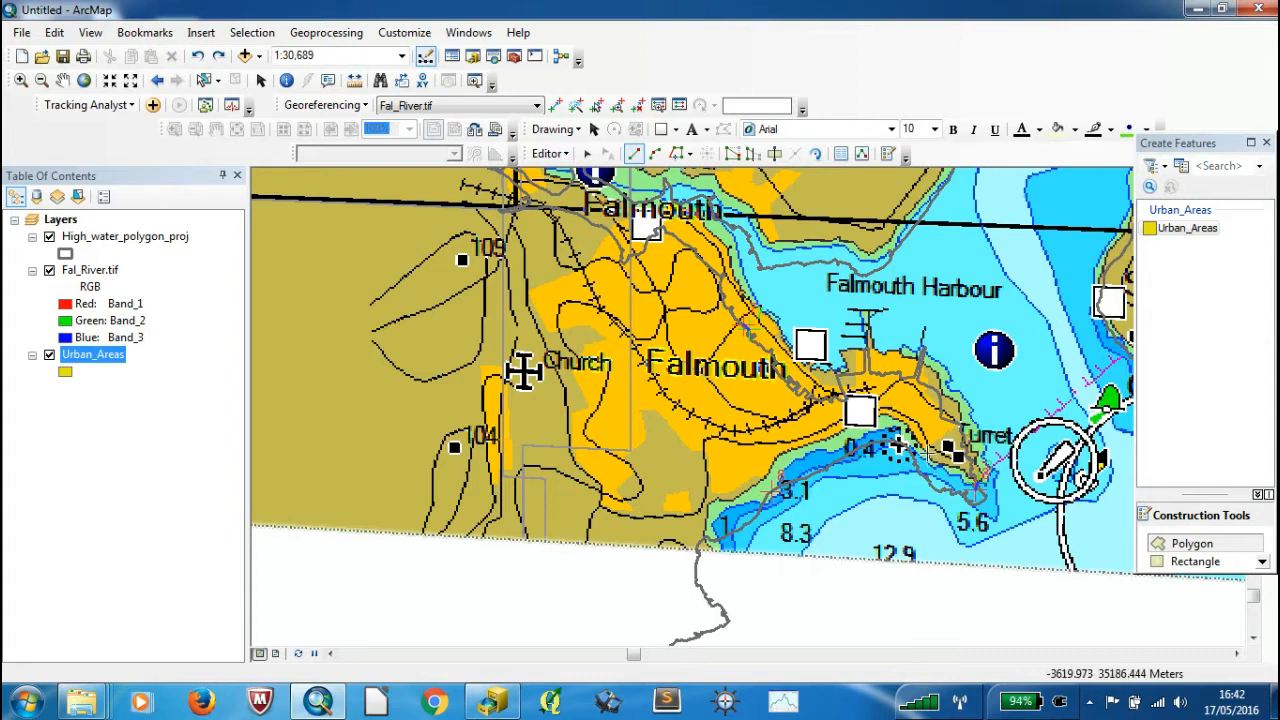
left_click(918, 456)
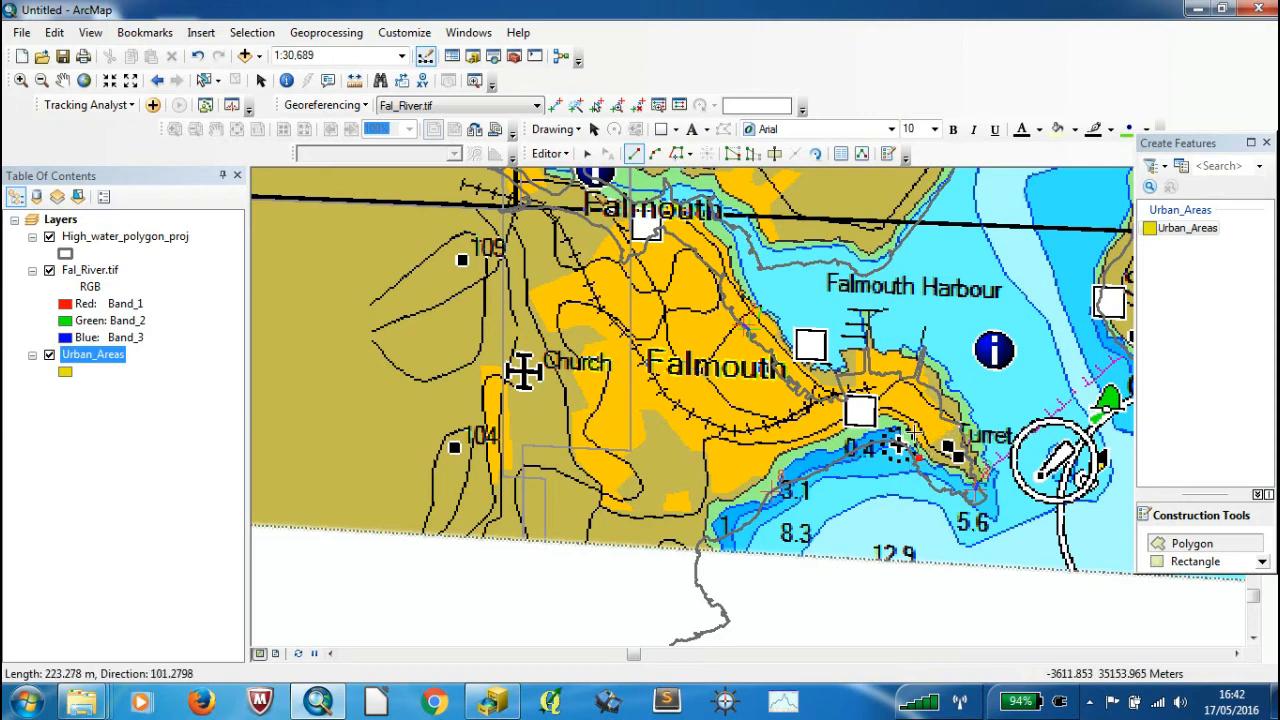
left_click(913, 431)
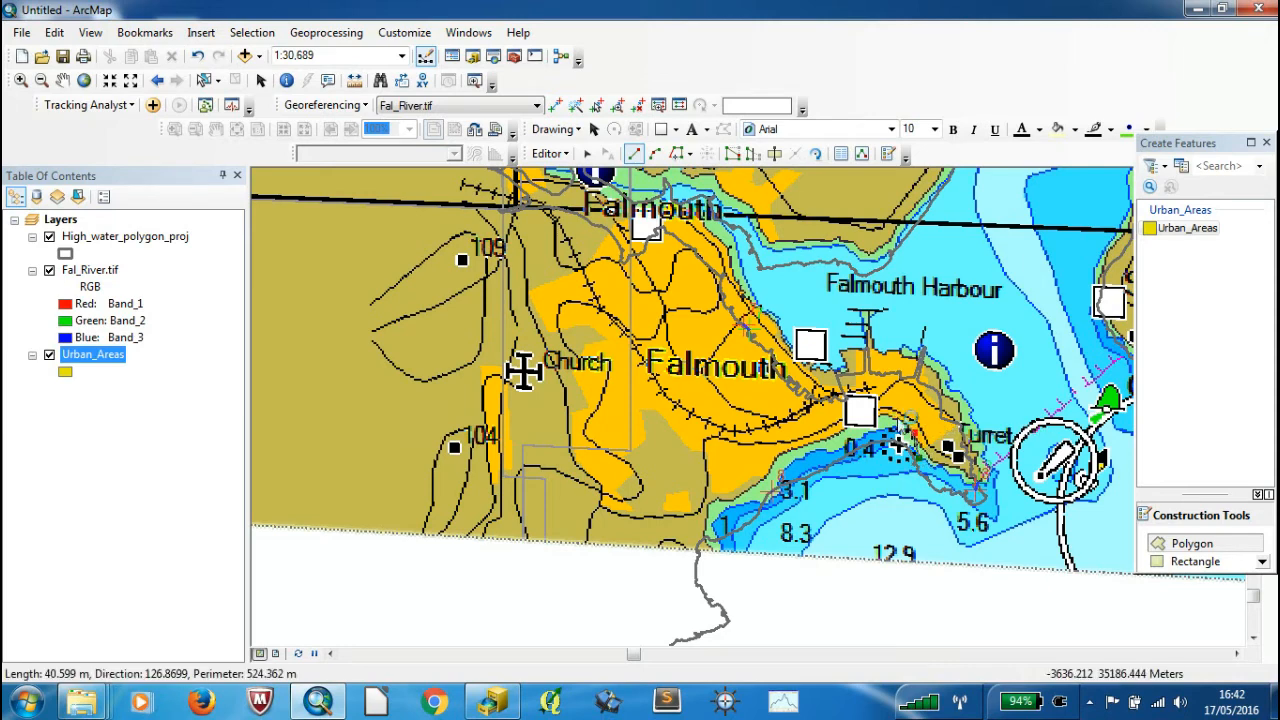
left_click(884, 411)
left_click(867, 416)
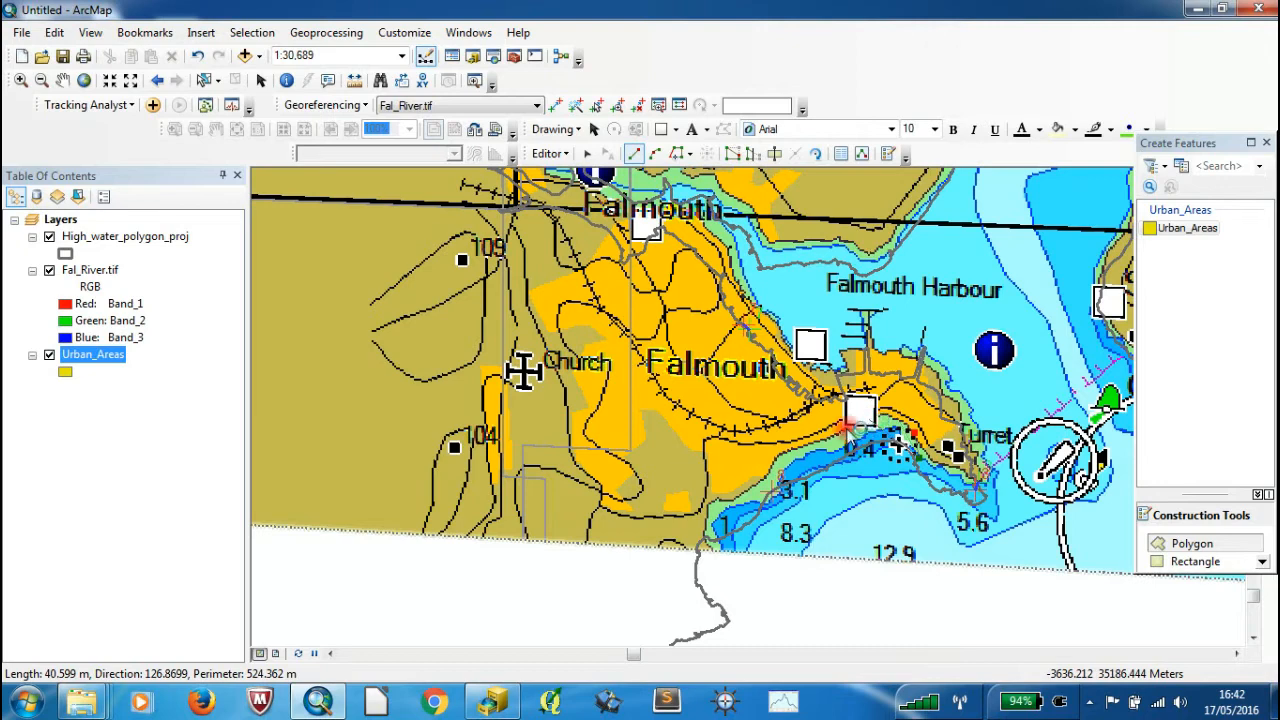
double_click(777, 459)
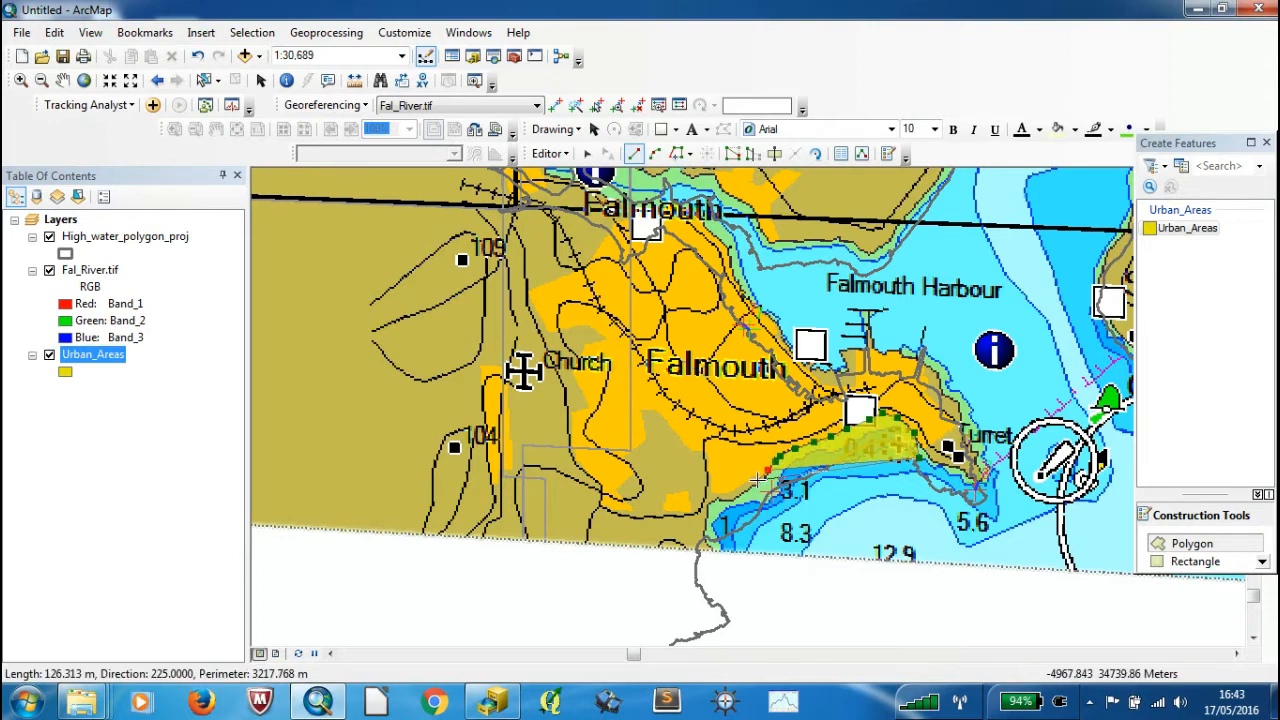
left_click(749, 481)
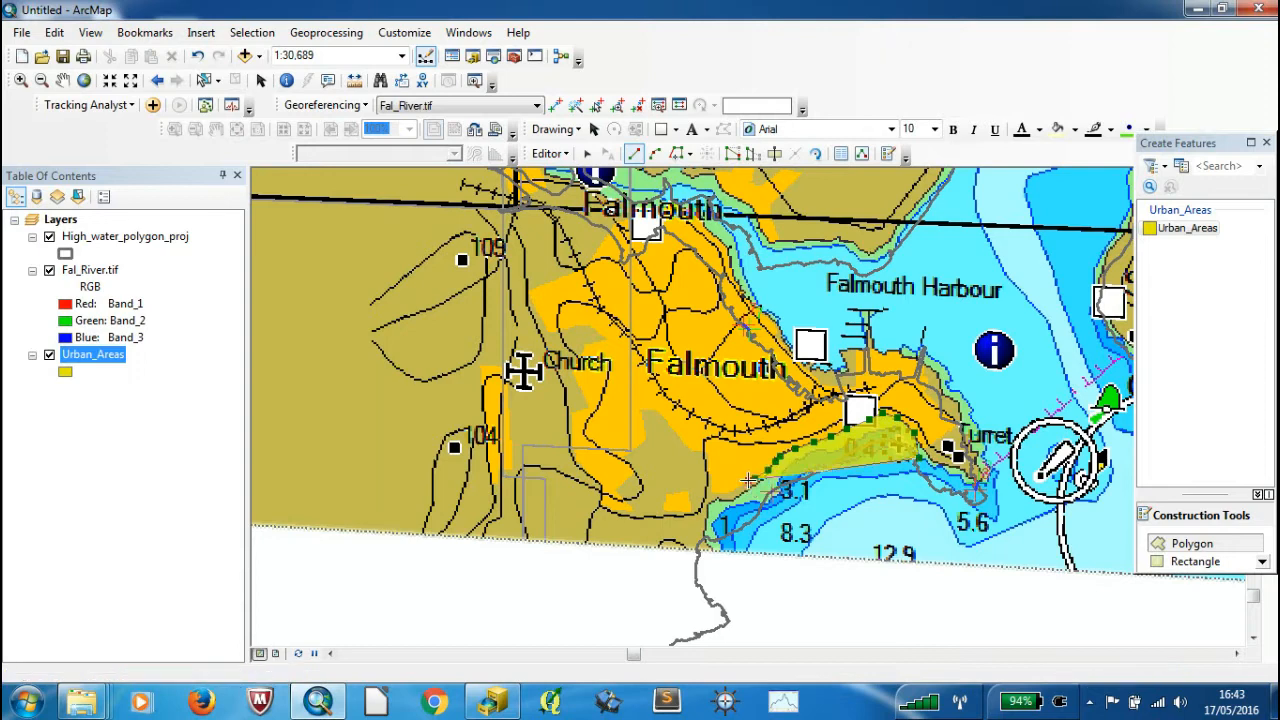
left_click(711, 488)
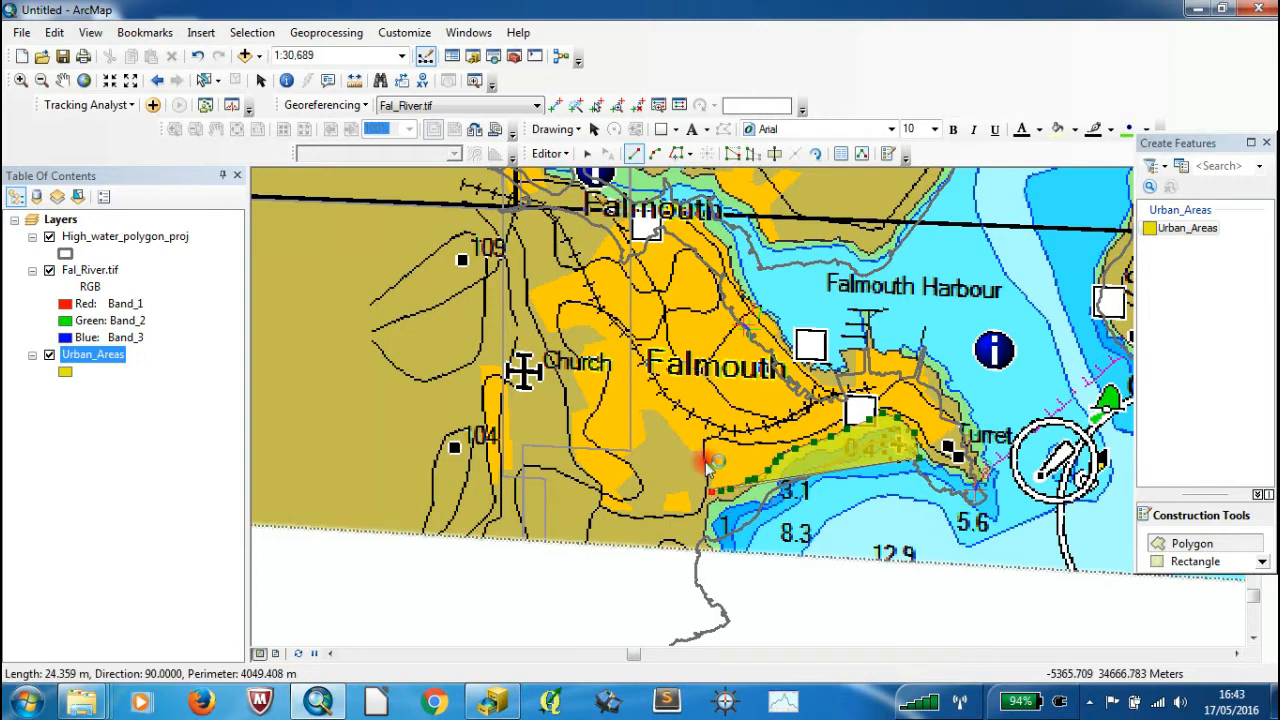
Continue the Falmouth polygon around the indented southwestern inland boundary of the orange built-up area.
double_click(702, 453)
left_click(692, 453)
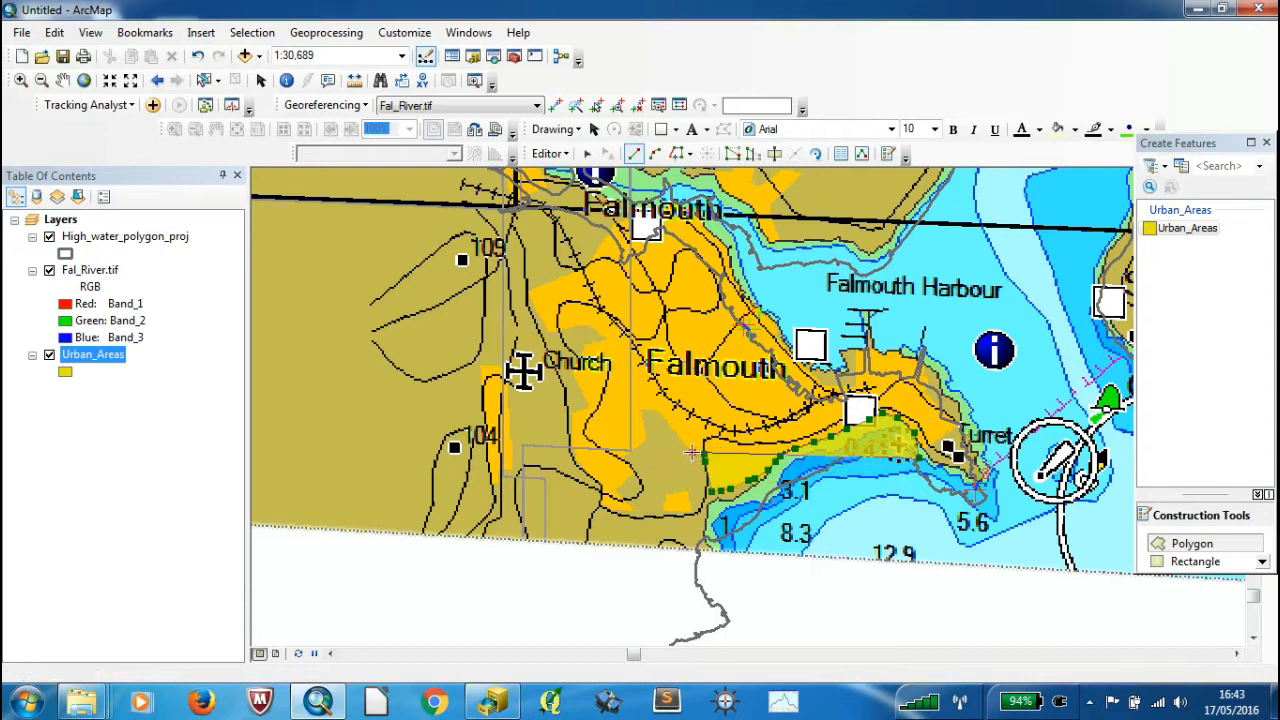
left_click(643, 422)
left_click(645, 429)
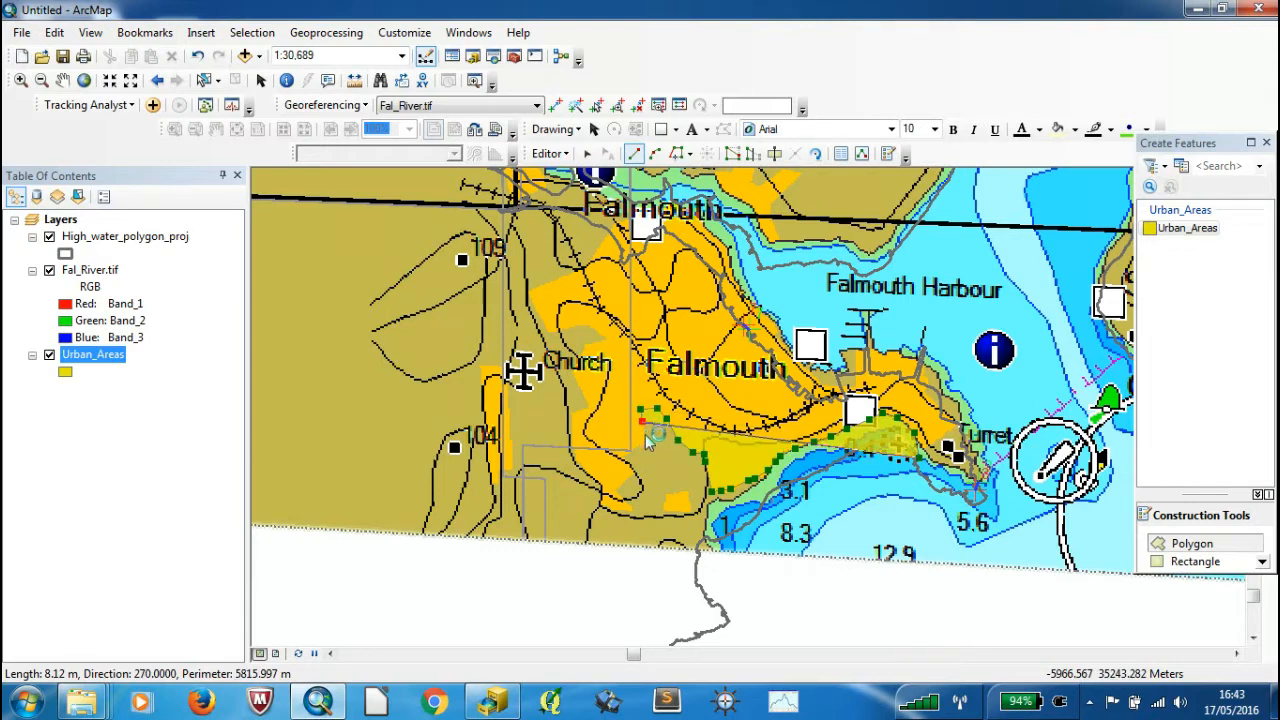
left_click(624, 456)
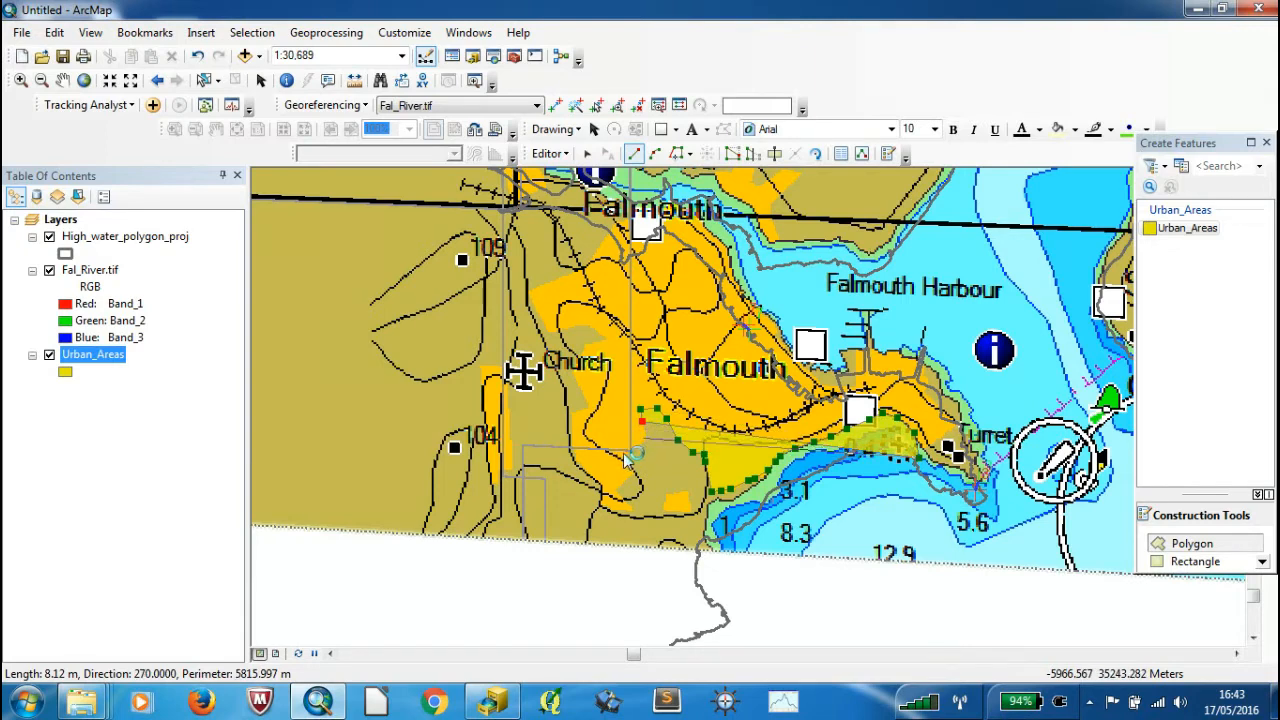
left_click(615, 487)
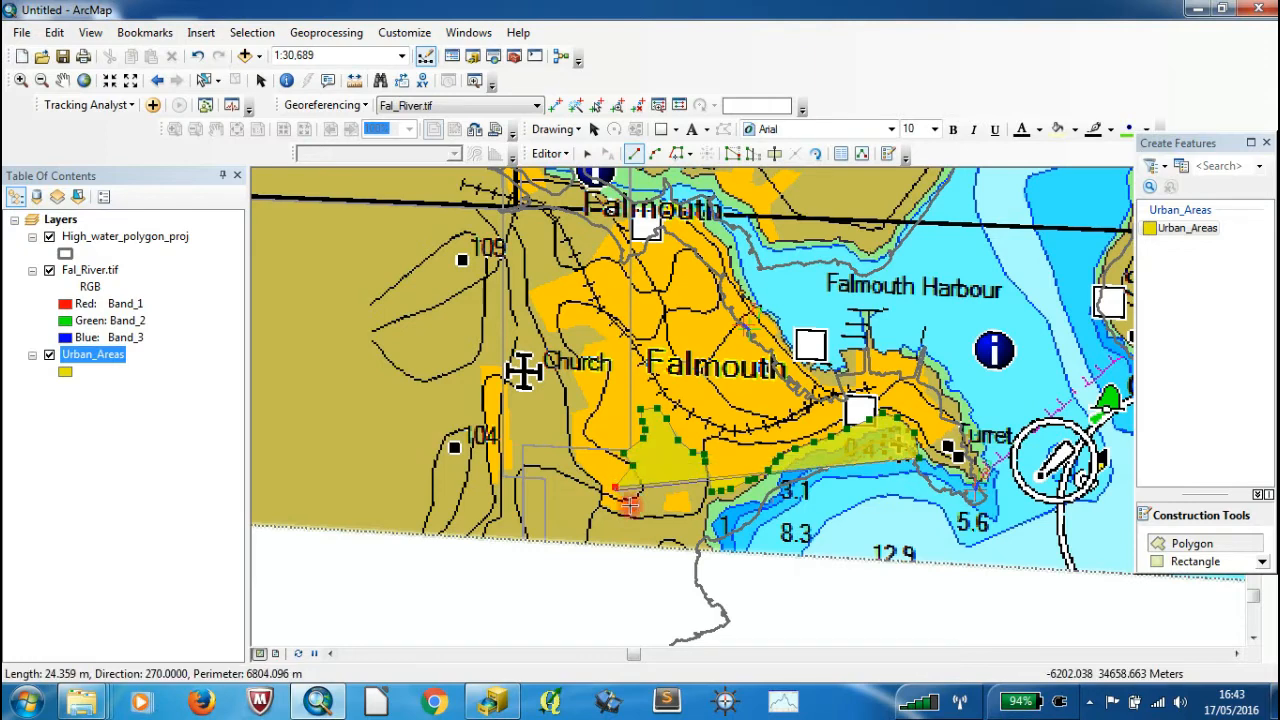
left_click(629, 505)
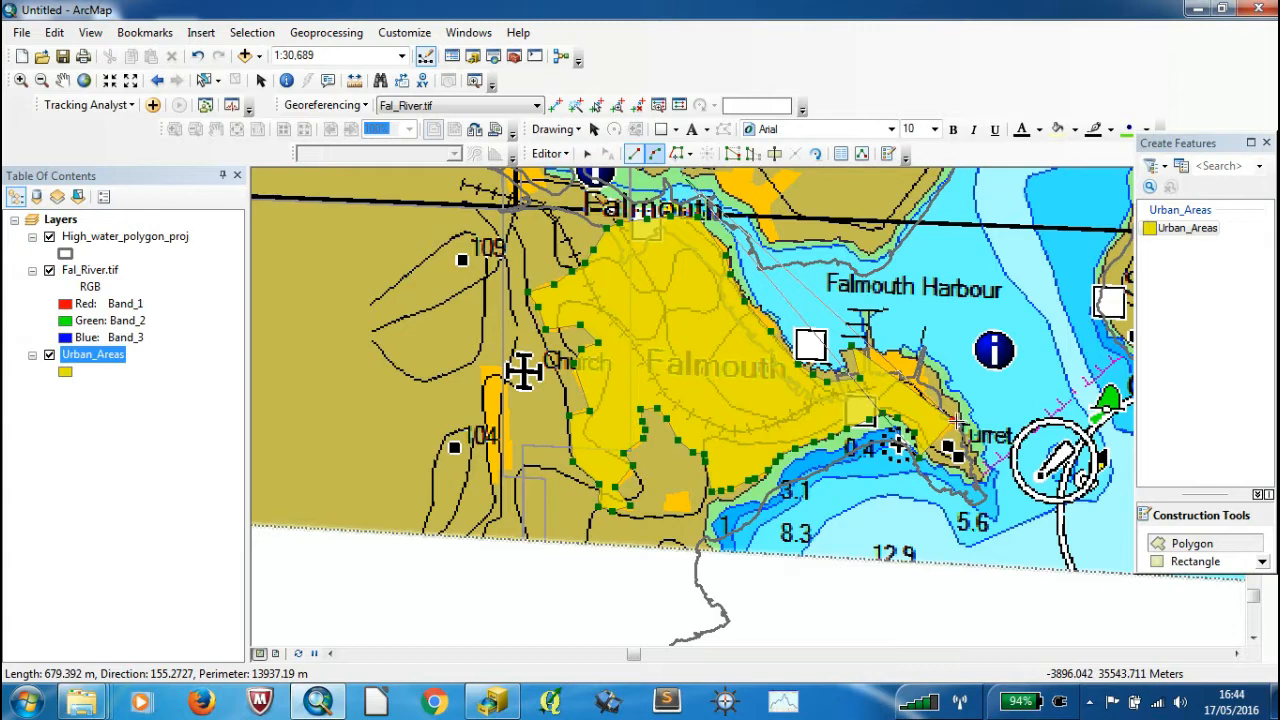
Close the Falmouth outline near Turret, finish the sketch, and undo the stray vertex of the following sketch.
left_click(955, 422)
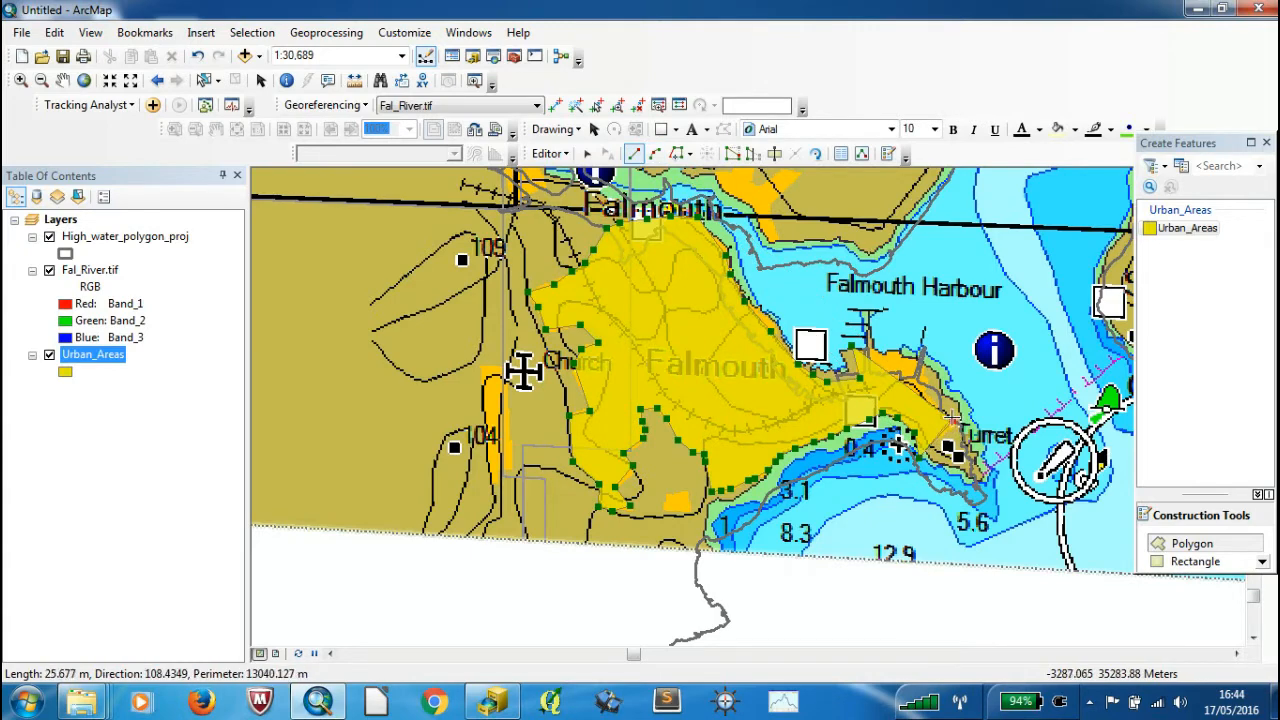
right_click(954, 421)
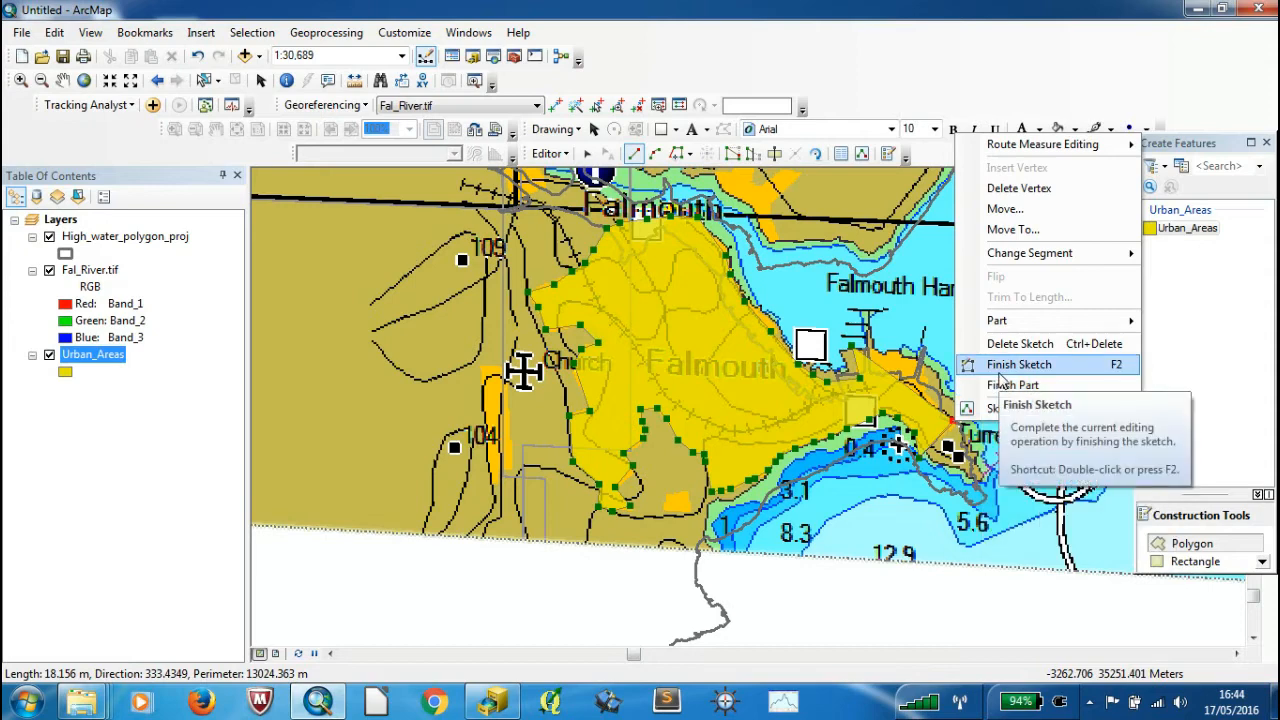
left_click(999, 368)
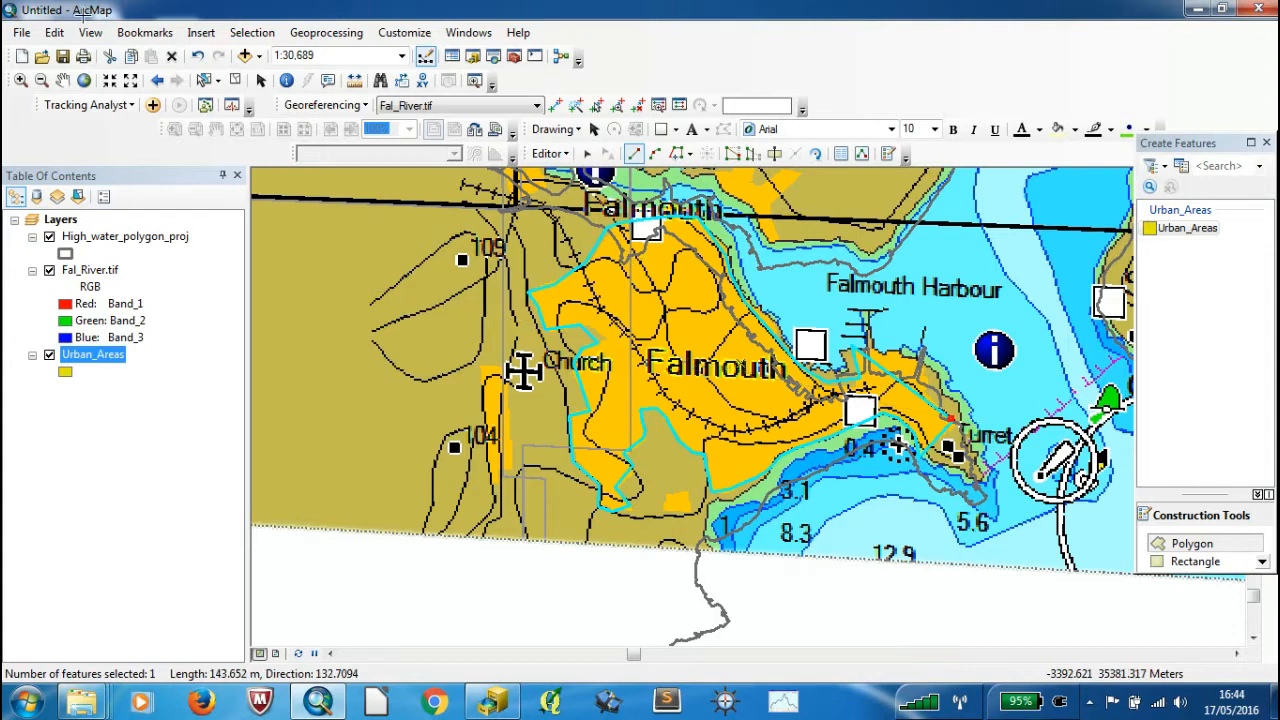
left_click(54, 32)
left_click(72, 56)
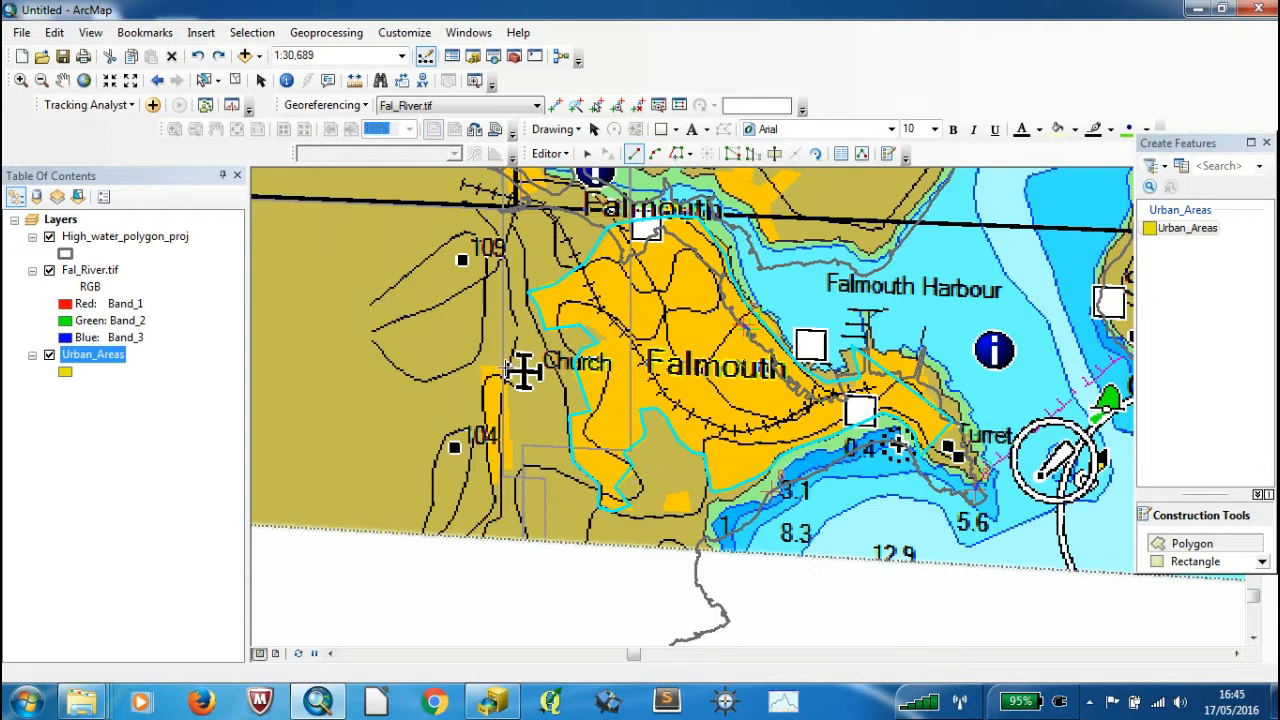
Digitise the narrow orange urban strip southwest of the Church symbol as a separate polygon and save the edits.
left_click(477, 363)
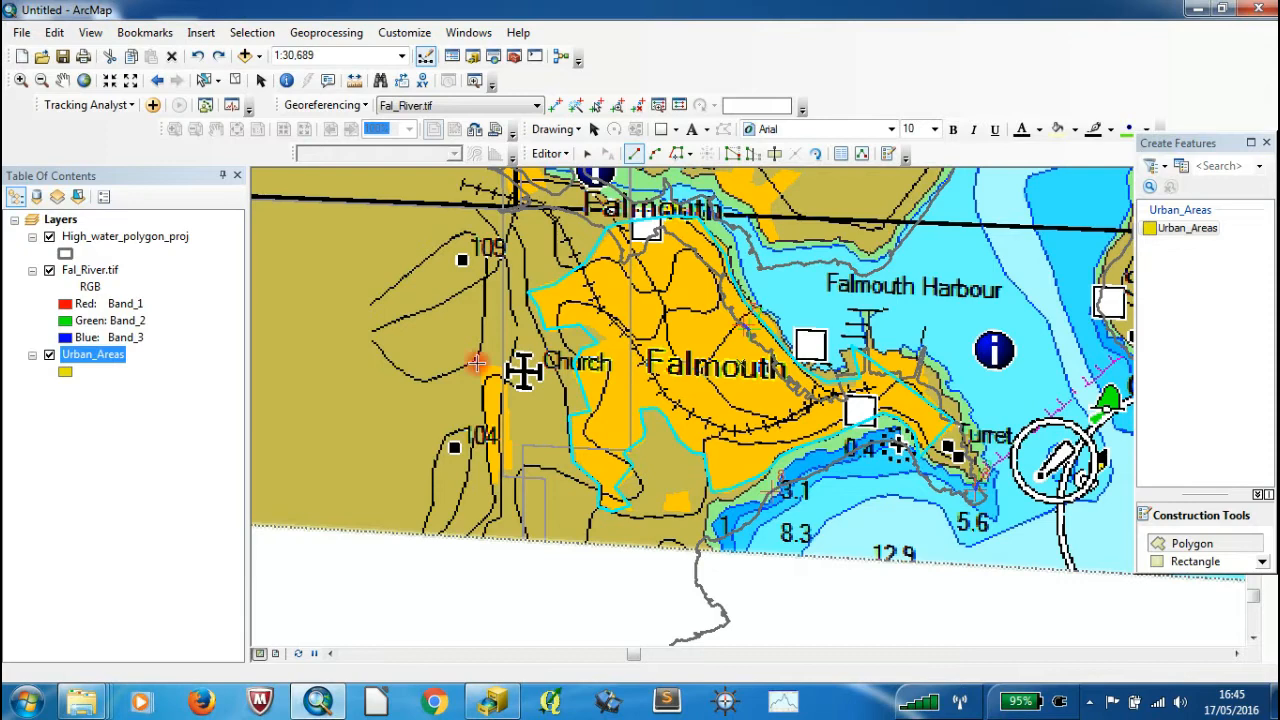
left_click(491, 480)
left_click(498, 480)
left_click(499, 469)
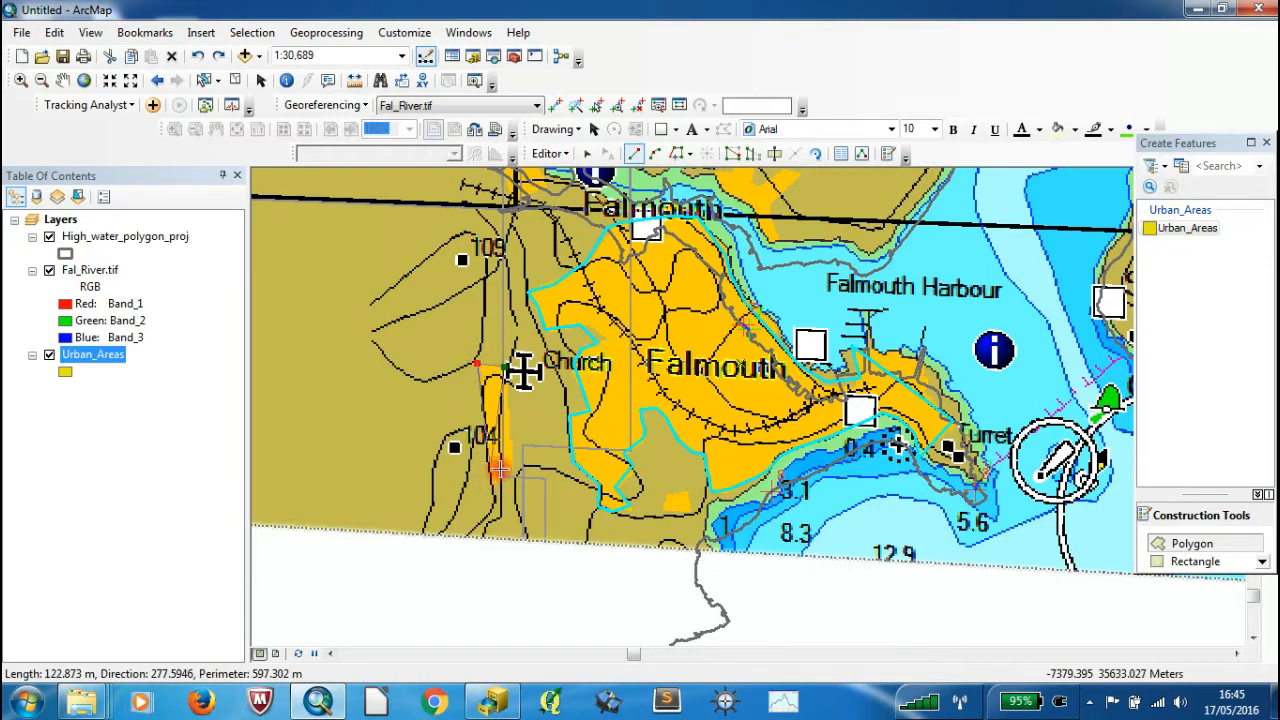
left_click(511, 469)
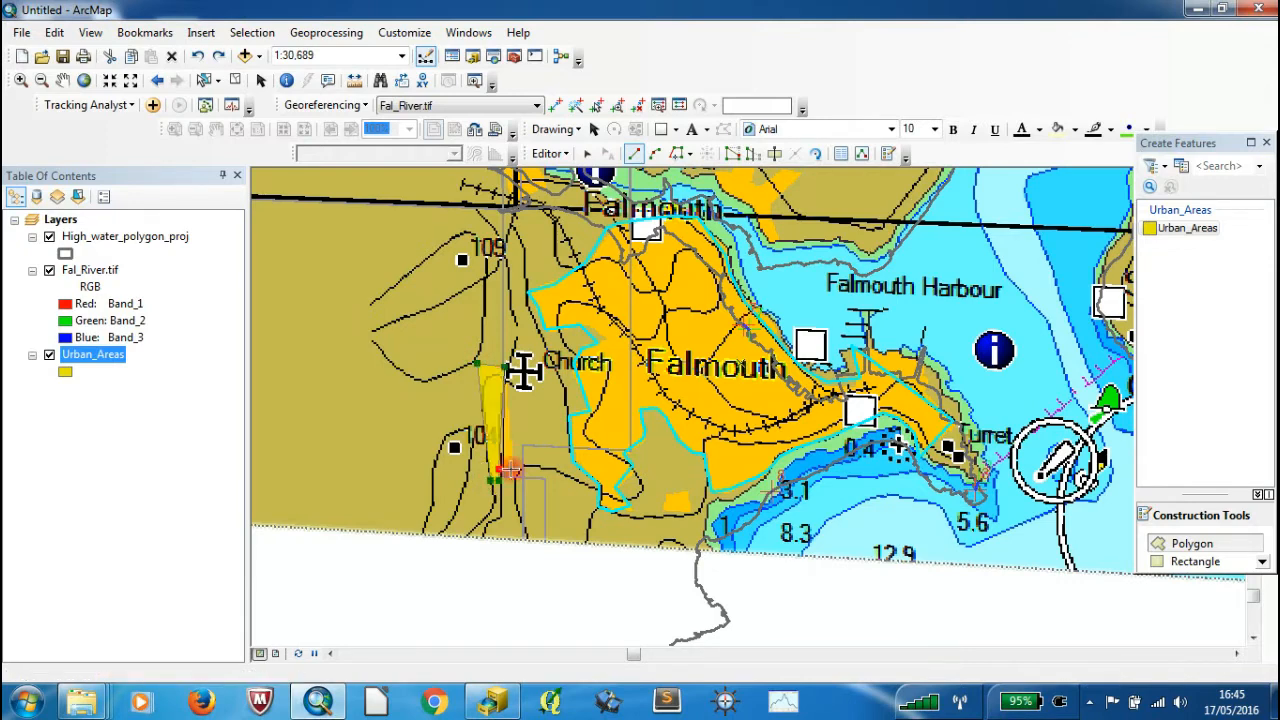
left_click(507, 367)
double_click(507, 367)
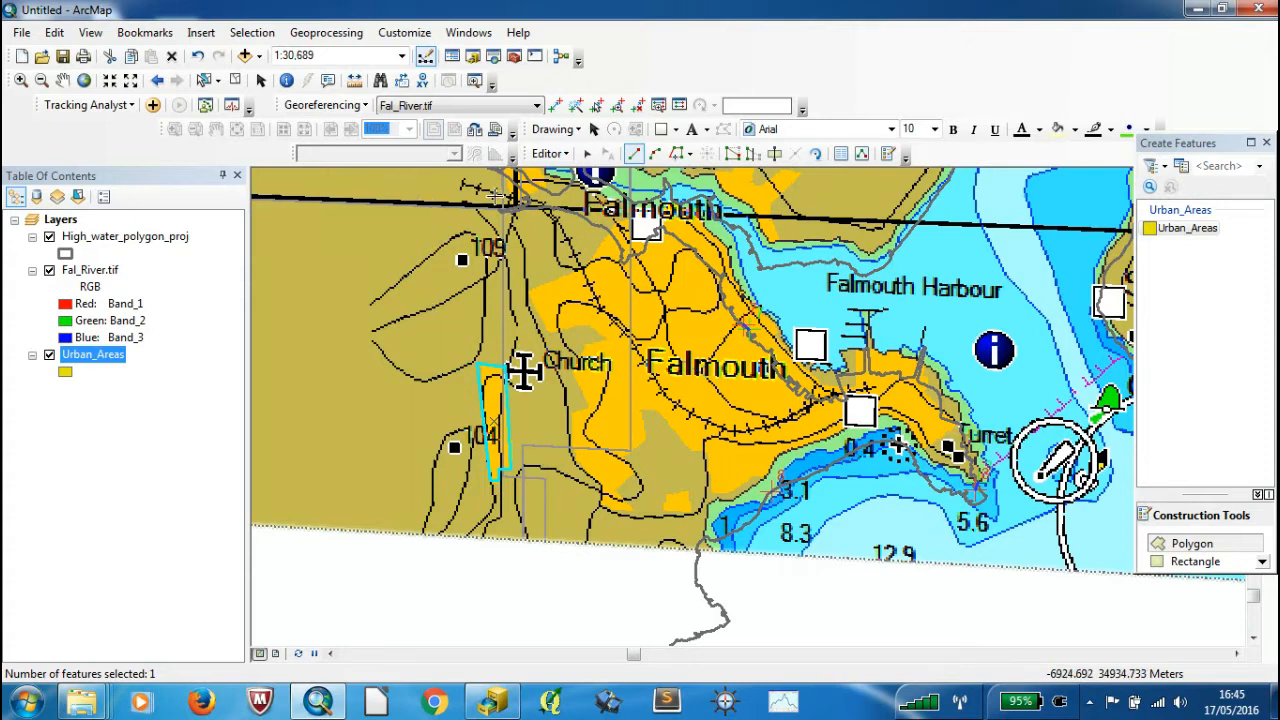
left_click(566, 155)
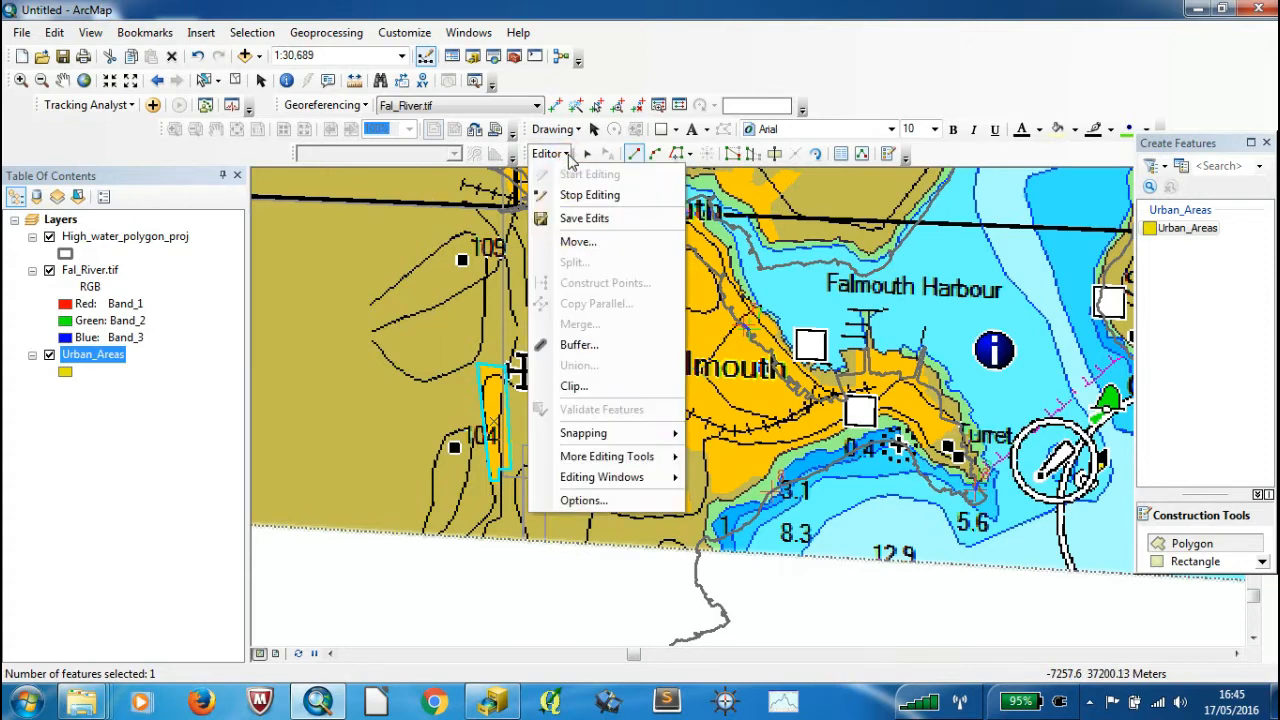
left_click(582, 218)
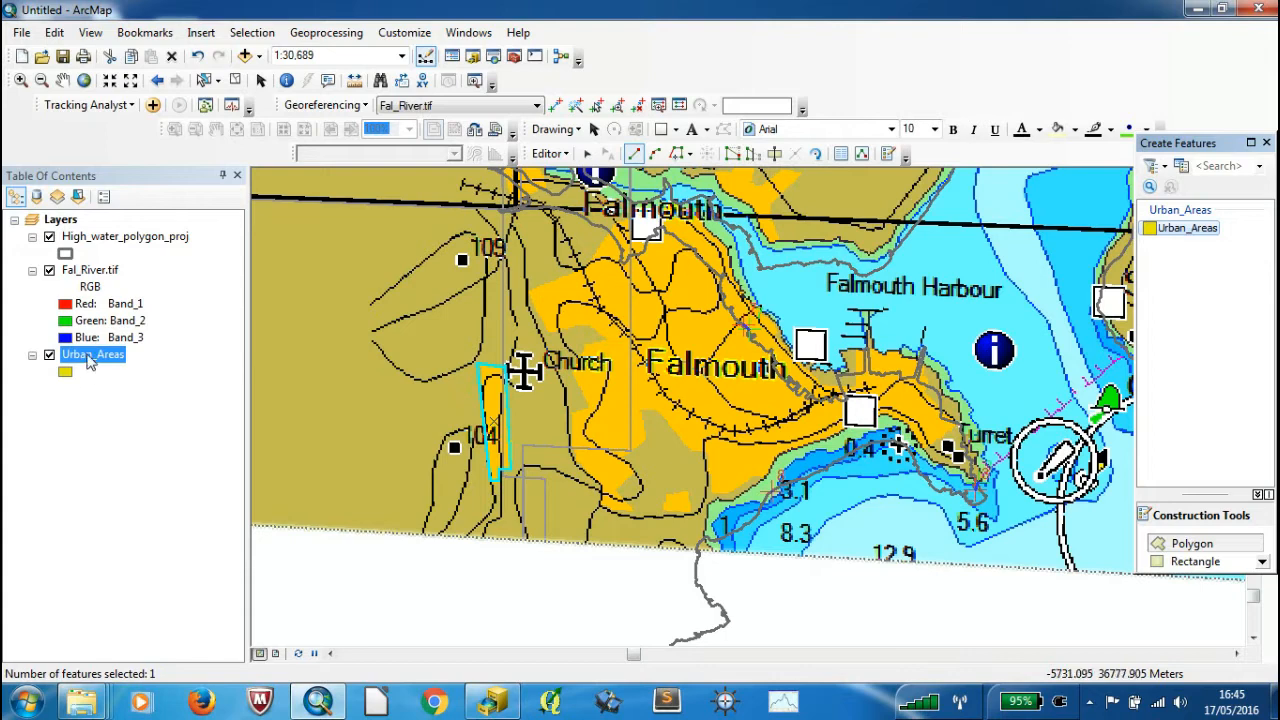
Place Urban_Areas above all other layers and open its attribute table.
left_click_drag(88, 360, 90, 236)
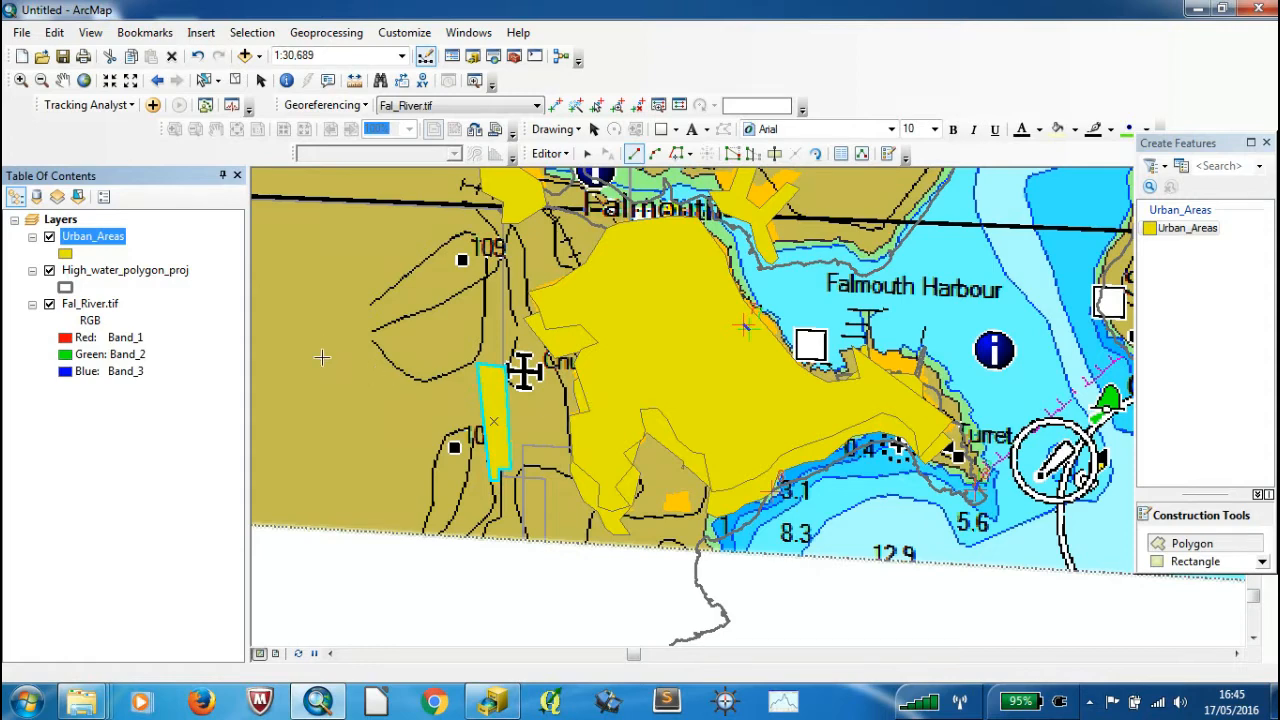
right_click(103, 248)
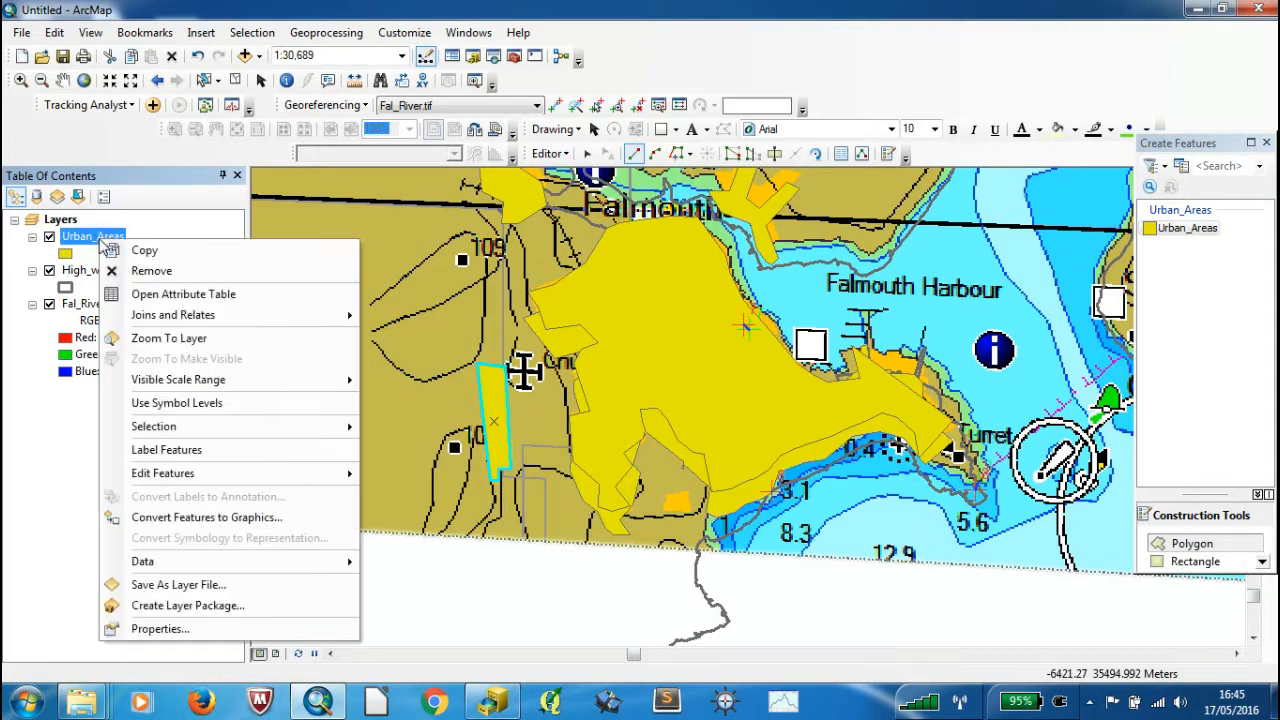
left_click(160, 293)
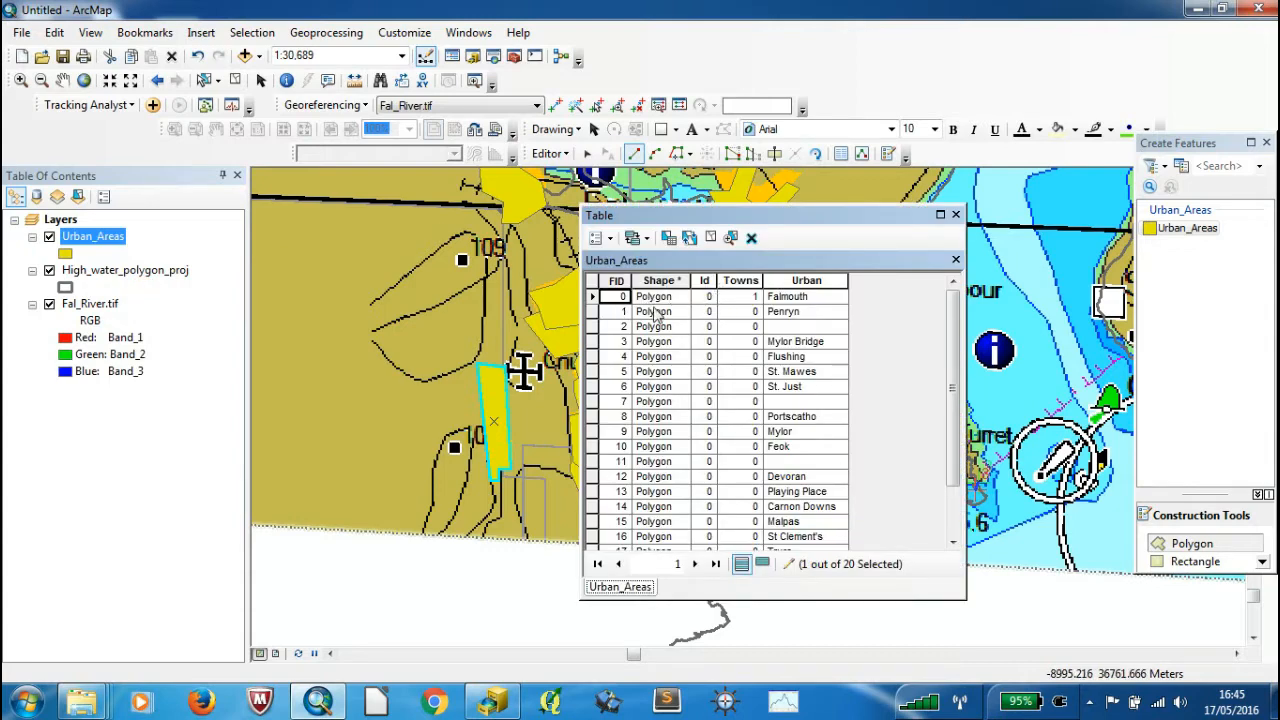
Save the Urban_Areas edits and end the edit session.
left_click(566, 157)
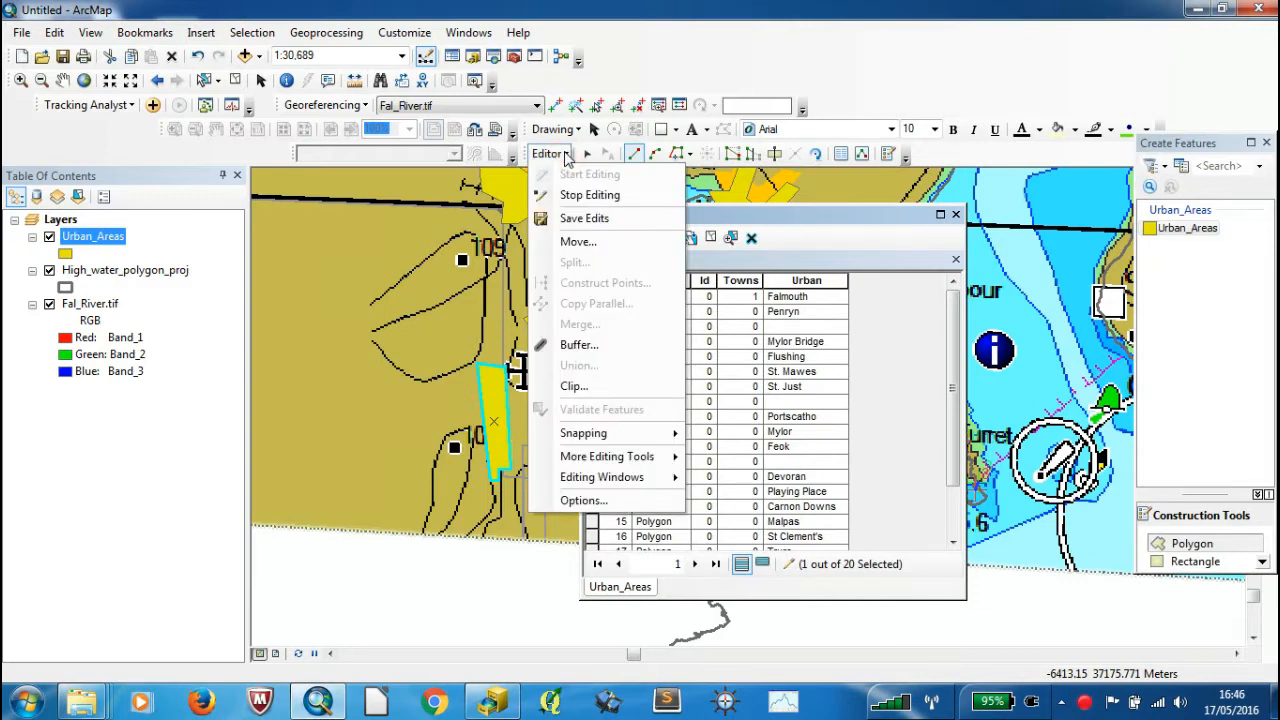
left_click(576, 218)
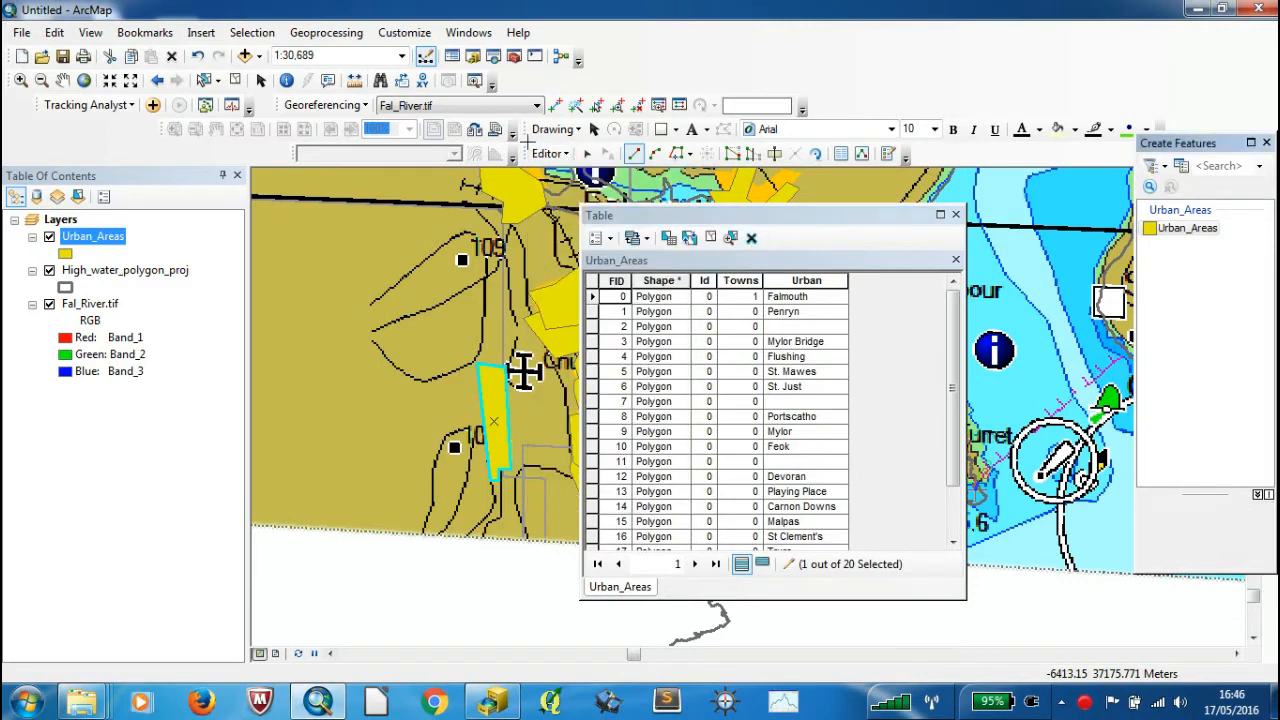
left_click(568, 157)
left_click(583, 196)
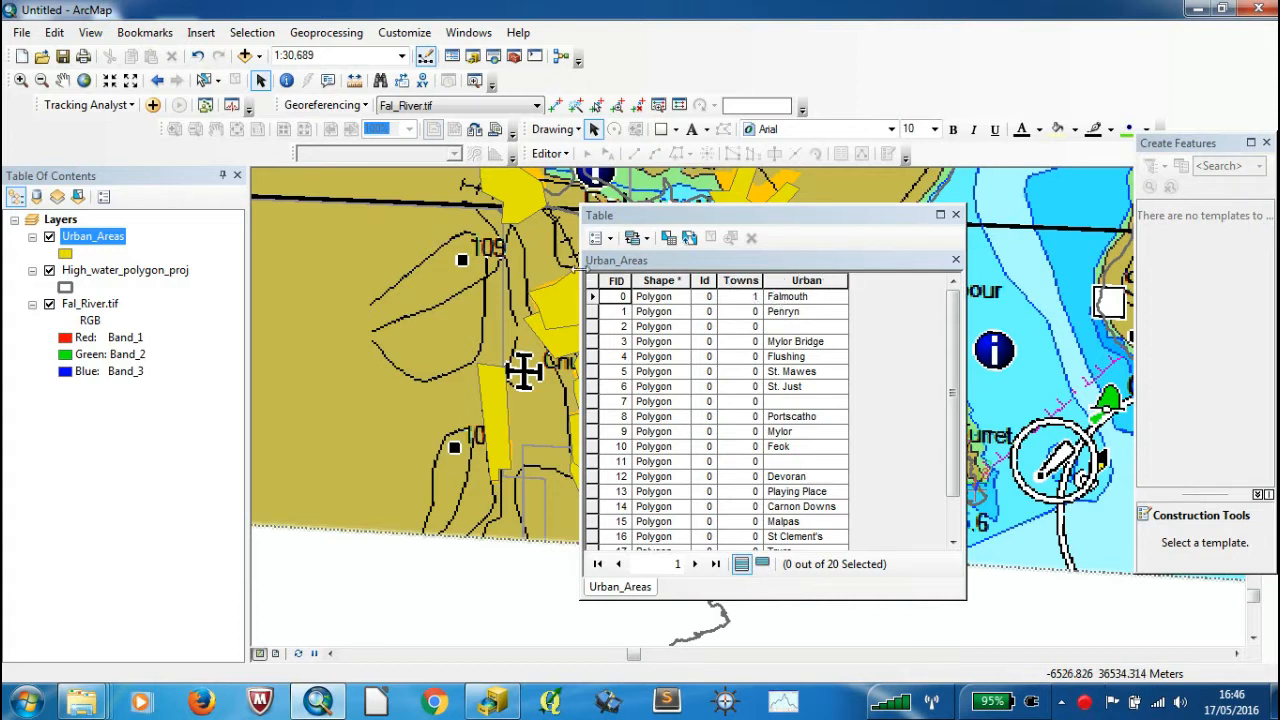
left_click(603, 240)
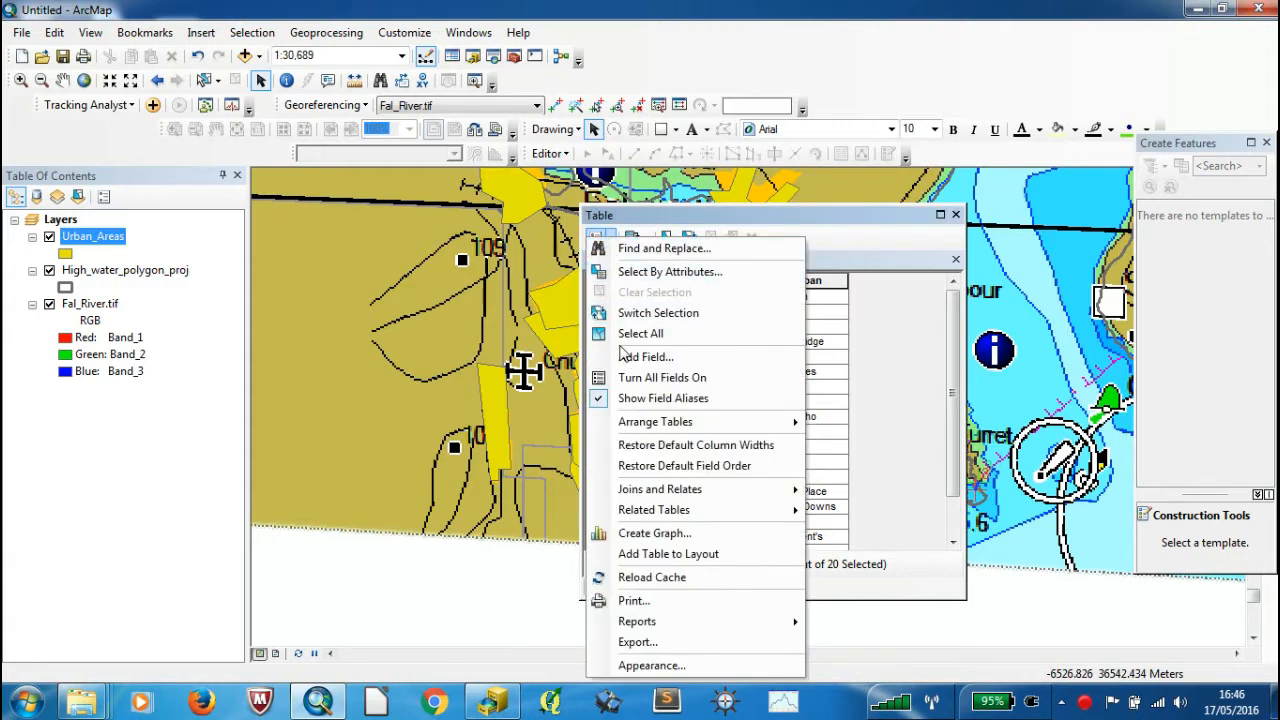
left_click(640, 357)
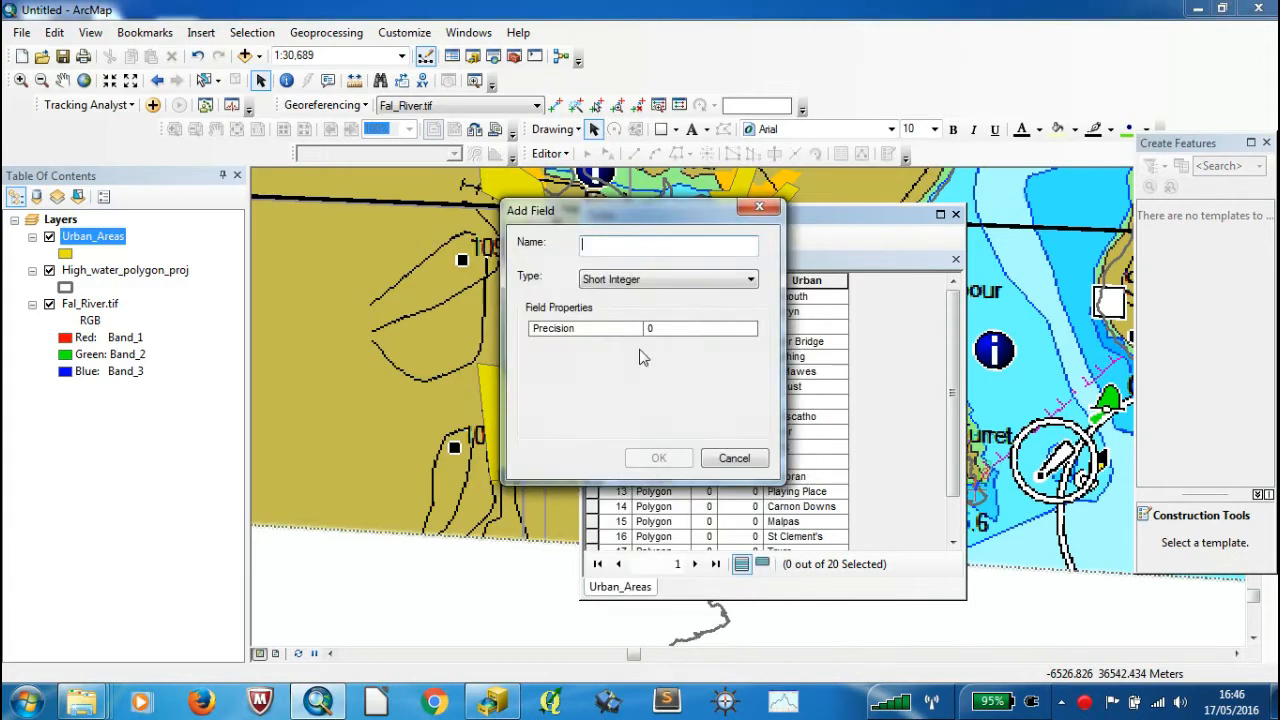
left_click(719, 279)
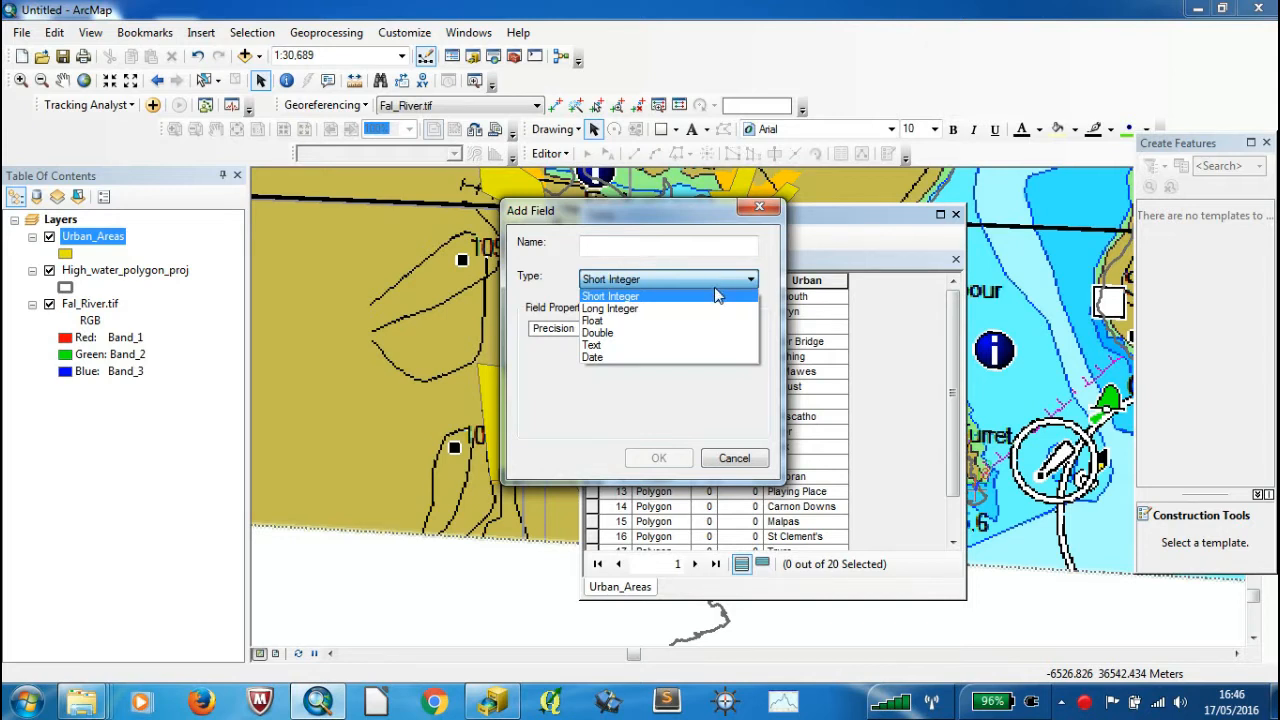
left_click(699, 345)
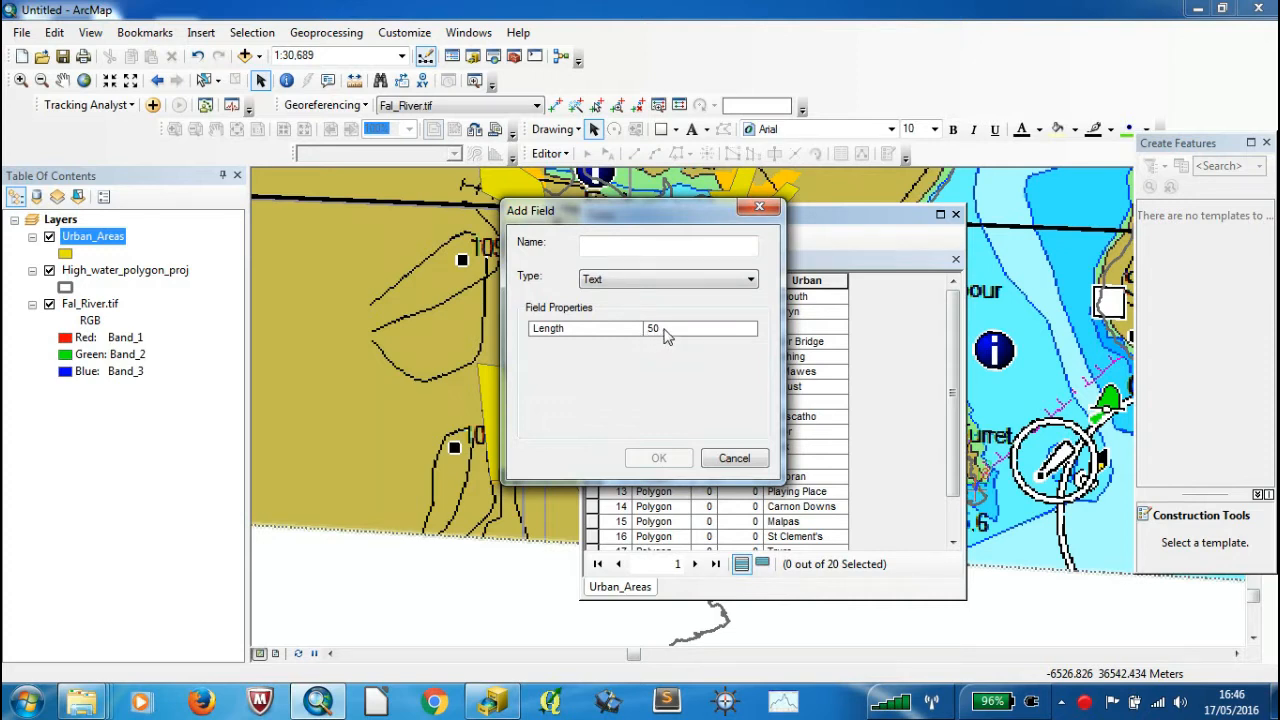
left_click(613, 246)
type("Urban")
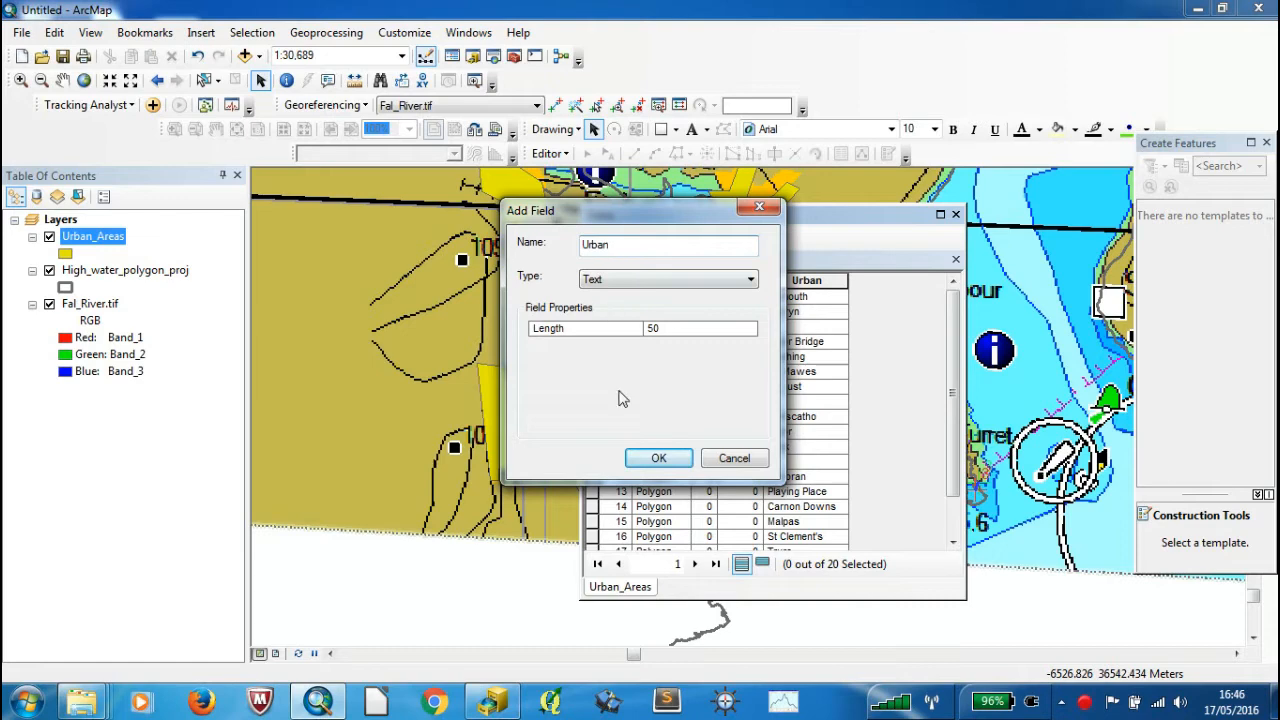
left_click(746, 457)
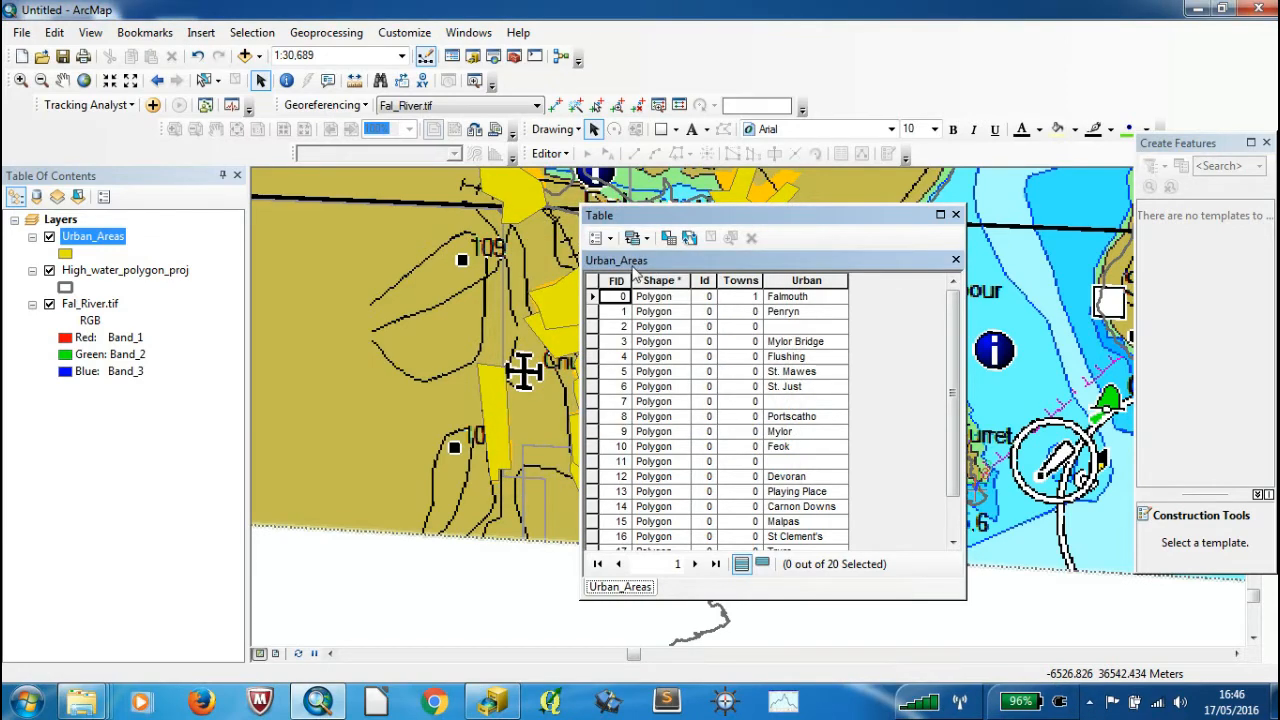
left_click(607, 240)
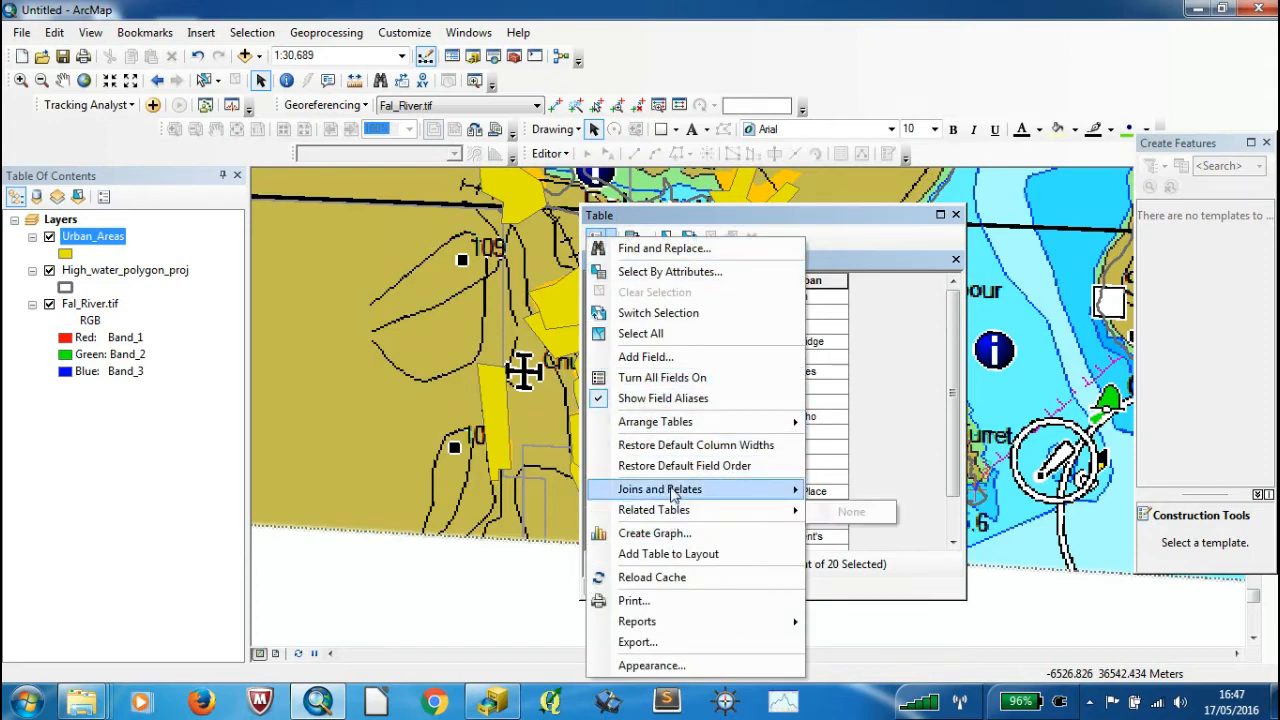
Start an edit session on the Urban_Areas layer and continue past the spatial reference warning.
left_click(565, 156)
left_click(590, 172)
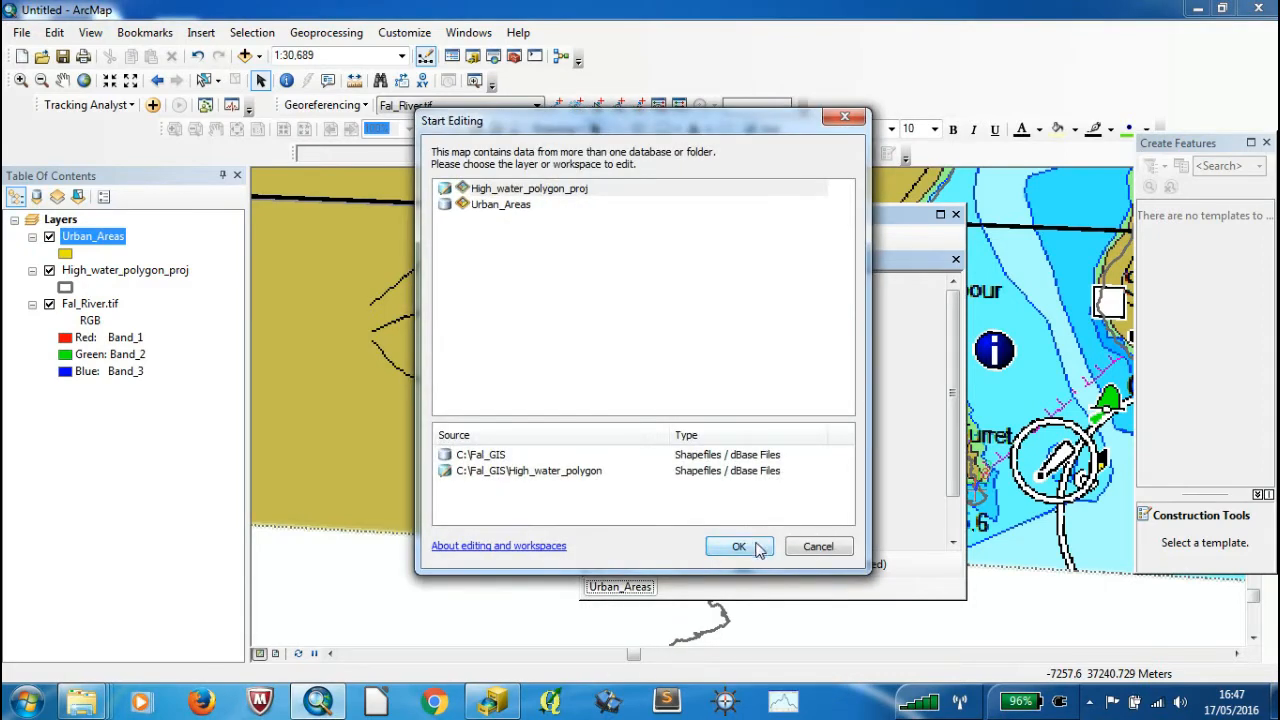
left_click(512, 204)
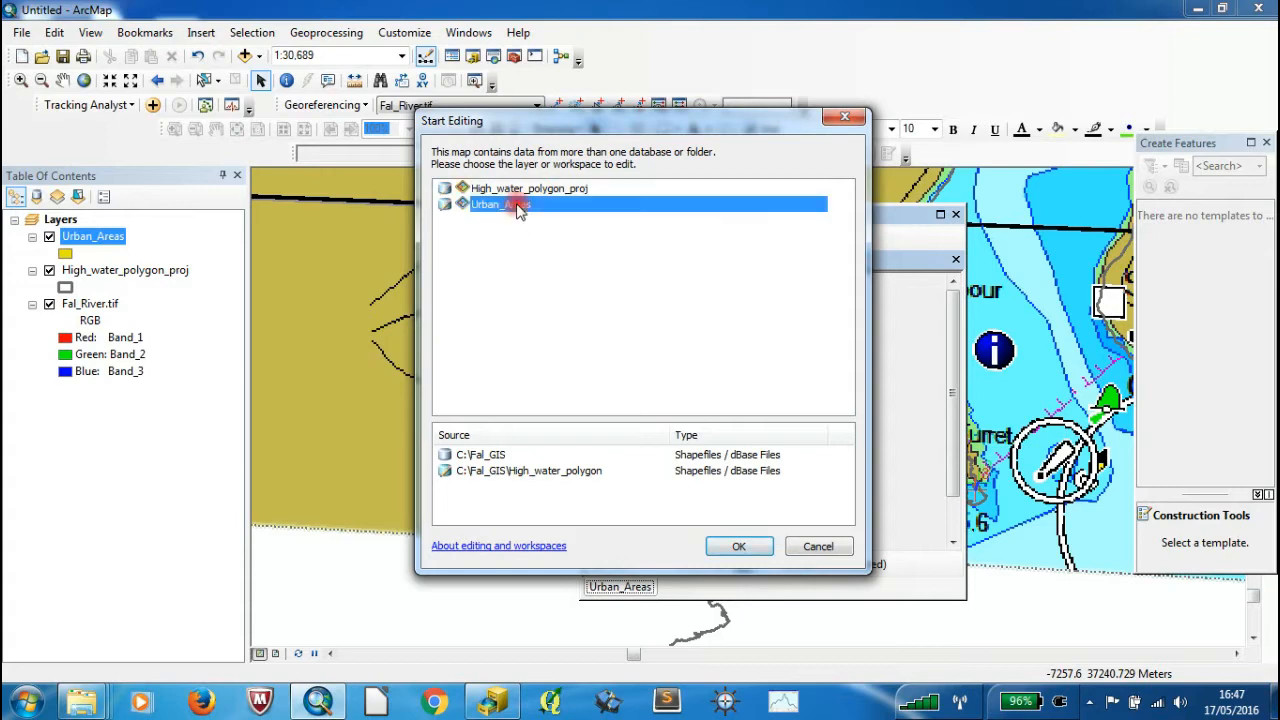
left_click(755, 558)
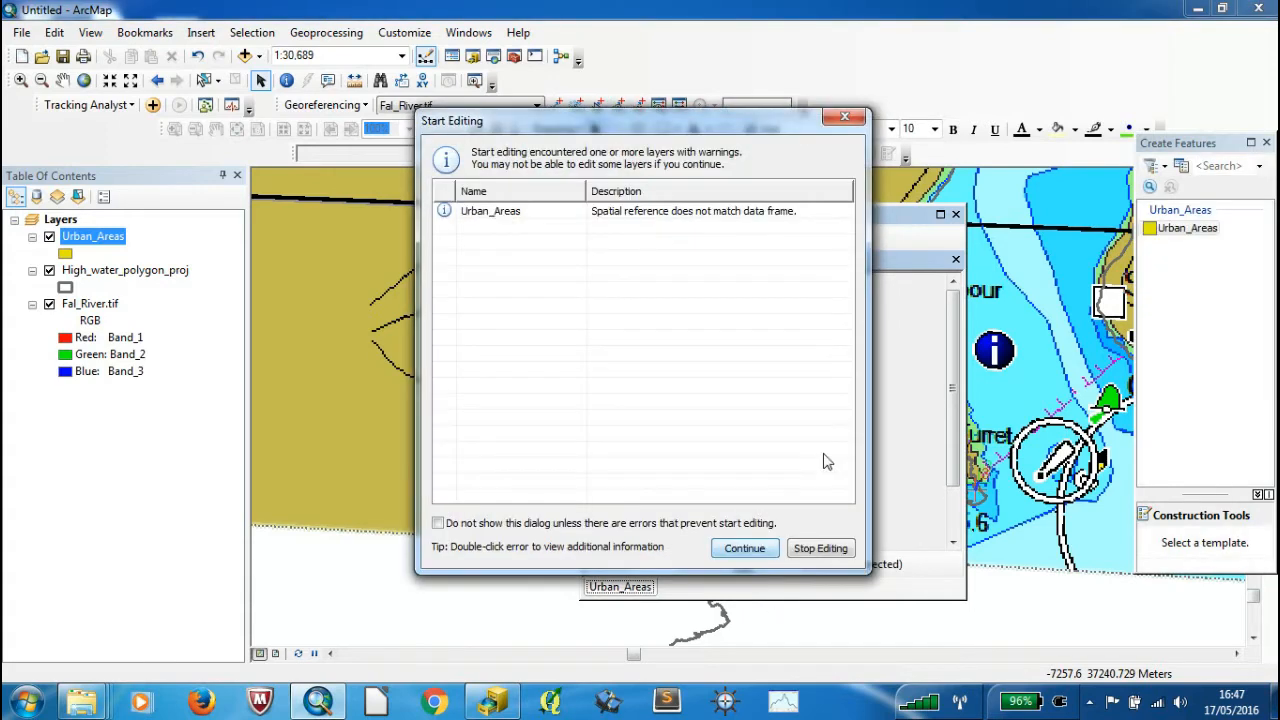
left_click(765, 552)
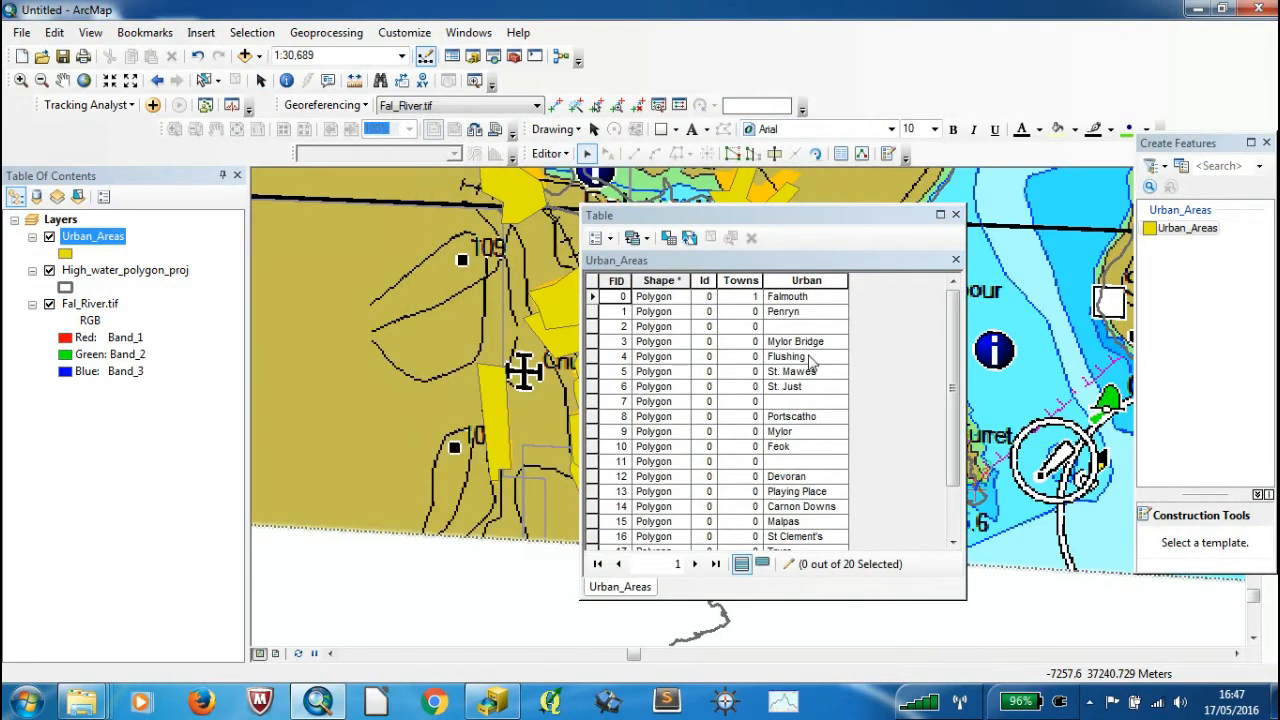
Activate the Urban name cells of the first three Urban_Areas records to examine where town names are entered.
left_click(783, 327)
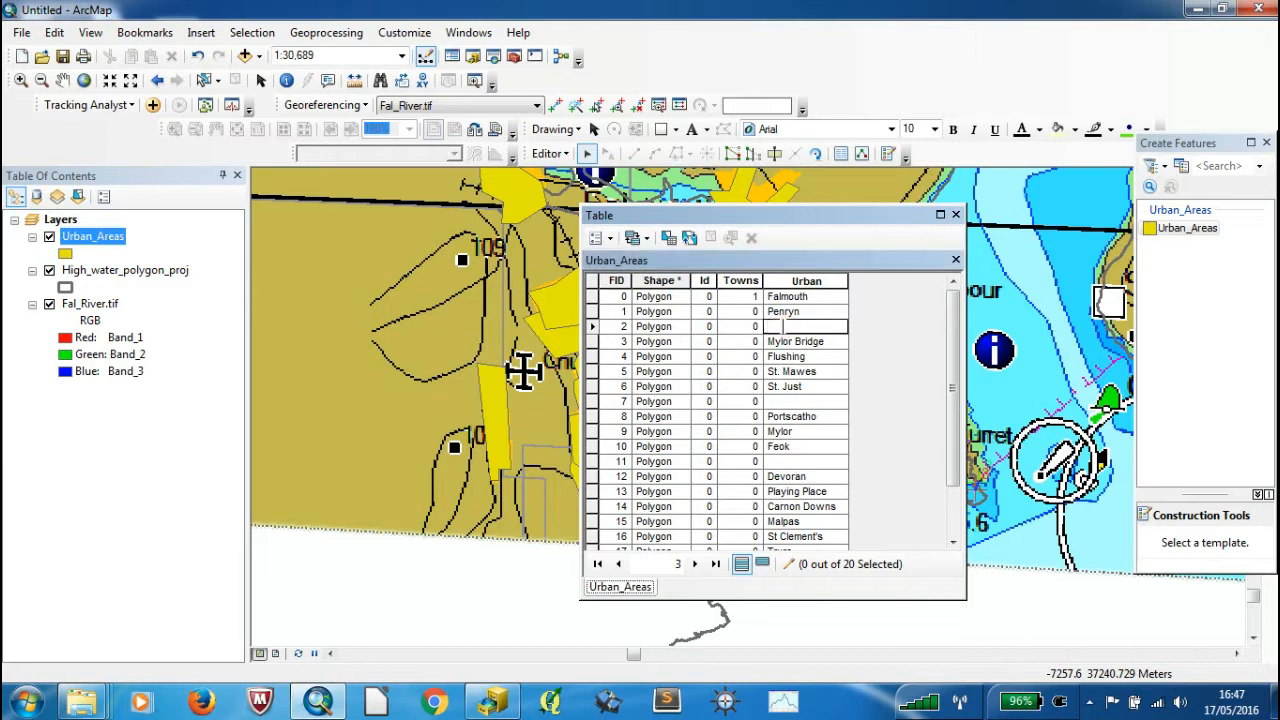
left_click(779, 298)
left_click(784, 313)
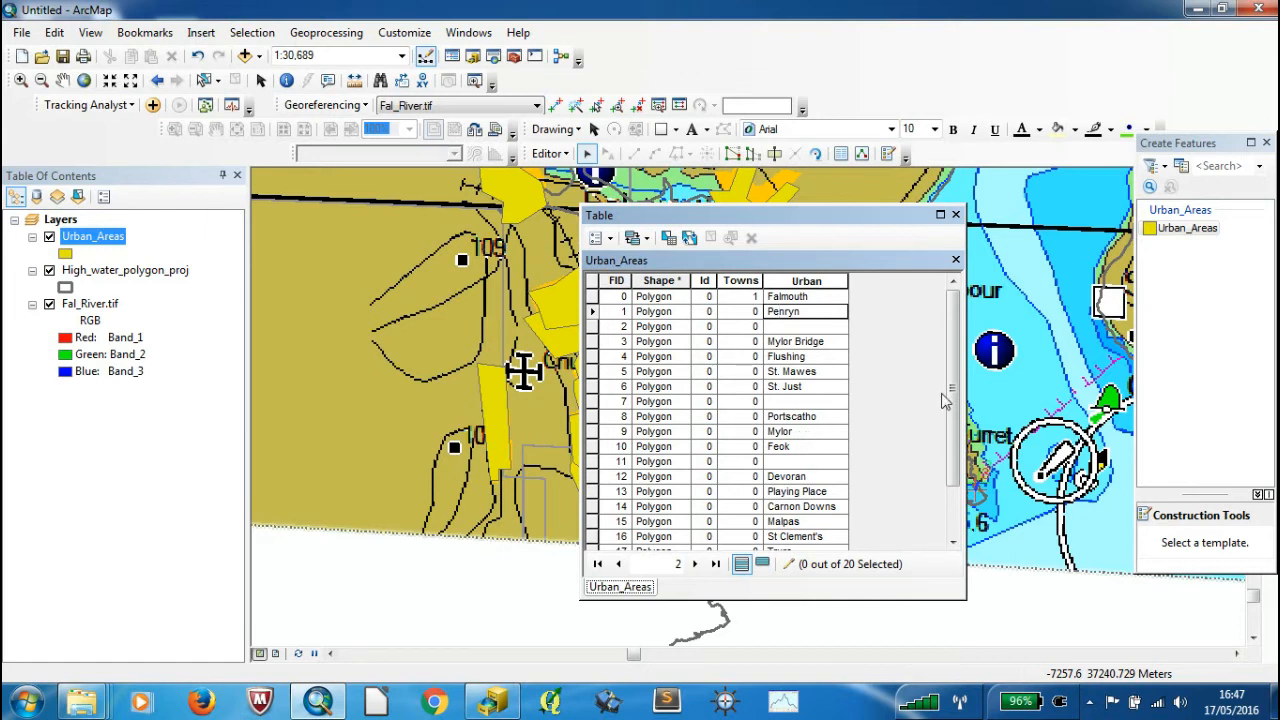
left_click_drag(950, 402, 948, 348)
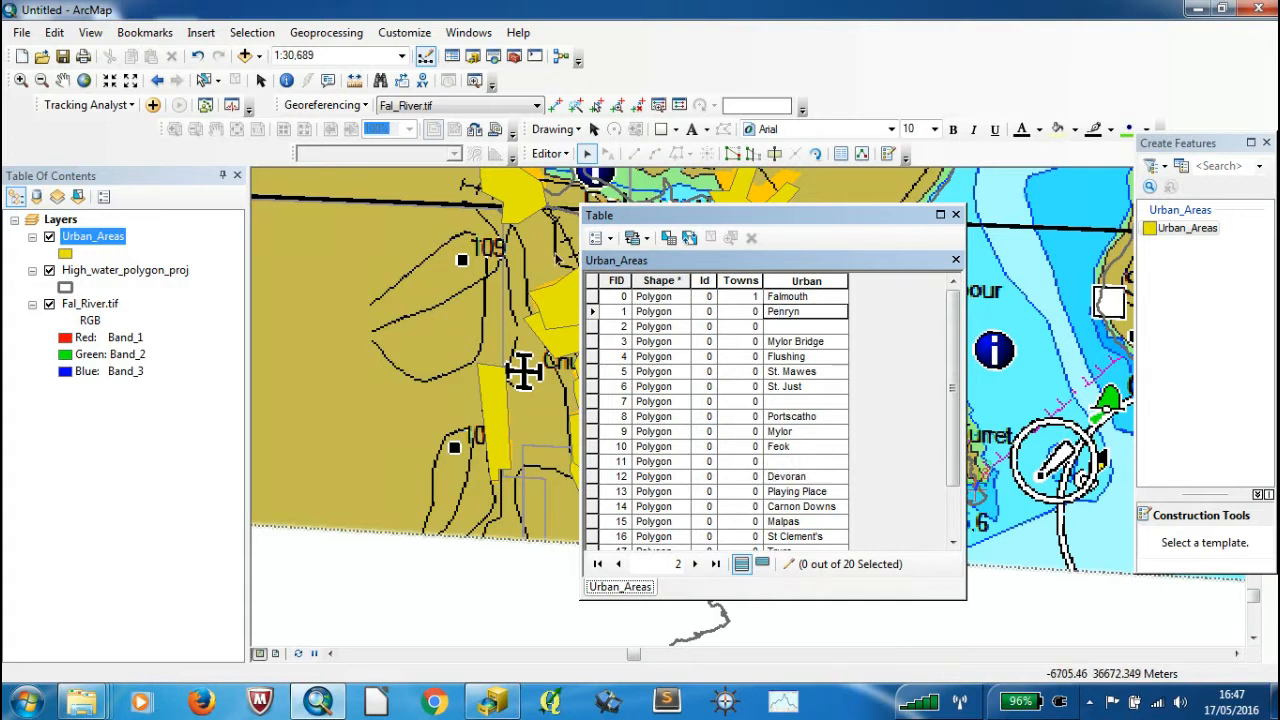
Save and end the Urban_Areas edit session and close the attribute table.
left_click(550, 154)
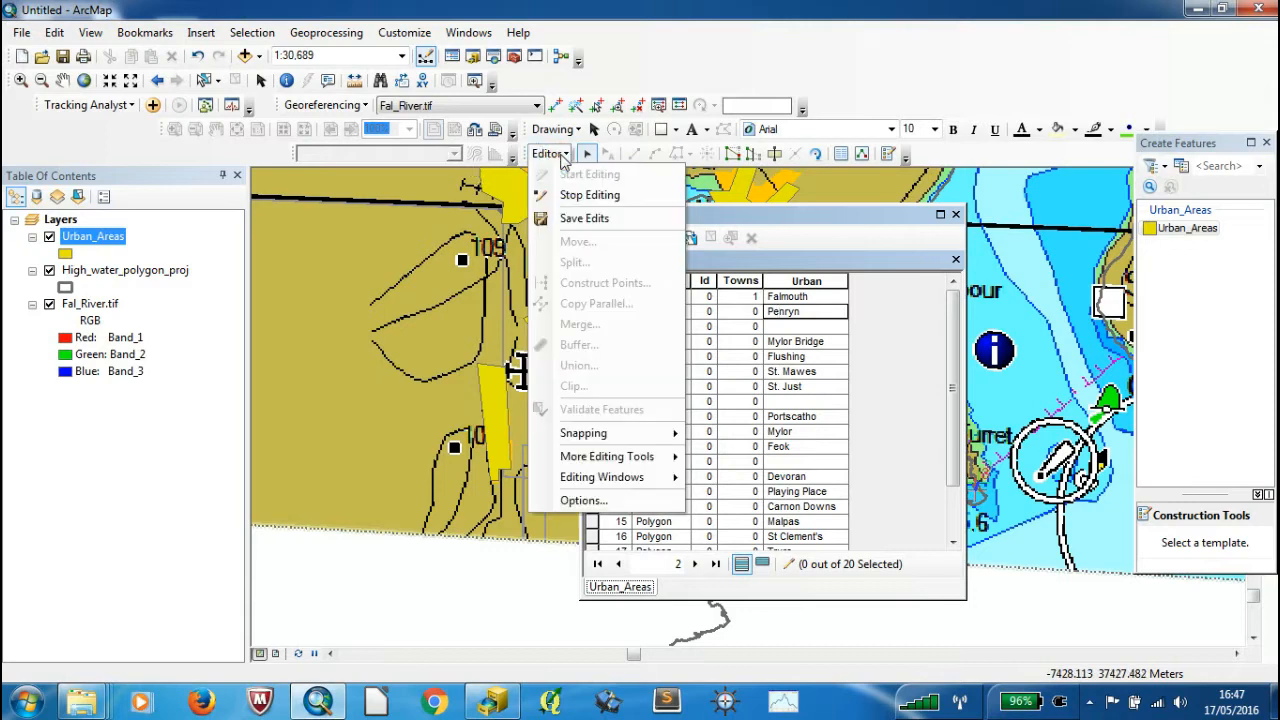
left_click(572, 220)
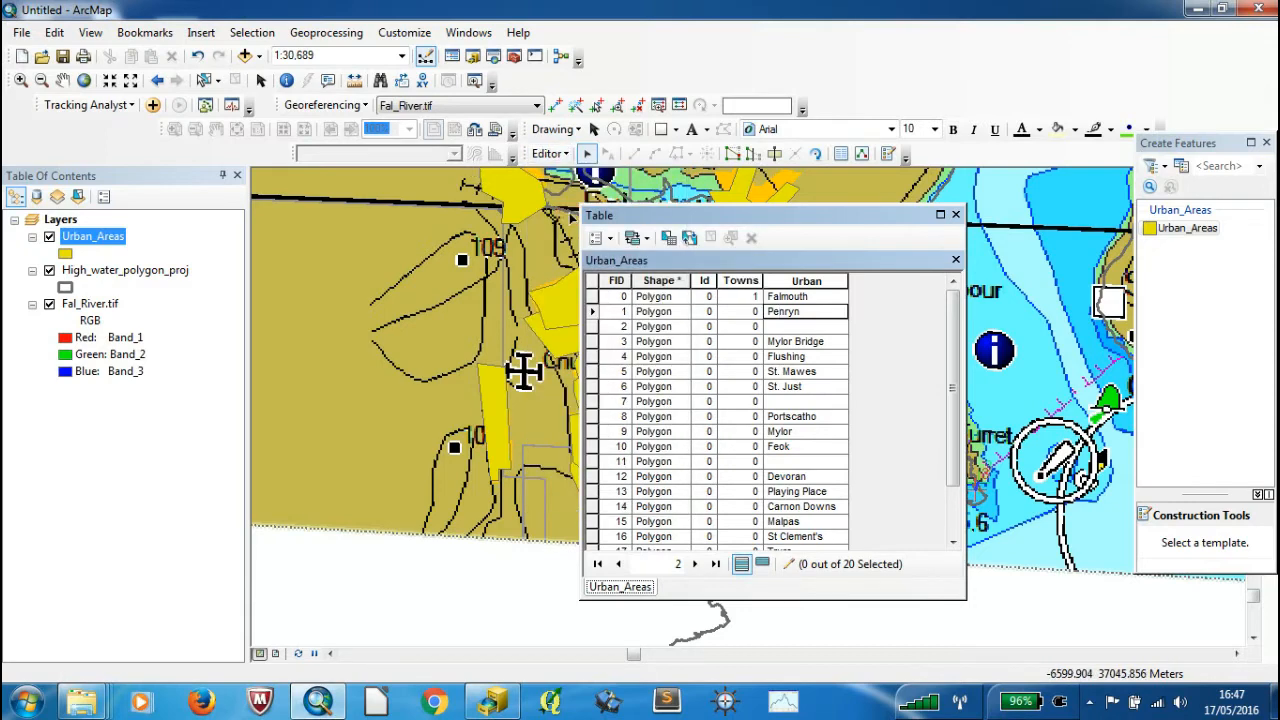
left_click(550, 154)
left_click(563, 194)
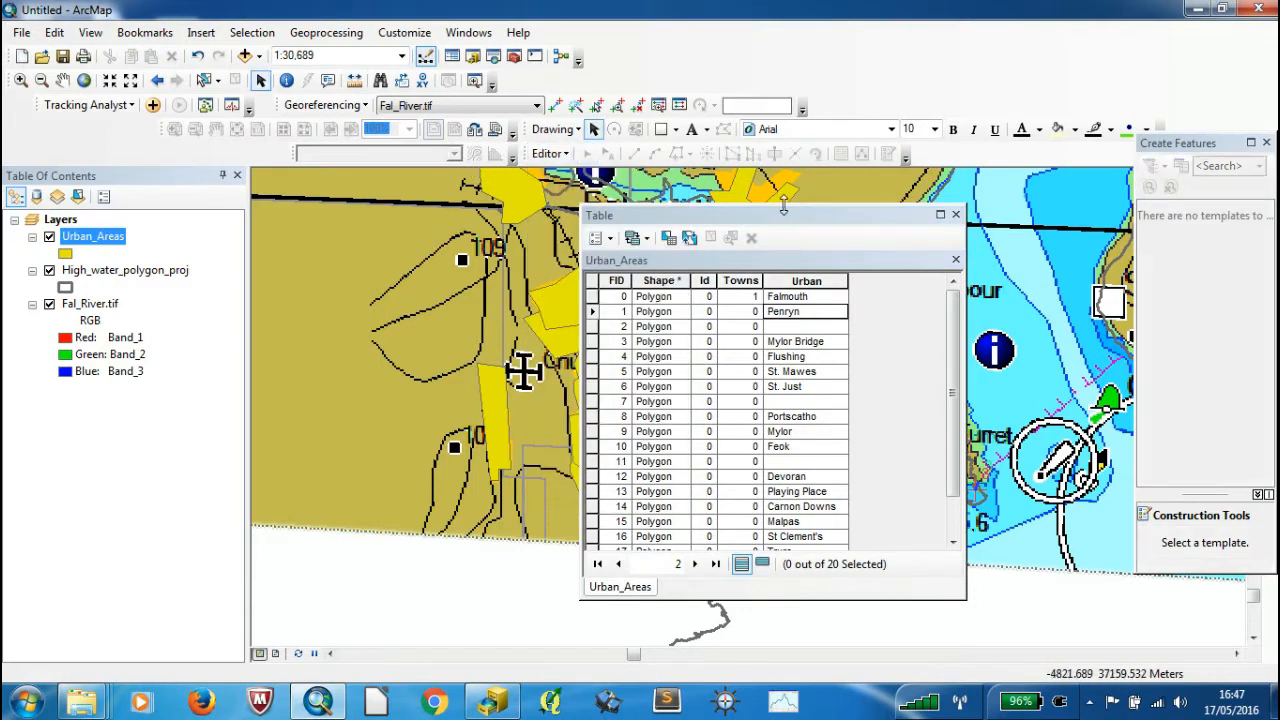
left_click(955, 214)
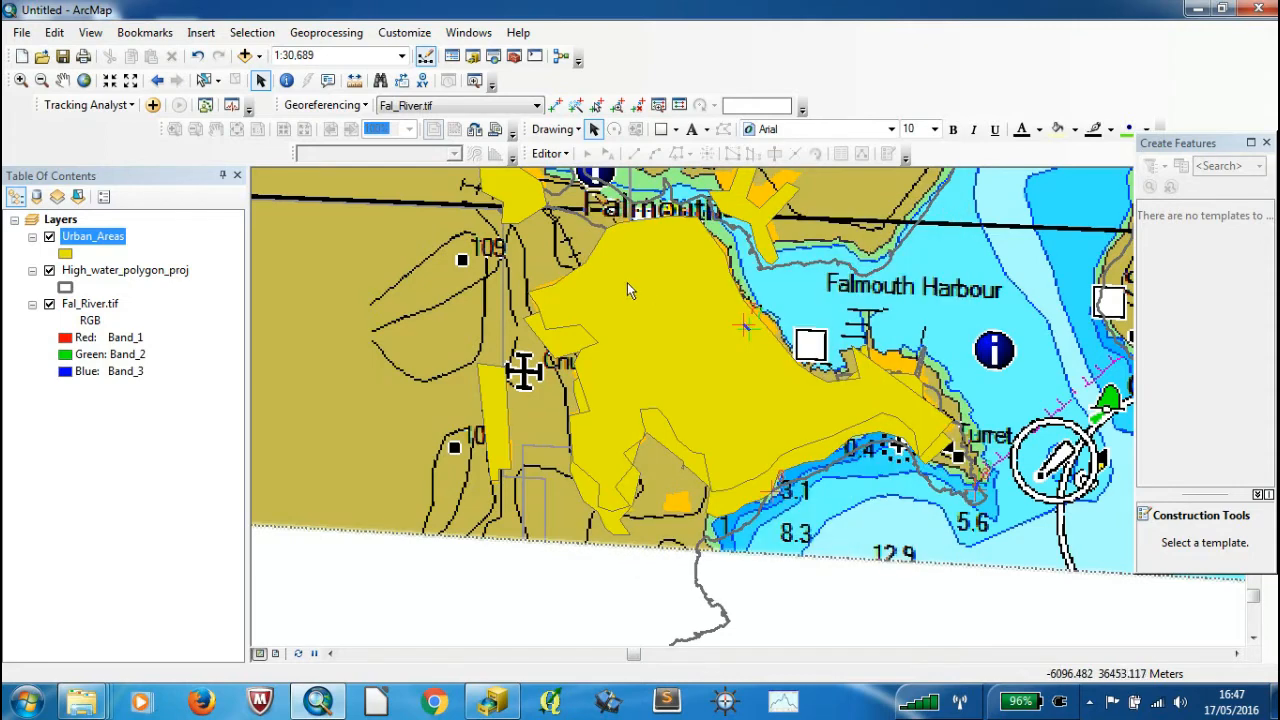
Give the High_water_polygon_proj layer a pale green fill and an outline width of 1.
left_click(63, 290)
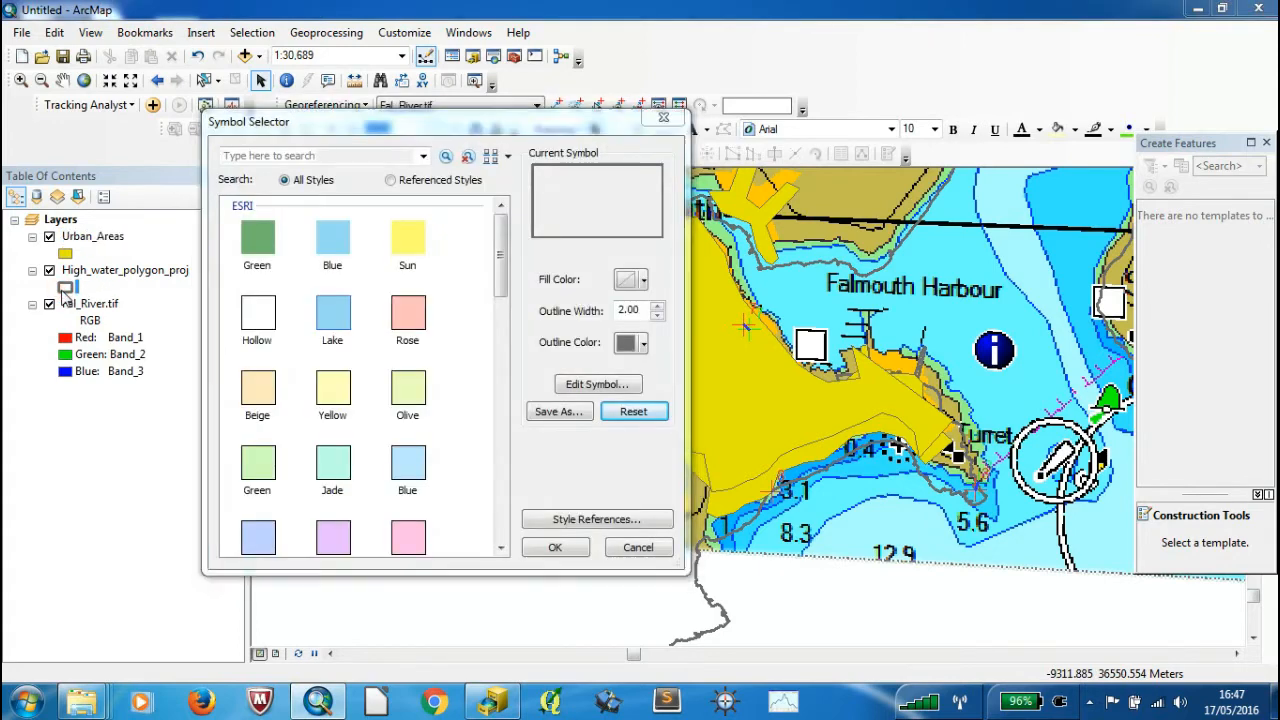
left_click(643, 281)
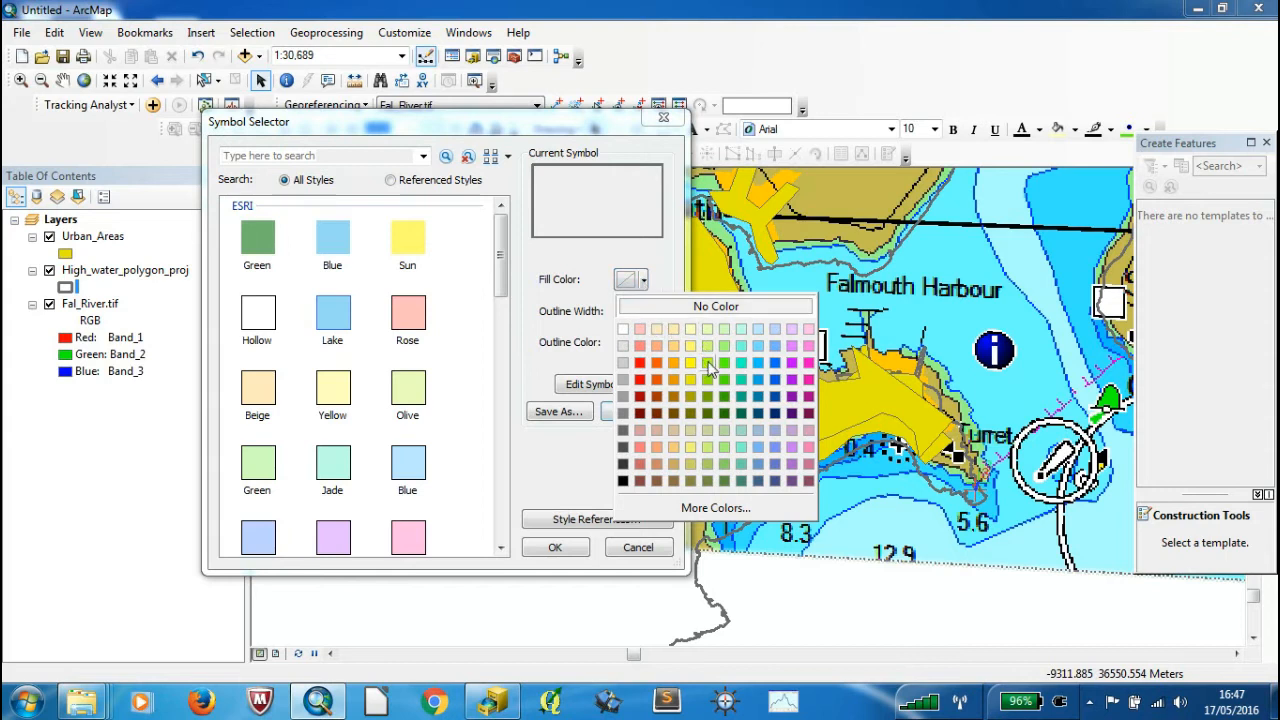
left_click(735, 430)
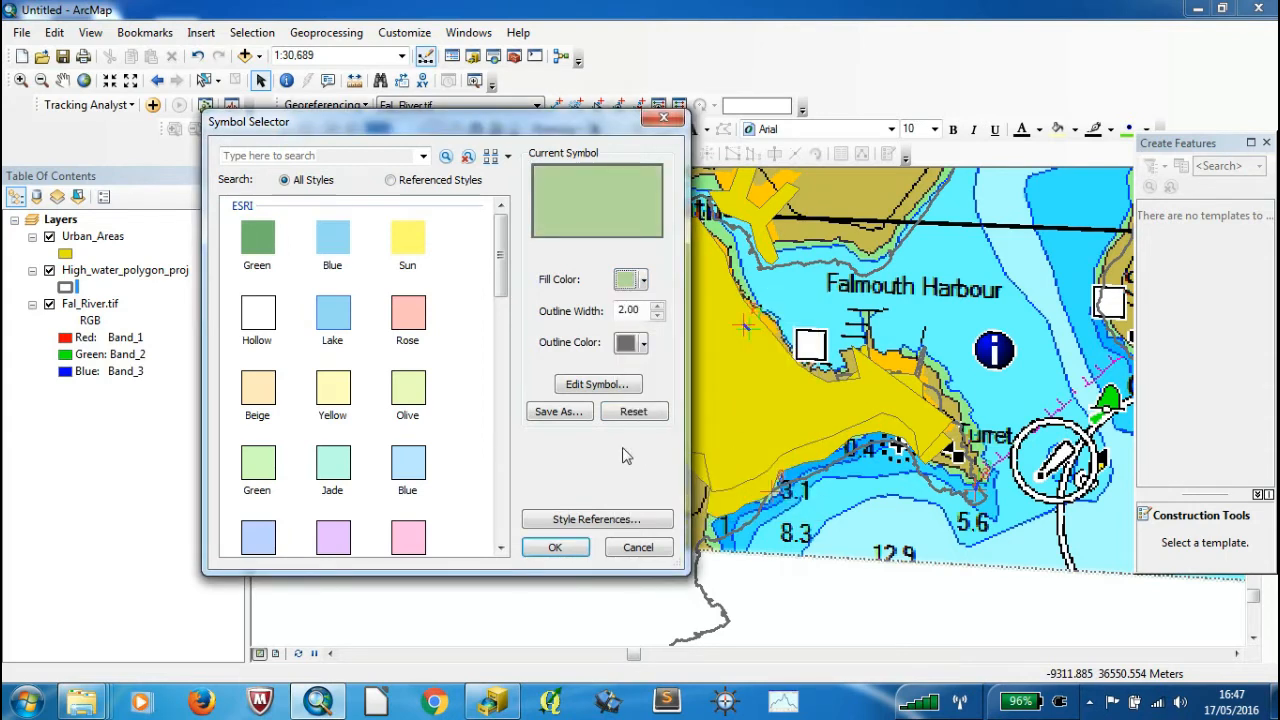
left_click(656, 317)
left_click(656, 317)
left_click(656, 307)
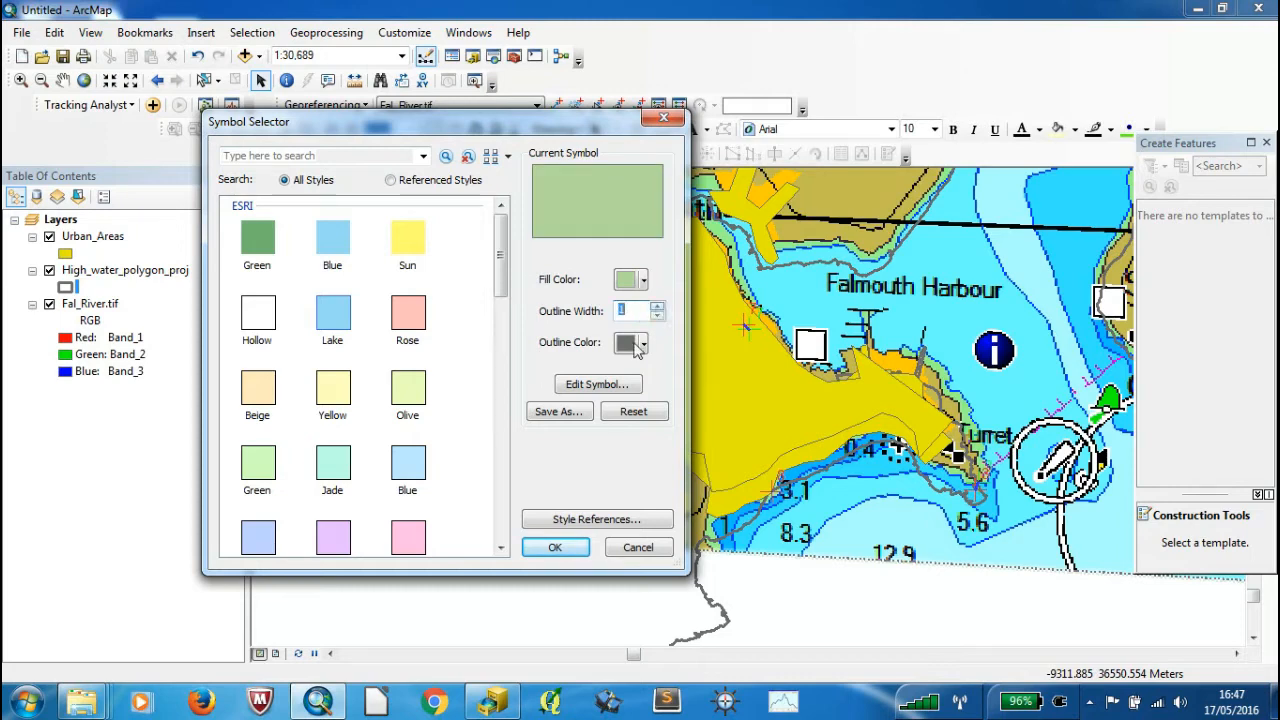
left_click(566, 547)
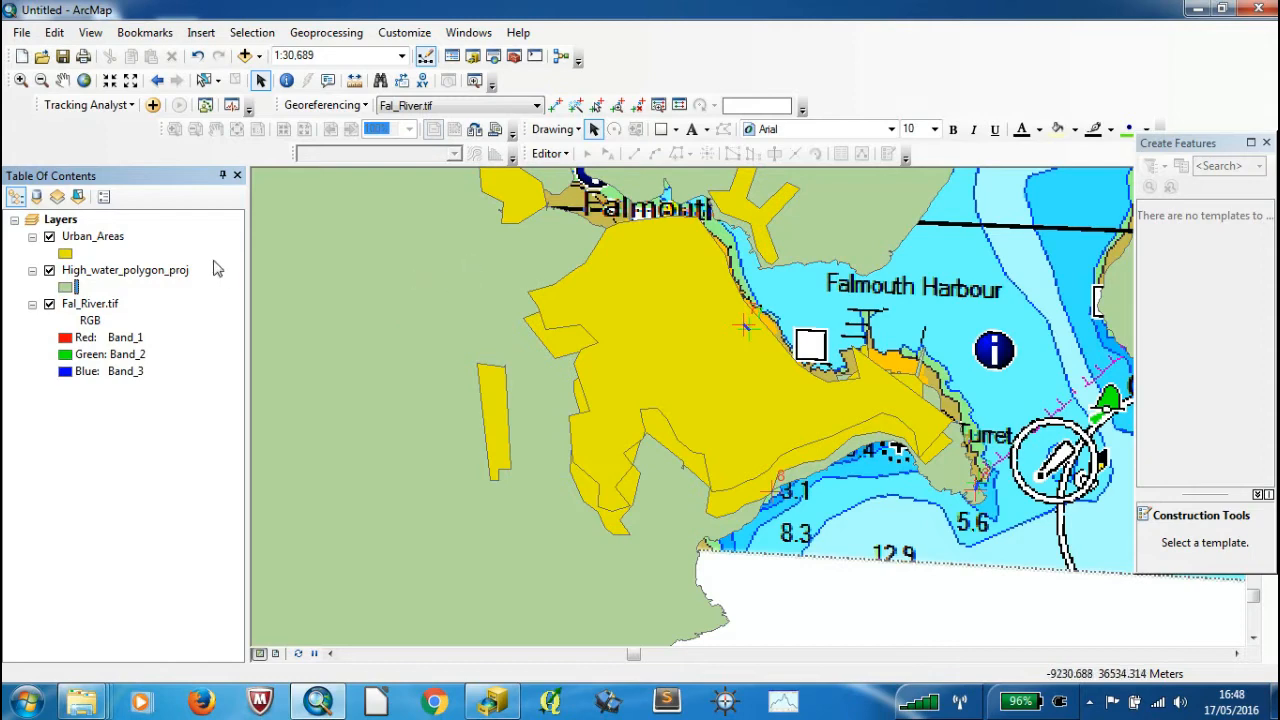
Turn on labels for the Urban_Areas layer, using the Urban field and labelling all features the same way.
right_click(93, 238)
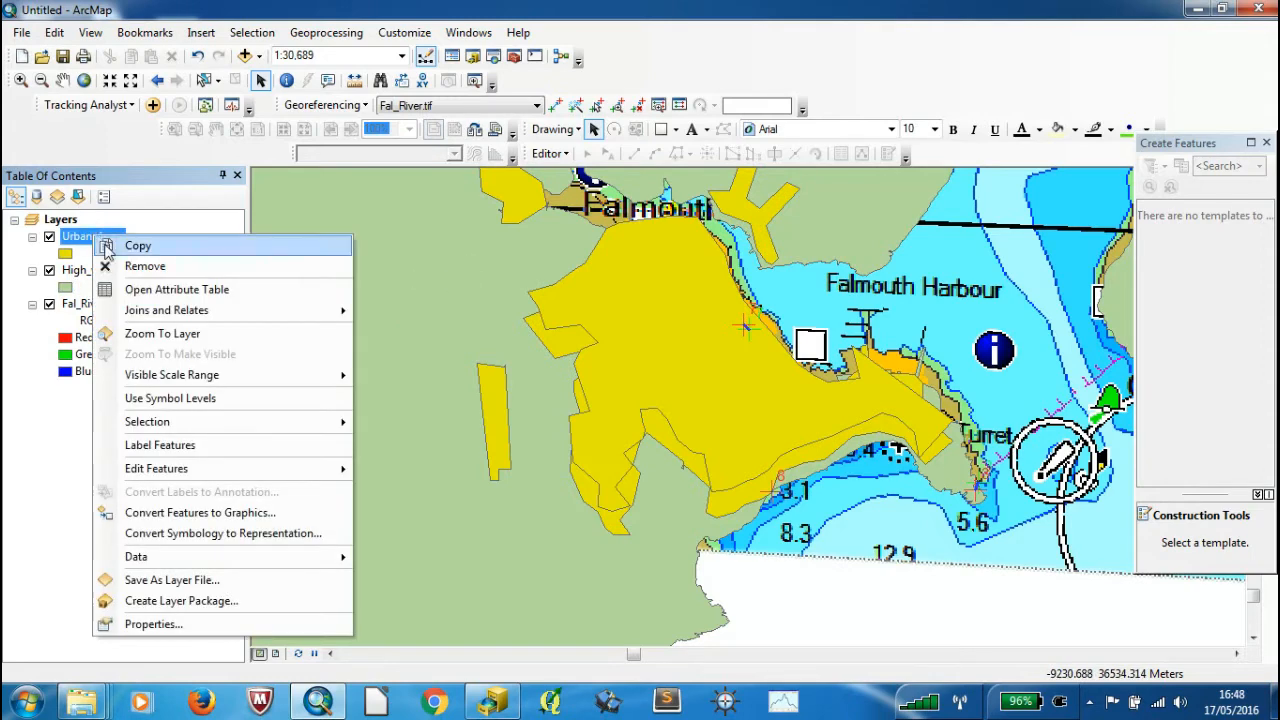
left_click(155, 625)
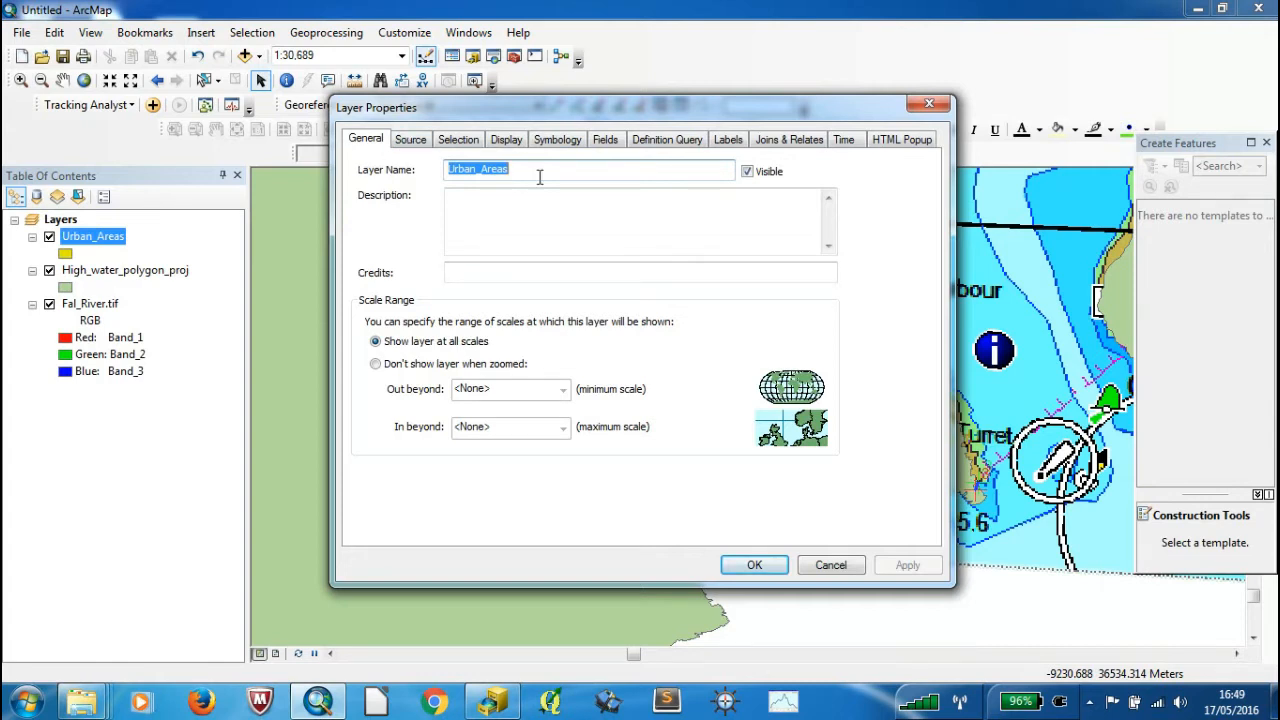
left_click(729, 142)
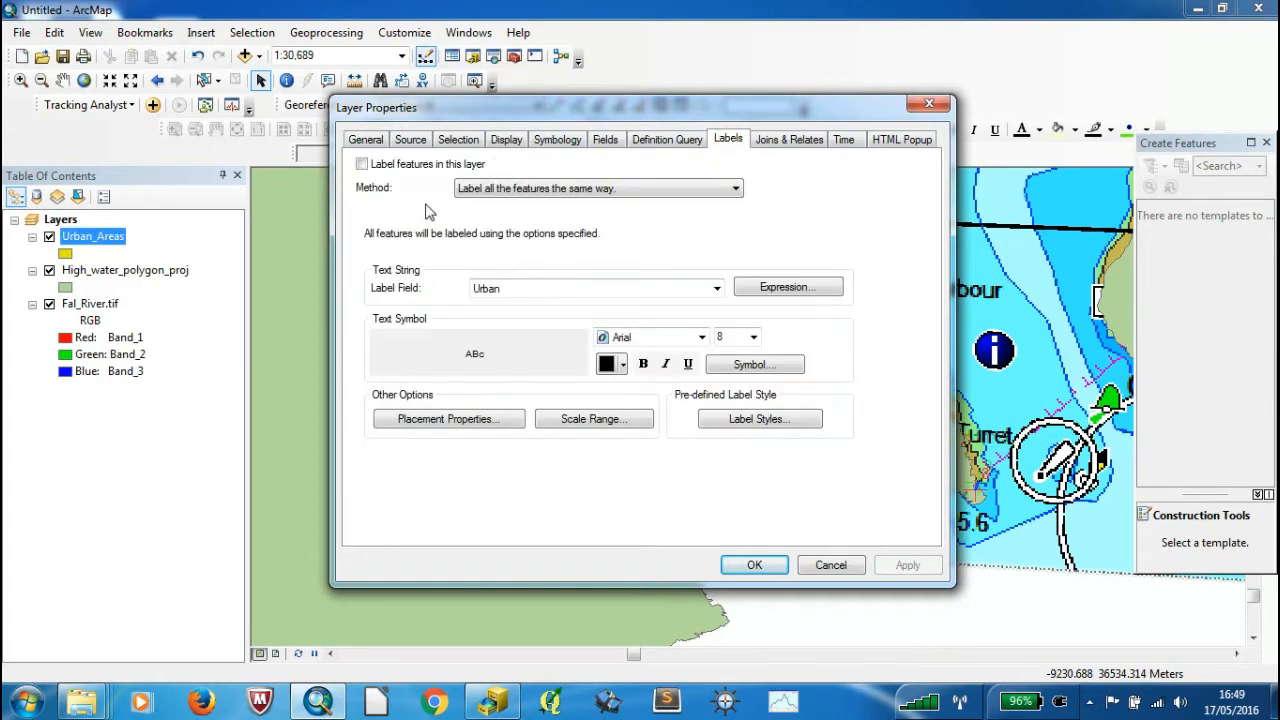
left_click(362, 166)
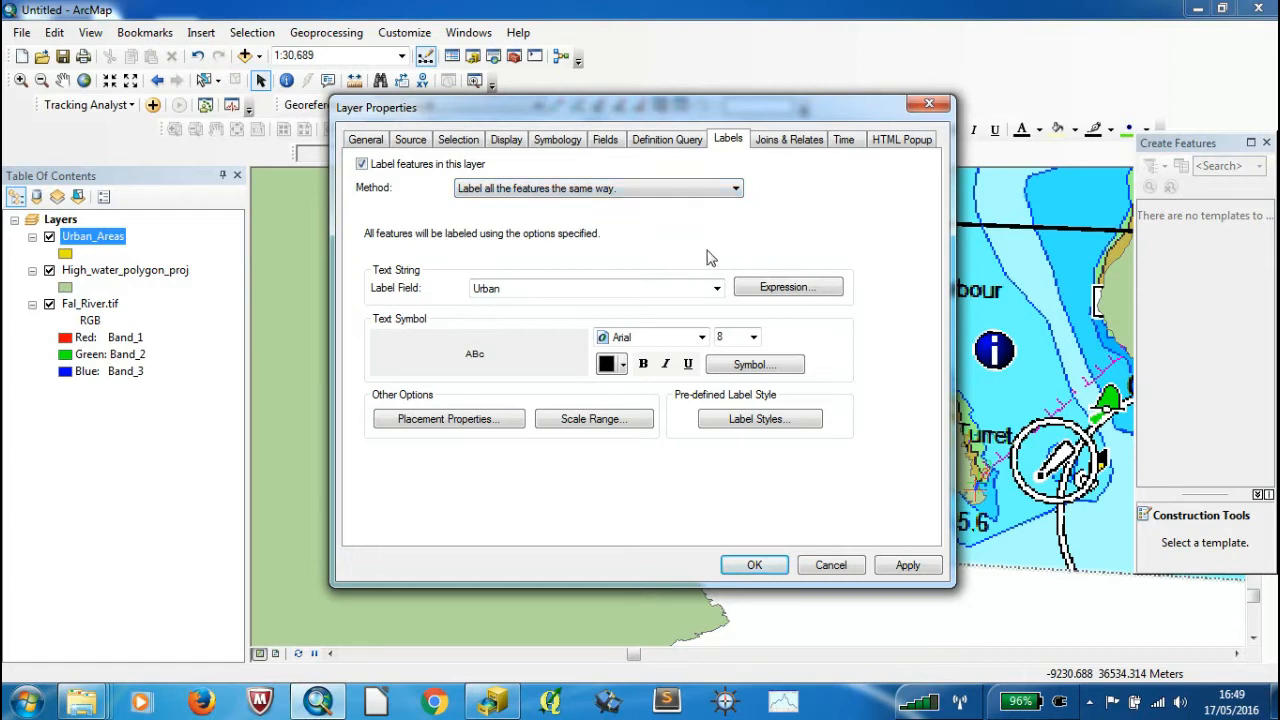
left_click(903, 564)
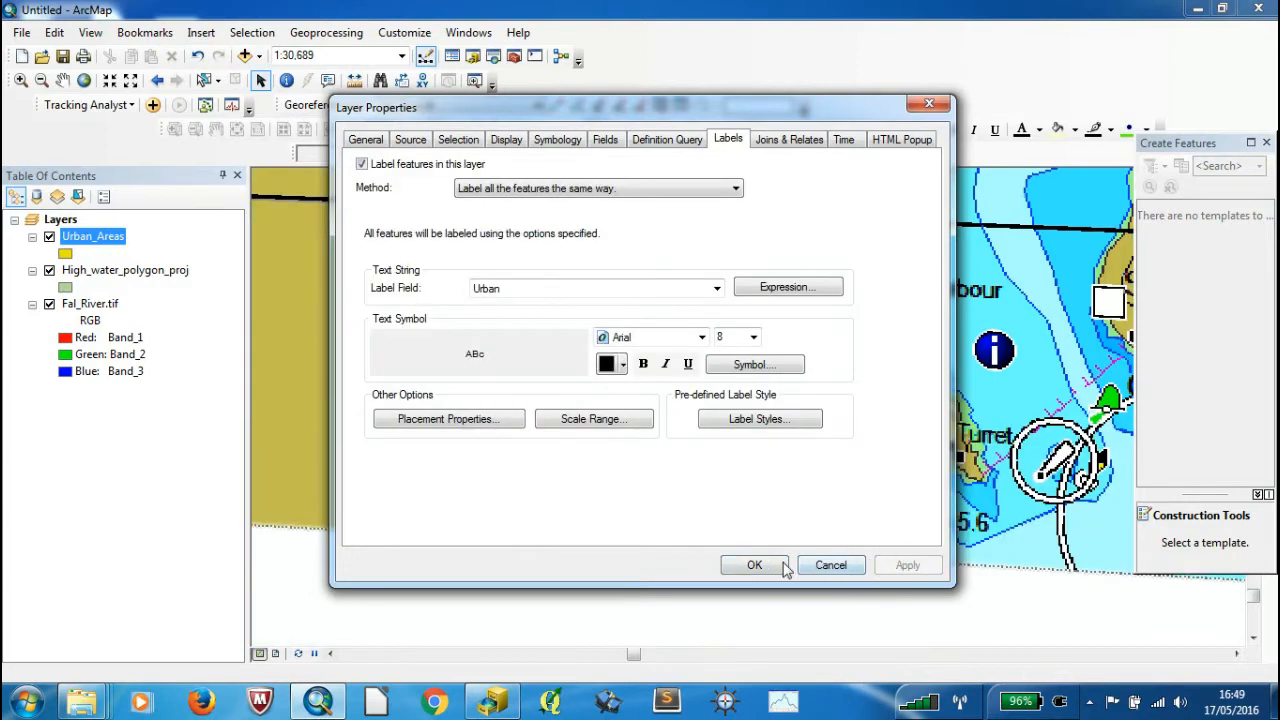
left_click(757, 565)
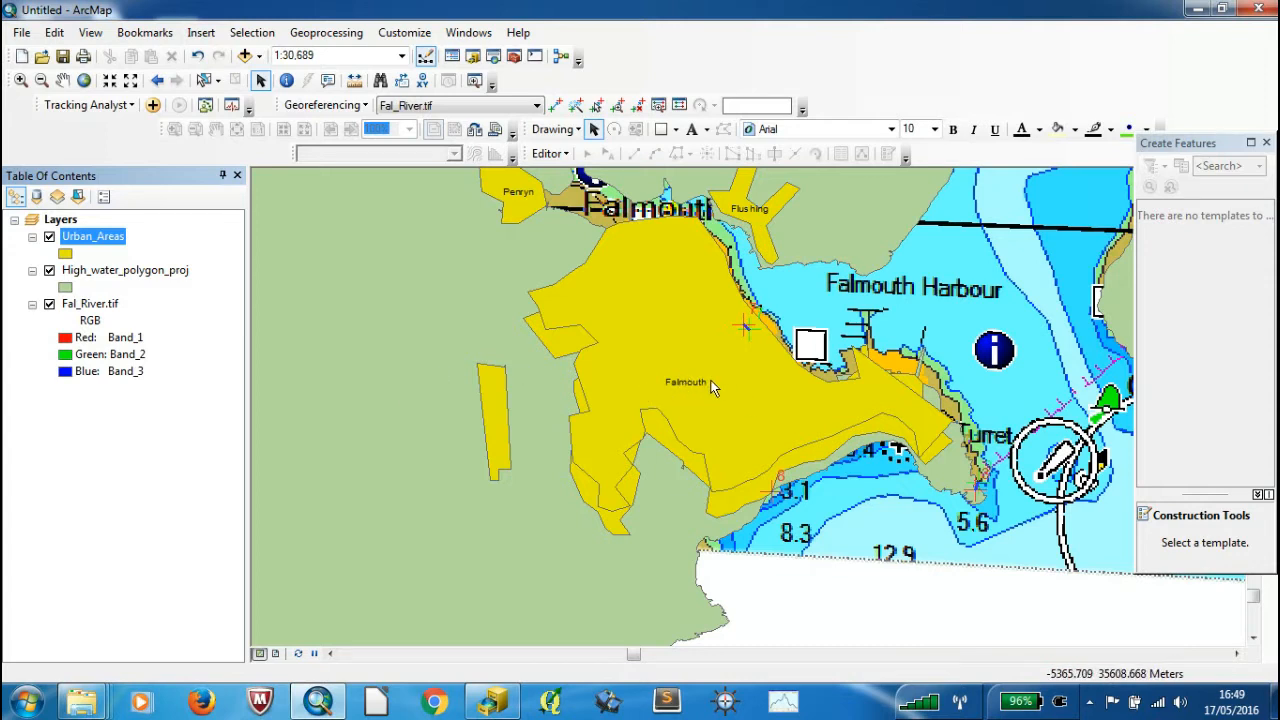
Hide Fal_River.tif temporarily to view the labelled urban areas over the land polygon, and show it again.
left_click(49, 305)
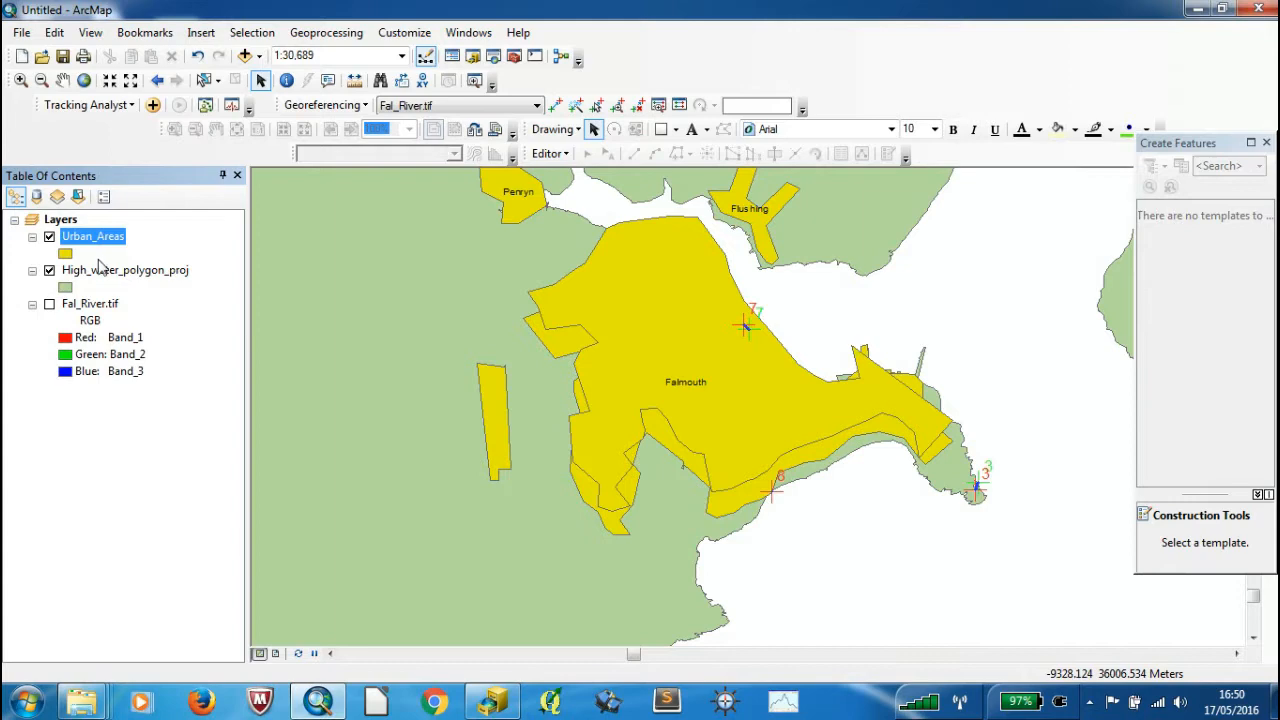
left_click(49, 303)
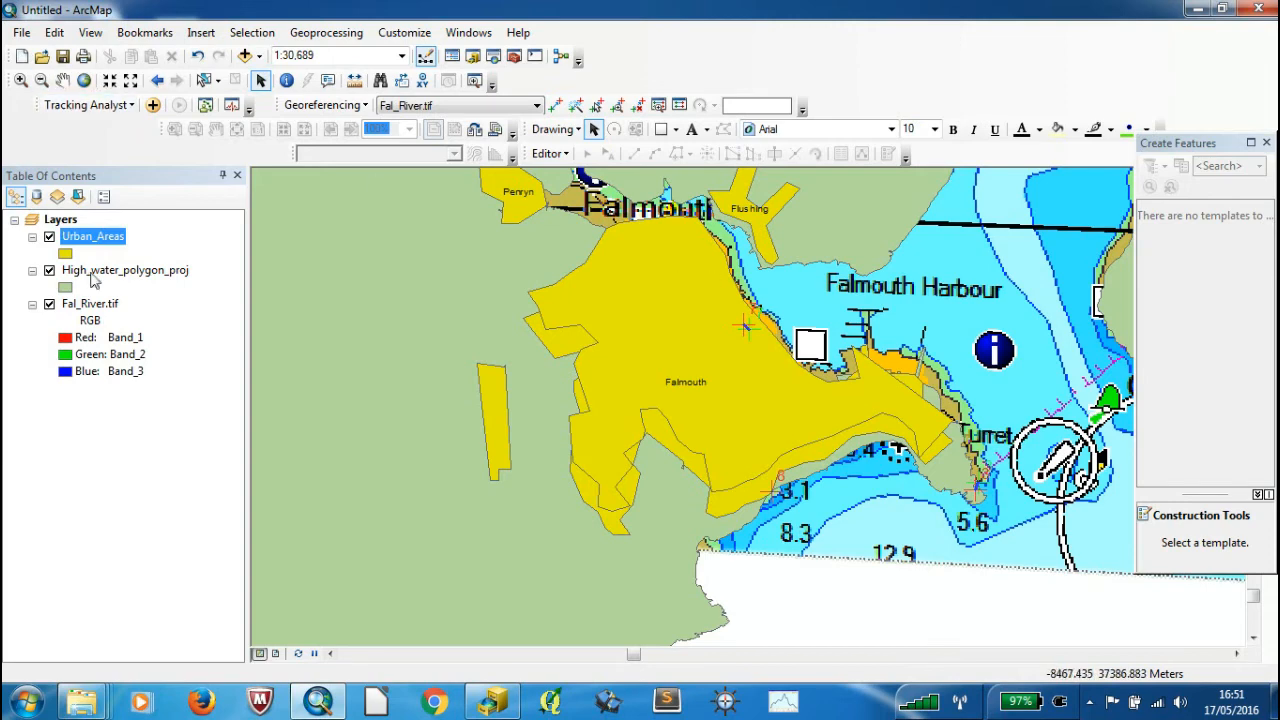
Hide the High_water_polygon_proj and Urban_Areas layers and view the Fal_River.tif chart at 1:50,000.
left_click(49, 270)
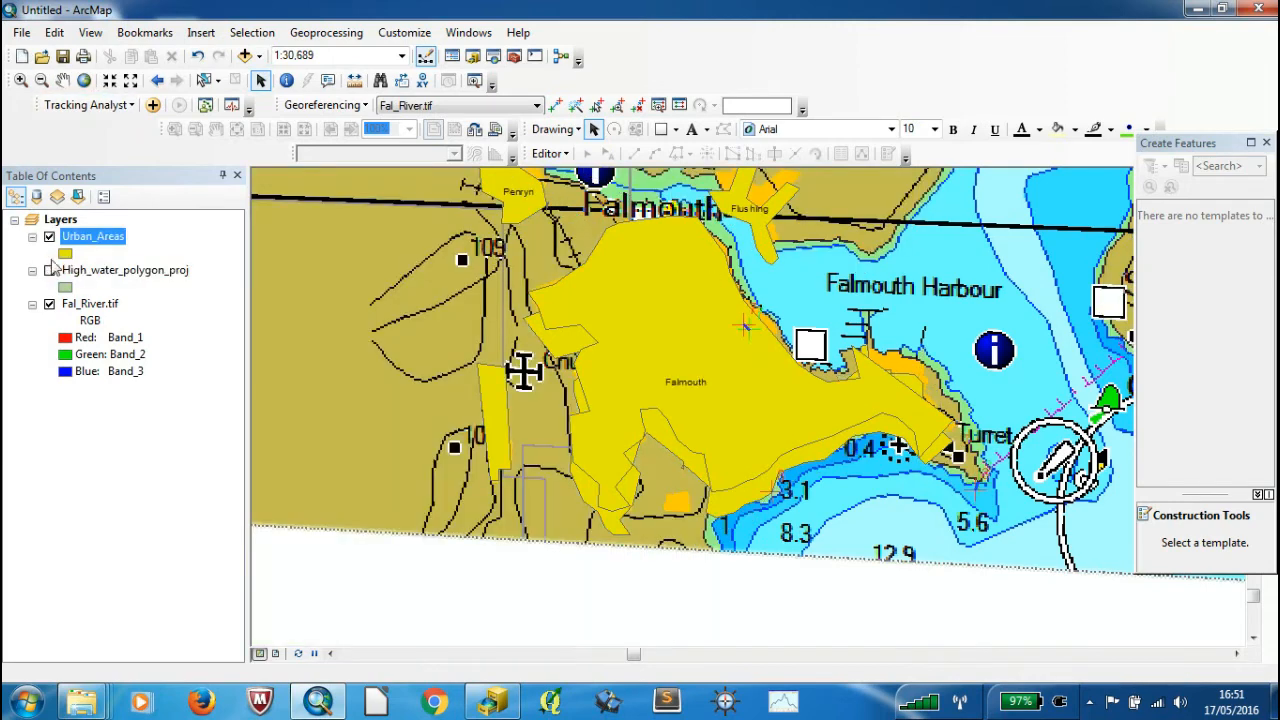
left_click(49, 237)
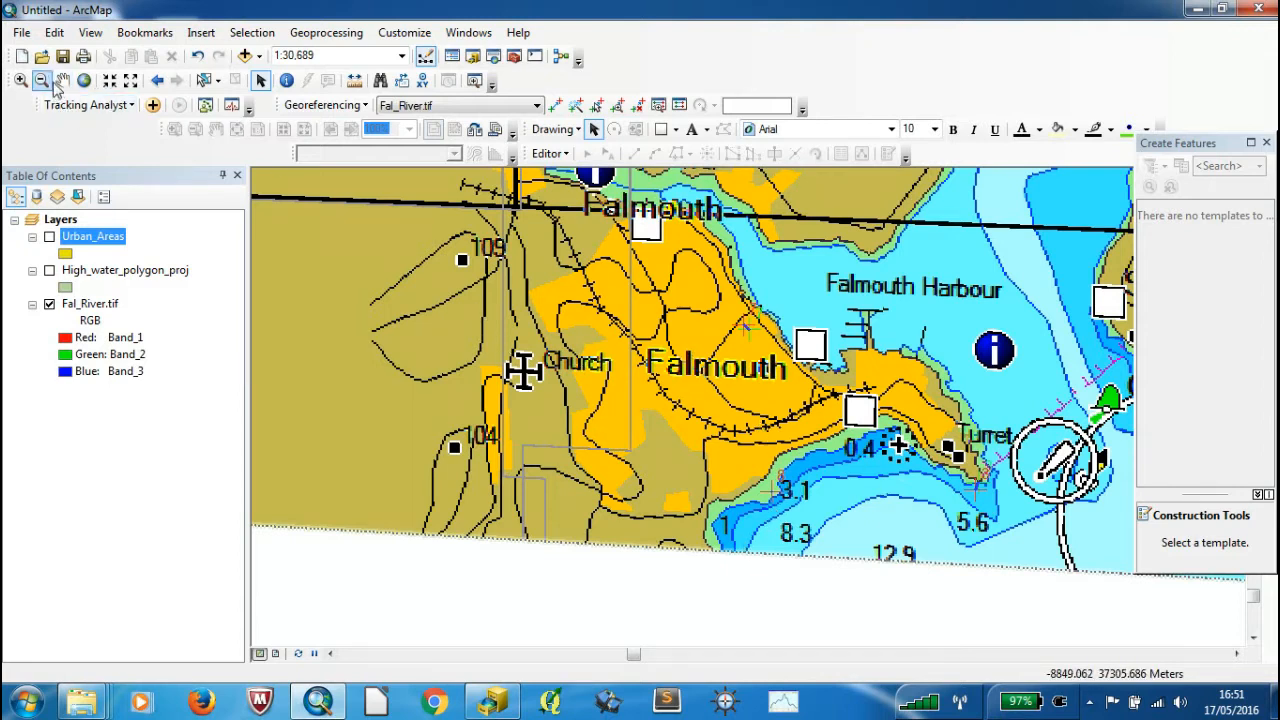
left_click(41, 80)
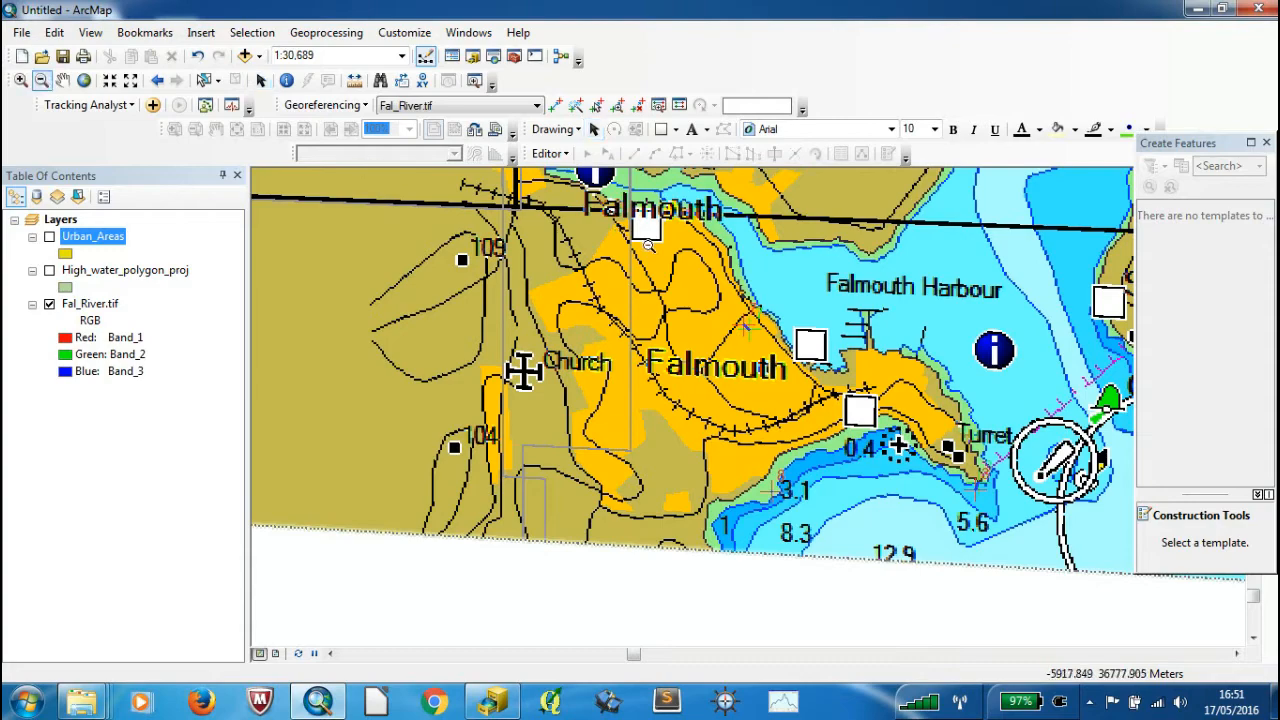
left_click(722, 274)
left_click(838, 352)
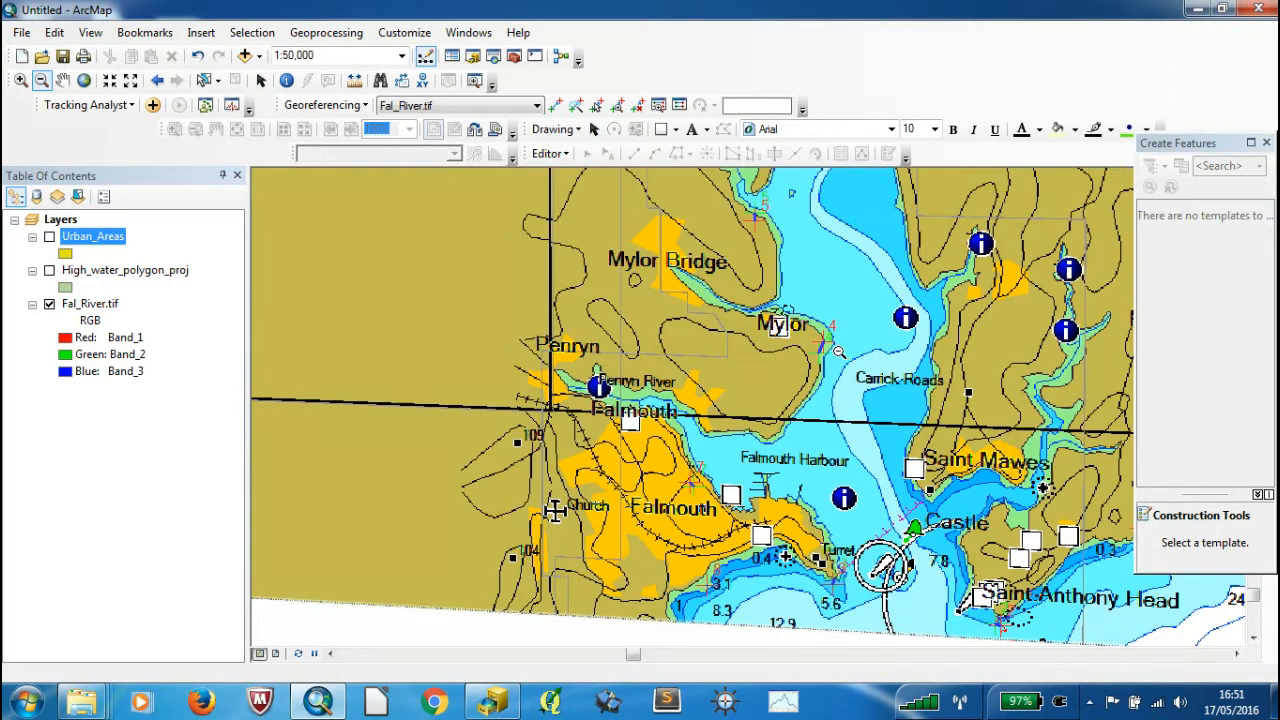
Move the floating Create Features window over the middle of the map and open the Catalog.
left_click(845, 383)
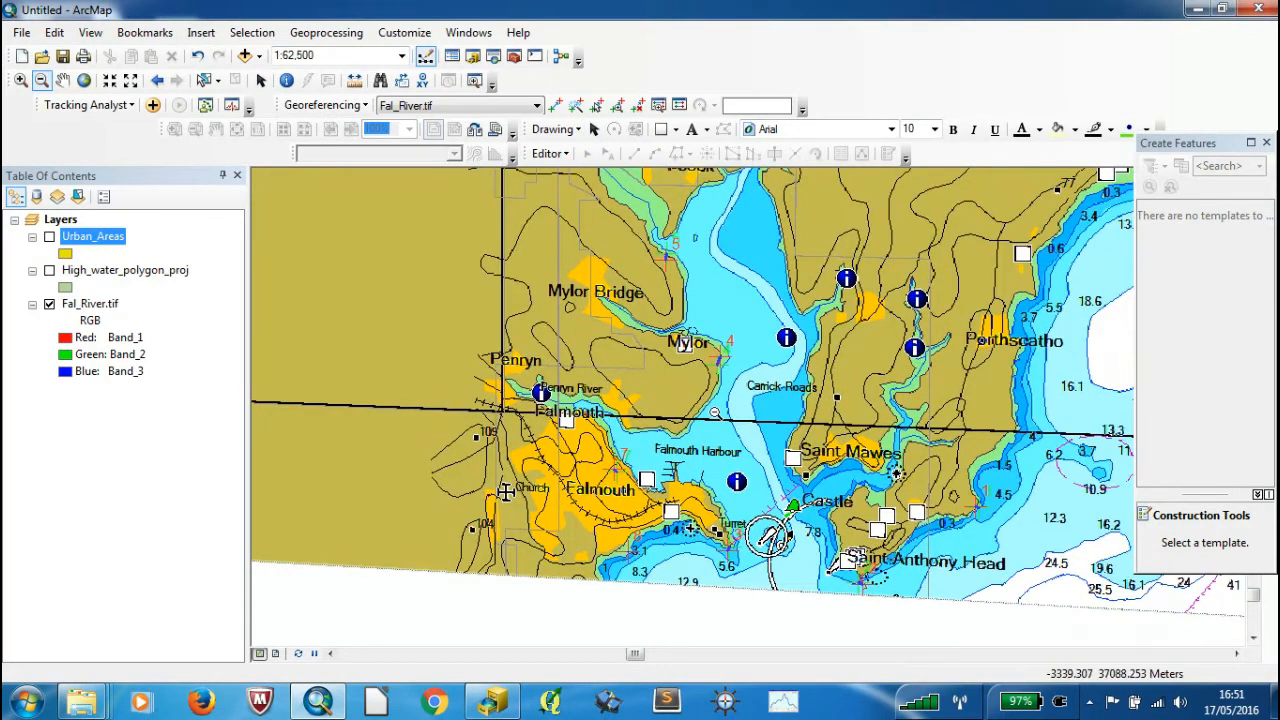
left_click_drag(1225, 146, 1103, 160)
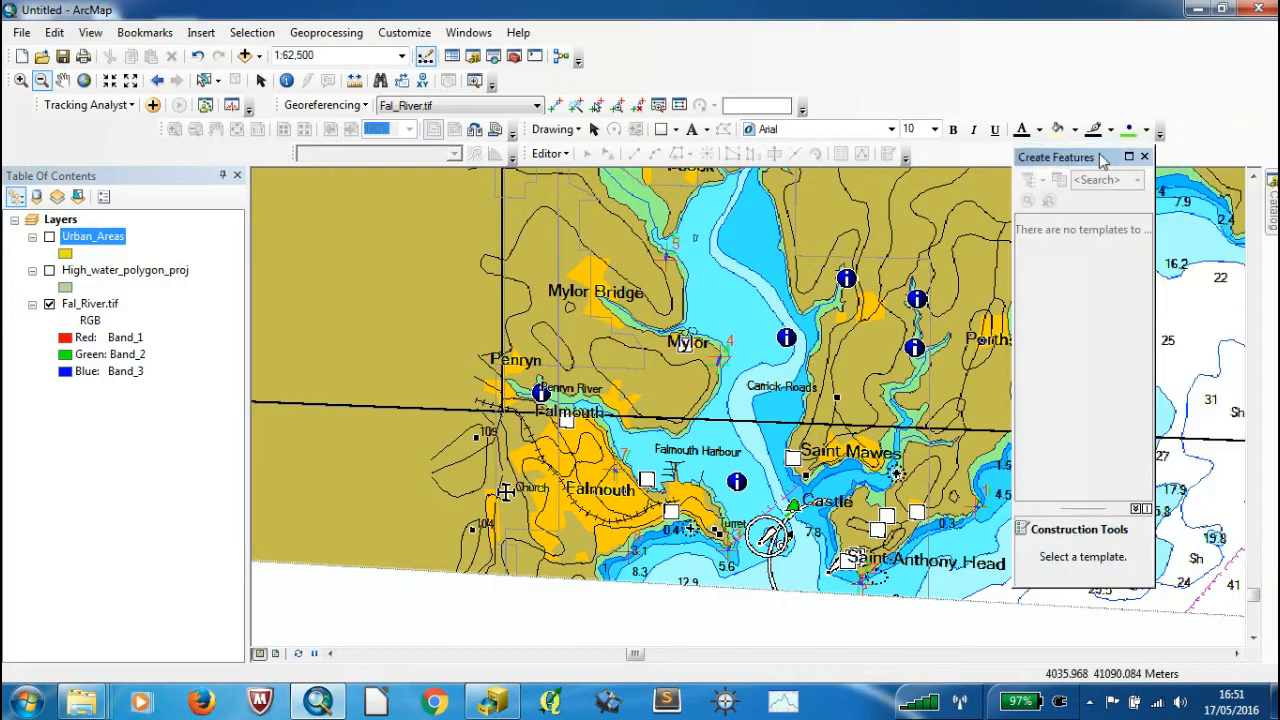
left_click(1273, 202)
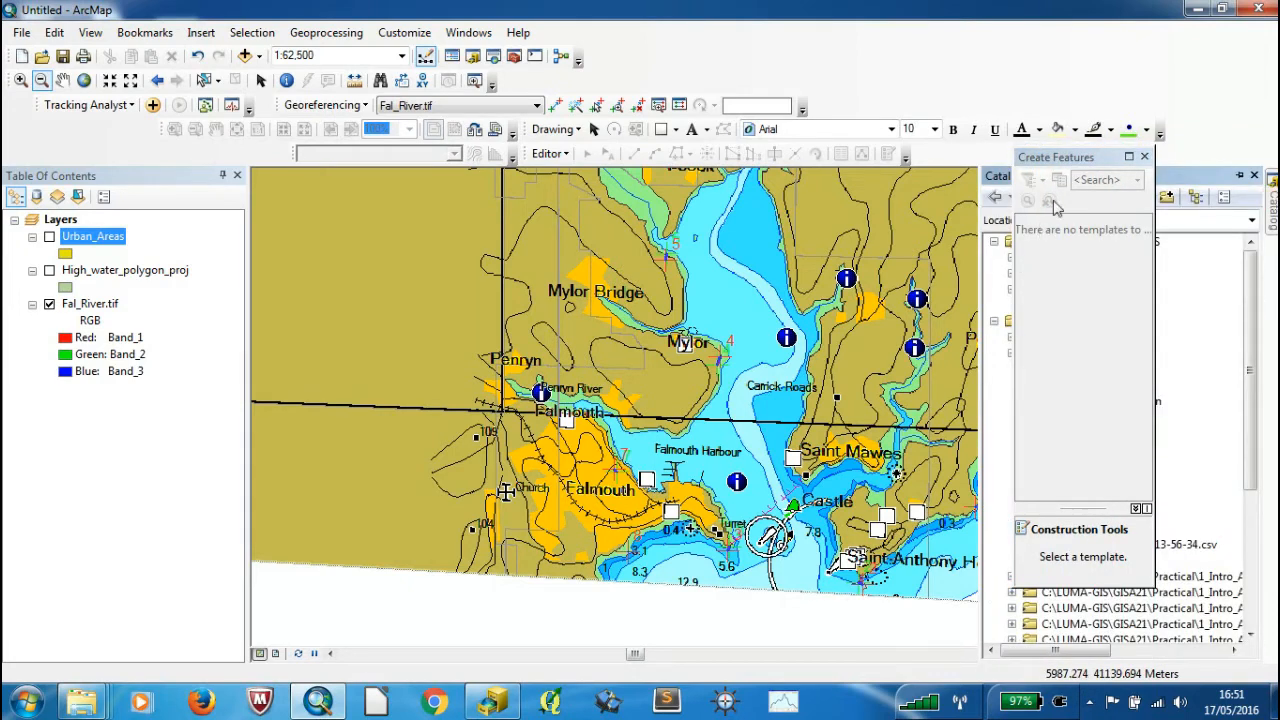
left_click_drag(1080, 165, 763, 226)
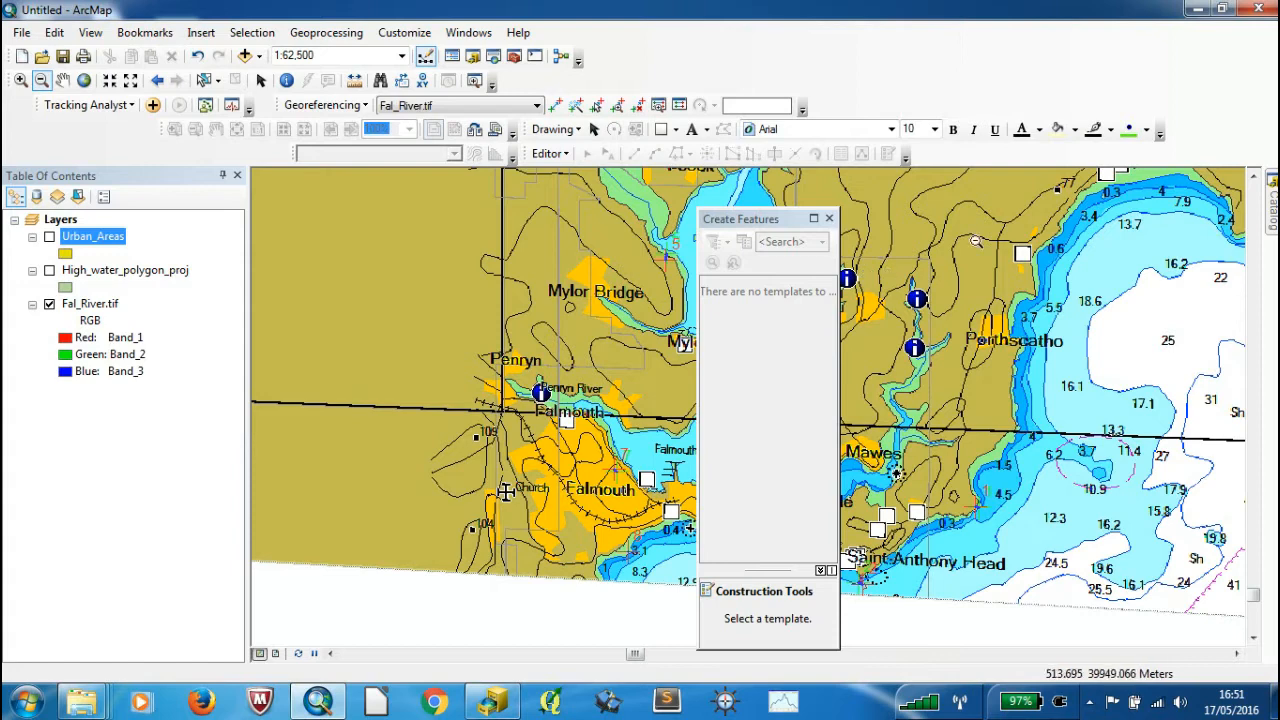
left_click(1273, 200)
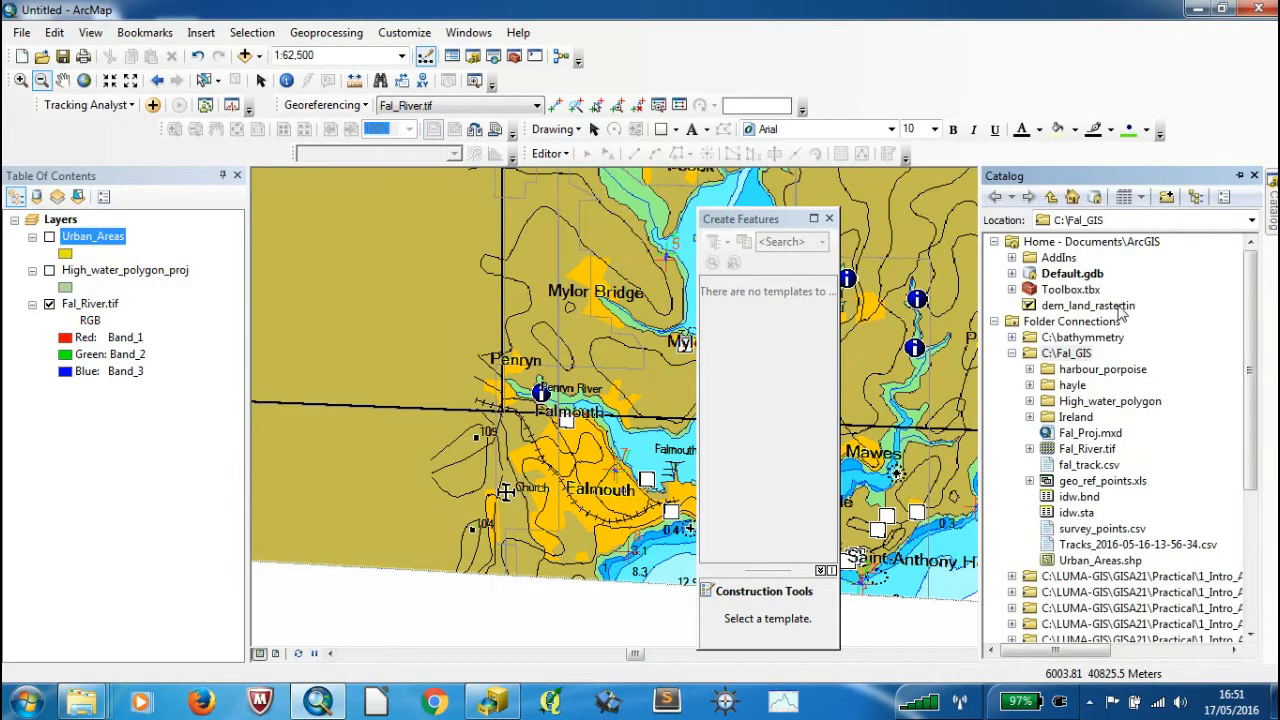
Create a polyline shapefile named Contours in the C:\Fal_GIS folder, leaving its coordinate system unknown.
right_click(1064, 356)
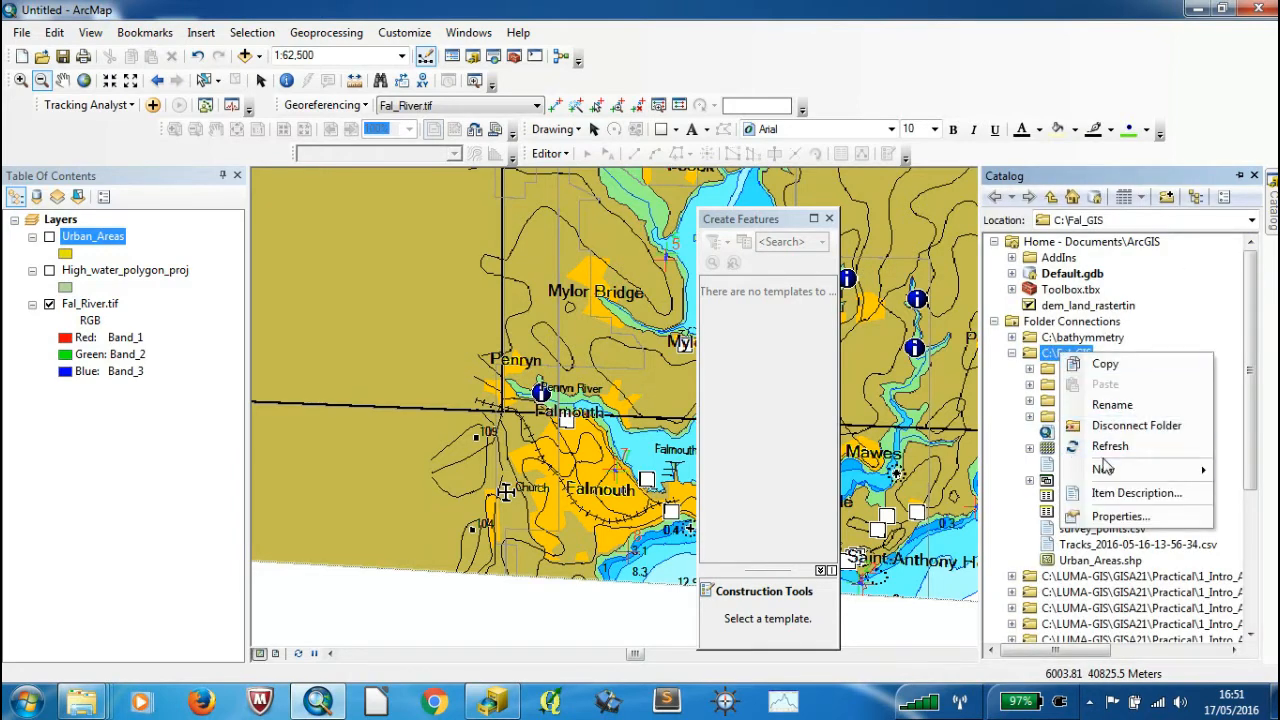
mouse_move(1105, 470)
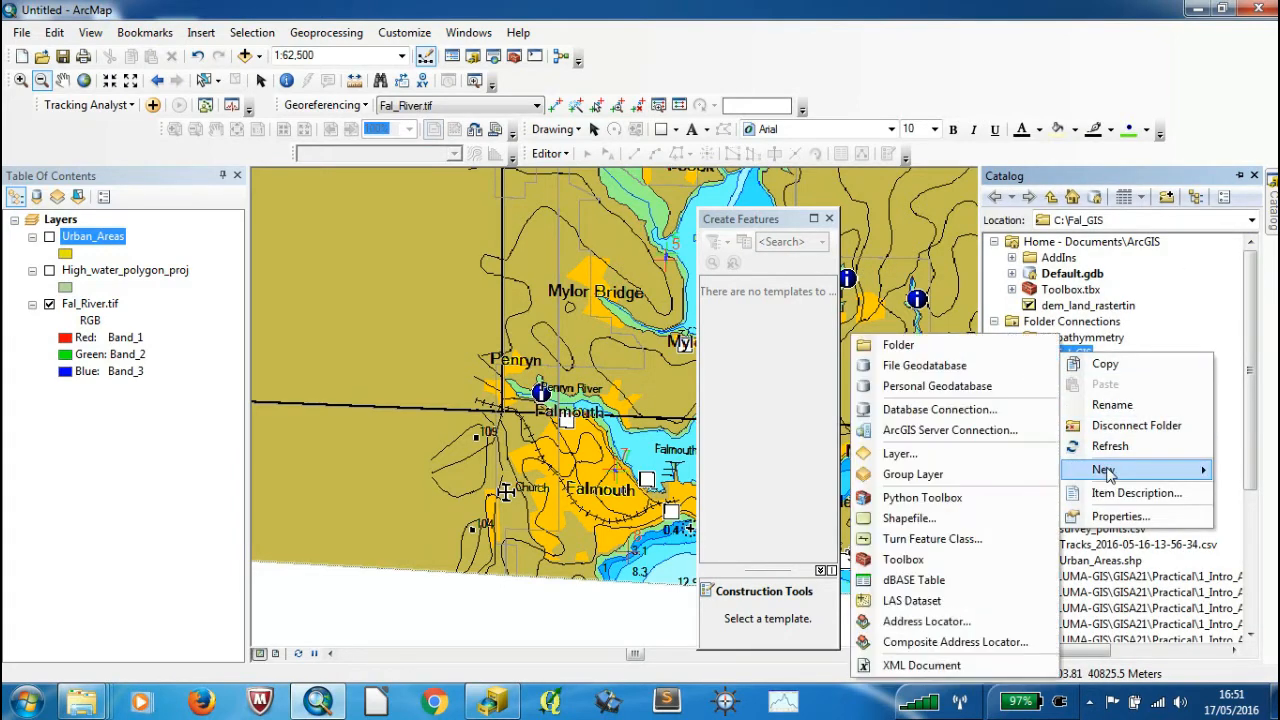
left_click(925, 518)
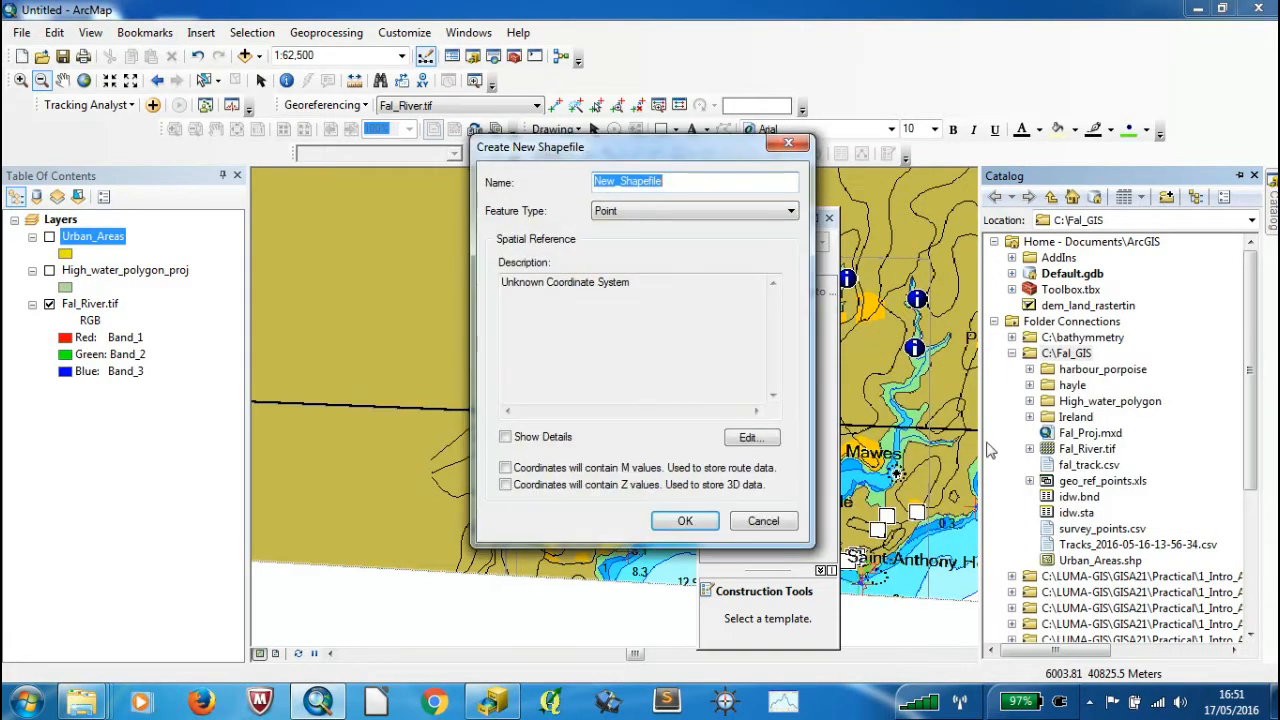
left_click(710, 211)
left_click(684, 241)
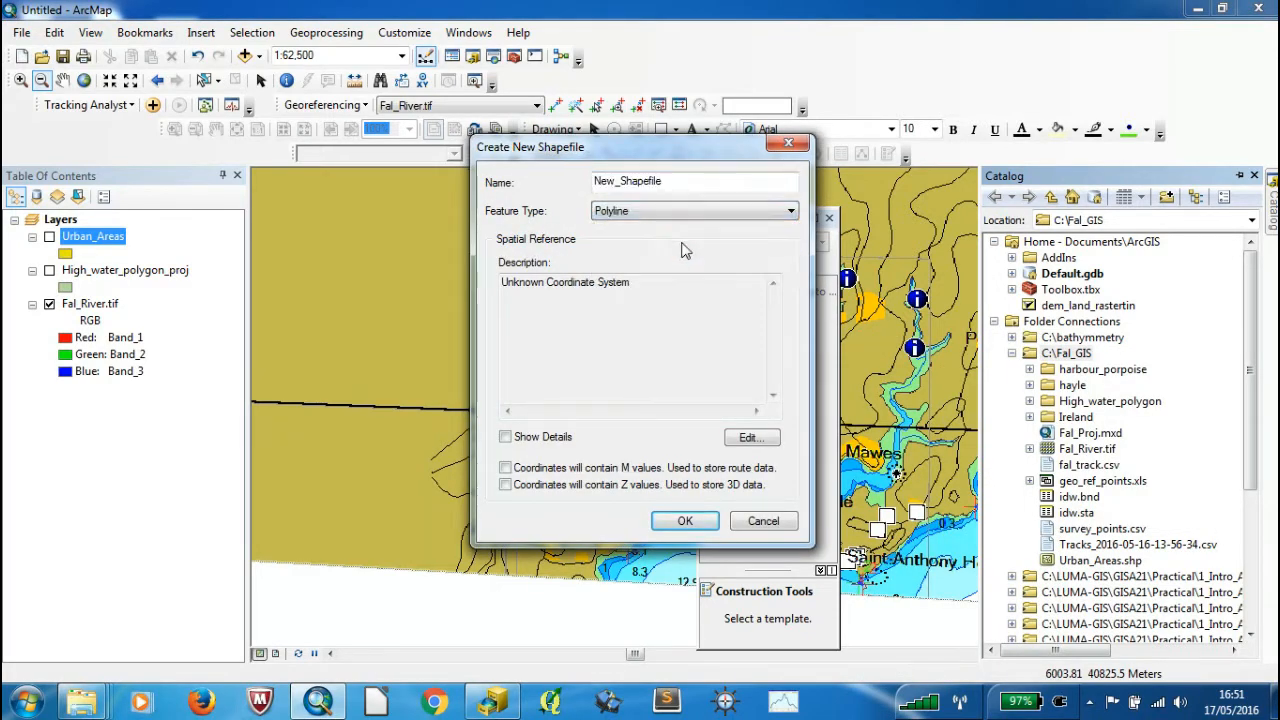
left_click_drag(669, 189, 460, 175)
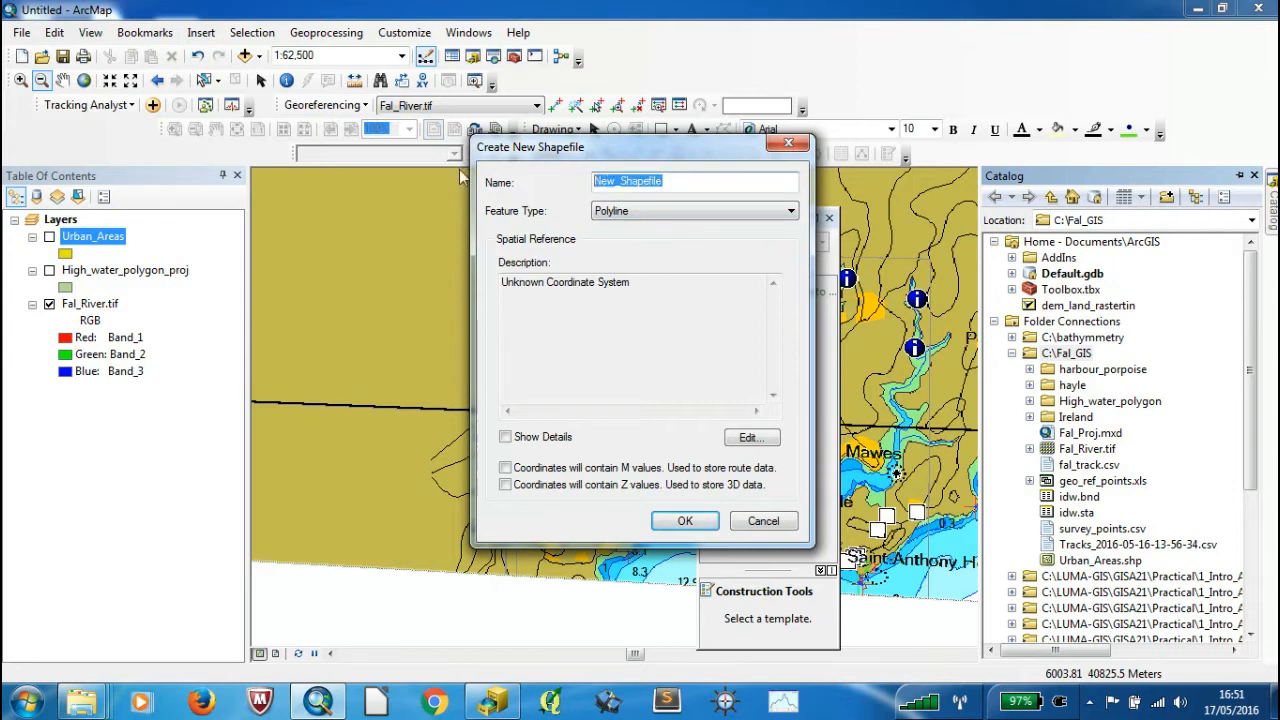
type("Contours")
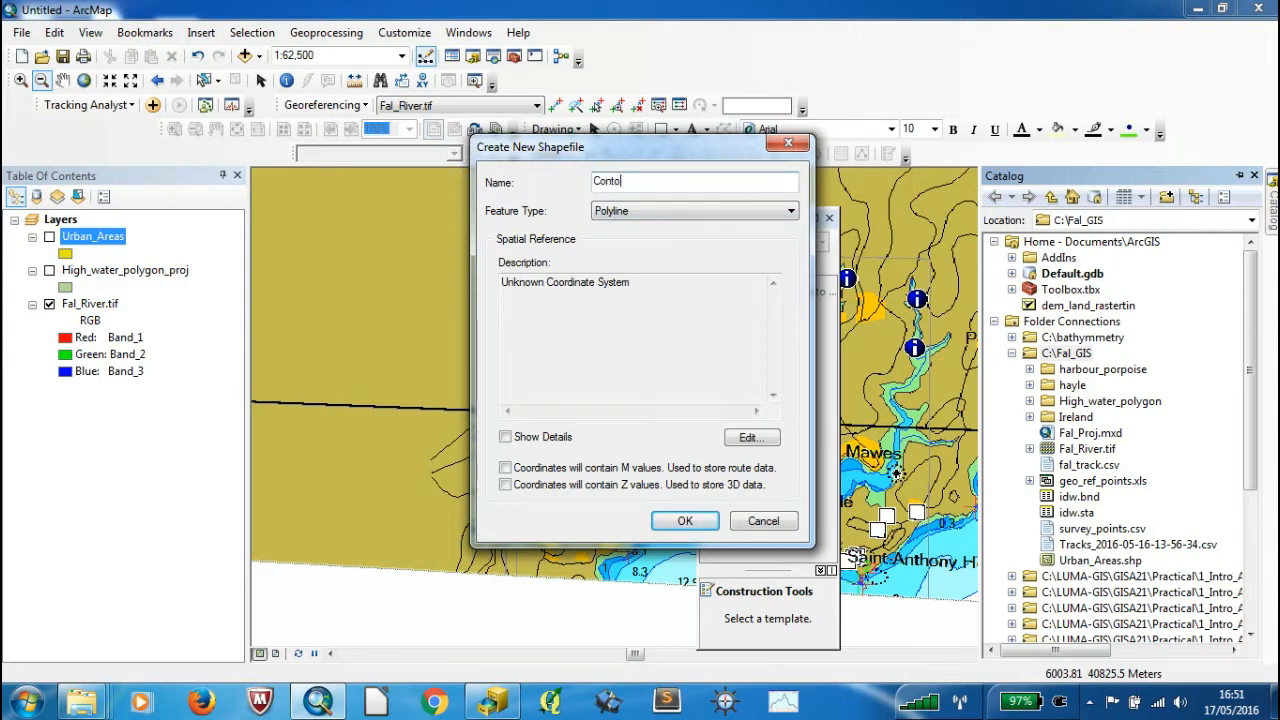
left_click(684, 520)
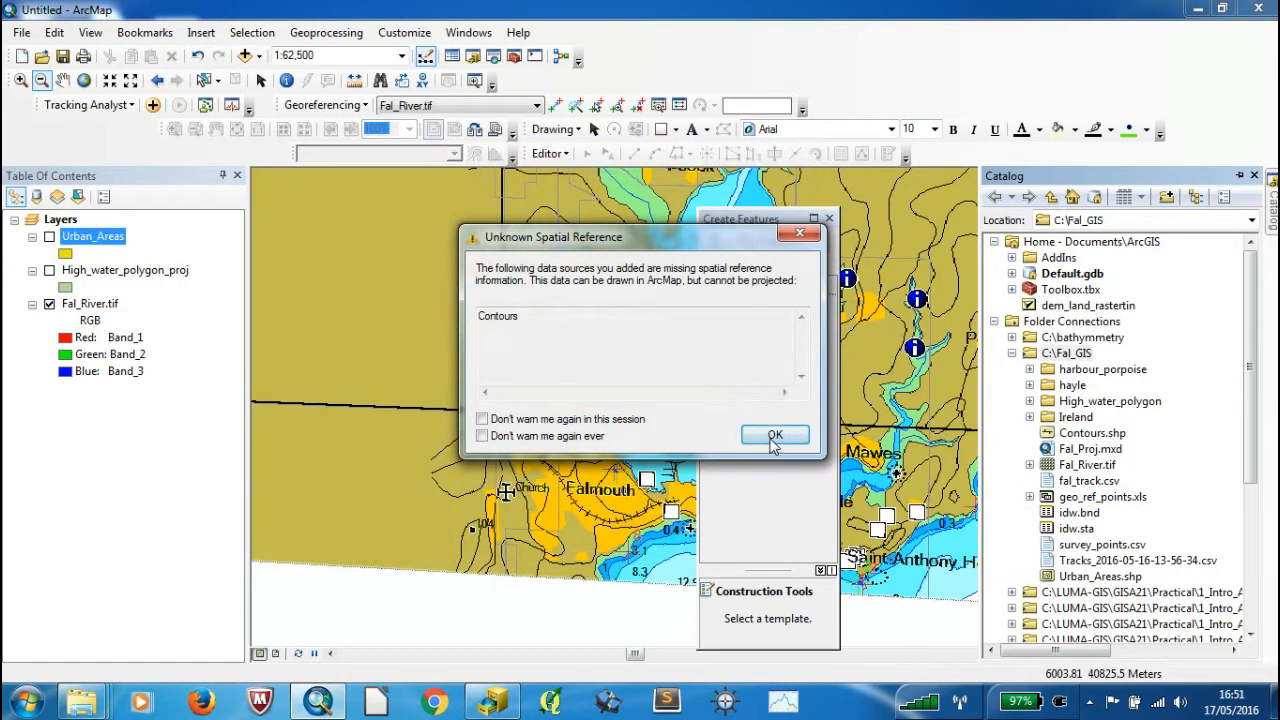
left_click(775, 440)
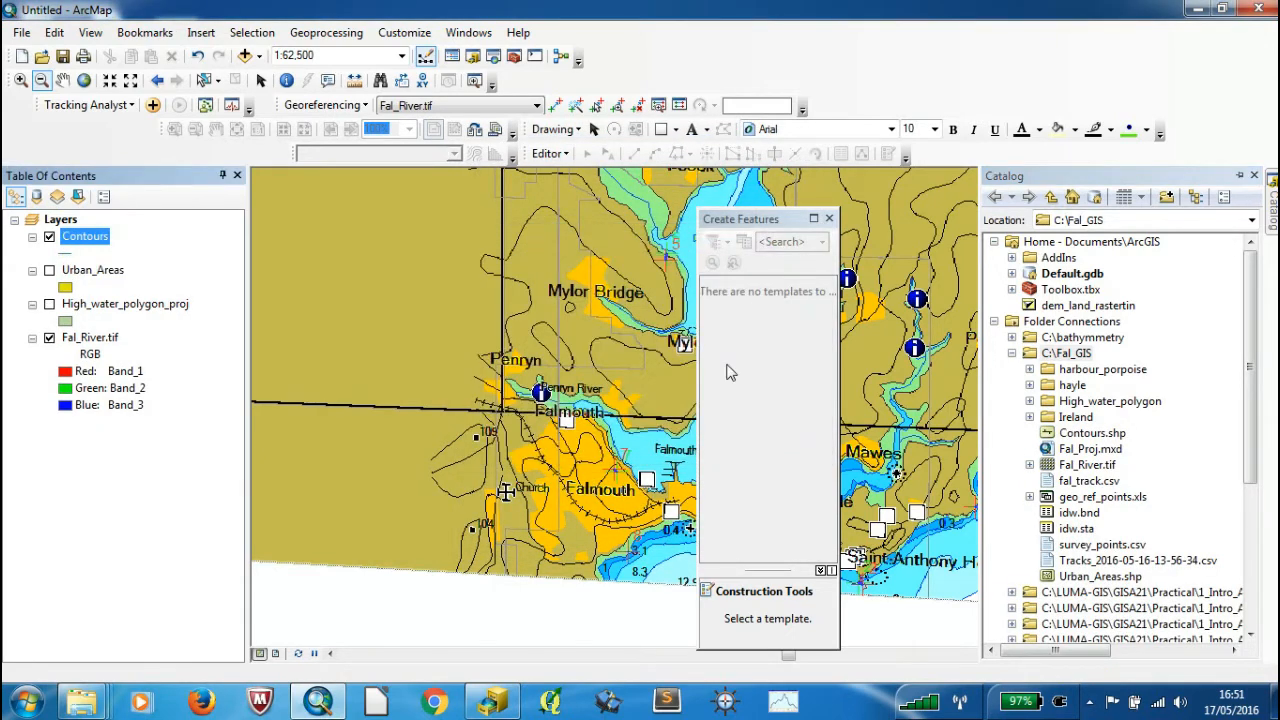
Move the Create Features window aside and add Contours.shp from C:\Fal_GIS to the data frame.
left_click_drag(752, 228, 780, 423)
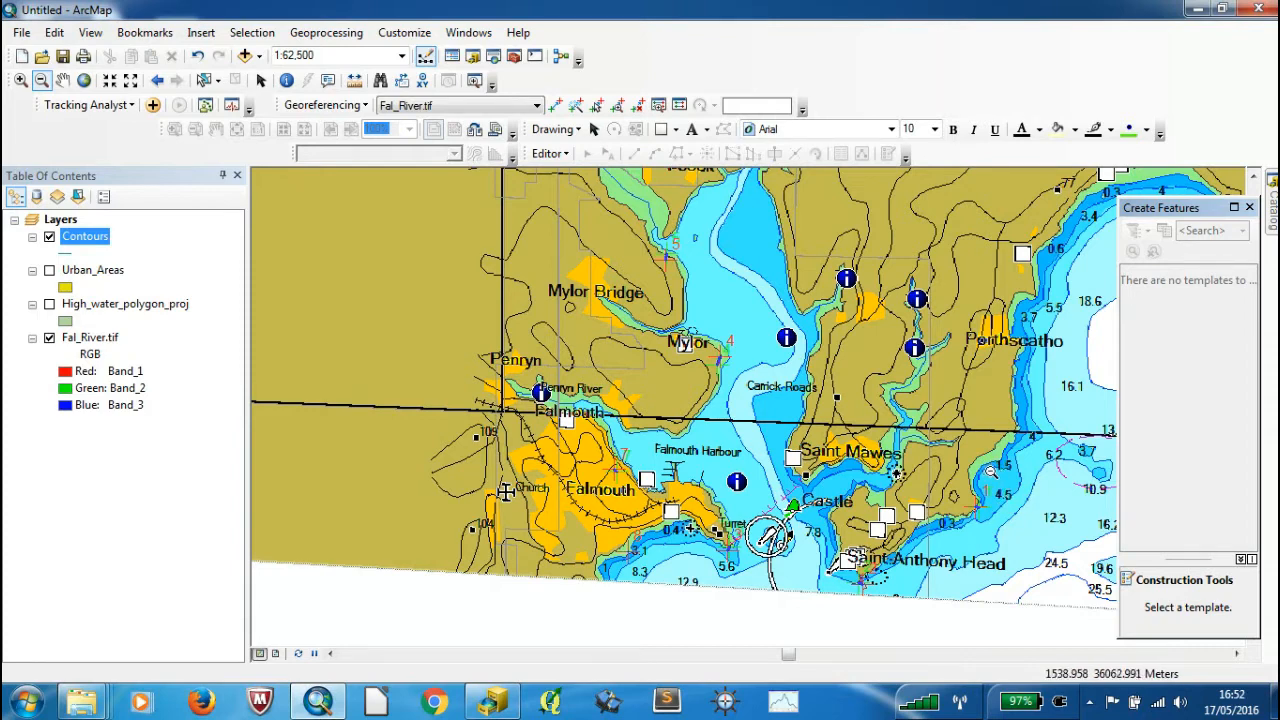
left_click_drag(1176, 207, 1255, 410)
right_click(62, 220)
left_click(104, 220)
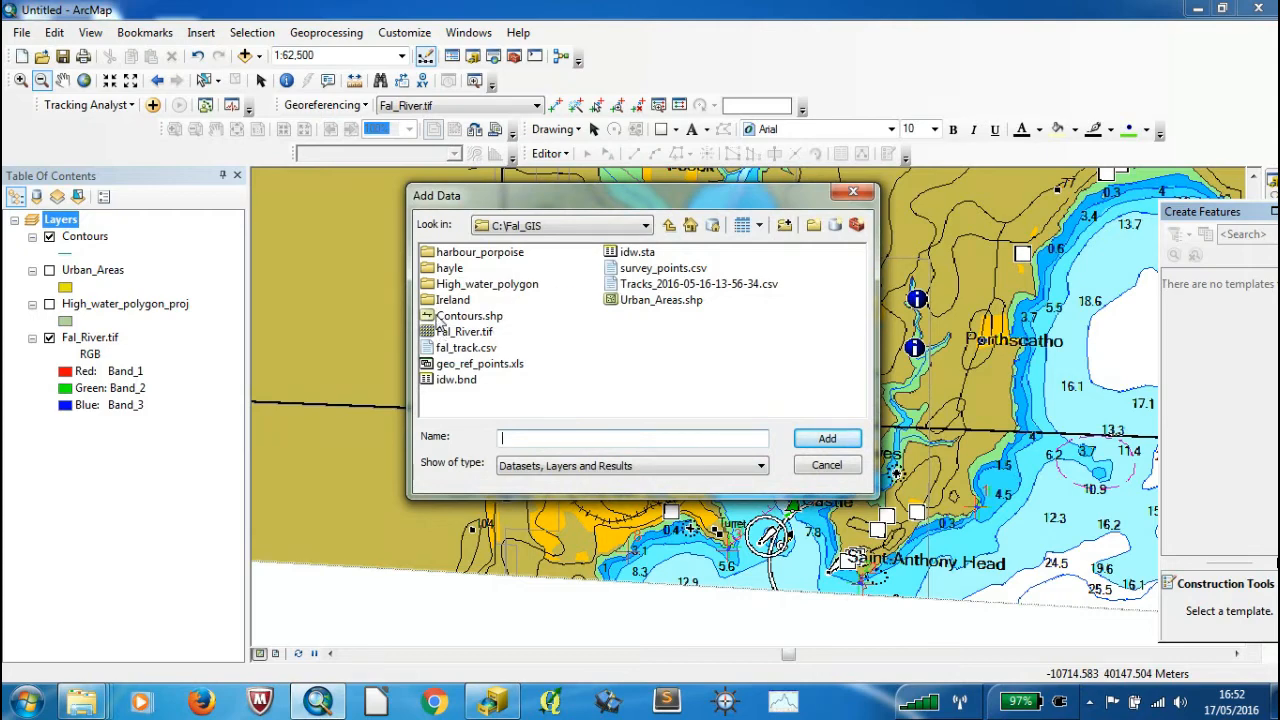
left_click(441, 318)
left_click(815, 441)
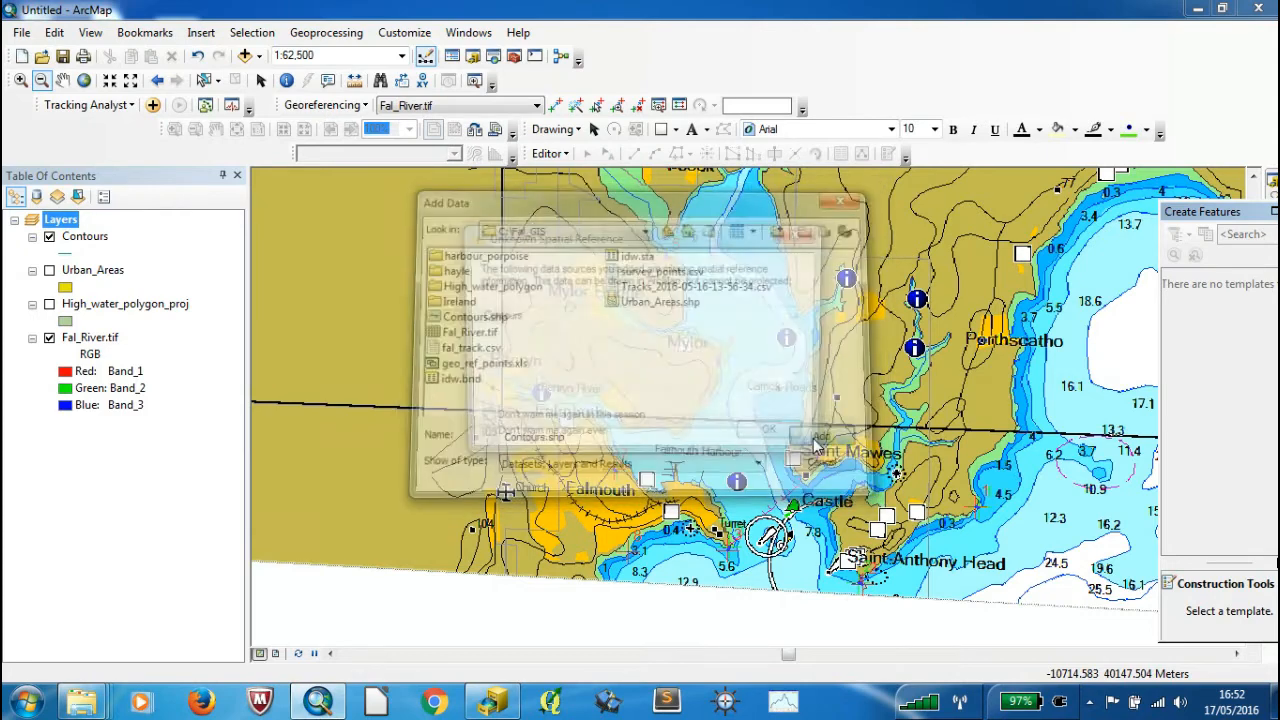
left_click(773, 436)
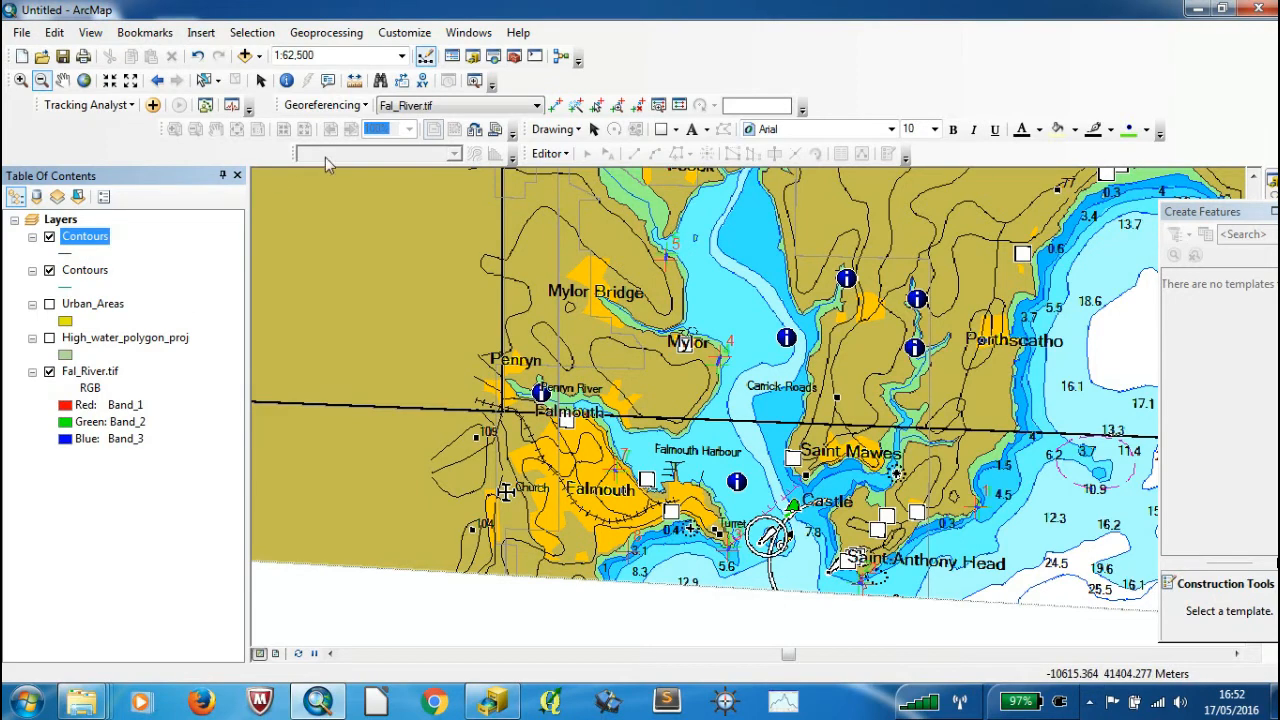
Start an edit session on the topmost Contours layer and dismiss the spatial reference warnings.
left_click(549, 153)
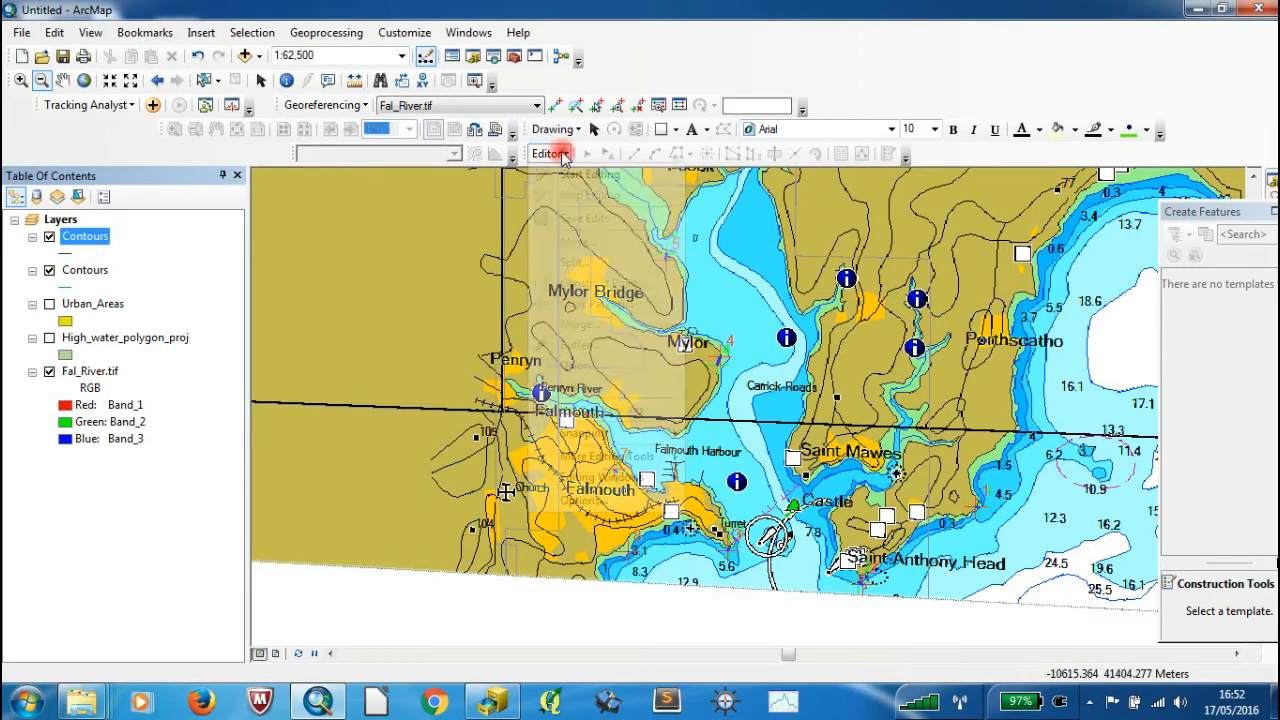
left_click(588, 176)
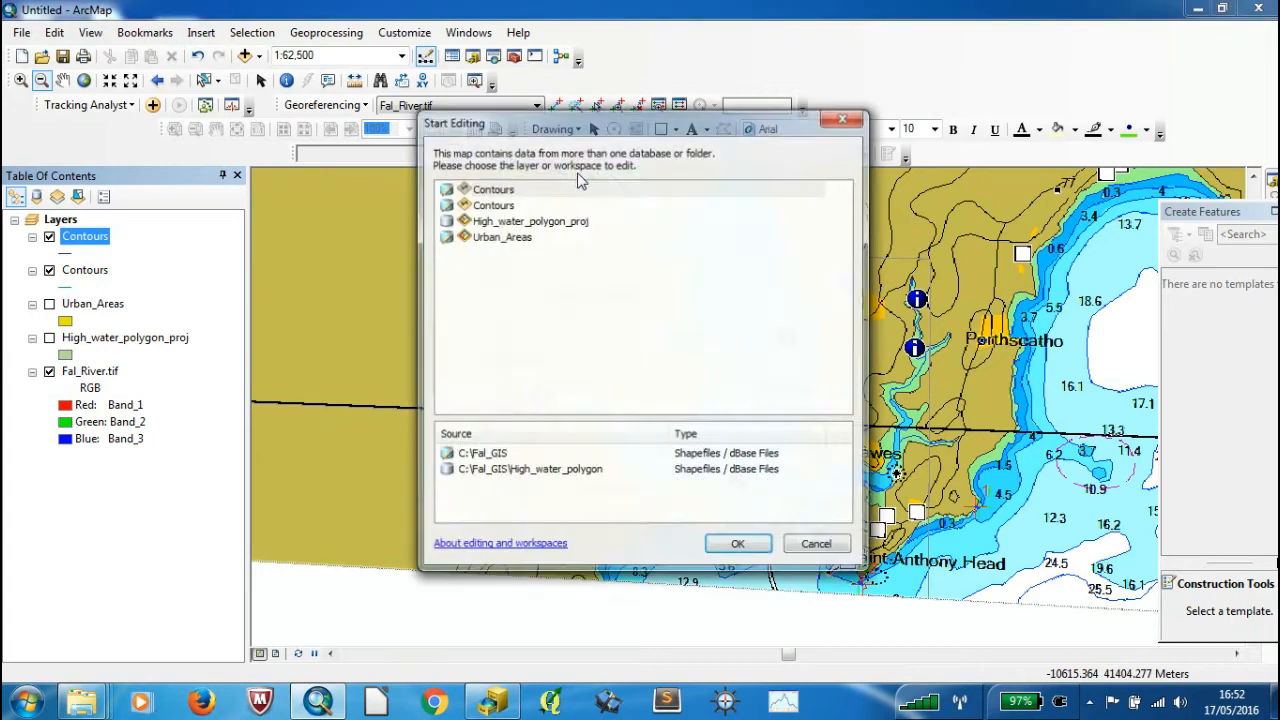
left_click(491, 190)
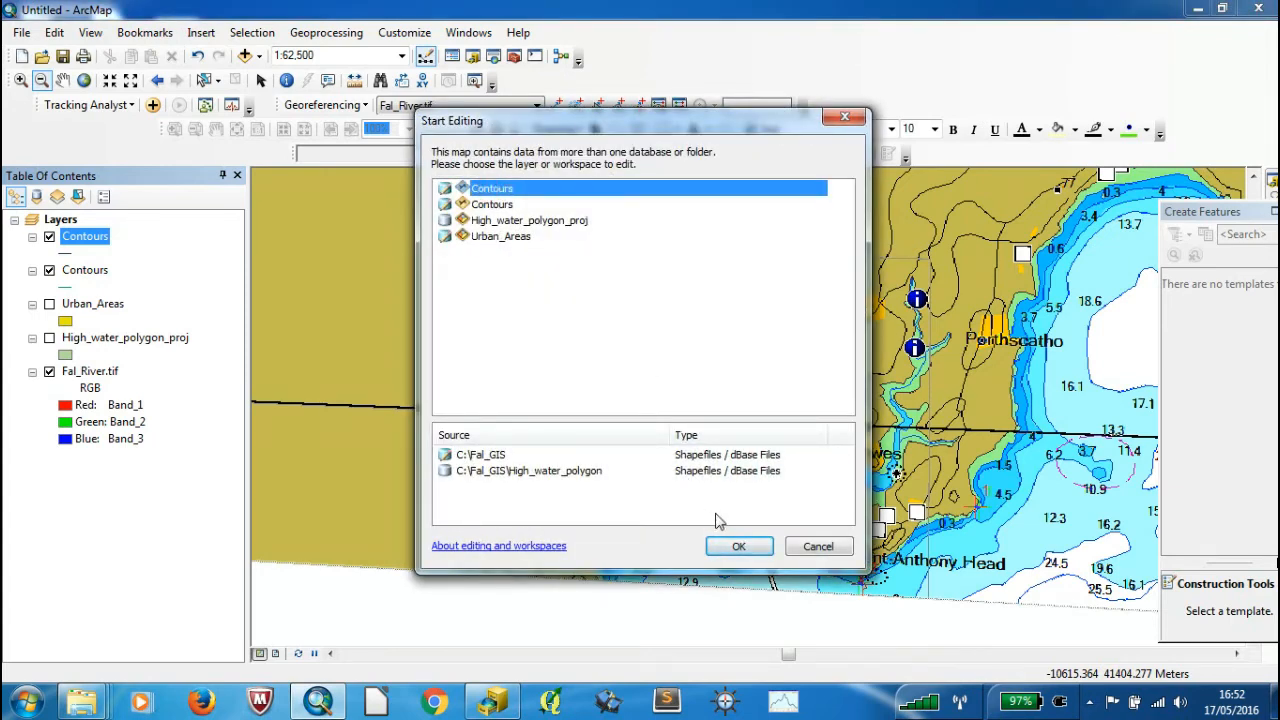
left_click(738, 547)
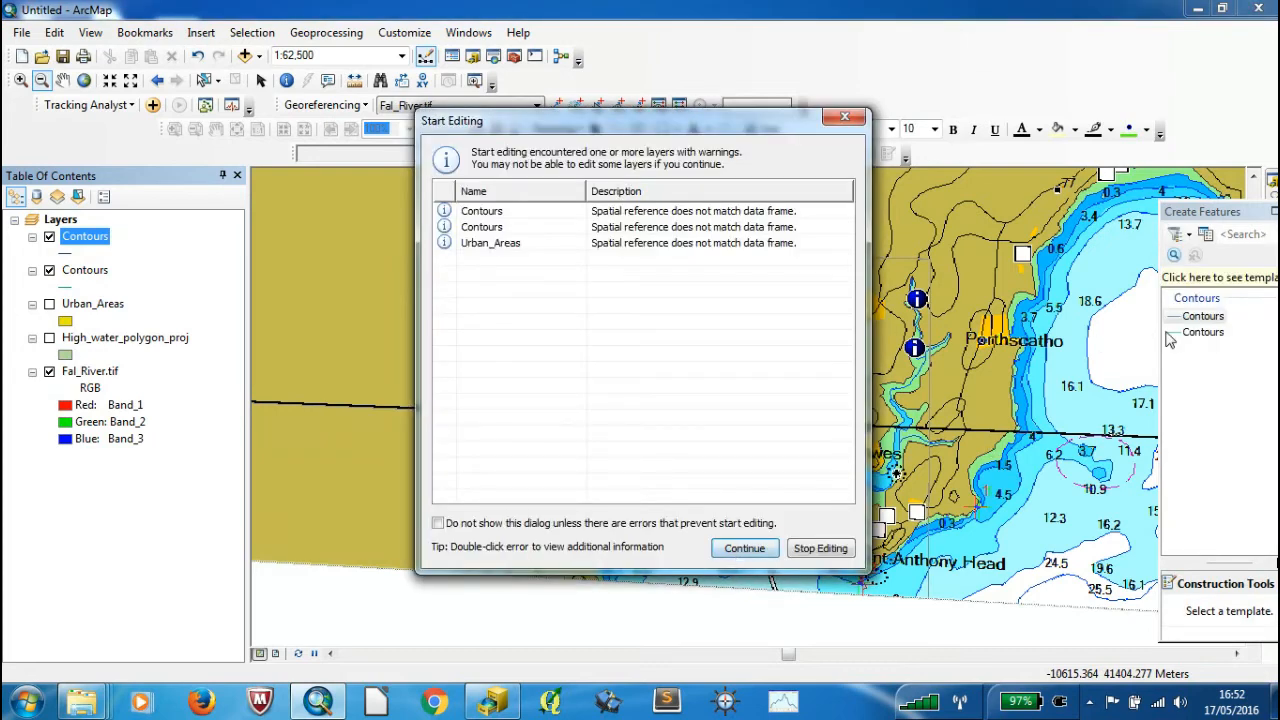
left_click(836, 121)
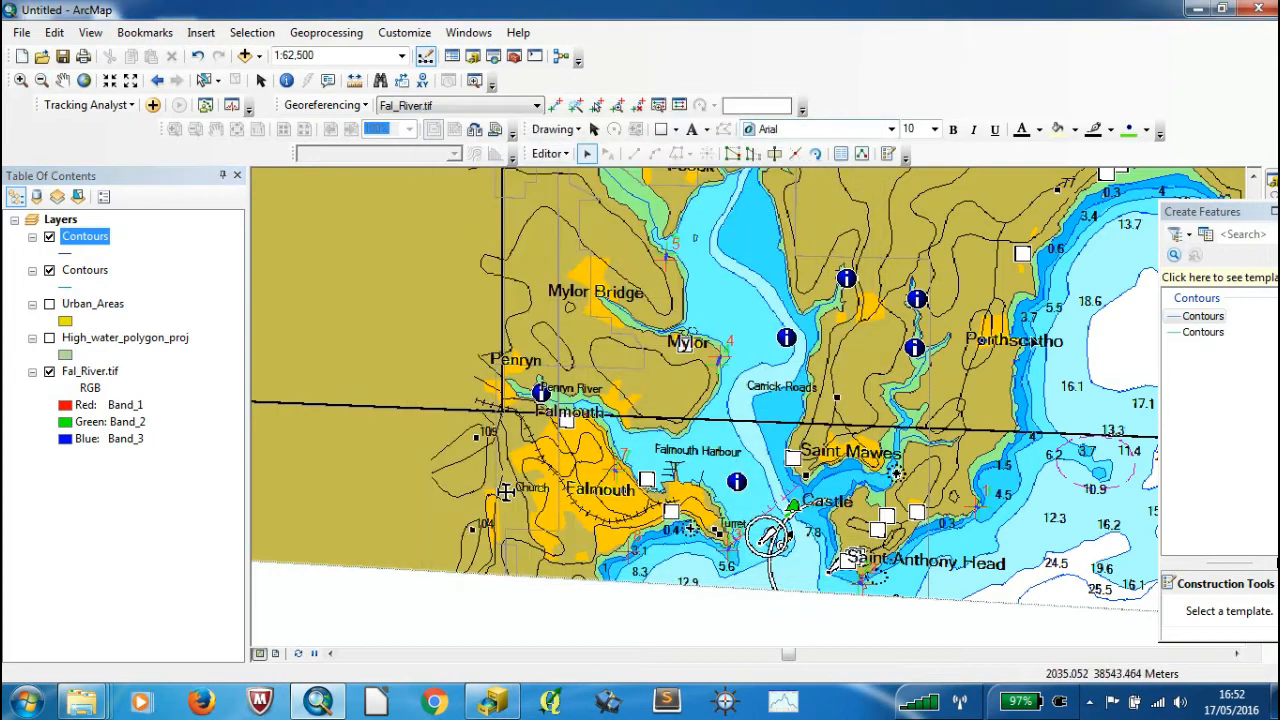
Digitise a Contours line about 2.8 km long along the depth contour south of Falmouth, from the chart's southern edge to the circled symbol near Castle.
double_click(1195, 211)
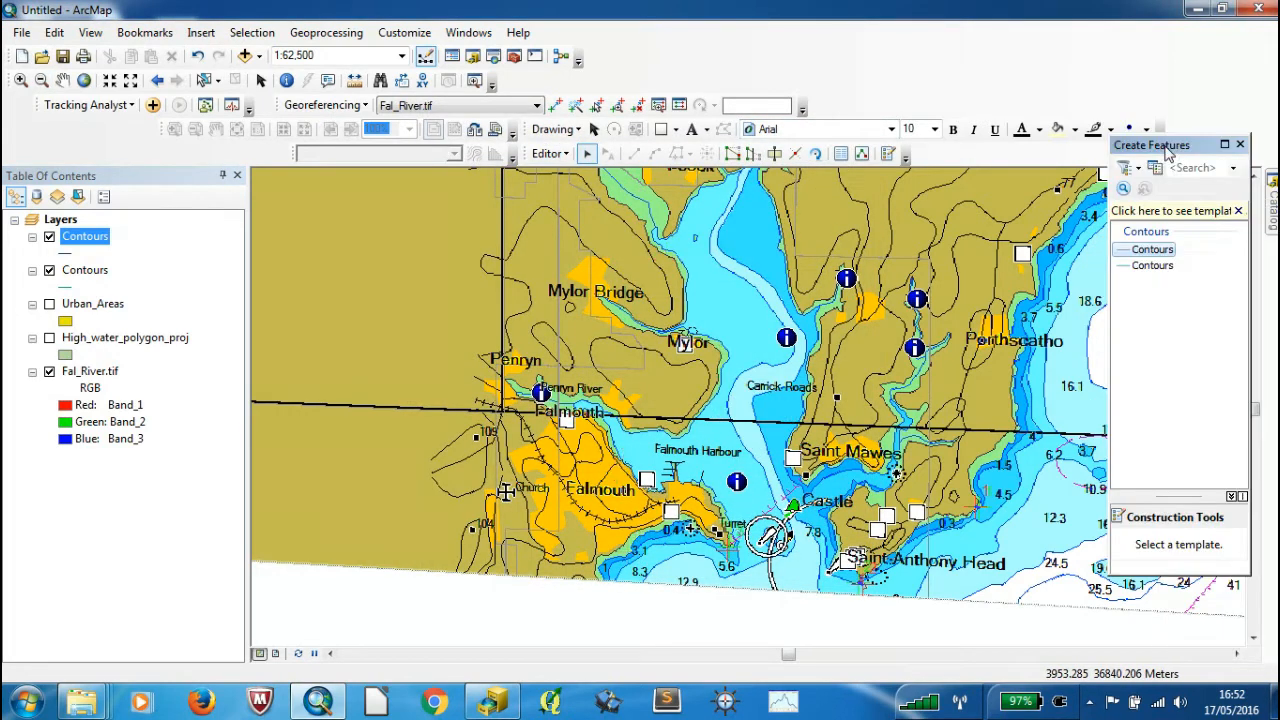
left_click(1153, 250)
left_click(1160, 545)
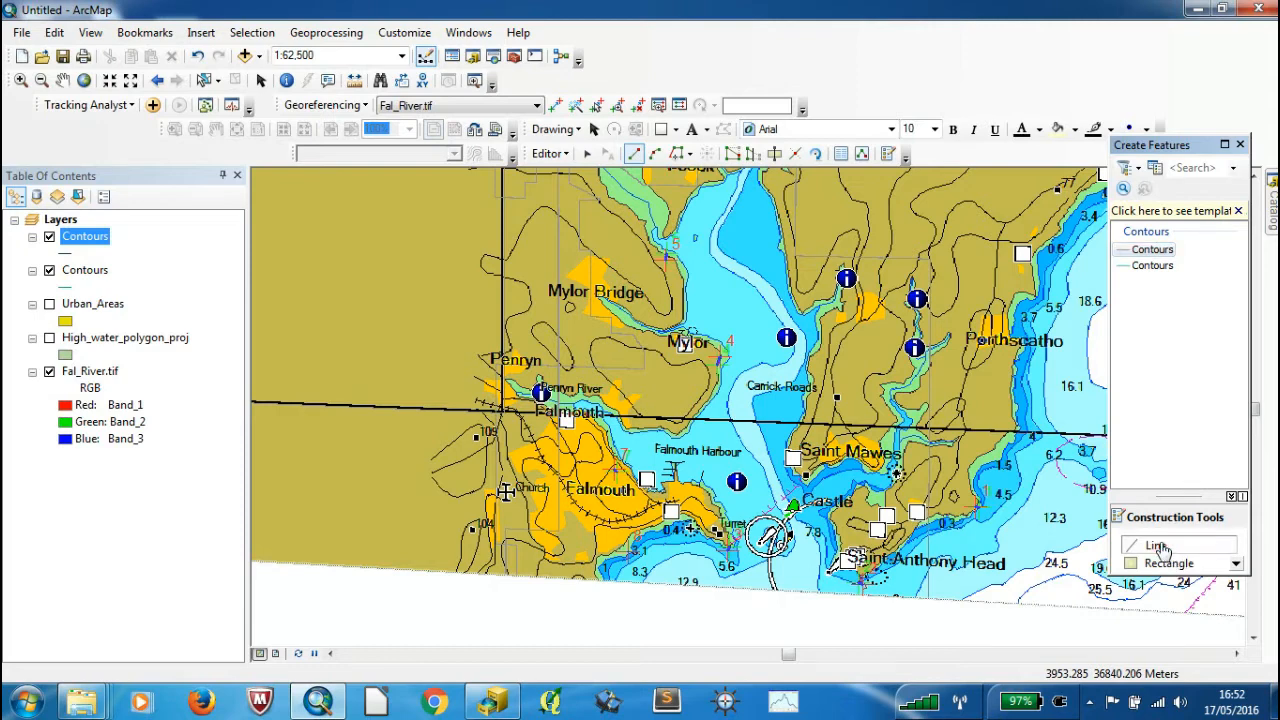
left_click(640, 588)
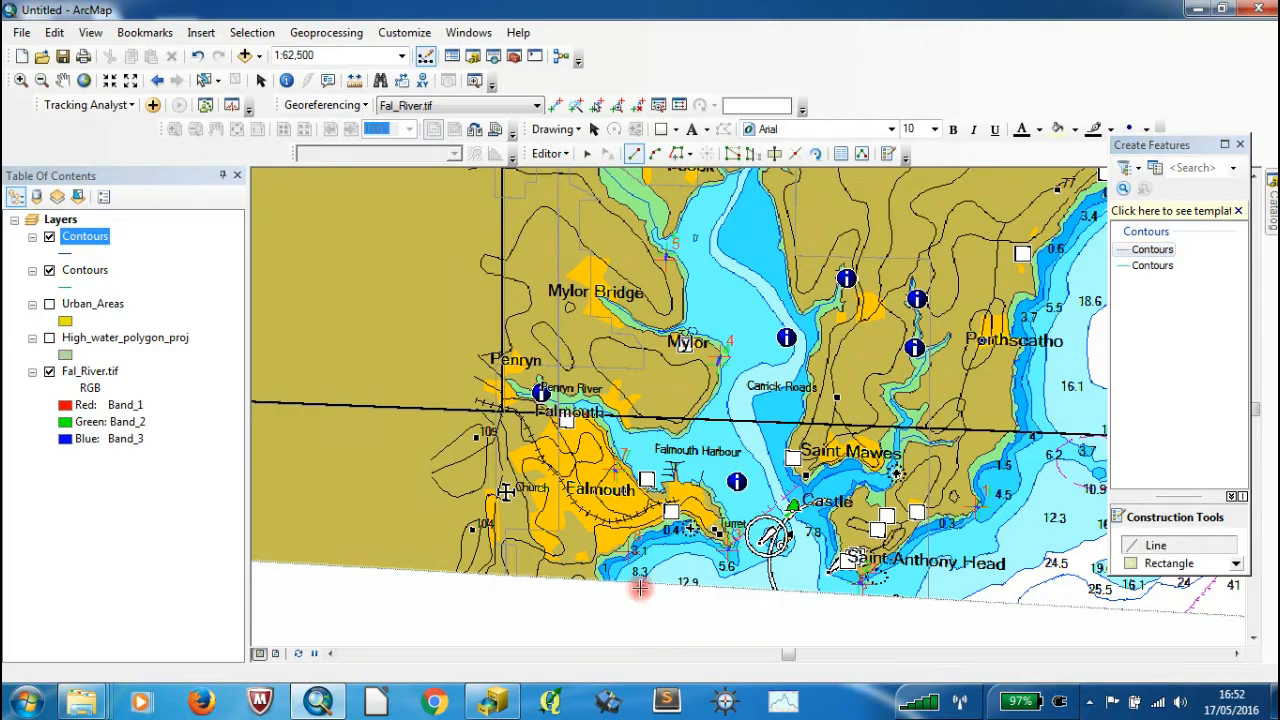
left_click(648, 574)
left_click(656, 568)
left_click(672, 557)
left_click(682, 554)
left_click(693, 555)
left_click(710, 559)
left_click(718, 566)
left_click(719, 576)
left_click(731, 577)
left_click(746, 567)
left_click(769, 560)
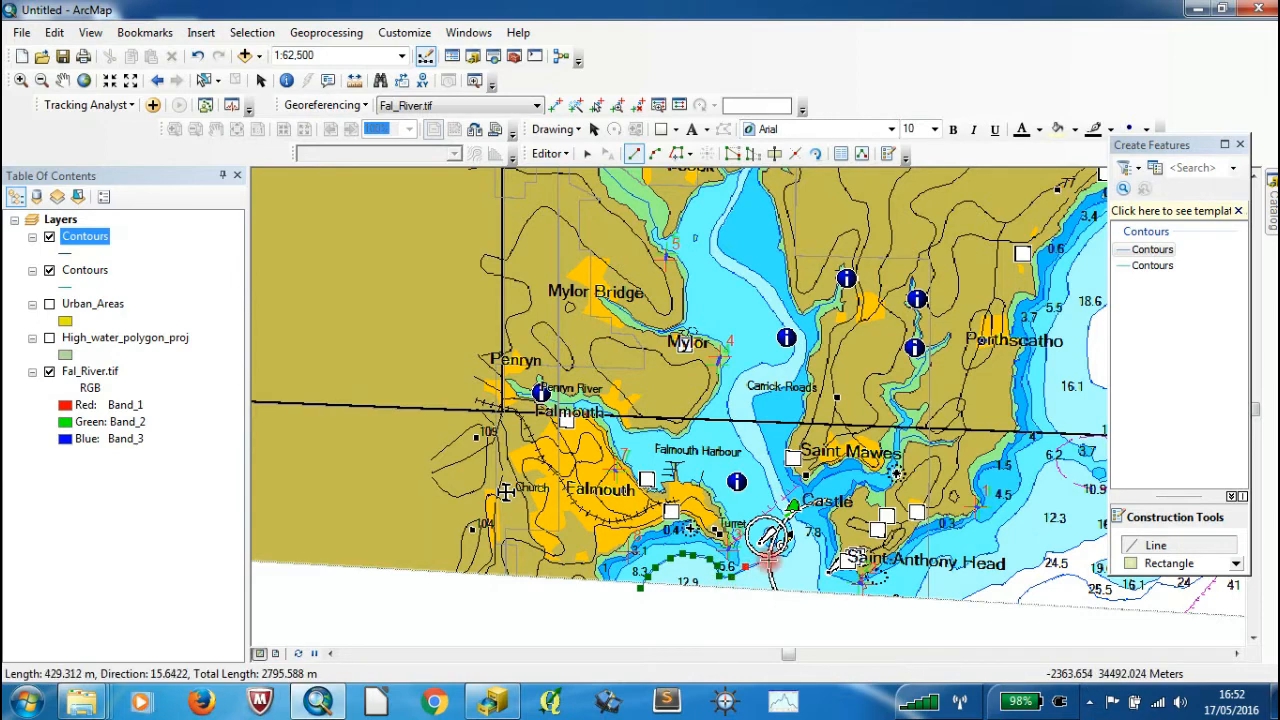
left_click(778, 557)
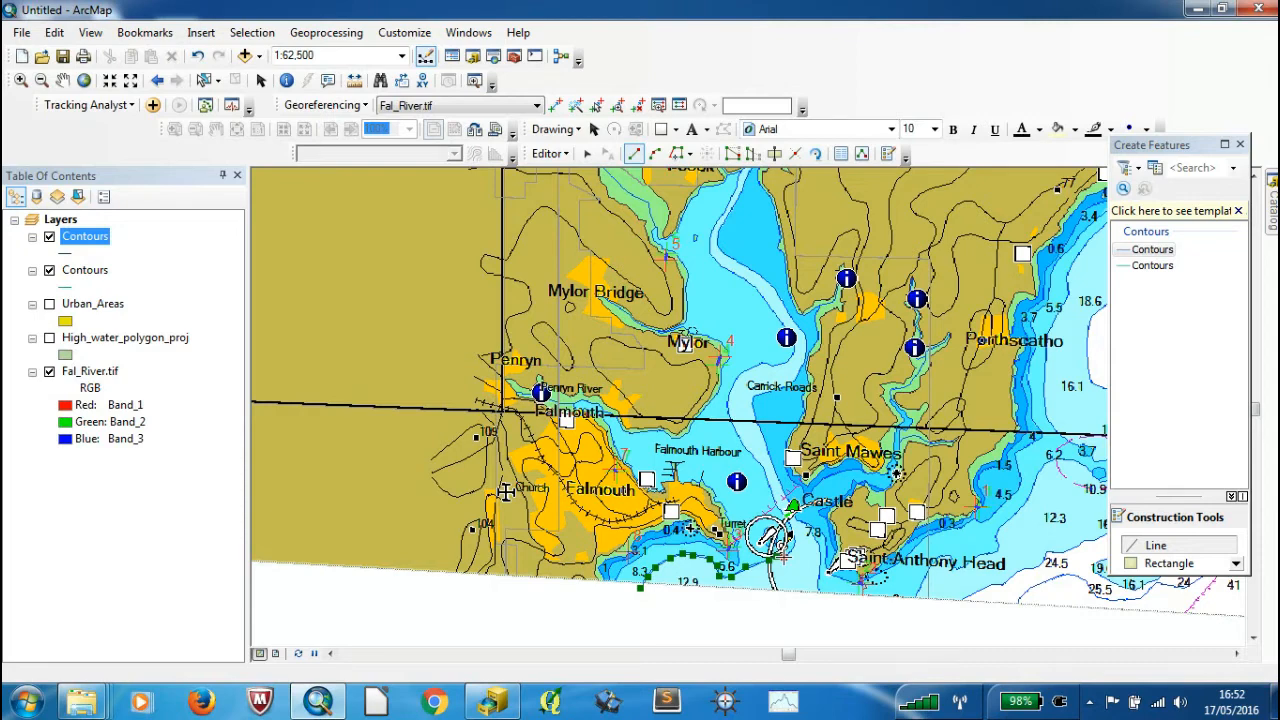
left_click(1089, 703)
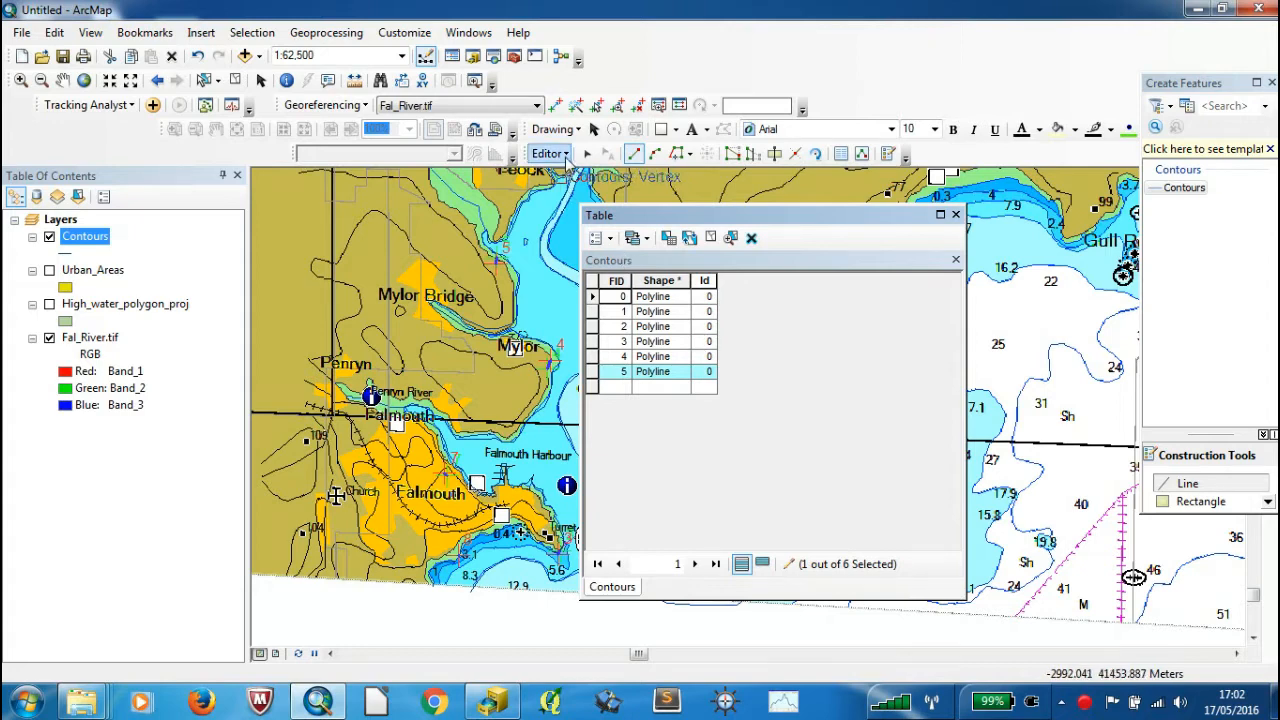
Save the edits to the Contours layer and stop the edit session.
left_click(566, 157)
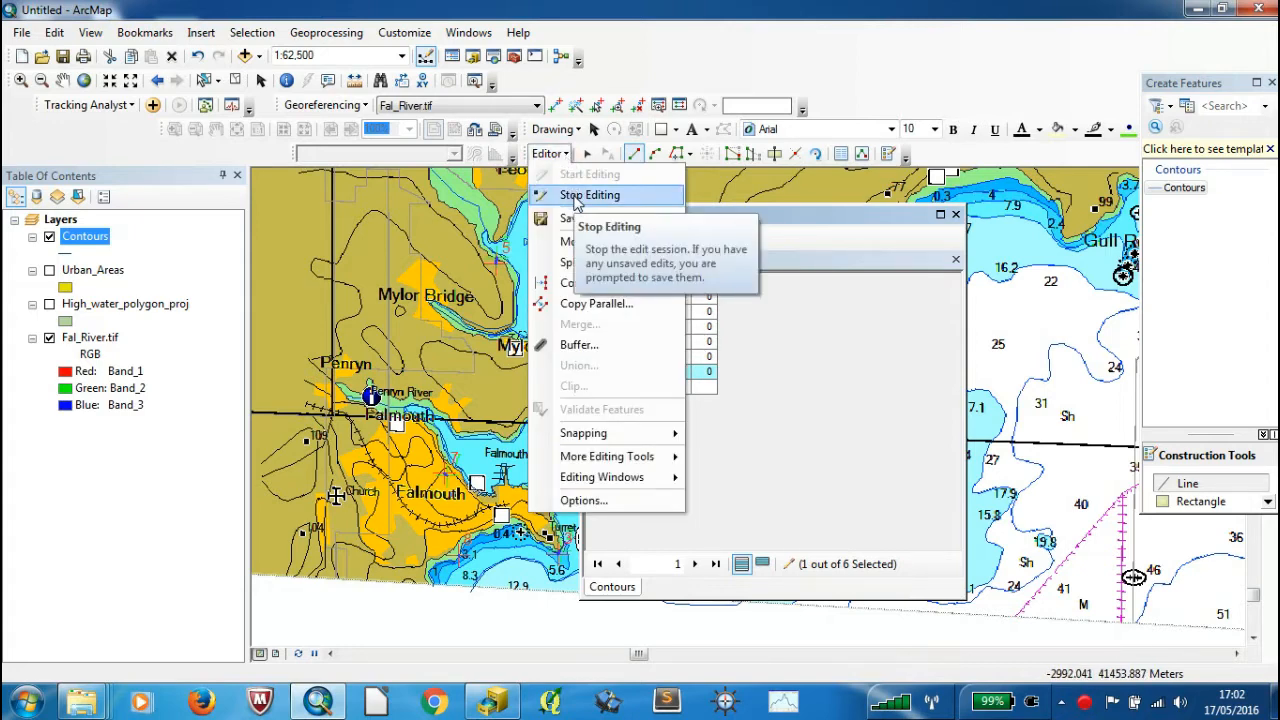
left_click(578, 217)
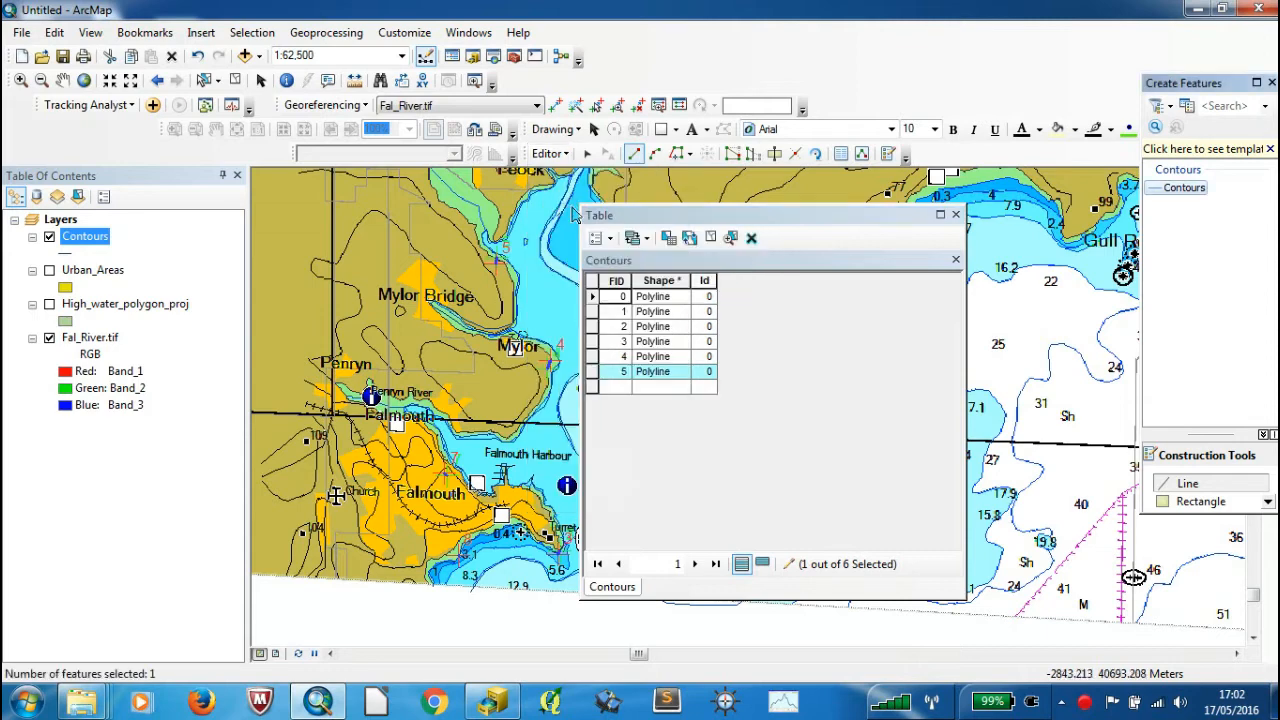
left_click(558, 157)
left_click(575, 195)
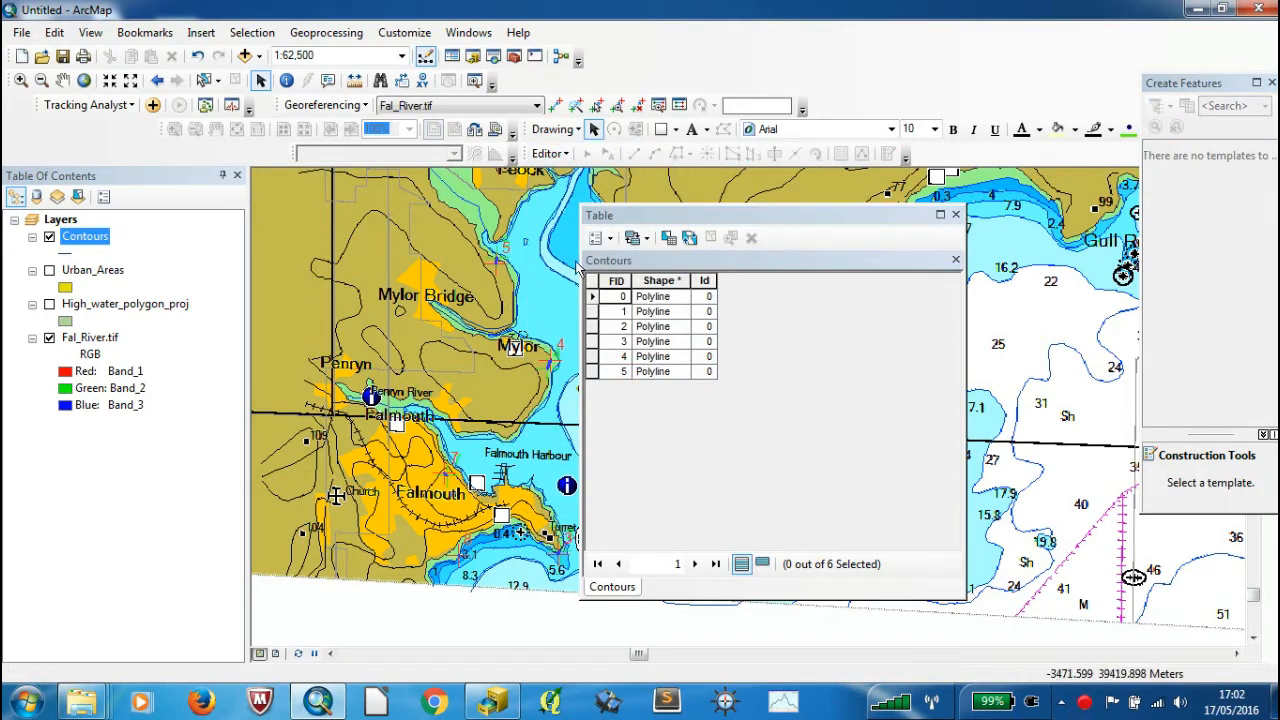
Add a Short Integer field named Depth with precision 1 to the Contours attribute table.
left_click(610, 239)
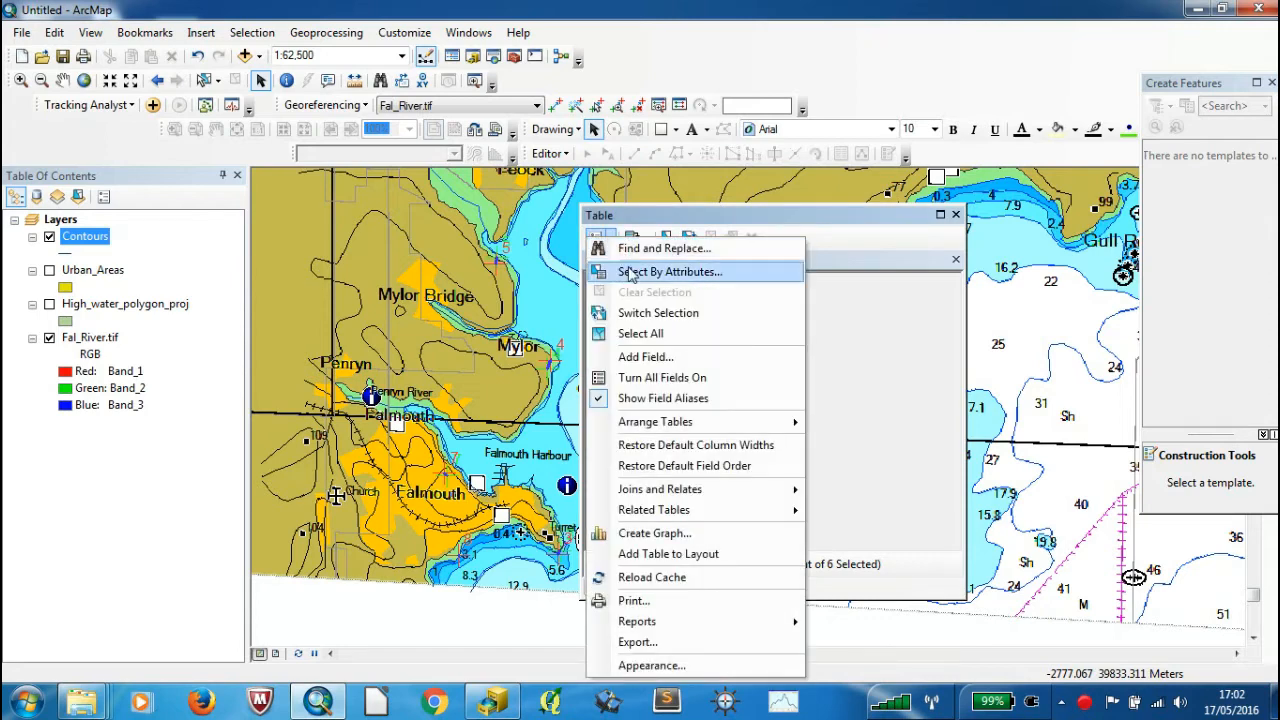
left_click(652, 360)
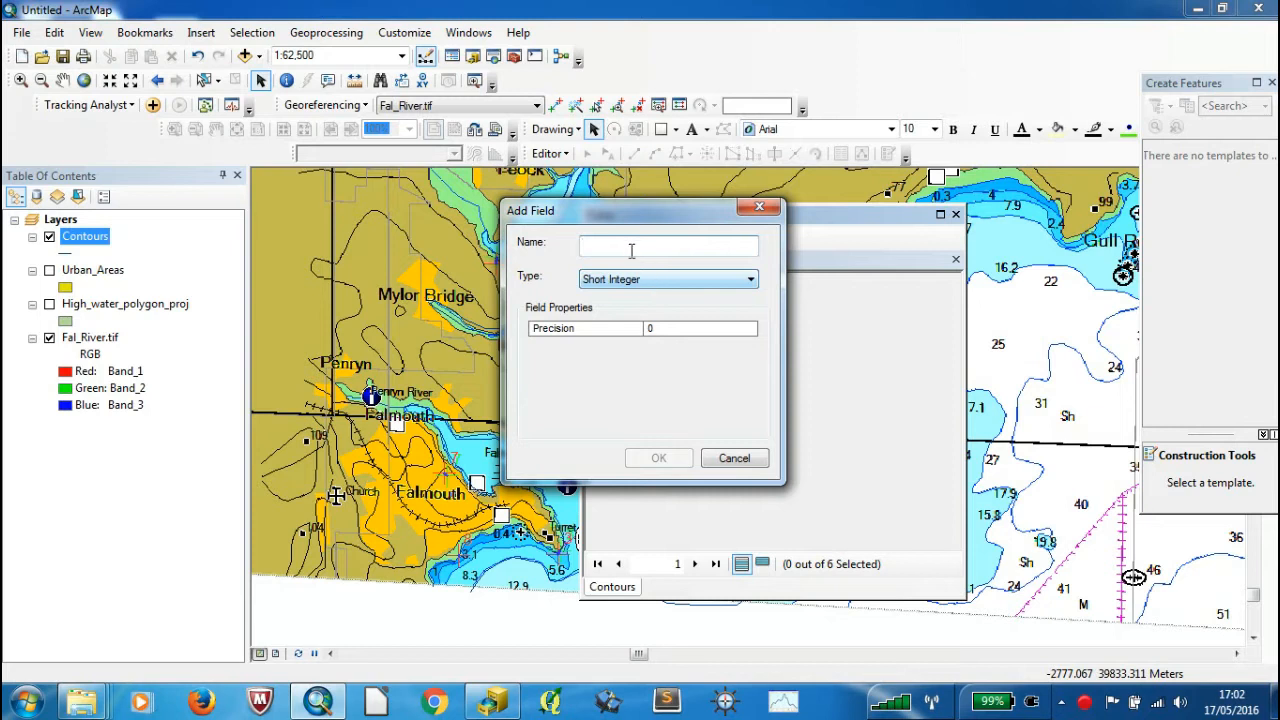
type("Depth")
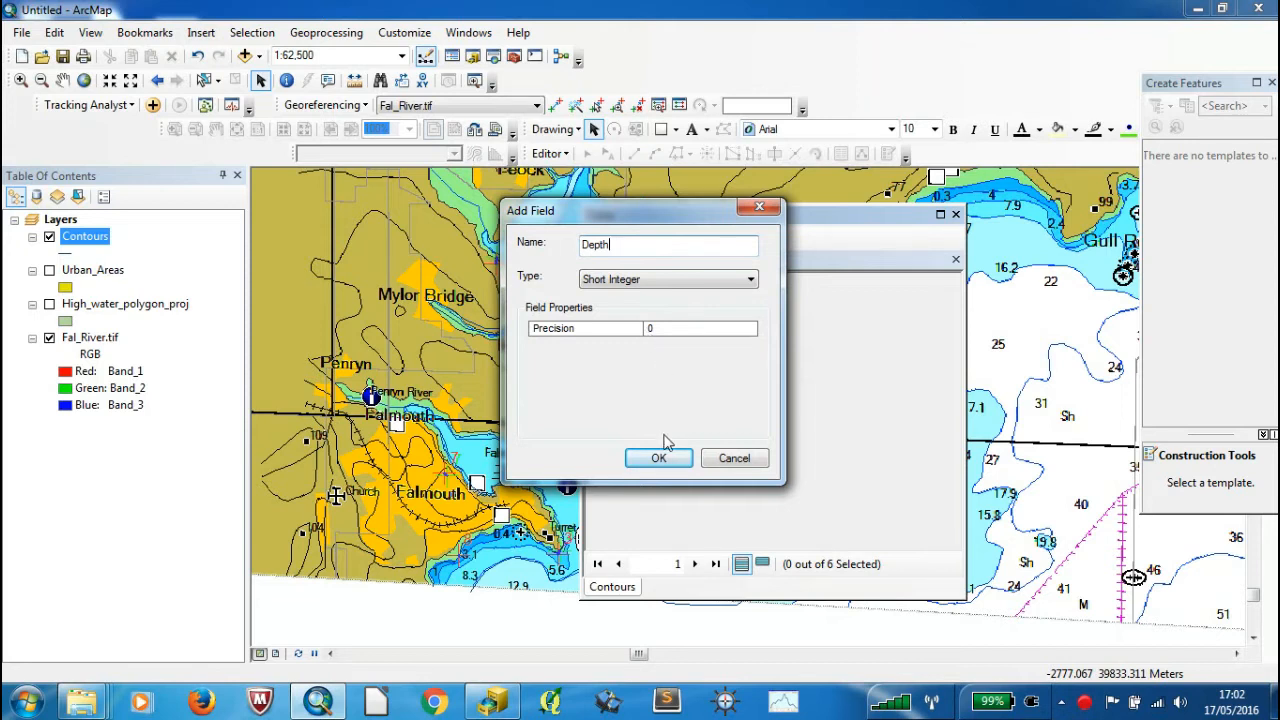
left_click(667, 334)
type("1")
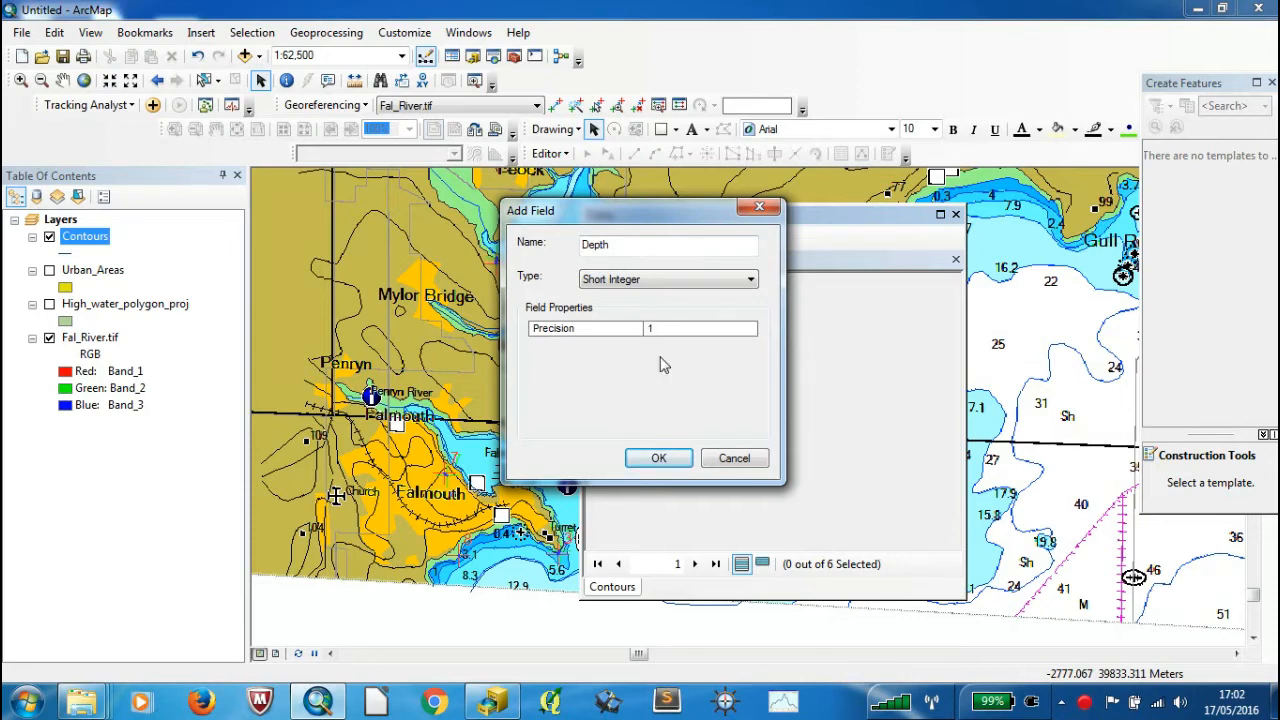
left_click(658, 457)
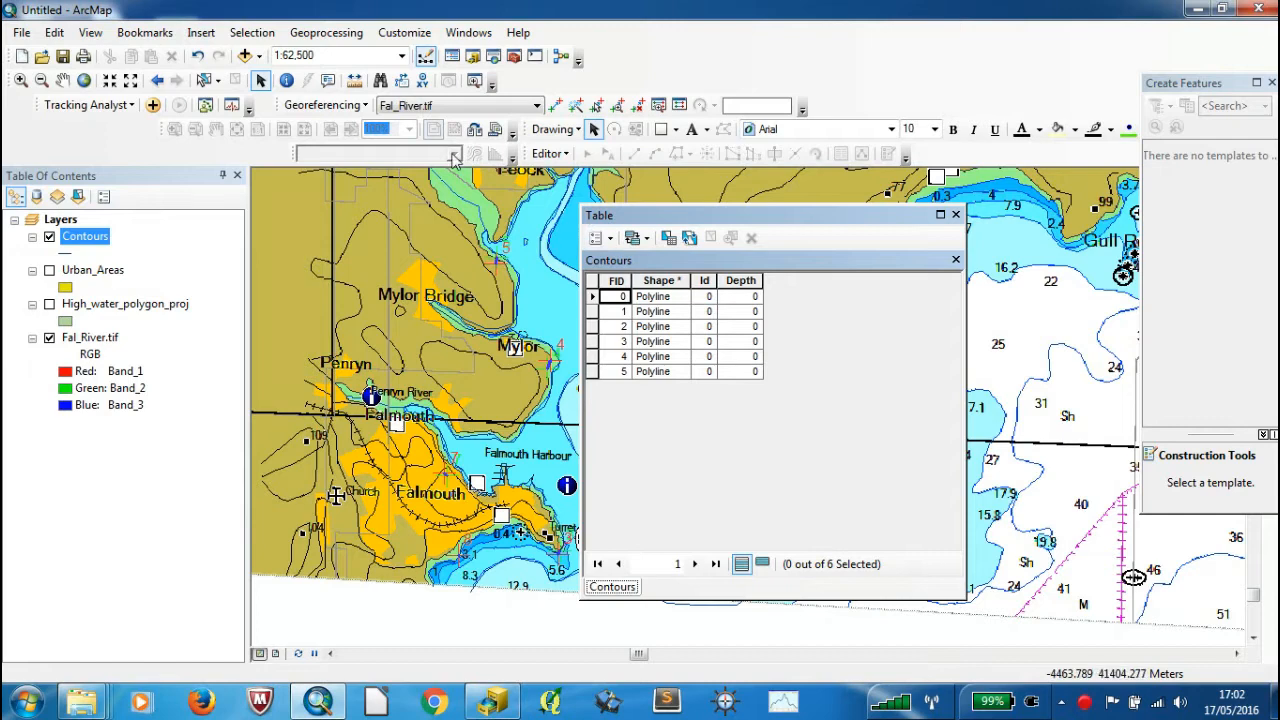
Start an edit session on the Contours layer and continue past the spatial reference warnings.
left_click(368, 105)
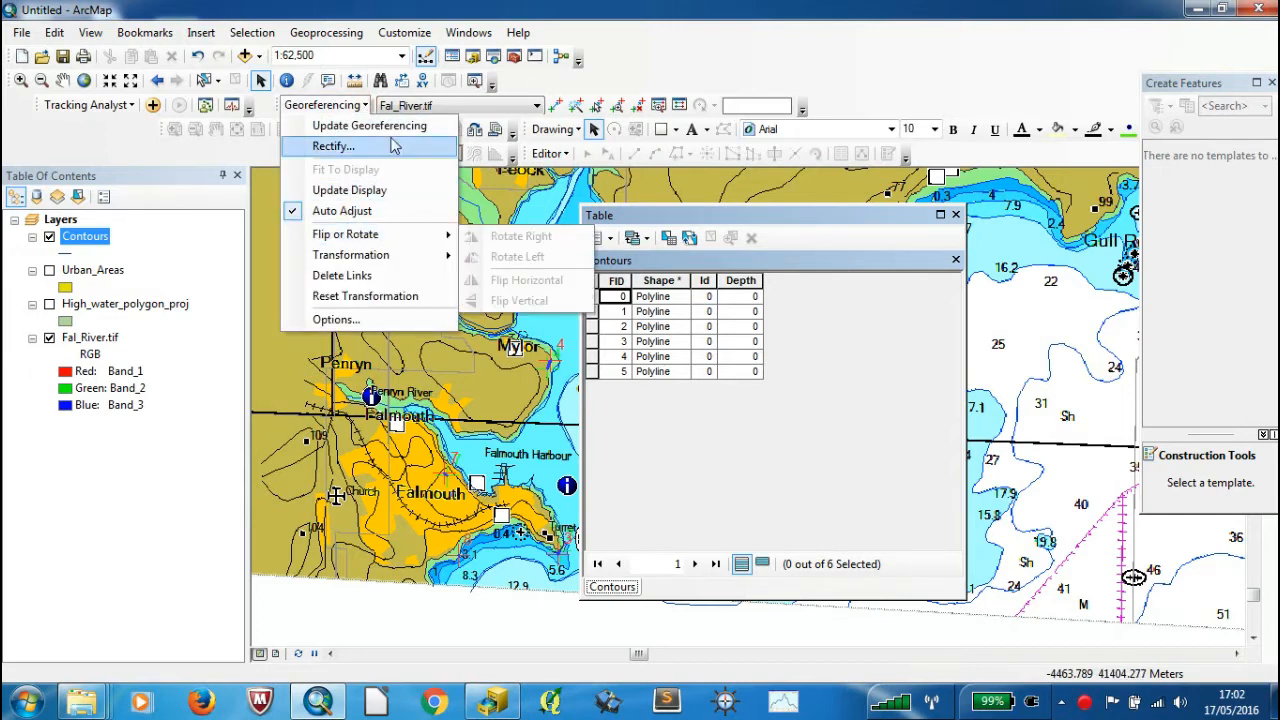
left_click(548, 153)
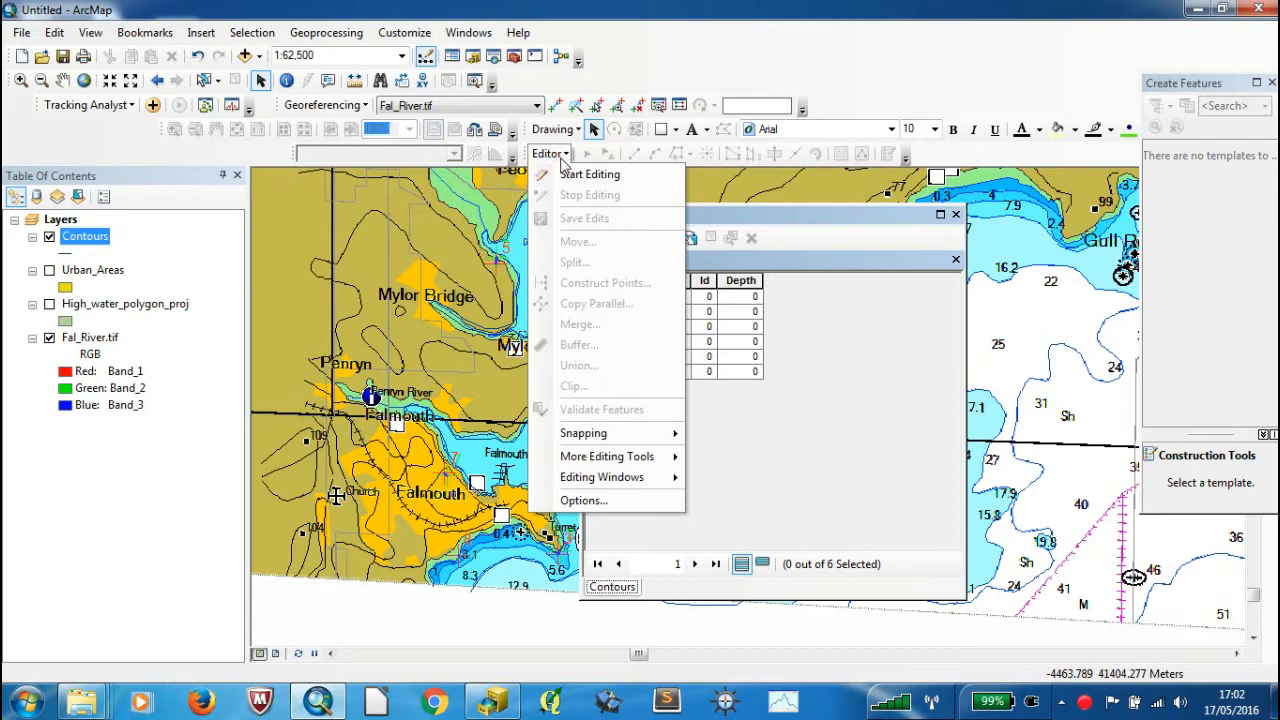
left_click(552, 171)
left_click(748, 540)
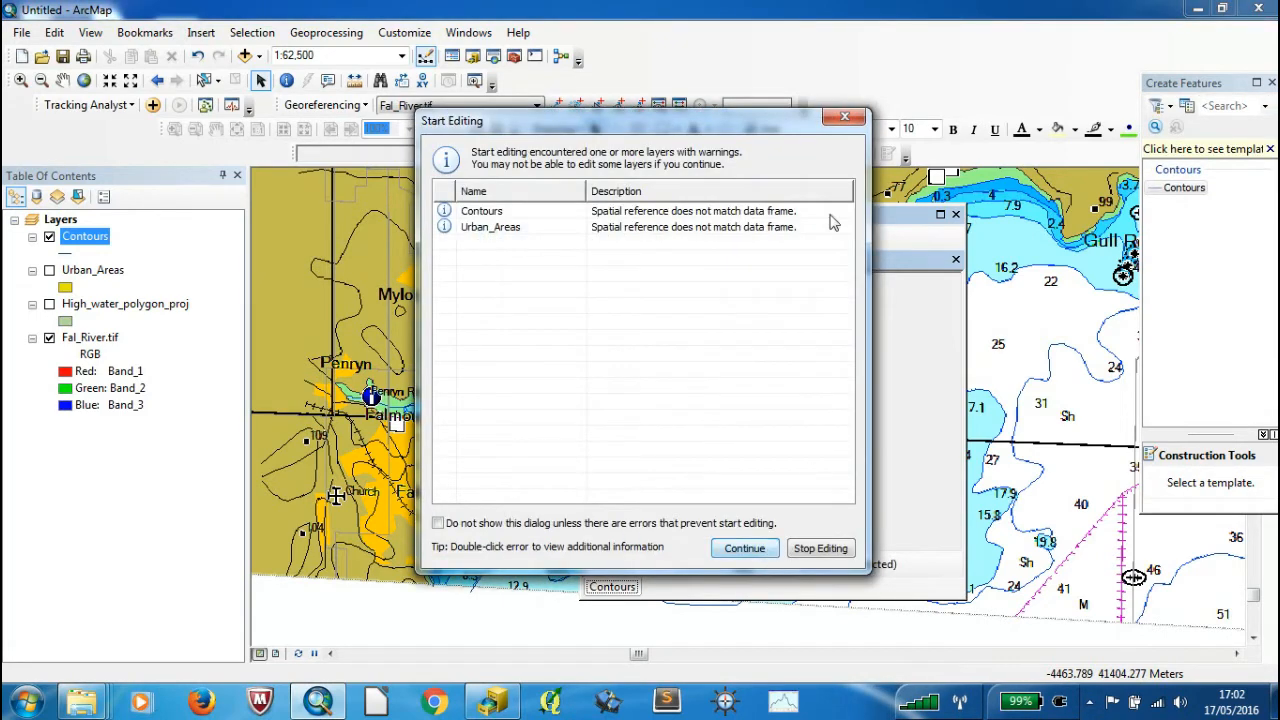
left_click(756, 546)
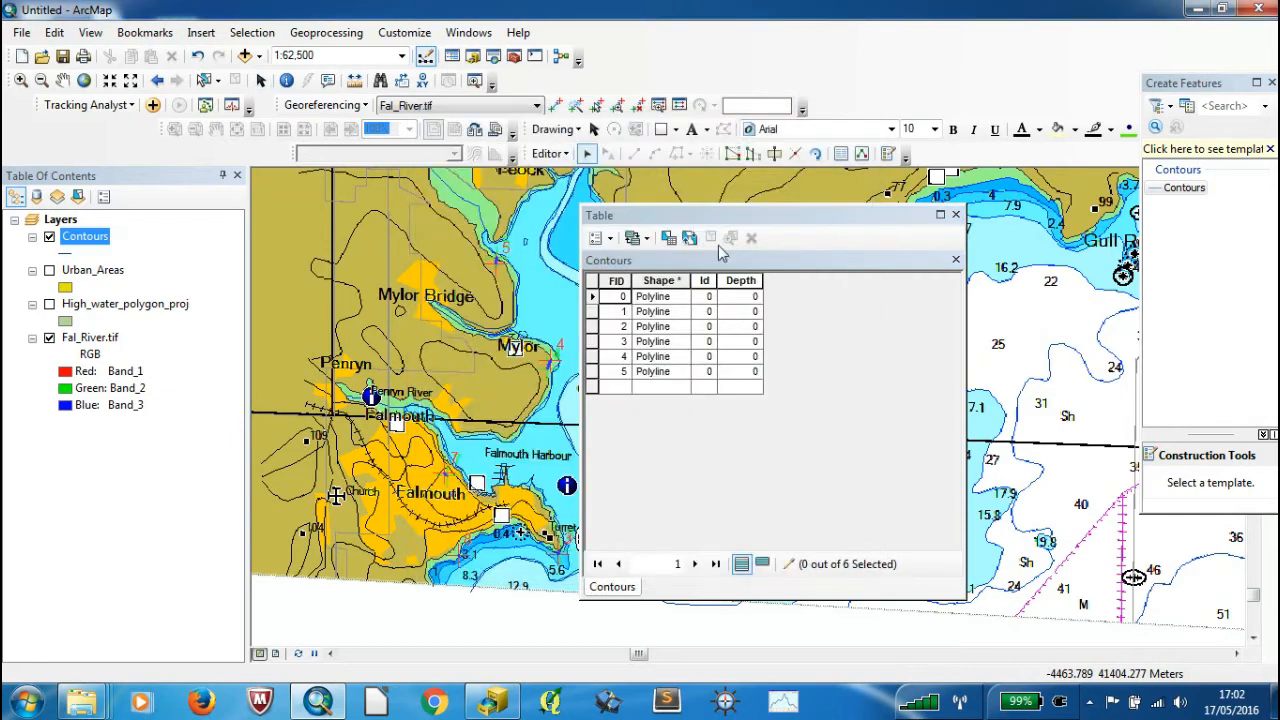
Try to enter a Depth of 10 for the first polyline (FID 0) in the Contours table.
left_click(738, 297)
left_click(738, 297)
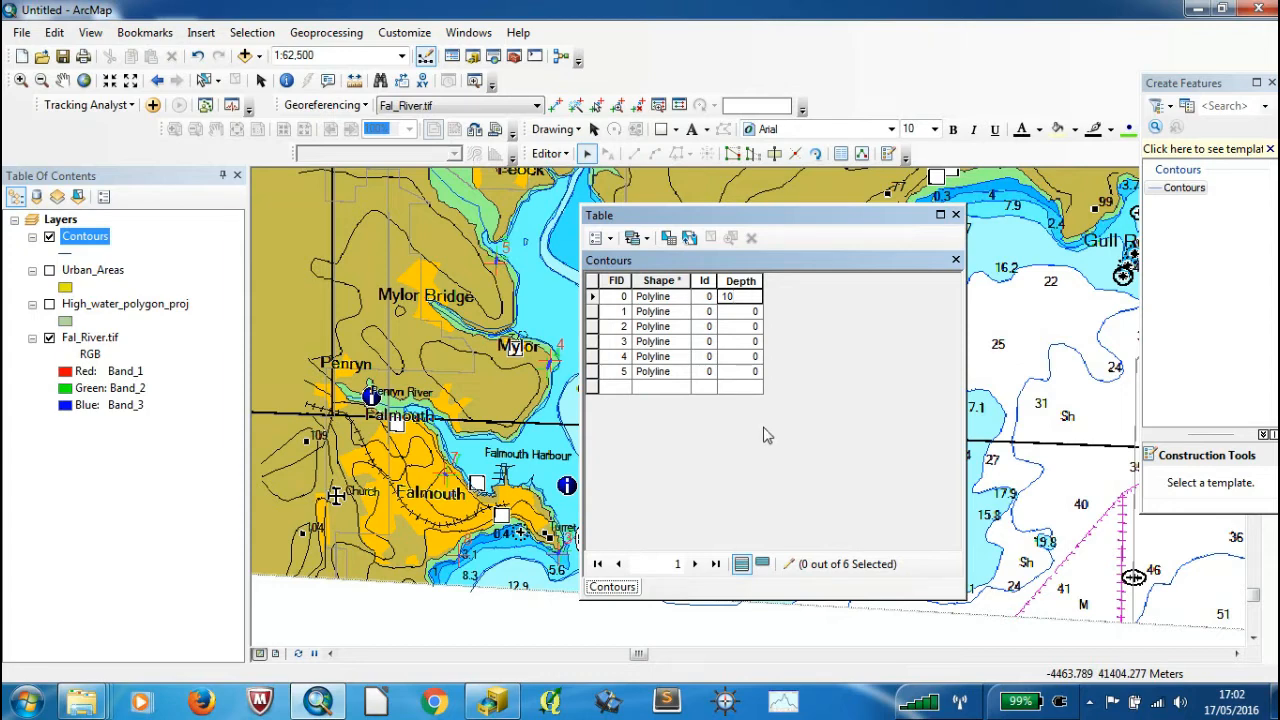
key("Return")
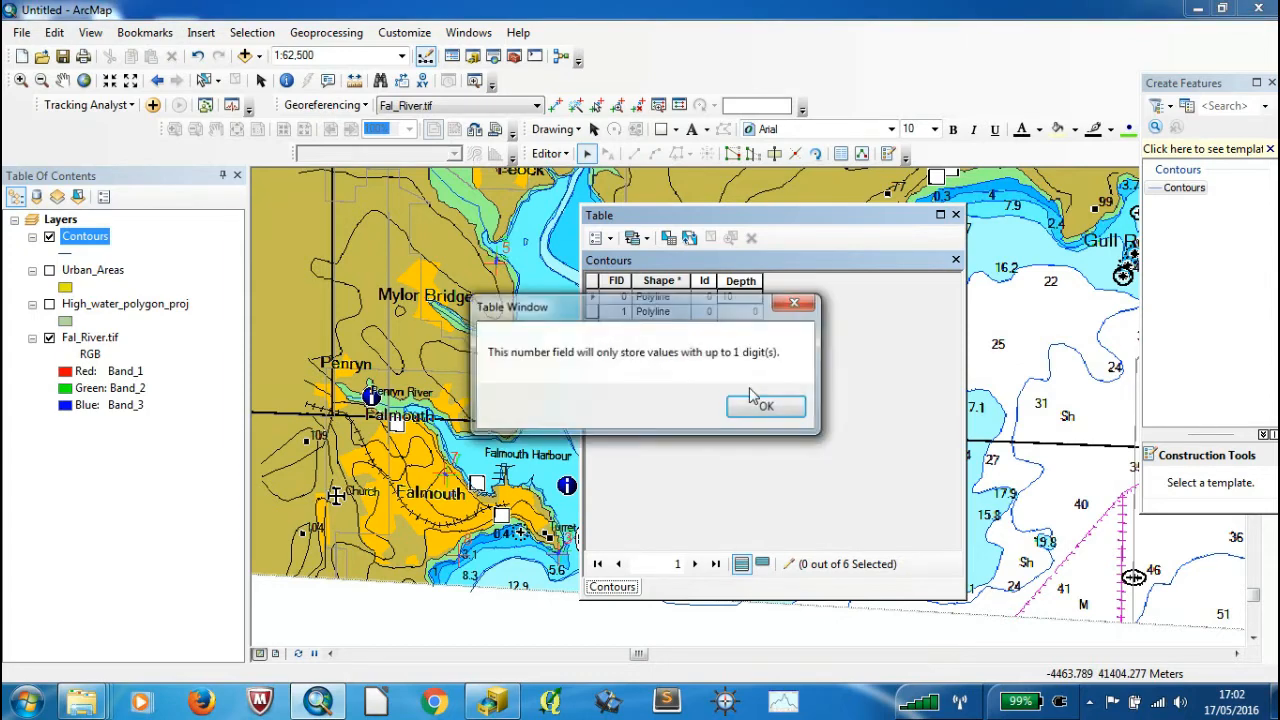
left_click(758, 405)
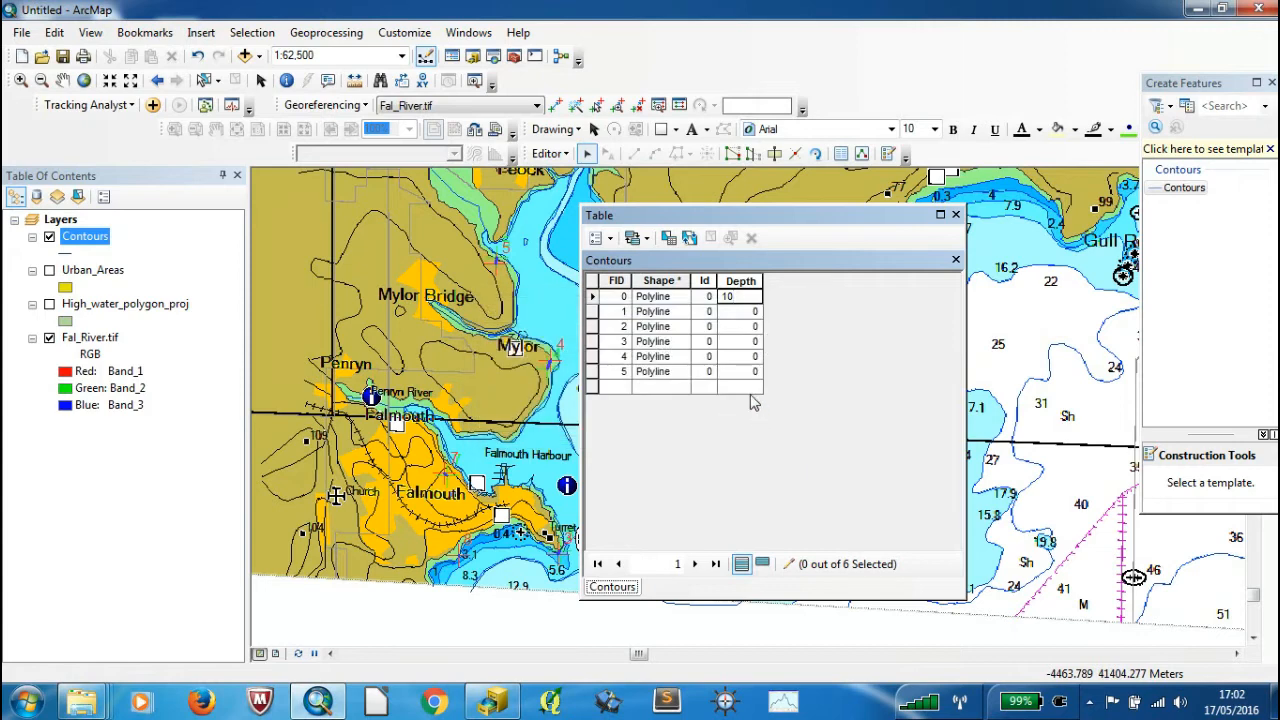
left_click(748, 389)
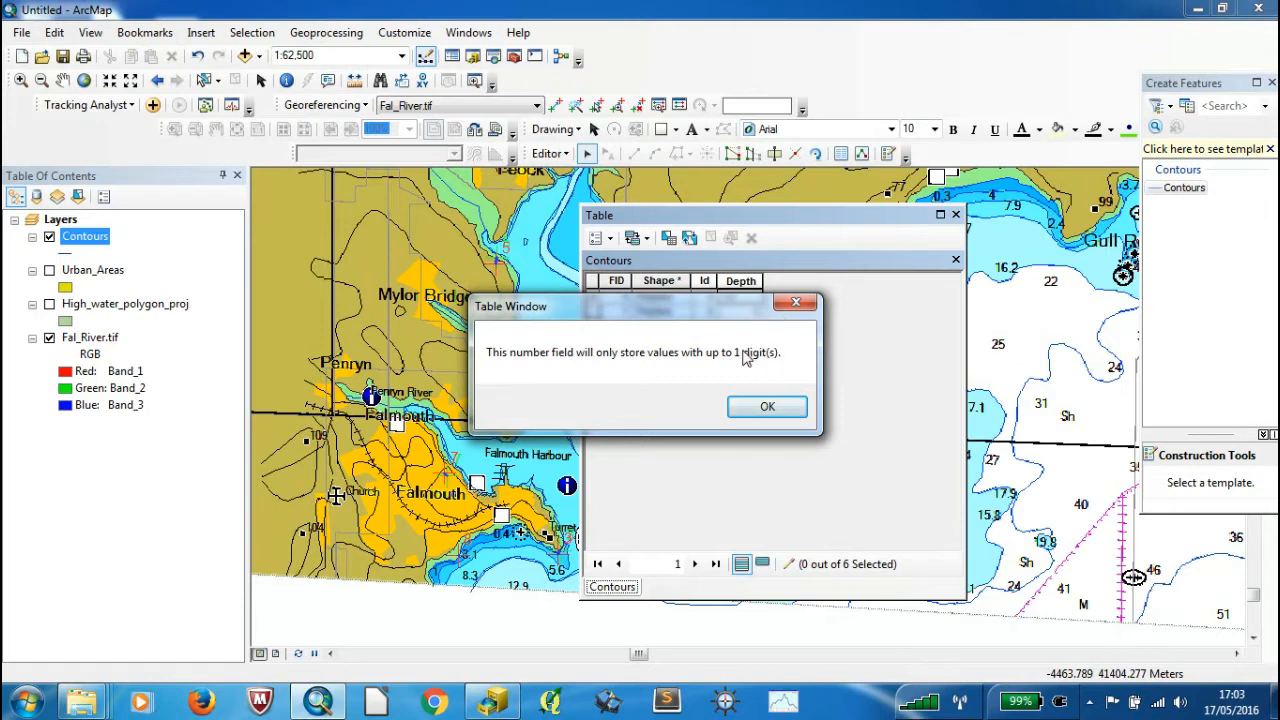
left_click(791, 304)
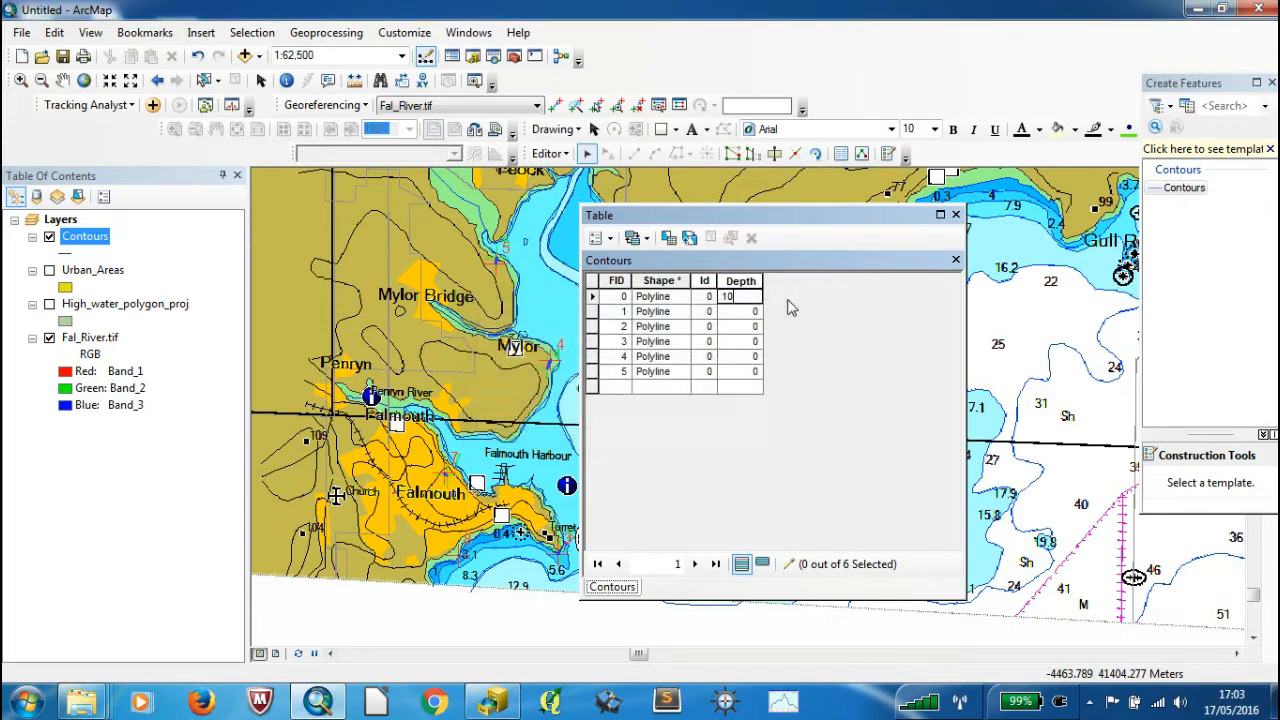
left_click(741, 284)
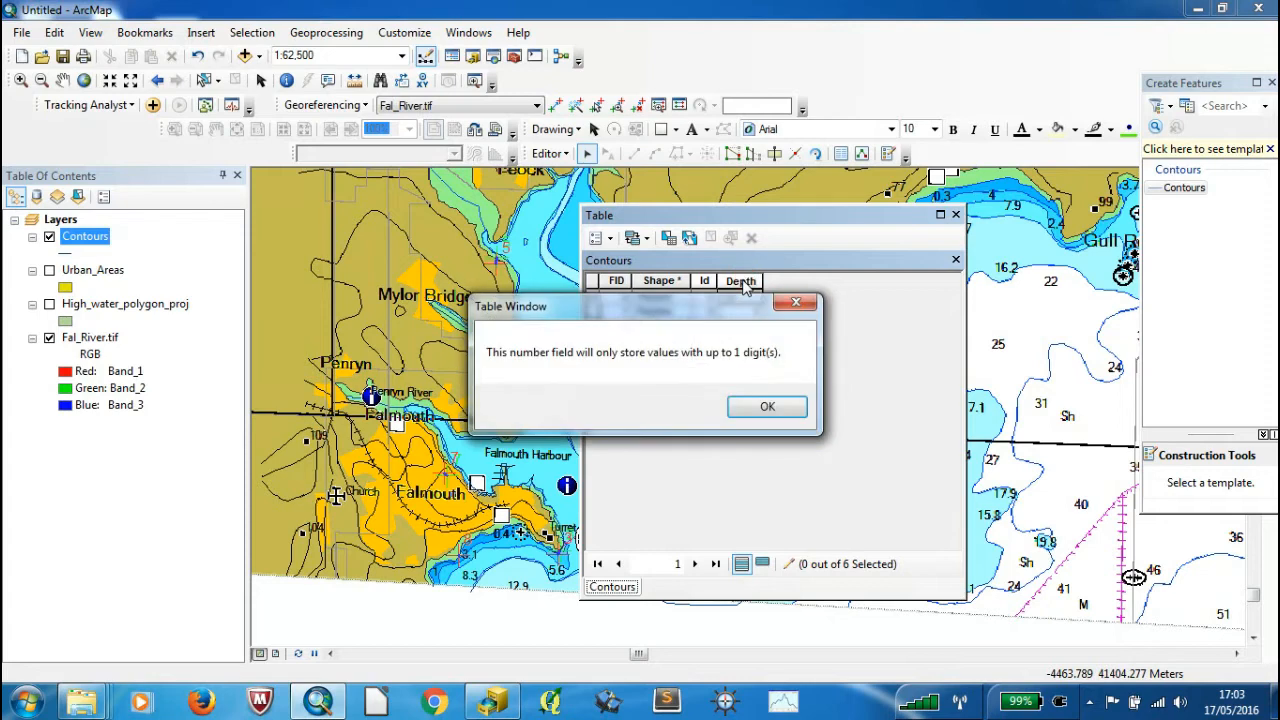
left_click(767, 406)
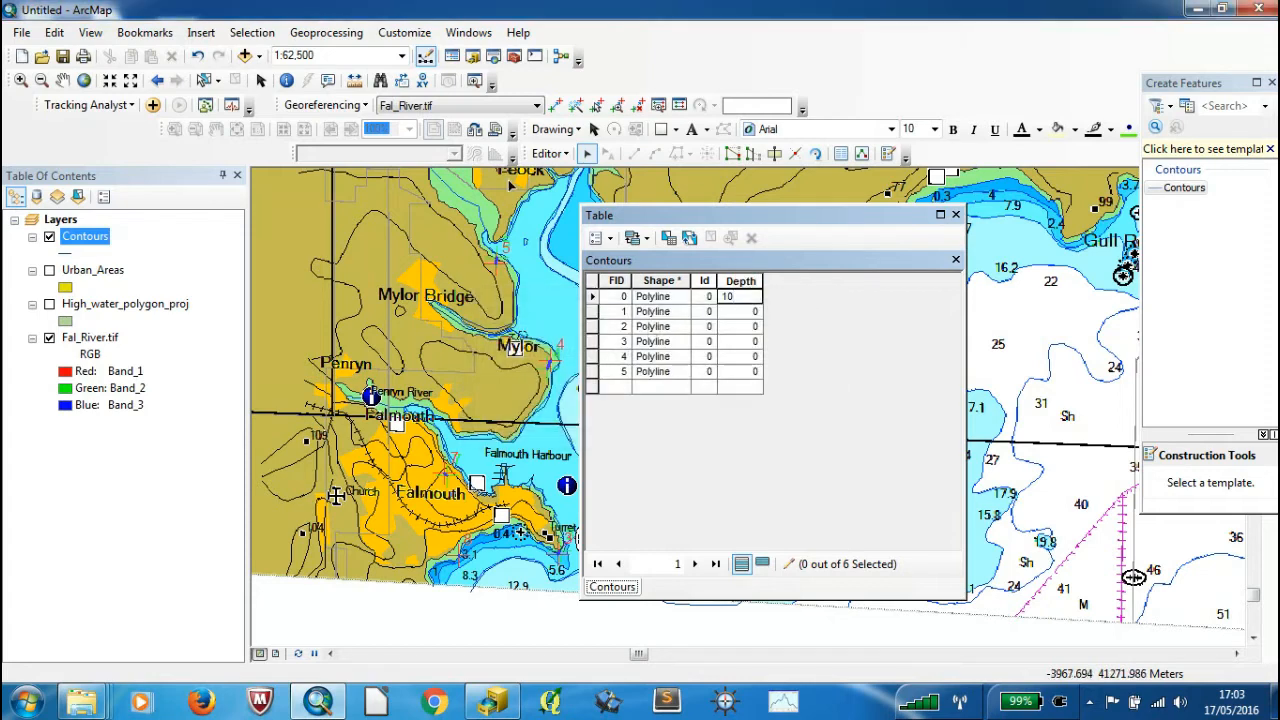
Stop the edit session and delete the Depth field from the Contours table.
left_click(553, 155)
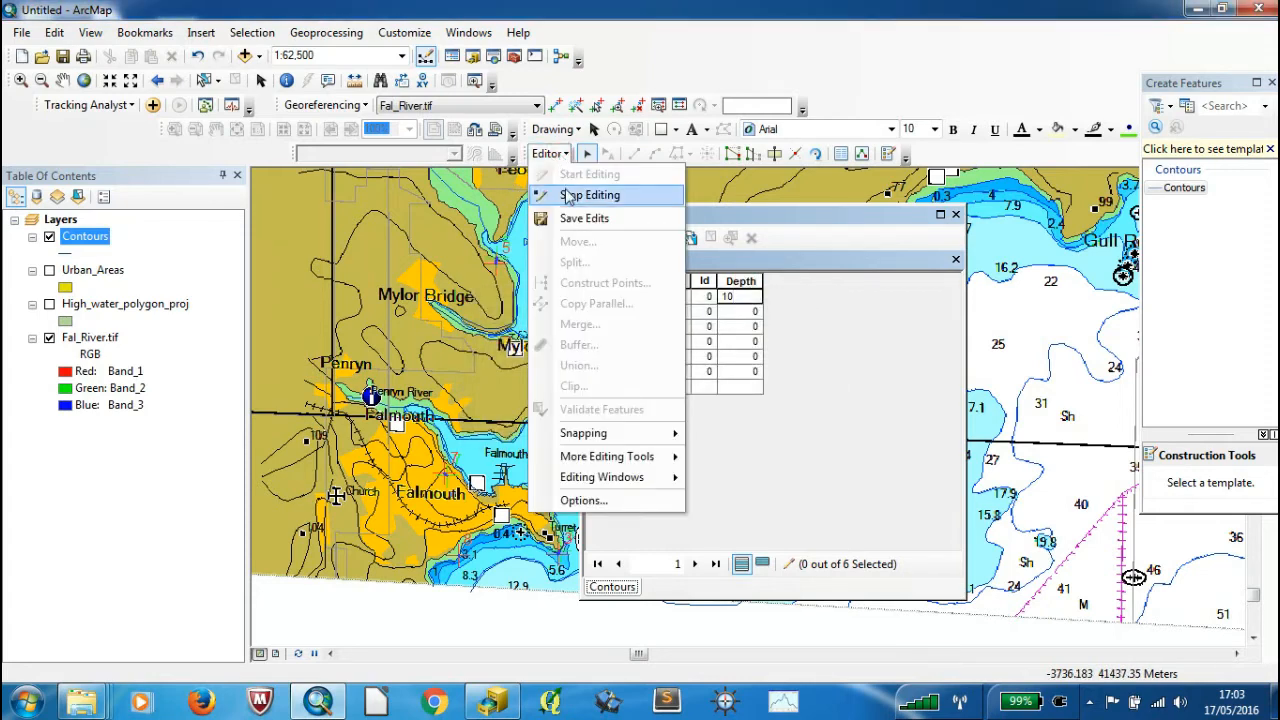
left_click(570, 196)
left_click(767, 404)
left_click(743, 281)
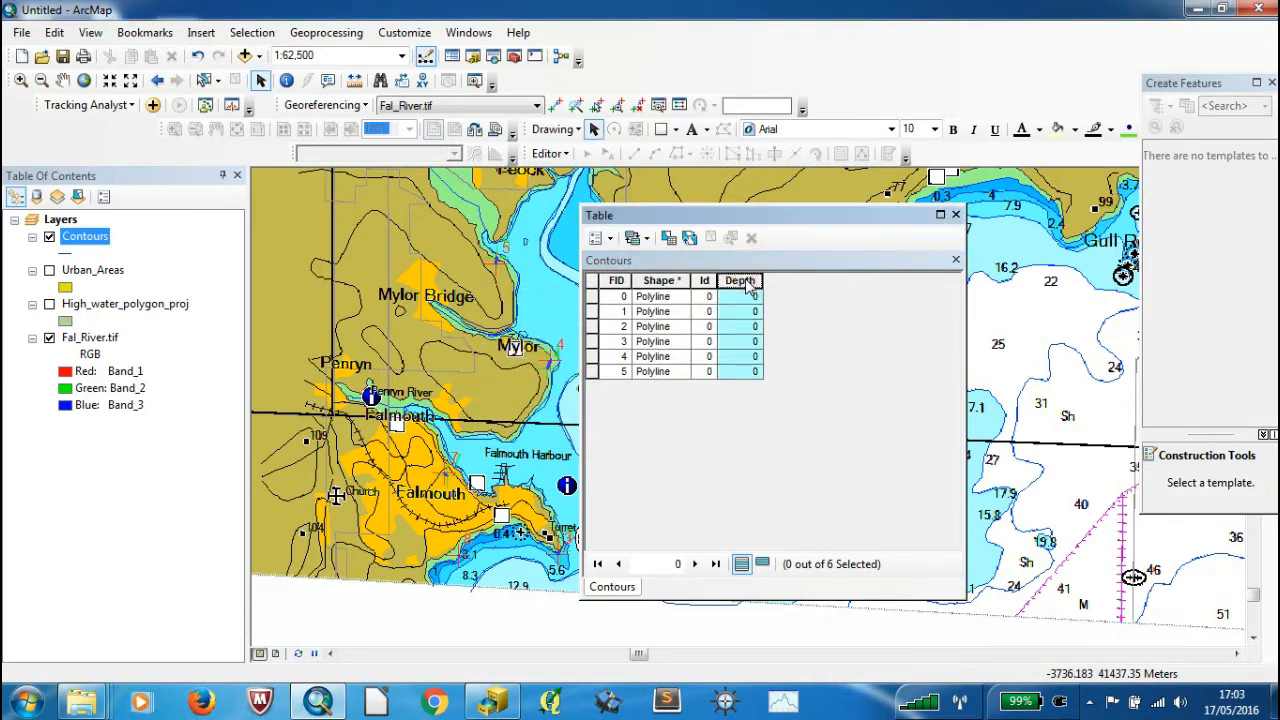
left_click(745, 279)
right_click(747, 282)
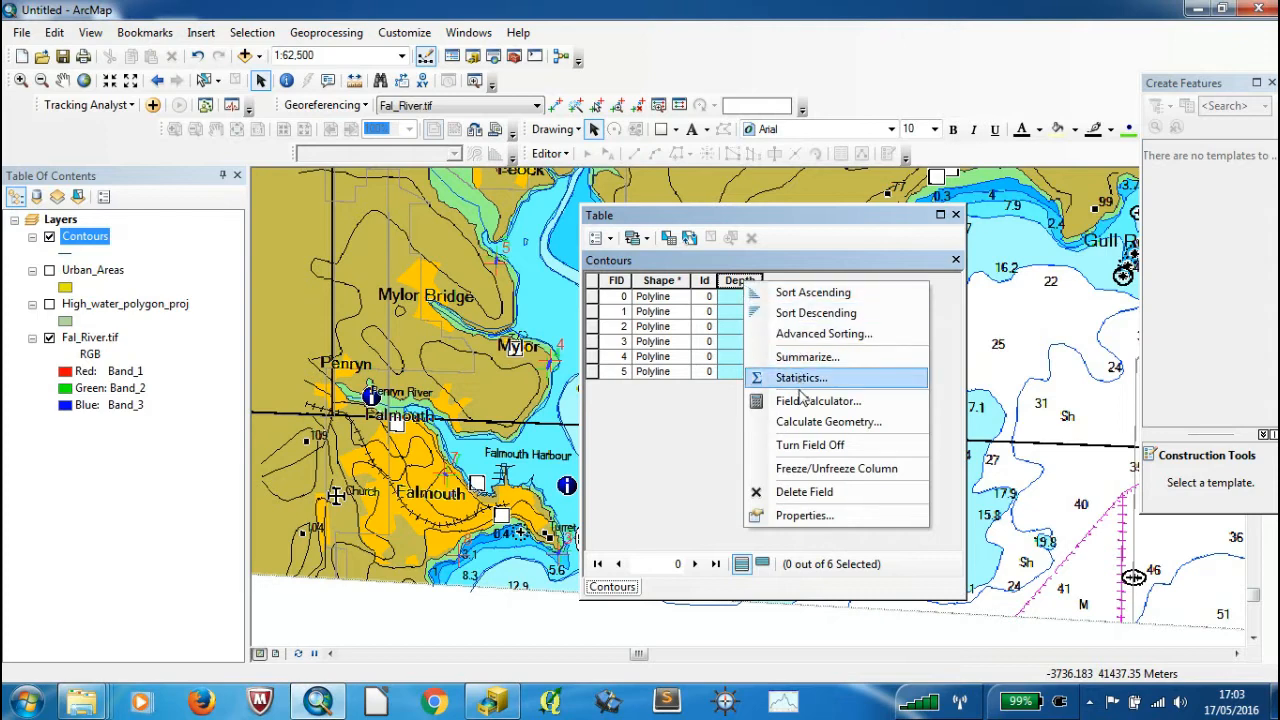
left_click(806, 494)
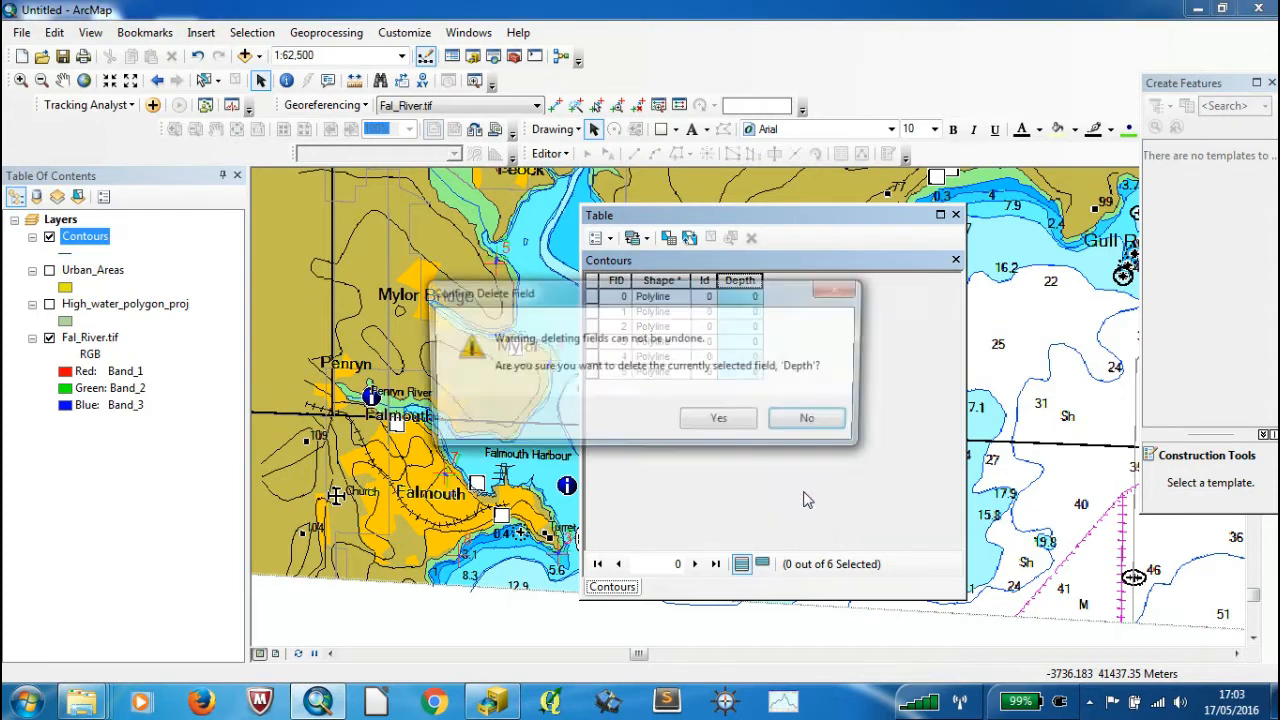
left_click(732, 421)
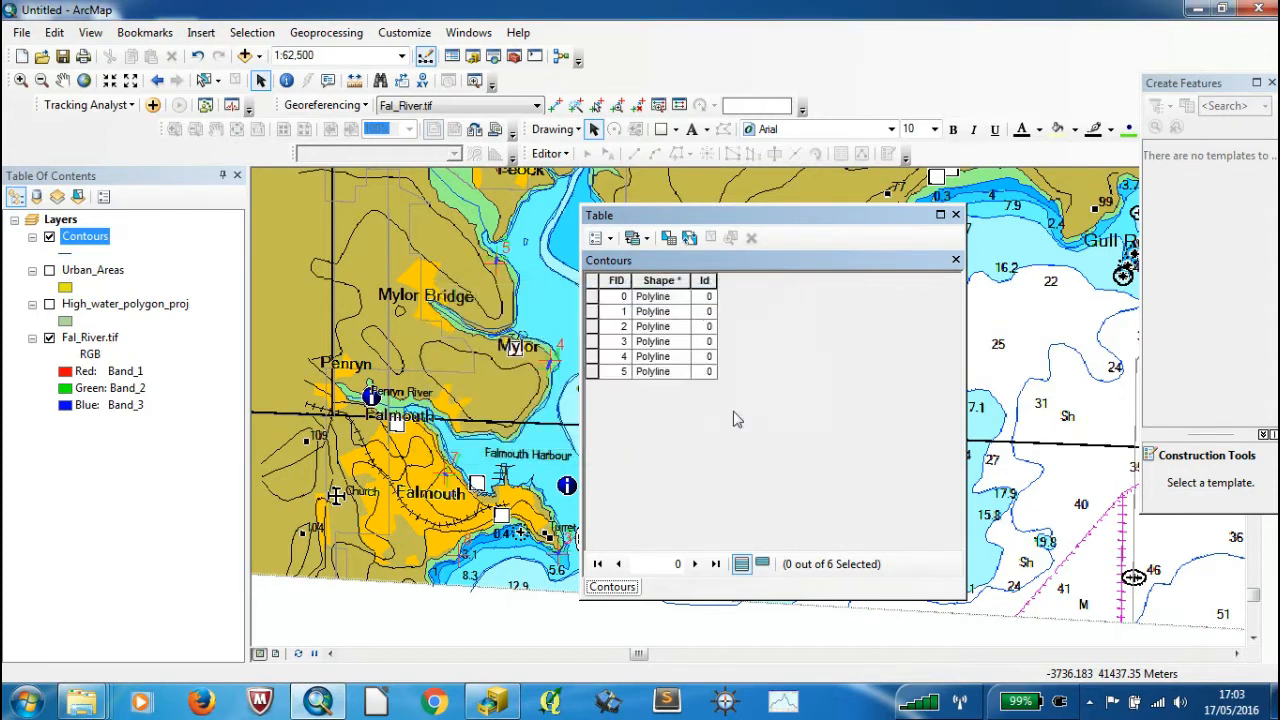
Add a Short Integer field named Depth with precision 2 to the Contours table.
left_click(600, 238)
left_click(640, 357)
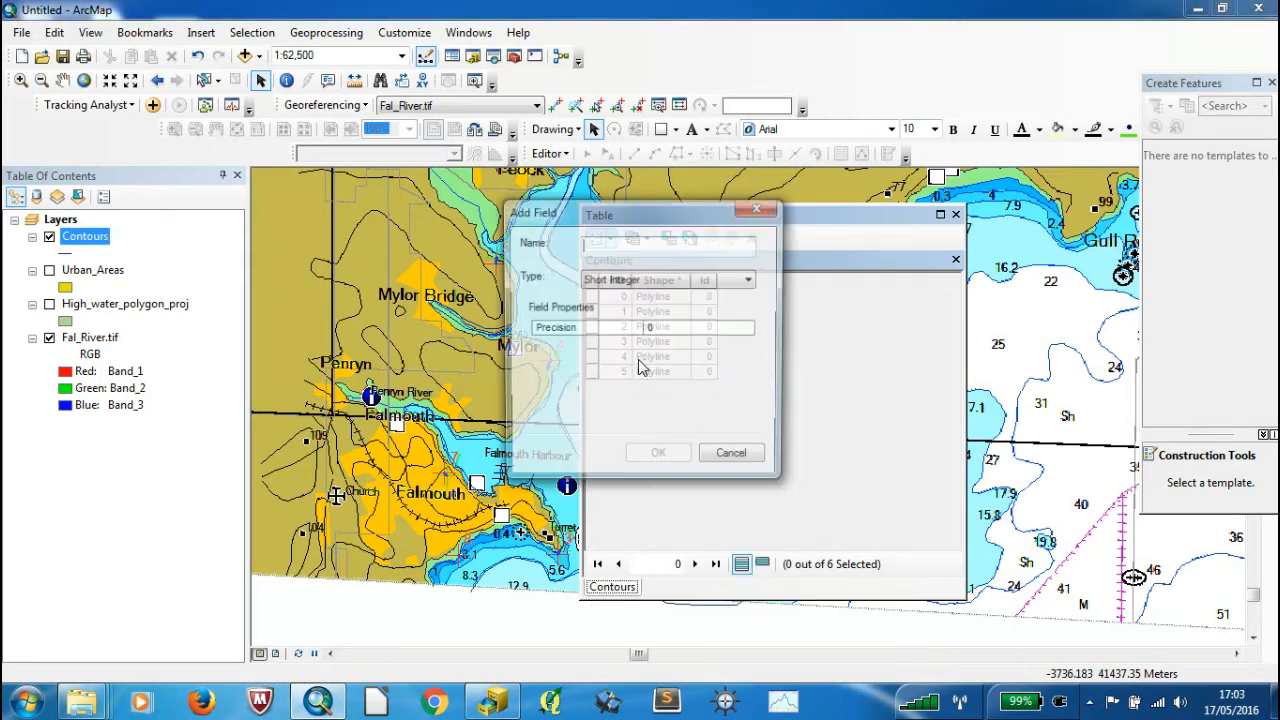
left_click(676, 338)
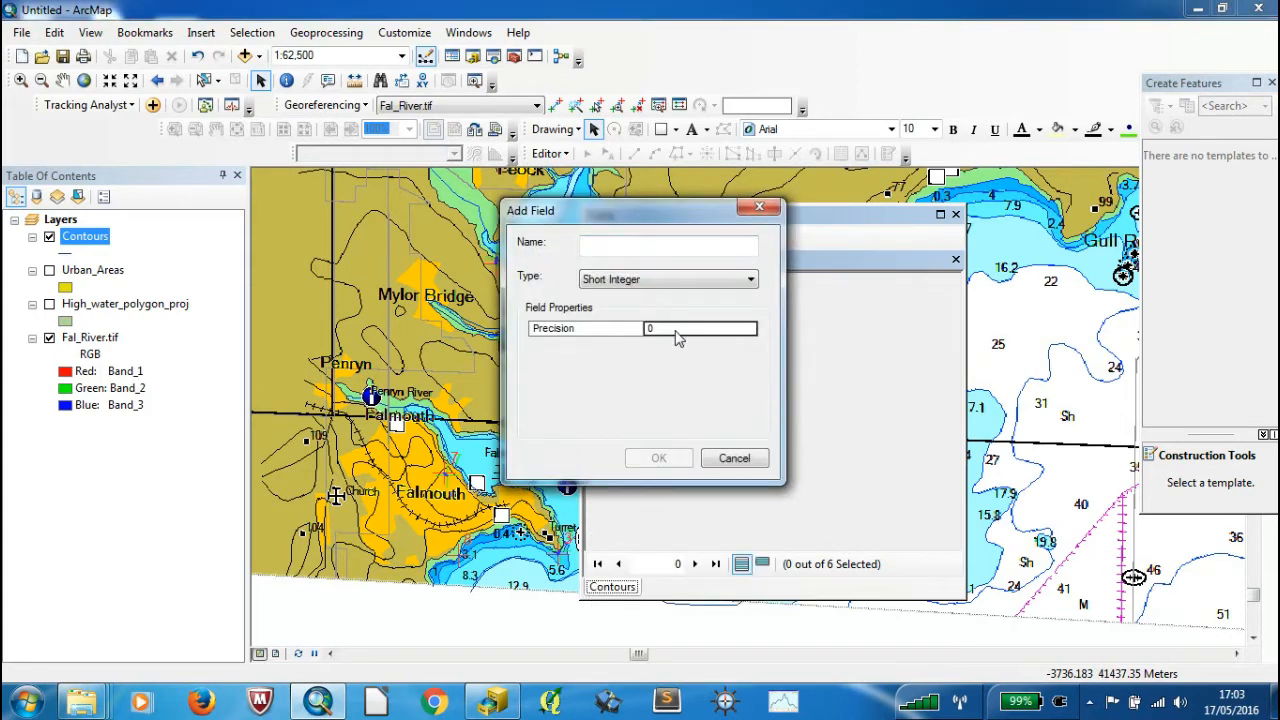
type("2")
left_click(586, 244)
type("Depth")
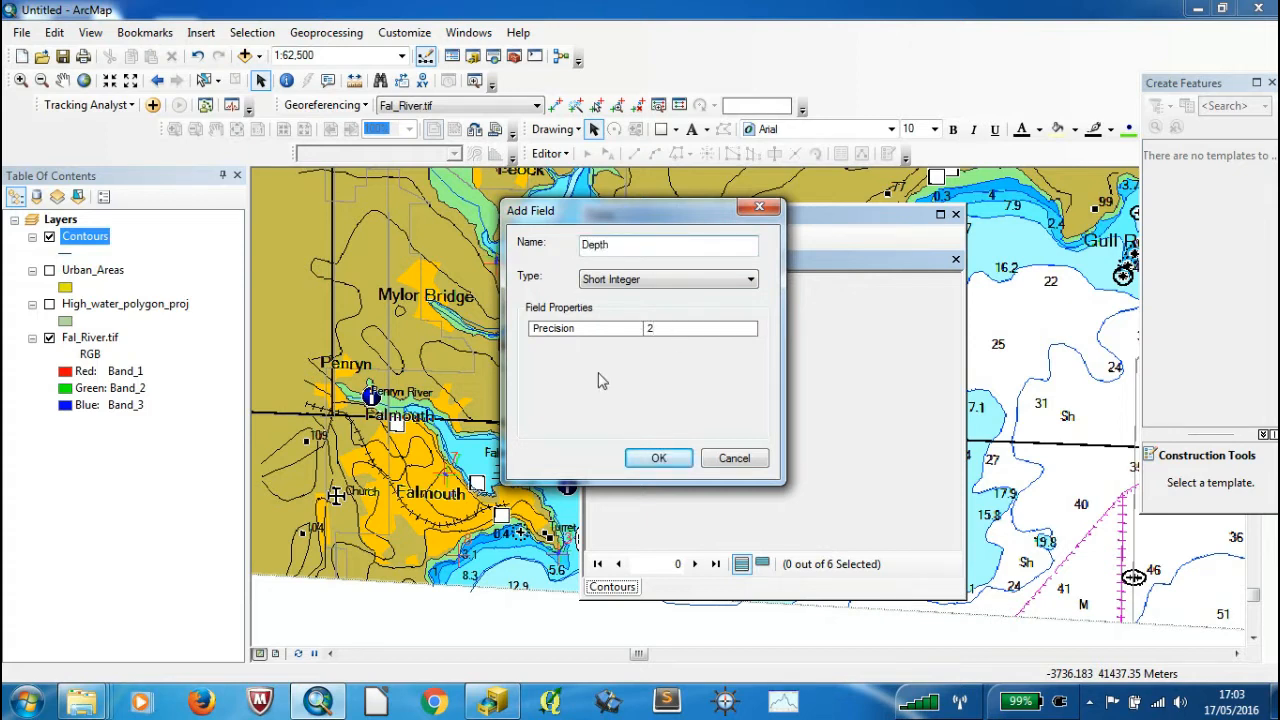
left_click(643, 455)
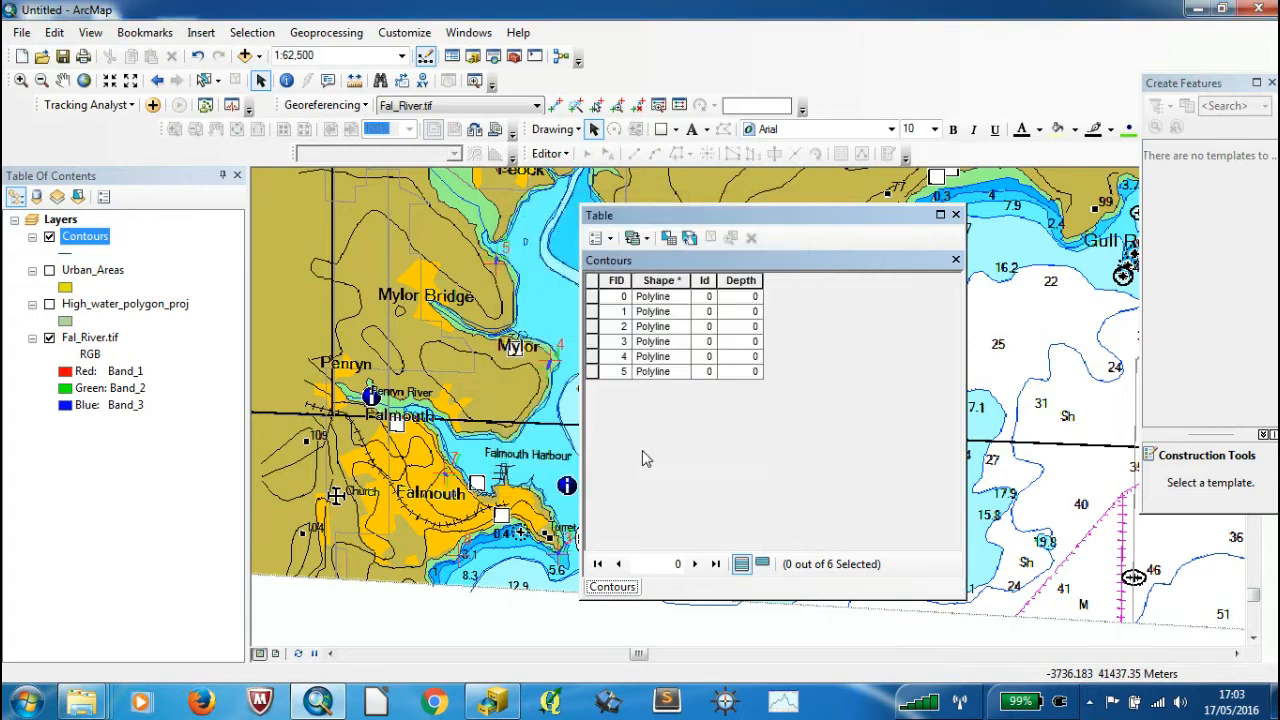
Open the Contours layer for editing again, accepting the spatial reference mismatch warnings.
left_click(737, 299)
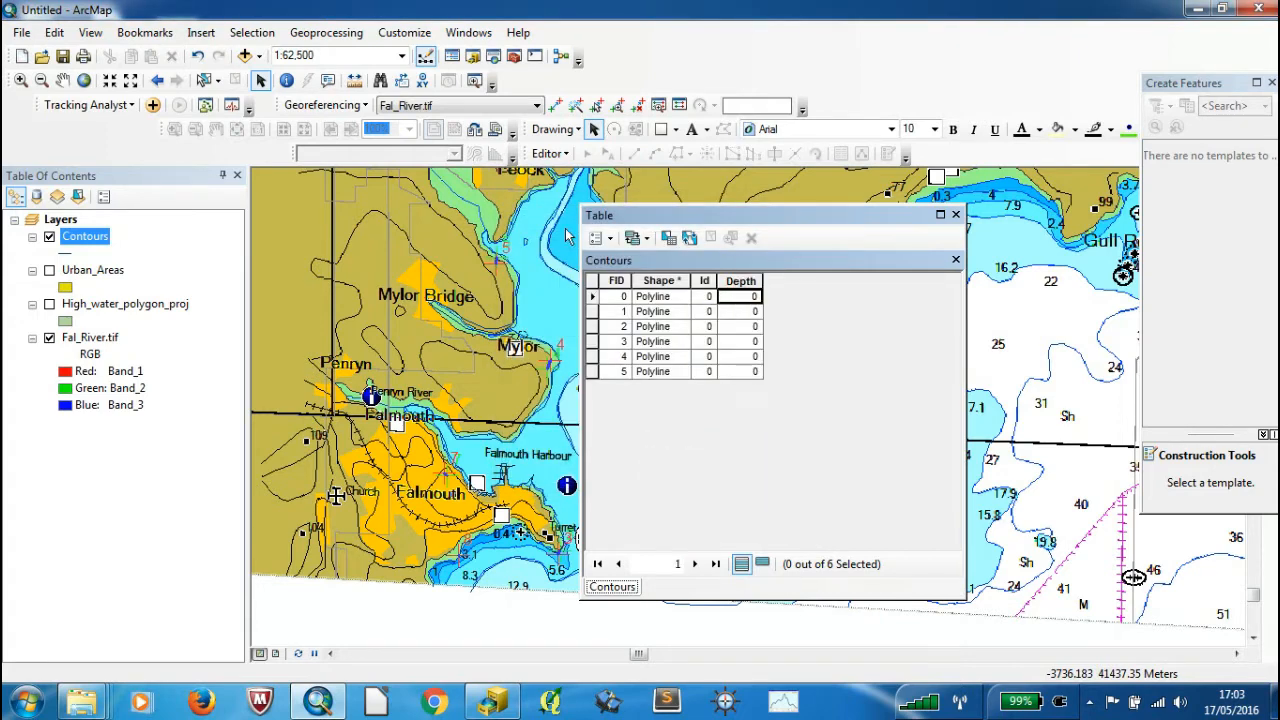
left_click(548, 153)
left_click(572, 176)
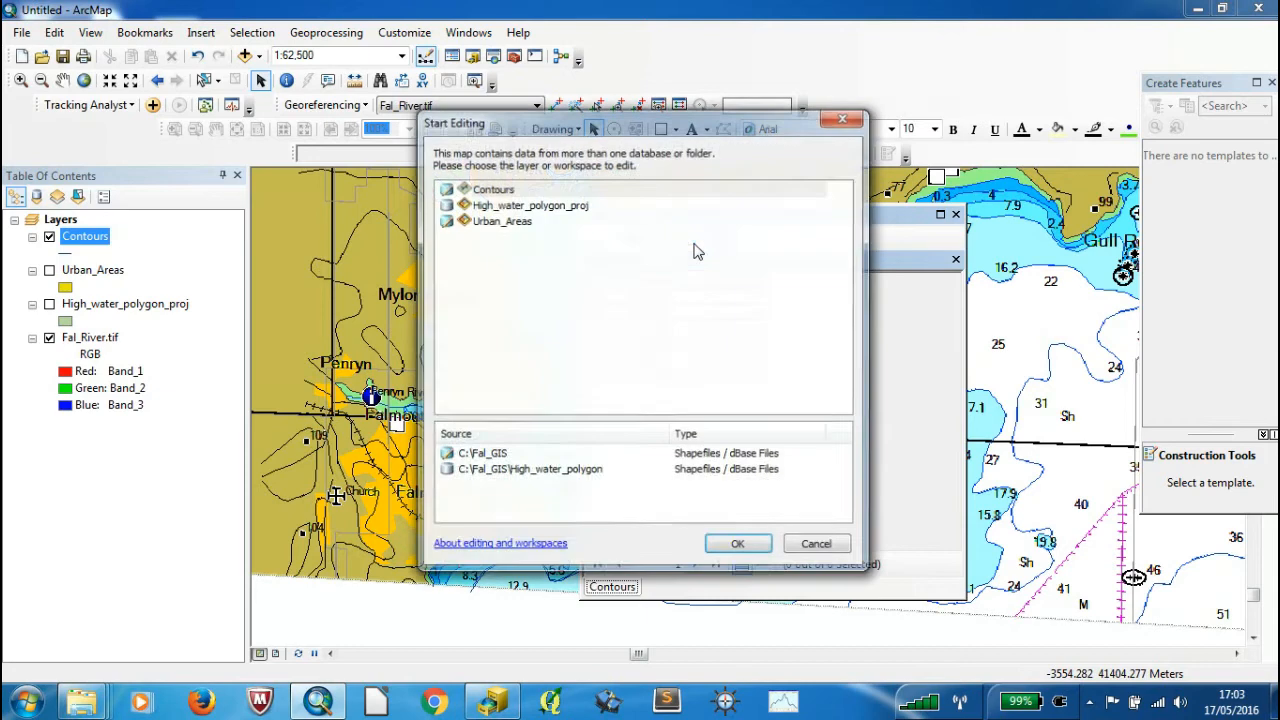
left_click(738, 546)
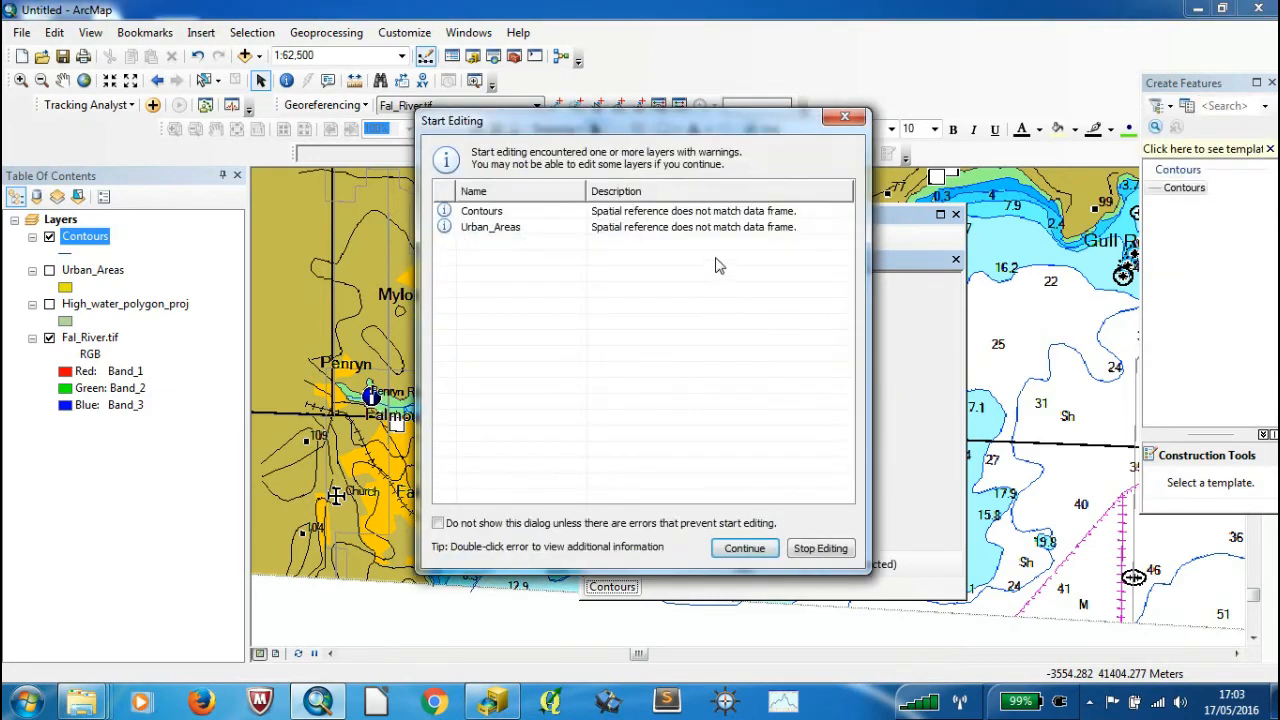
left_click(744, 548)
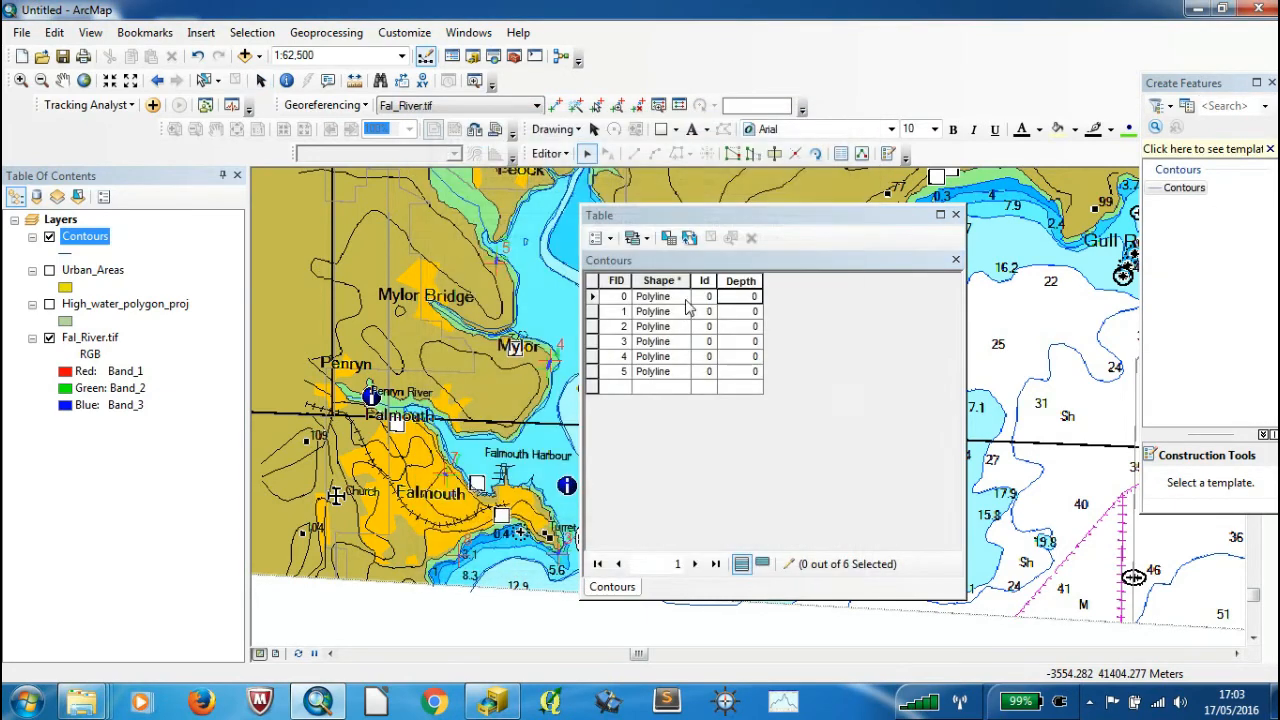
Set the Depth of the first polyline (FID 0) to 10 in the Contours table.
left_click(737, 296)
left_click(737, 296)
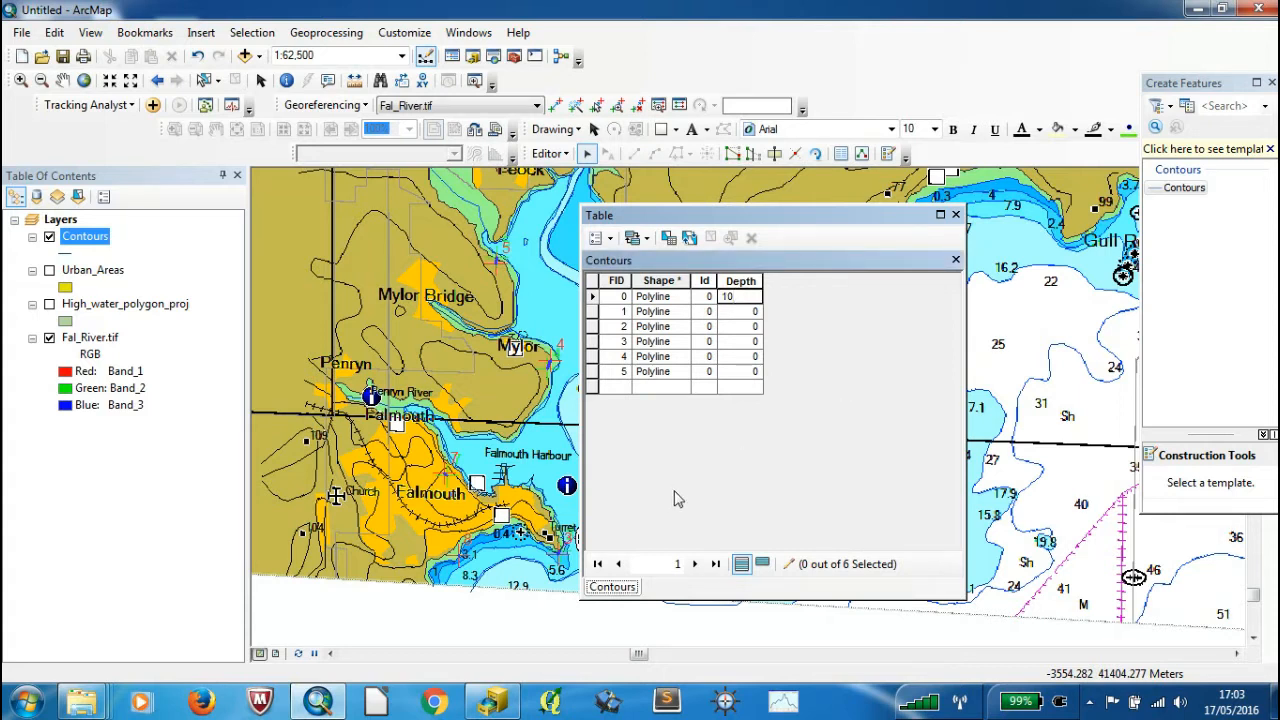
key("Return")
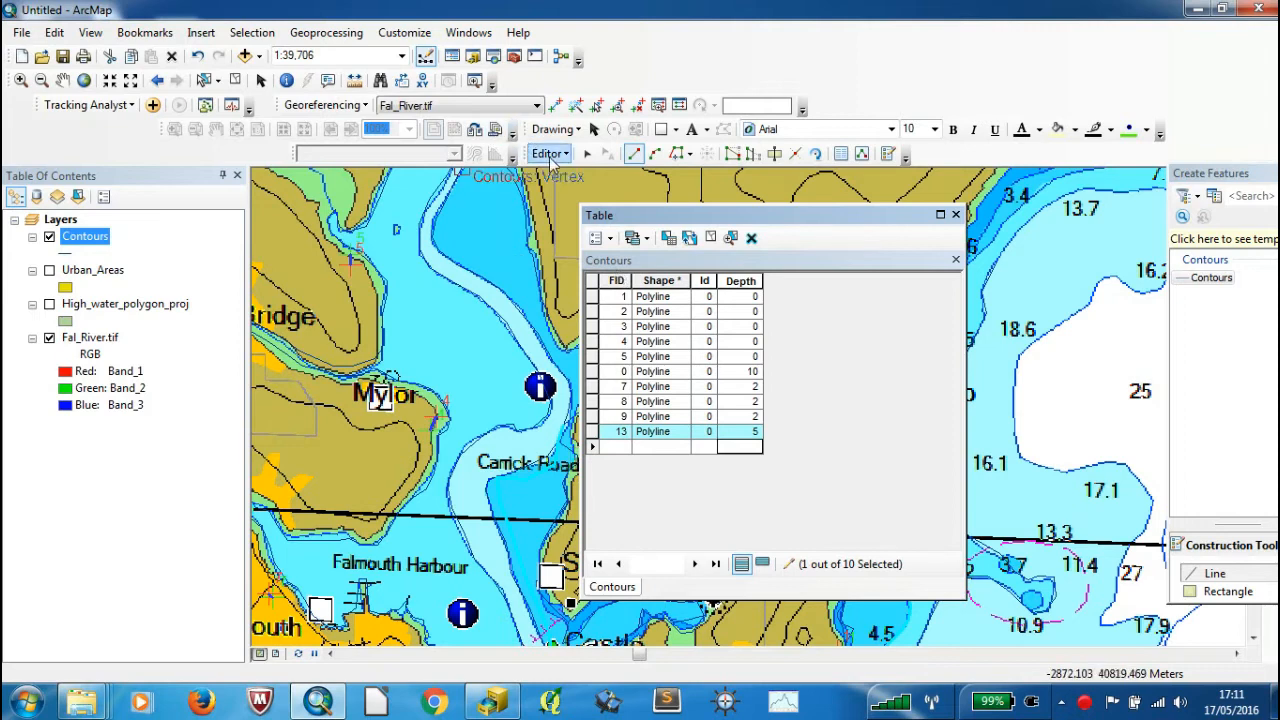
Save the Contours edits and end the edit session.
left_click(558, 156)
left_click(583, 218)
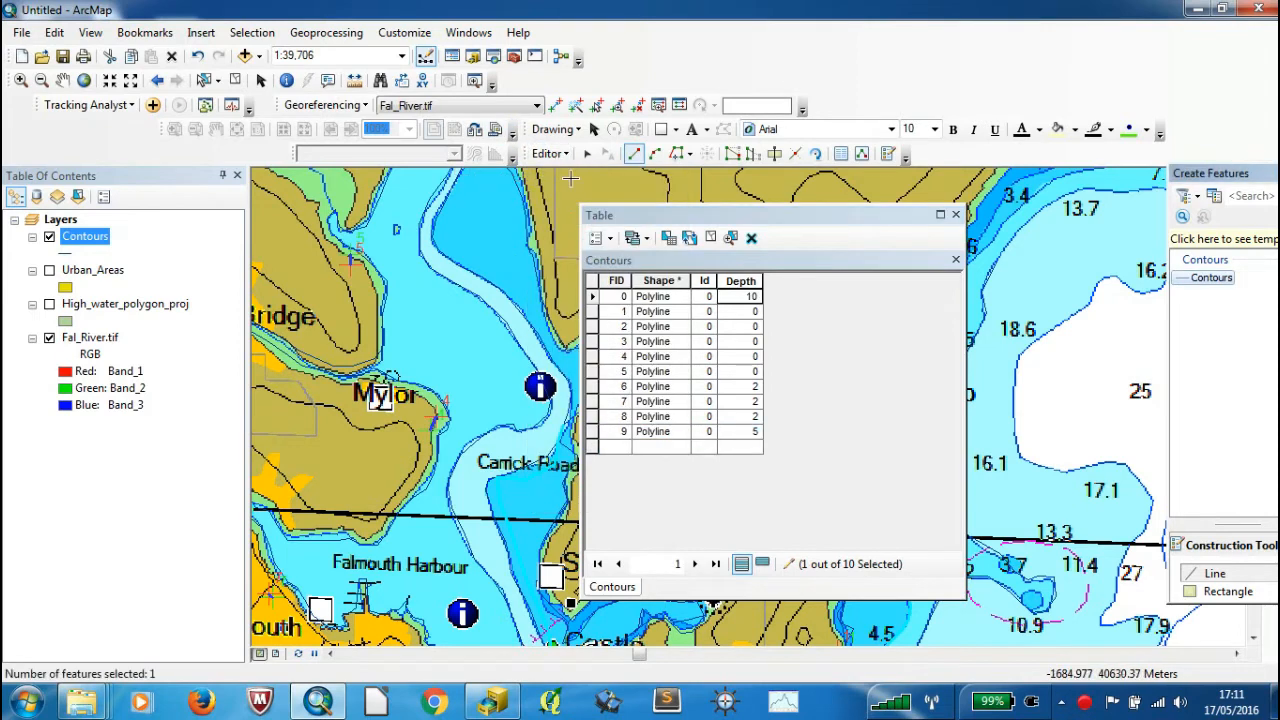
left_click(563, 158)
left_click(572, 195)
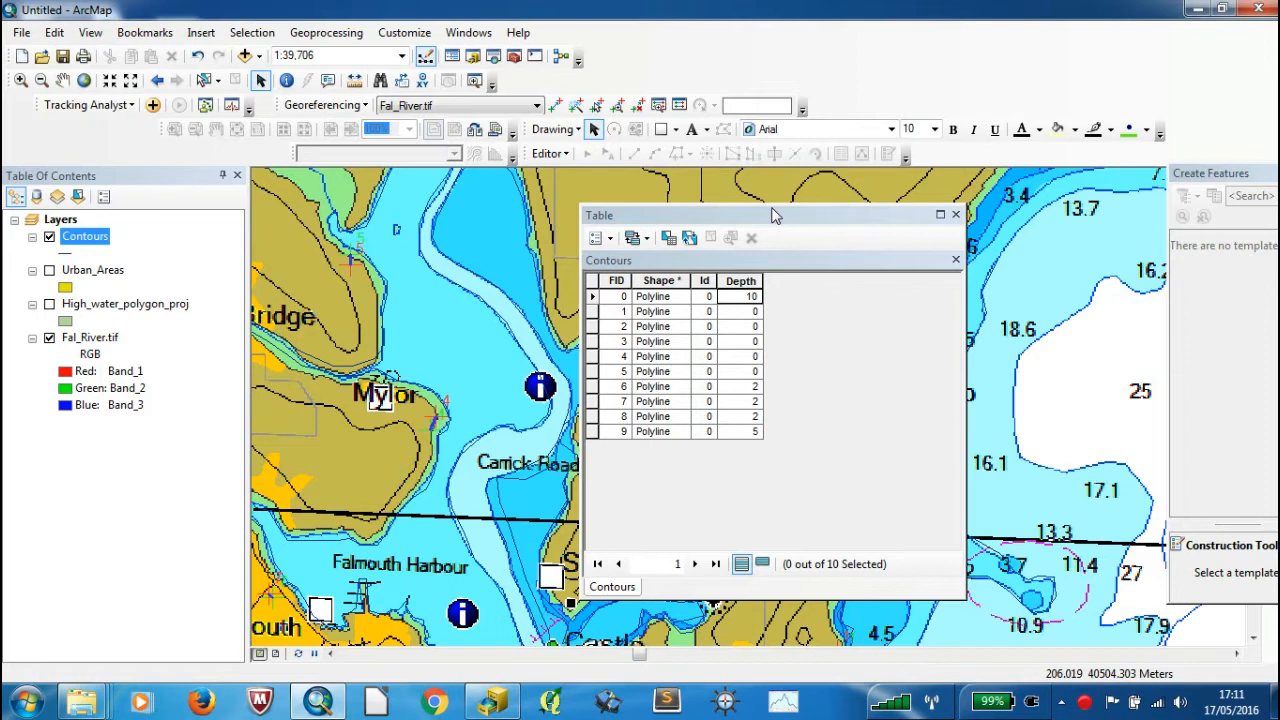
Close the Contours attribute table and hide the Fal_River.tif chart so only the contour lines are displayed.
left_click(956, 215)
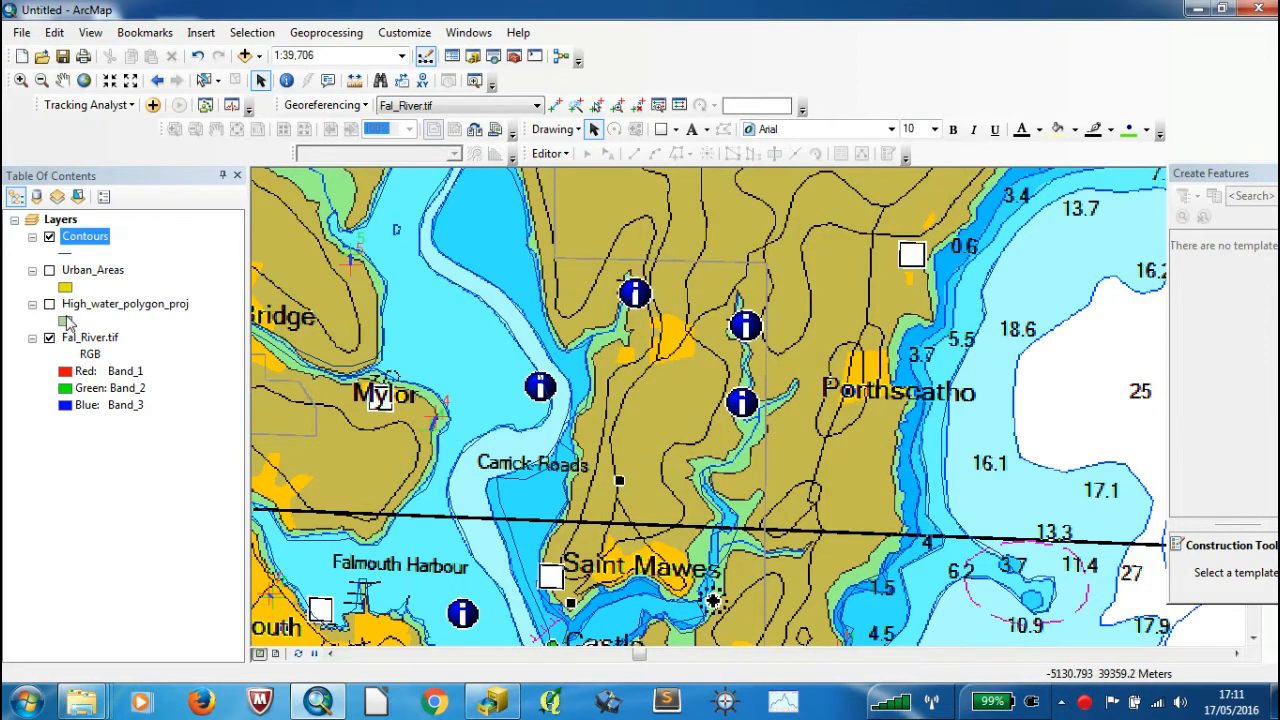
left_click(49, 338)
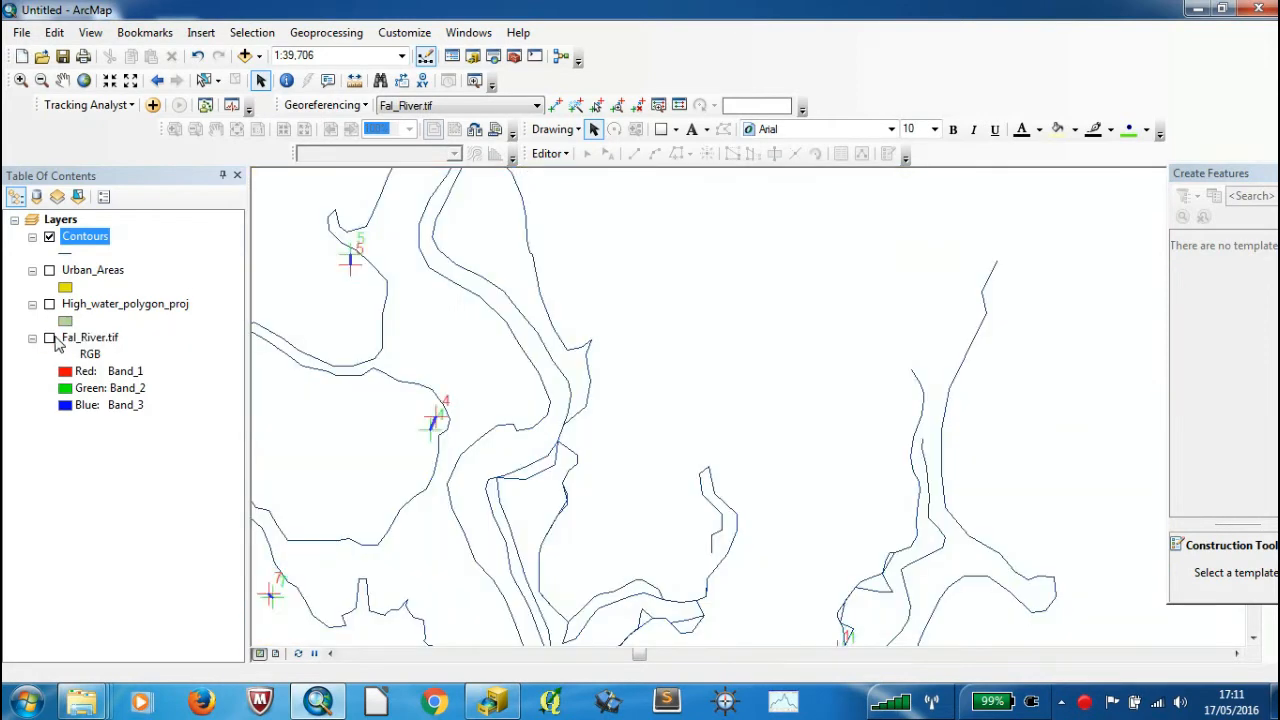
Turn on labels for the Contours layer, using Depth as the label field.
right_click(78, 237)
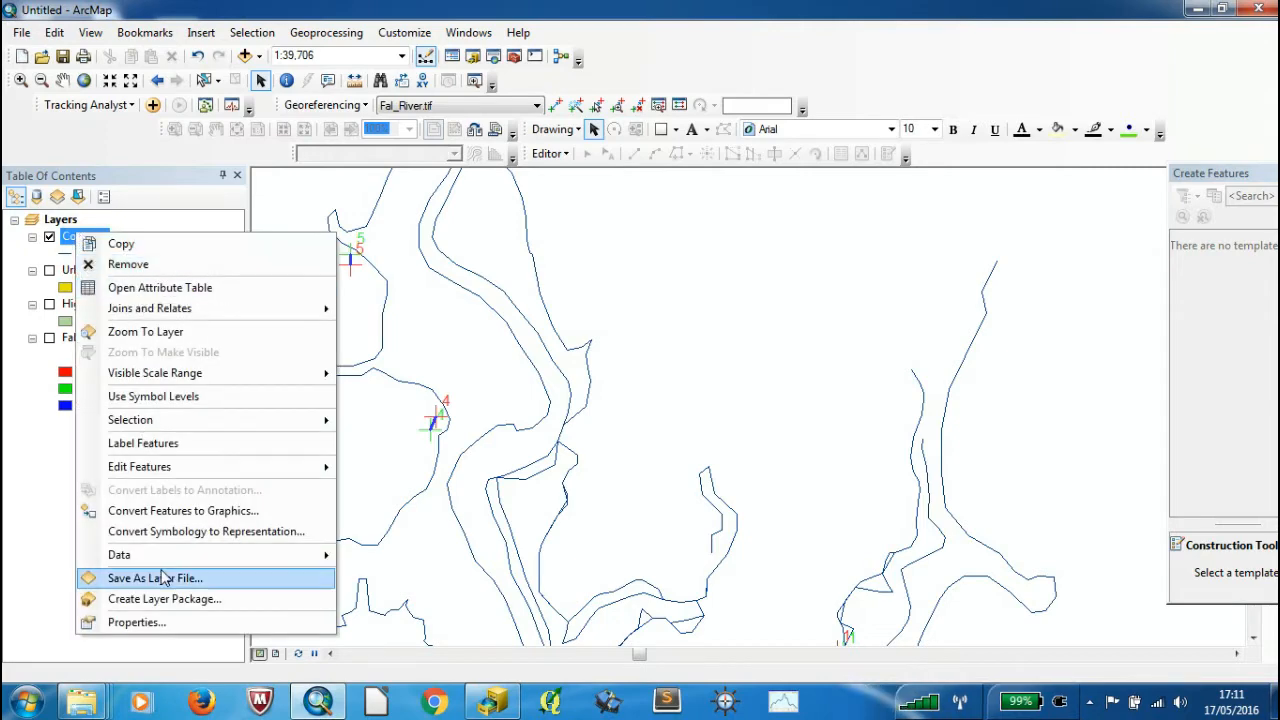
left_click(156, 622)
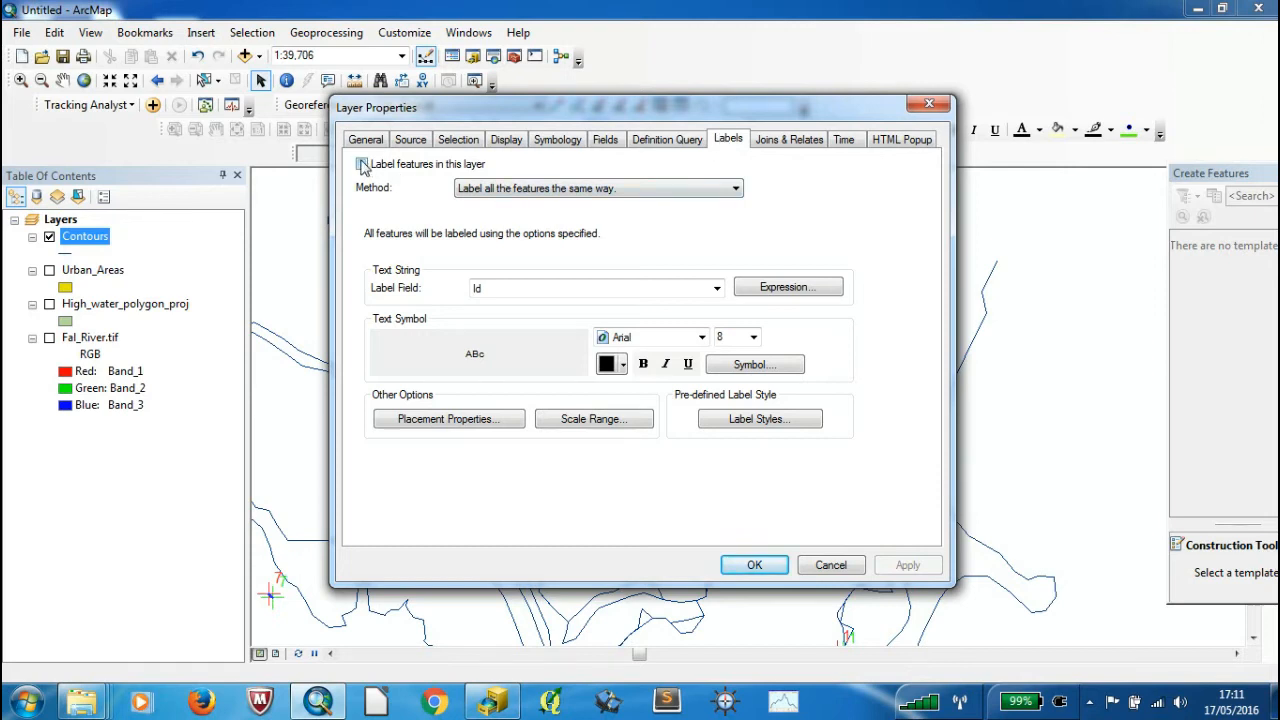
left_click(362, 164)
left_click(716, 288)
left_click(645, 331)
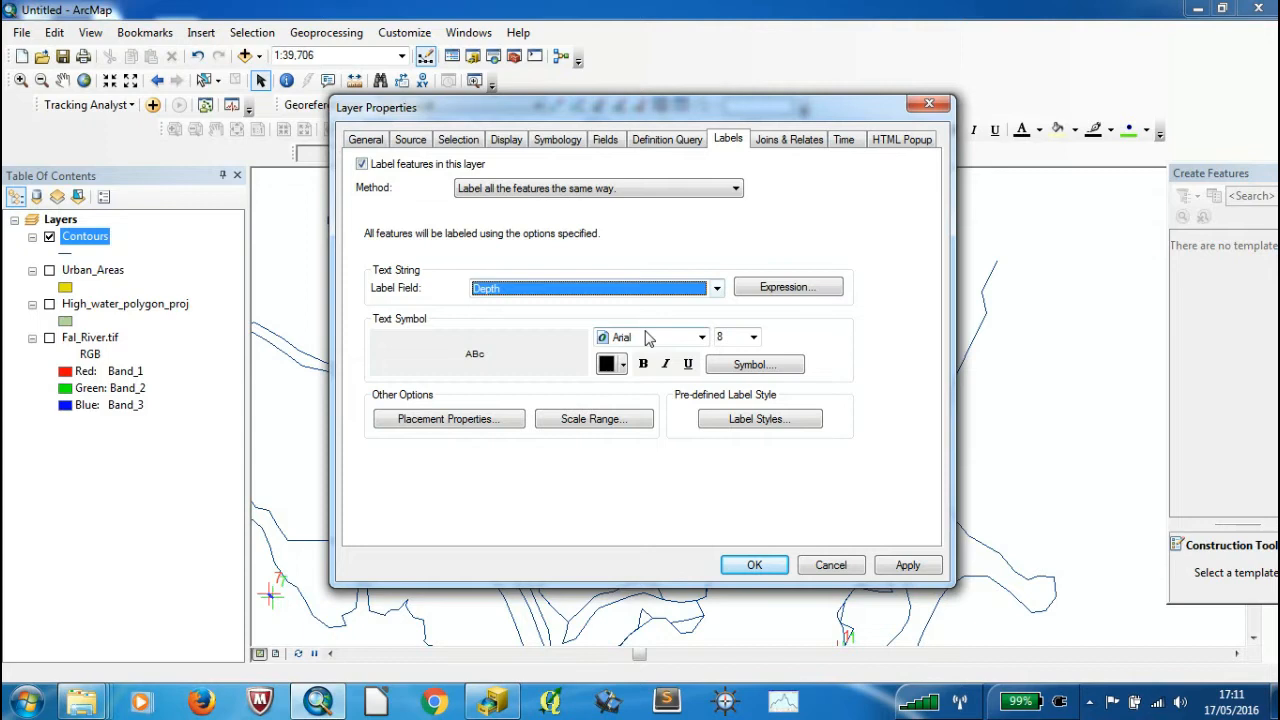
left_click(900, 567)
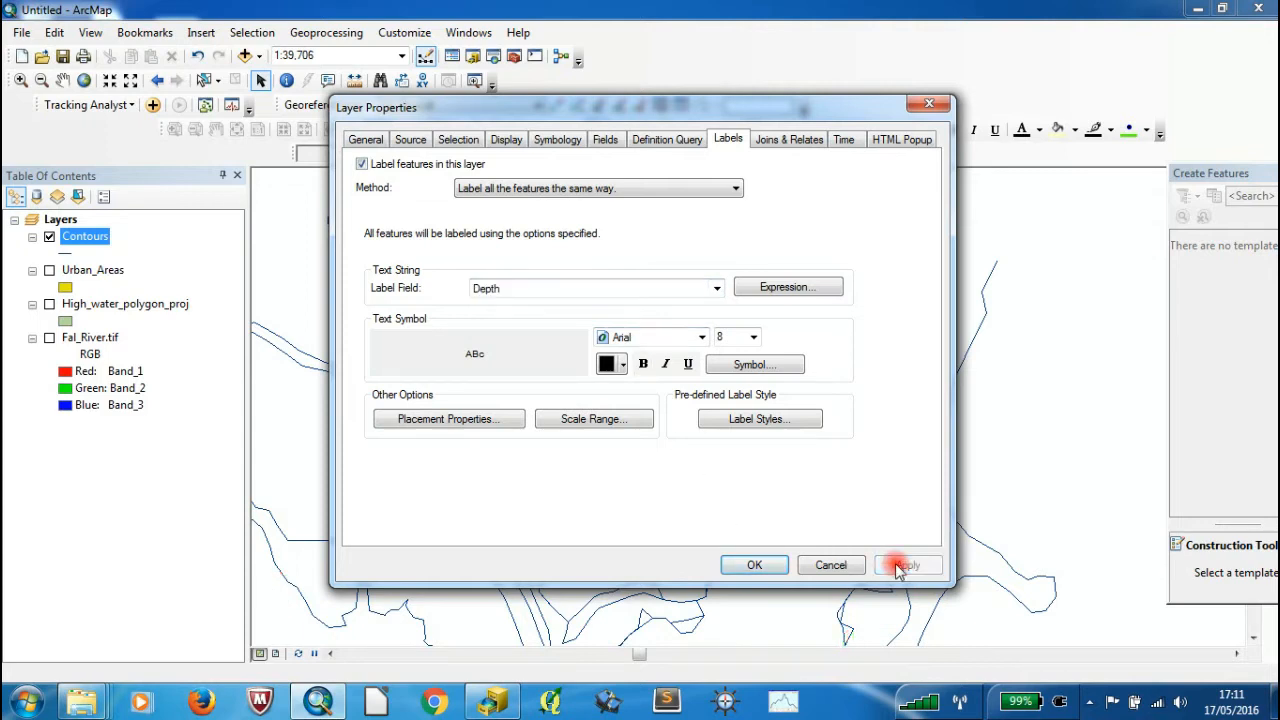
Set the Contours label text size to 10 and accept the layer properties.
double_click(738, 336)
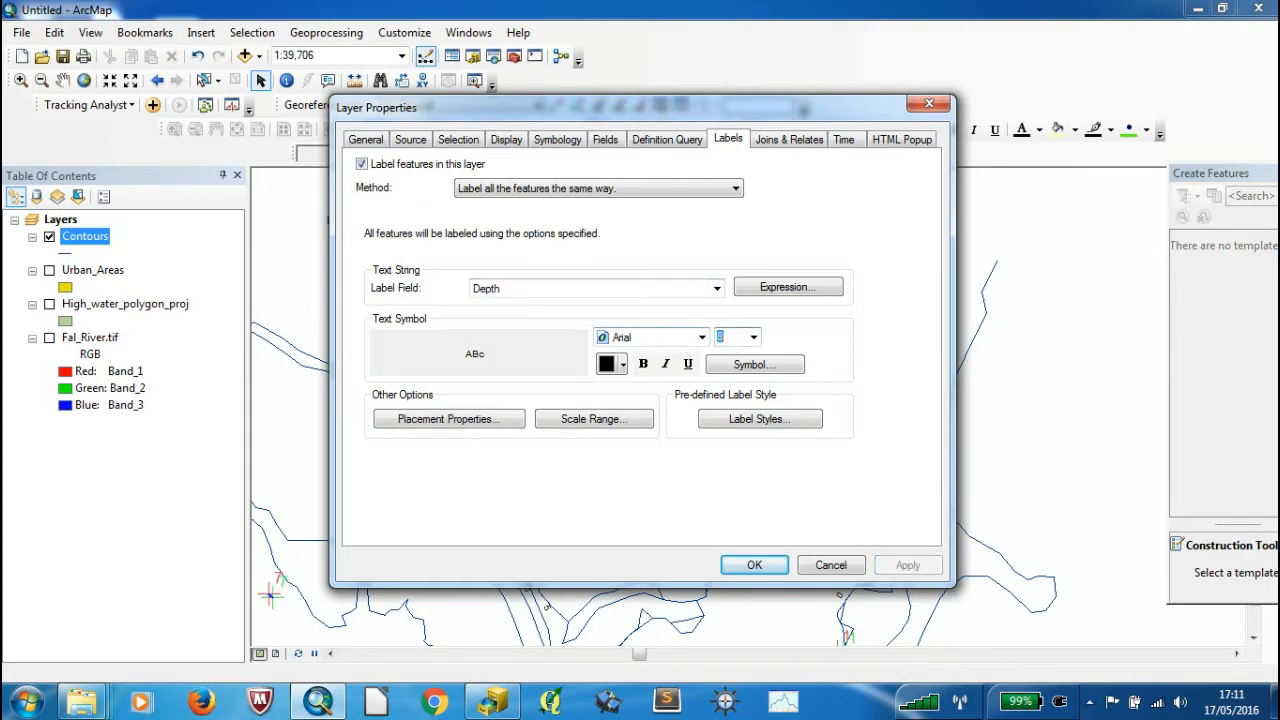
type("10")
left_click(880, 564)
left_click(752, 564)
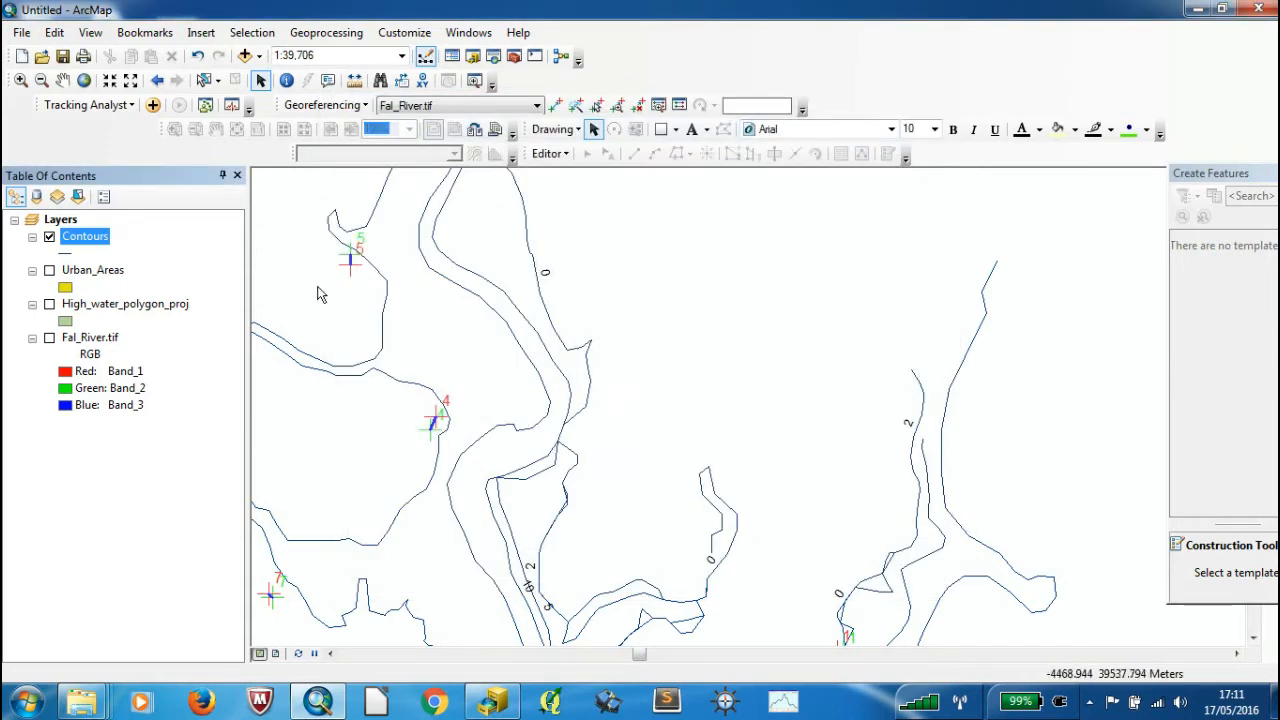
Show the Urban_Areas and High_water_polygon_proj layers together with the labelled contours.
left_click(49, 270)
left_click(49, 305)
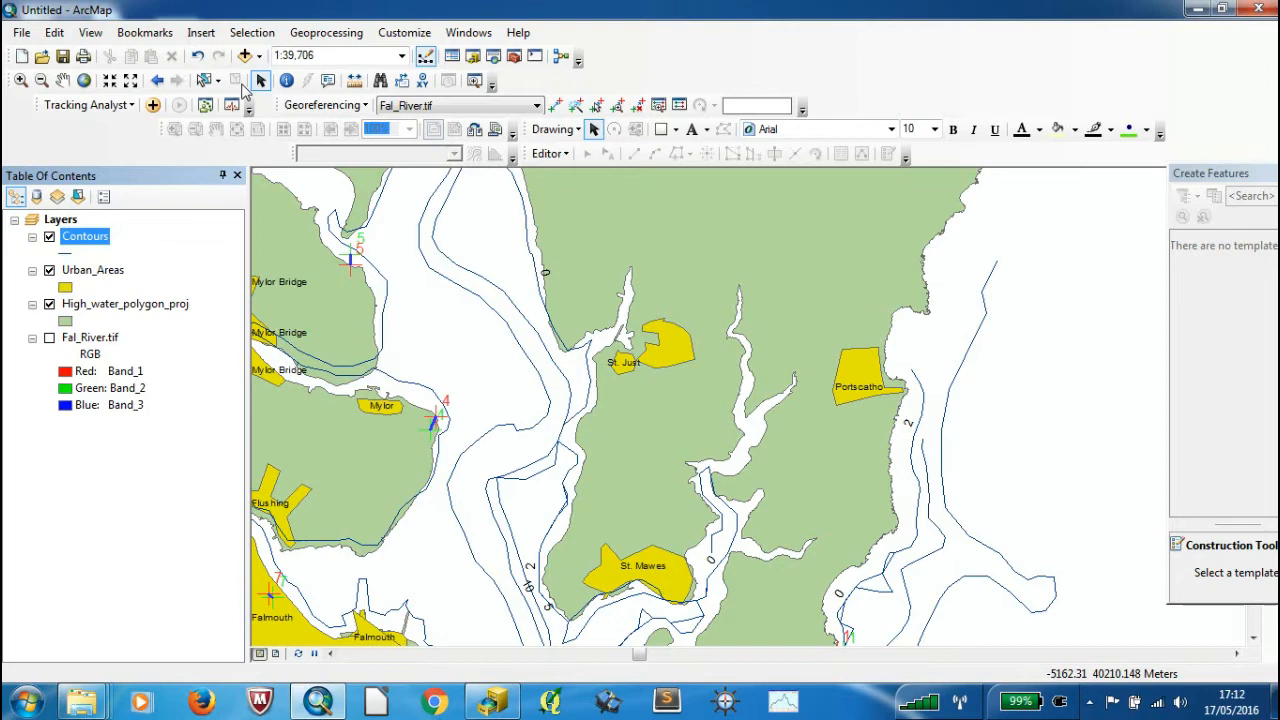
left_click(62, 80)
left_click_drag(454, 381, 705, 285)
left_click_drag(709, 373, 706, 338)
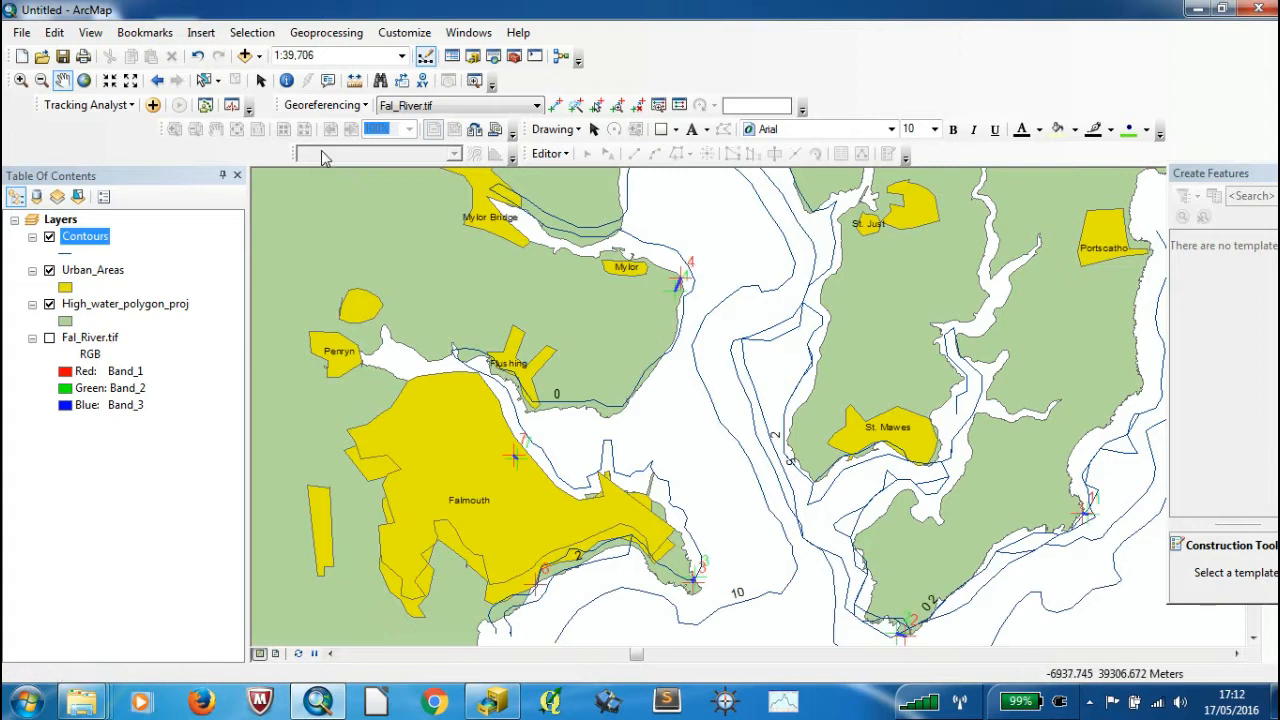
left_click(41, 80)
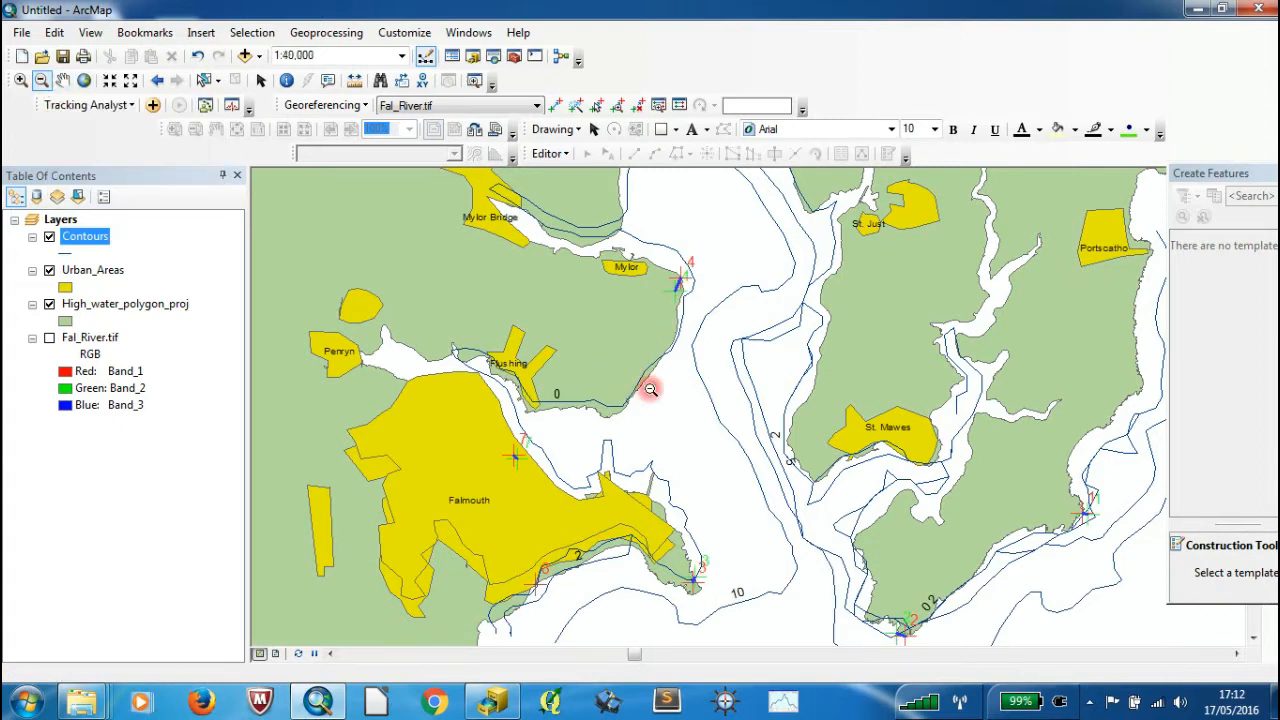
left_click(741, 451)
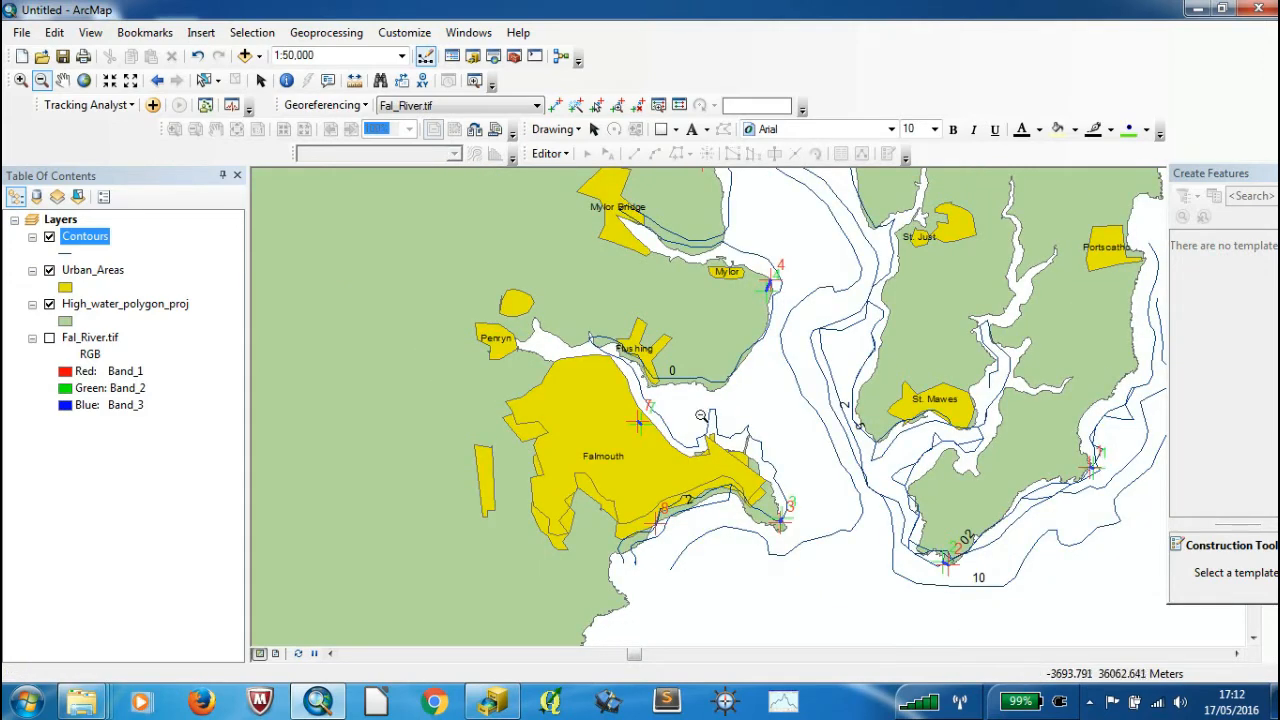
left_click(20, 33)
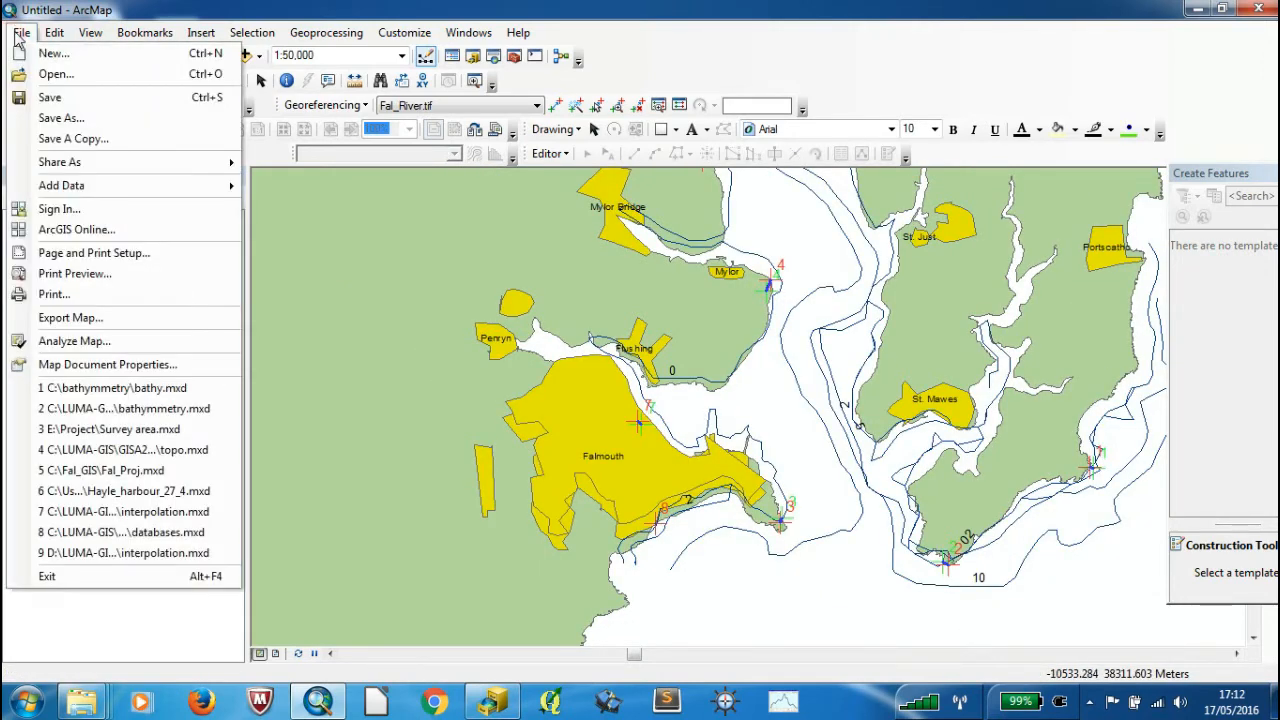
left_click(89, 259)
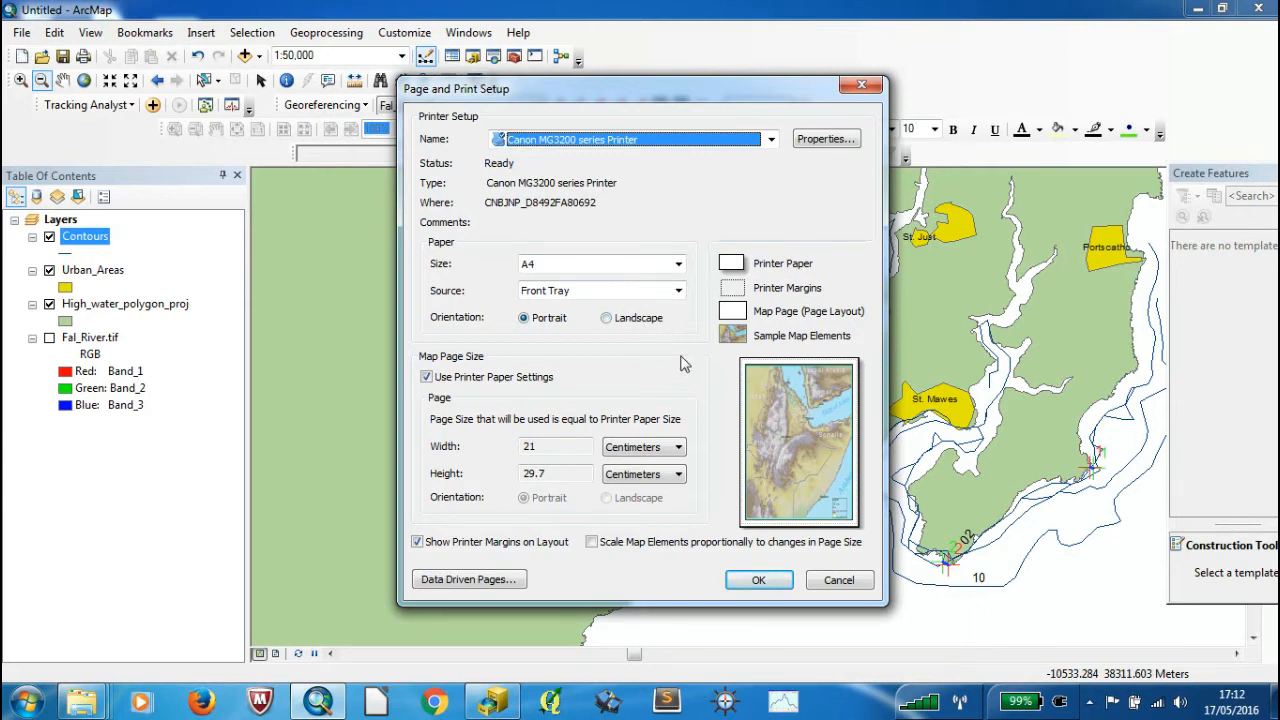
left_click(861, 84)
Set the frame background of the Layers data frame to Blue.
right_click(58, 220)
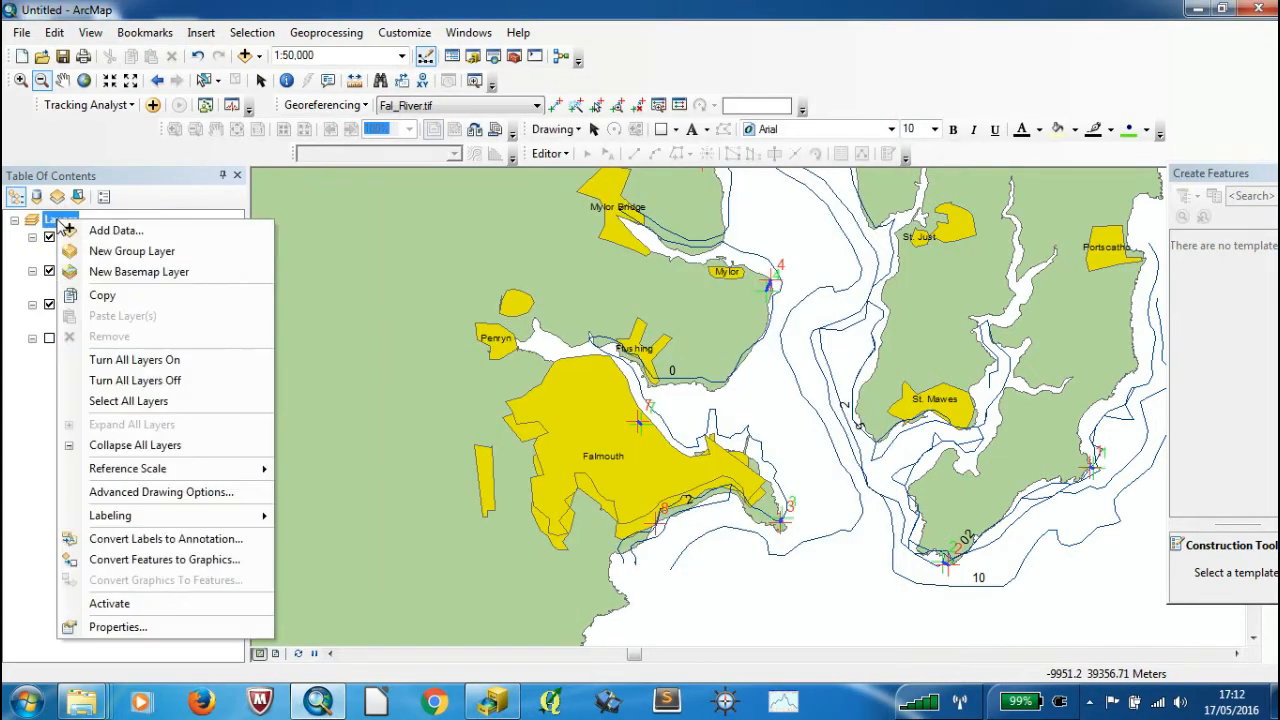
left_click(110, 627)
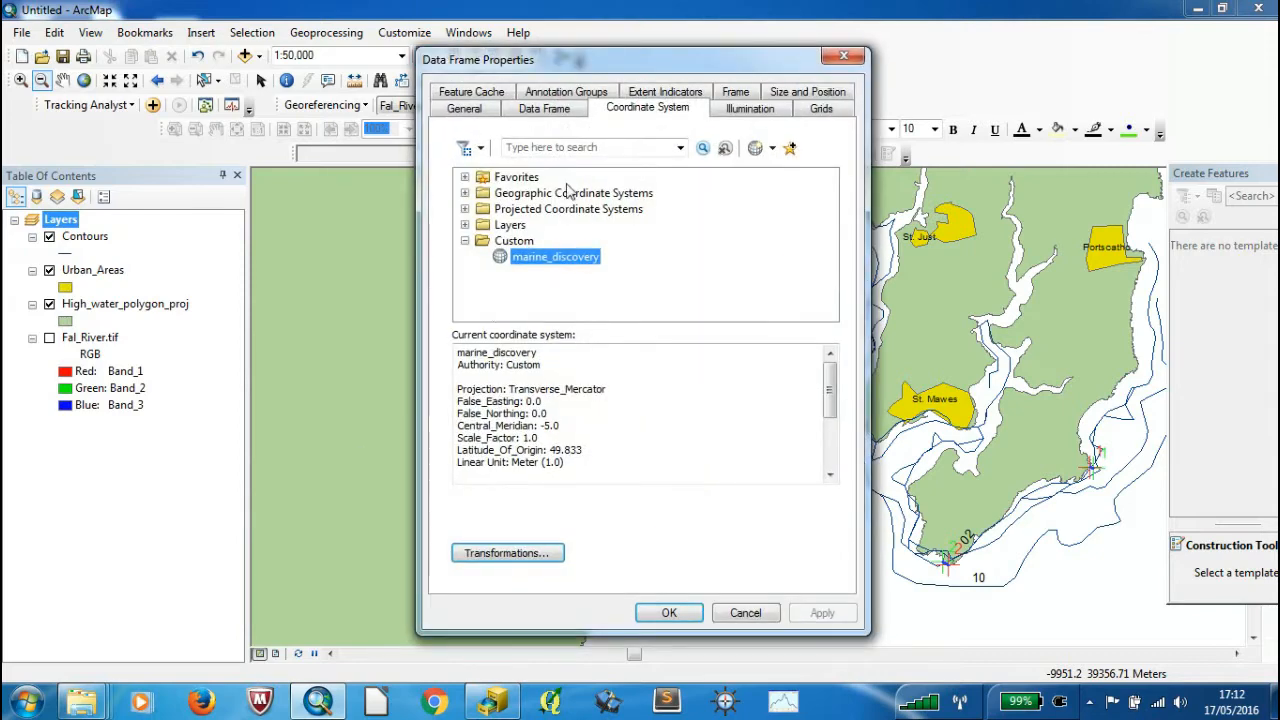
left_click(481, 112)
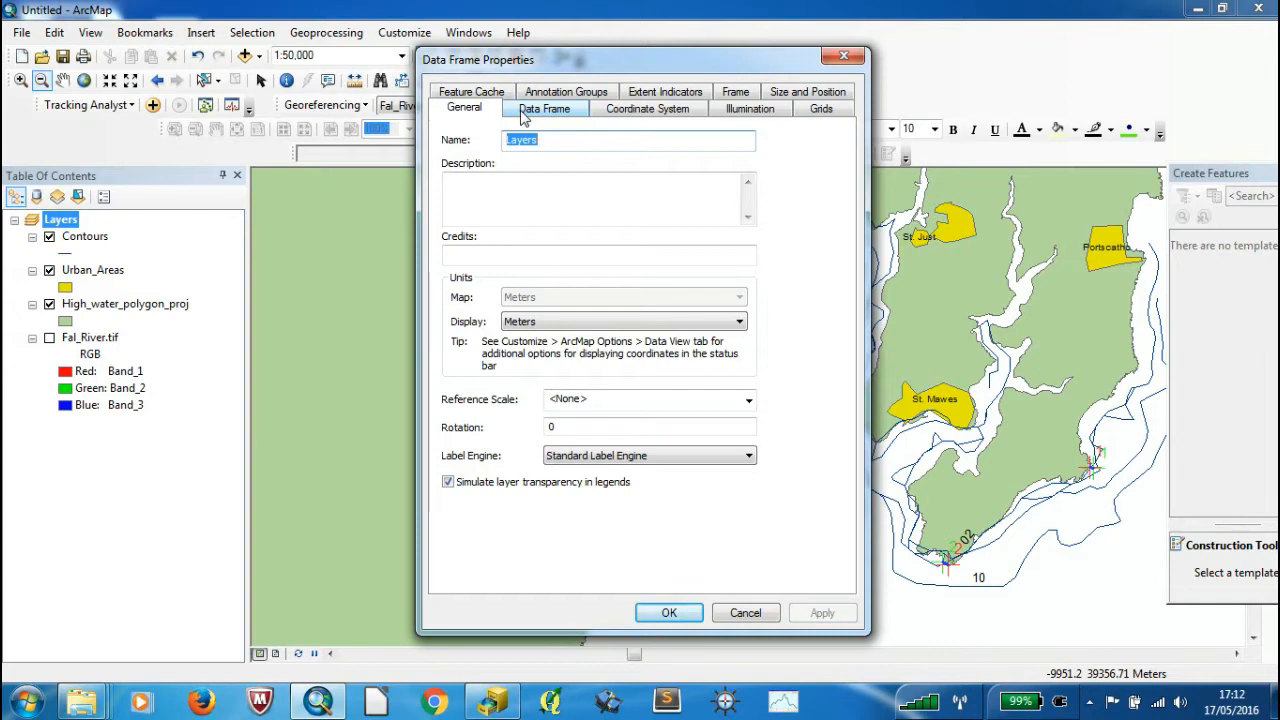
left_click(523, 116)
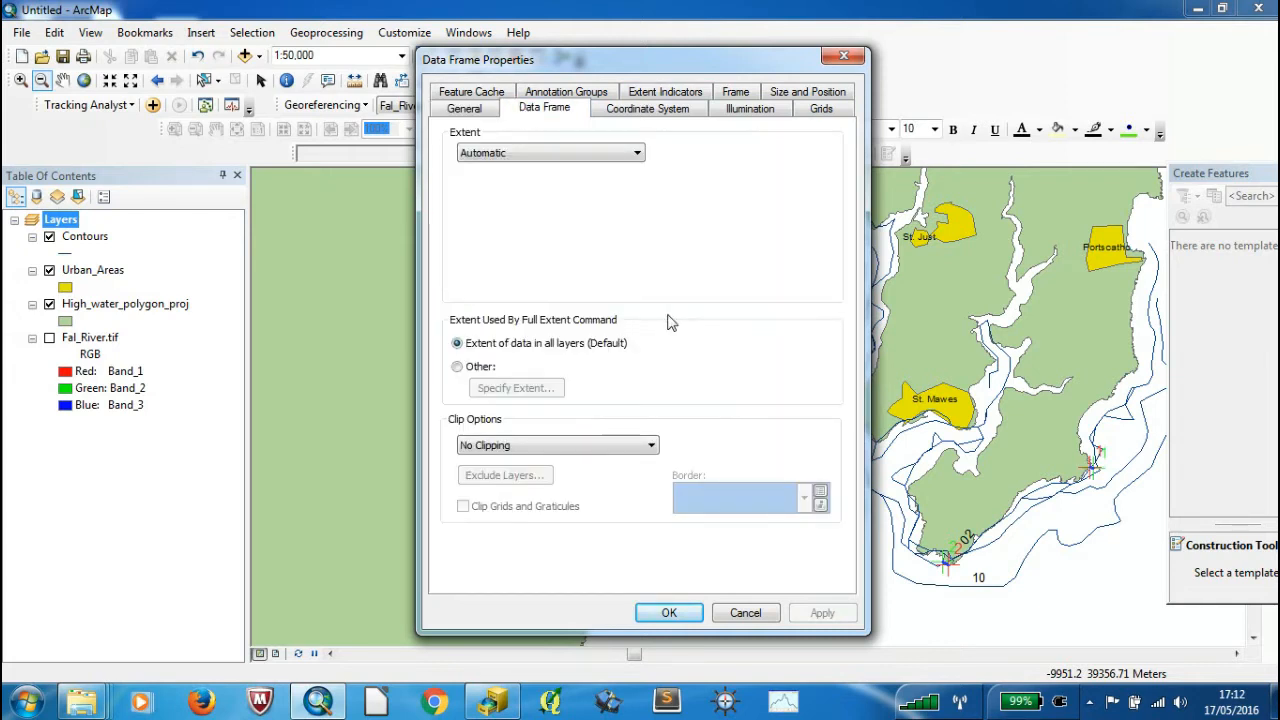
left_click(730, 95)
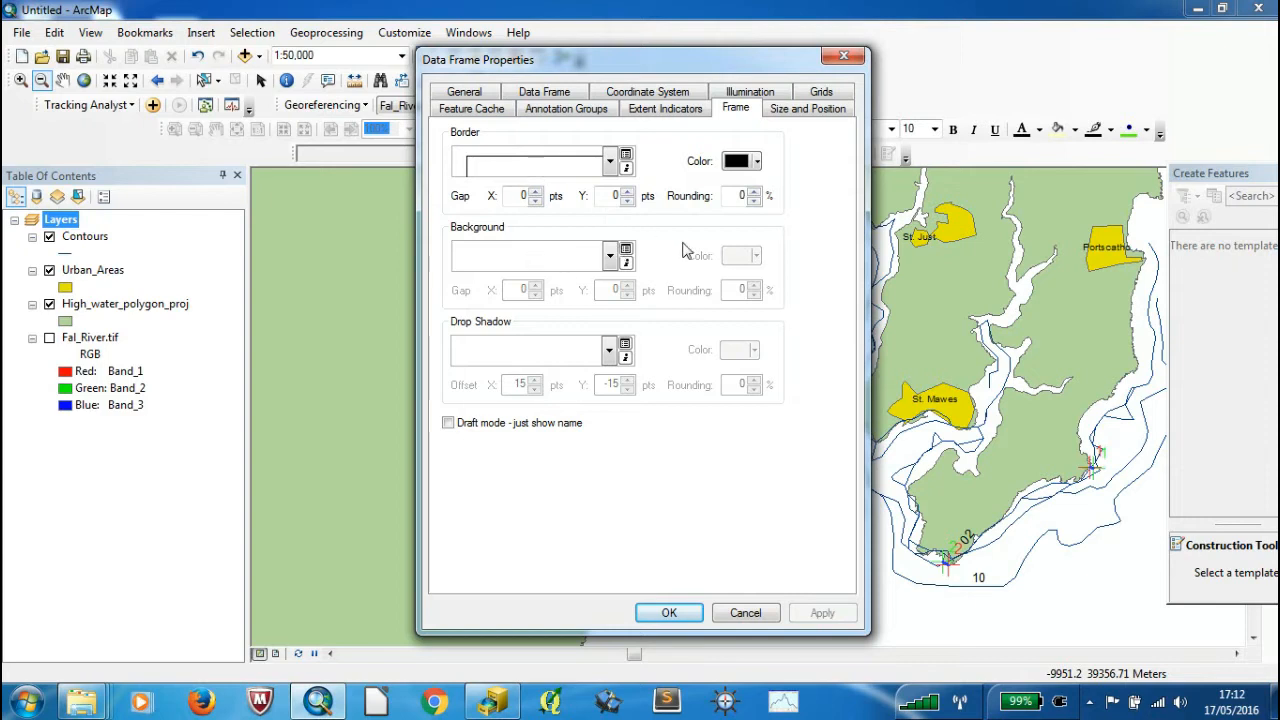
left_click(609, 256)
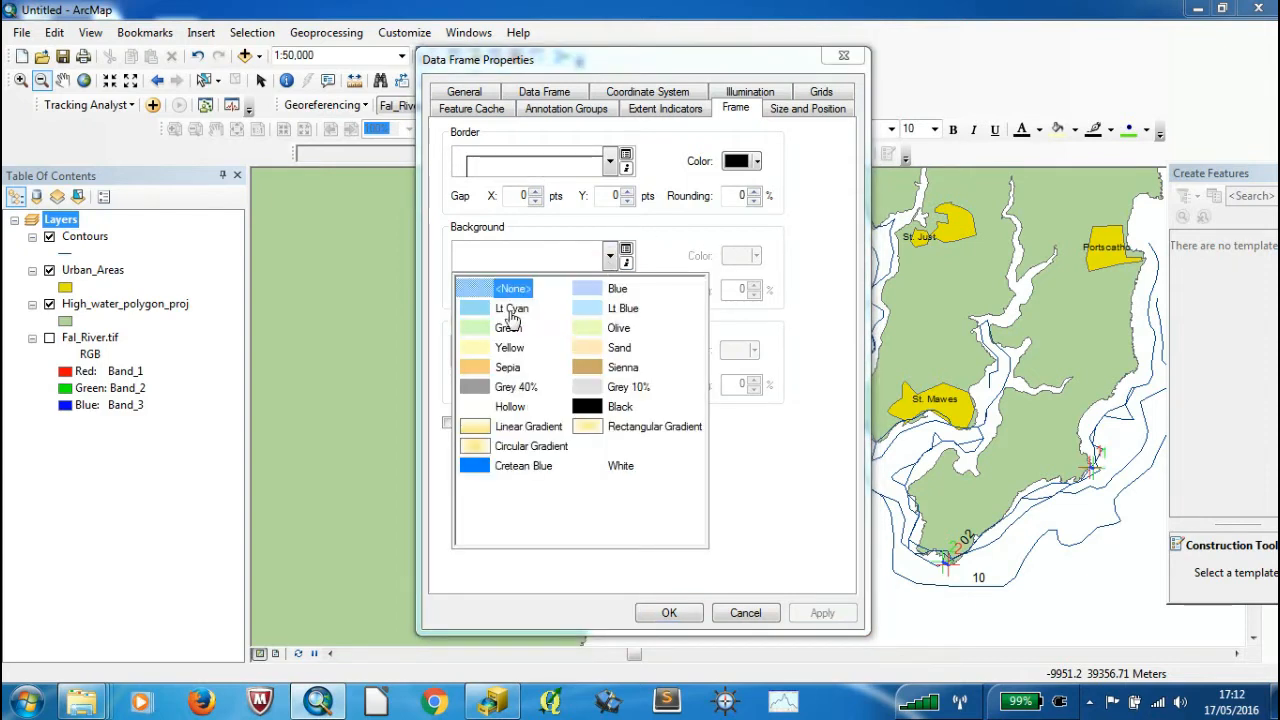
left_click(585, 290)
left_click(820, 614)
left_click(665, 614)
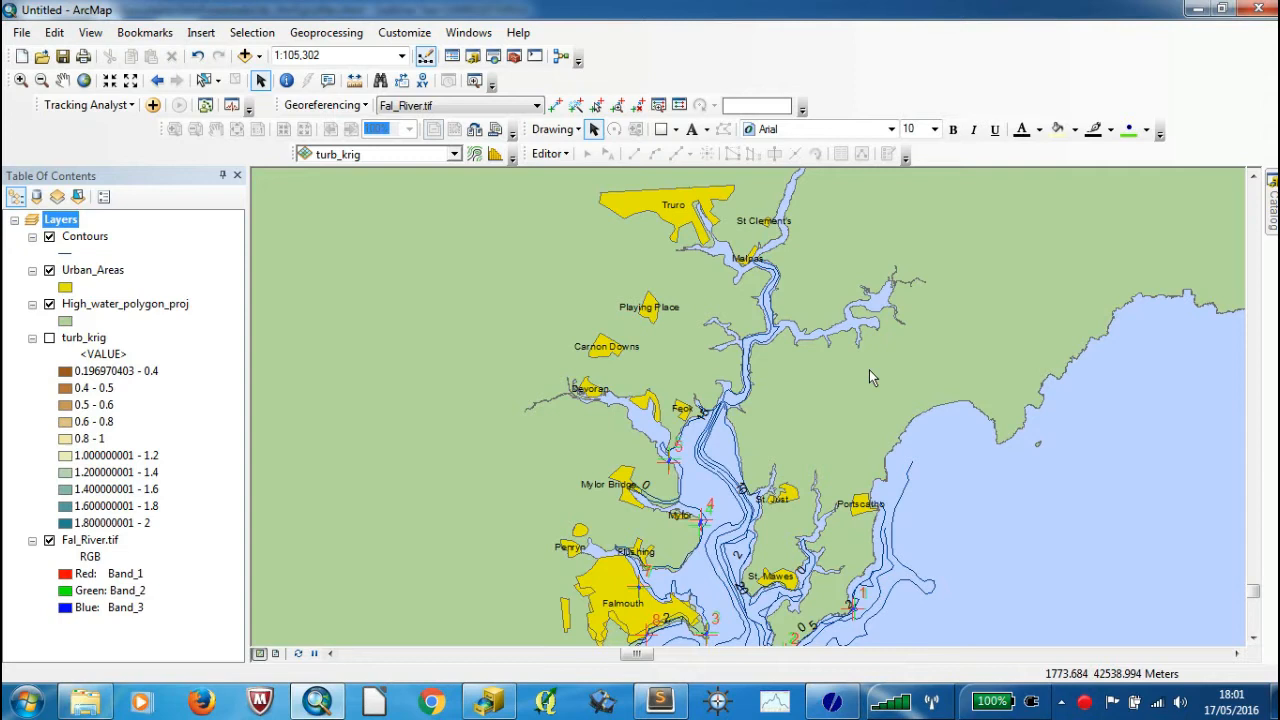
Show the turb_krig raster layer on the estuary map.
left_click(49, 338)
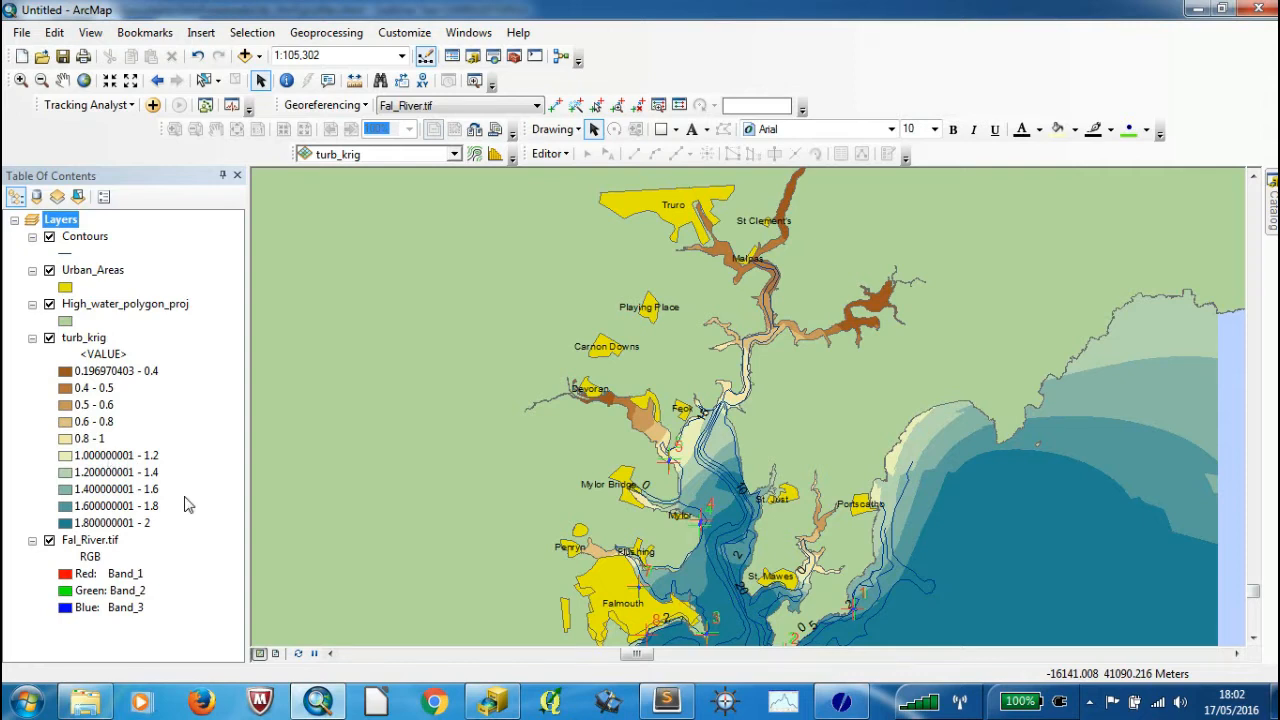
left_click(1090, 706)
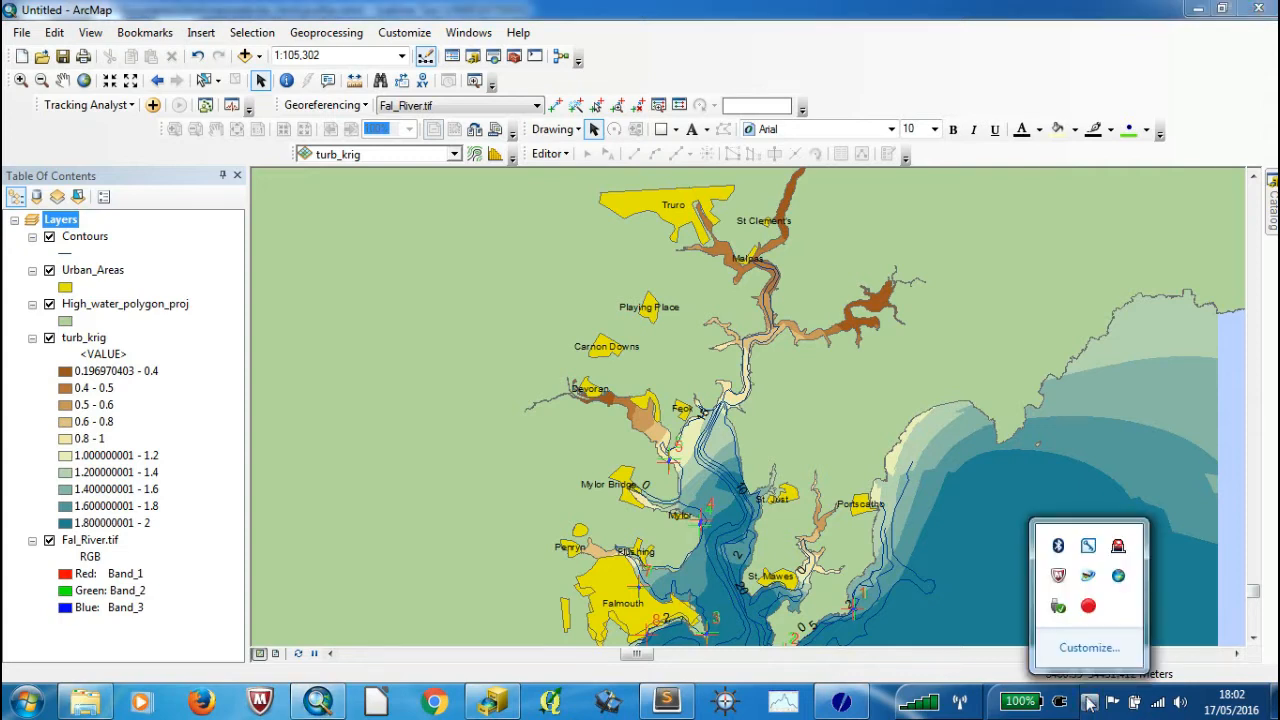
left_click(1058, 605)
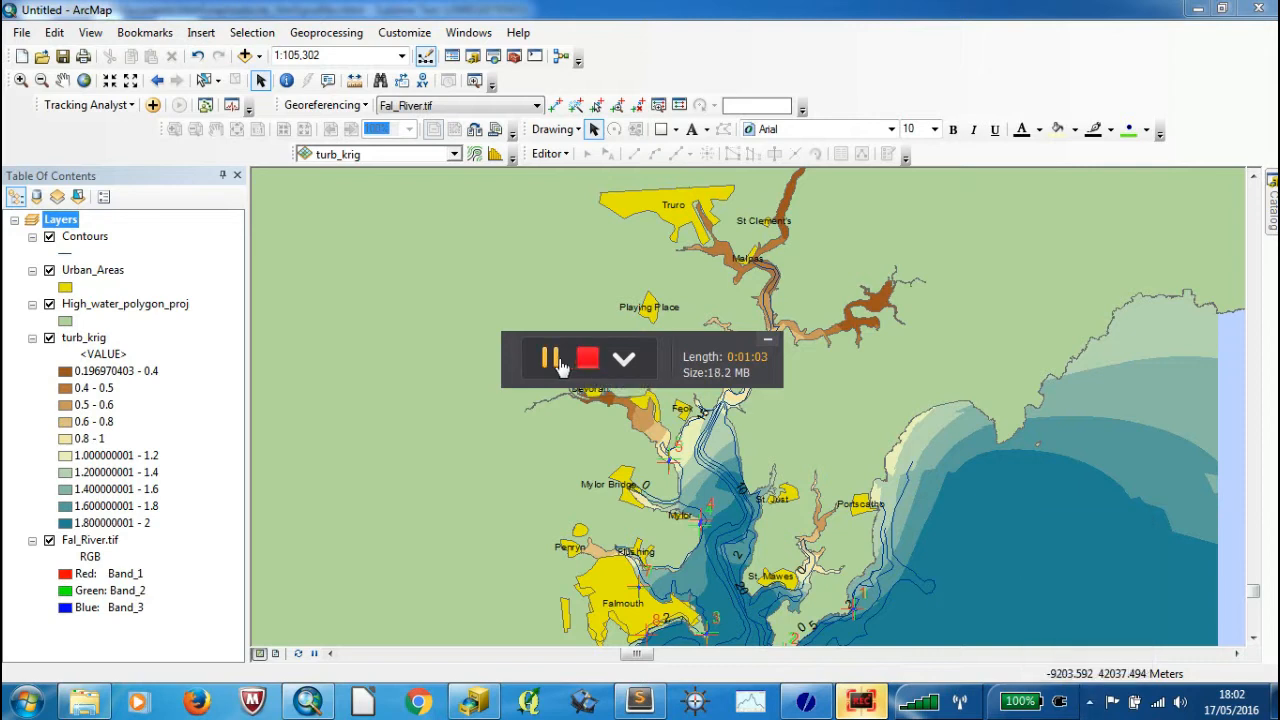
left_click(768, 346)
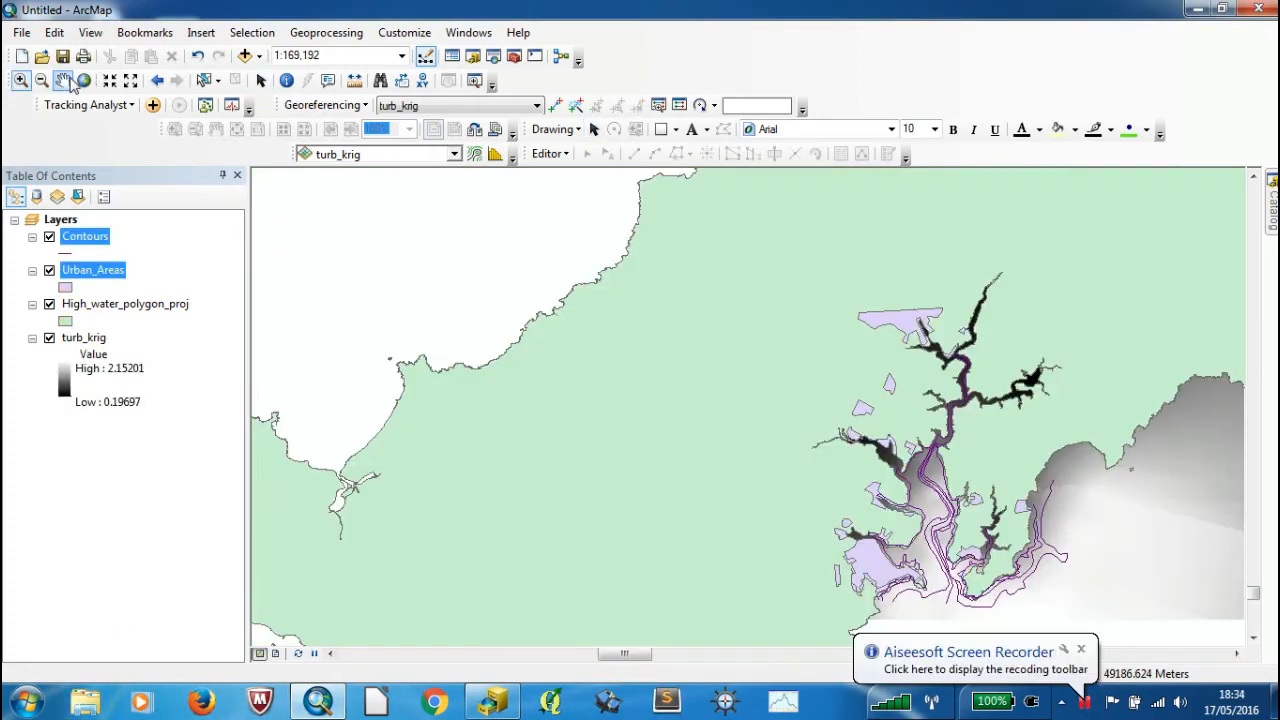
left_click(62, 80)
left_click_drag(930, 425, 686, 287)
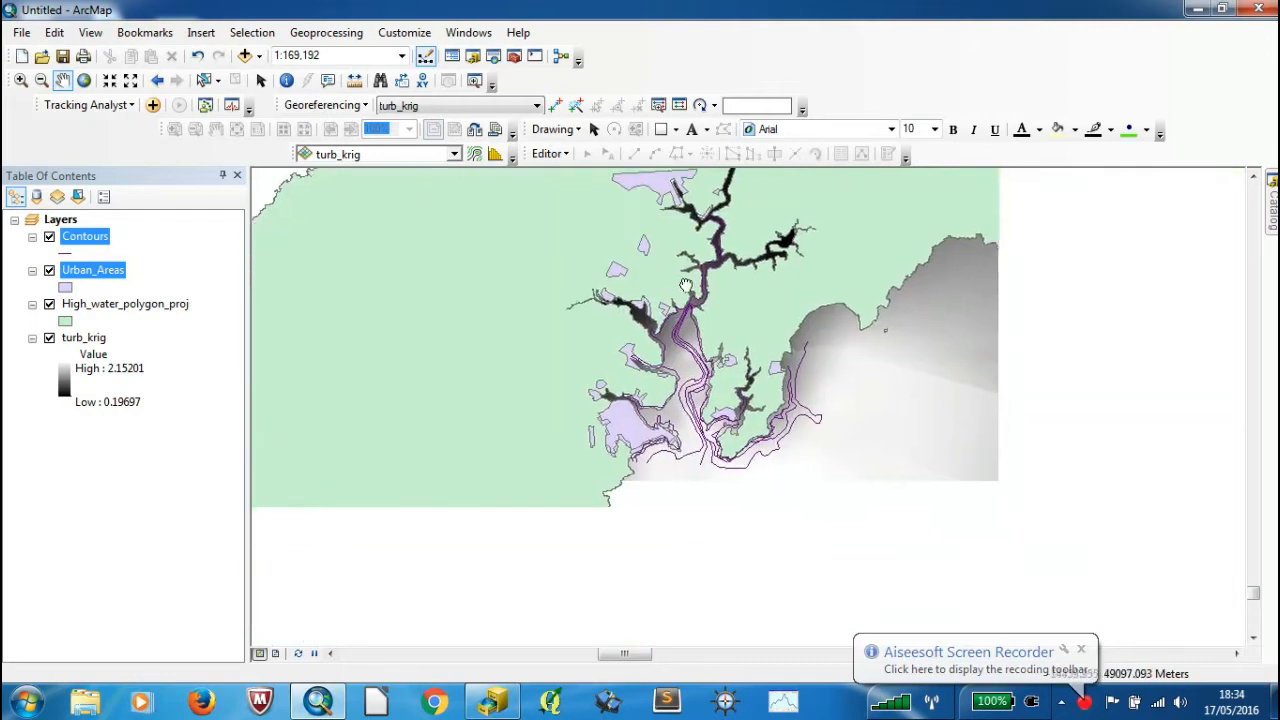
left_click_drag(776, 338, 766, 461)
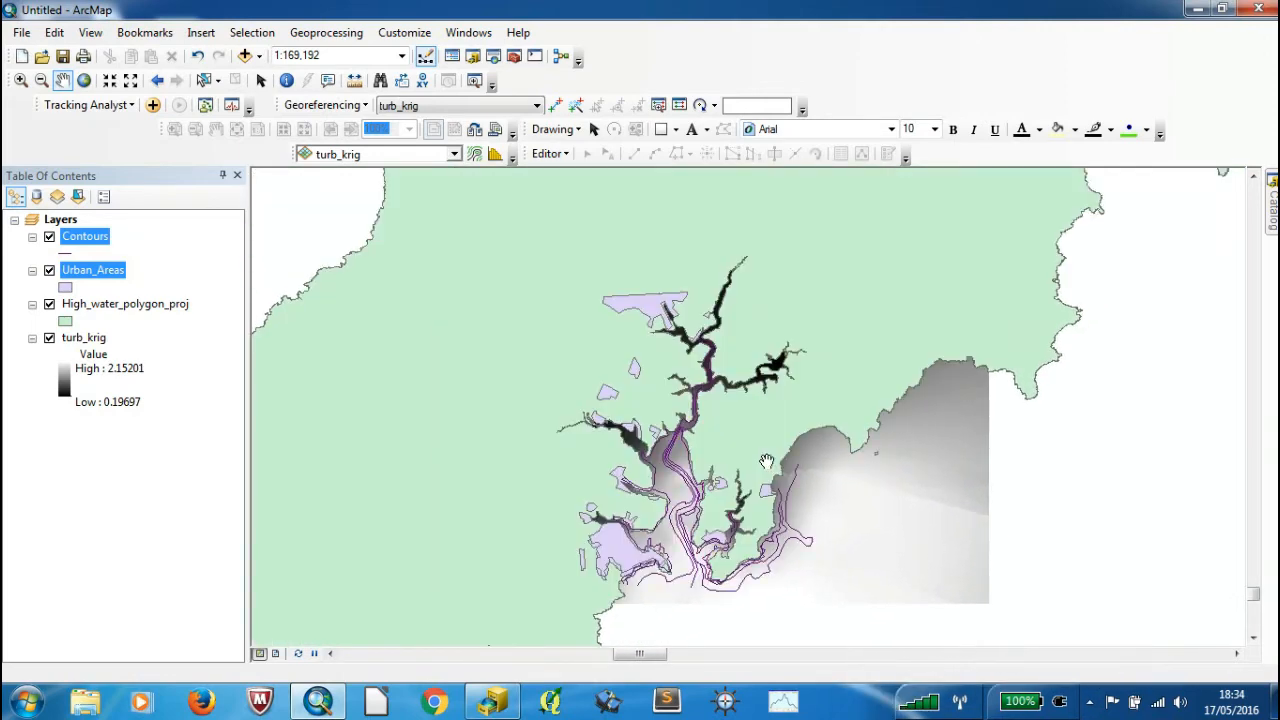
left_click_drag(385, 433, 201, 376)
left_click_drag(400, 340, 622, 426)
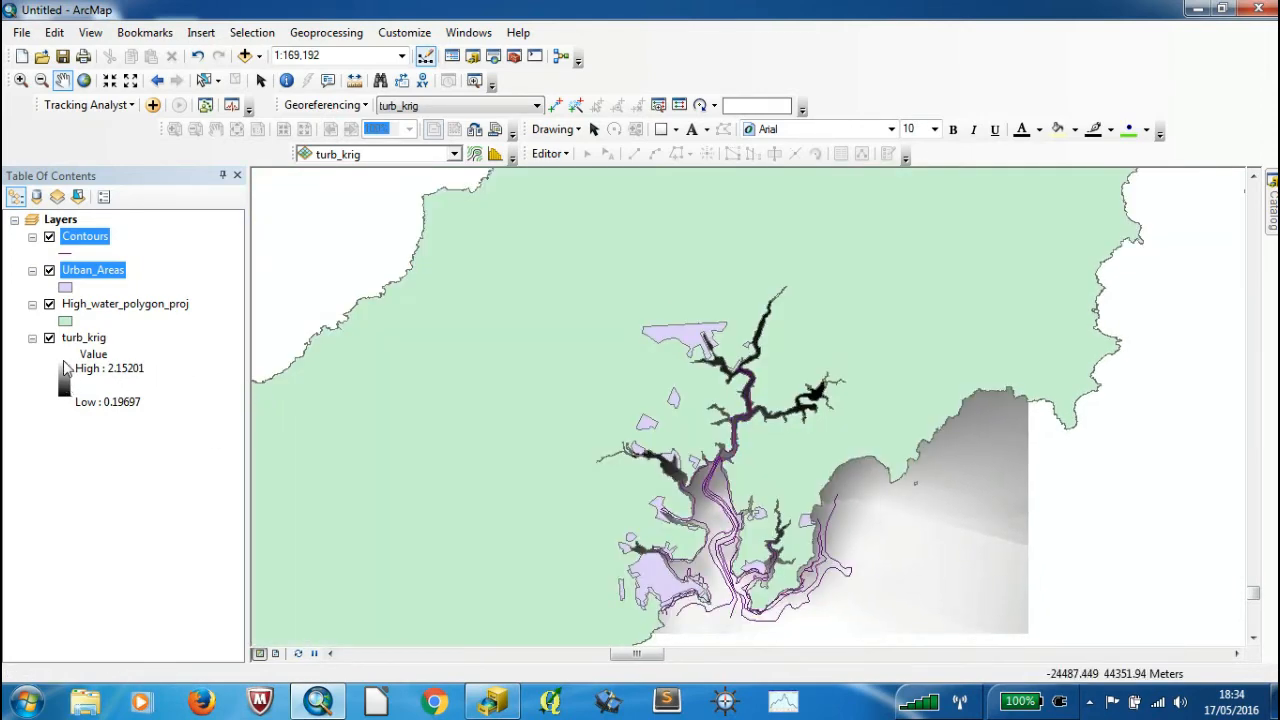
Switch the turb_krig layer's symbology to Classified with 10 classes.
right_click(72, 343)
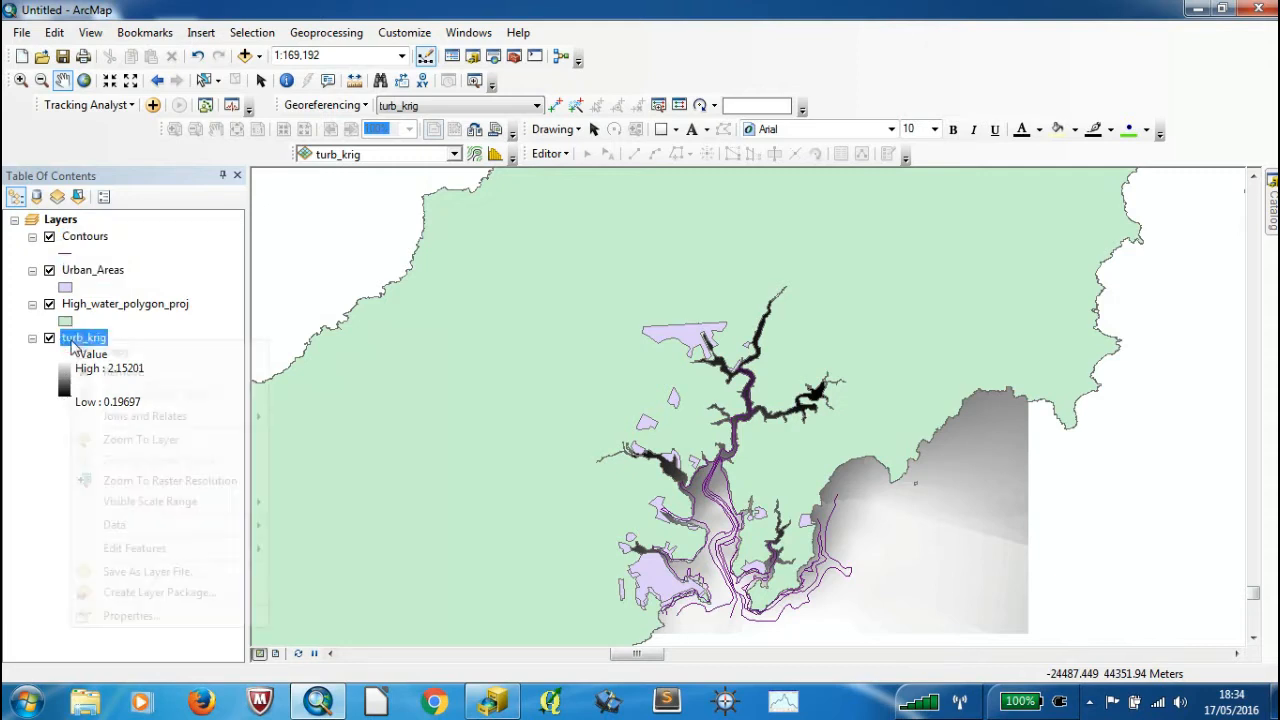
mouse_move(132, 424)
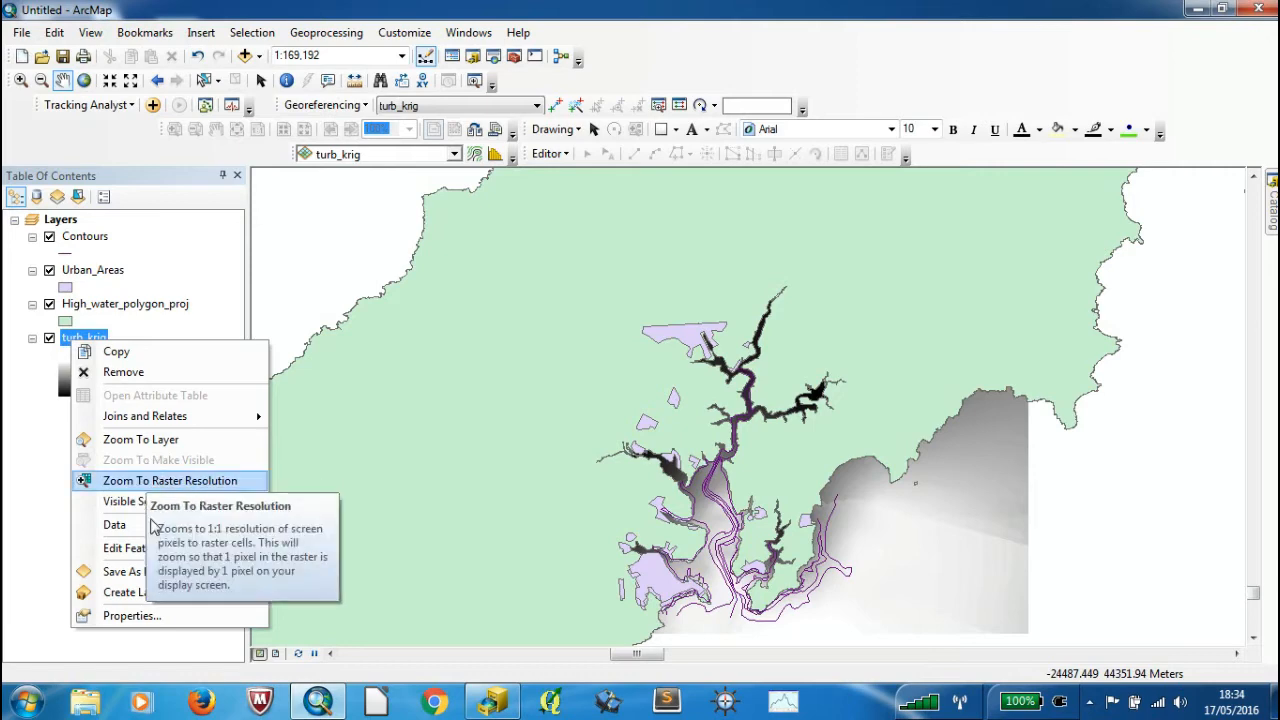
left_click(155, 617)
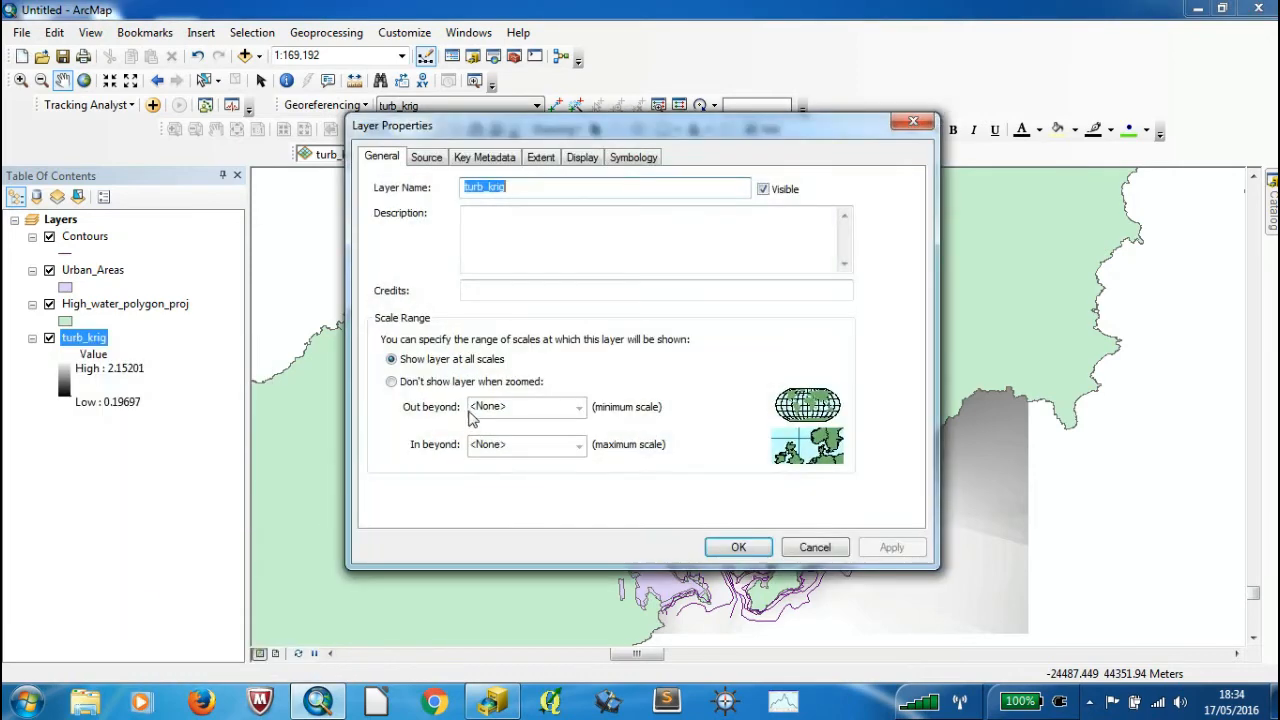
left_click(621, 156)
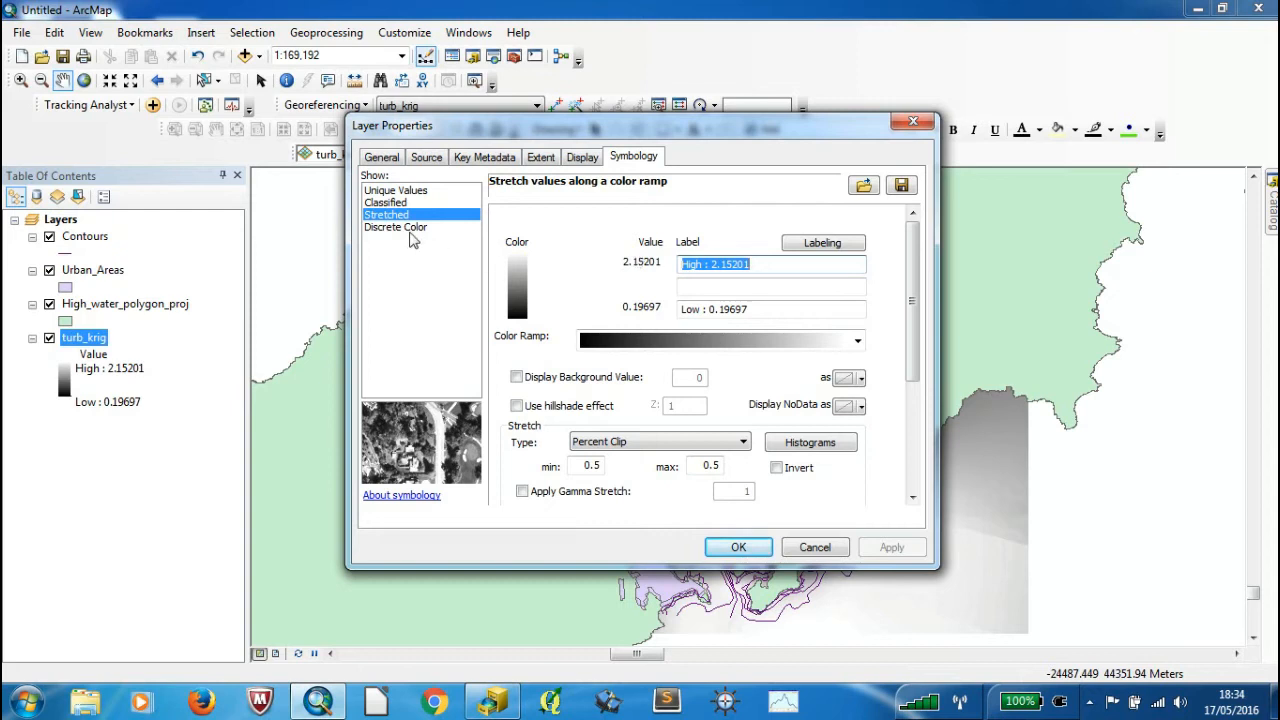
left_click(390, 203)
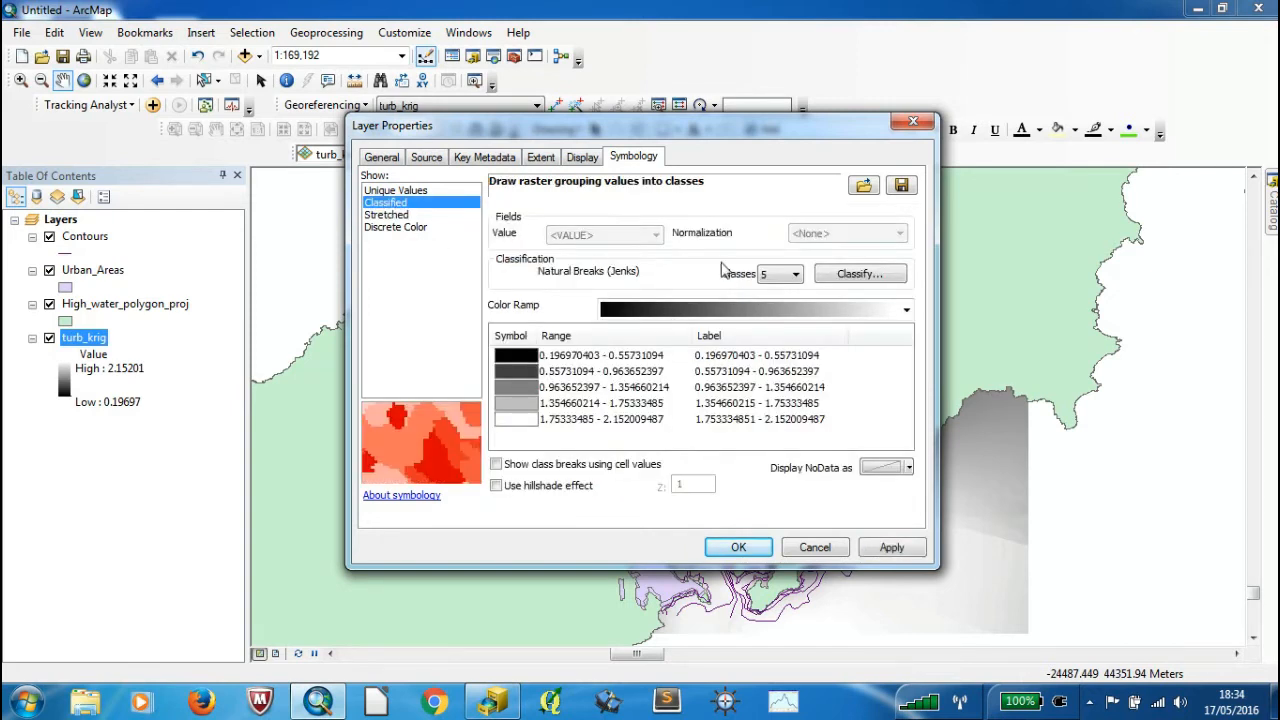
left_click(796, 275)
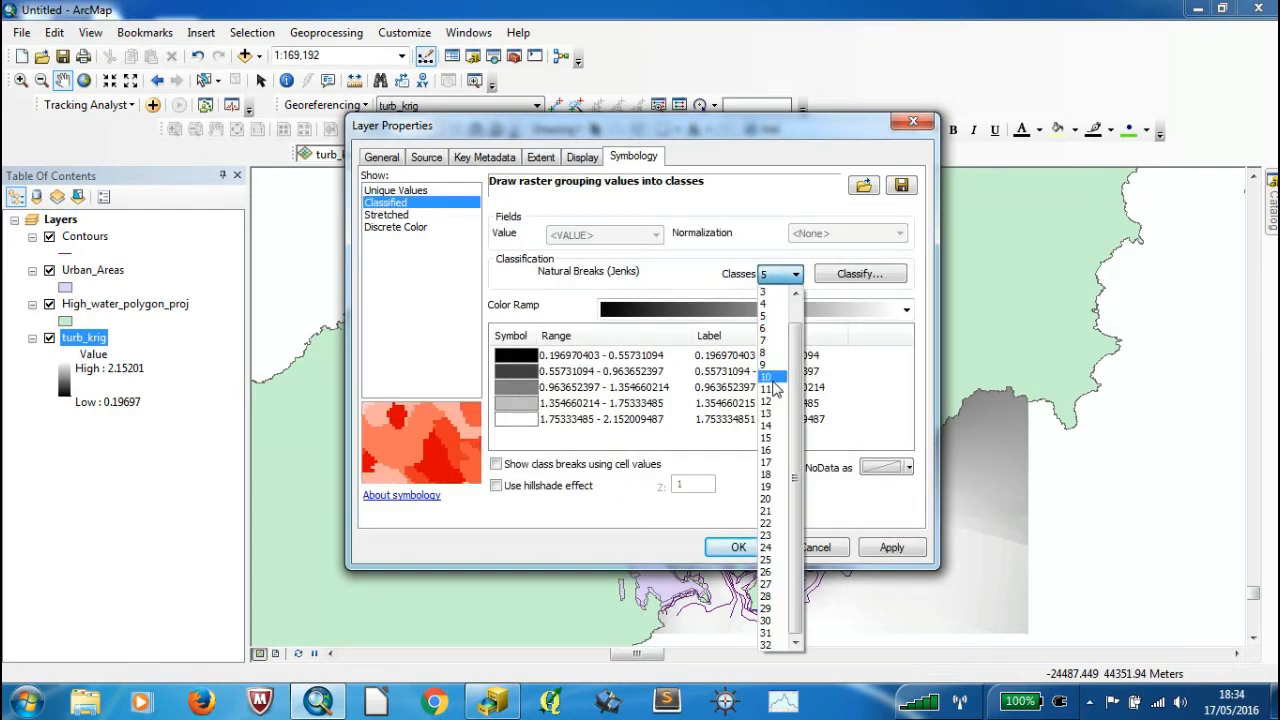
left_click(775, 383)
left_click_drag(904, 376, 914, 414)
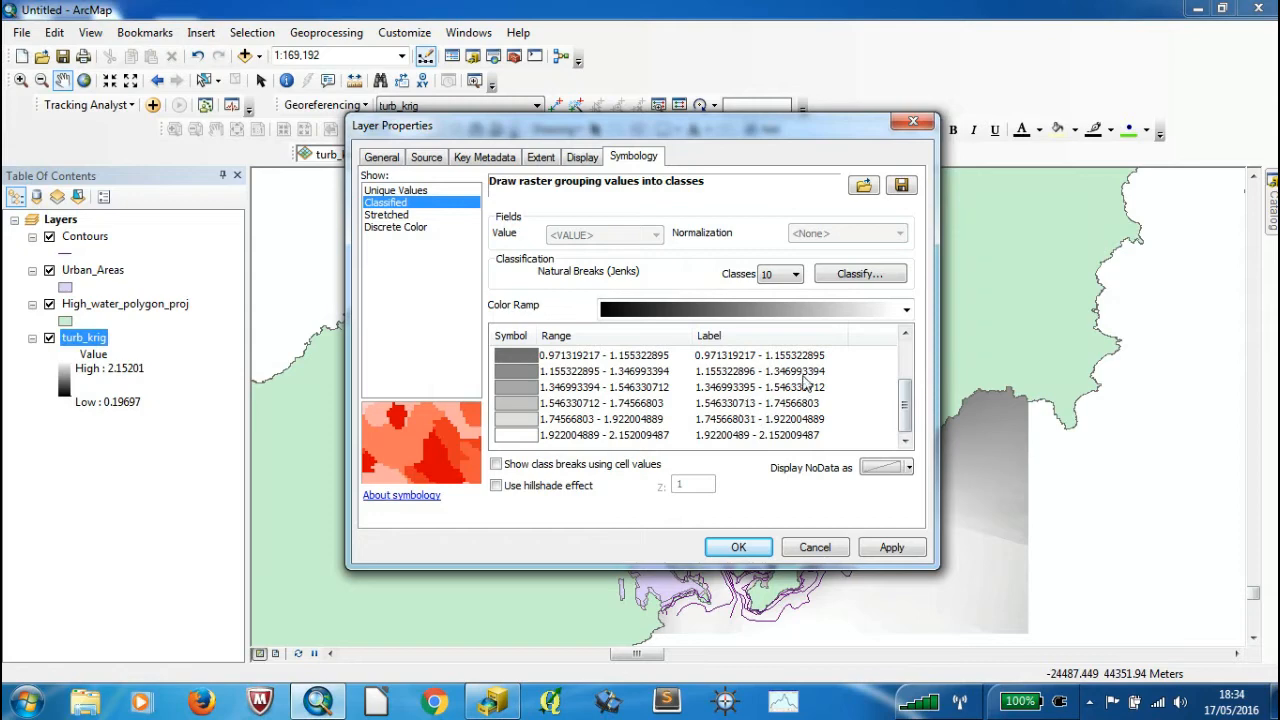
Open the classification settings and set the two highest class break values to 2 and 1.8.
left_click(856, 275)
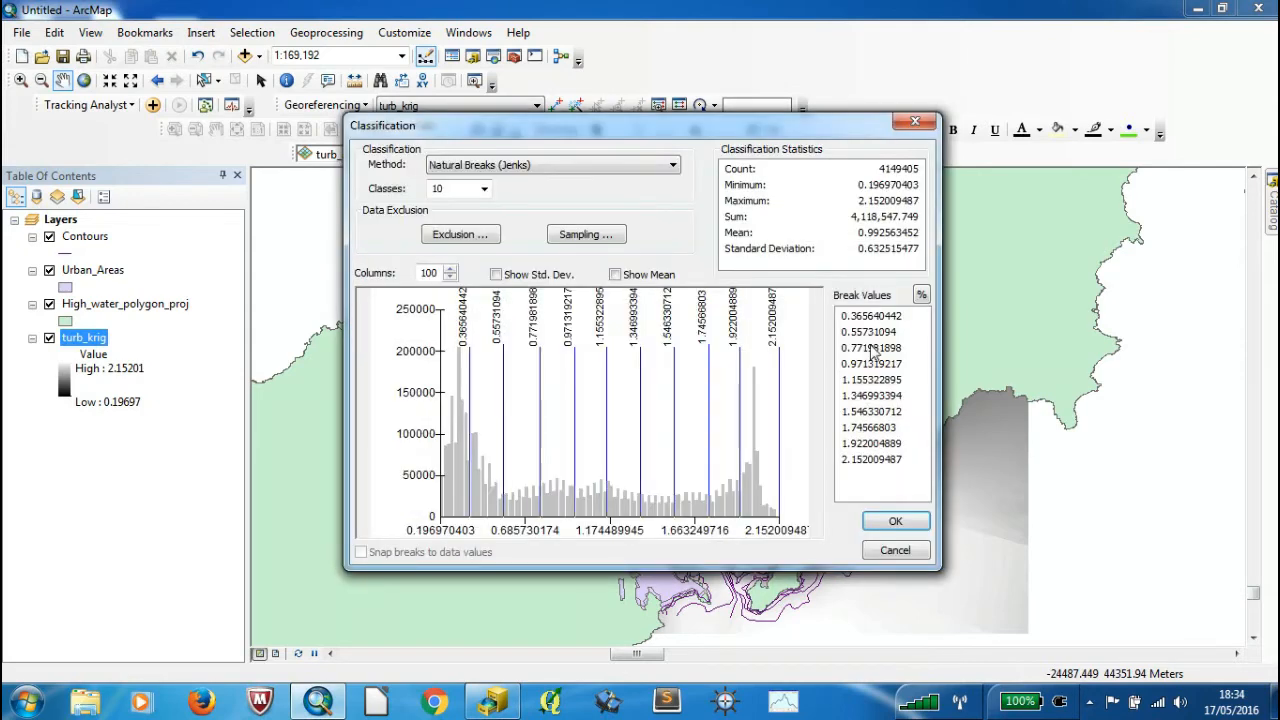
left_click(870, 460)
type("2")
key("Return")
left_click(866, 444)
type("1.8")
Set the next three break values, in descending order, to 1.6, 1.6 and 1.4, and accept the classification.
left_click(860, 428)
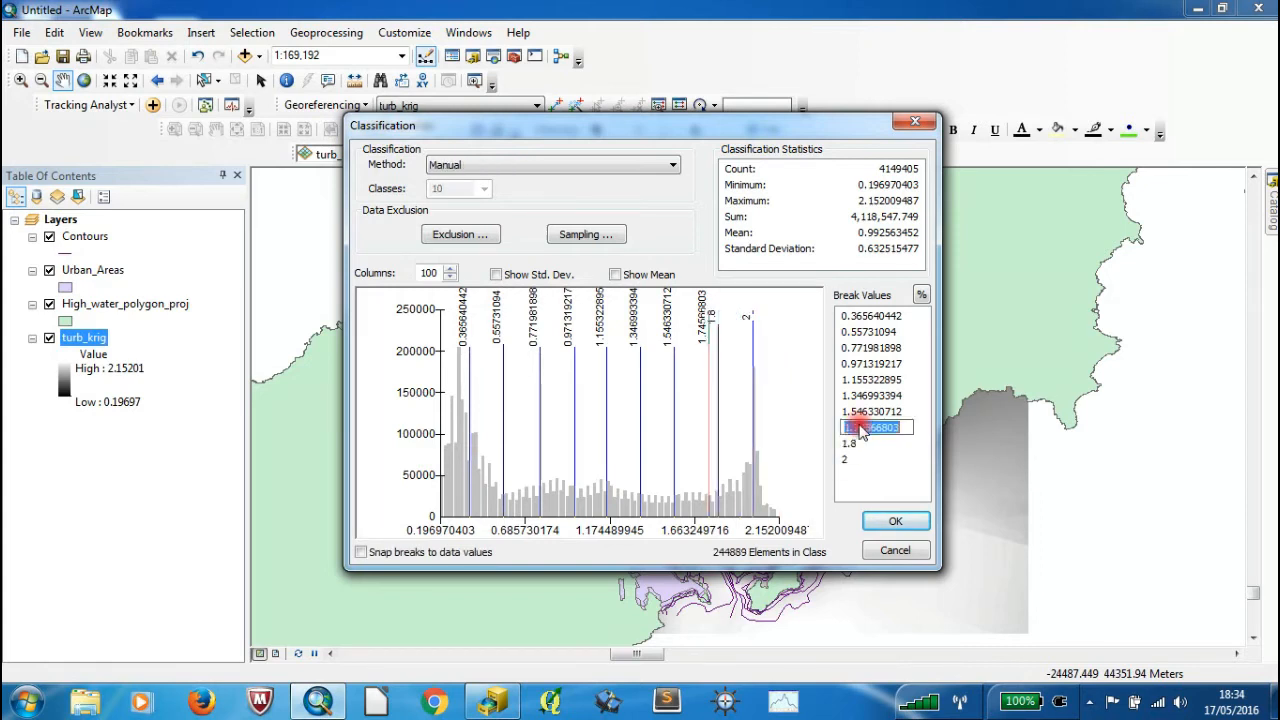
type("1.6")
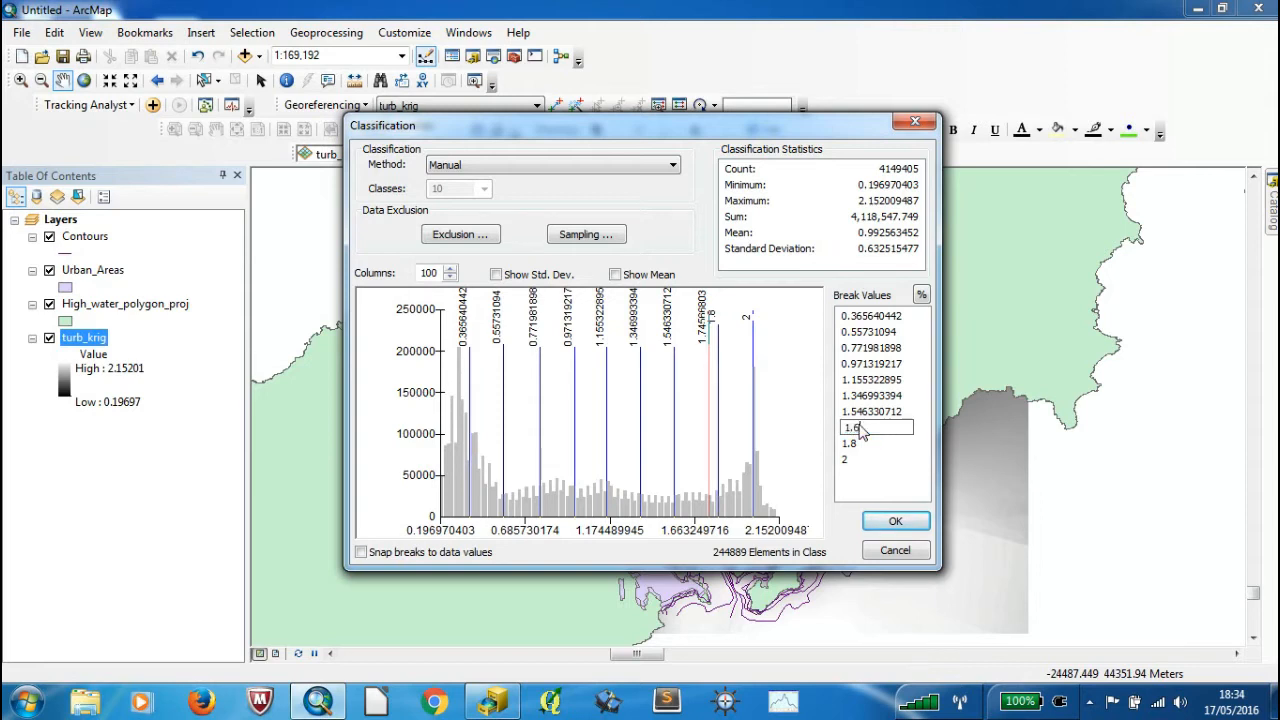
left_click(862, 413)
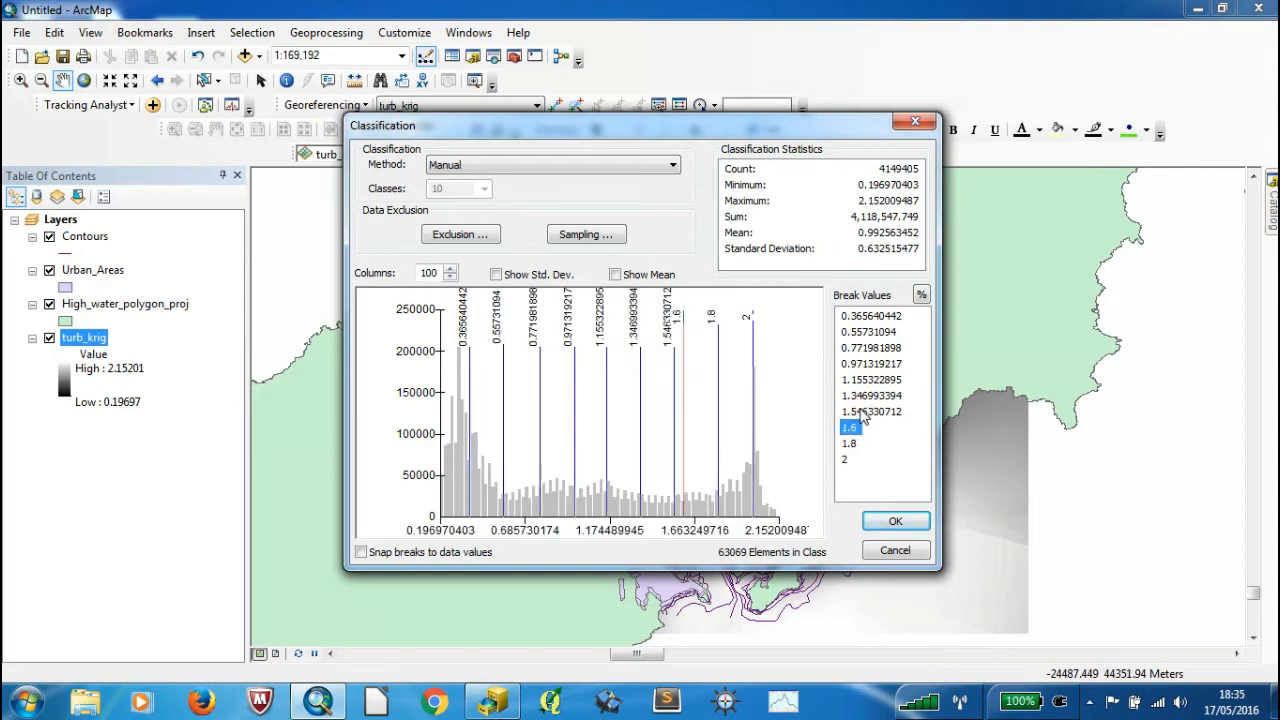
type("1.6")
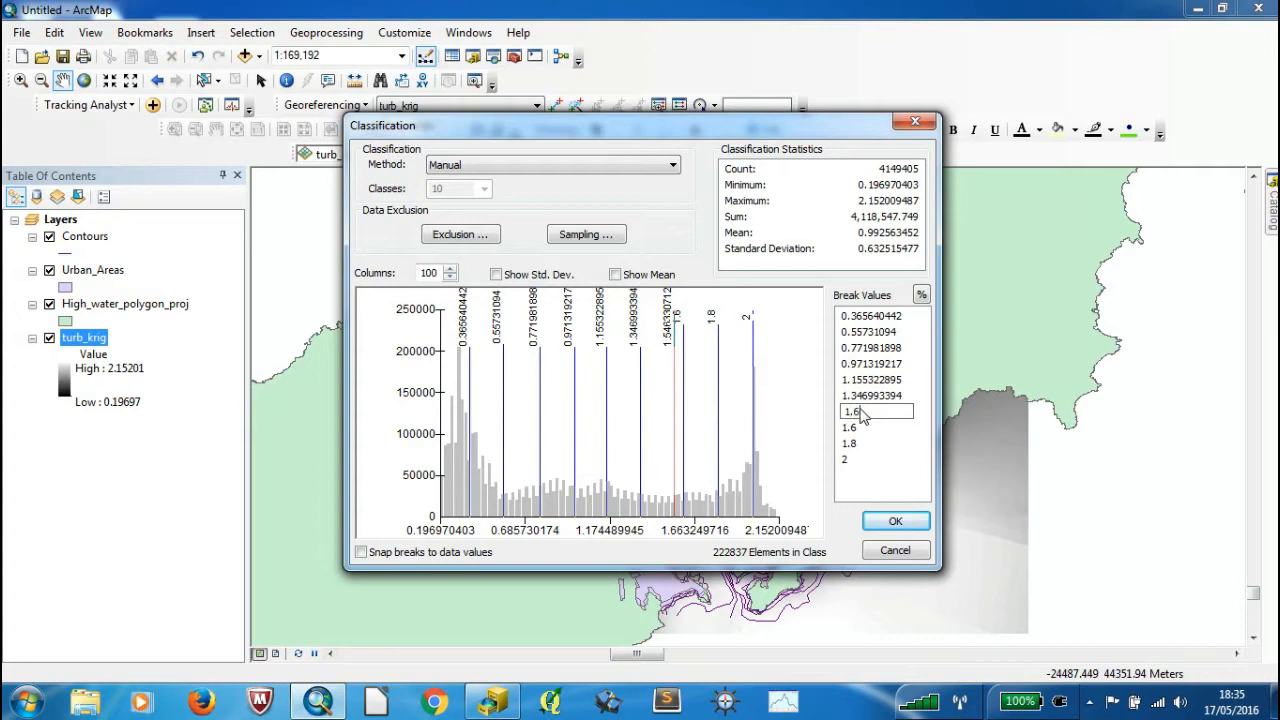
left_click(861, 398)
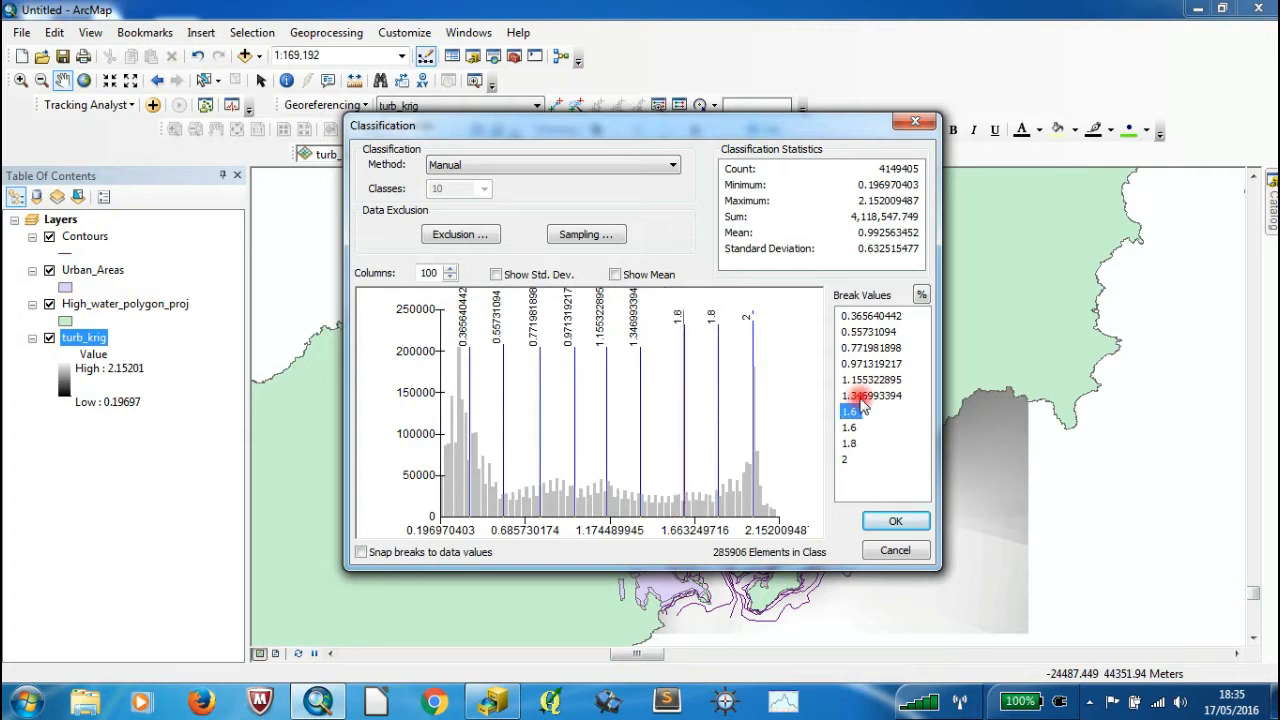
type("1.4")
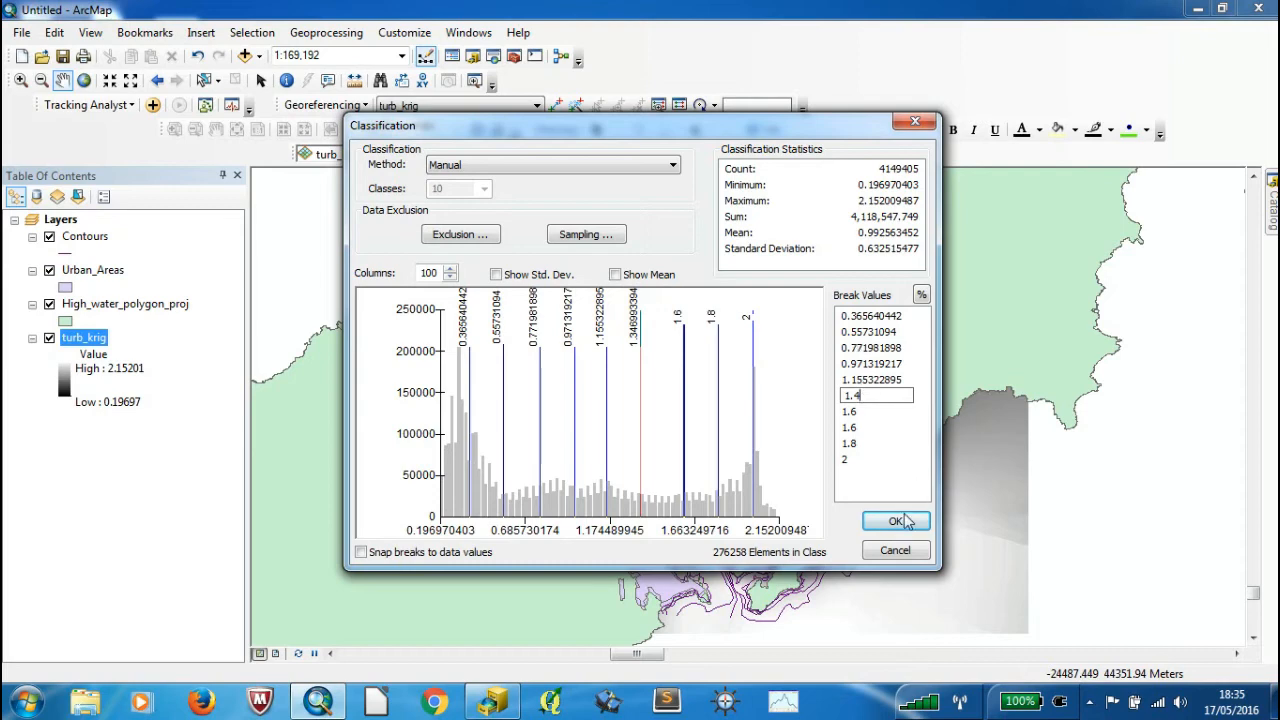
left_click(896, 521)
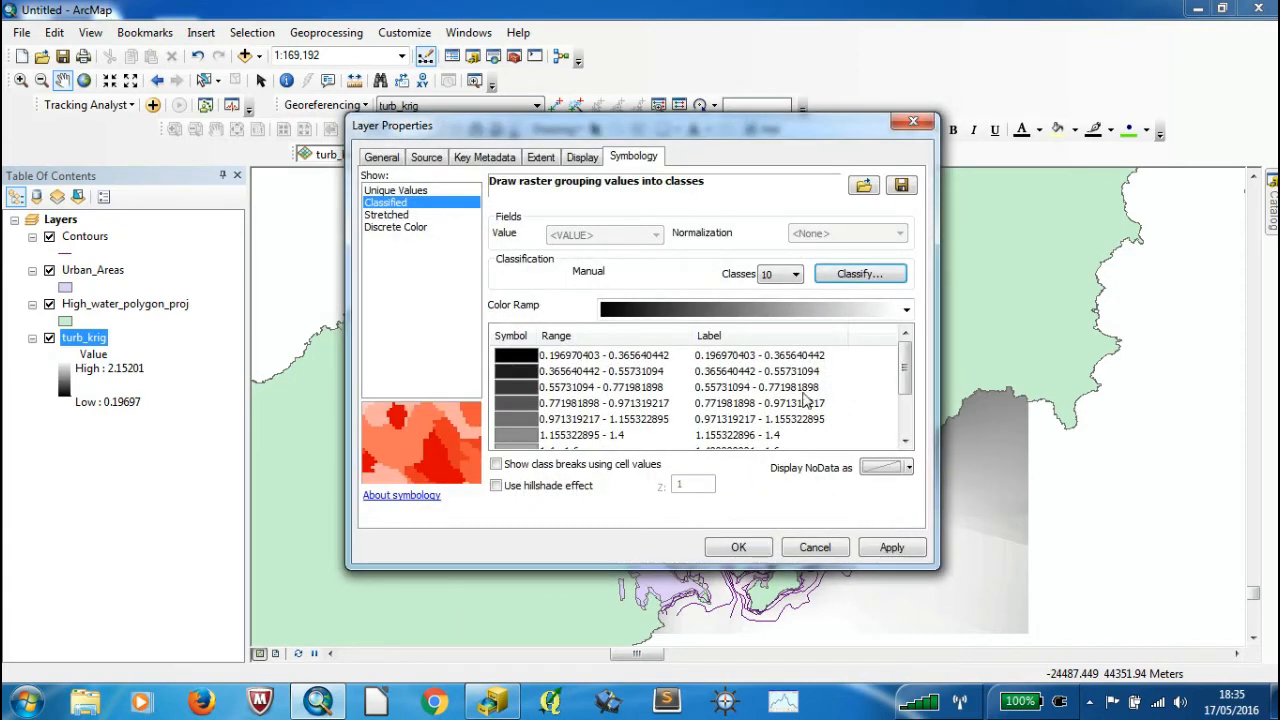
Apply the brown-to-pale-yellow-to-teal color ramp to the turb_krig classes and accept the layer properties.
mouse_move(904, 355)
left_mouse_down()
mouse_move(908, 373)
mouse_move(907, 343)
left_mouse_up()
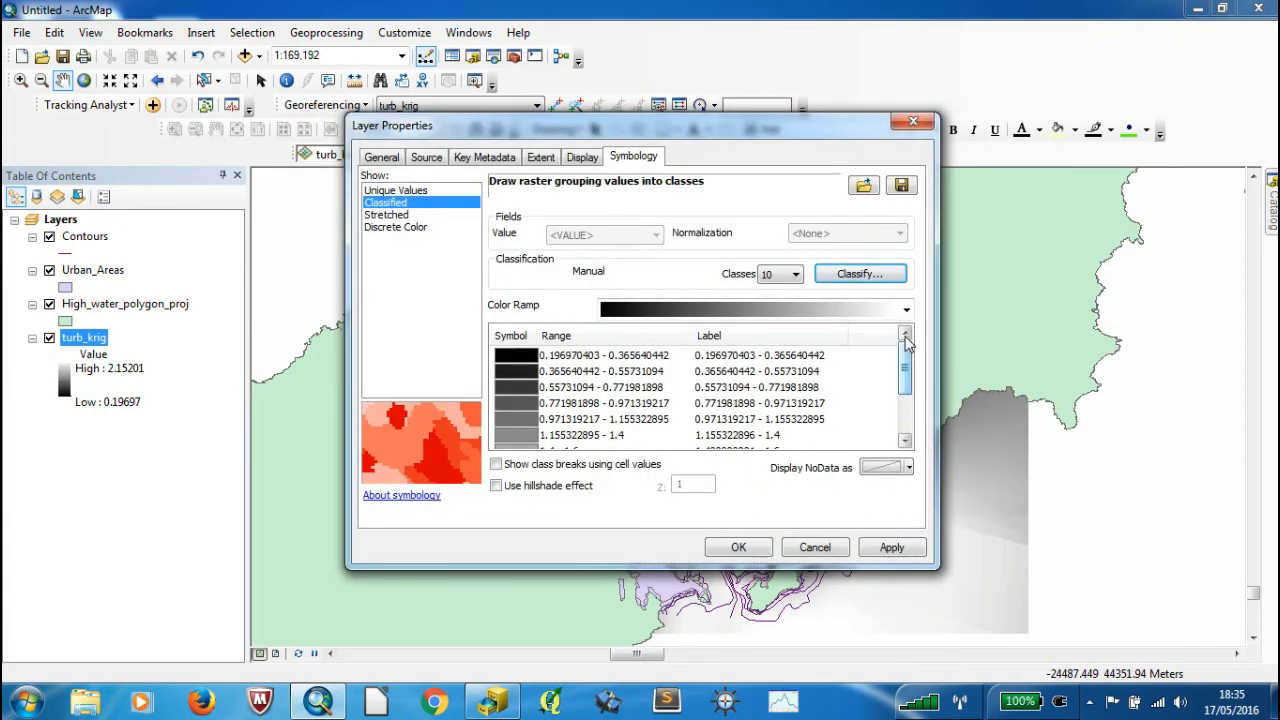
left_click(906, 310)
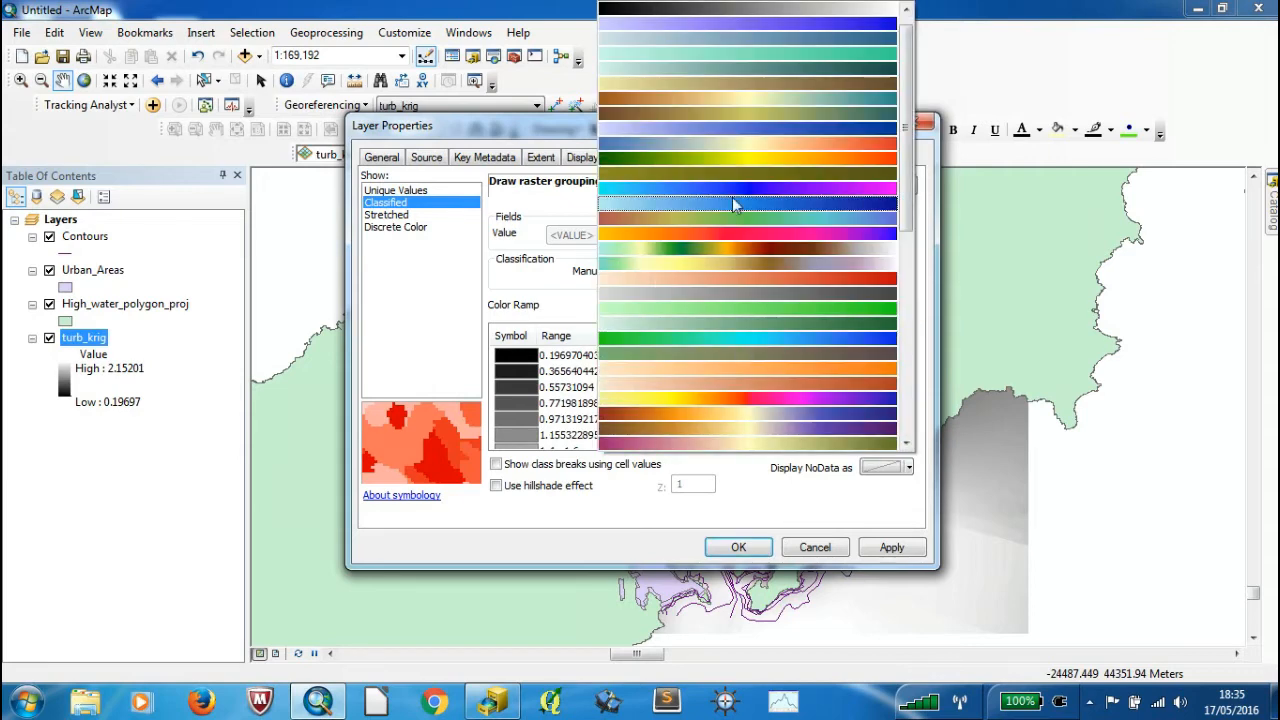
left_click(636, 107)
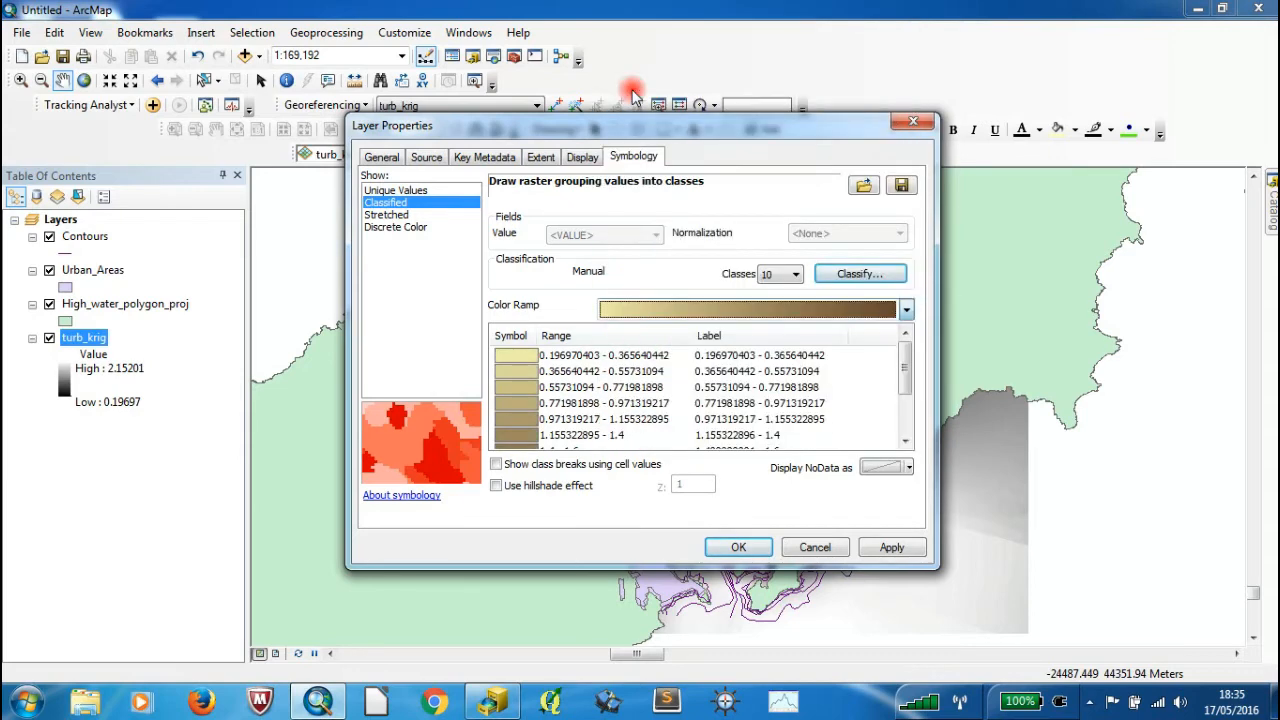
left_click(906, 310)
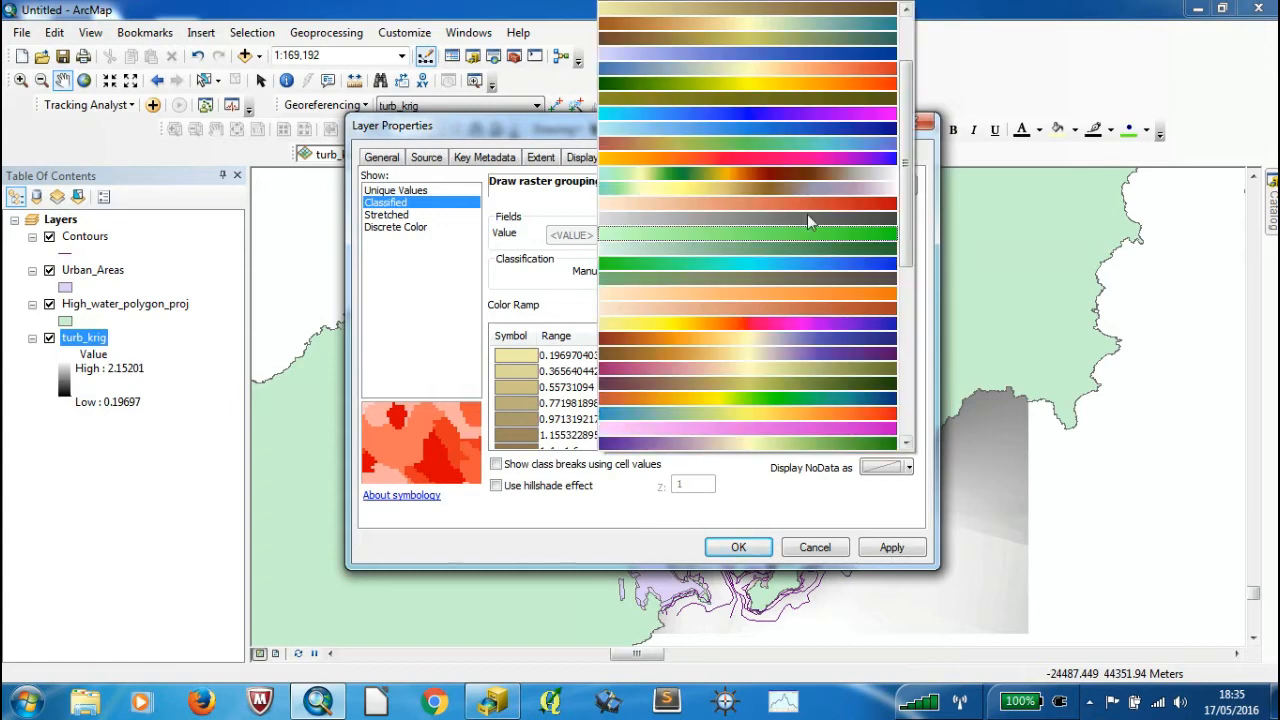
left_click(748, 30)
left_click(892, 547)
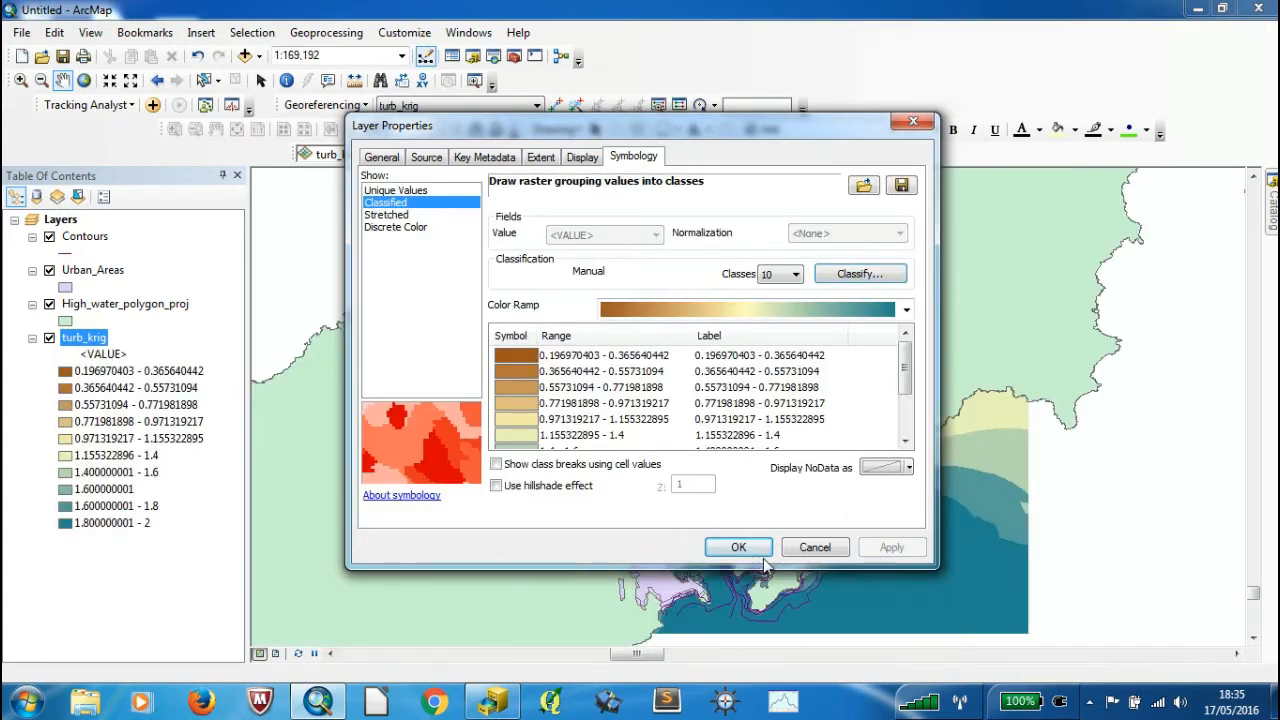
left_click(738, 547)
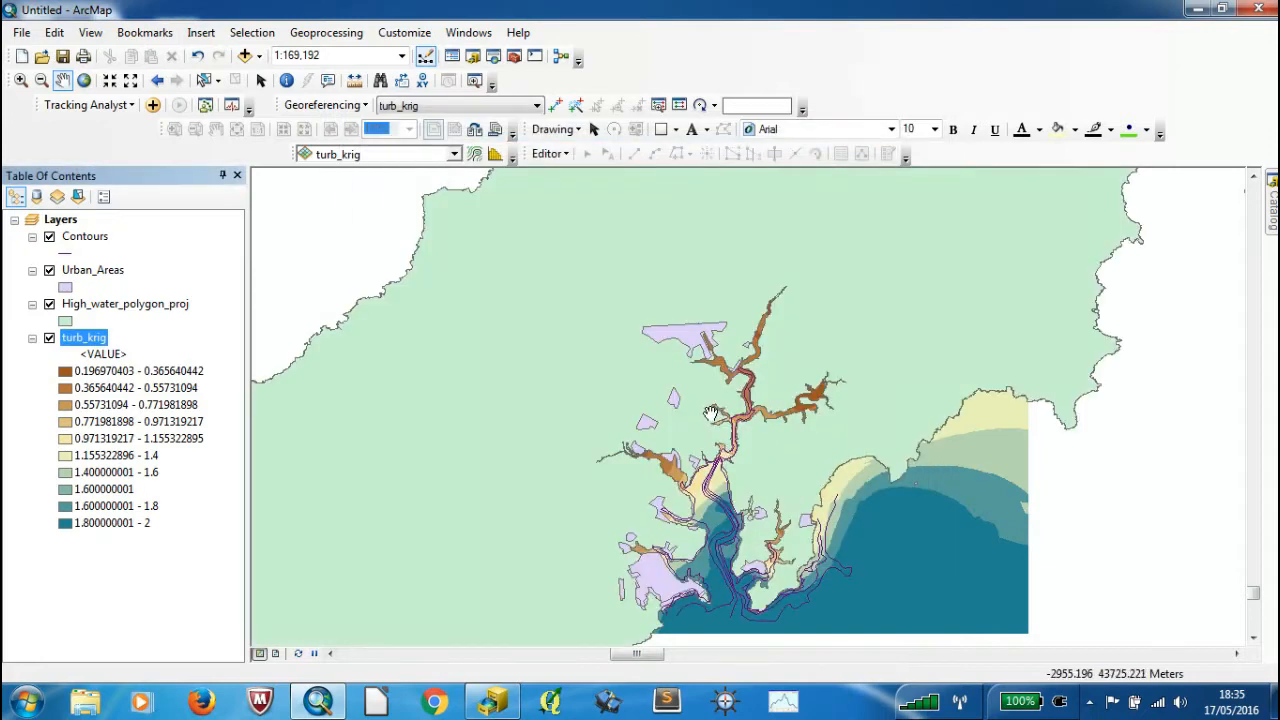
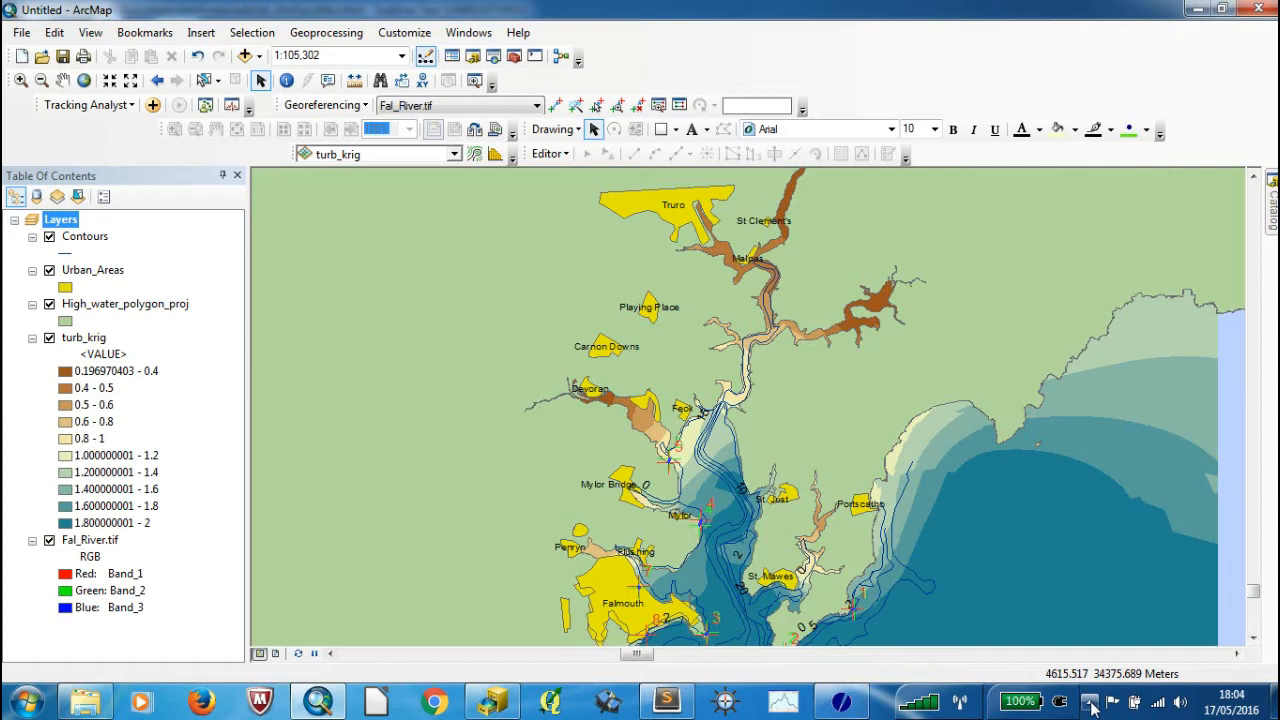
left_click(1090, 704)
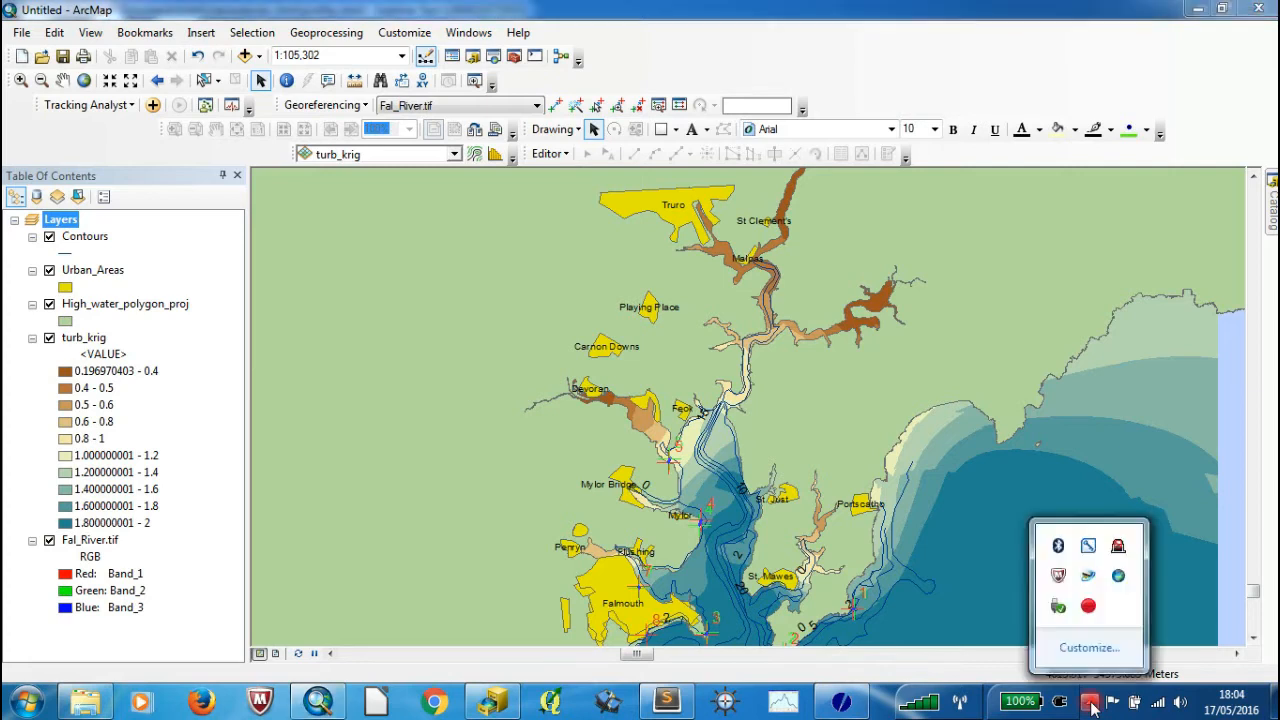
left_click(1089, 608)
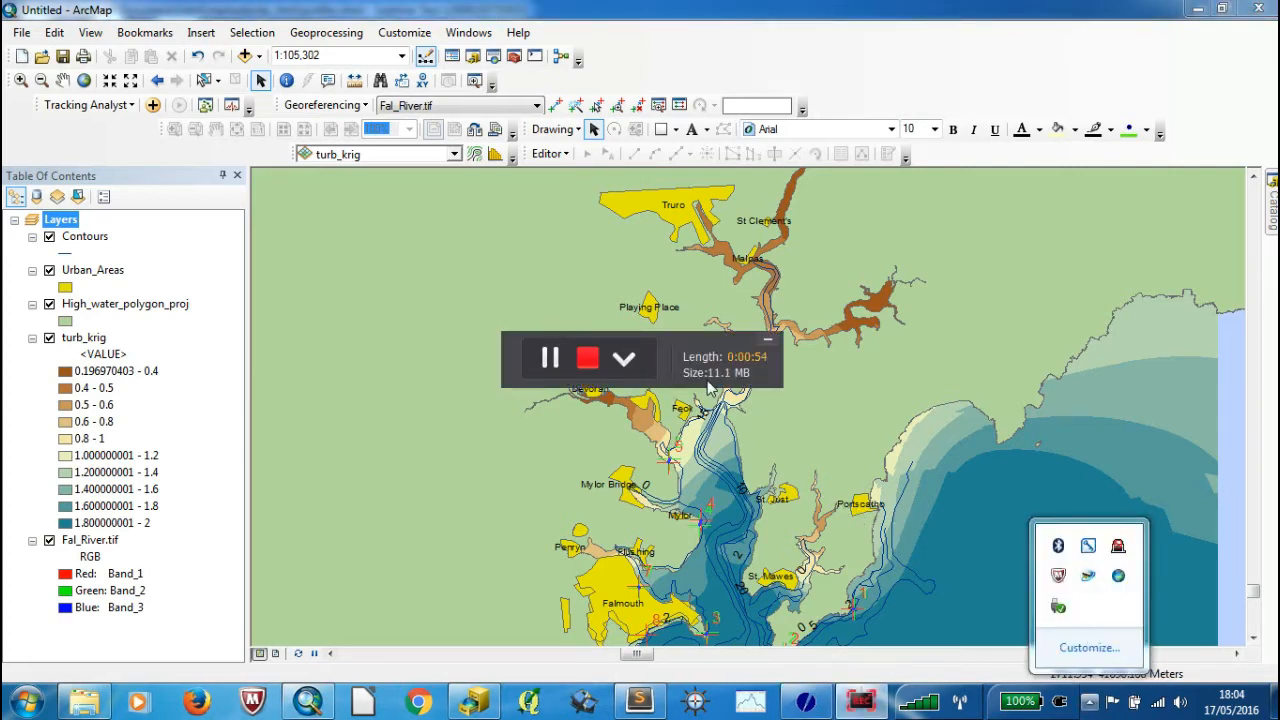
left_click(1254, 636)
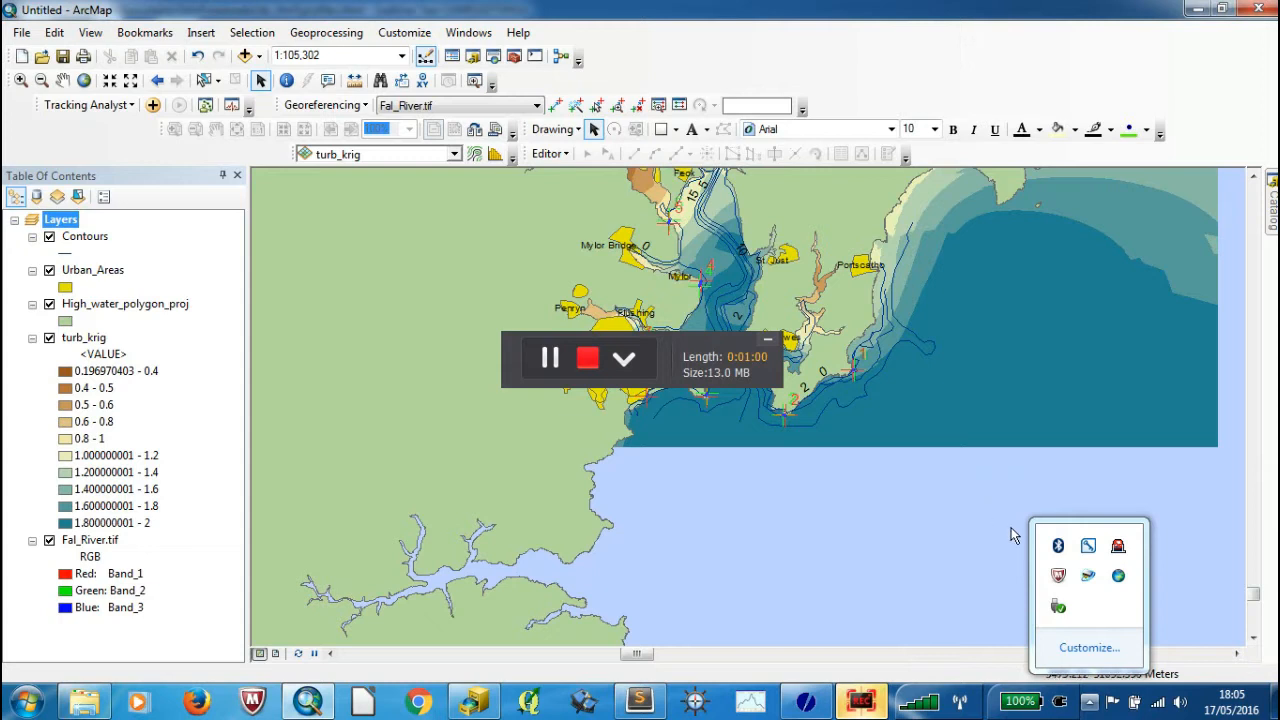
left_click(594, 362)
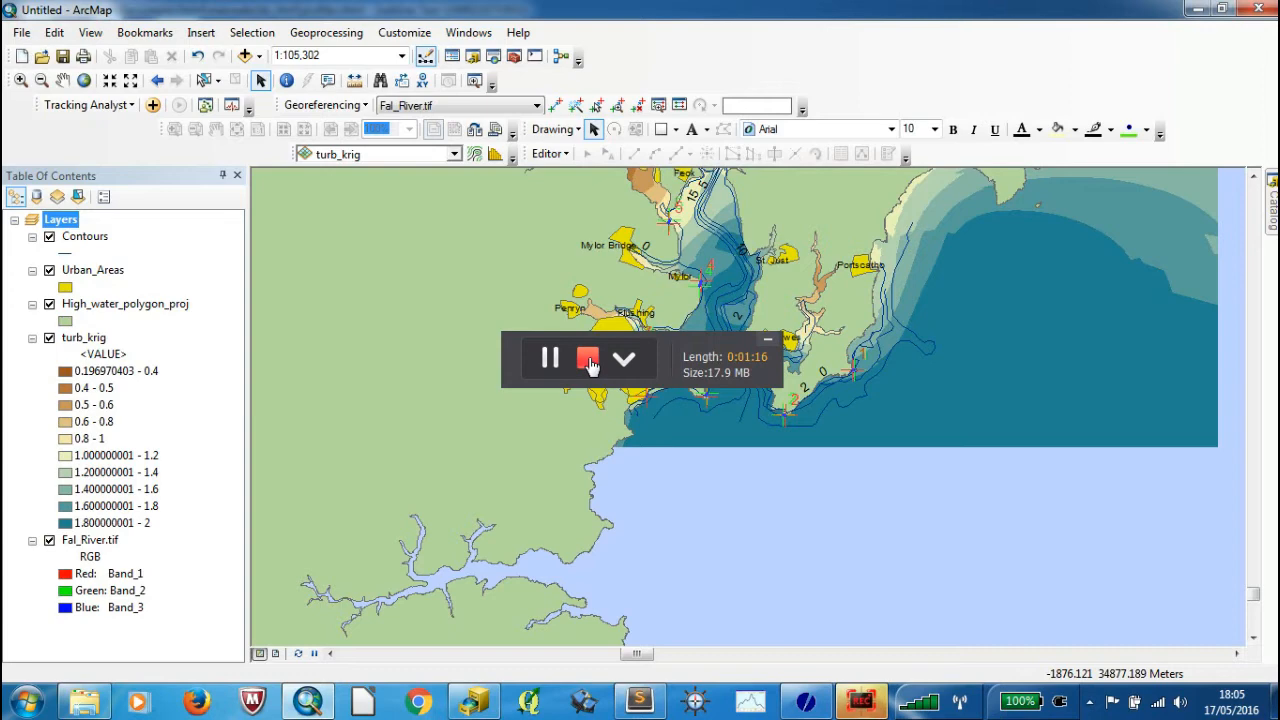
left_click(590, 366)
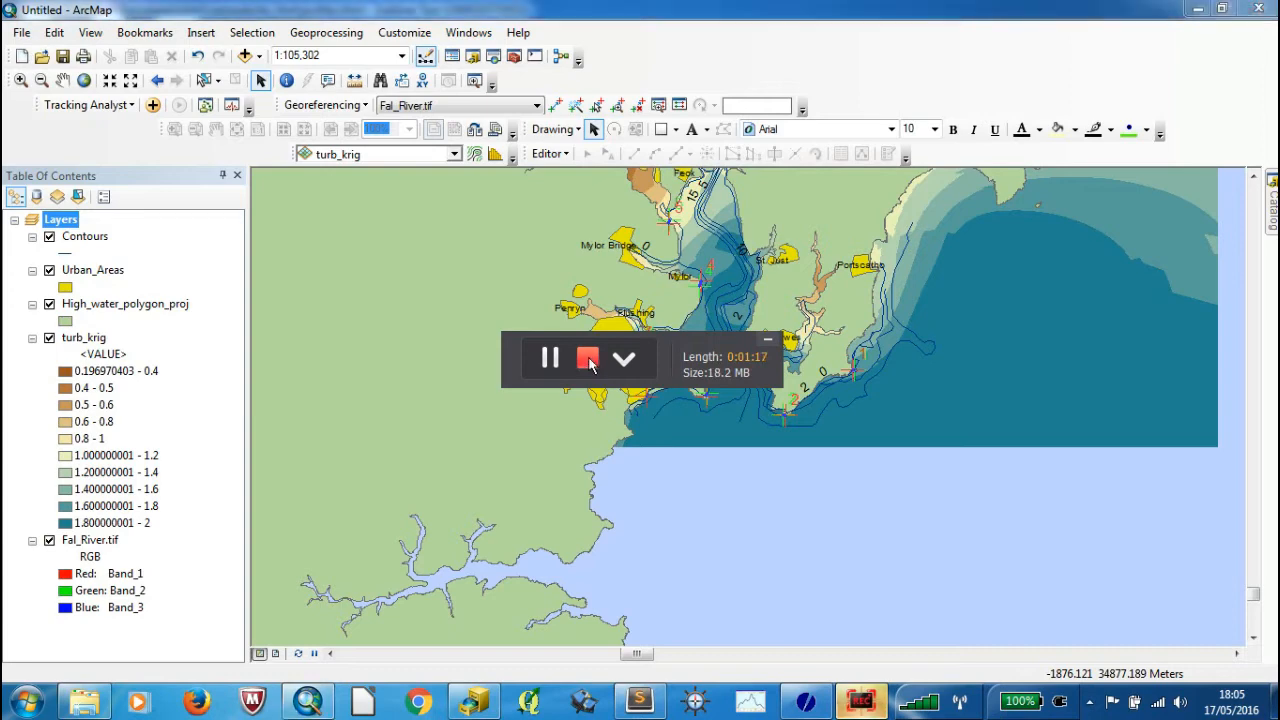
Open the Urban_Areas attribute table and add a Long Integer field named Area.
right_click(92, 272)
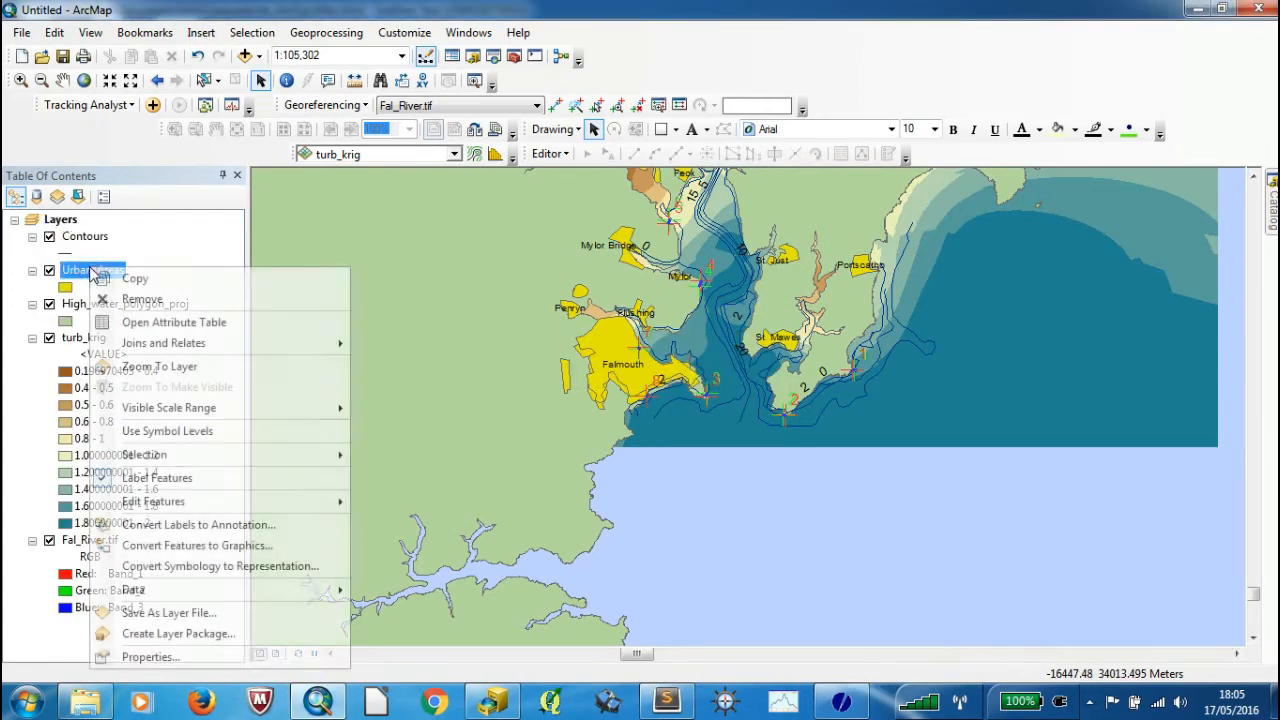
left_click(145, 322)
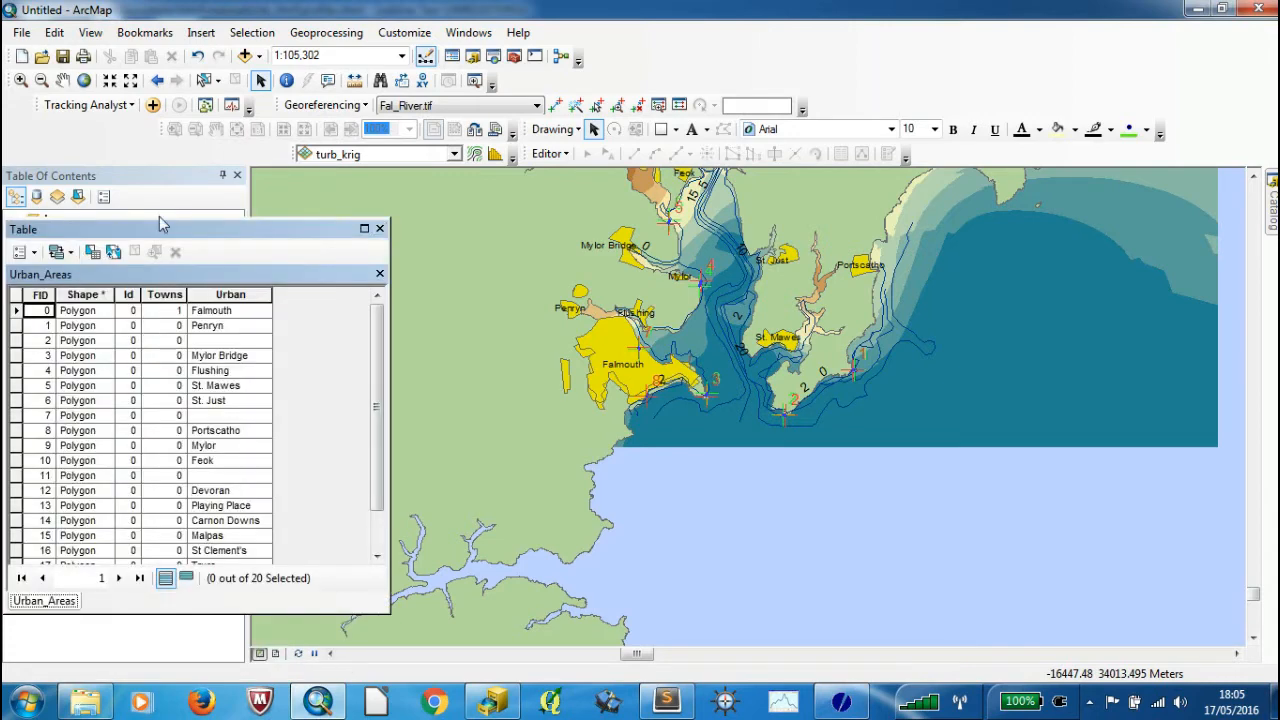
left_click_drag(162, 229, 499, 245)
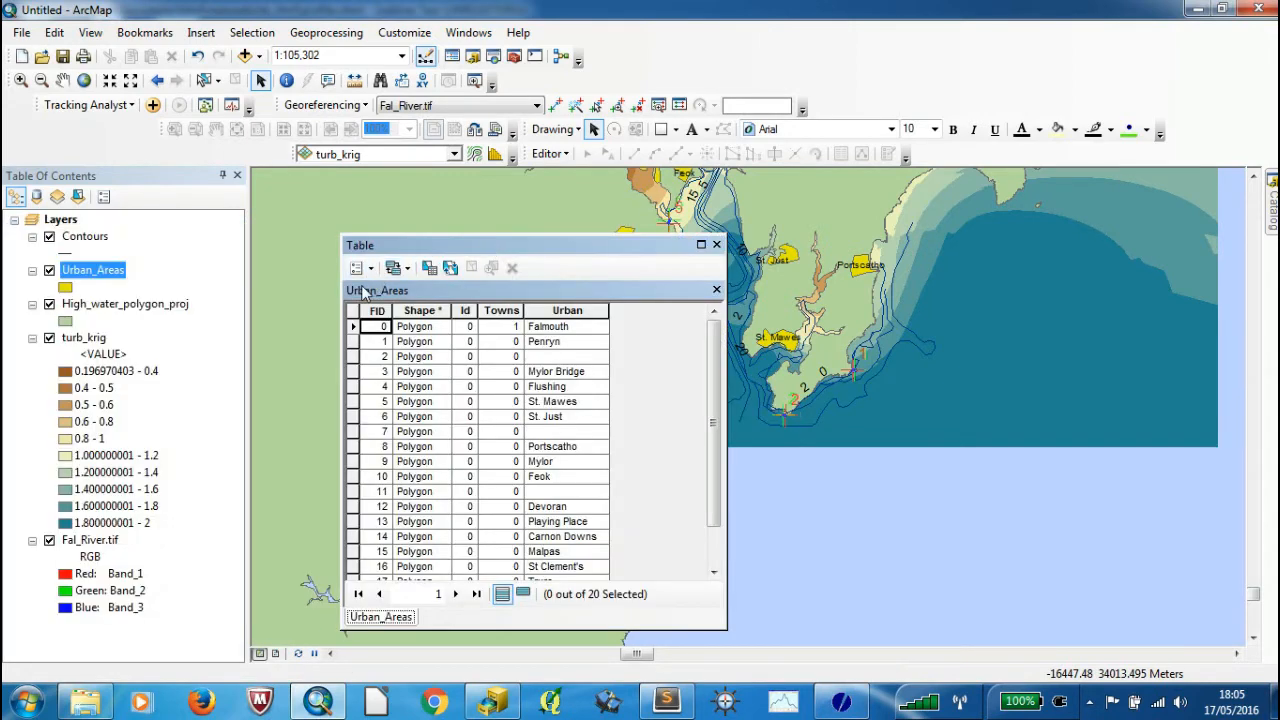
left_click(360, 268)
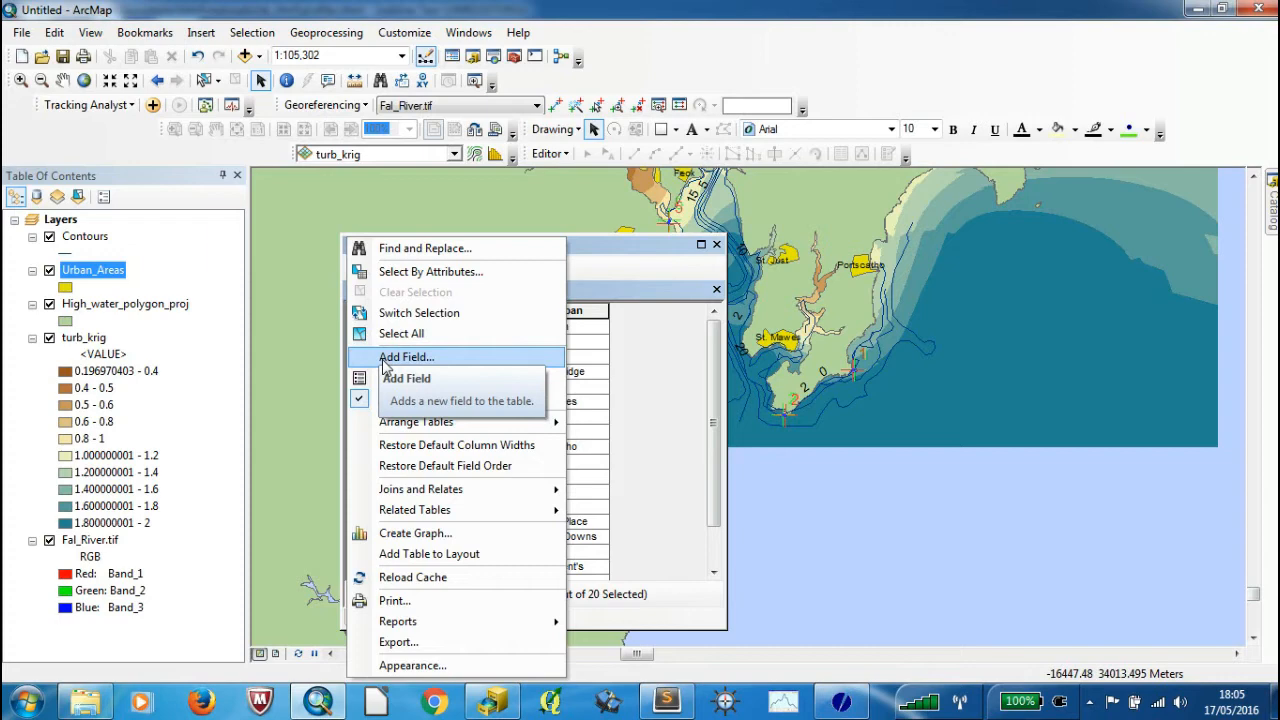
left_click(384, 362)
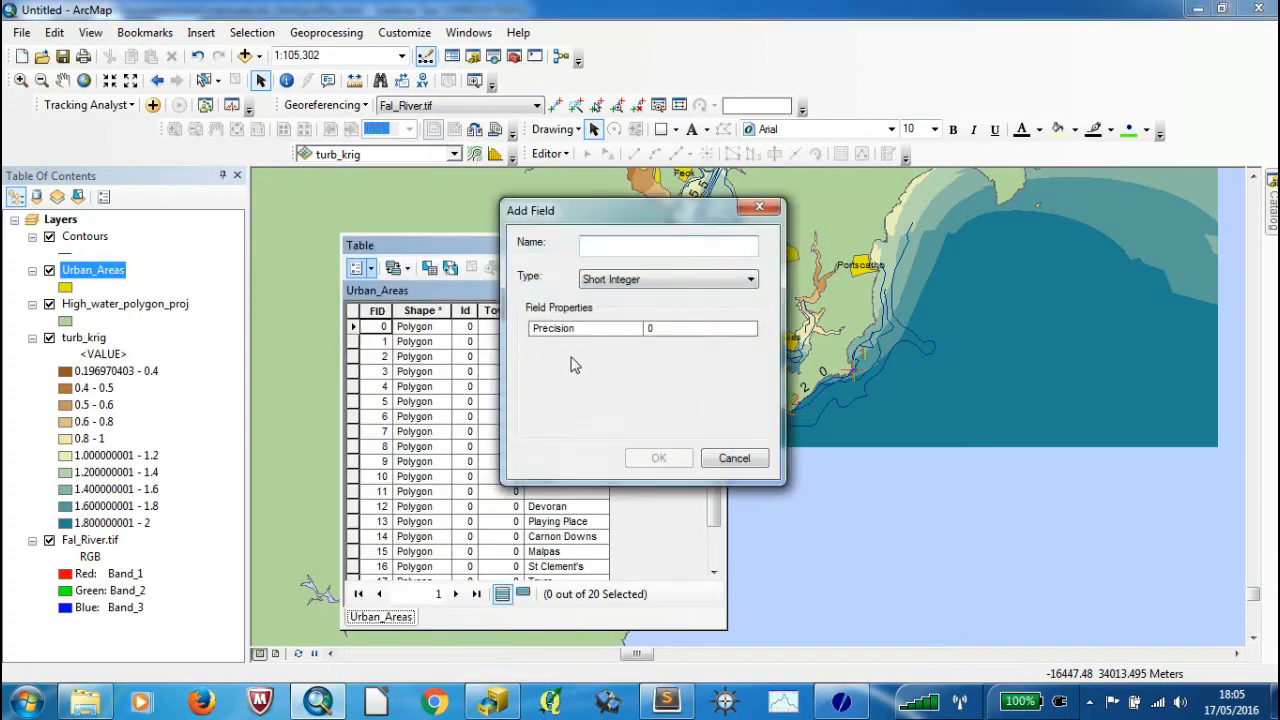
type("Area")
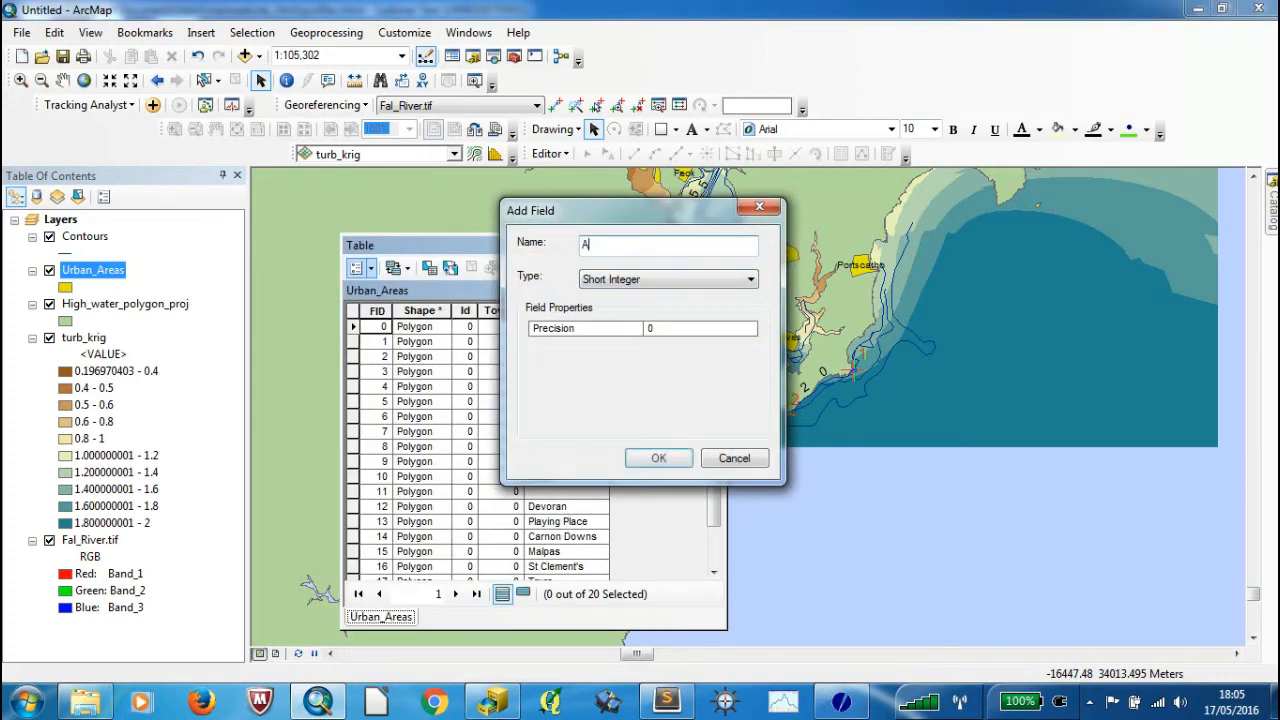
left_click(750, 279)
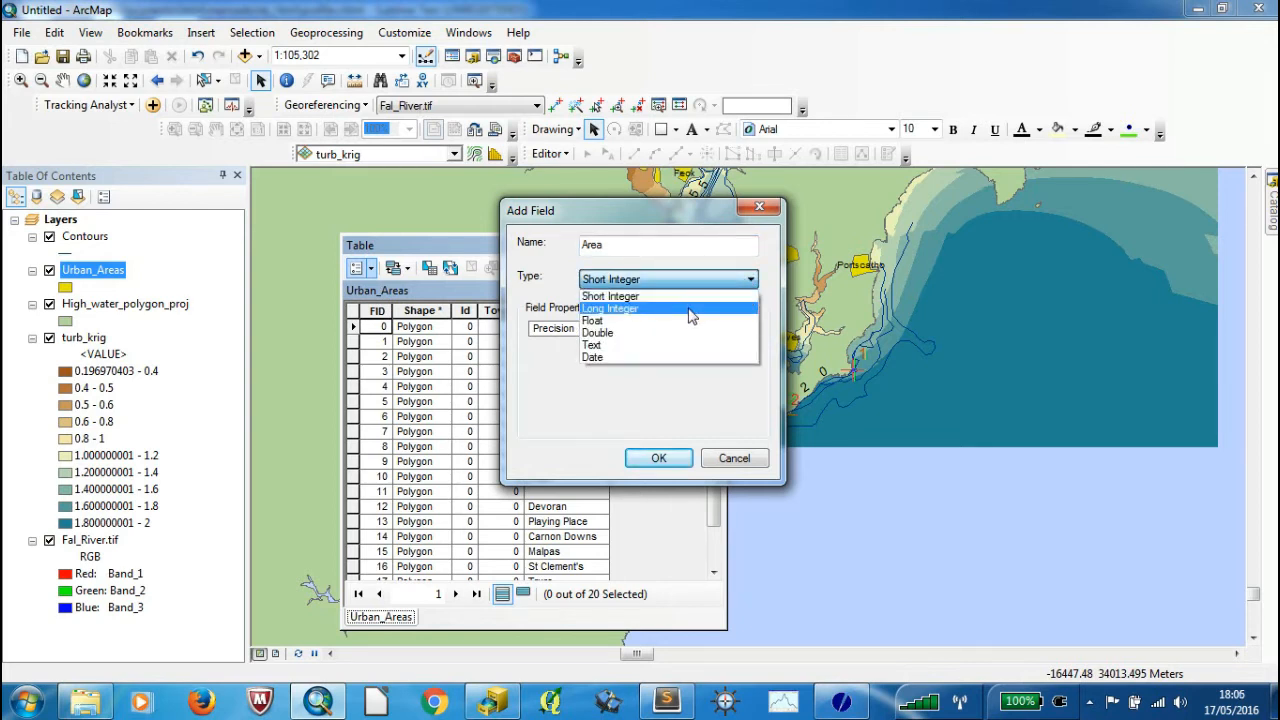
left_click(689, 309)
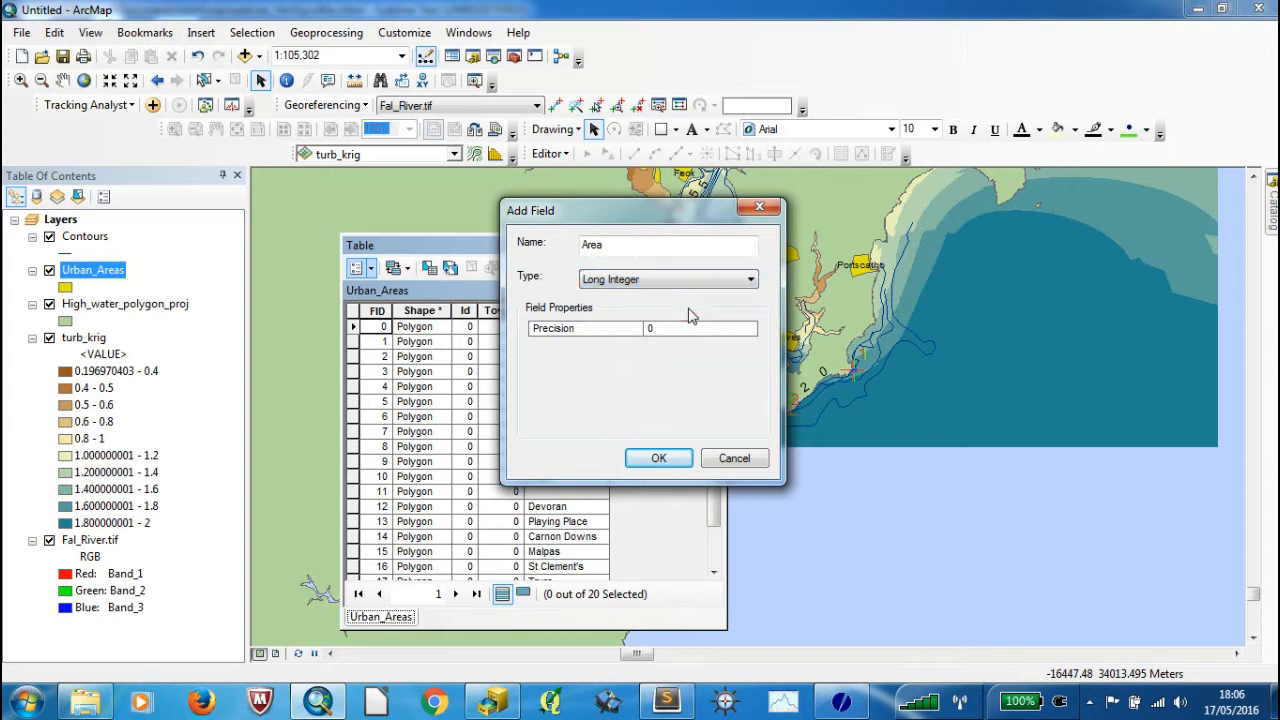
left_click(660, 460)
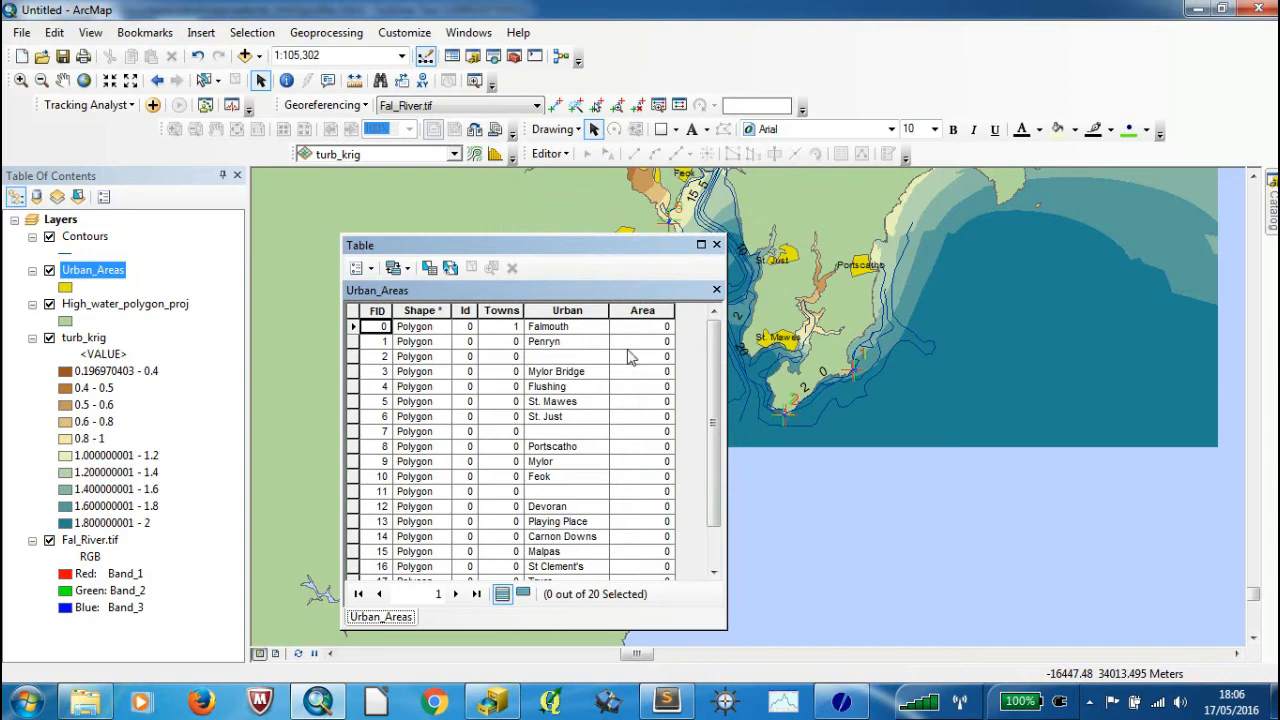
Fill the new Area field with each polygon's area using Calculate Geometry, continuing outside an edit session.
right_click(634, 311)
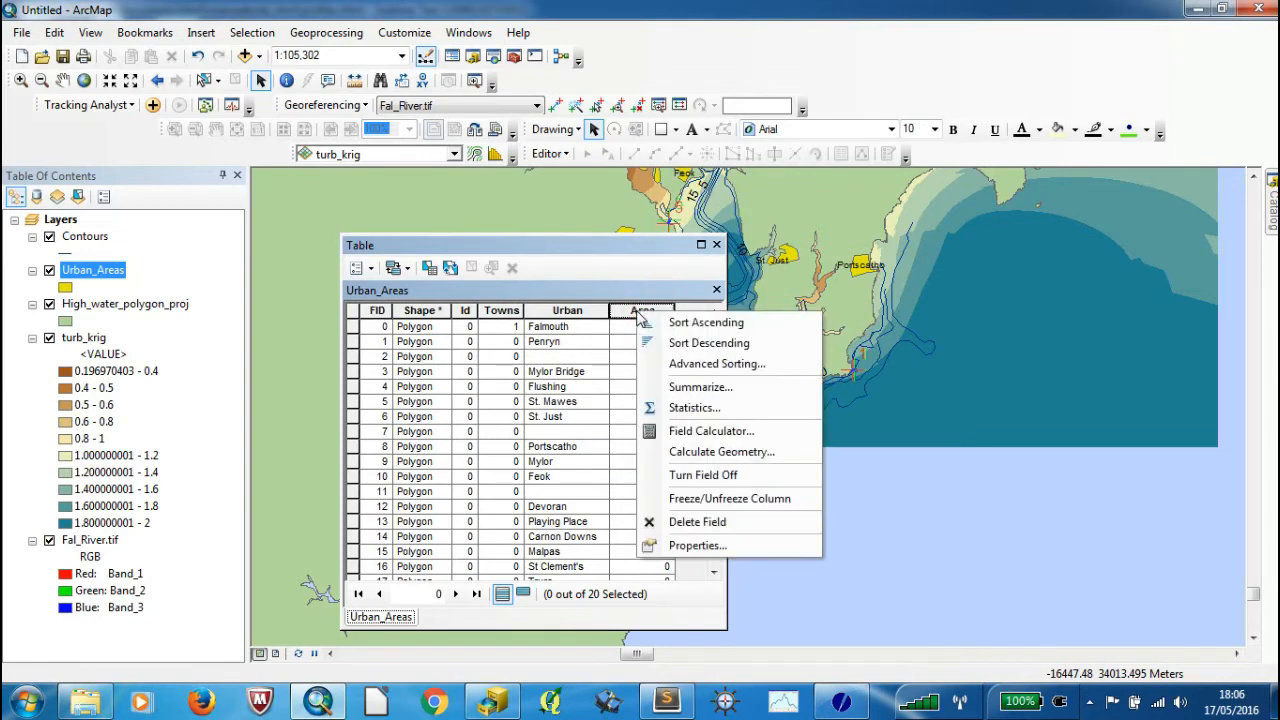
left_click(703, 453)
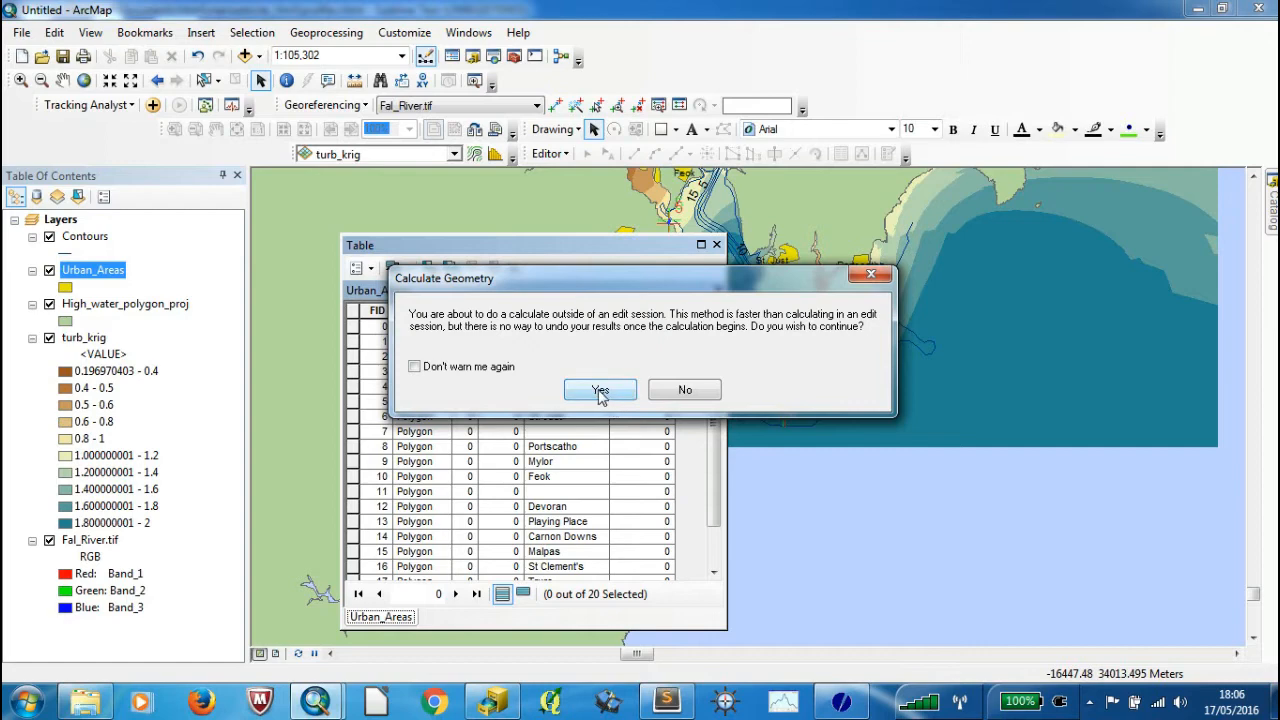
left_click(600, 391)
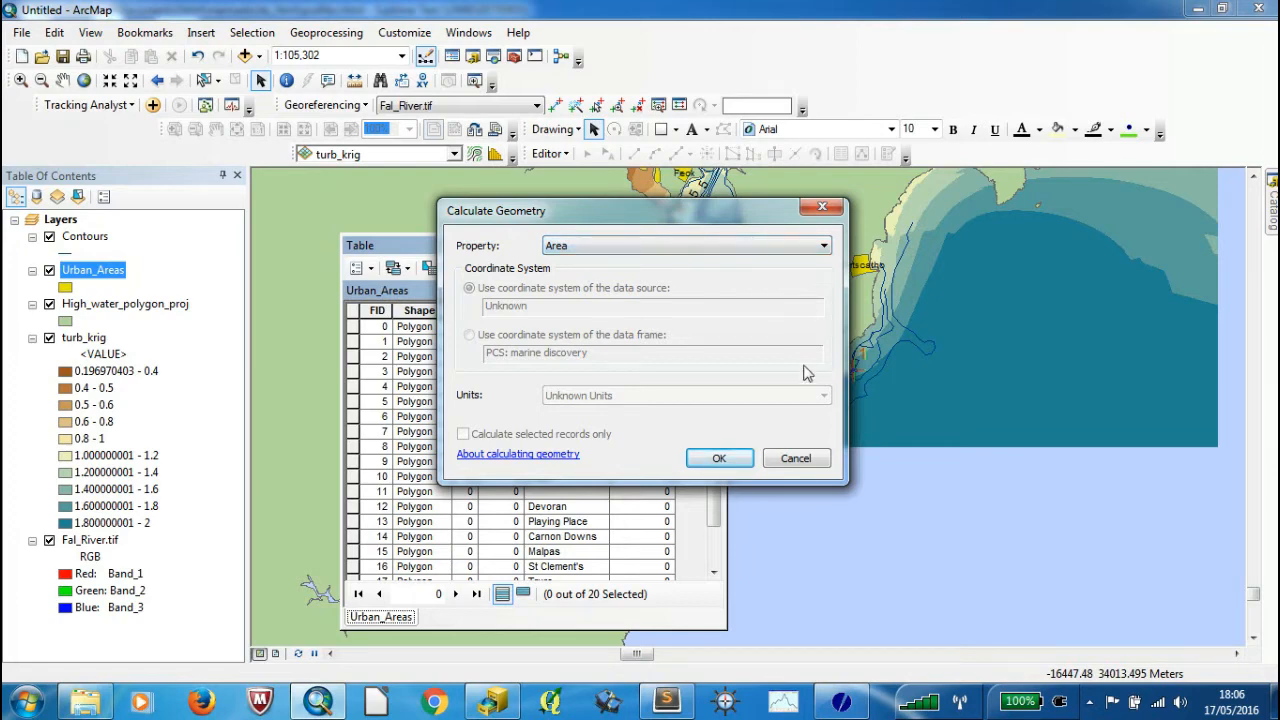
left_click(714, 458)
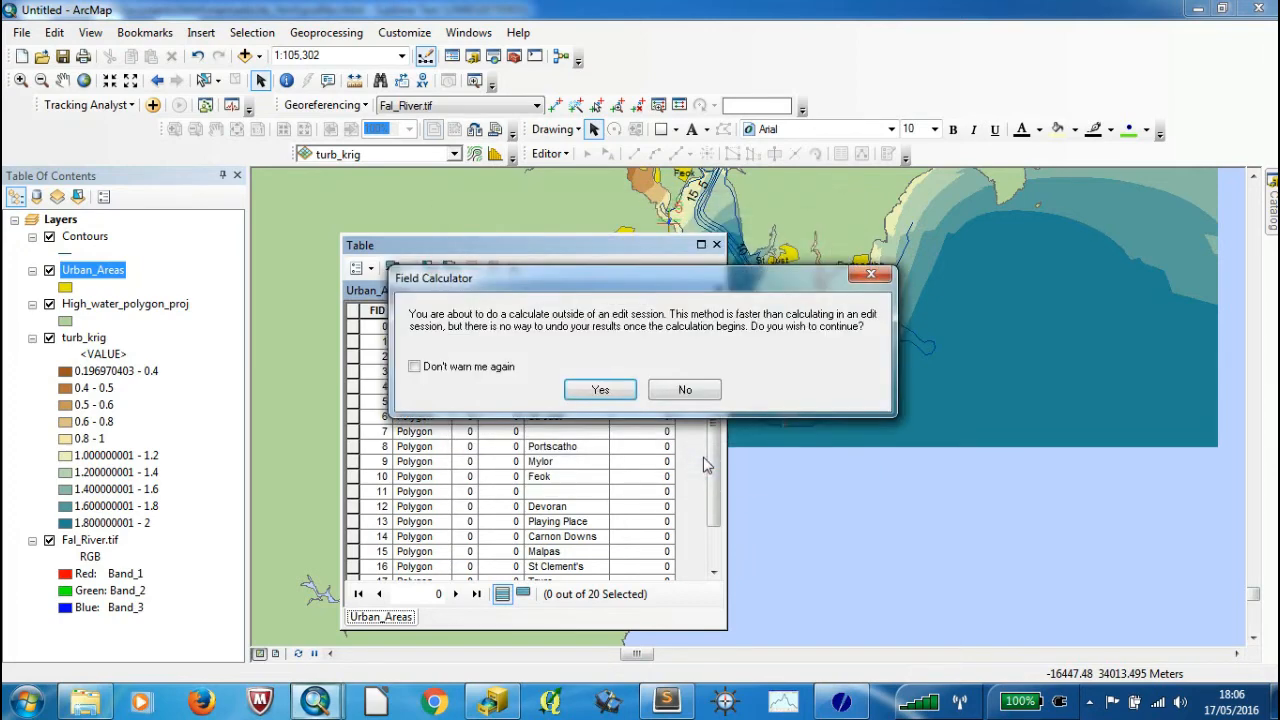
left_click(600, 390)
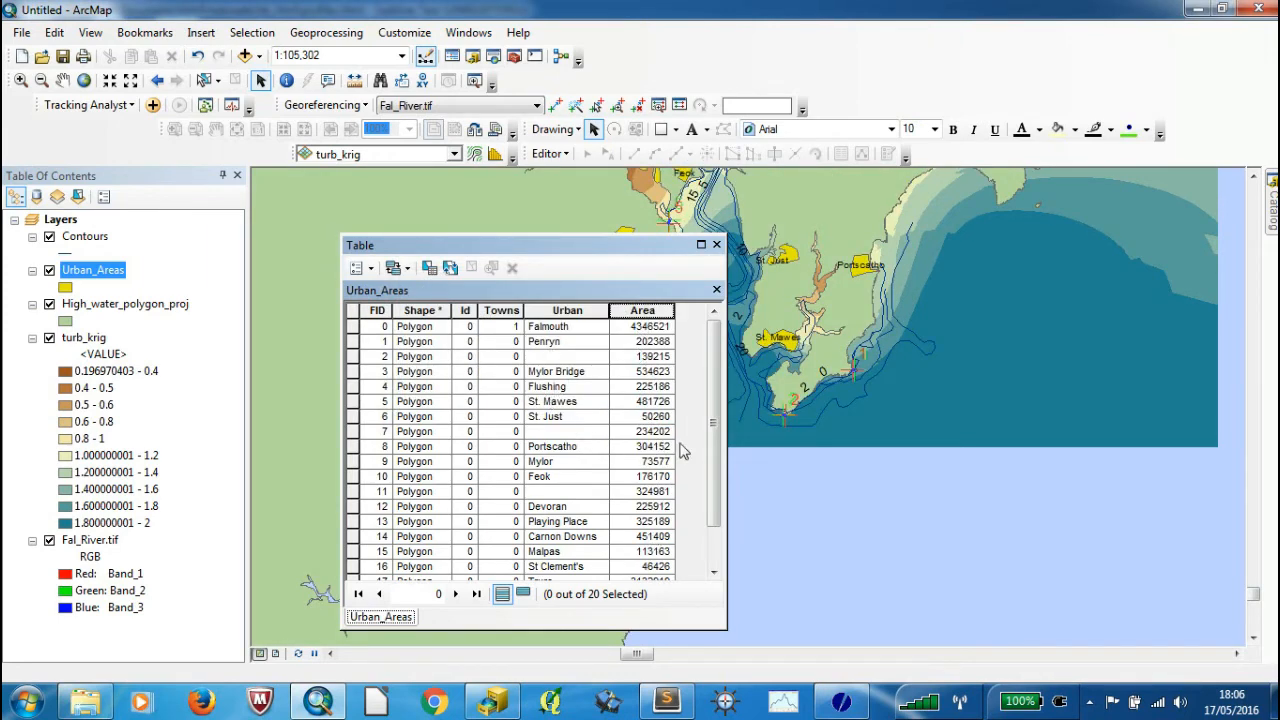
Recalculate the Area field in the widened table with the Area geometry property, and close the Urban_Areas attribute table.
left_click_drag(726, 432, 926, 425)
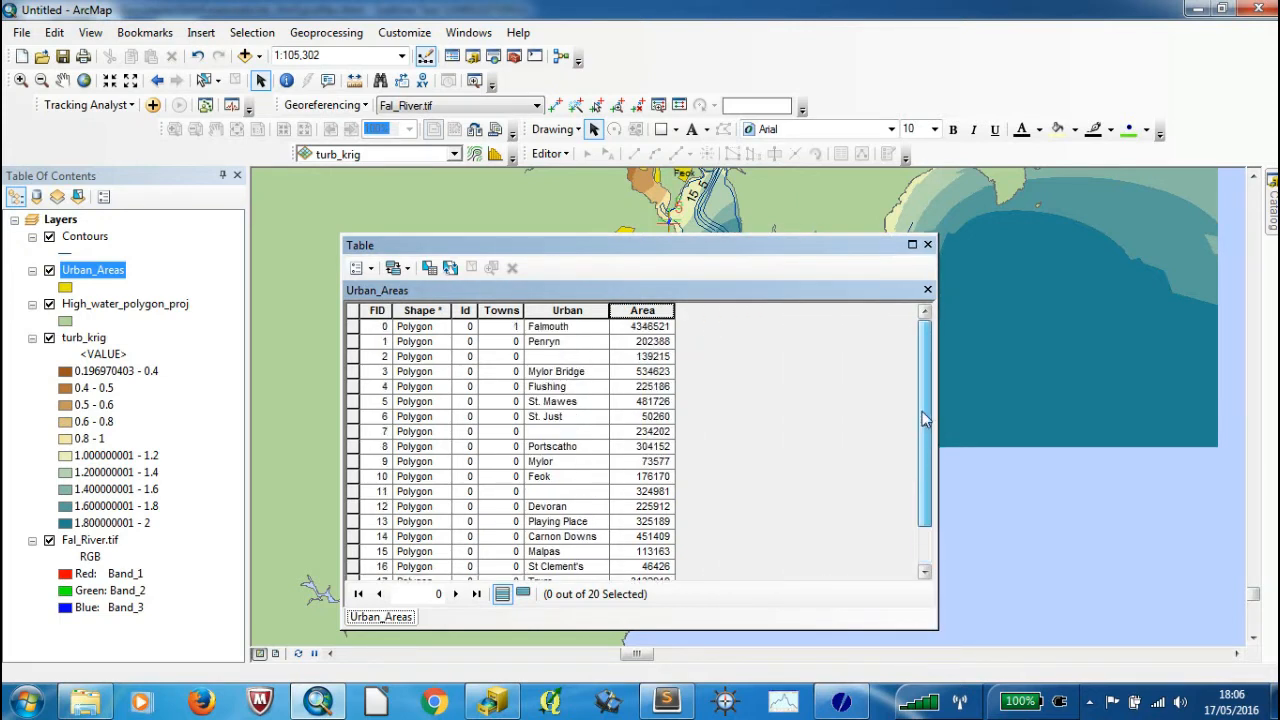
right_click(638, 312)
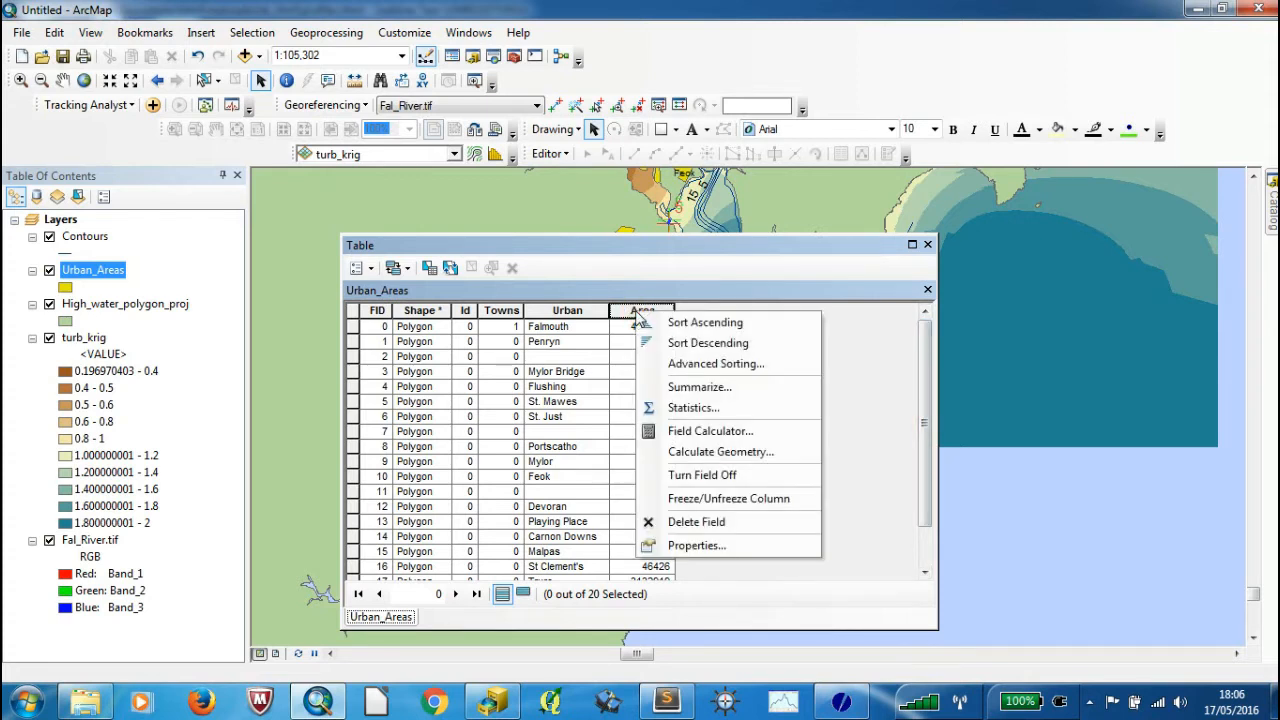
left_click(700, 452)
left_click(598, 389)
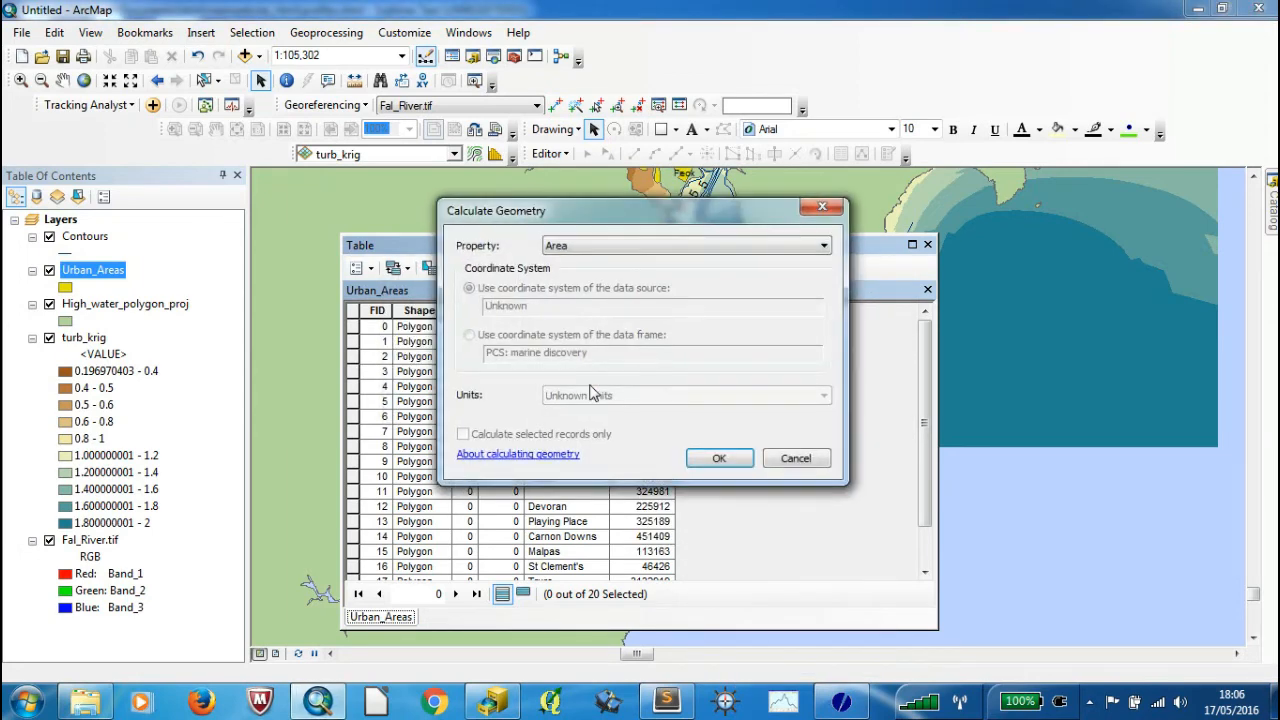
left_click(467, 288)
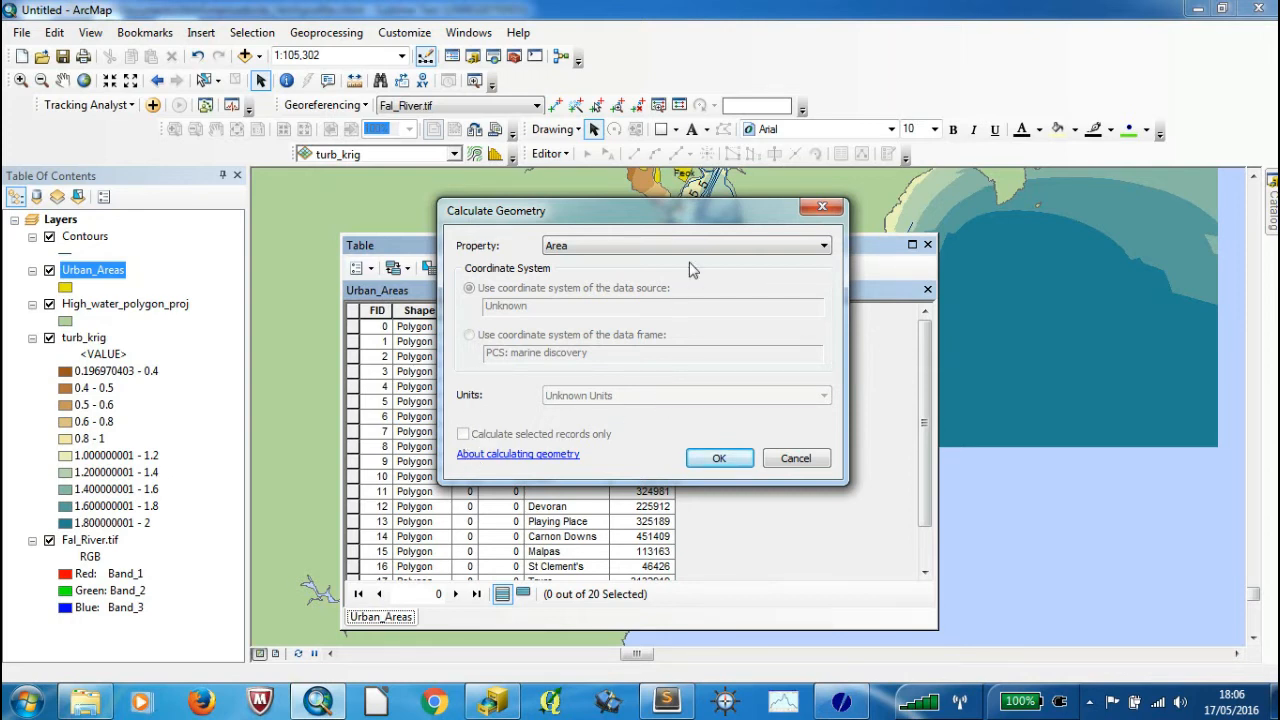
left_click(821, 246)
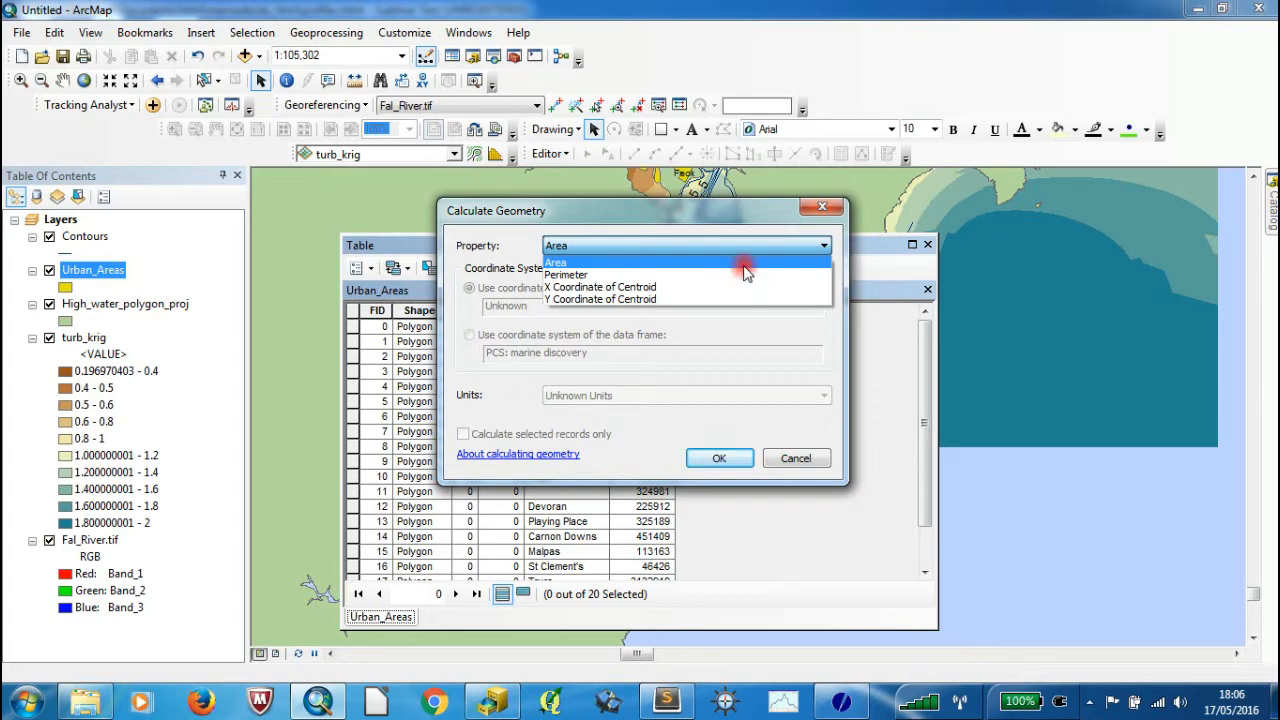
left_click(745, 262)
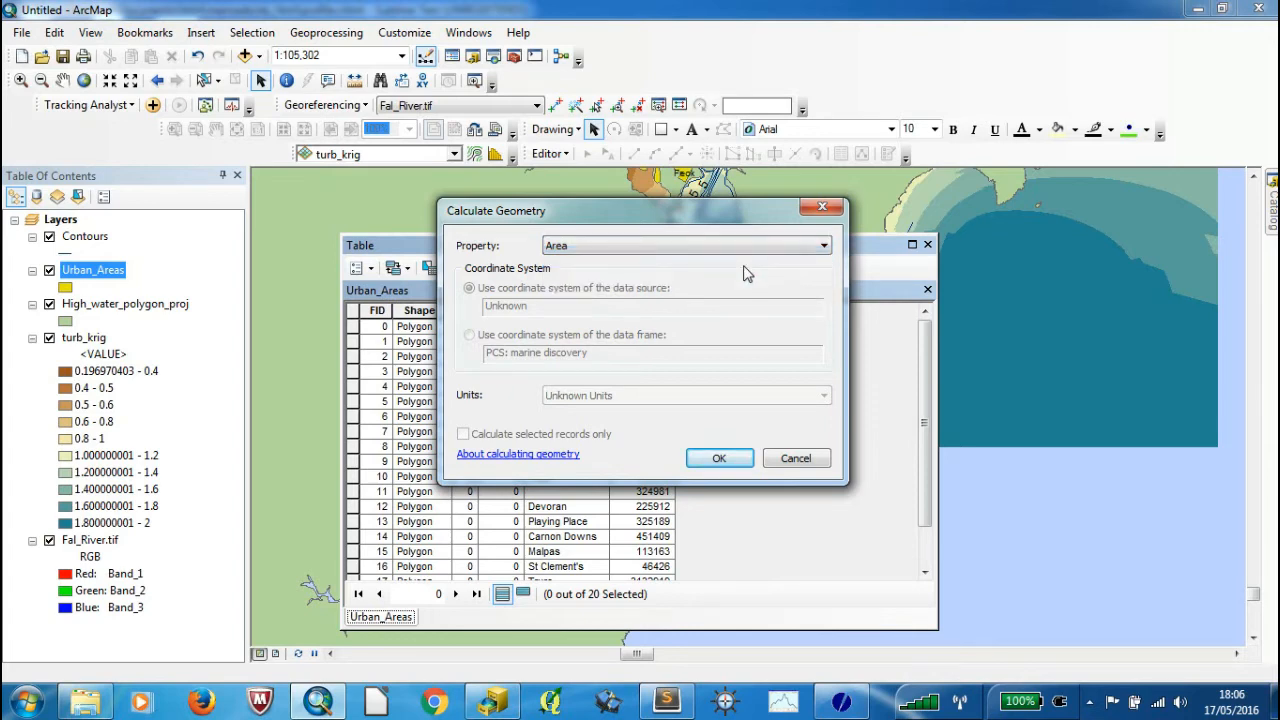
left_click(742, 461)
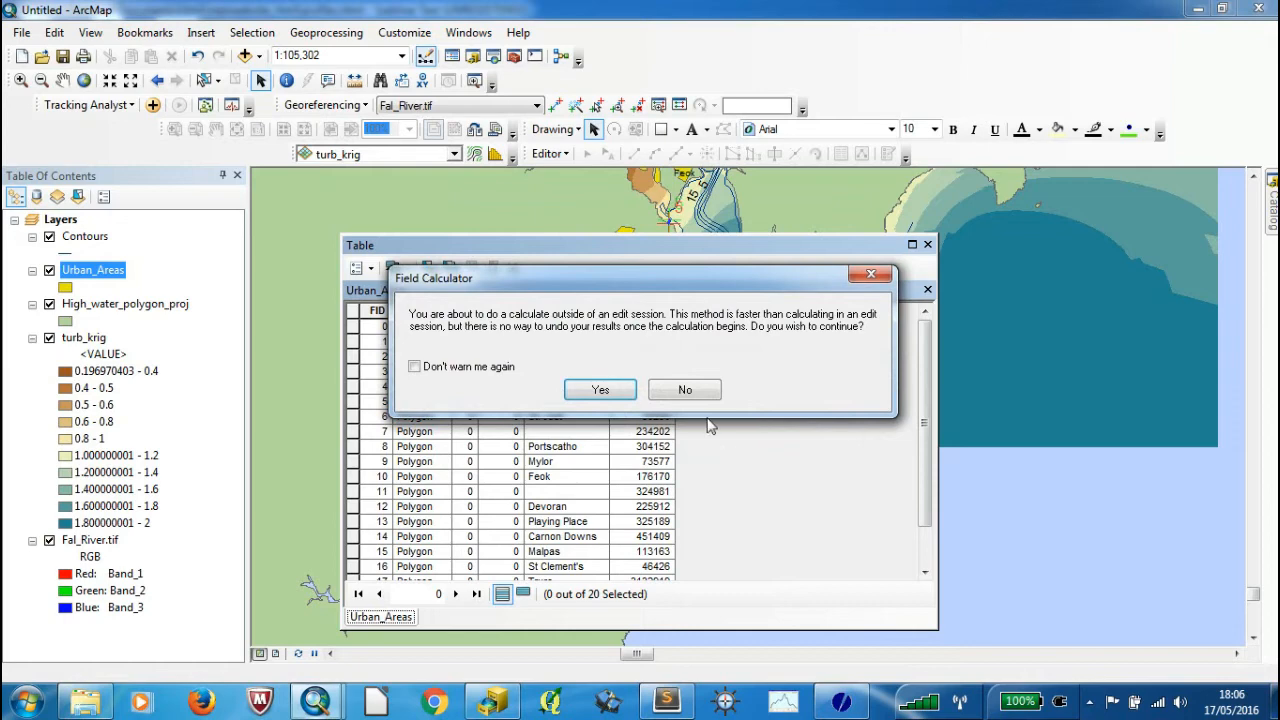
left_click(609, 389)
left_click(927, 244)
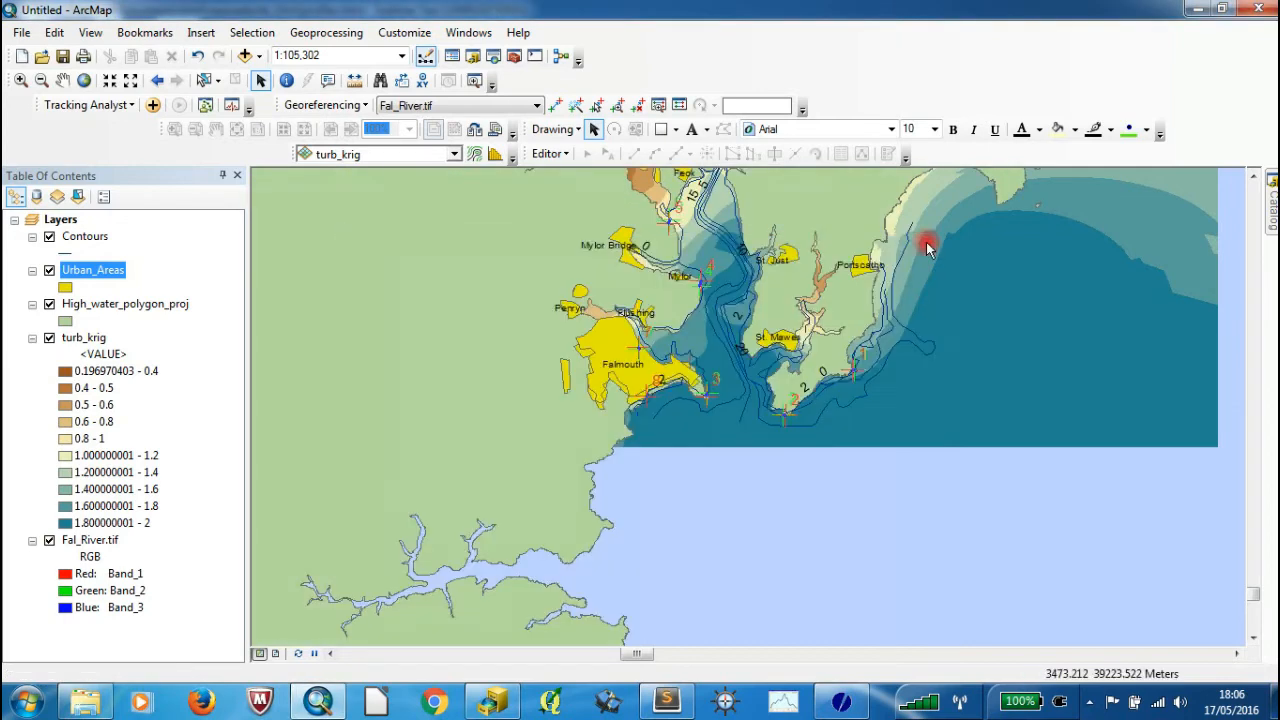
Open the Urban_Areas layer properties to view the layer's field list.
right_click(101, 278)
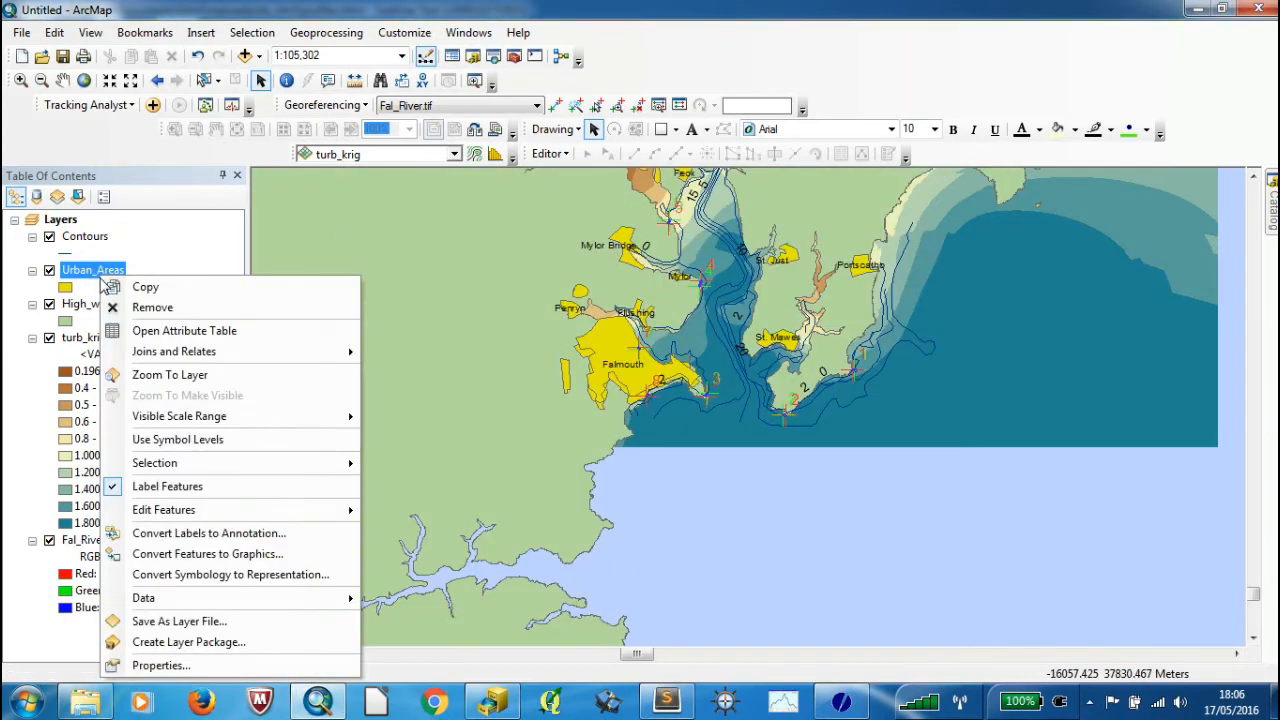
left_click(157, 666)
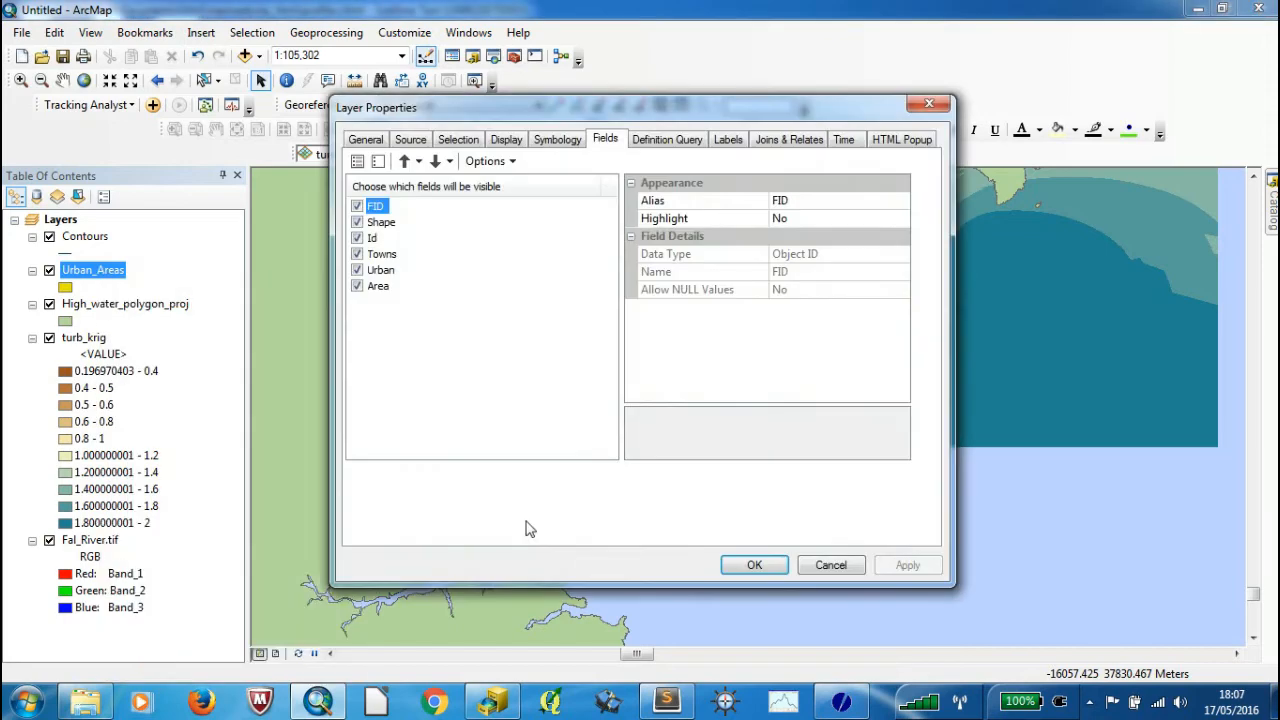
left_click(1090, 702)
left_click(1087, 606)
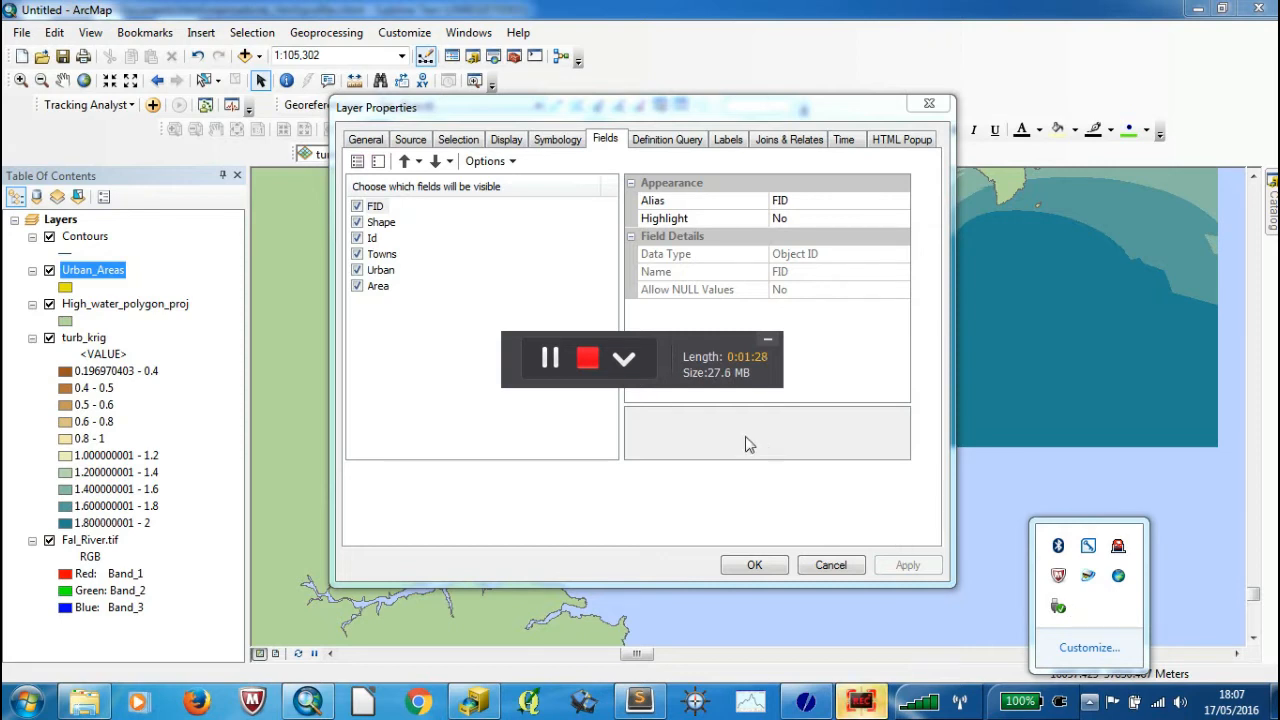
left_click(769, 343)
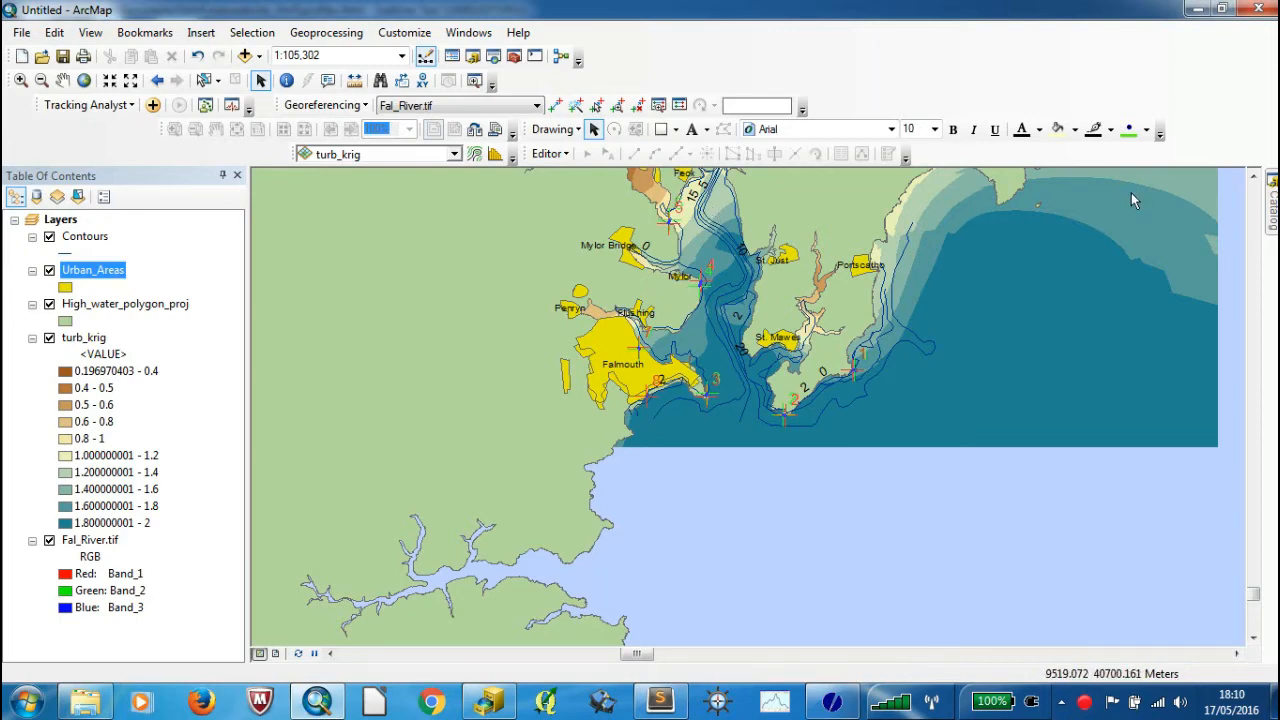
Examine the Urban_Areas.shp shapefile properties in the Catalog, including its general details, XY coordinate system, fields, indexes and feature extent, and close them.
mouse_move(1272, 208)
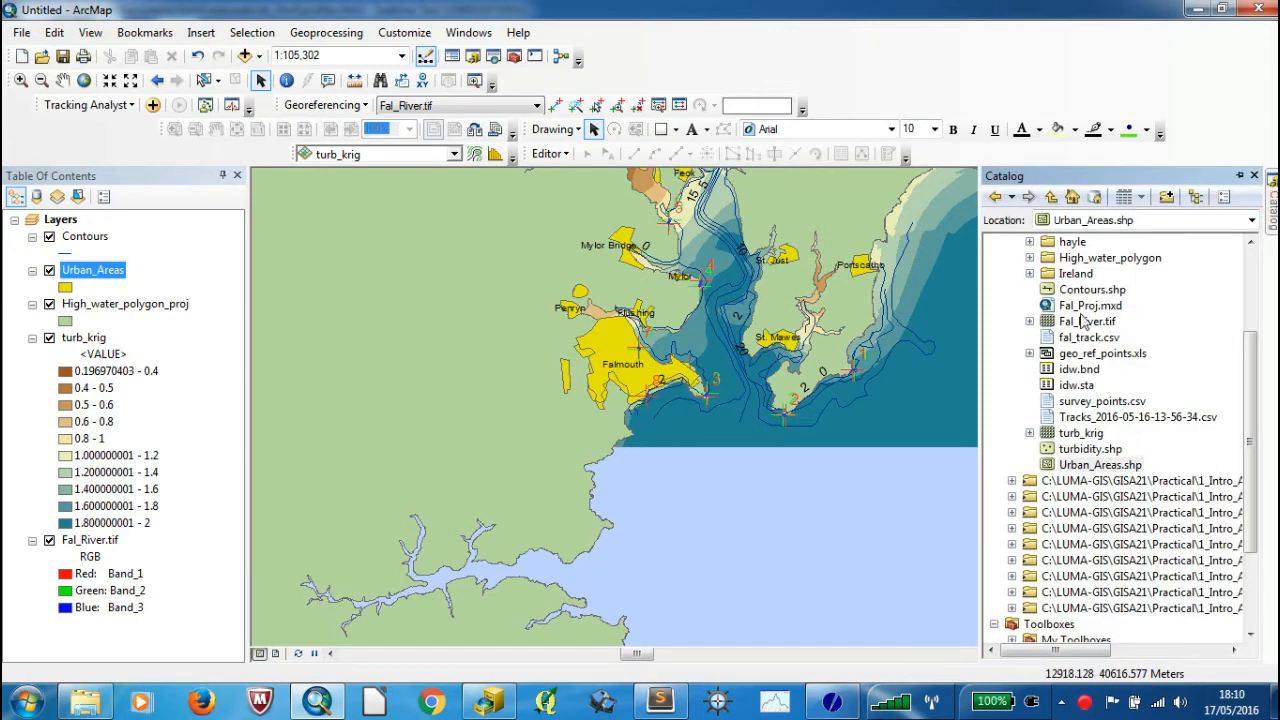
right_click(1073, 474)
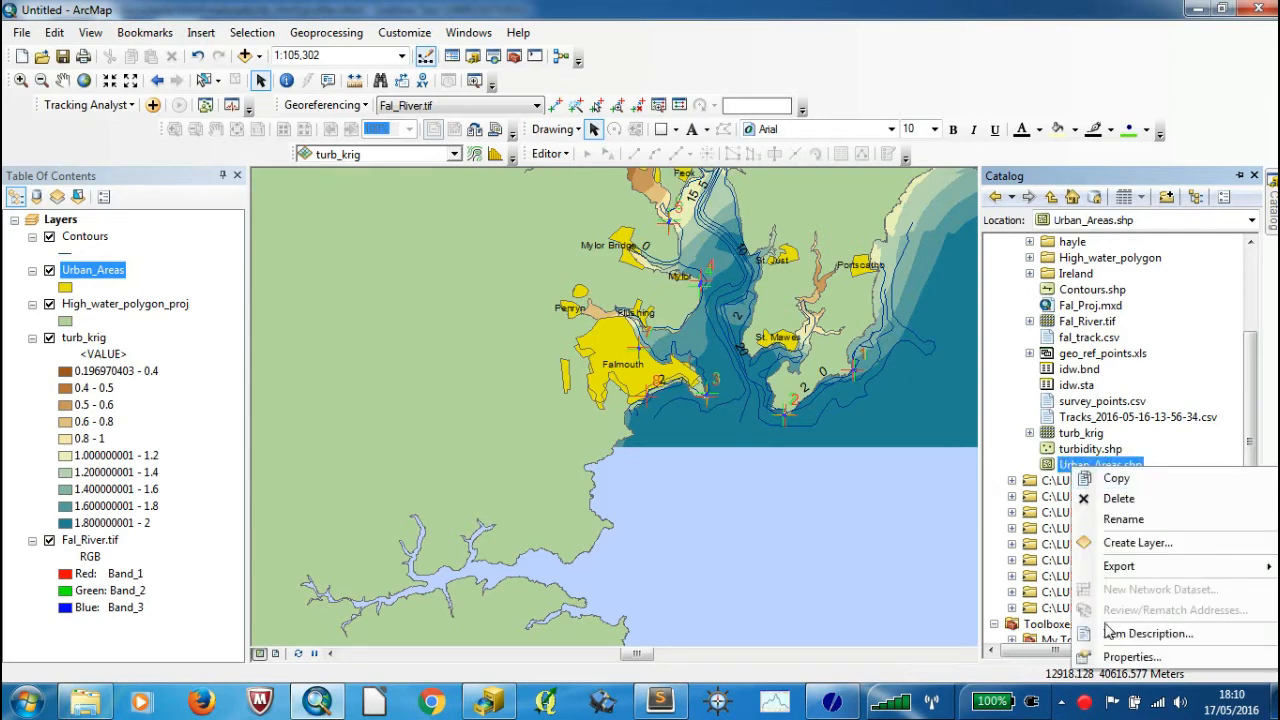
left_click(1116, 656)
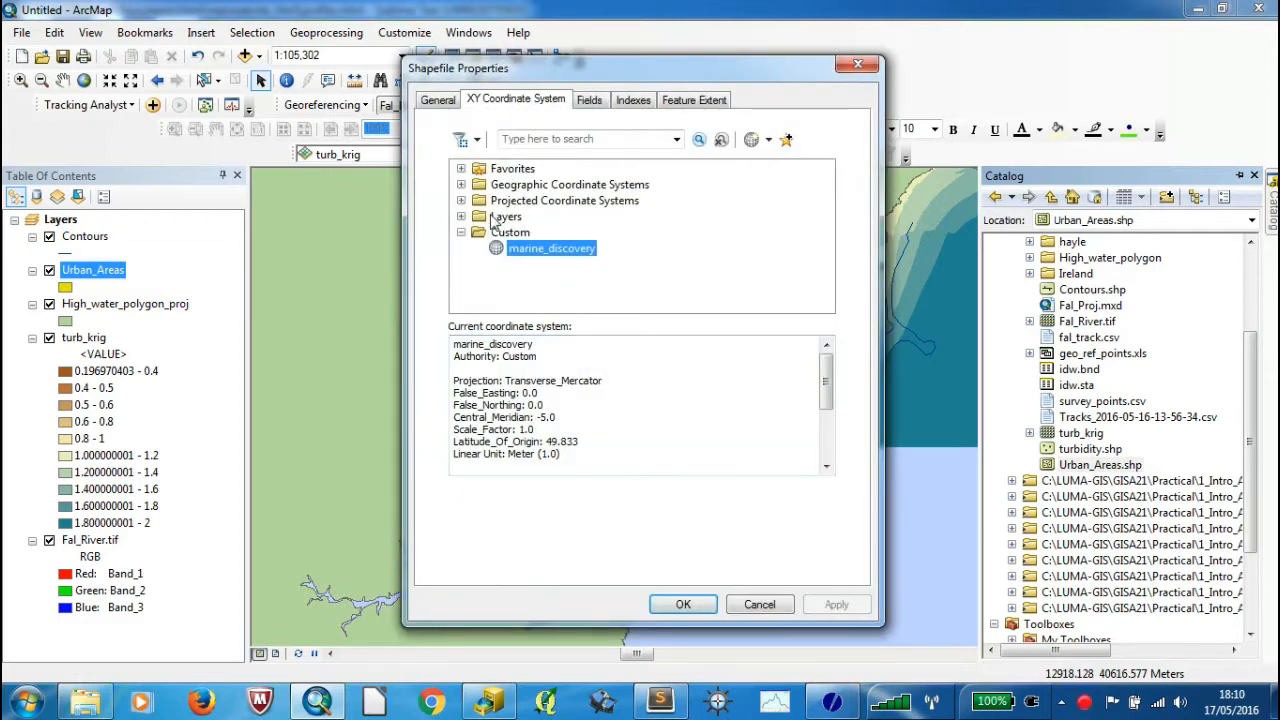
left_click(451, 104)
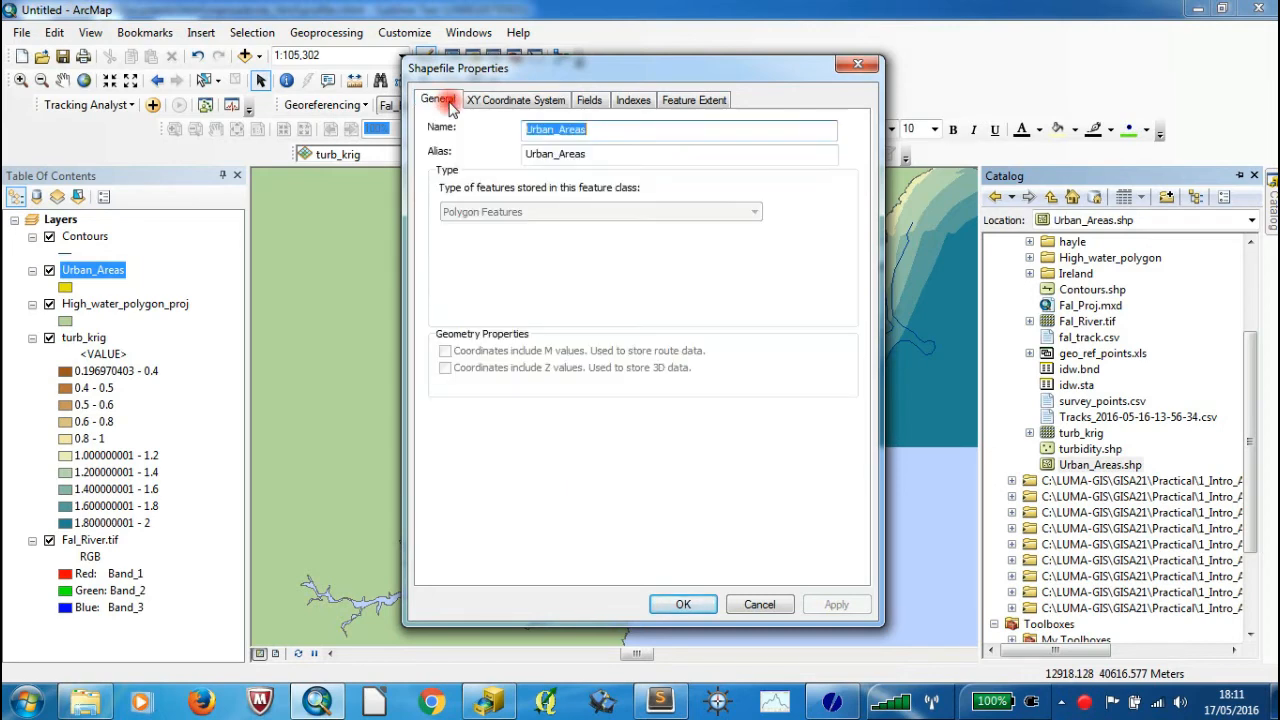
left_click(489, 104)
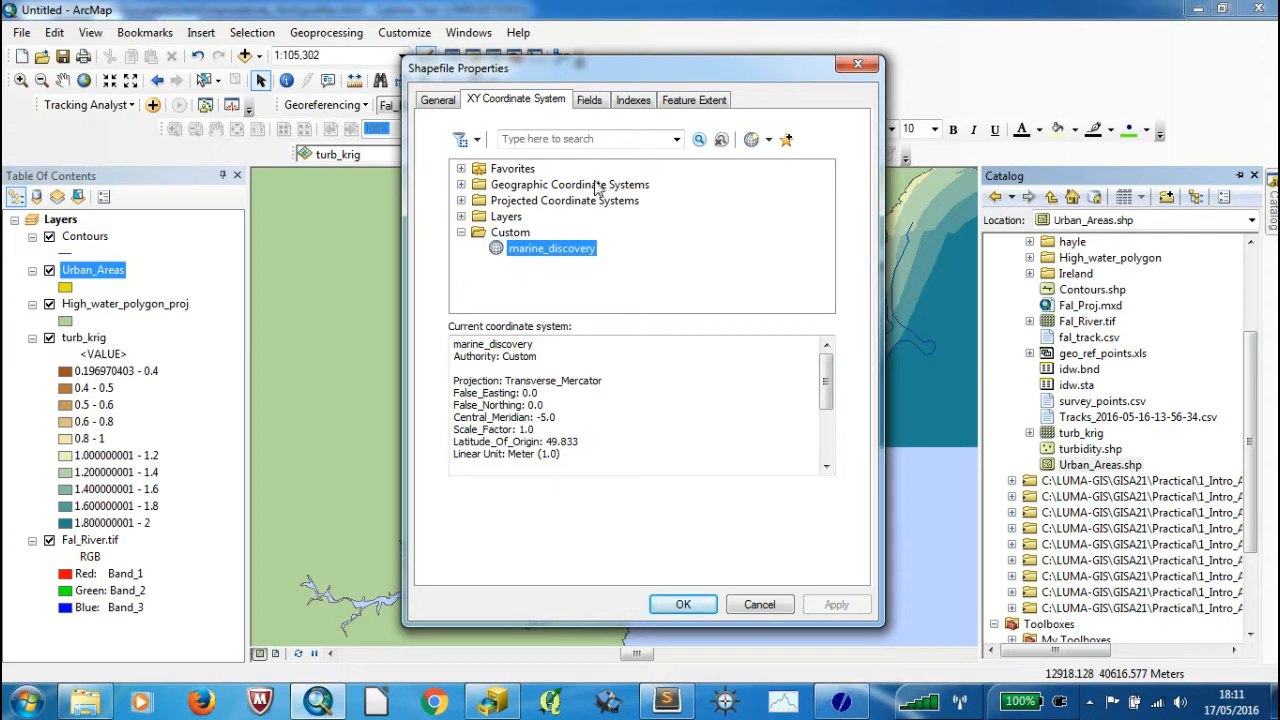
left_click(591, 102)
left_click(636, 104)
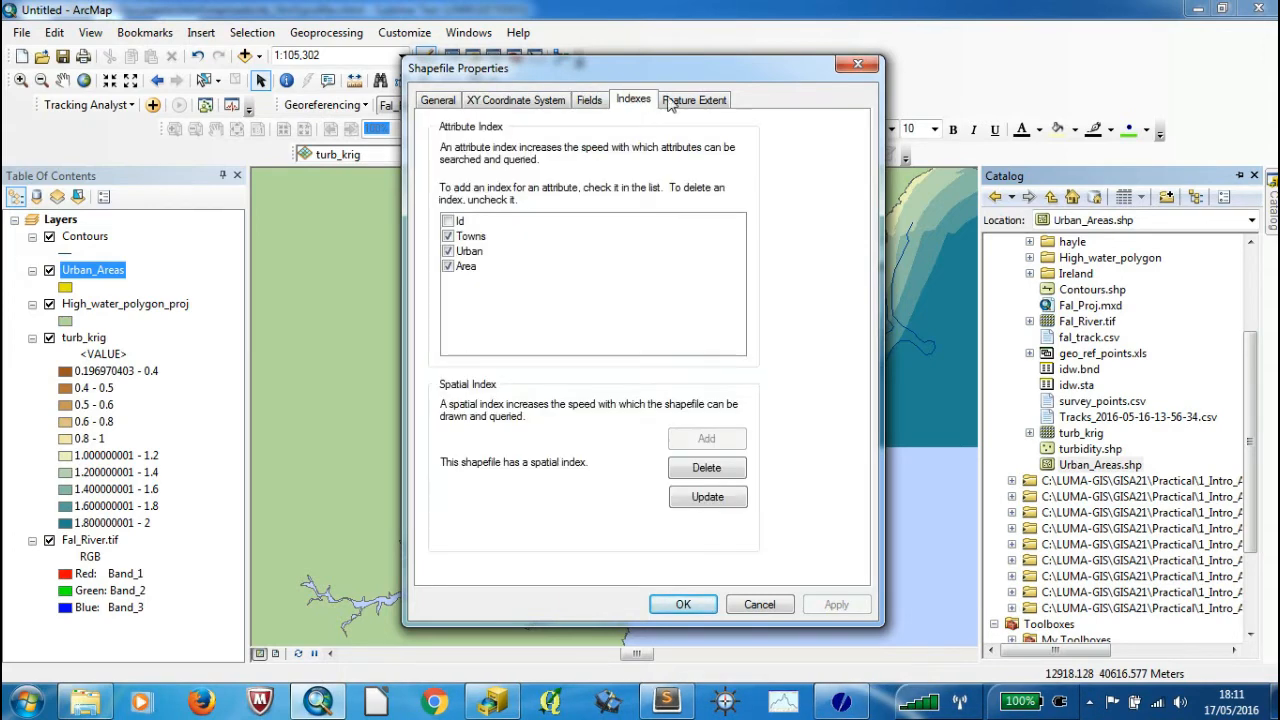
left_click(690, 99)
left_click(440, 104)
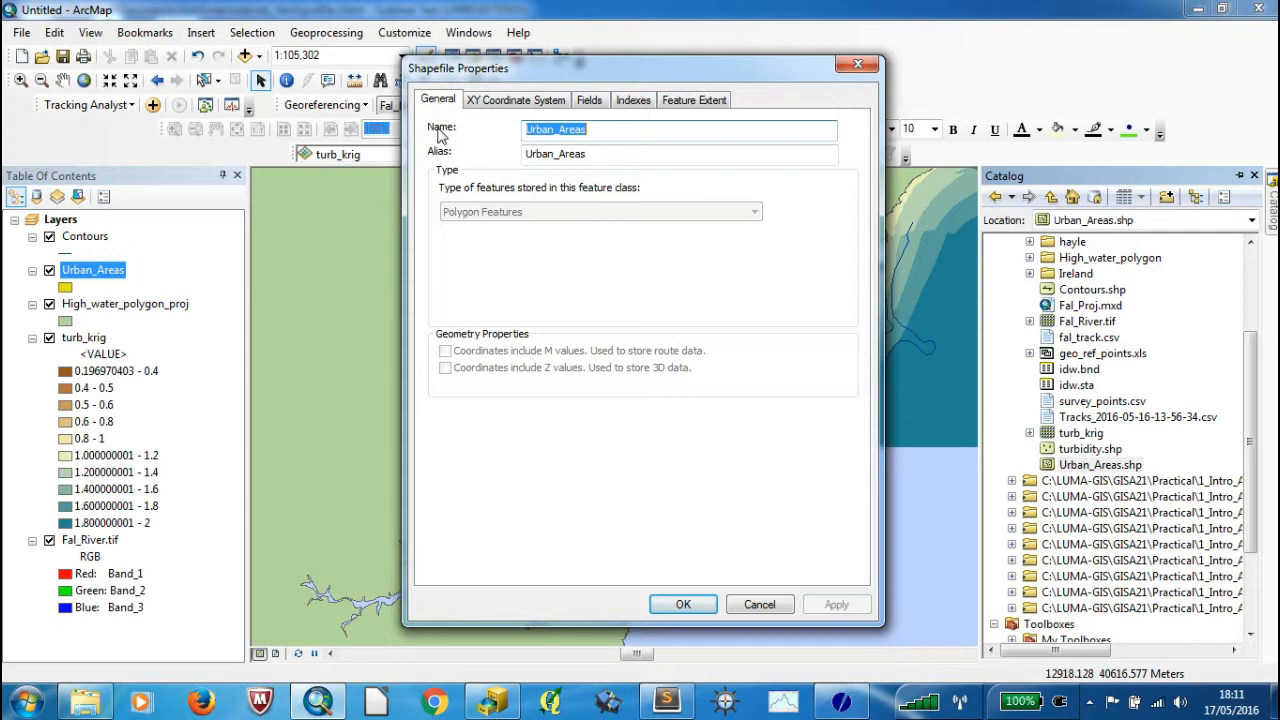
left_click(535, 99)
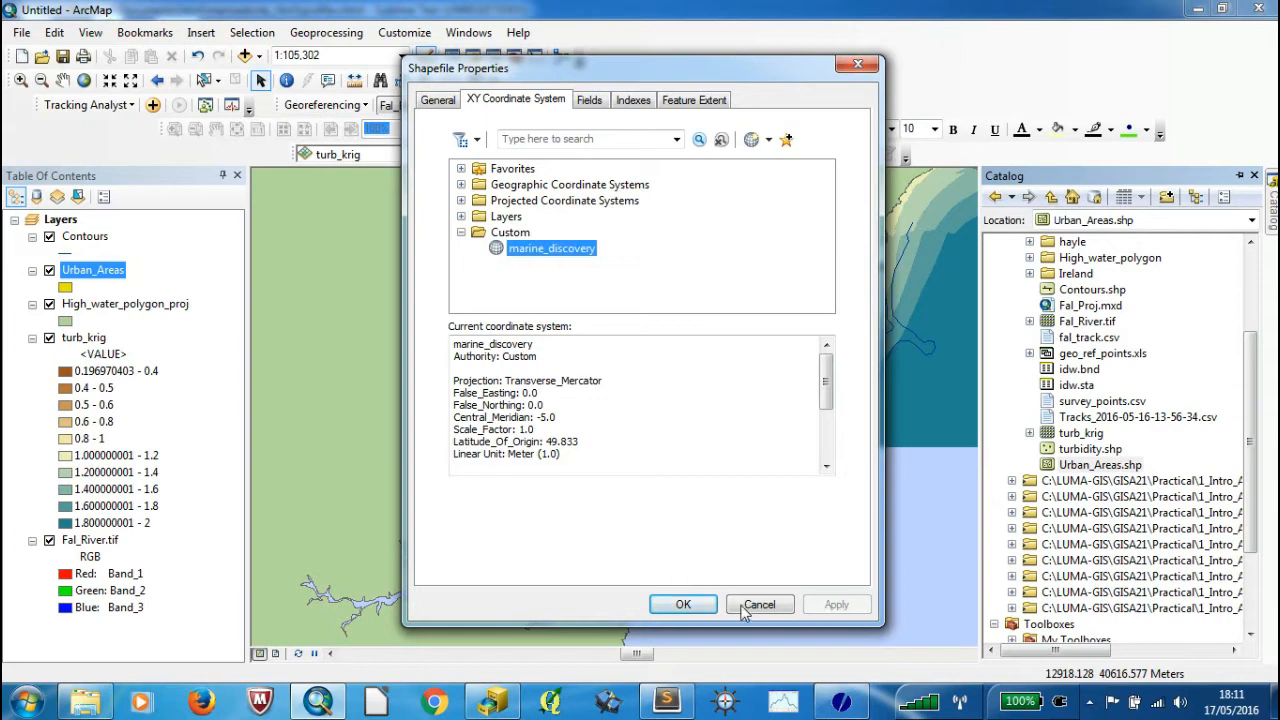
left_click(692, 606)
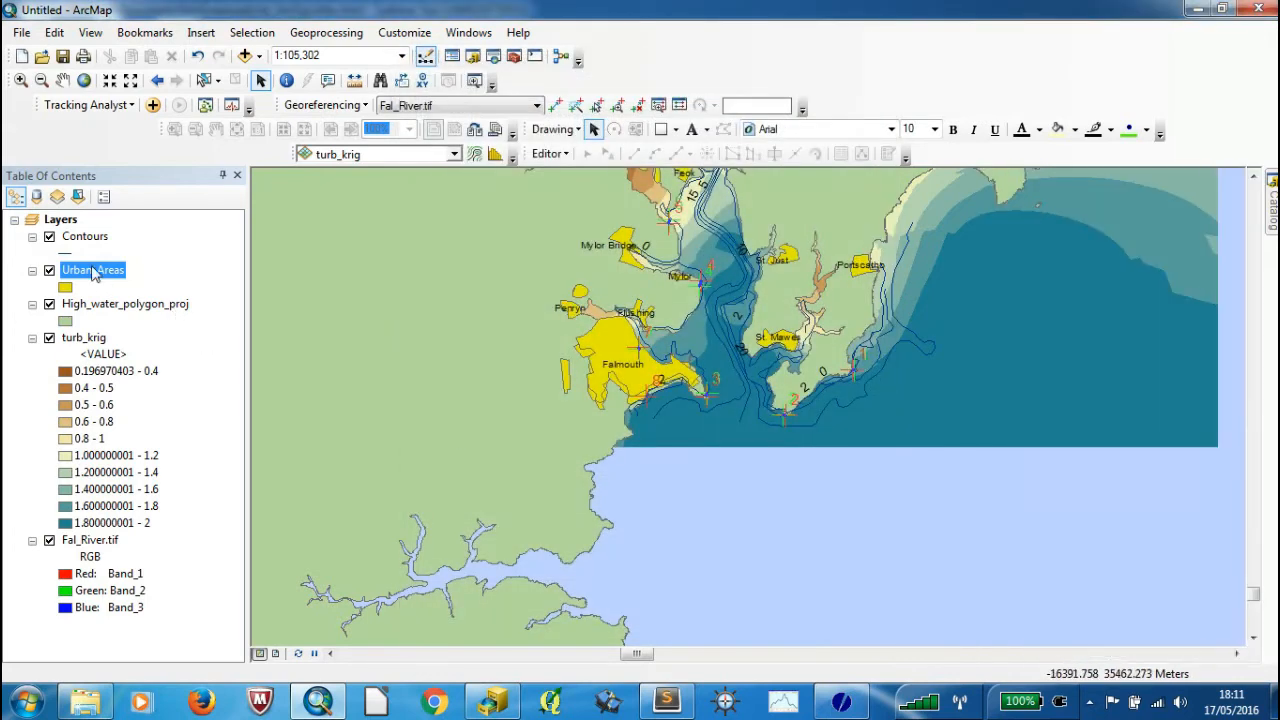
Recalculate the Area field of the Urban_Areas attribute table in Square Meters with Calculate Geometry, outside an edit session, and close the table.
right_click(92, 272)
left_click(152, 324)
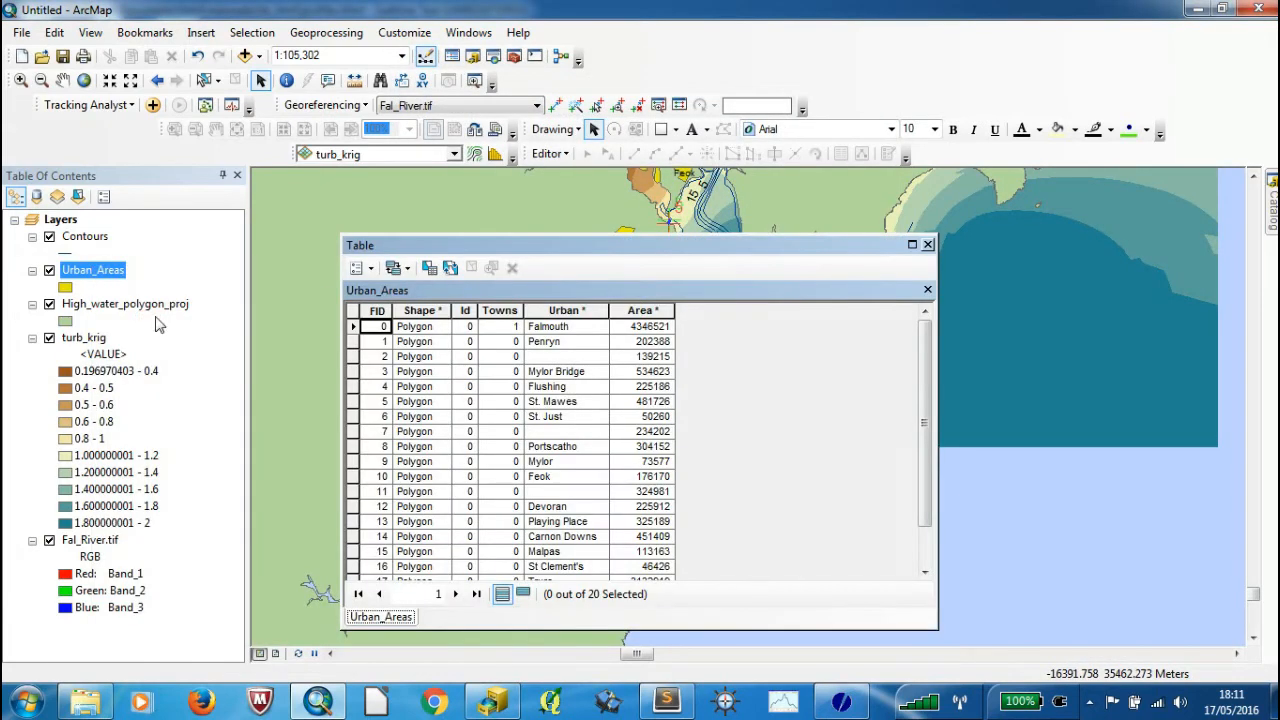
right_click(638, 314)
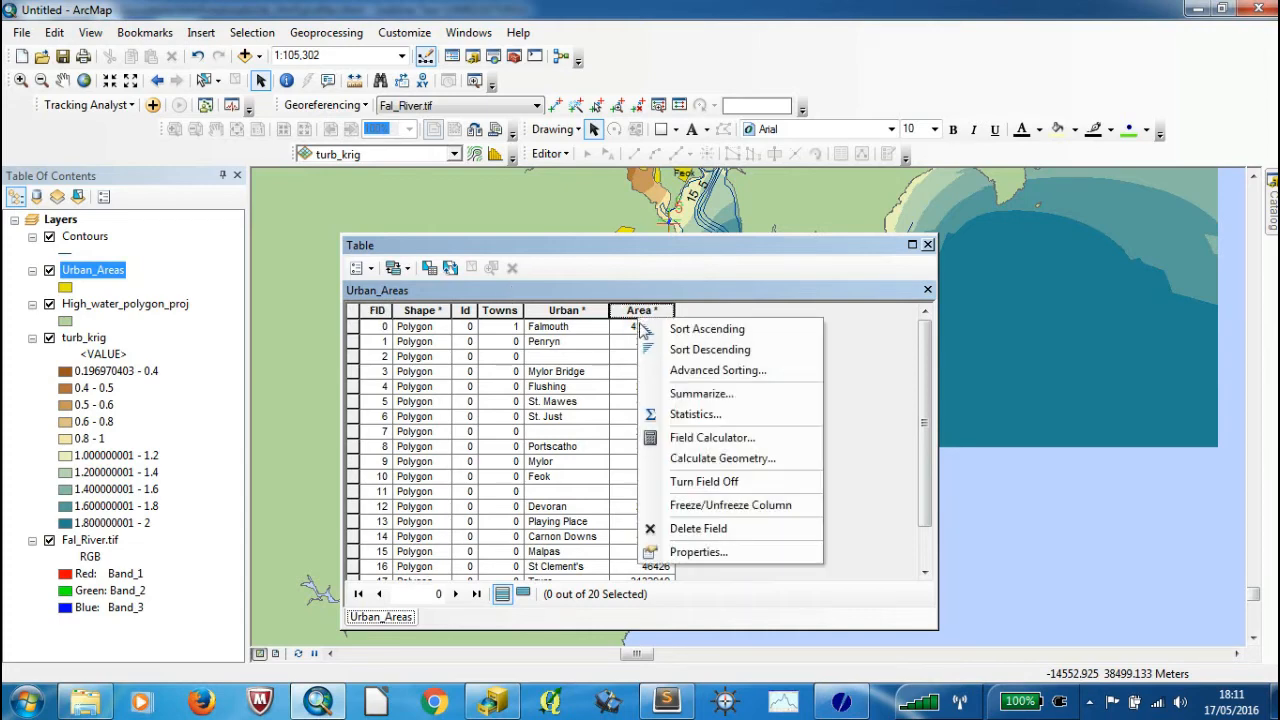
left_click(676, 459)
left_click(612, 395)
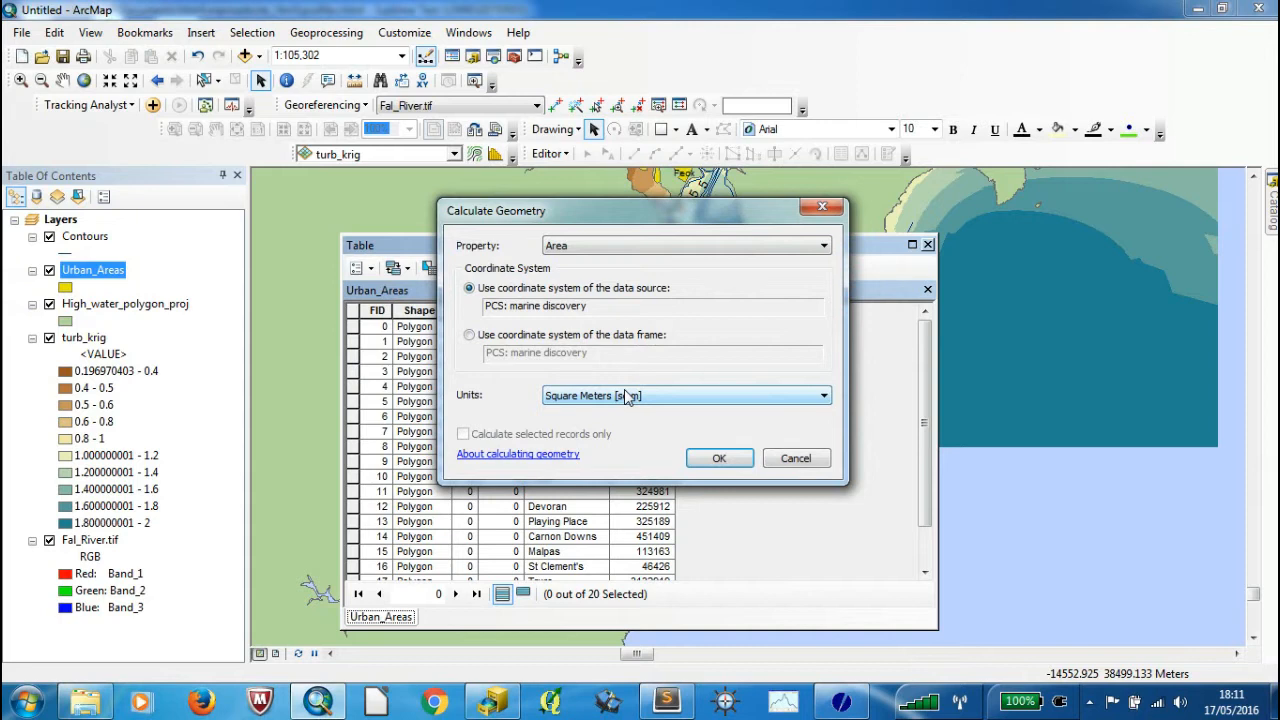
left_click(668, 397)
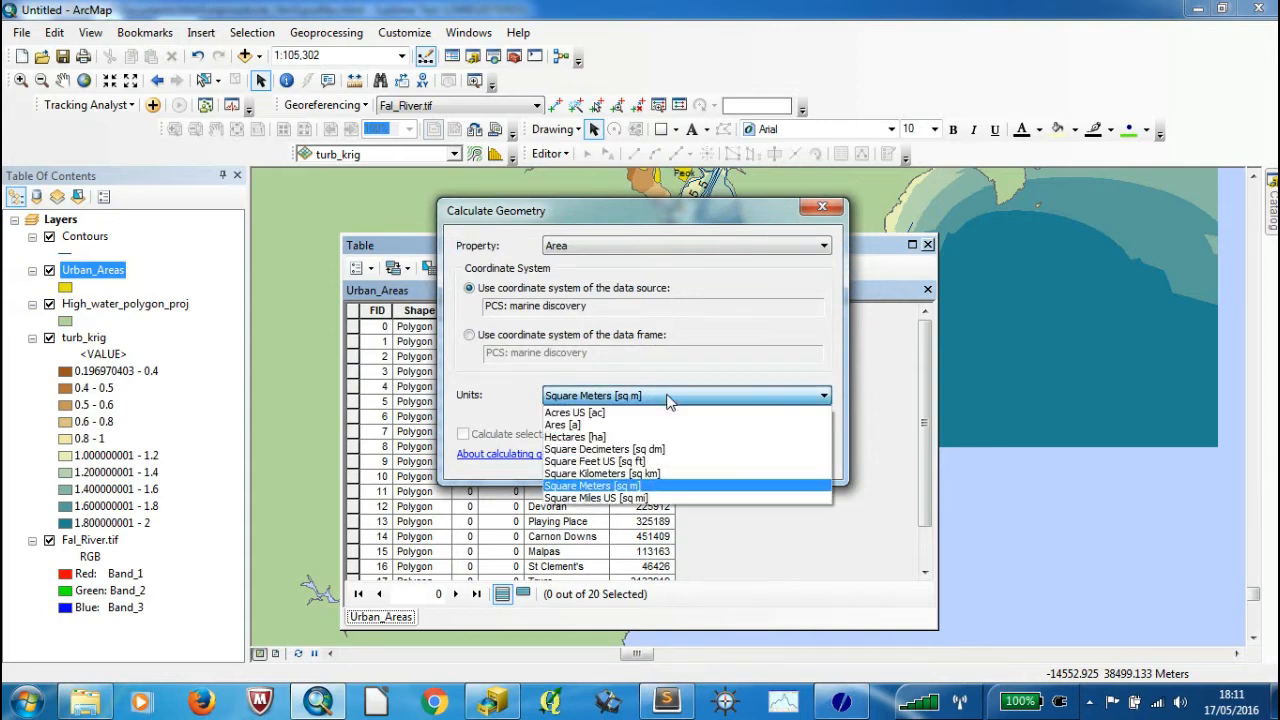
left_click(657, 487)
left_click(717, 457)
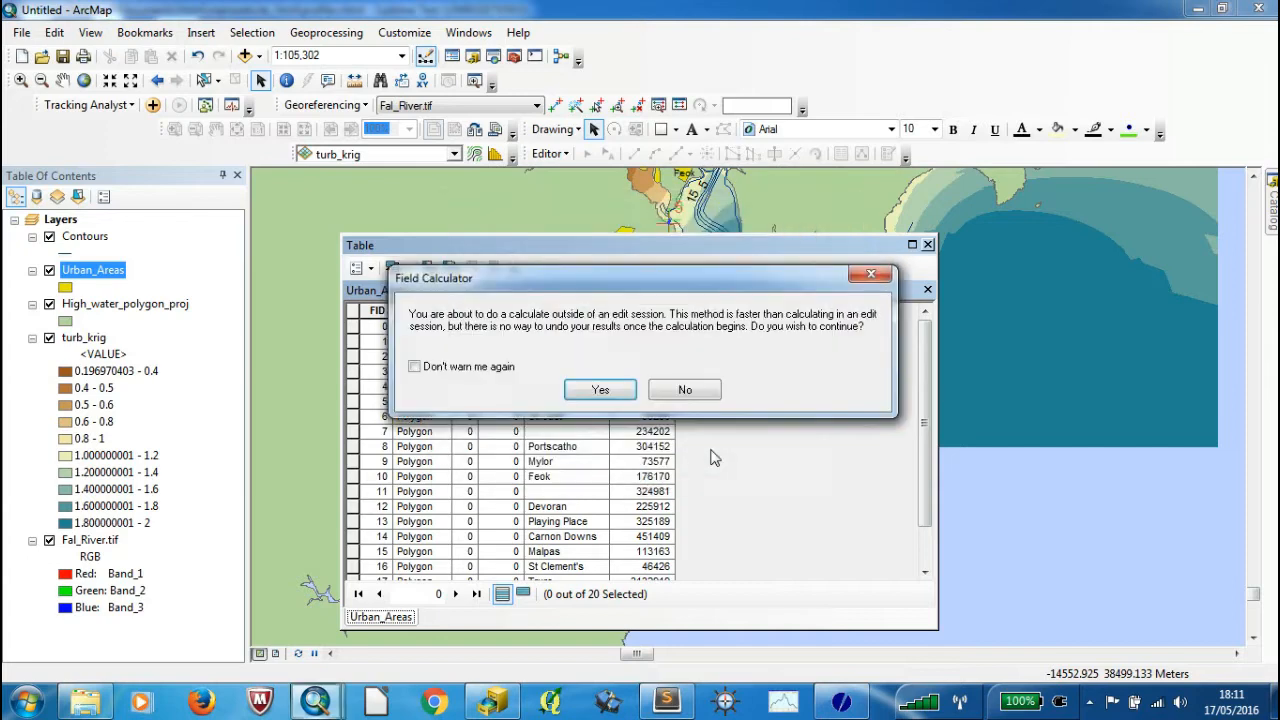
left_click(628, 396)
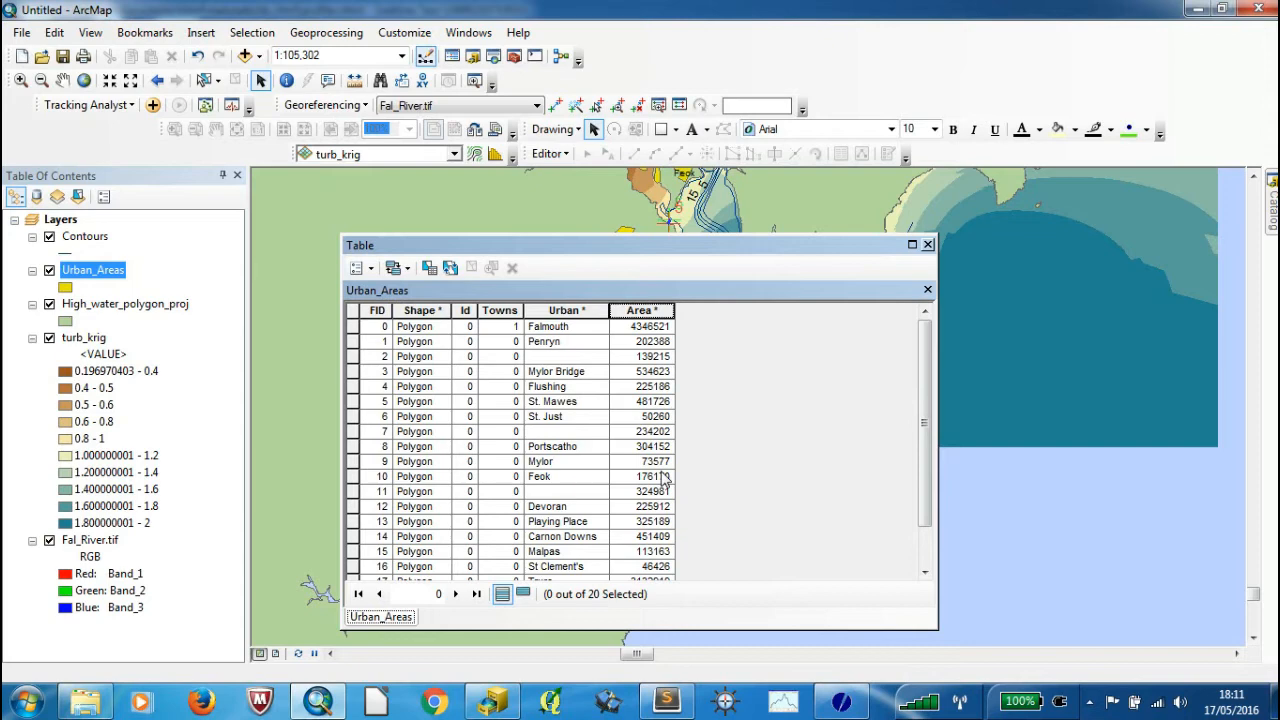
left_click(928, 244)
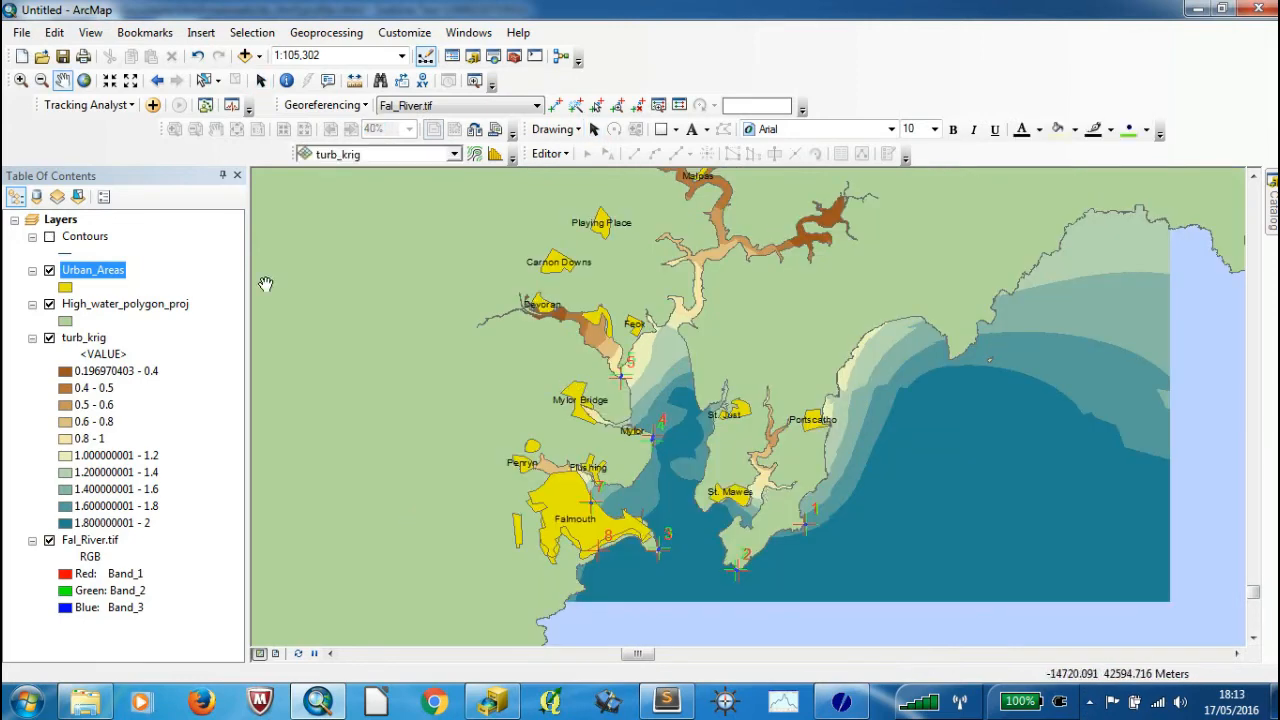
Turn on the Contours layer and frame the river and its estuary on the layout page at a map scale of 1:63,360.
left_click(49, 237)
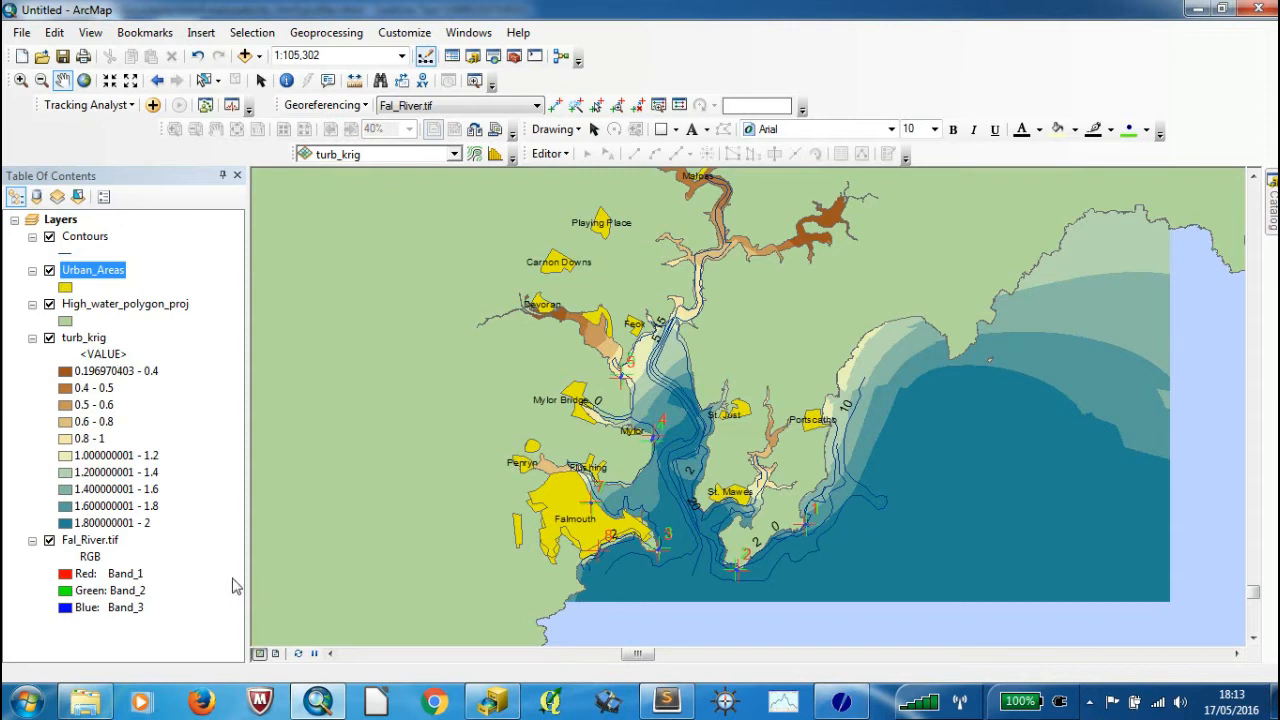
left_click(276, 654)
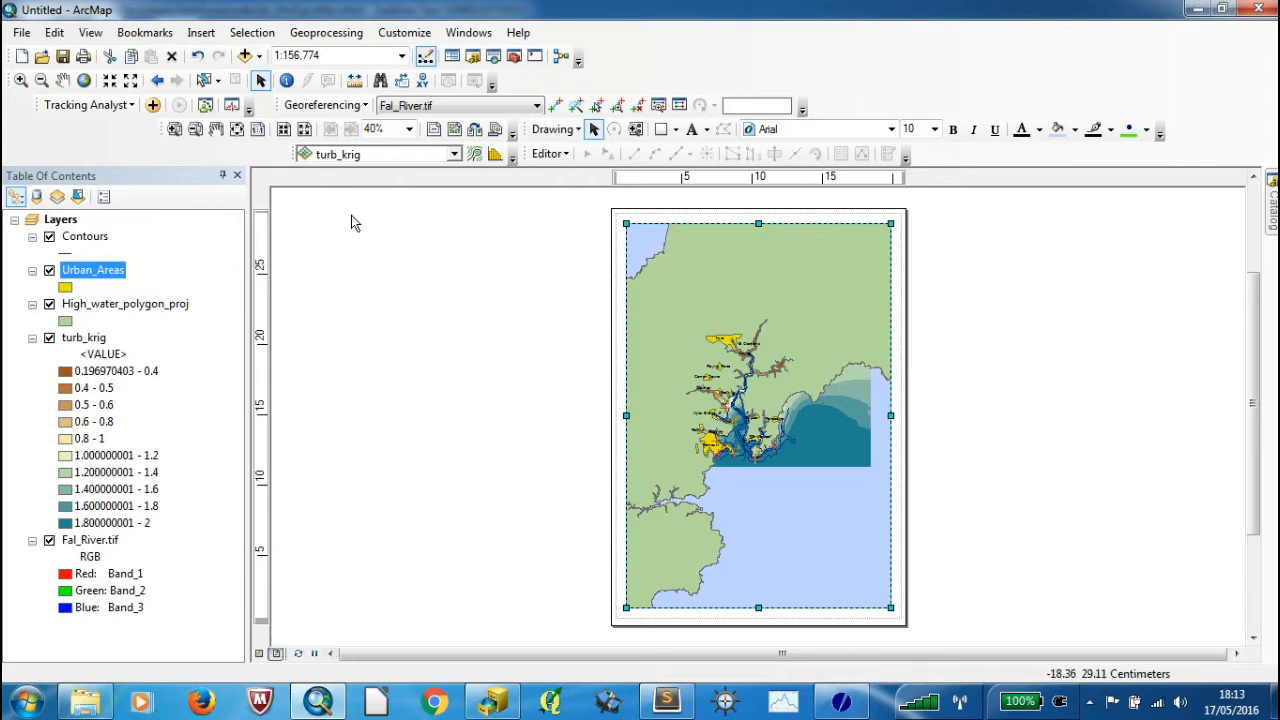
left_click(20, 80)
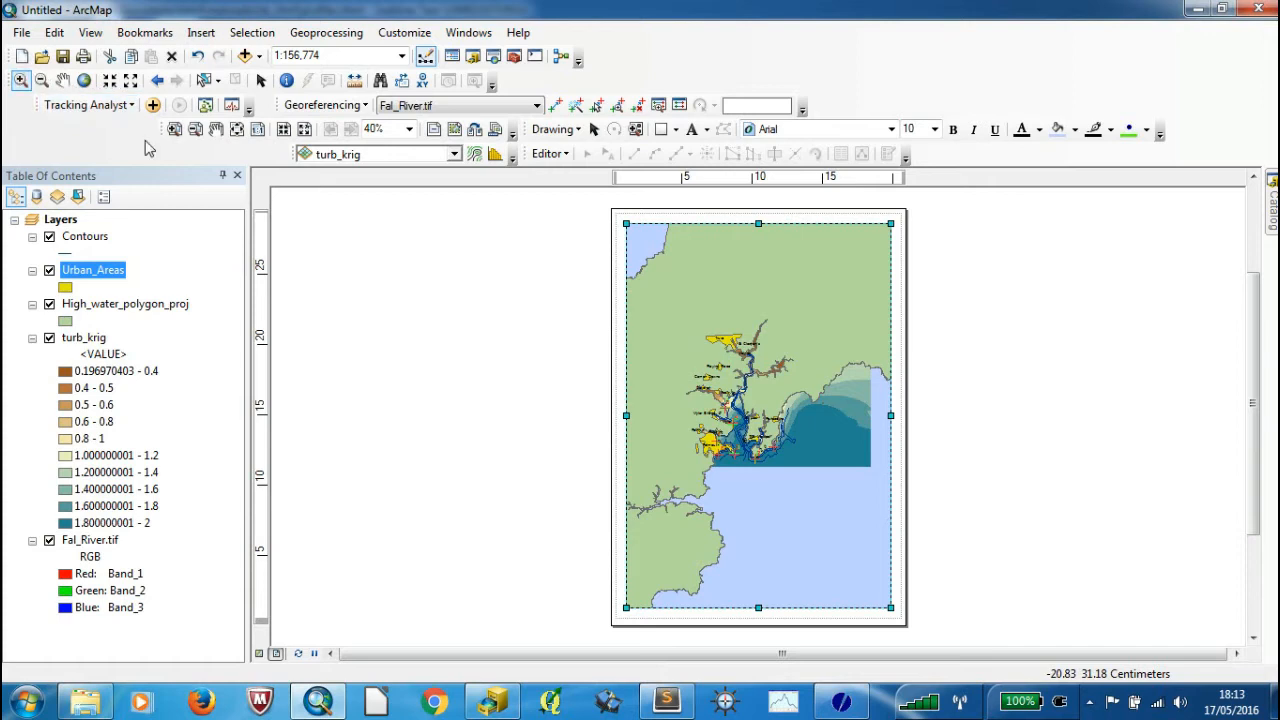
left_click(741, 344)
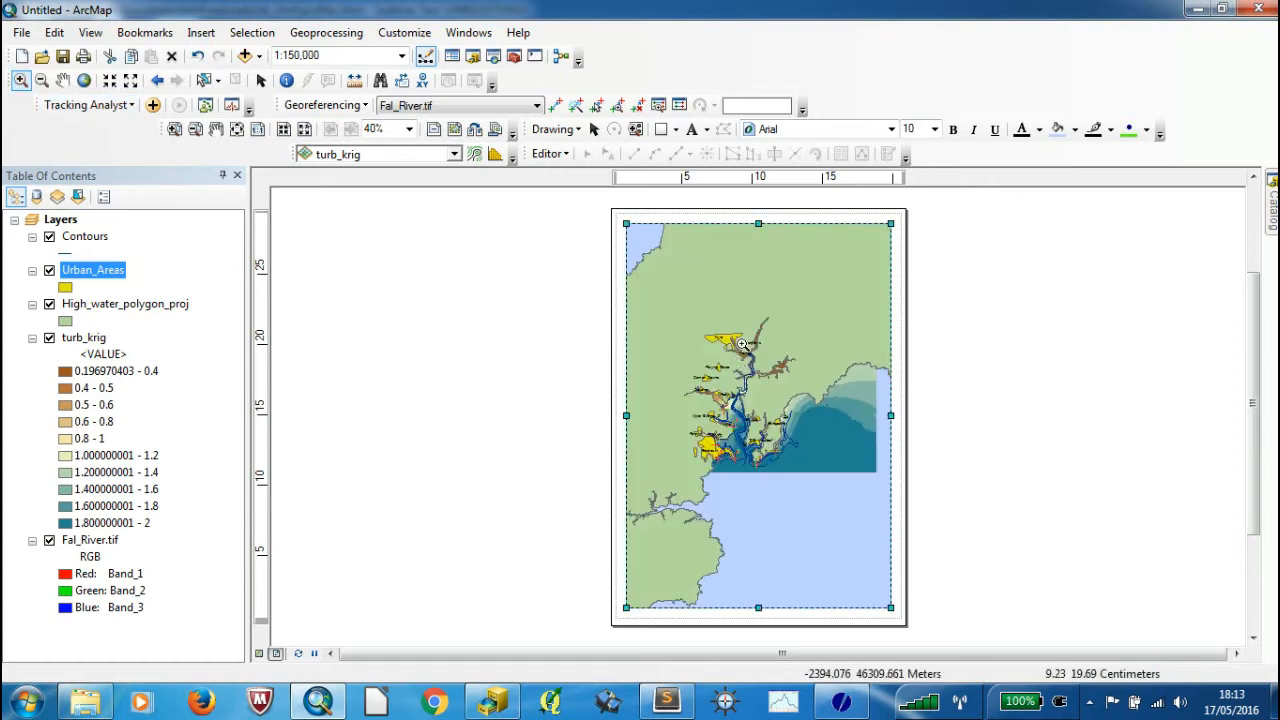
left_click(741, 344)
left_click(741, 344)
left_click(741, 344)
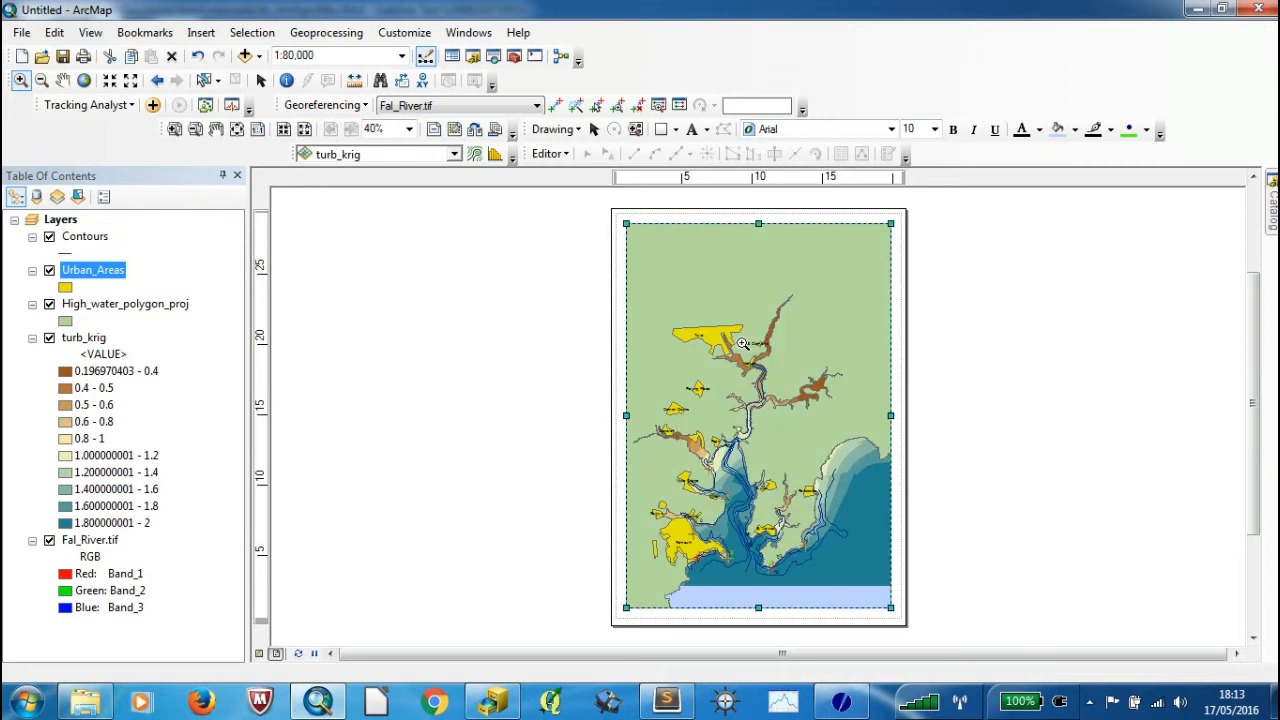
left_click(741, 344)
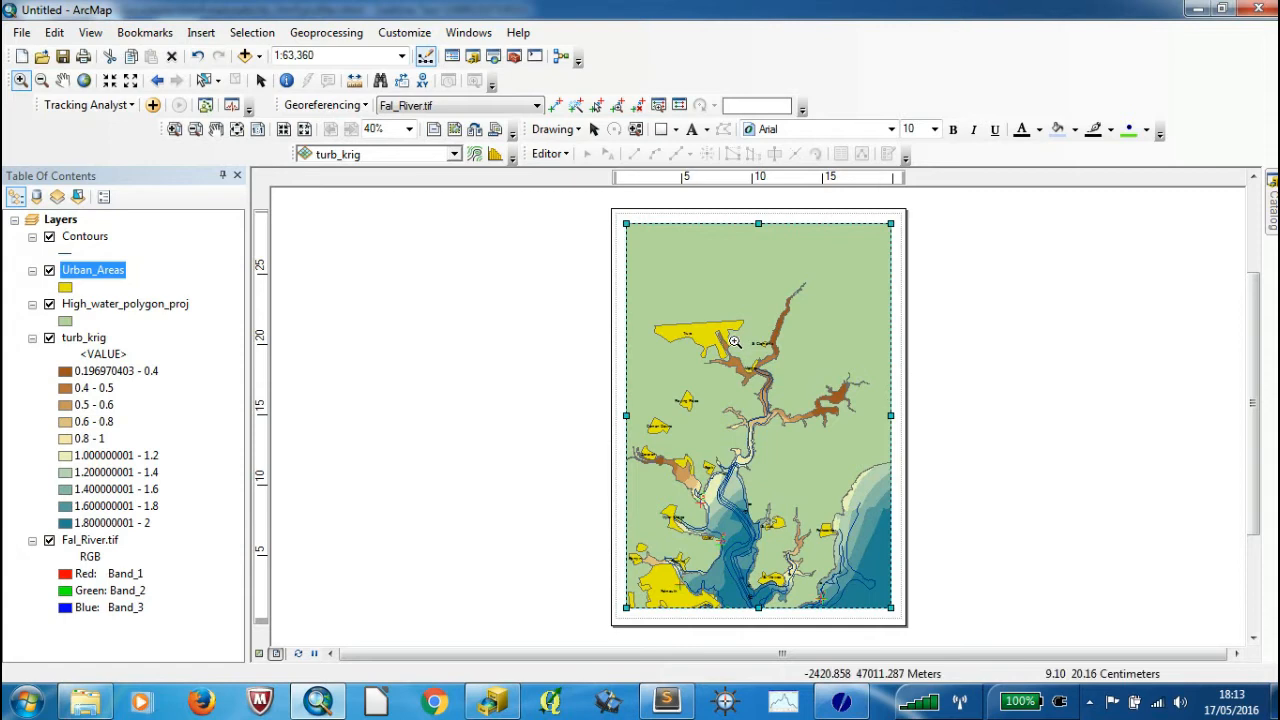
left_click(62, 82)
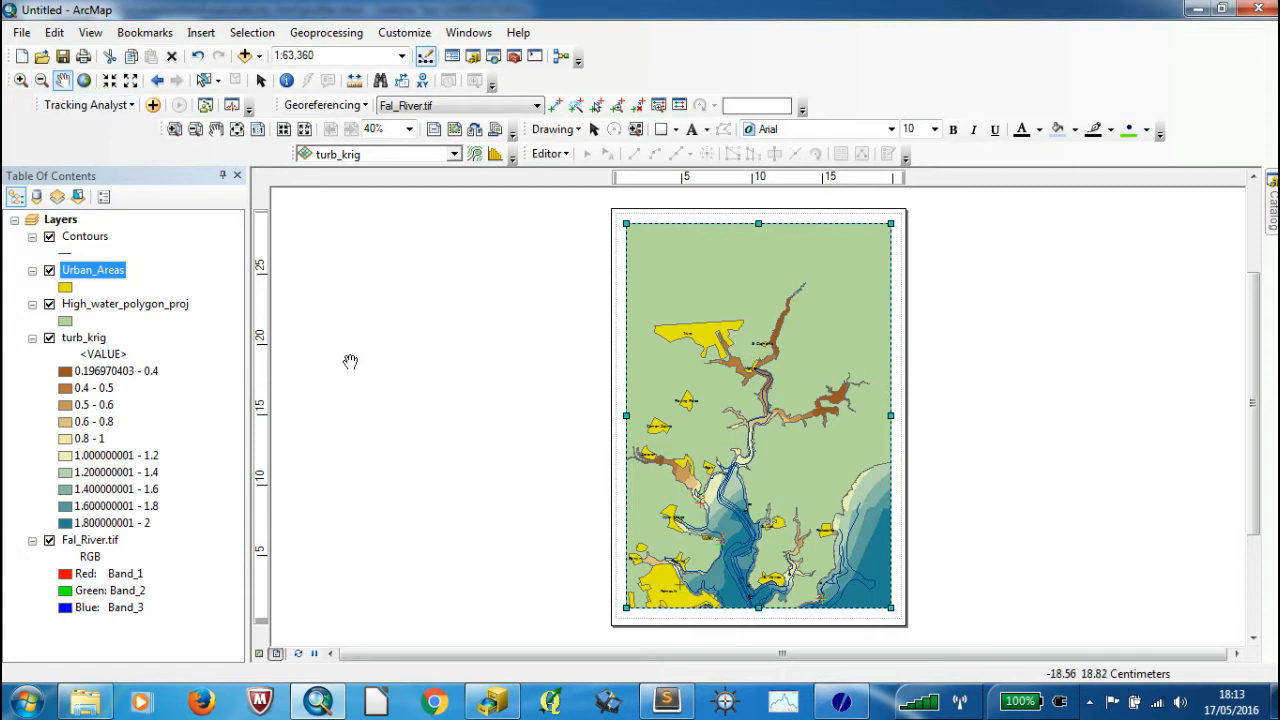
left_click_drag(679, 416, 704, 376)
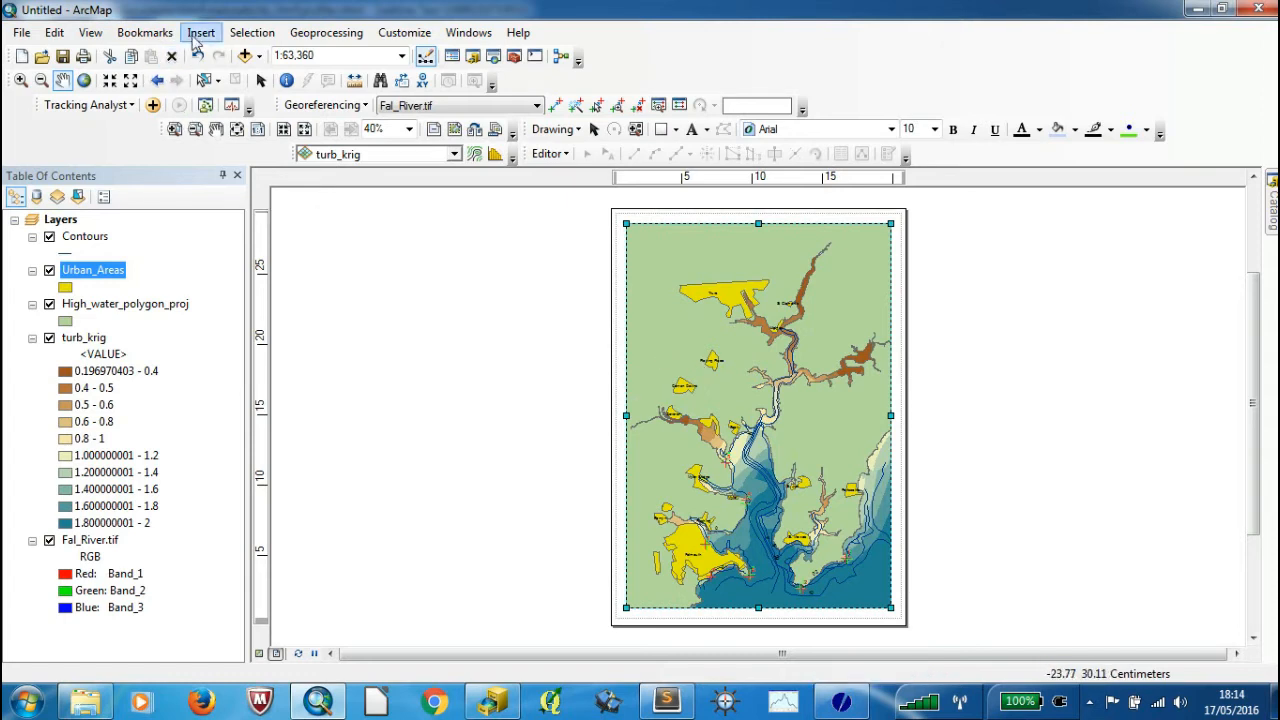
Insert the map title "Potential maerl and eel grass habitat in the River Fal" and place it along the map frame's upper edge.
left_click(201, 32)
left_click(219, 84)
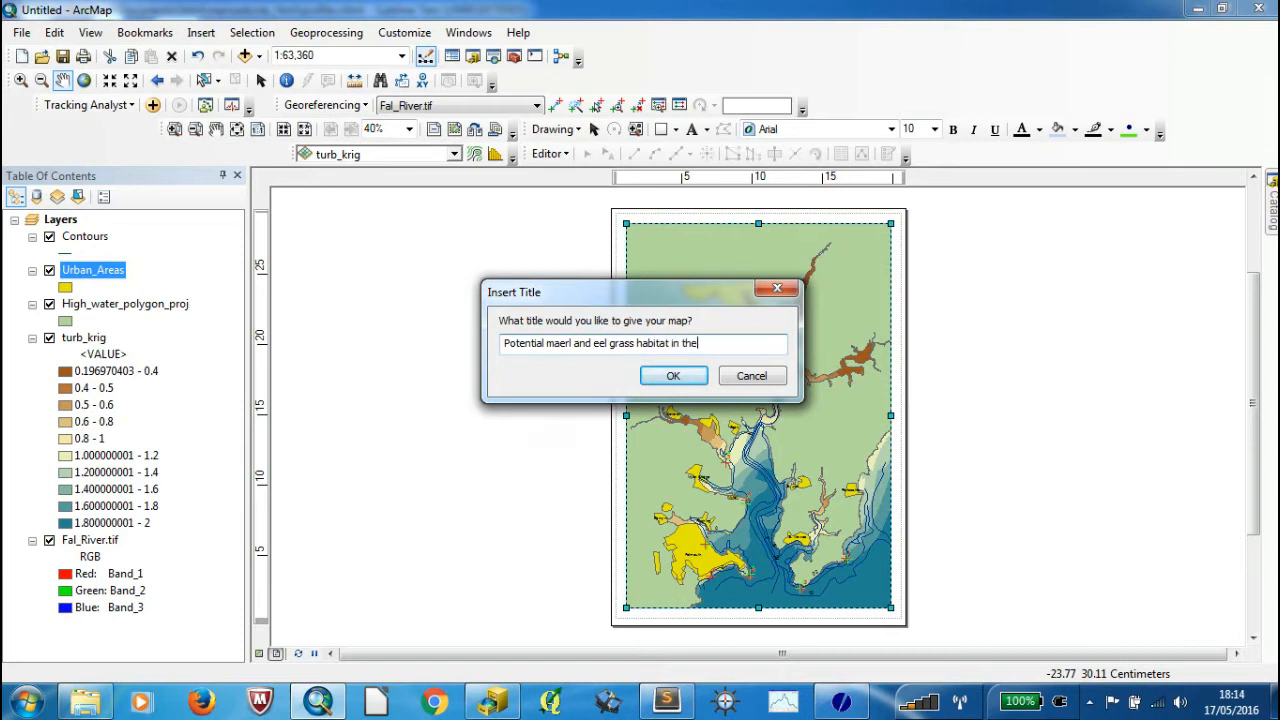
type("iver Fal")
left_click(671, 377)
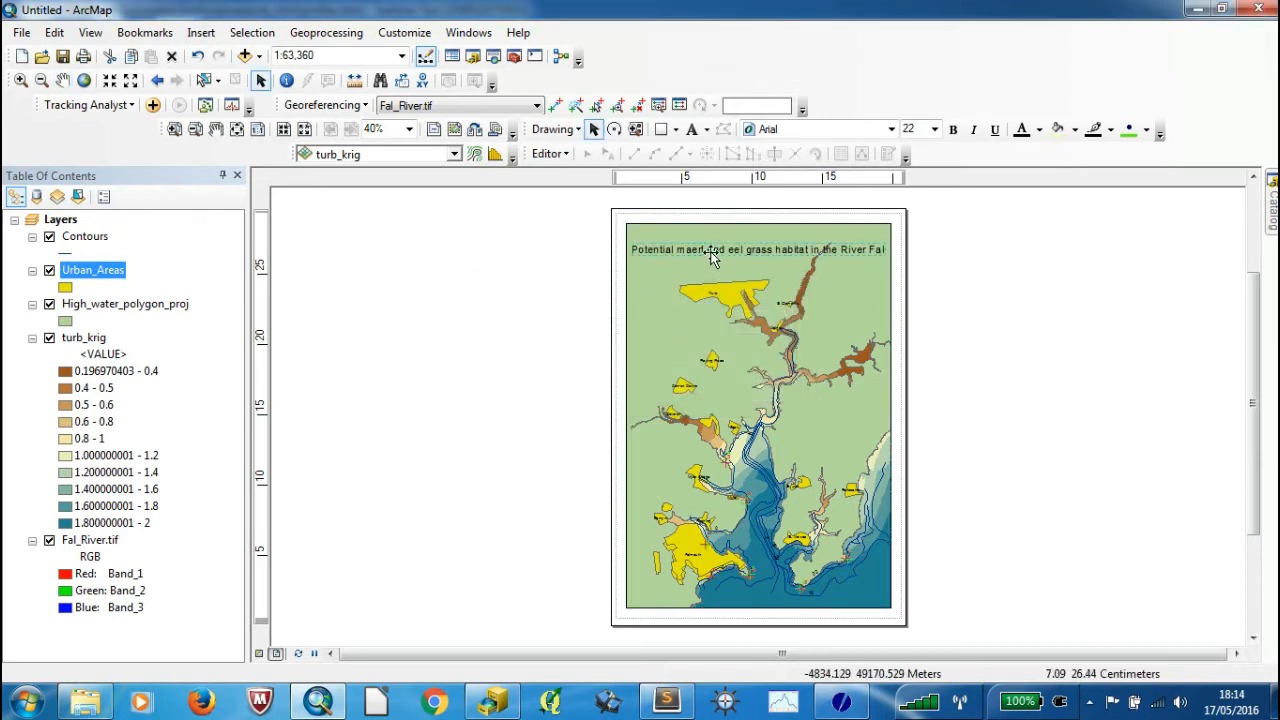
left_click_drag(712, 255, 713, 243)
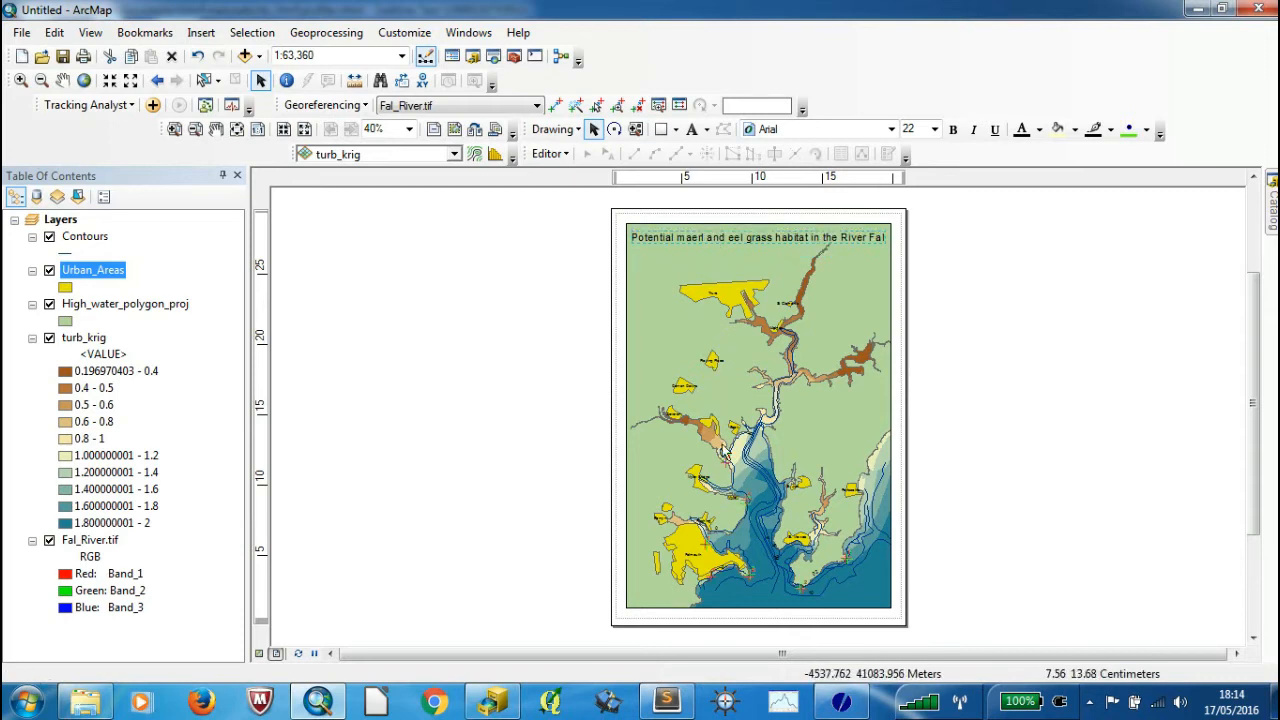
Insert an ESRI North 3 north arrow and place it in the lower-left corner of the map frame.
left_click(201, 32)
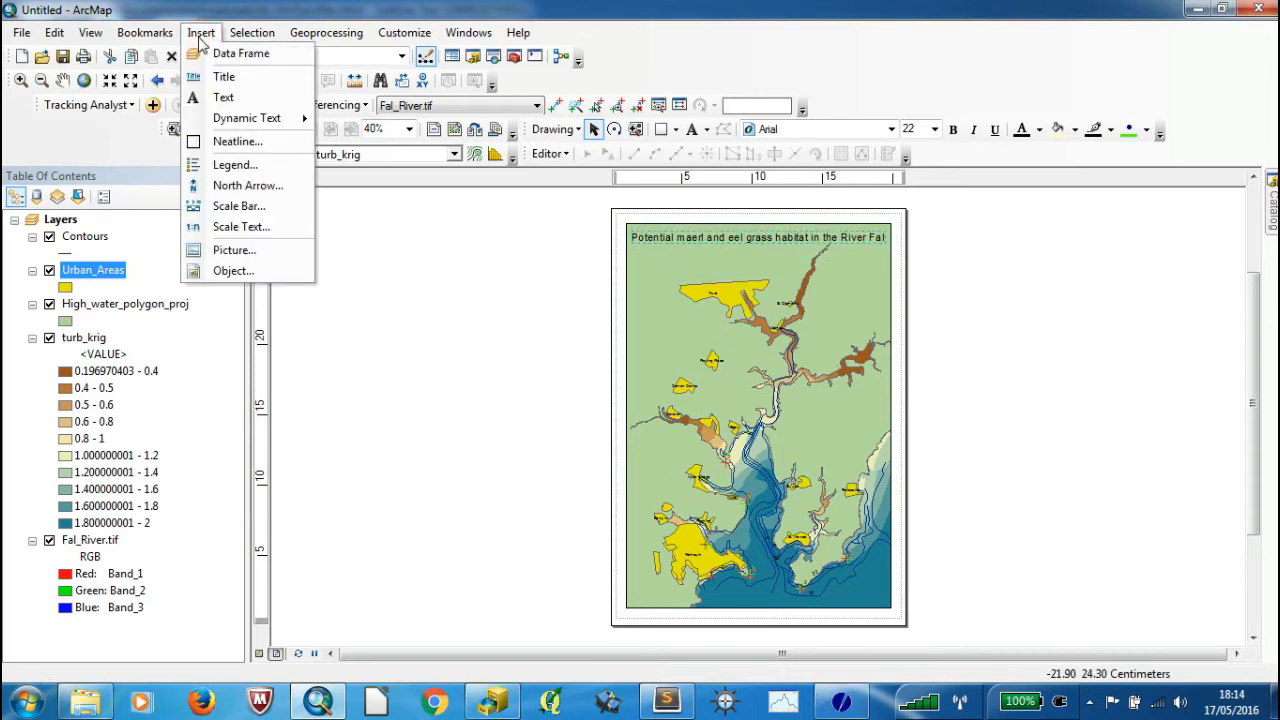
left_click(232, 185)
left_click(217, 108)
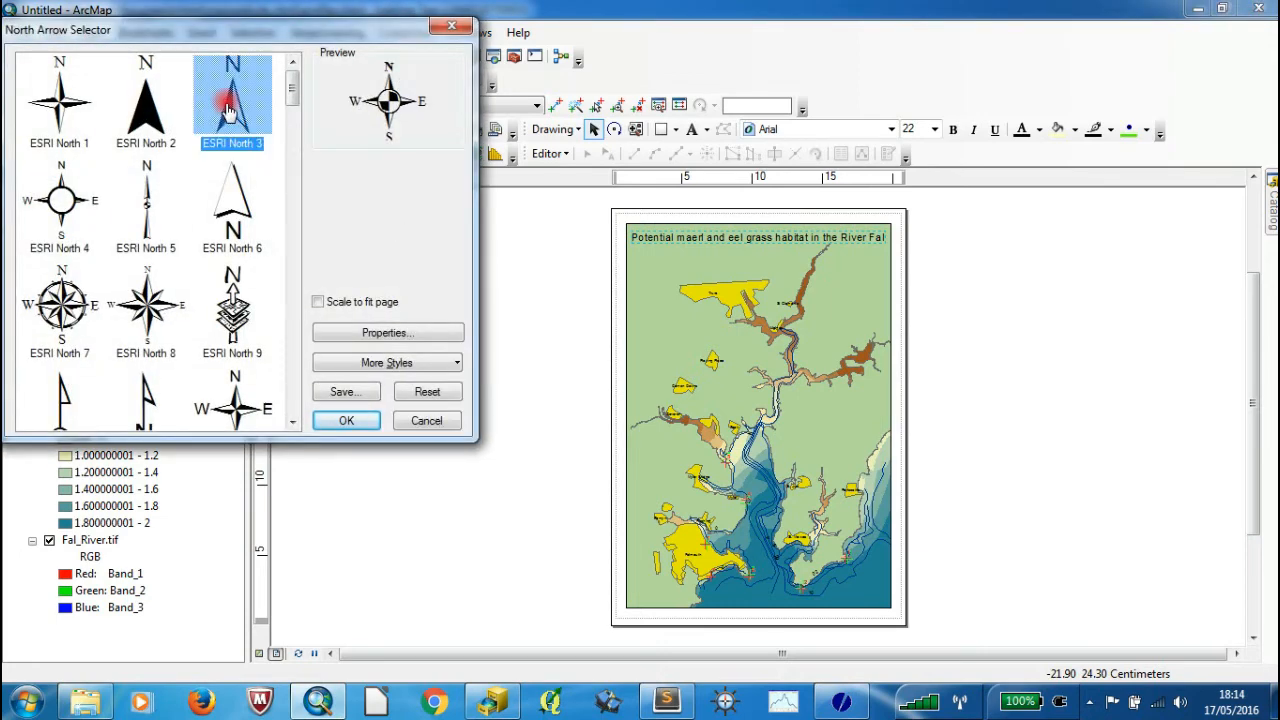
left_click(346, 421)
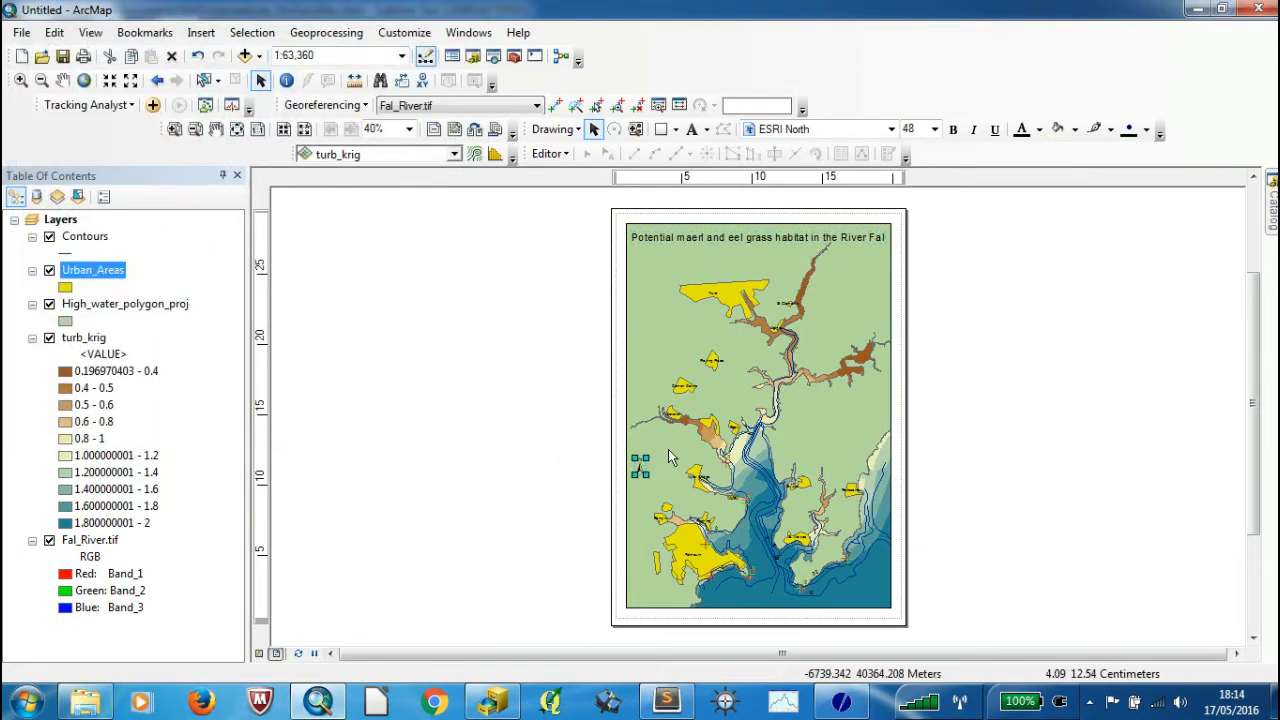
left_click_drag(648, 487, 645, 590)
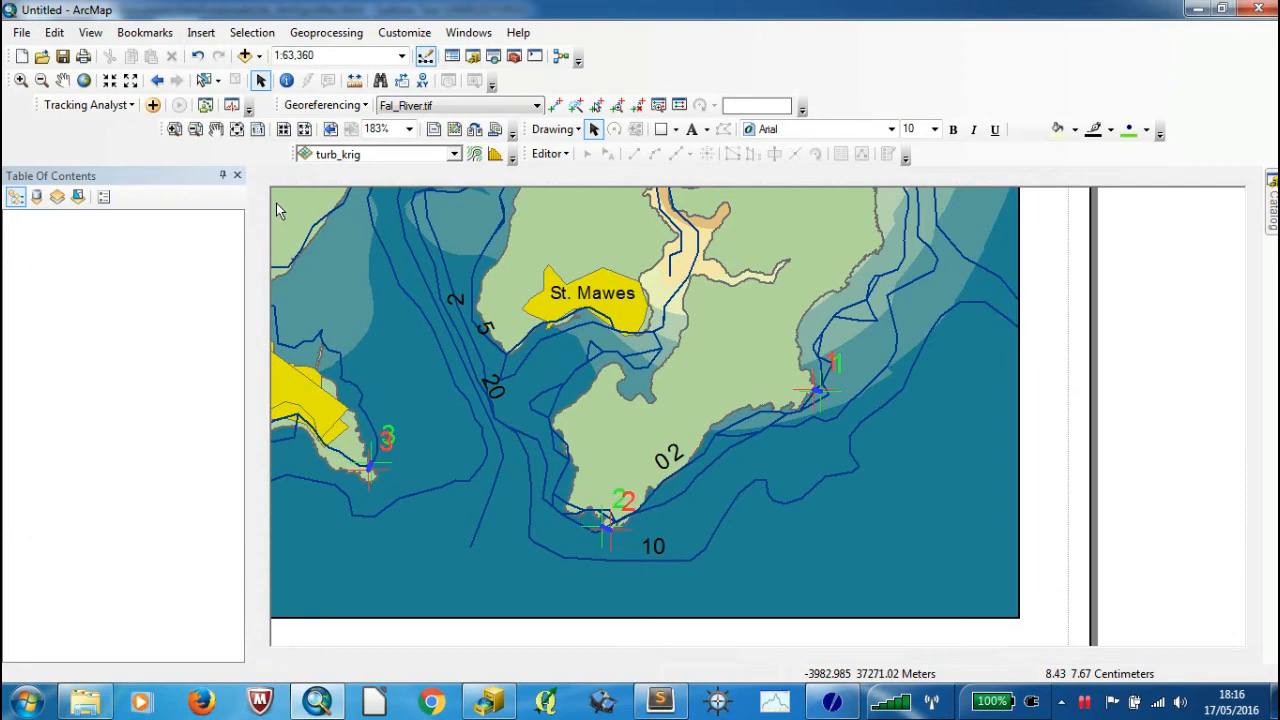
Insert an Alternating Scale Bar 1 with Kilometers as division units and the label km.
left_click(200, 33)
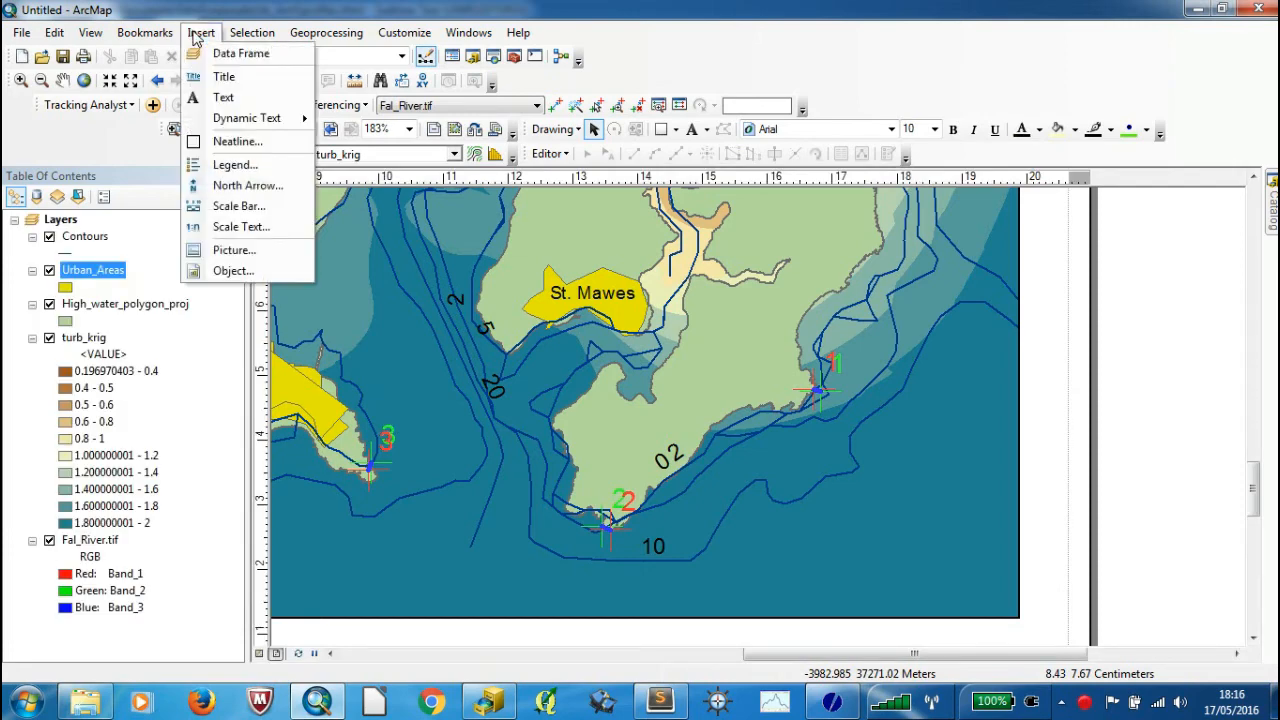
left_click(245, 206)
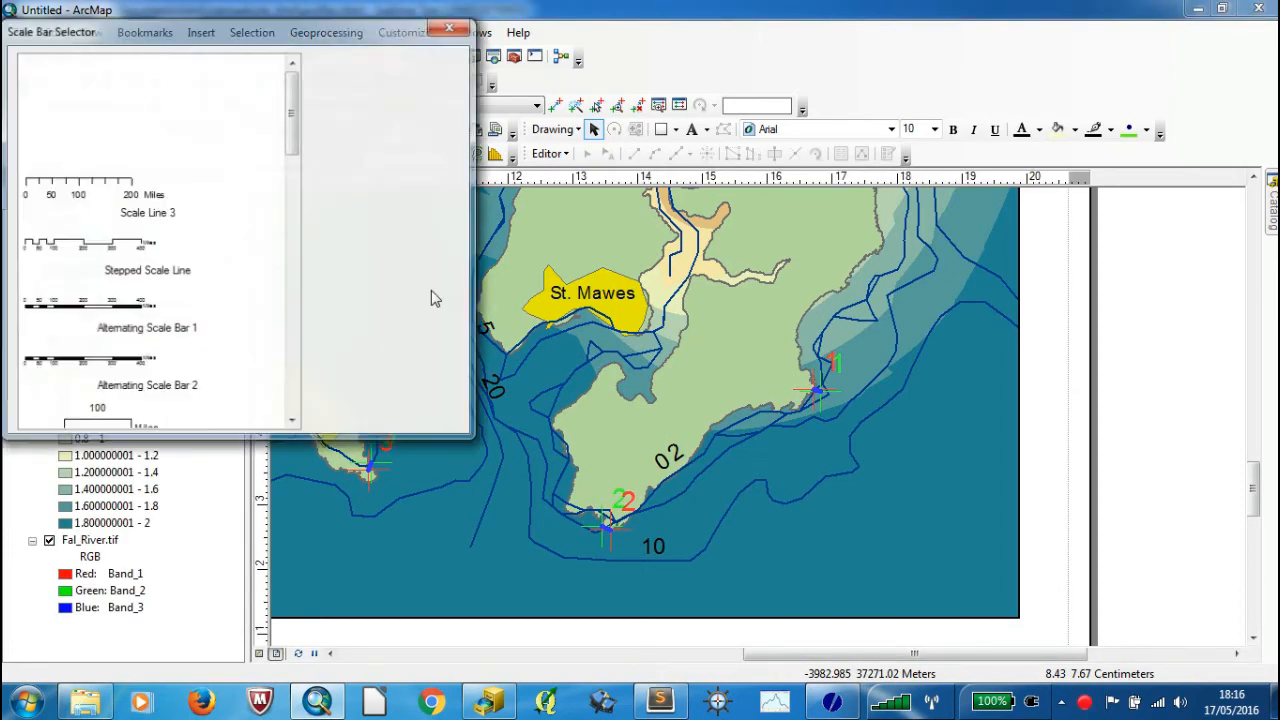
left_click(146, 310)
left_click(355, 340)
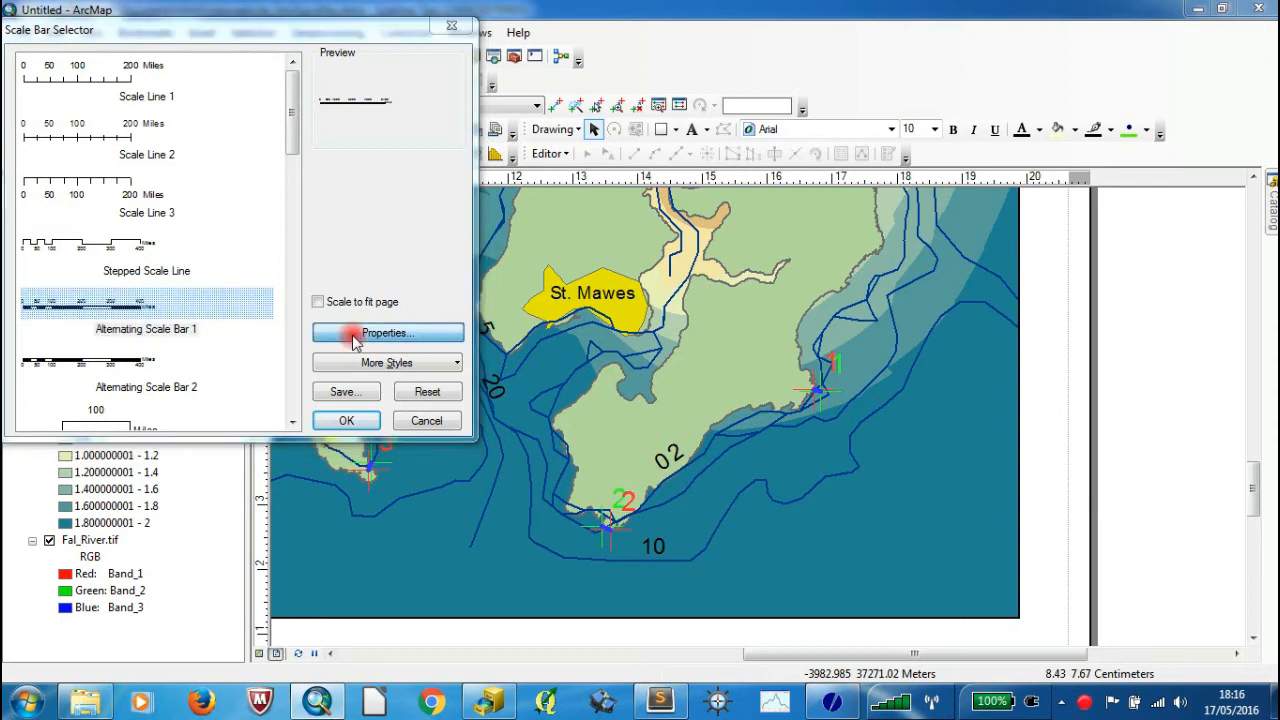
left_click(634, 393)
left_click(624, 474)
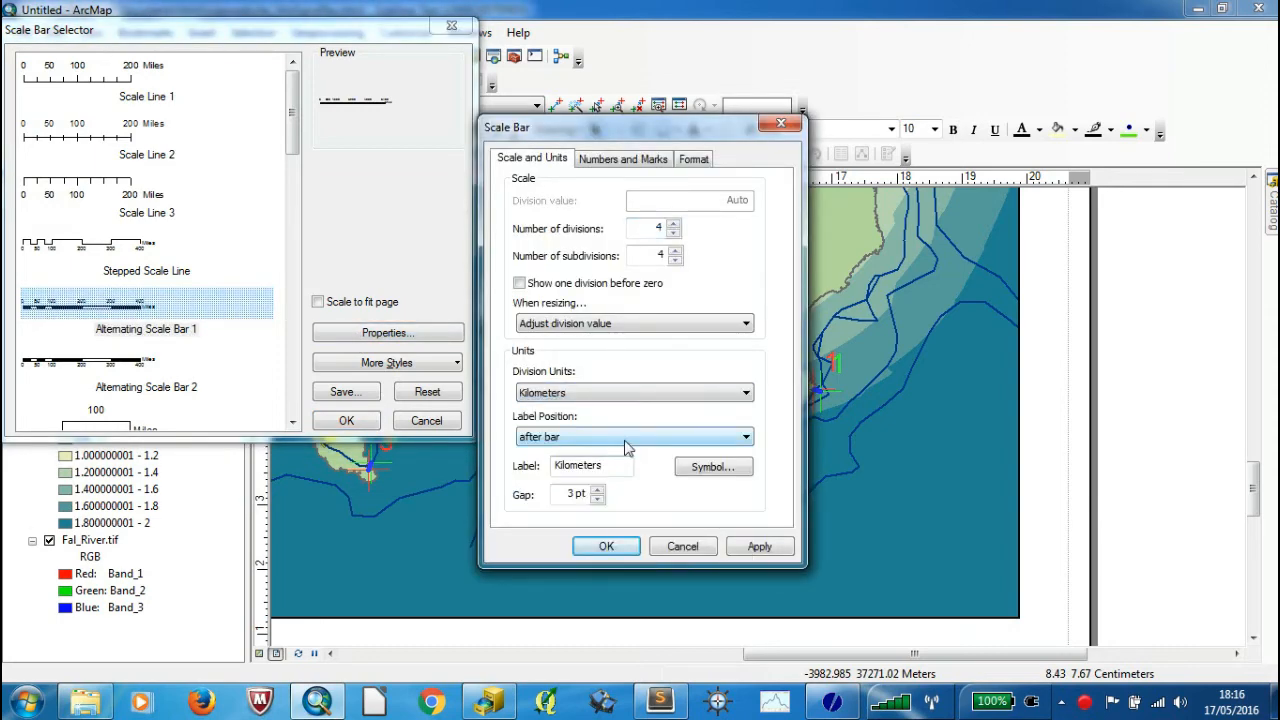
left_click_drag(617, 465, 562, 461)
key("BackSpace")
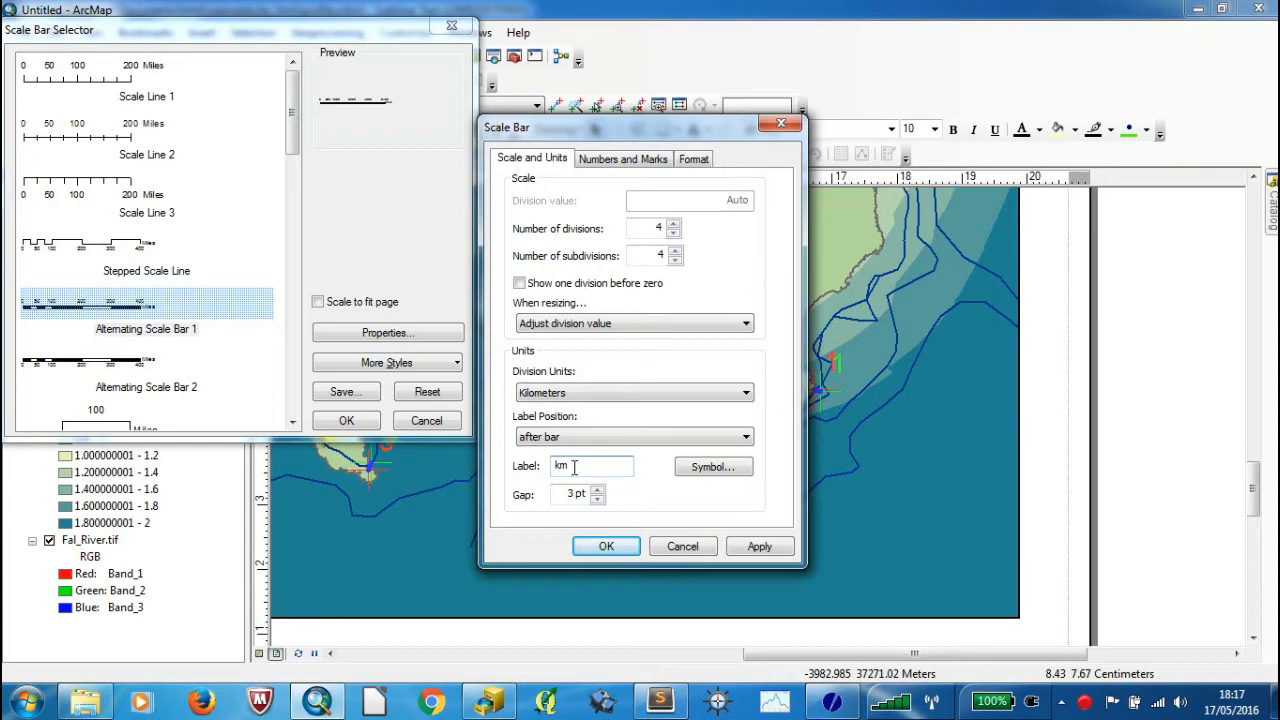
left_click(752, 547)
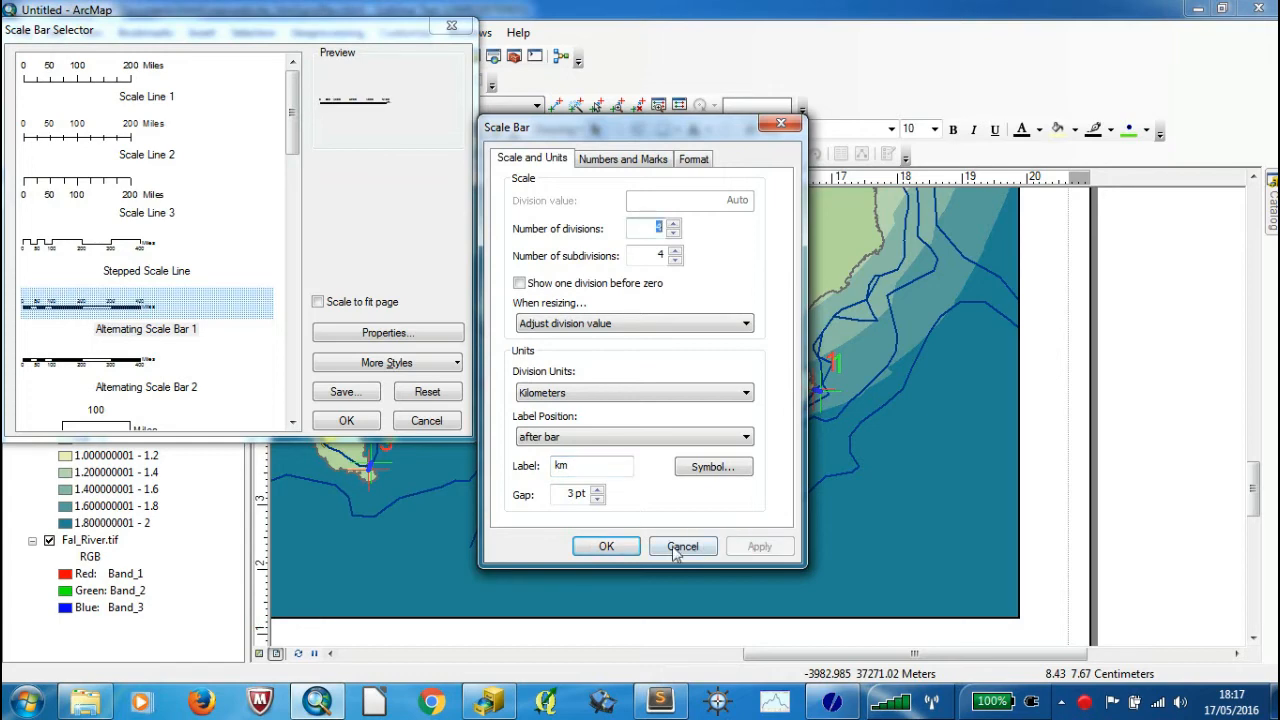
left_click(606, 547)
left_click(347, 421)
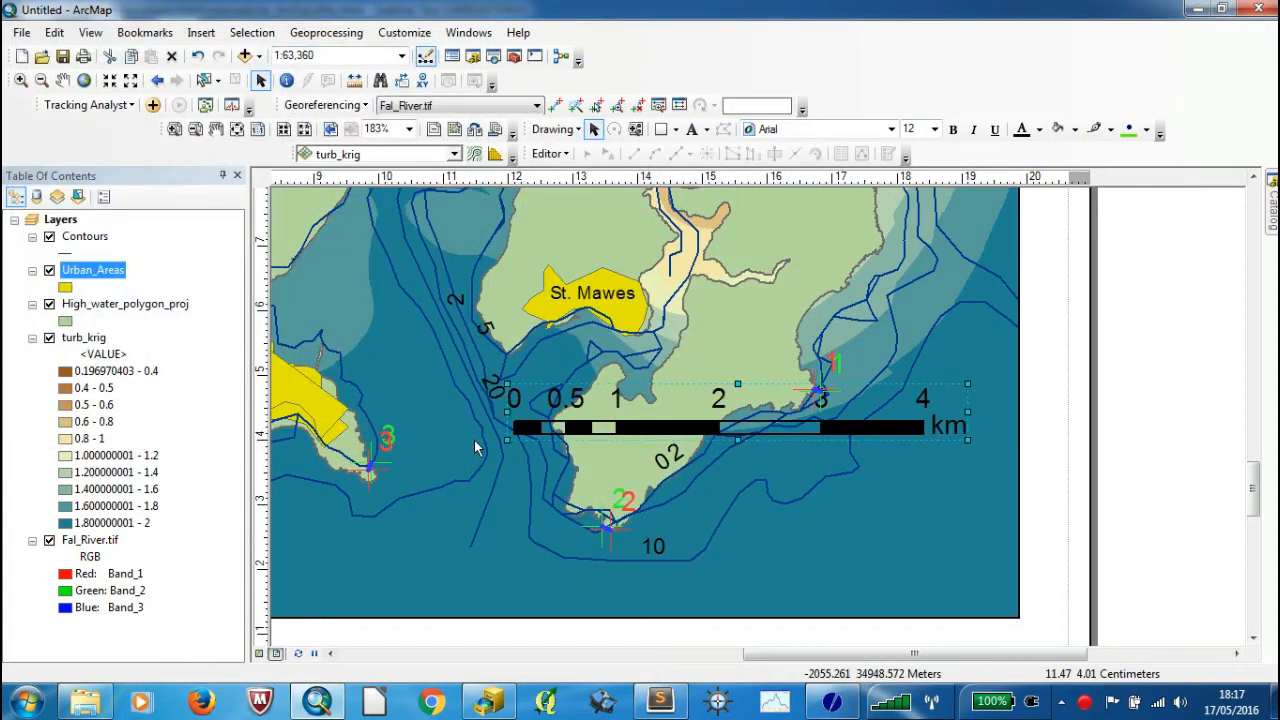
Move the scale bar into the lower-right corner of the map frame, widen its box slightly and deselect it.
left_click_drag(640, 428, 675, 589)
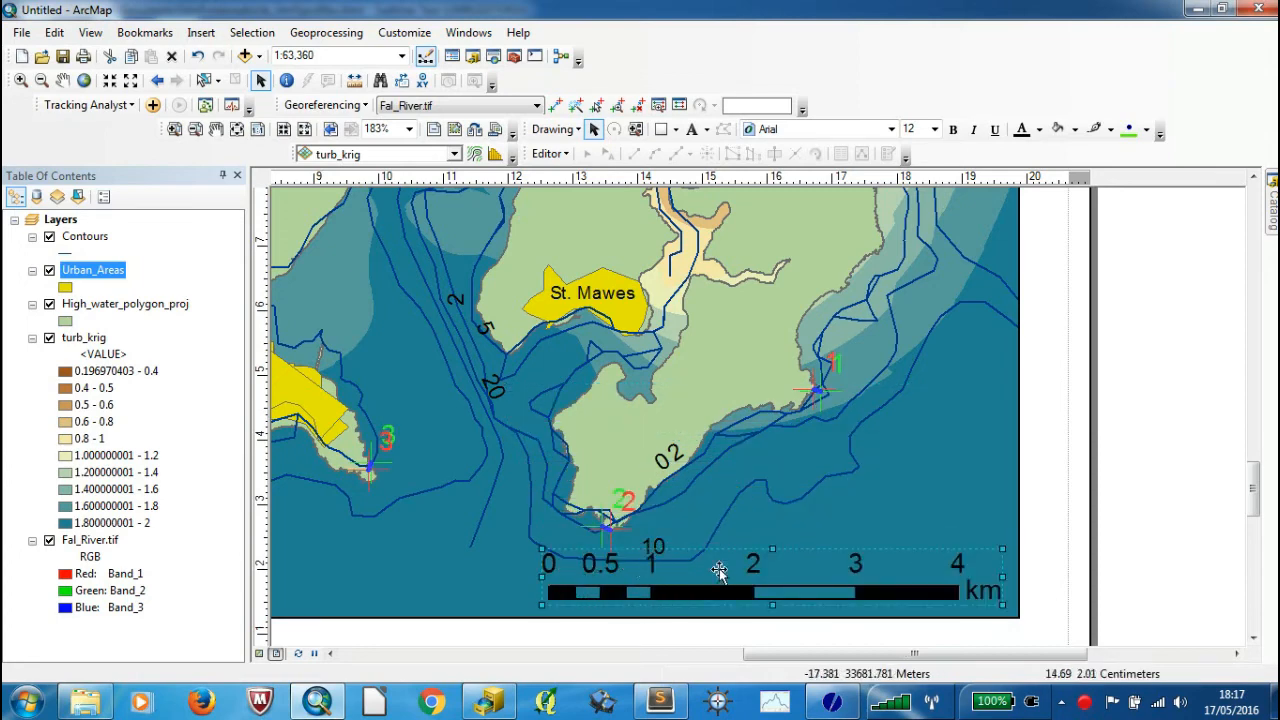
left_click_drag(540, 577, 466, 576)
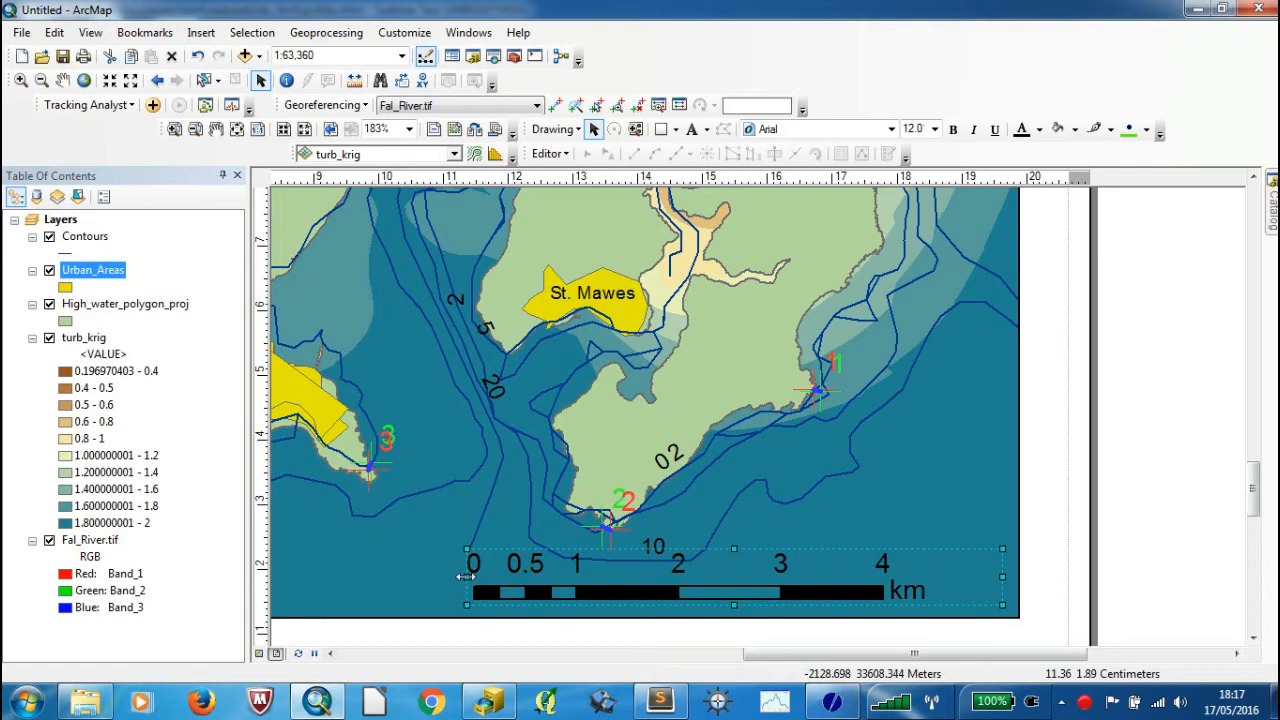
left_click_drag(466, 576, 521, 577)
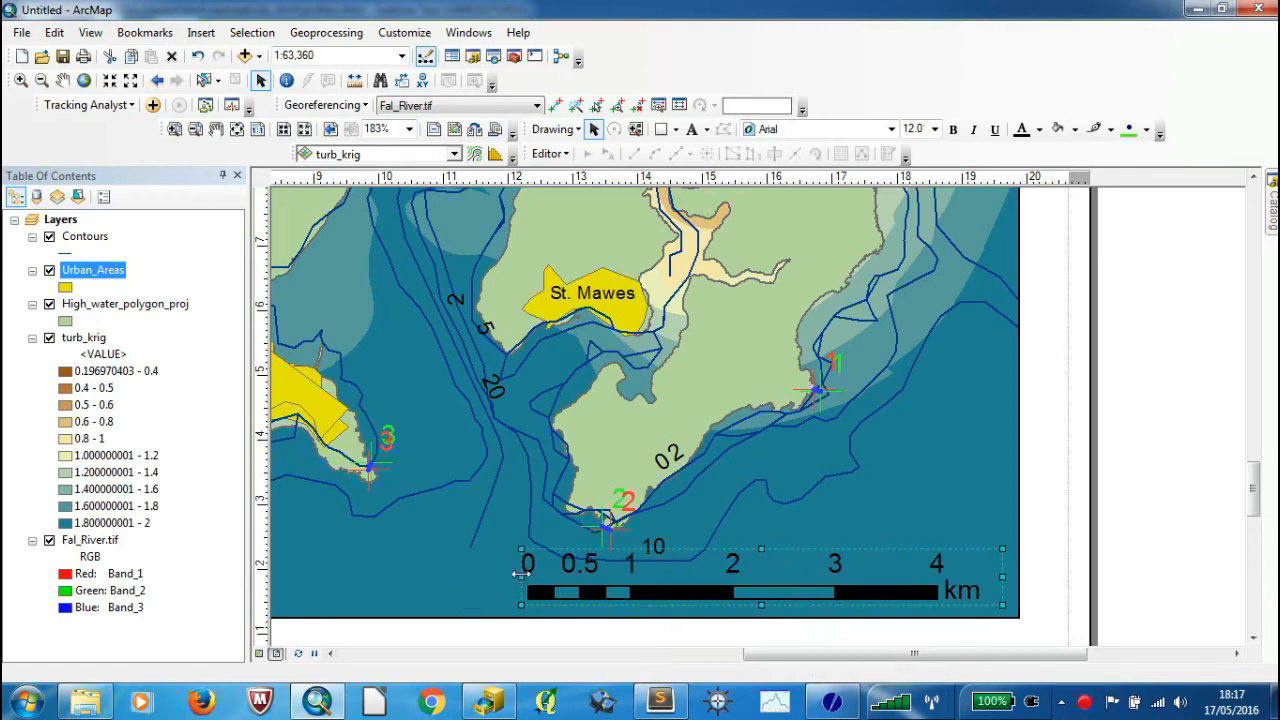
left_click_drag(642, 591, 668, 596)
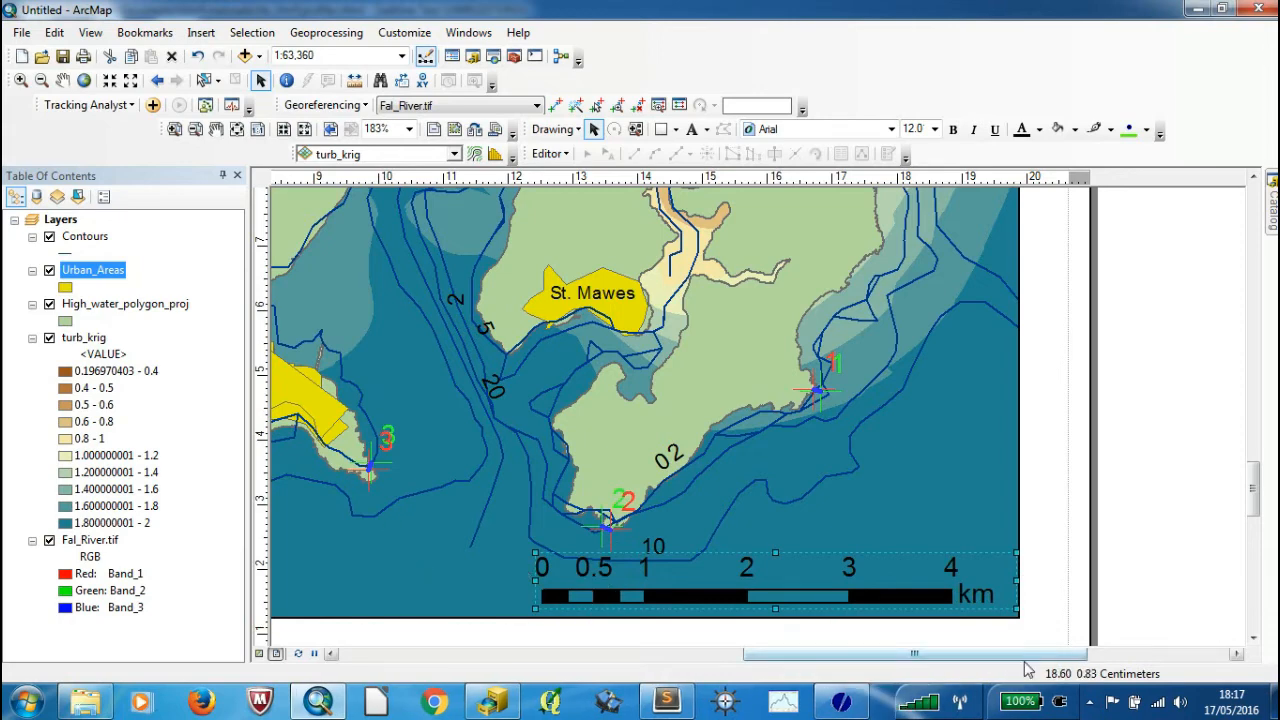
left_click(1090, 703)
left_click(835, 442)
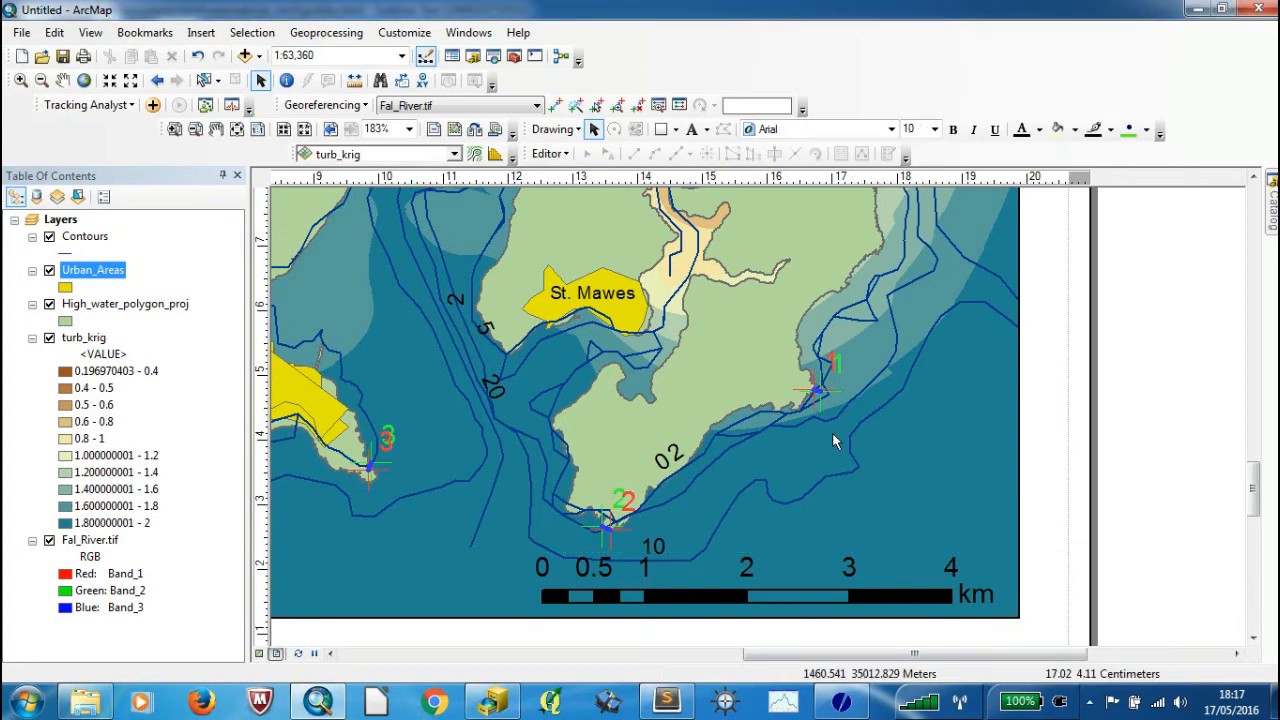
Rename the turb_krig layer as Turbidity in its layer properties and apply the change.
right_click(85, 340)
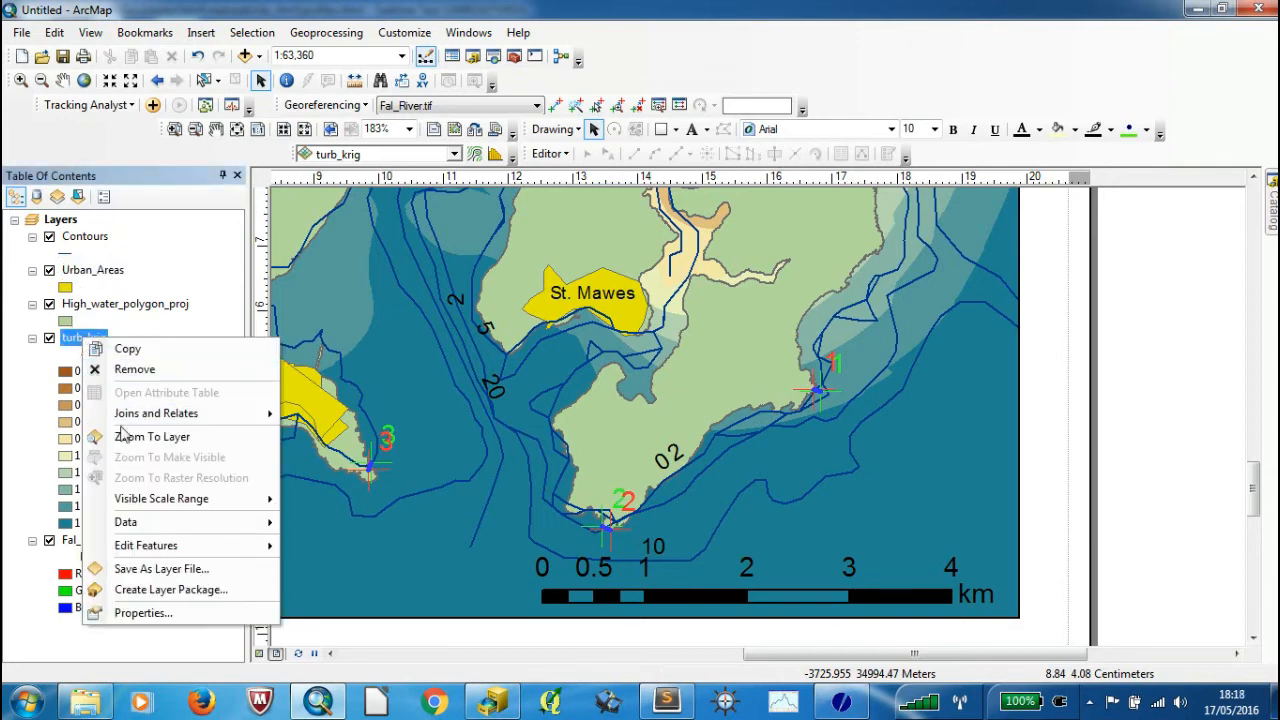
left_click(143, 612)
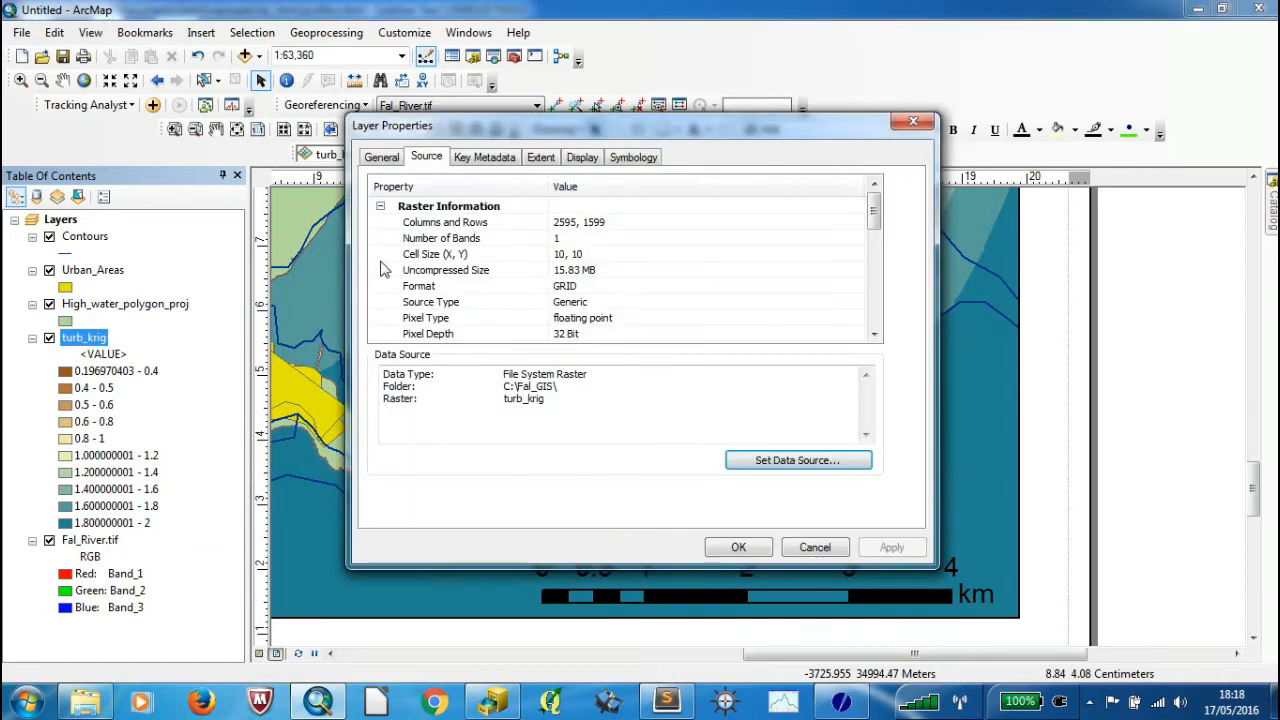
left_click(384, 159)
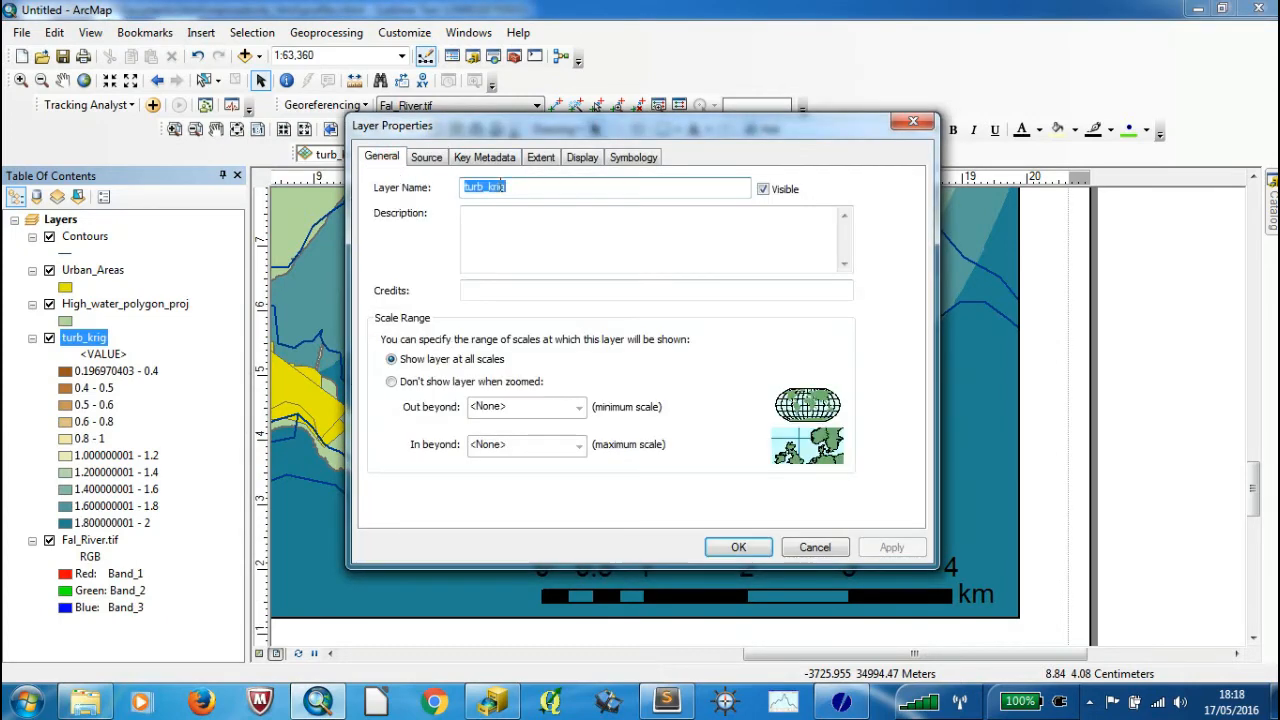
type("Turbidity")
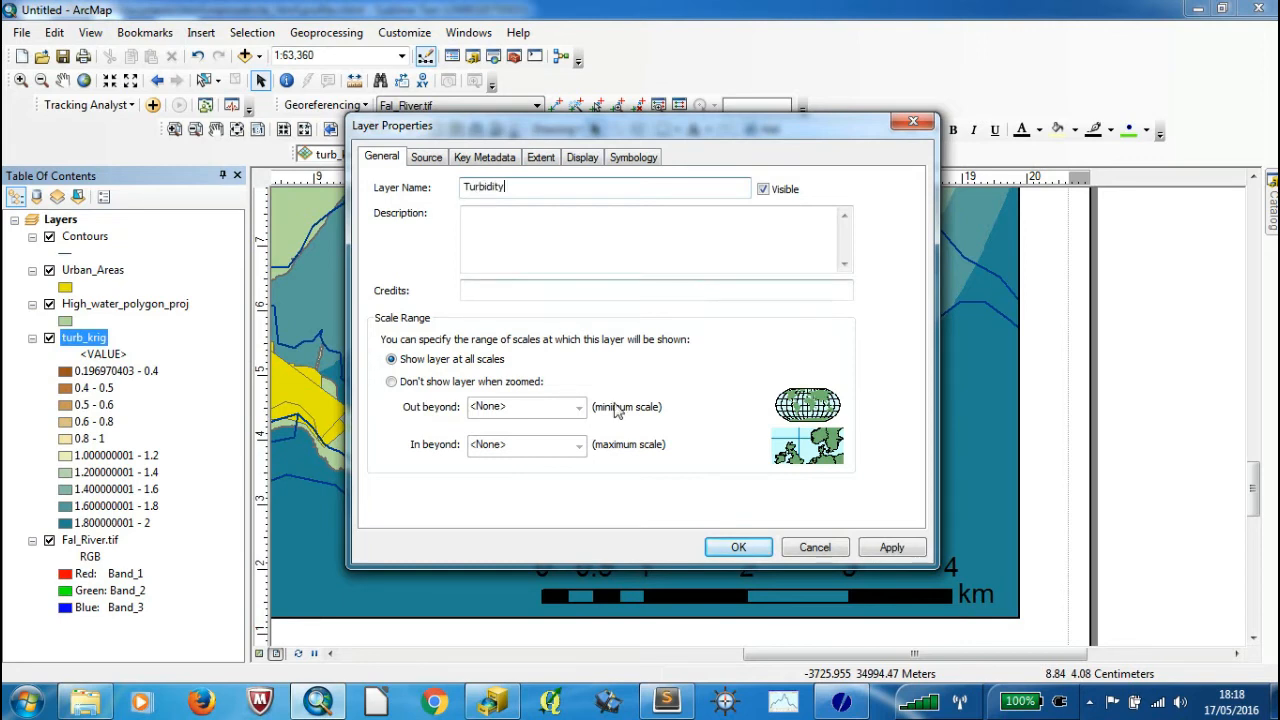
left_click(616, 160)
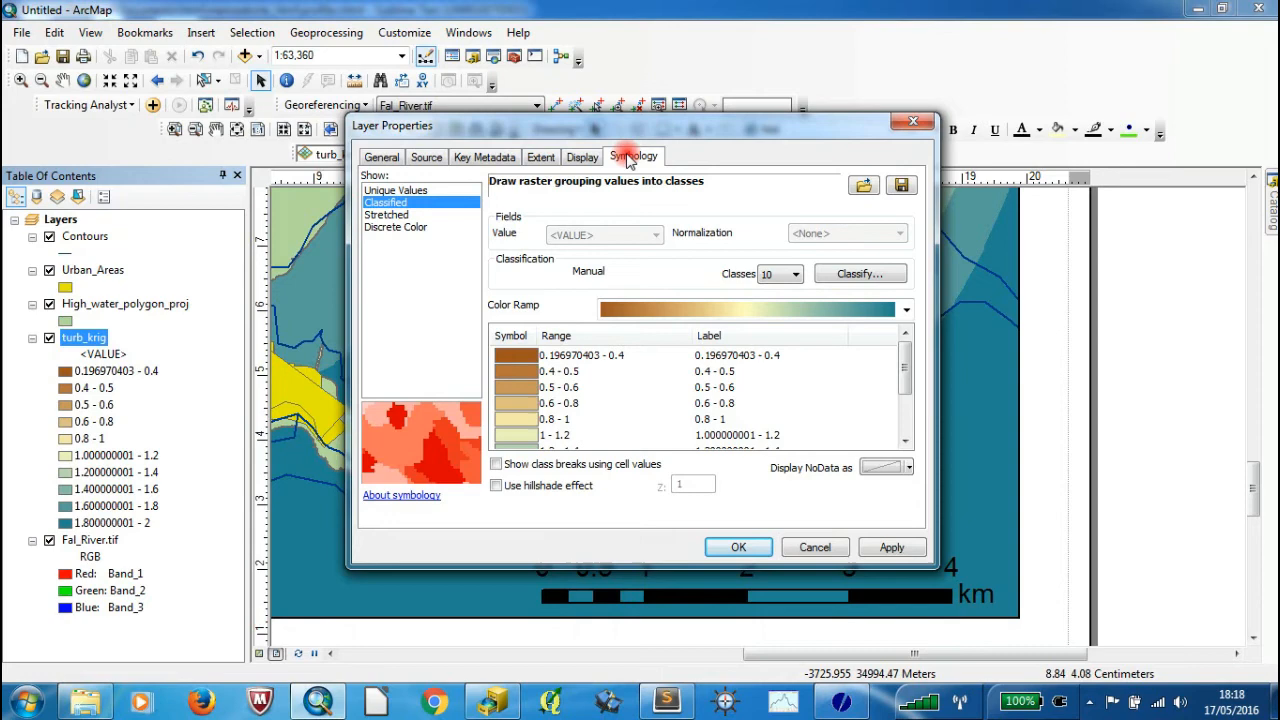
left_click(890, 546)
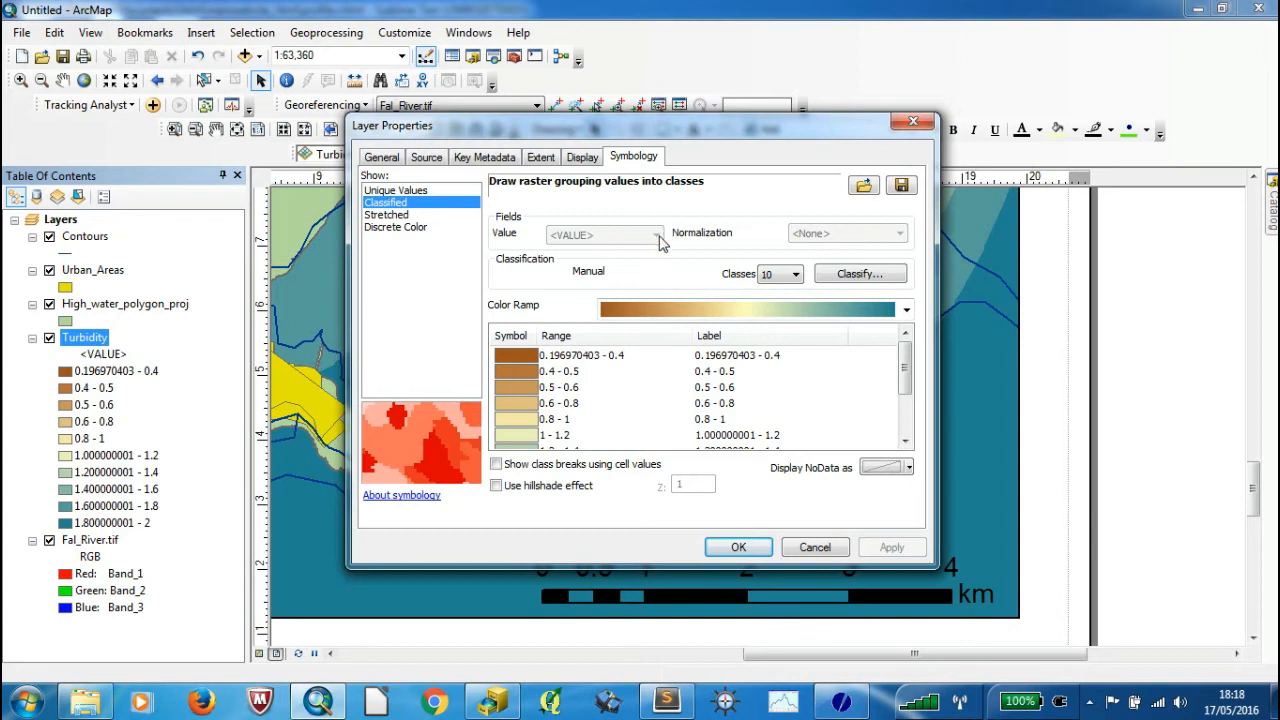
Relabel the lowest Turbidity class as >0.4 and the 1 to 1.2 class as 1.0 - 1.2.
left_click(757, 356)
left_click(774, 357)
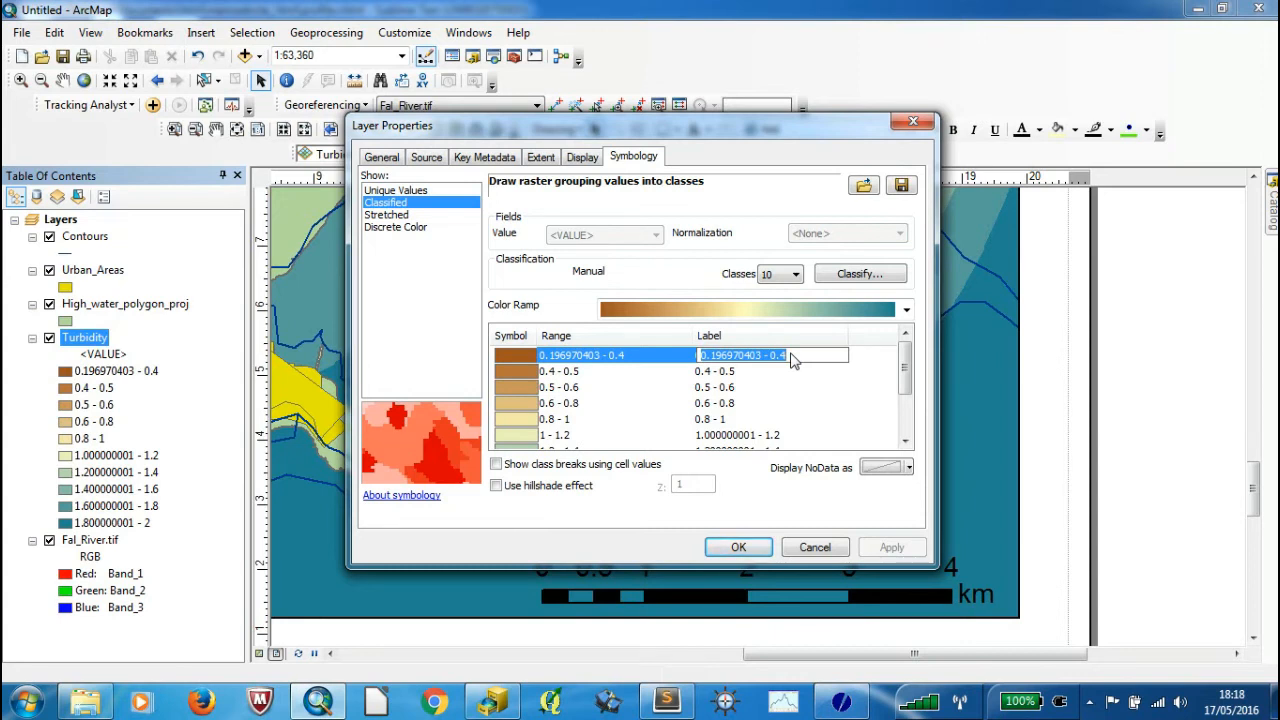
type(">")
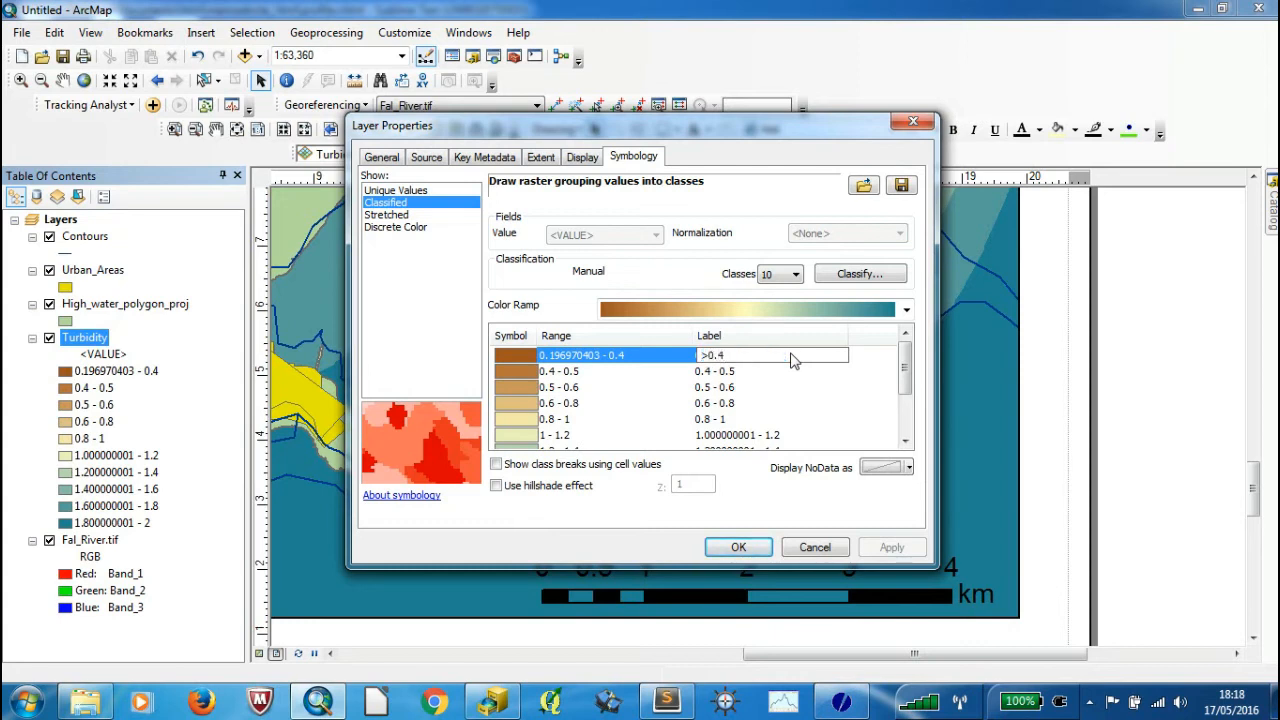
key("Return")
left_click(750, 435)
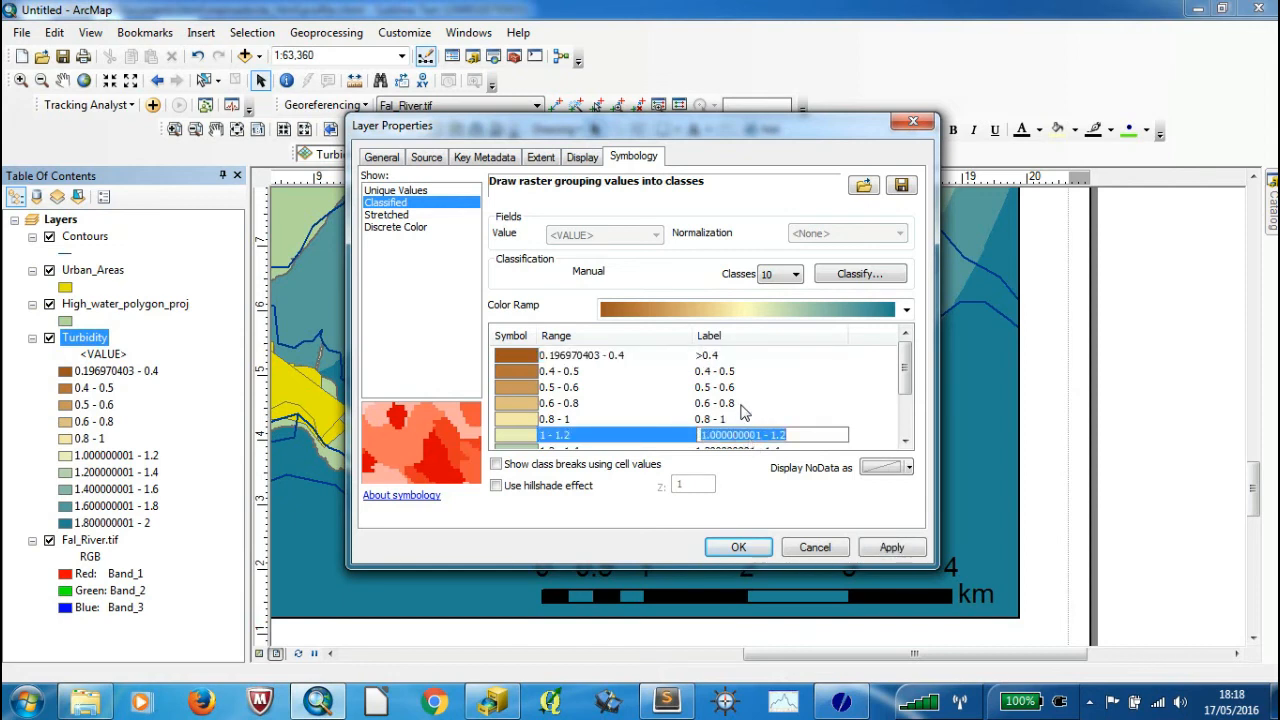
left_click(760, 435)
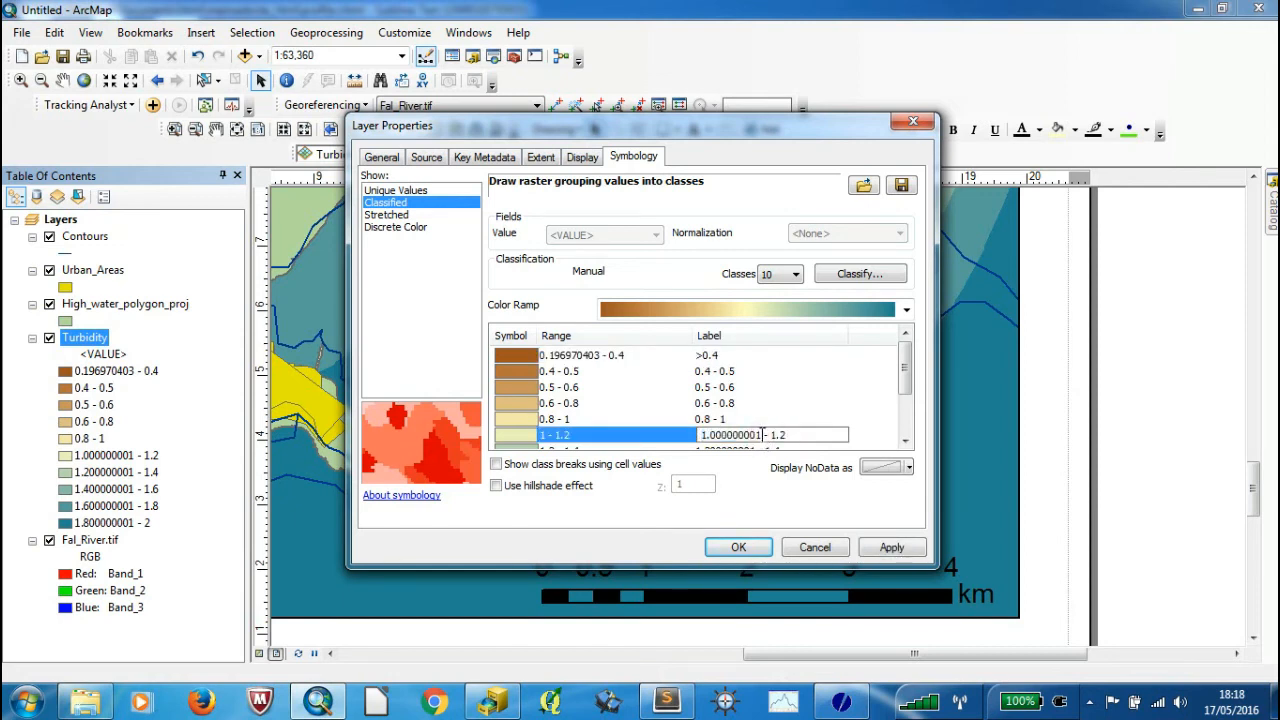
left_click_drag(761, 435, 713, 435)
type("0")
Shorten the labels of the next two Turbidity classes to 1.2 - 1.4 and 1.4 - 1.6.
left_click(903, 378)
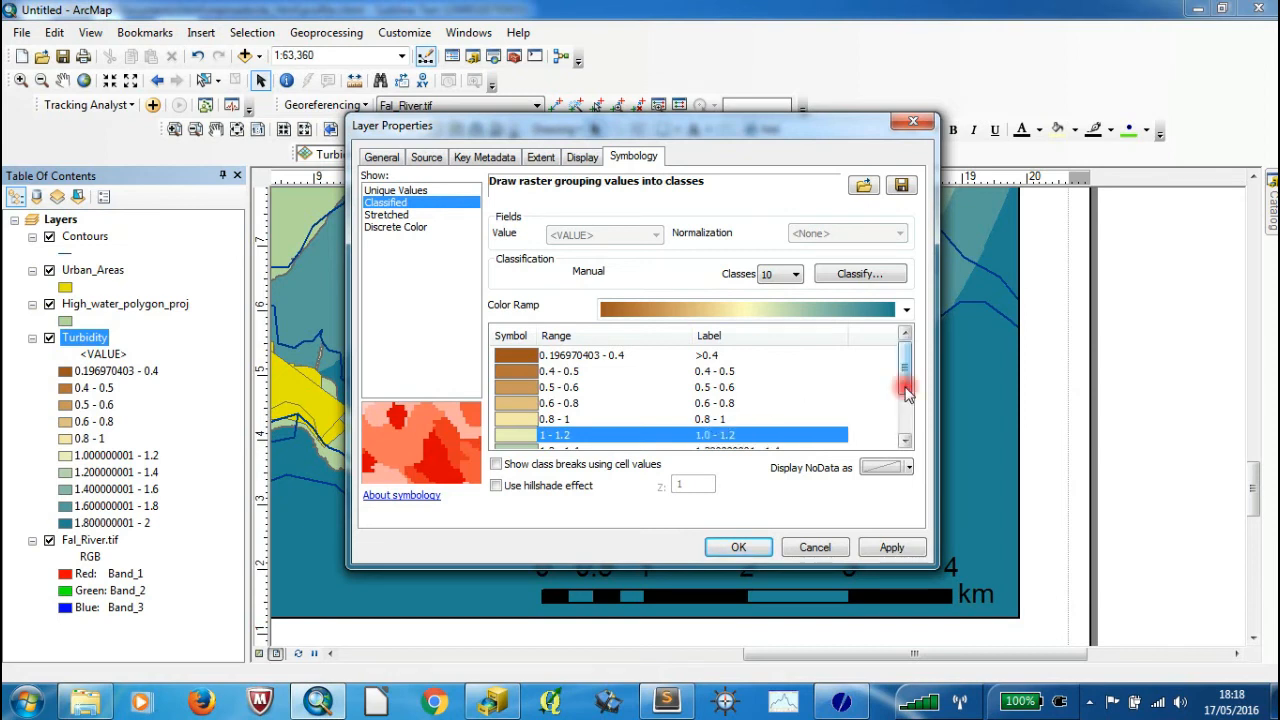
left_click_drag(905, 388, 905, 398)
left_click(906, 440)
left_click(906, 440)
left_click(906, 440)
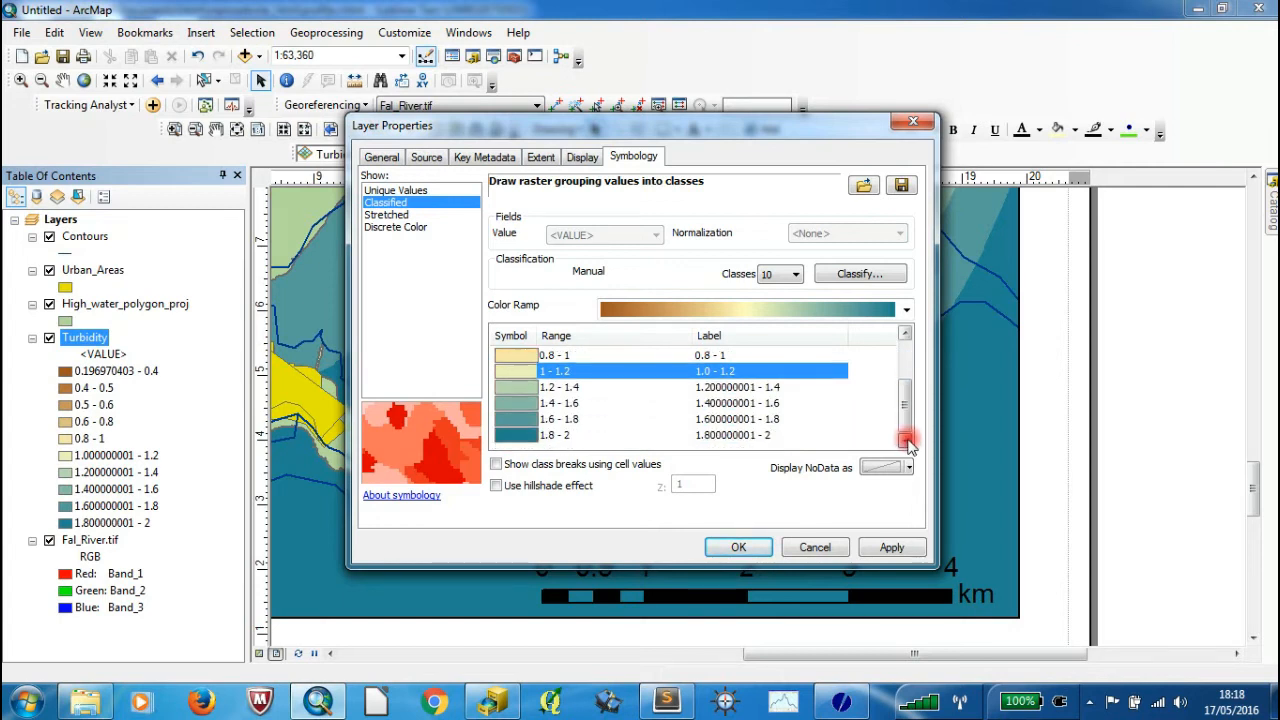
left_click(744, 387)
left_click_drag(744, 387, 759, 387)
left_click(760, 388)
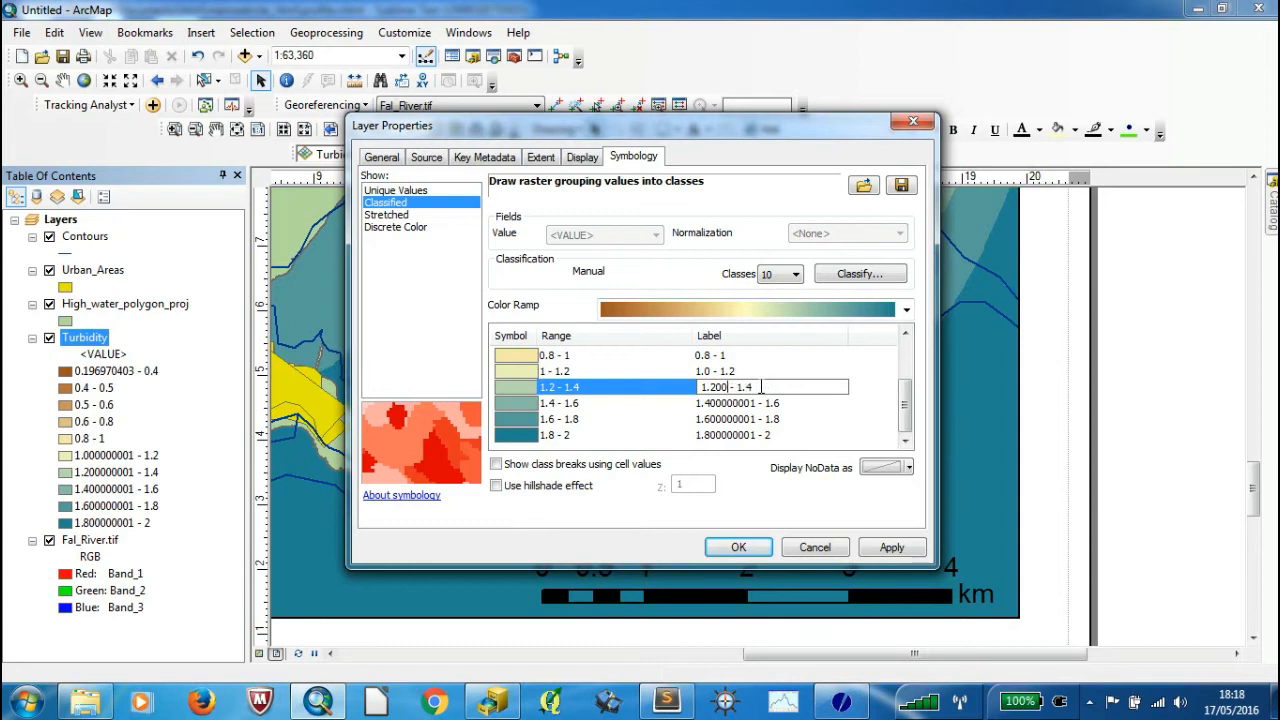
left_click(756, 404)
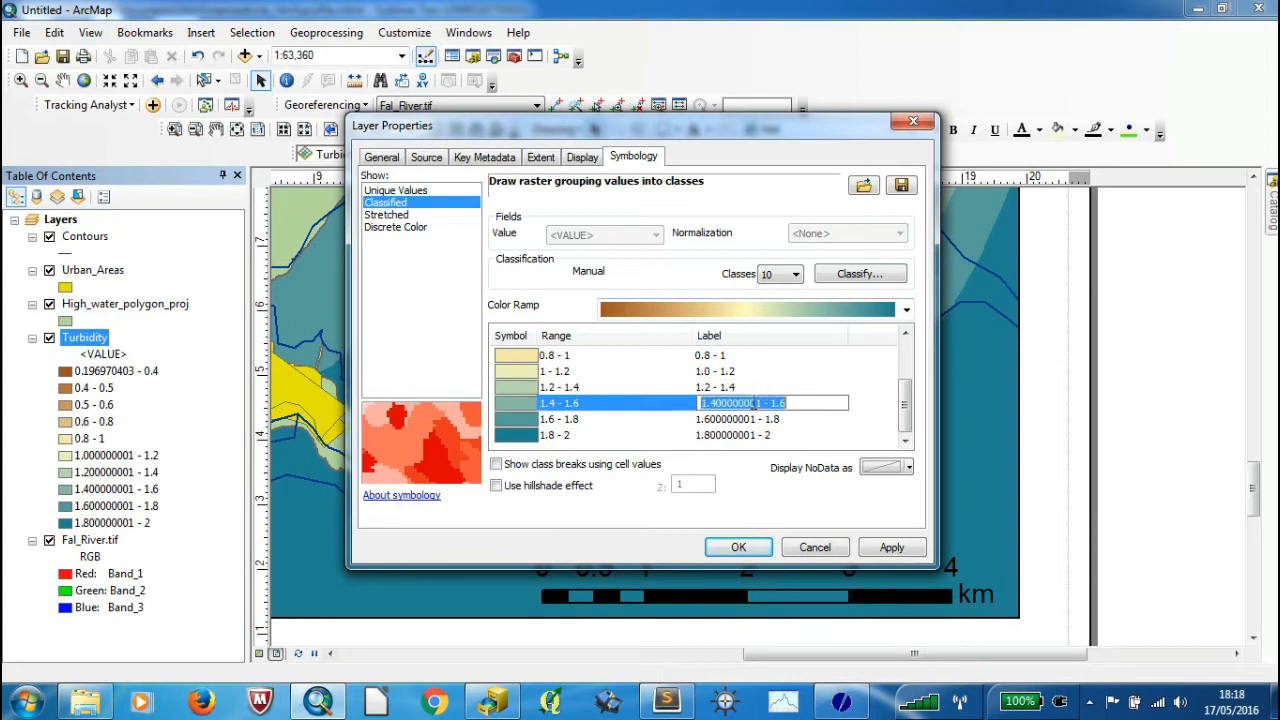
left_click(762, 405)
key("BackSpace")
key("BackSpace")
key("BackSpace")
key("BackSpace")
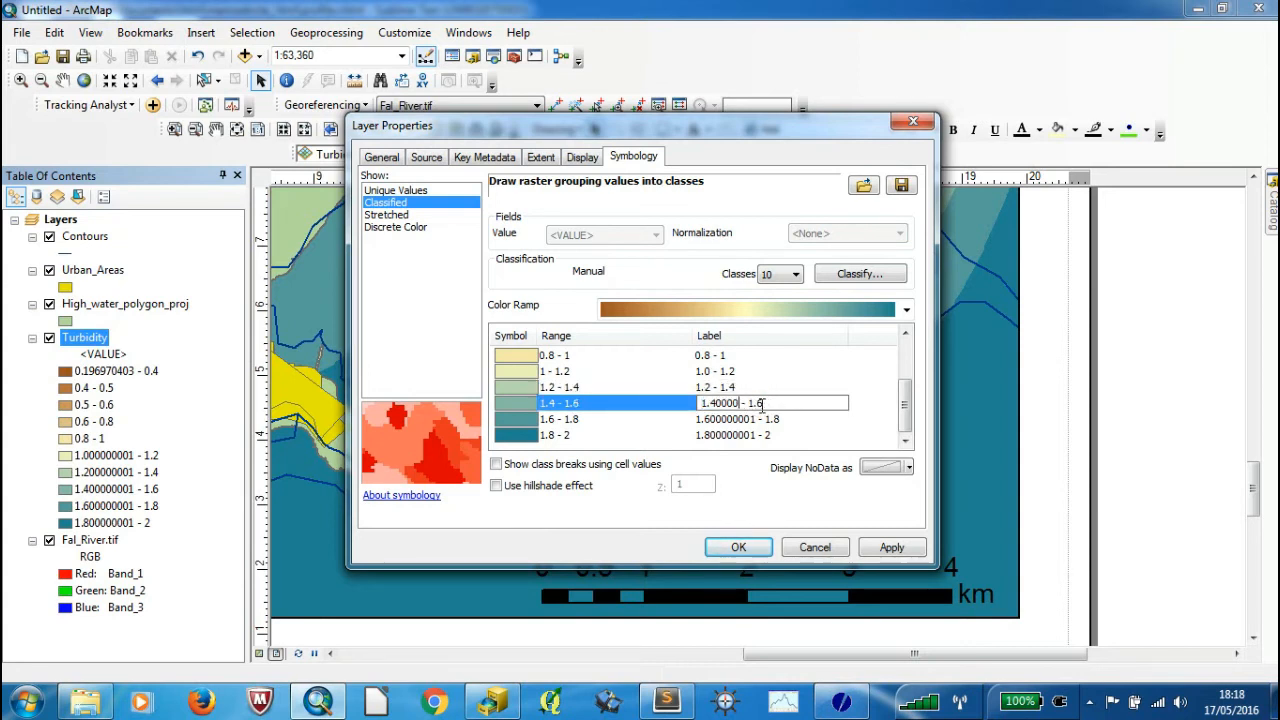
key("BackSpace")
Shorten the last two Turbidity class labels to 1.6 - 1.8 and 1.8 - 2, and apply the symbology.
left_click(760, 420)
left_click(761, 420)
left_click(763, 420)
key("BackSpace")
key("BackSpace")
key("BackSpace")
key("BackSpace")
key("BackSpace")
key("BackSpace")
key("BackSpace")
key("BackSpace")
key("BackSpace")
type("6")
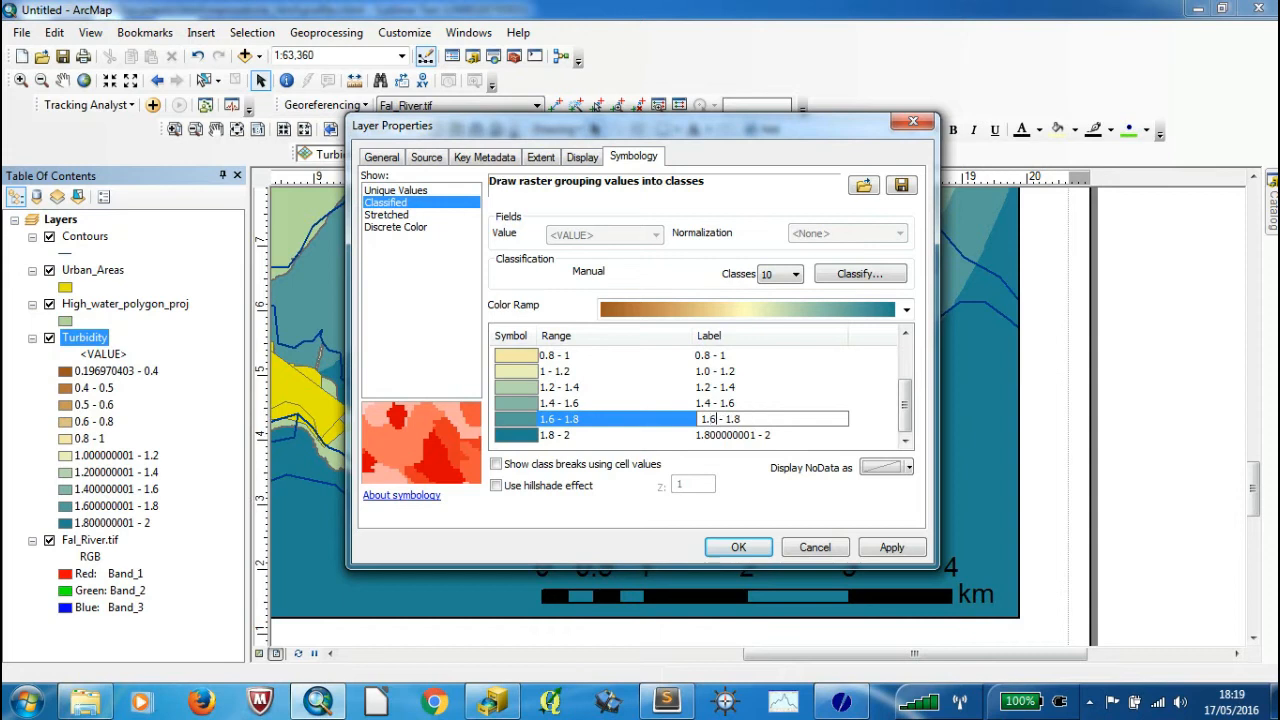
left_click(760, 437)
left_click(762, 435)
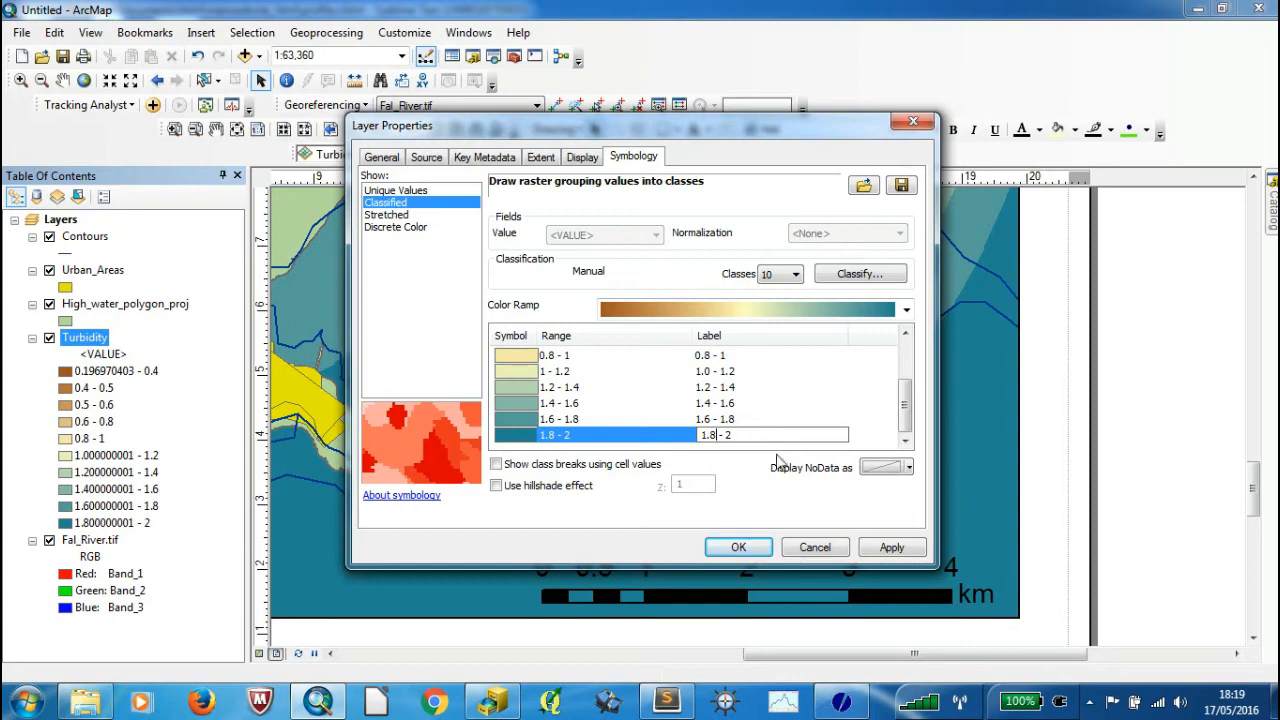
left_click(868, 550)
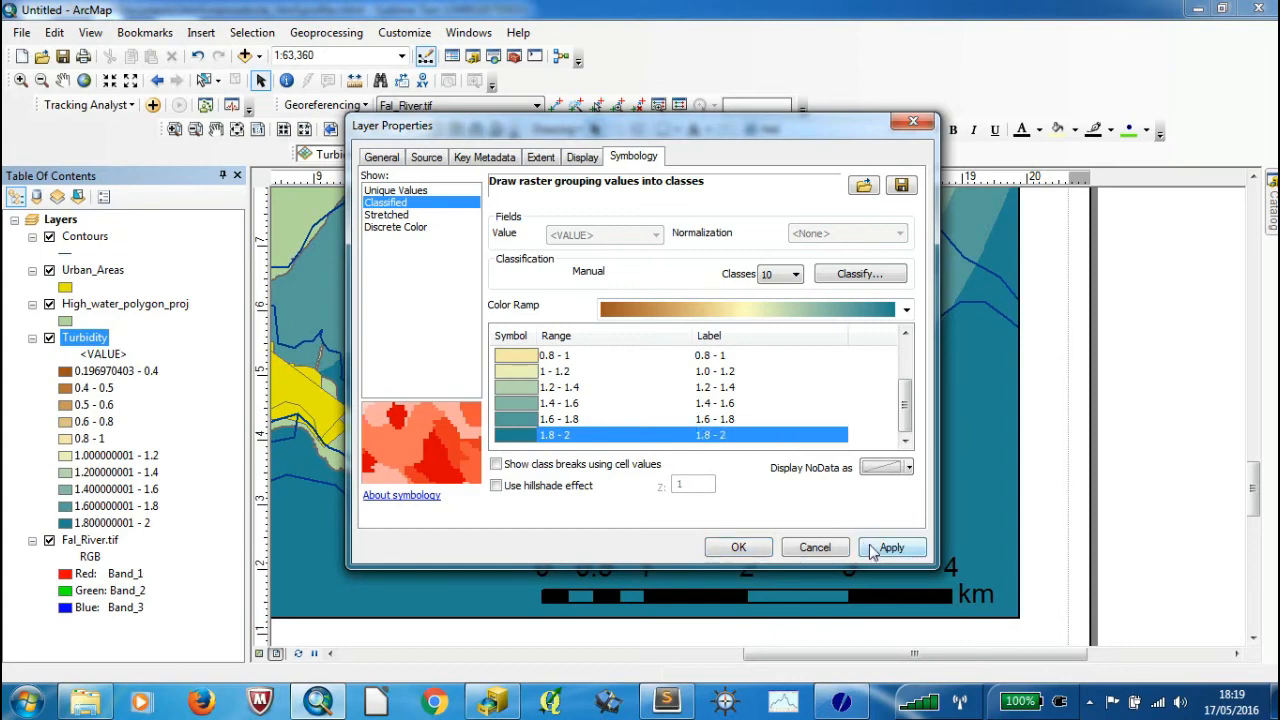
left_click(759, 547)
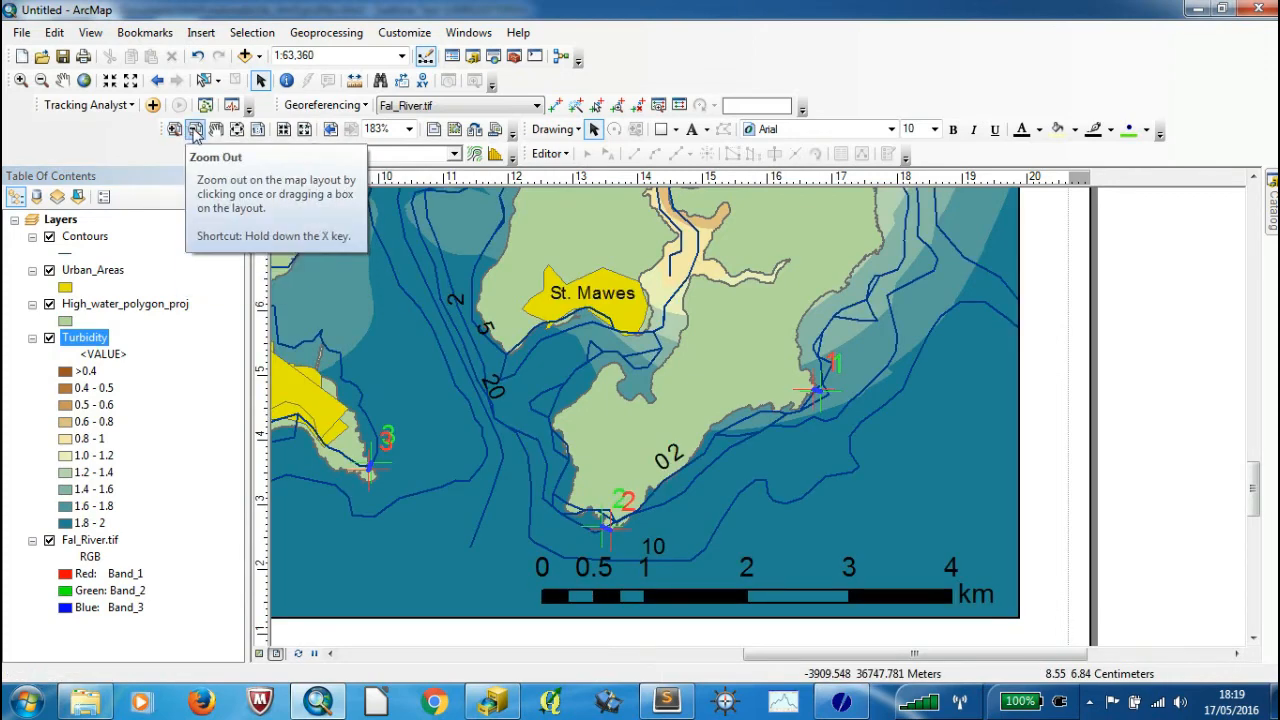
Start a one-column legend with all layers except Fal_River.tif, keeping the title Legend and its default font.
left_click(196, 135)
left_click(478, 285)
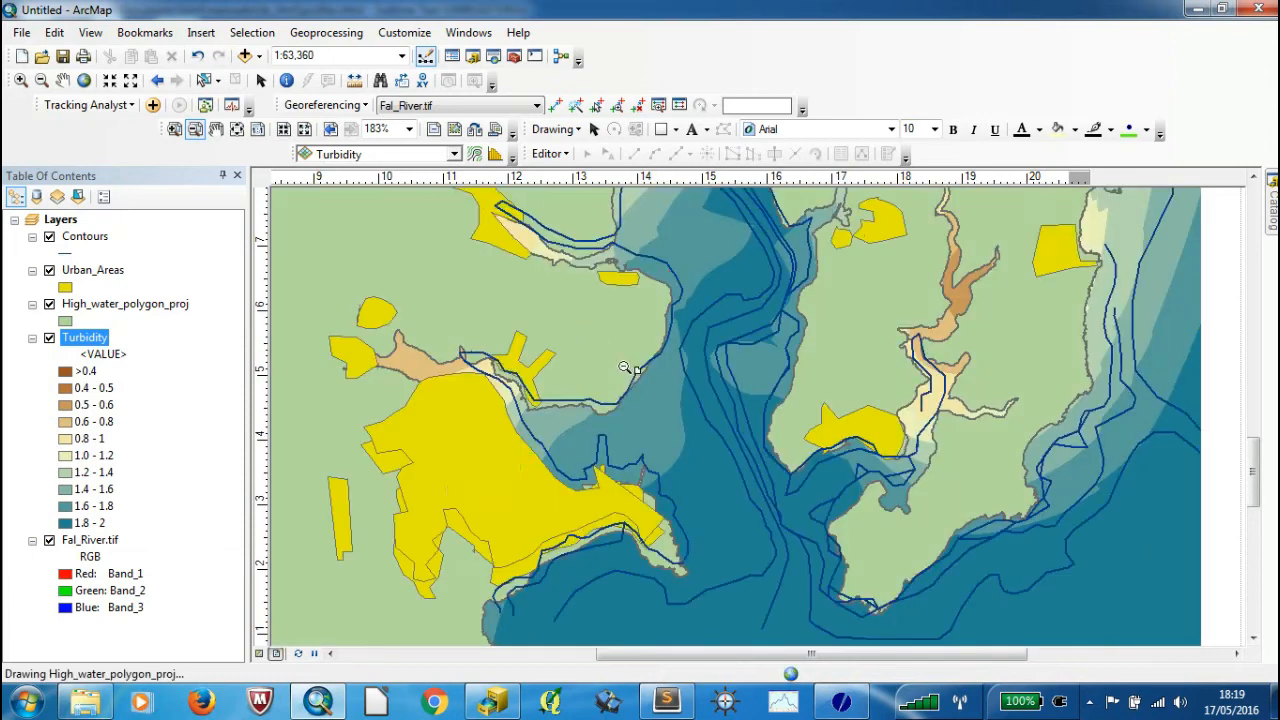
left_click(651, 380)
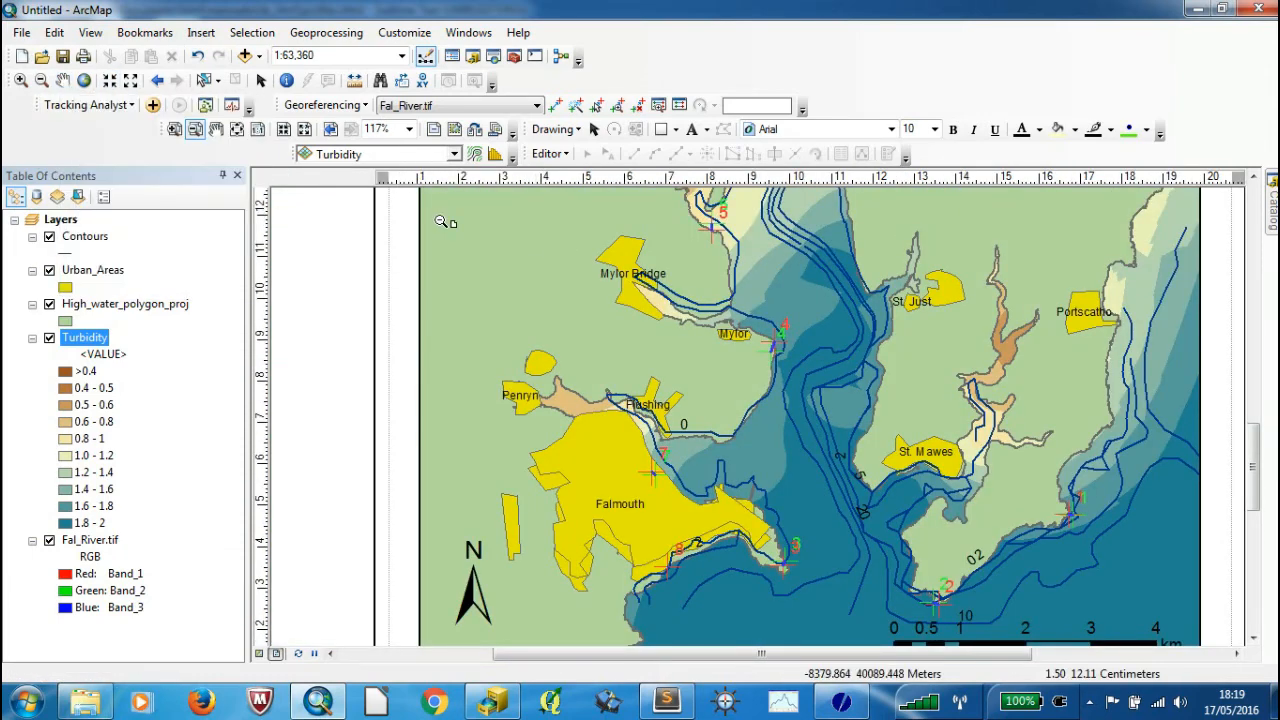
left_click(772, 337)
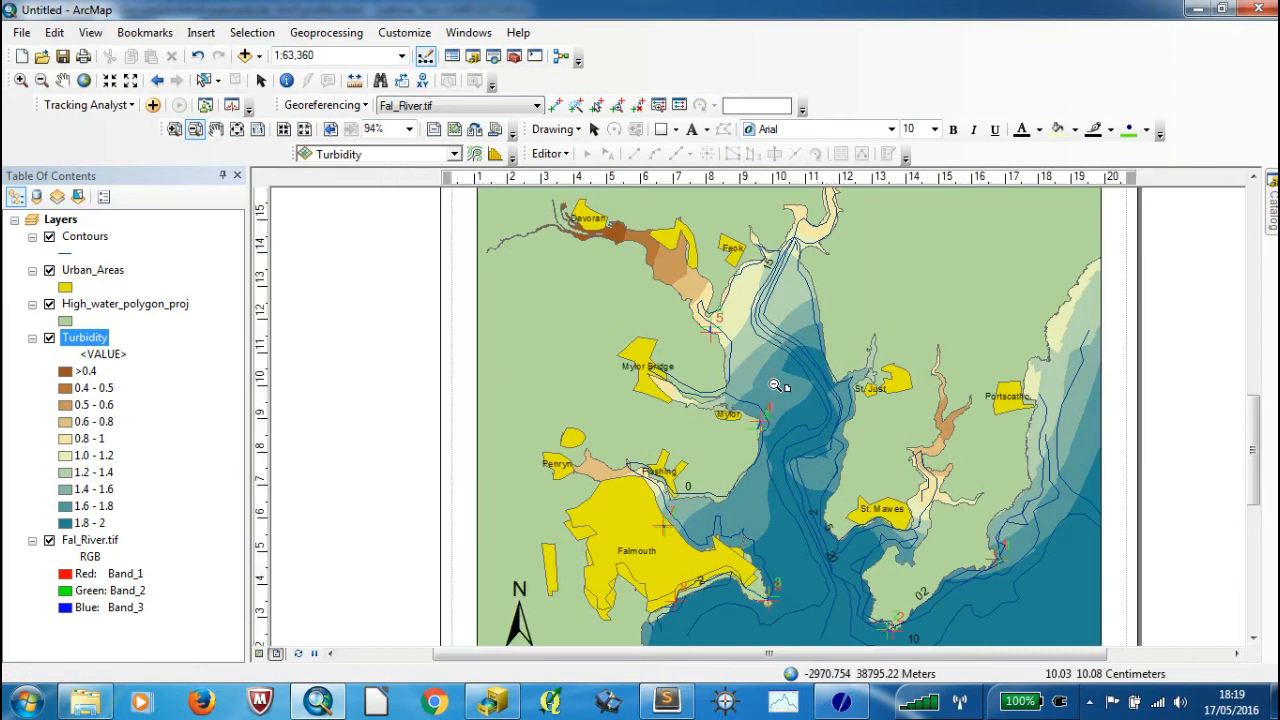
left_click(774, 385)
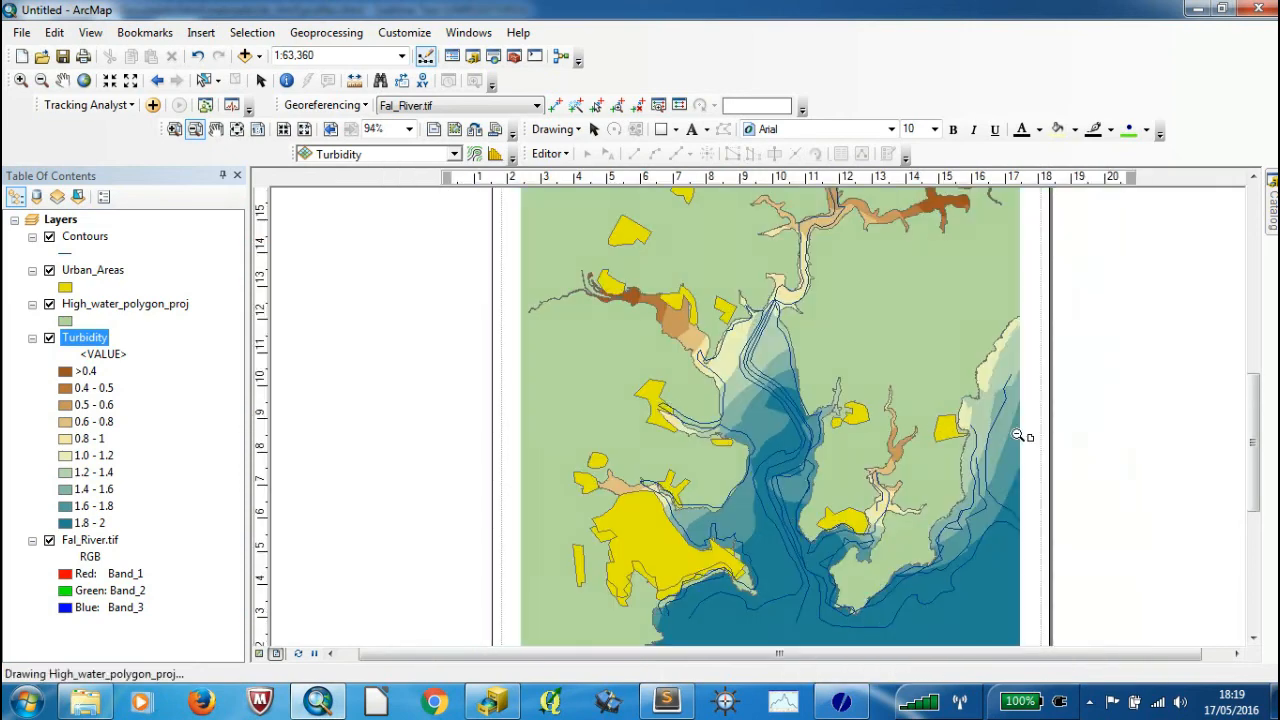
left_click(201, 32)
left_click(225, 165)
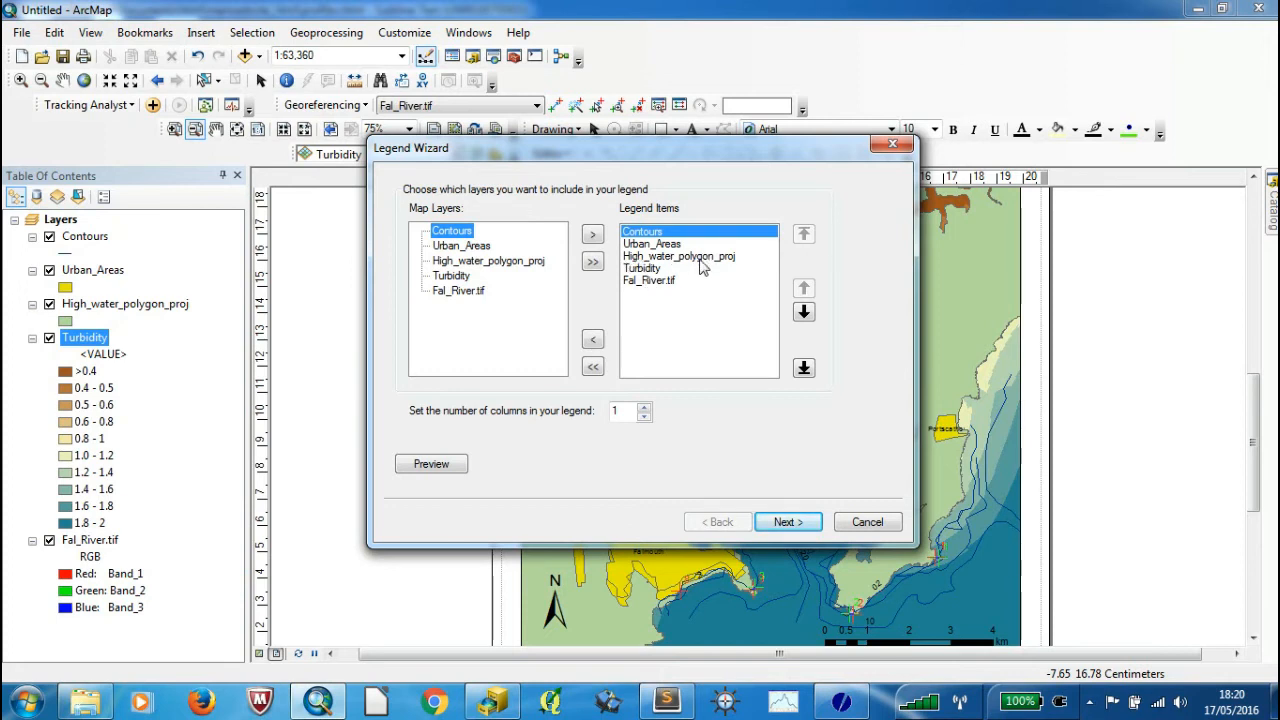
left_click(672, 281)
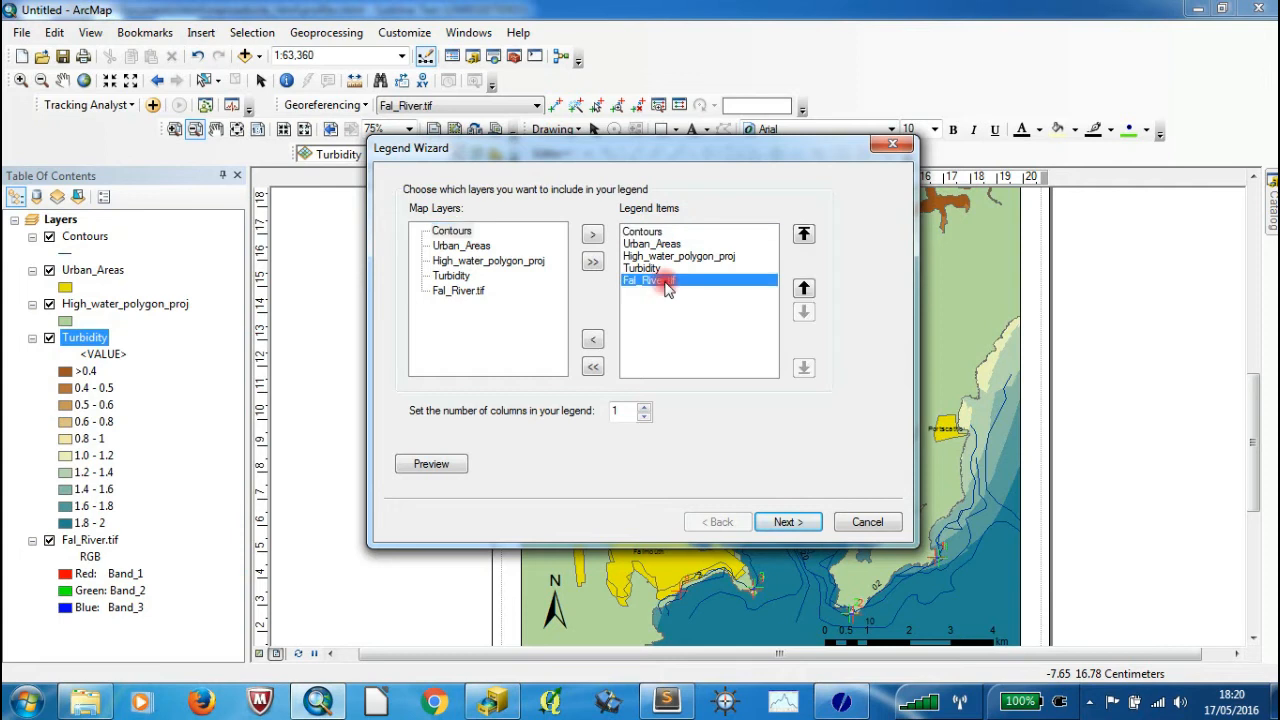
left_click(592, 341)
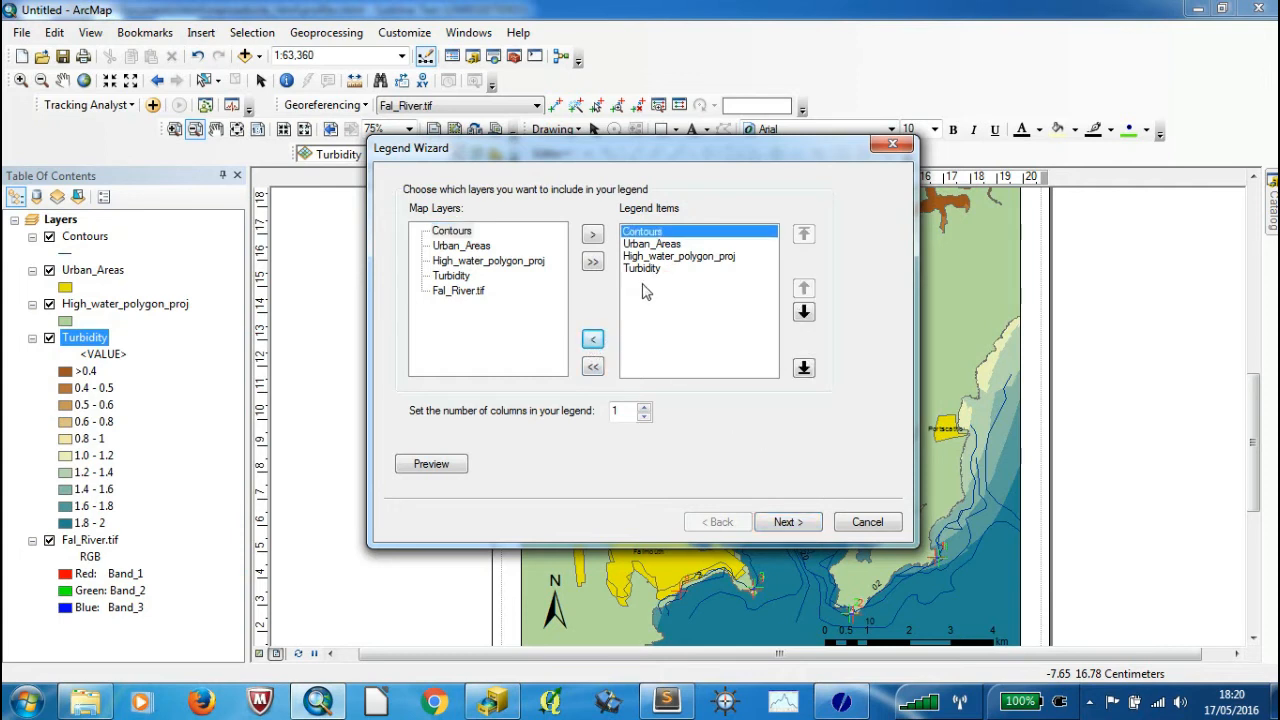
left_click(776, 520)
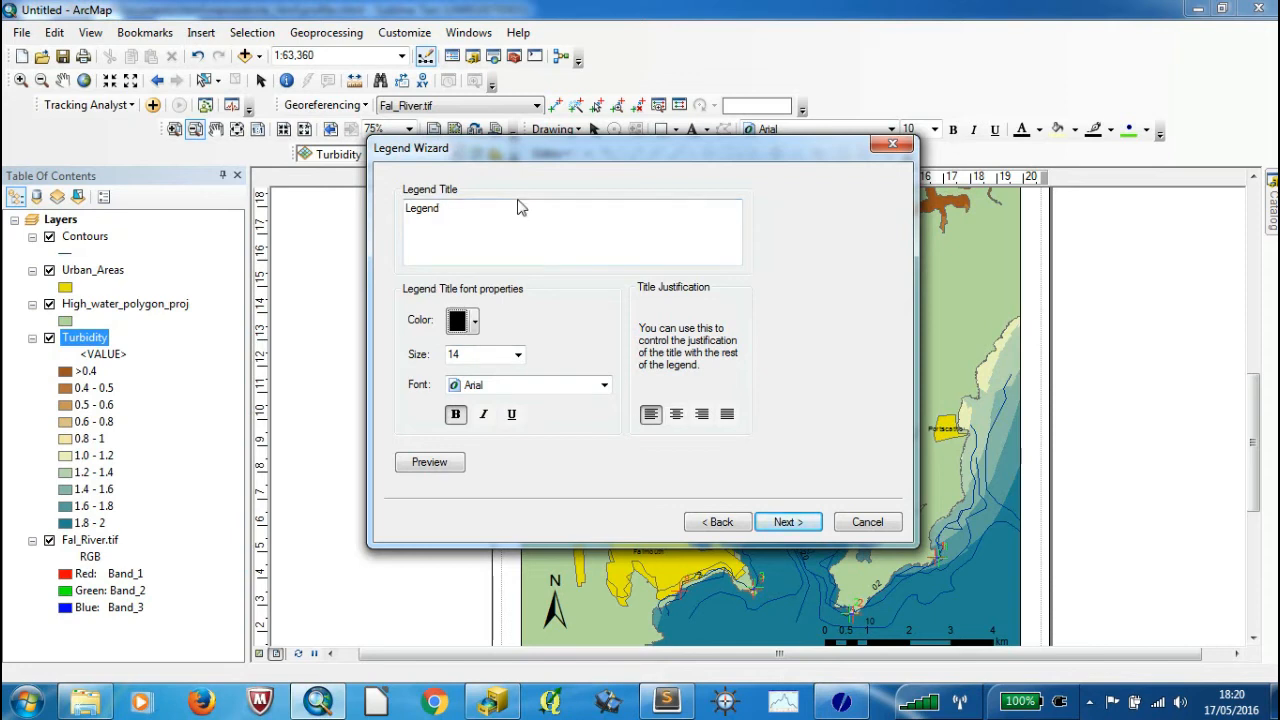
left_click(786, 524)
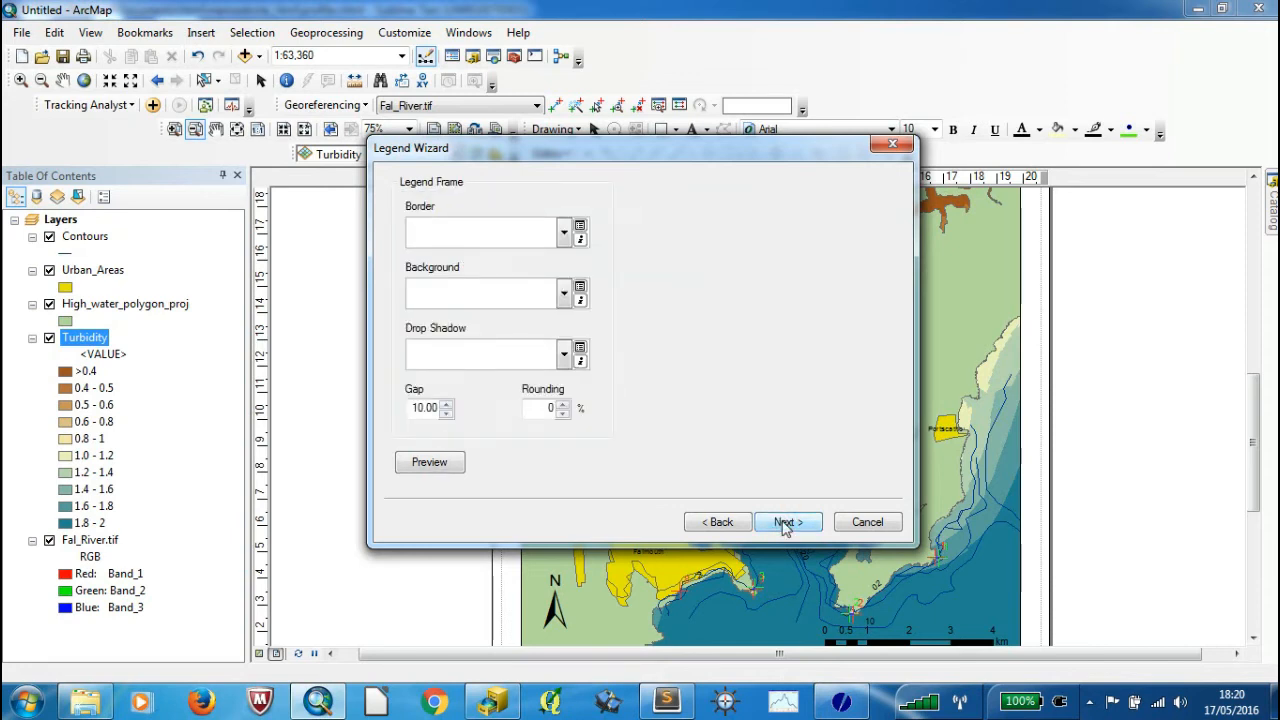
Give the legend frame a 0.5 Point border, a White background and a Grey 50% drop shadow.
left_click(563, 233)
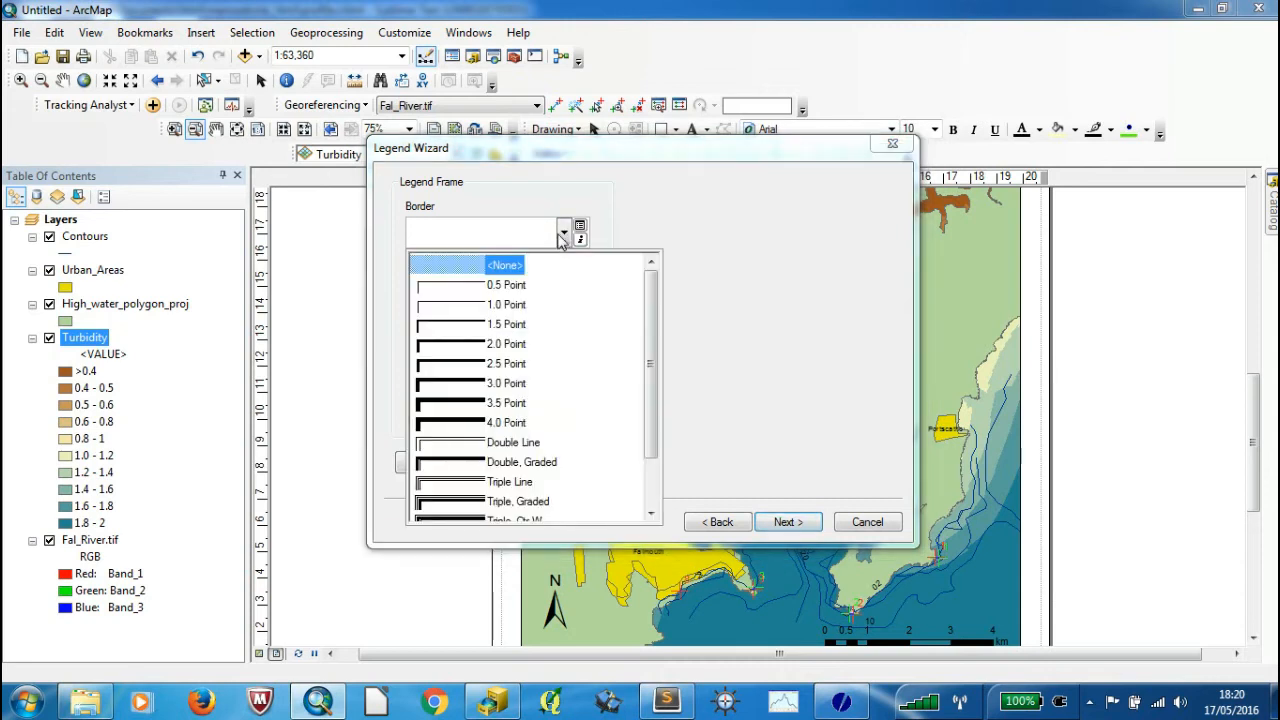
left_click(470, 287)
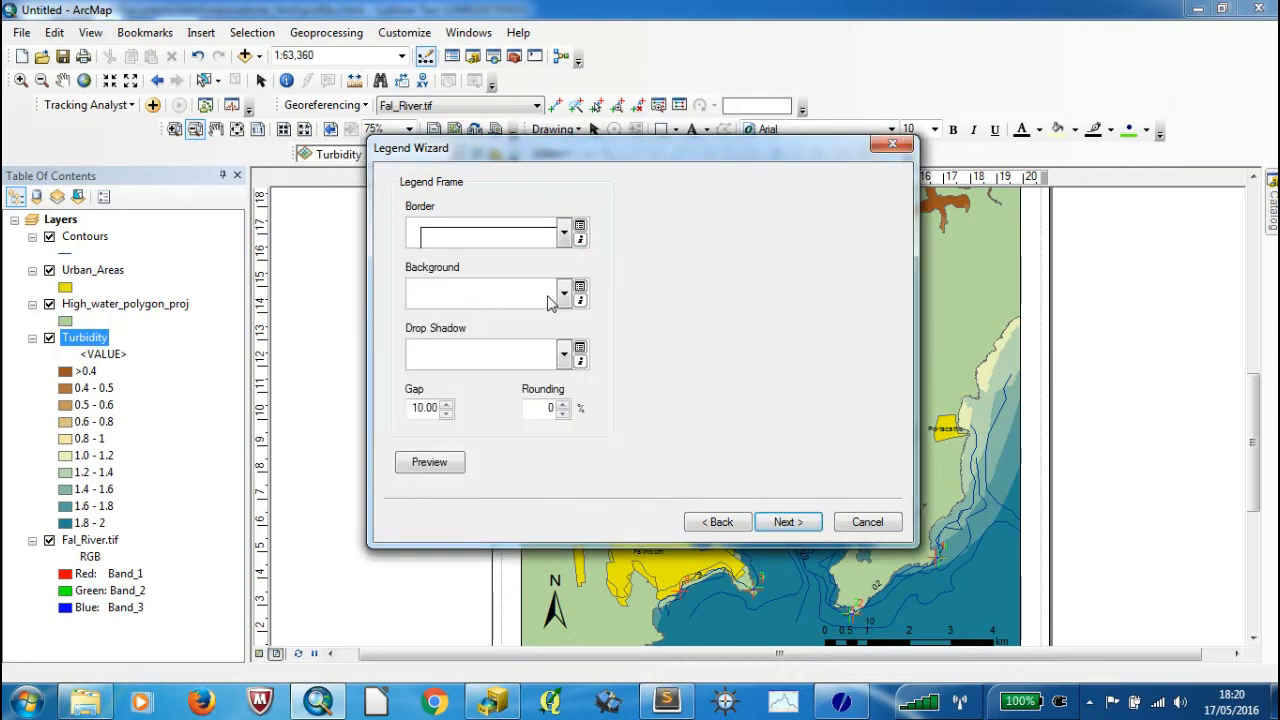
left_click(563, 294)
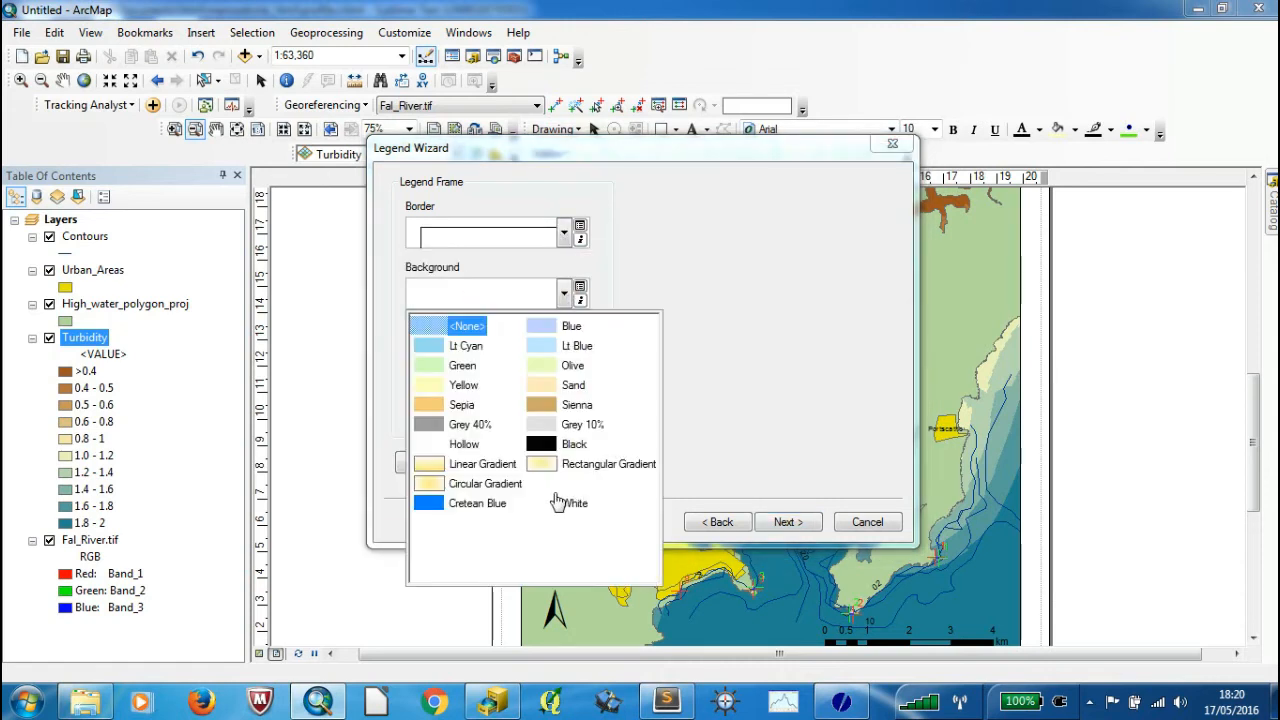
left_click(548, 501)
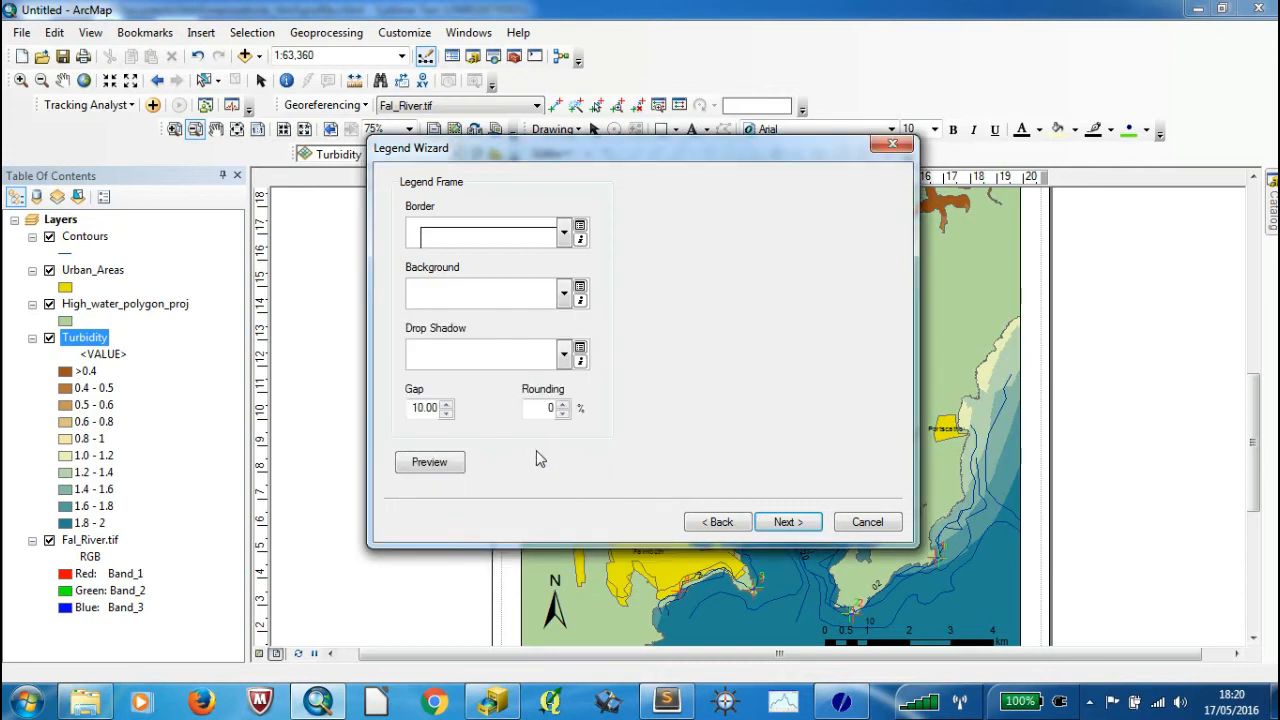
left_click(563, 356)
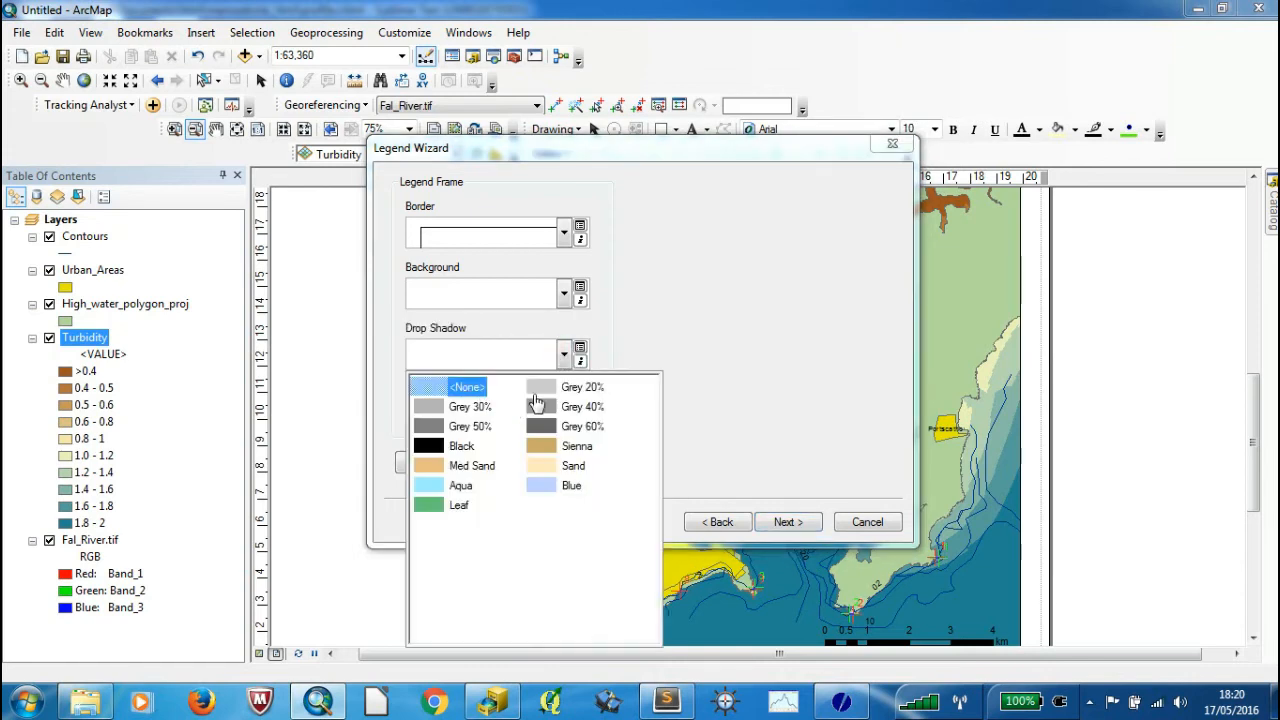
left_click(427, 426)
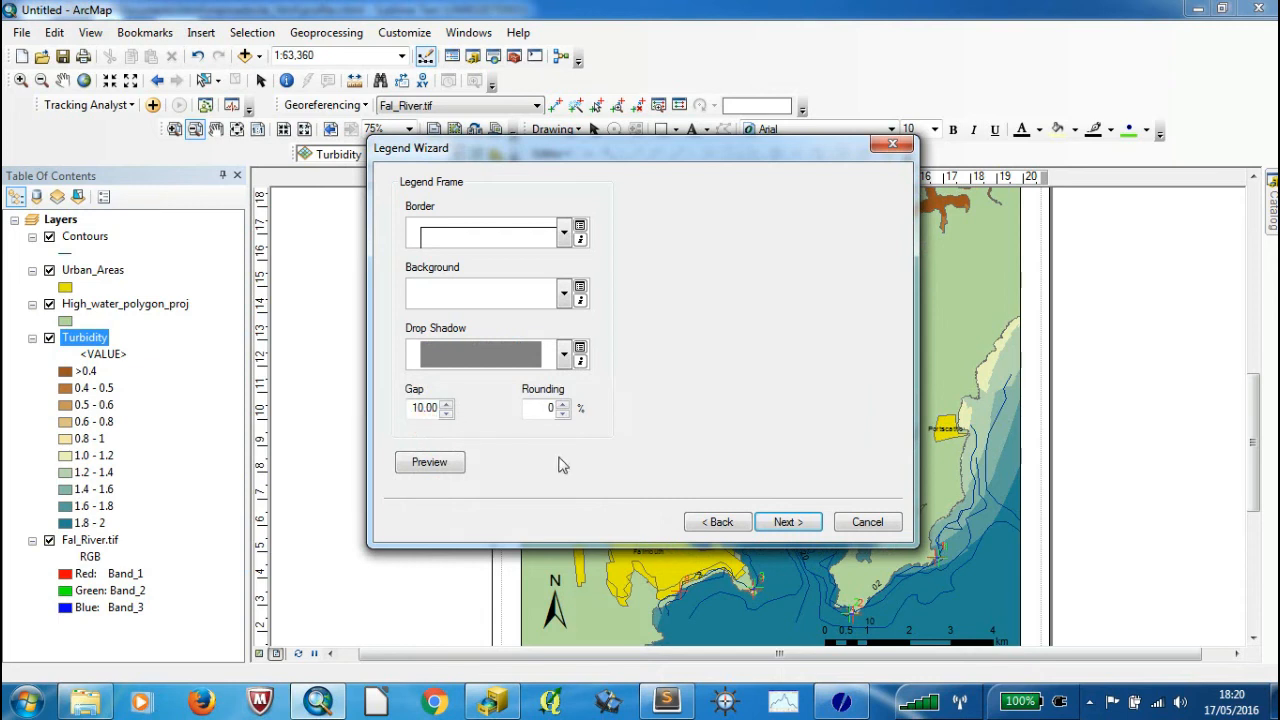
Set the legend frame's rounding to 10% and its gap to 3, and finish the legend with the remaining defaults.
left_click(561, 406)
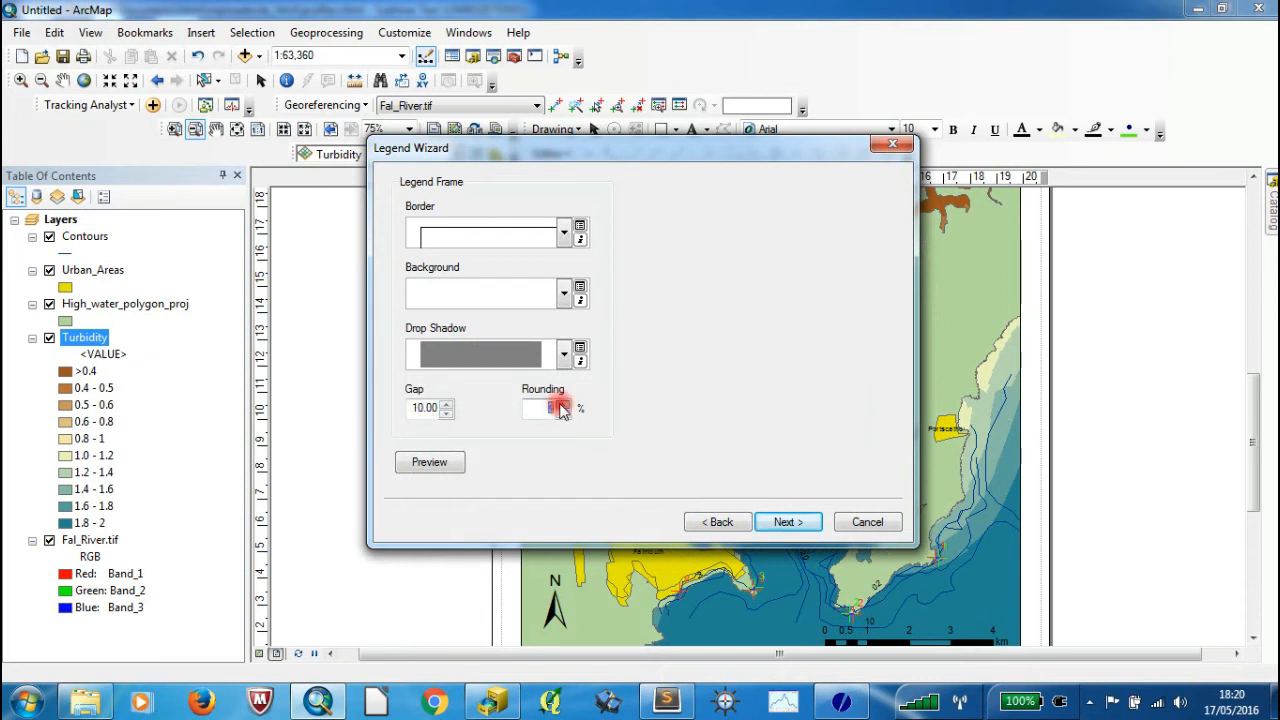
left_click(561, 406)
left_click(561, 406)
left_click(561, 406)
left_click(445, 413)
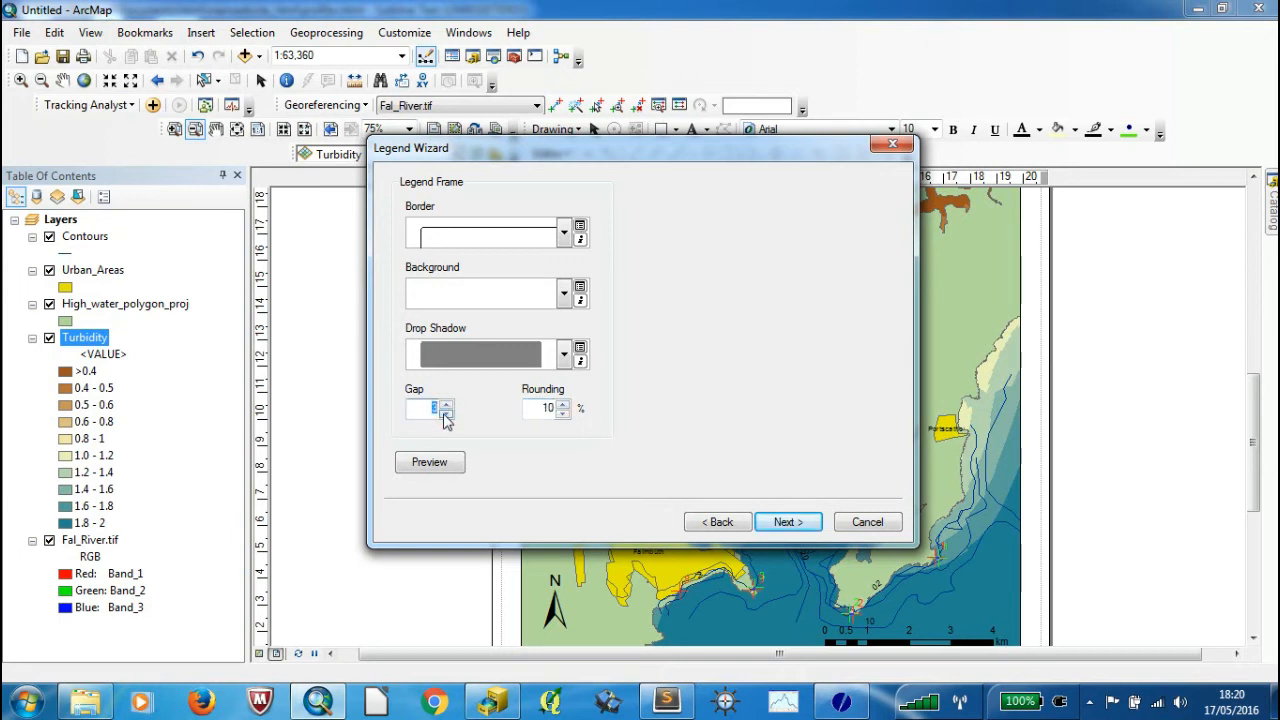
left_click(776, 526)
left_click(778, 523)
left_click(778, 523)
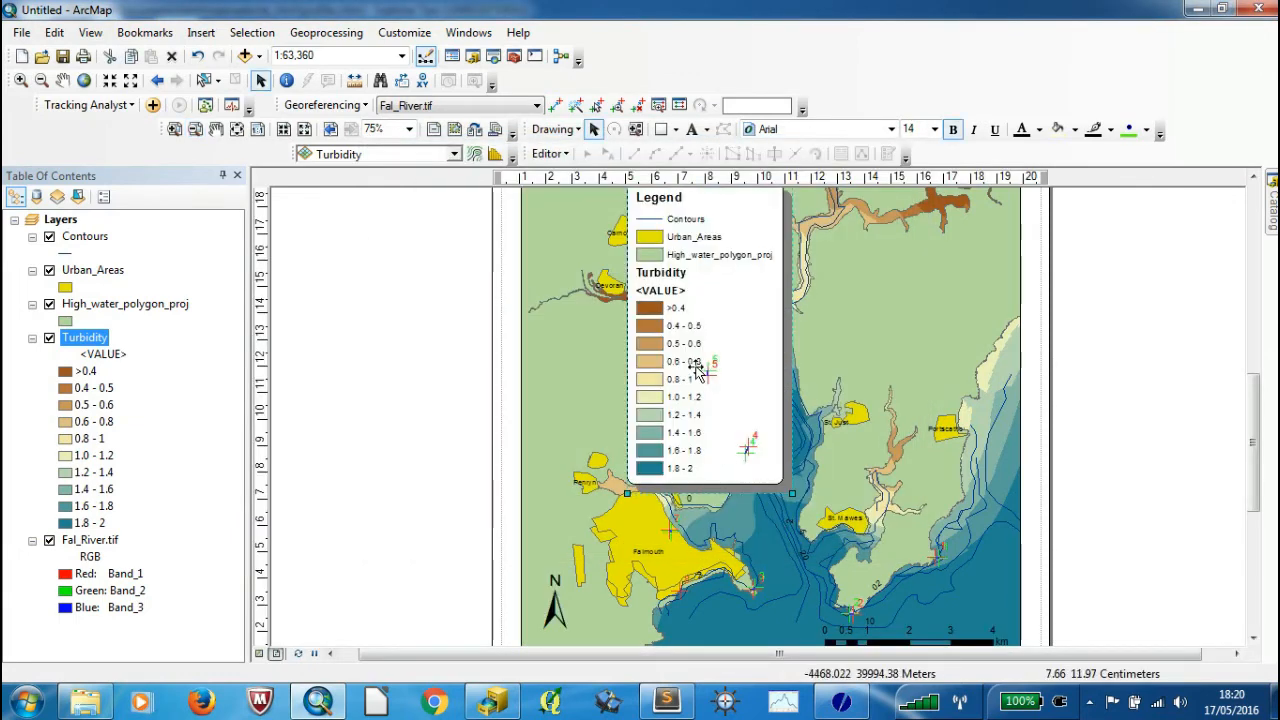
left_click_drag(1254, 442, 1253, 412)
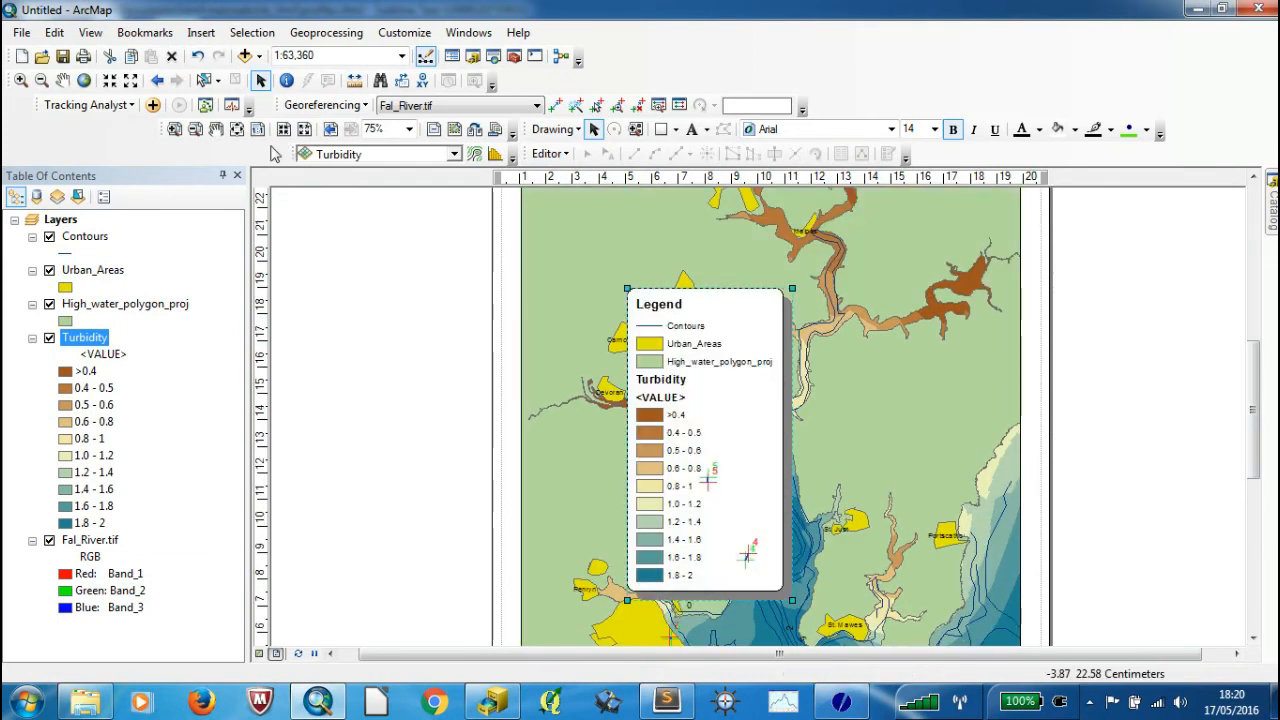
left_click(42, 81)
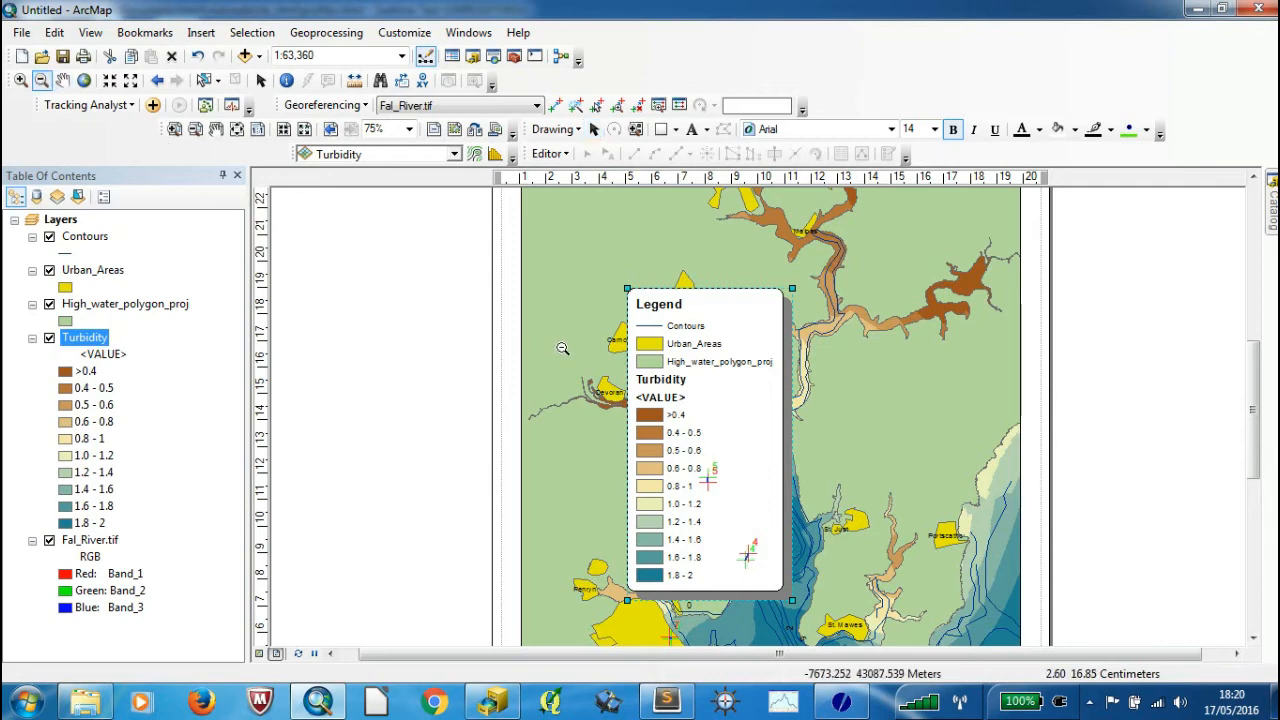
left_click(561, 348)
left_click(562, 348)
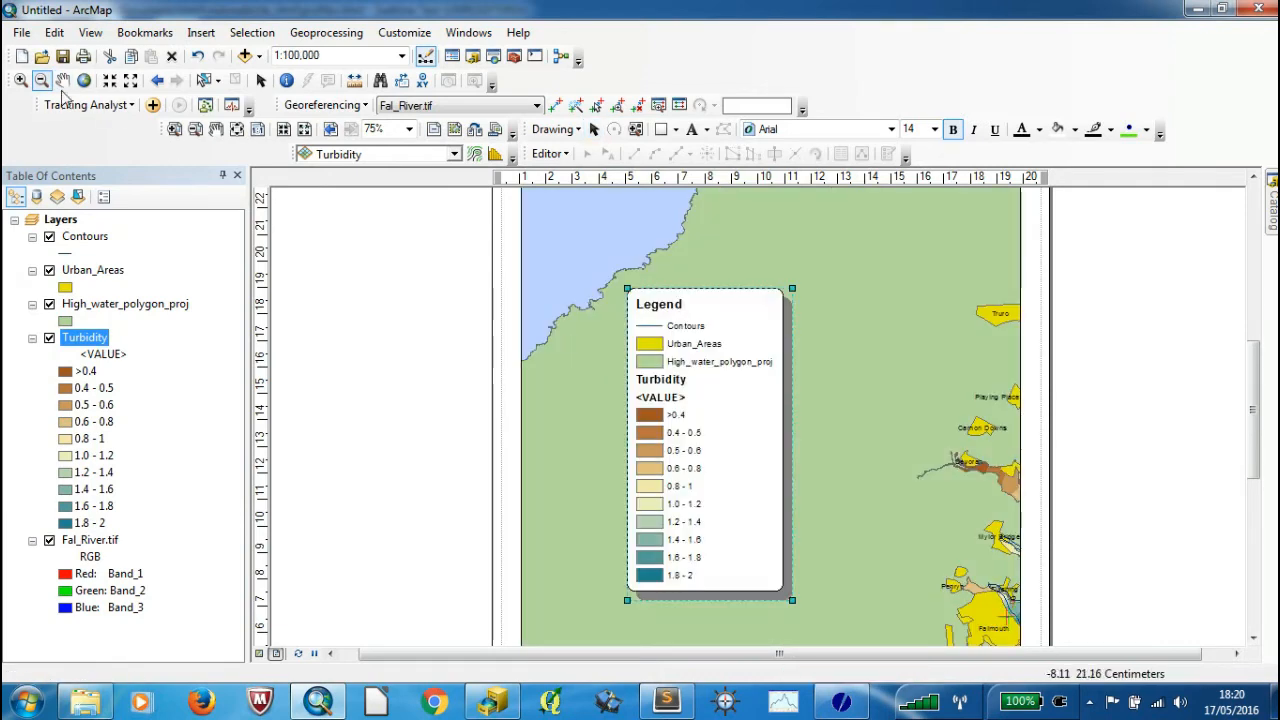
left_click(20, 80)
left_click(904, 429)
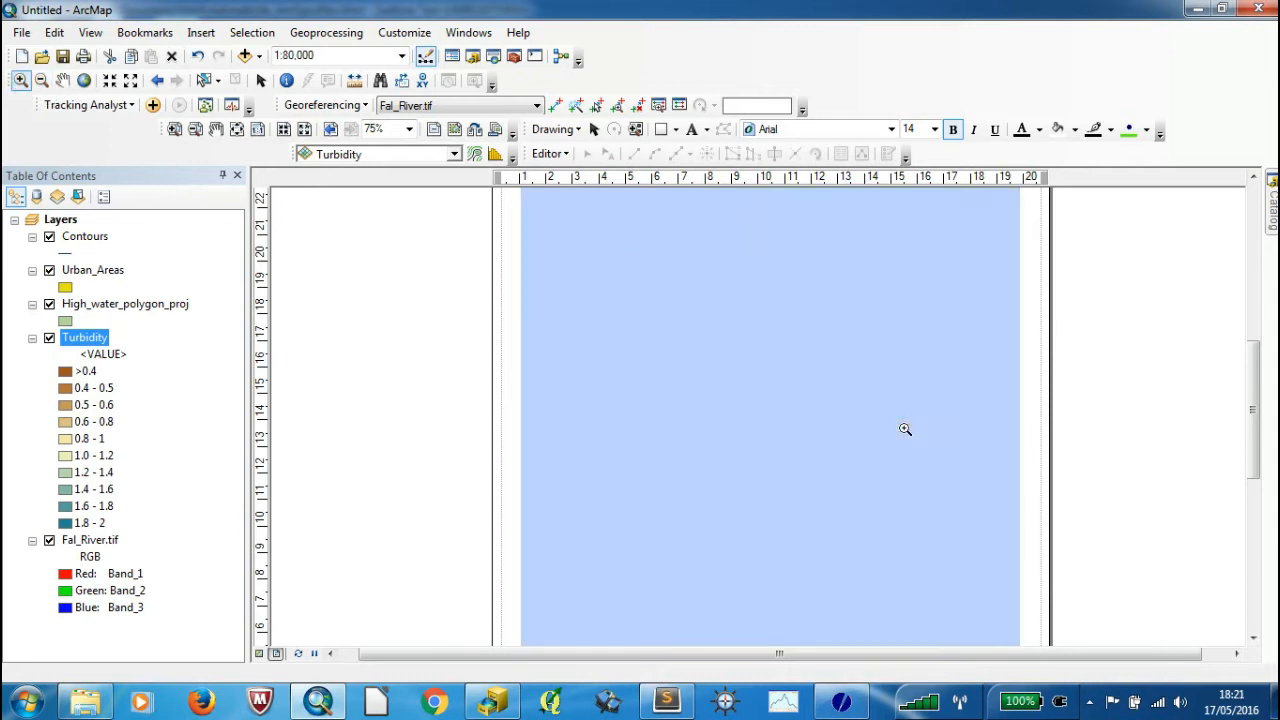
left_click(904, 429)
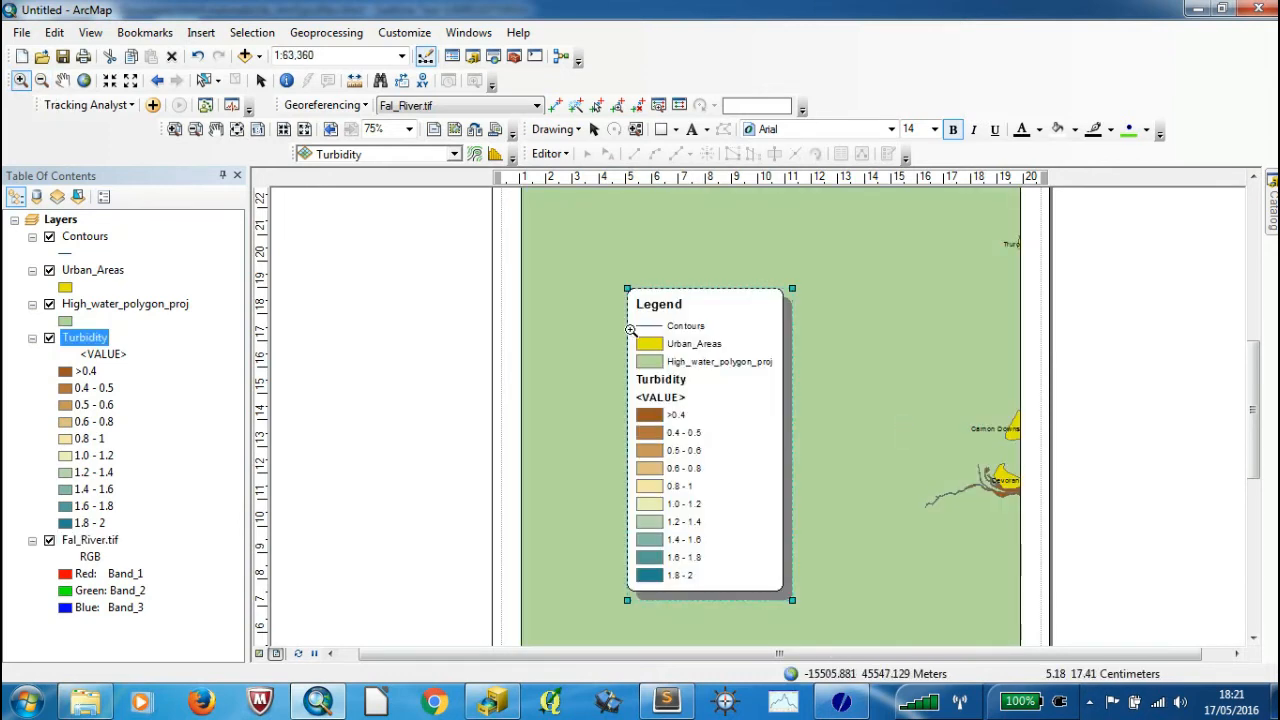
left_click(62, 80)
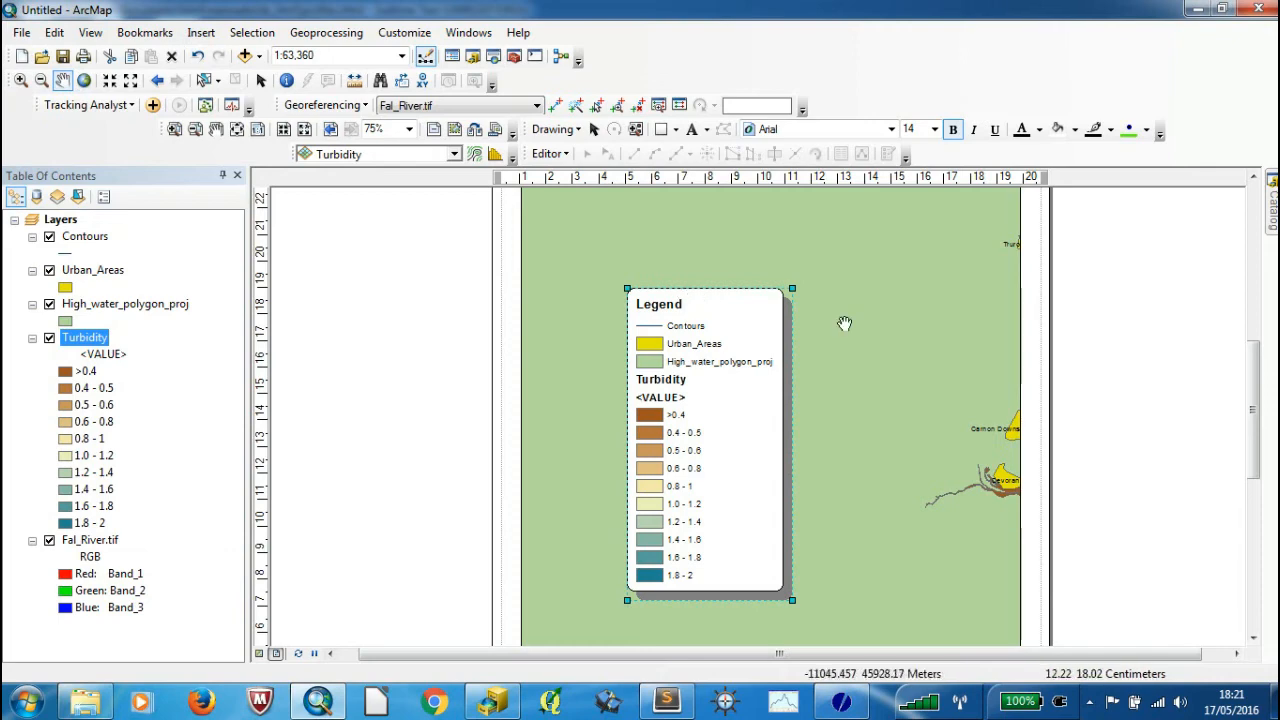
left_click_drag(866, 340, 737, 286)
left_click_drag(865, 335, 708, 312)
left_click_drag(809, 319, 771, 306)
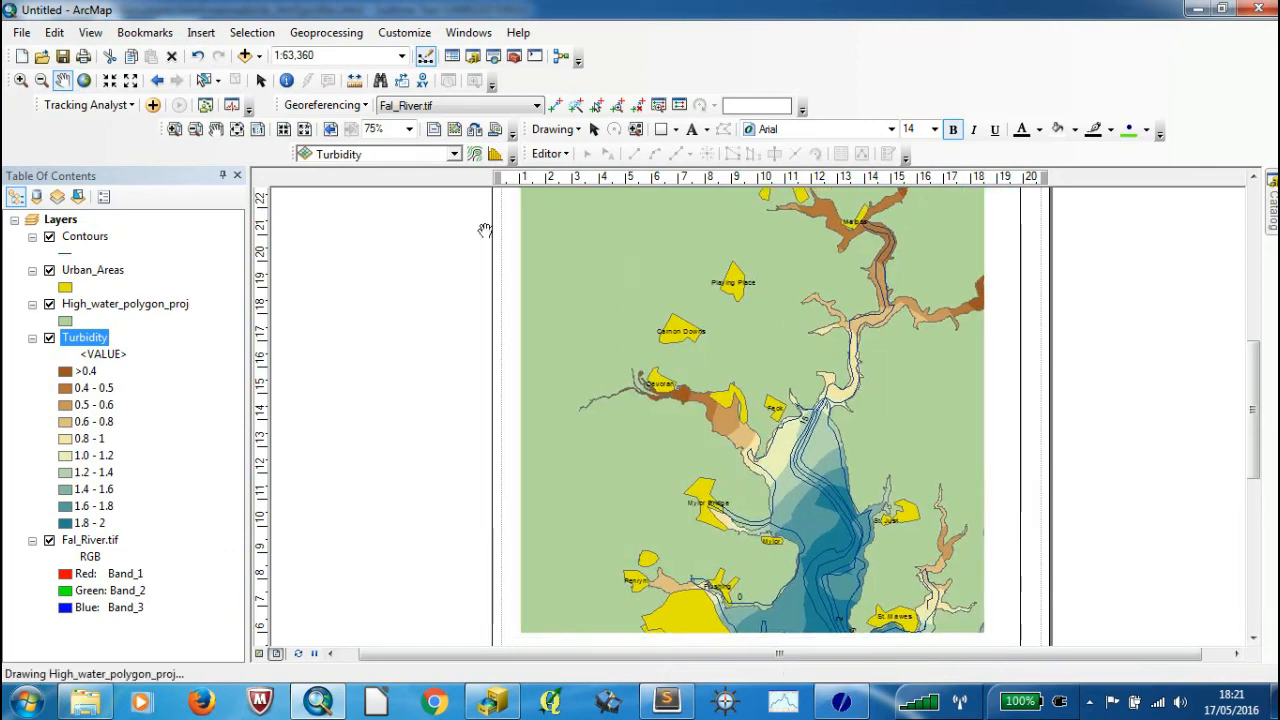
Shrink the legend and place it in the map's upper-left corner, just beneath the title.
left_click(195, 129)
left_click(517, 334)
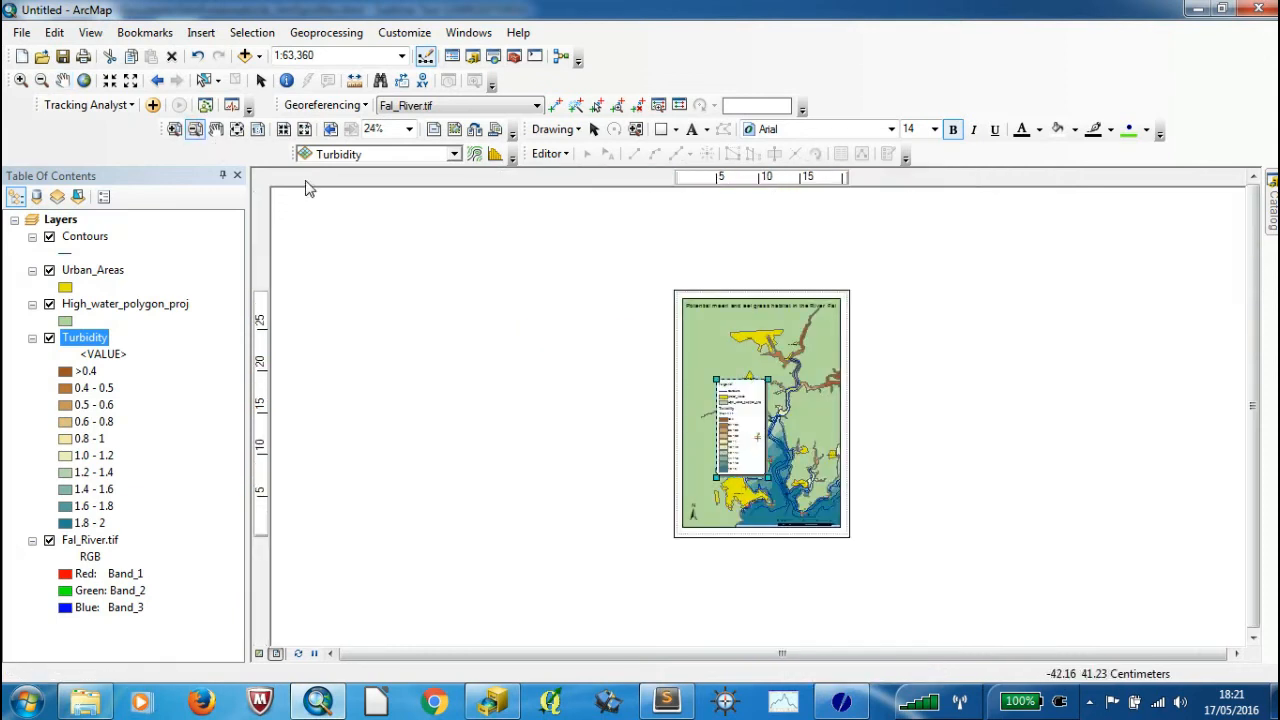
left_click(174, 129)
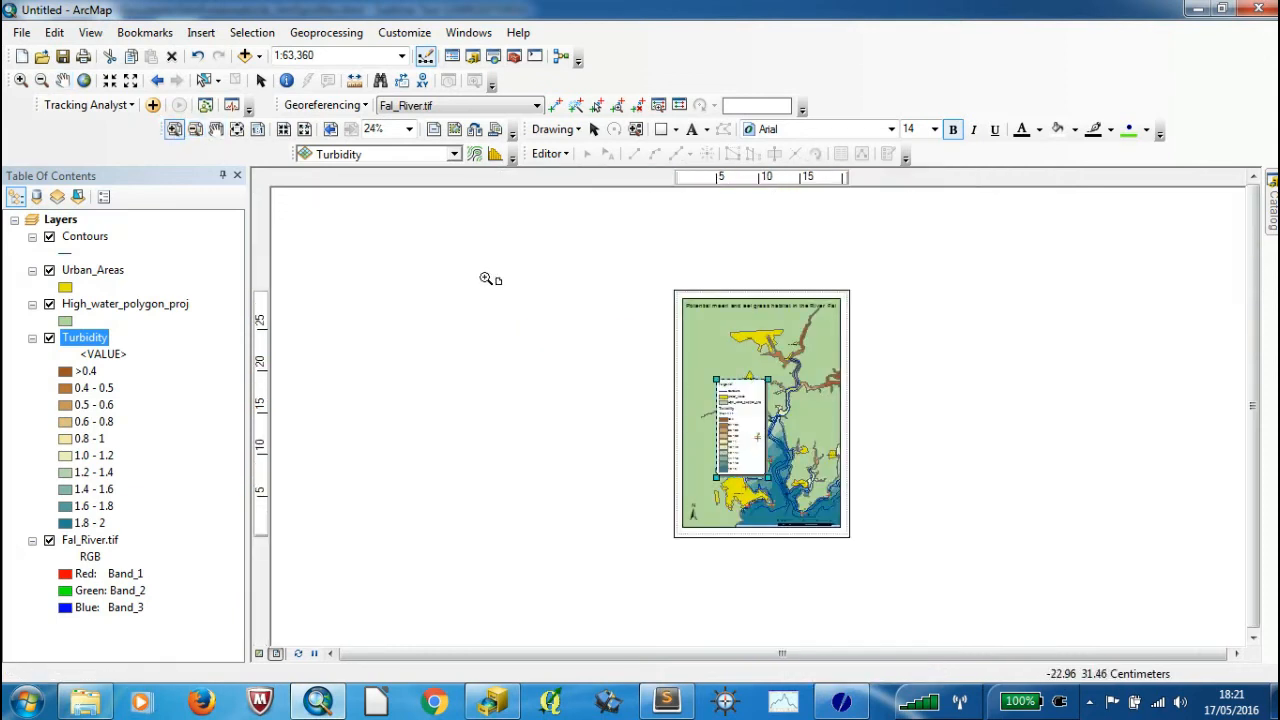
left_click(810, 389)
left_click(810, 389)
left_click(1090, 703)
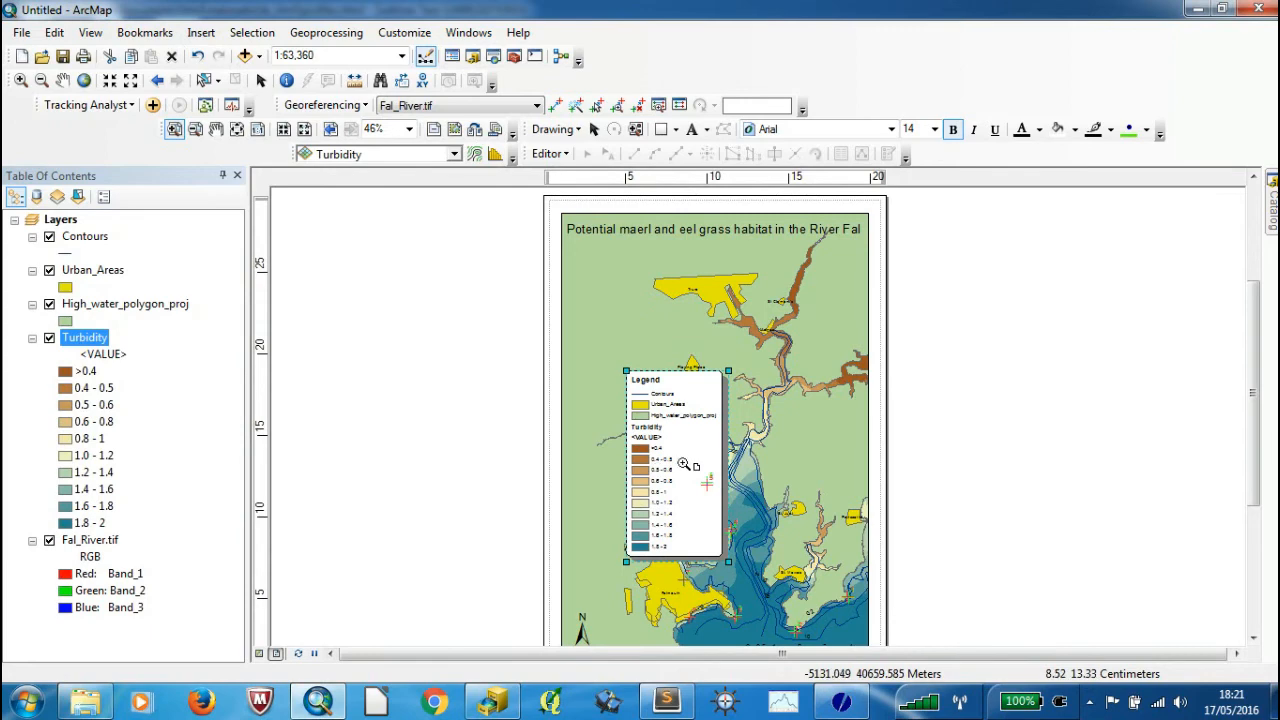
left_click(261, 81)
left_click(700, 452)
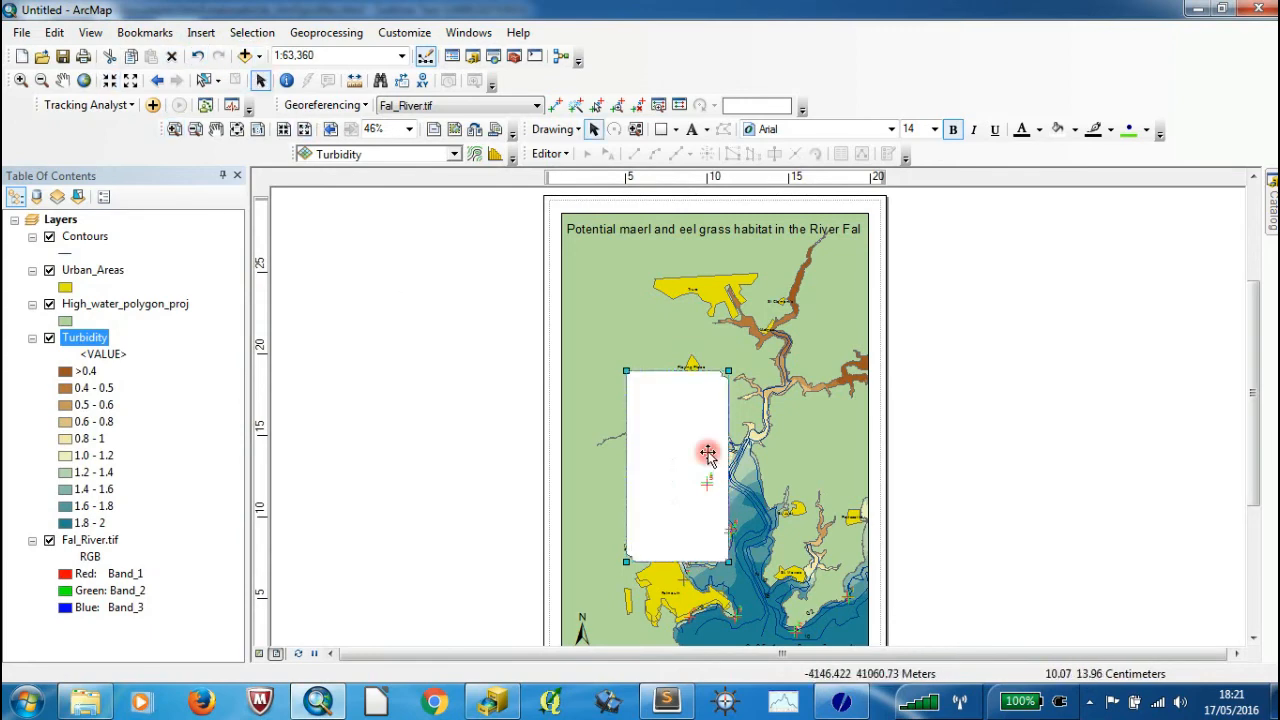
left_click(716, 550)
left_click_drag(728, 563, 707, 521)
left_click_drag(666, 470, 601, 346)
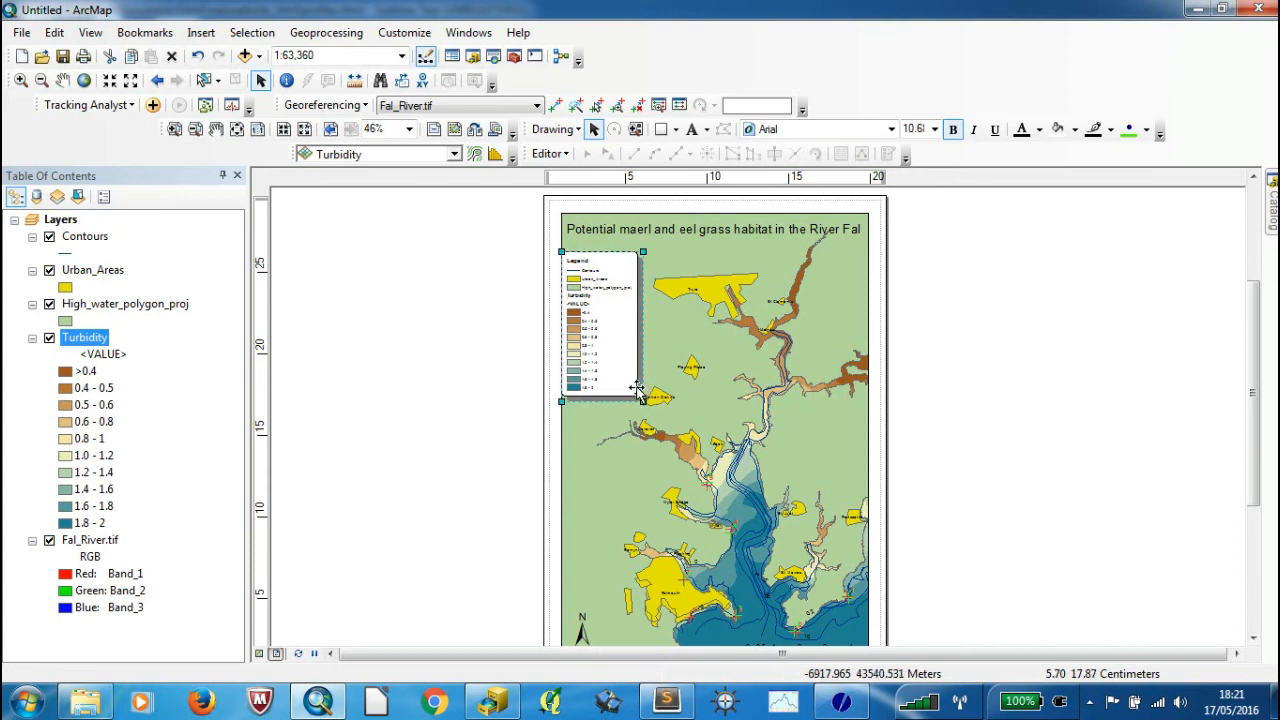
left_click_drag(643, 401, 640, 393)
left_click_drag(612, 341, 618, 340)
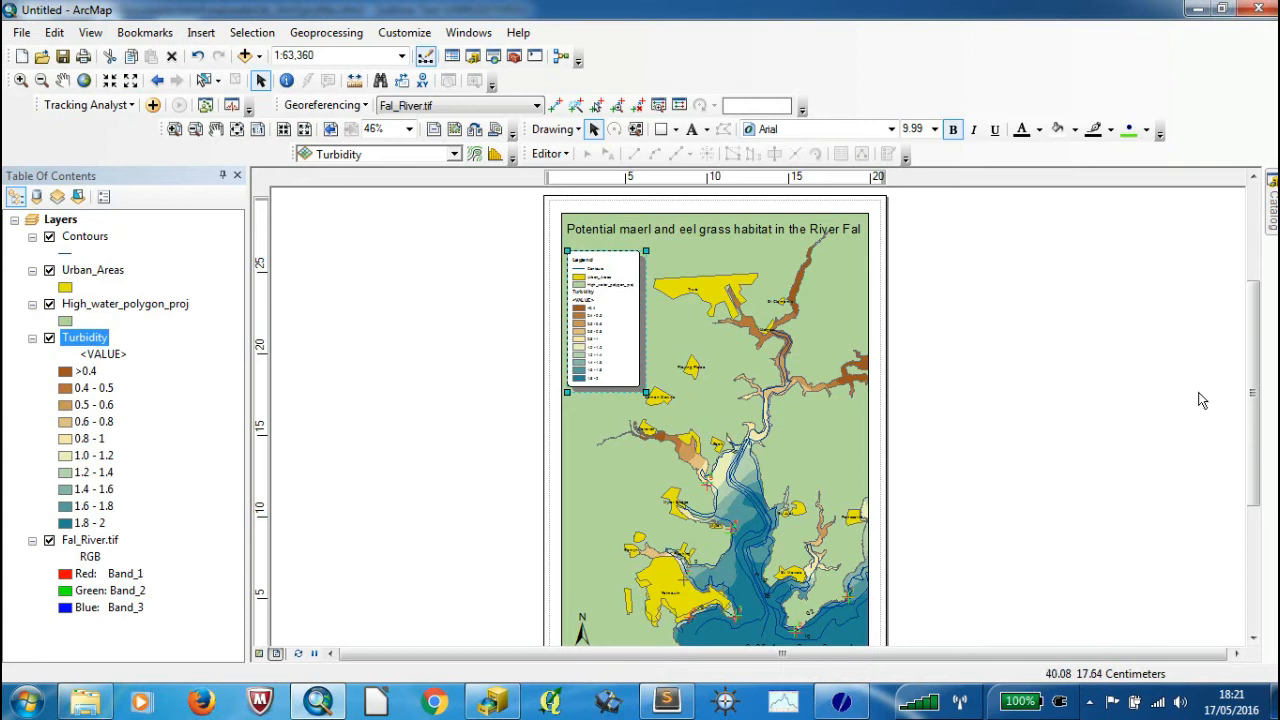
left_click_drag(1252, 393, 1262, 458)
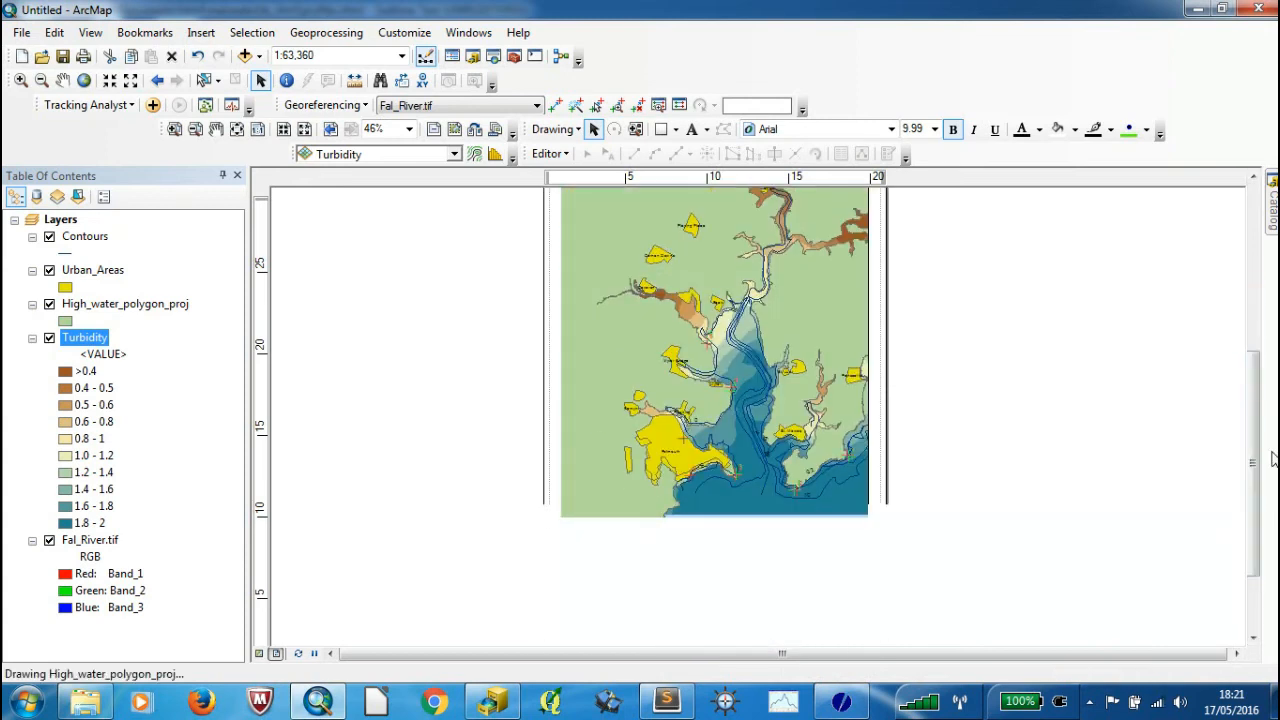
left_click_drag(1252, 452, 1246, 410)
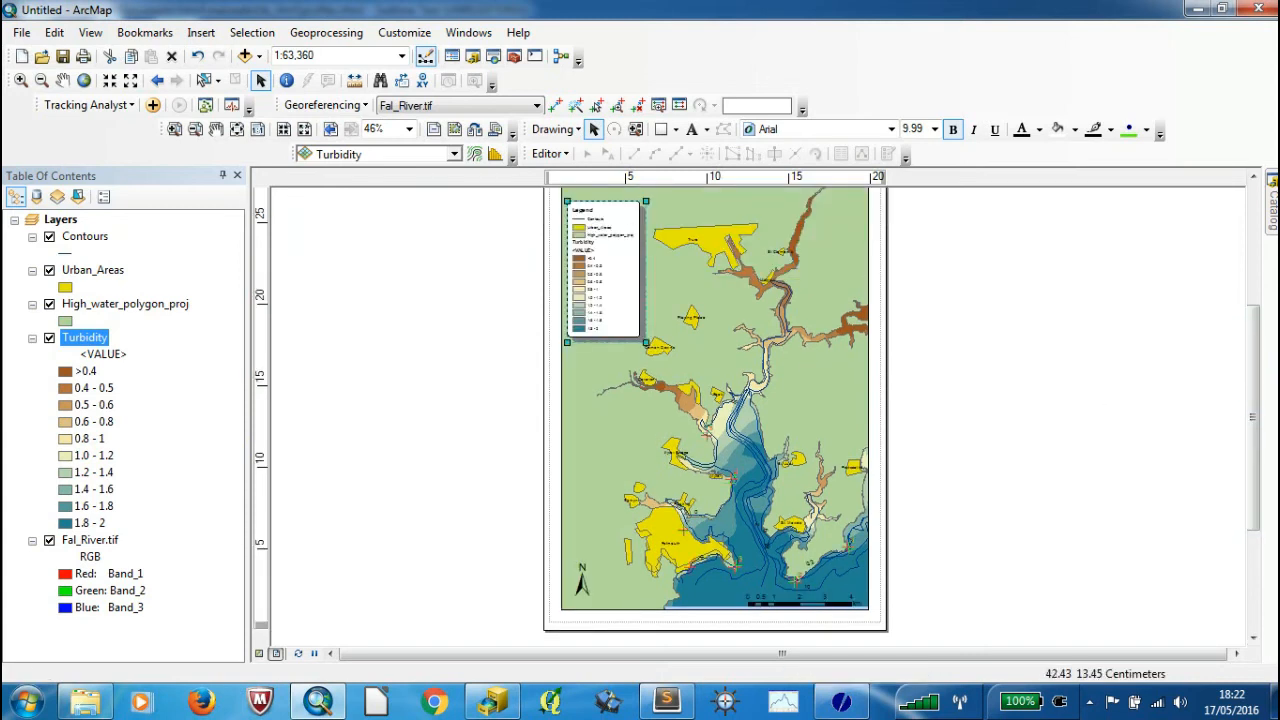
left_click_drag(1250, 416, 1249, 401)
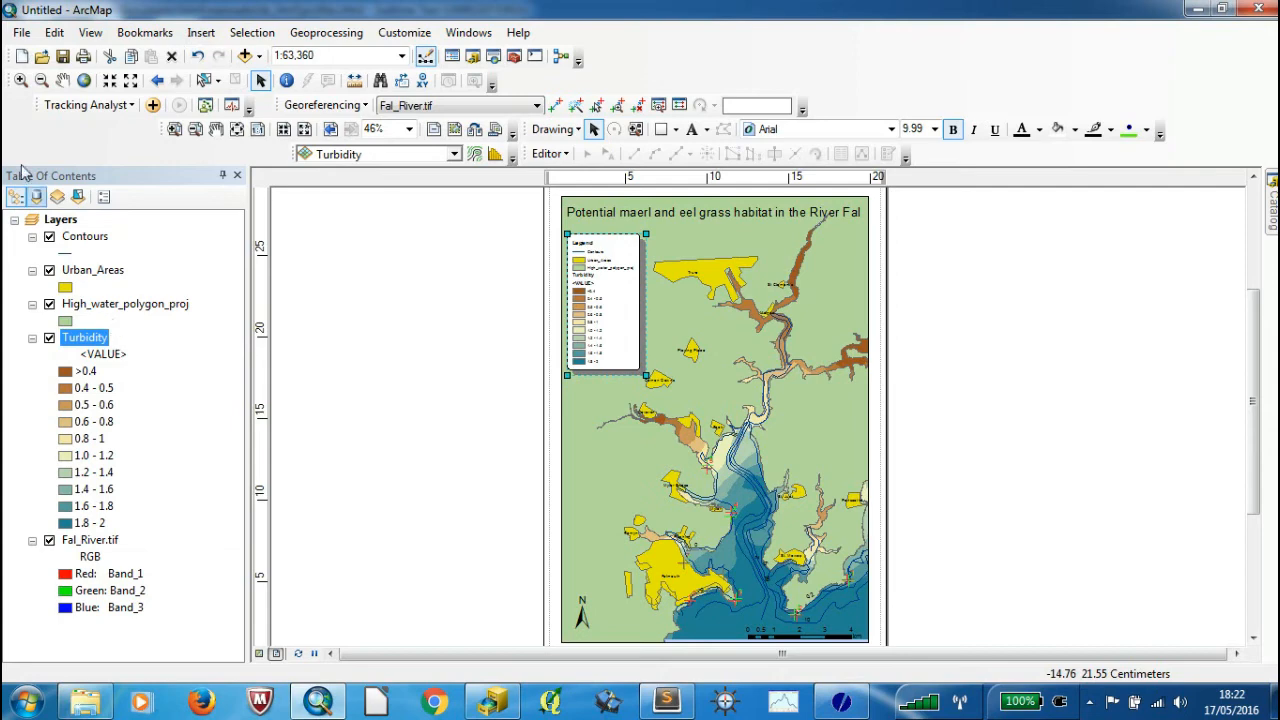
Add a graticule with lines and labels to the Layers data frame, with parallels and meridians every 30 seconds.
left_click(48, 223)
right_click(48, 228)
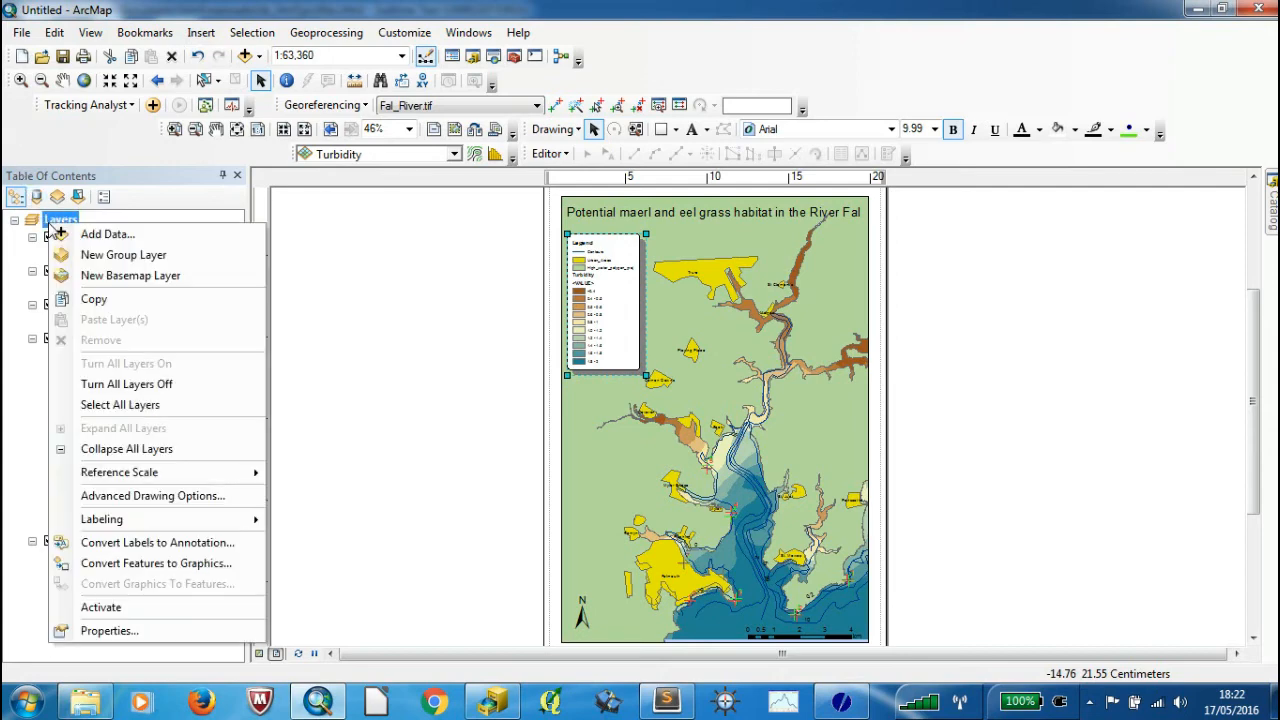
left_click(110, 630)
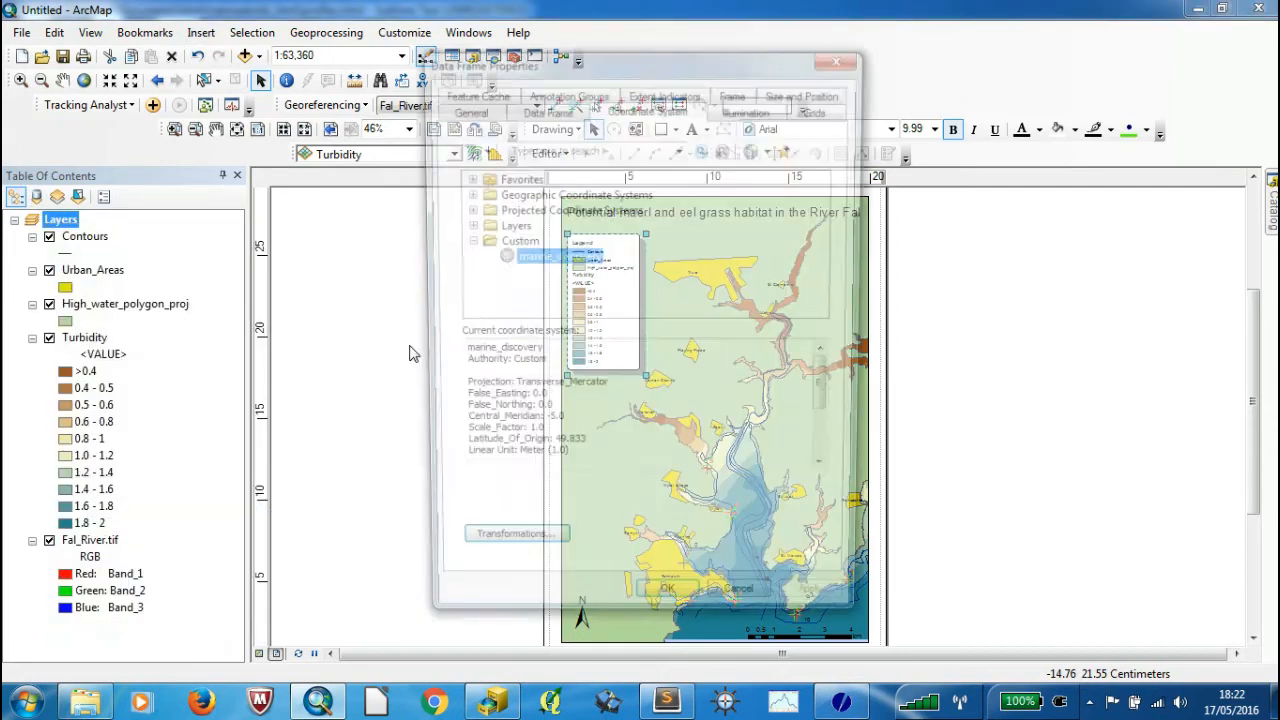
left_click(820, 108)
left_click(798, 168)
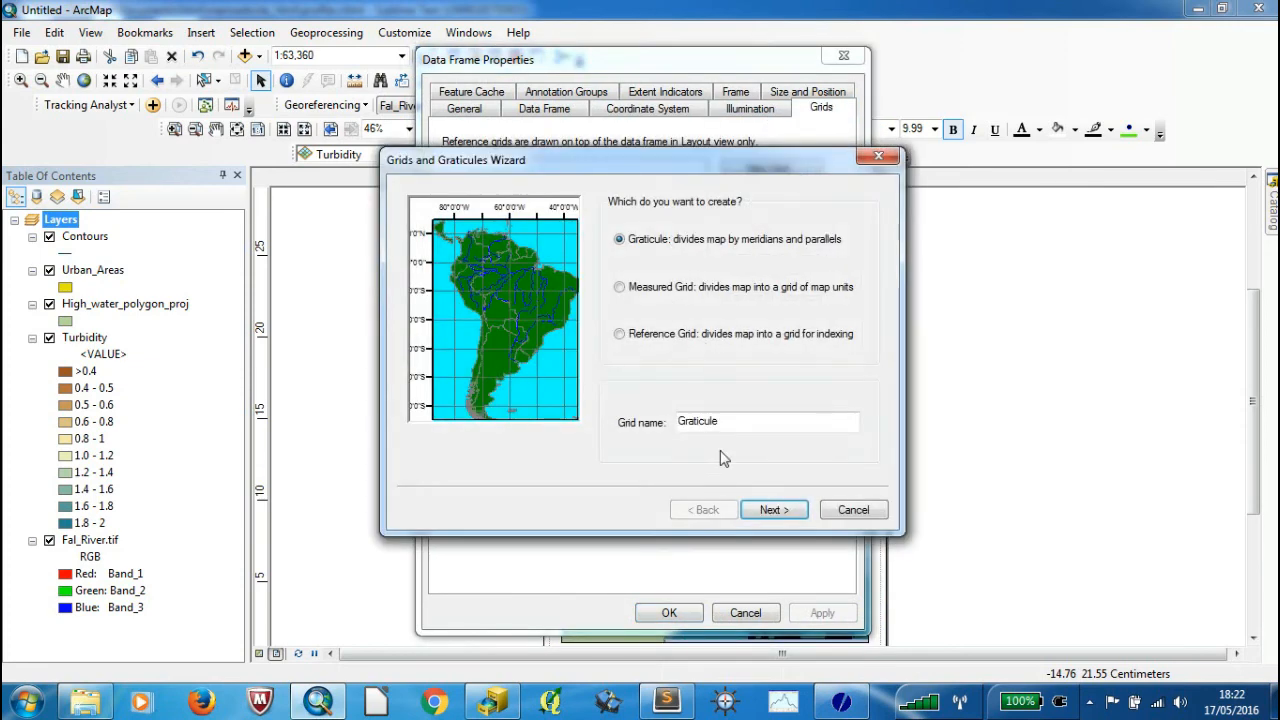
left_click(770, 511)
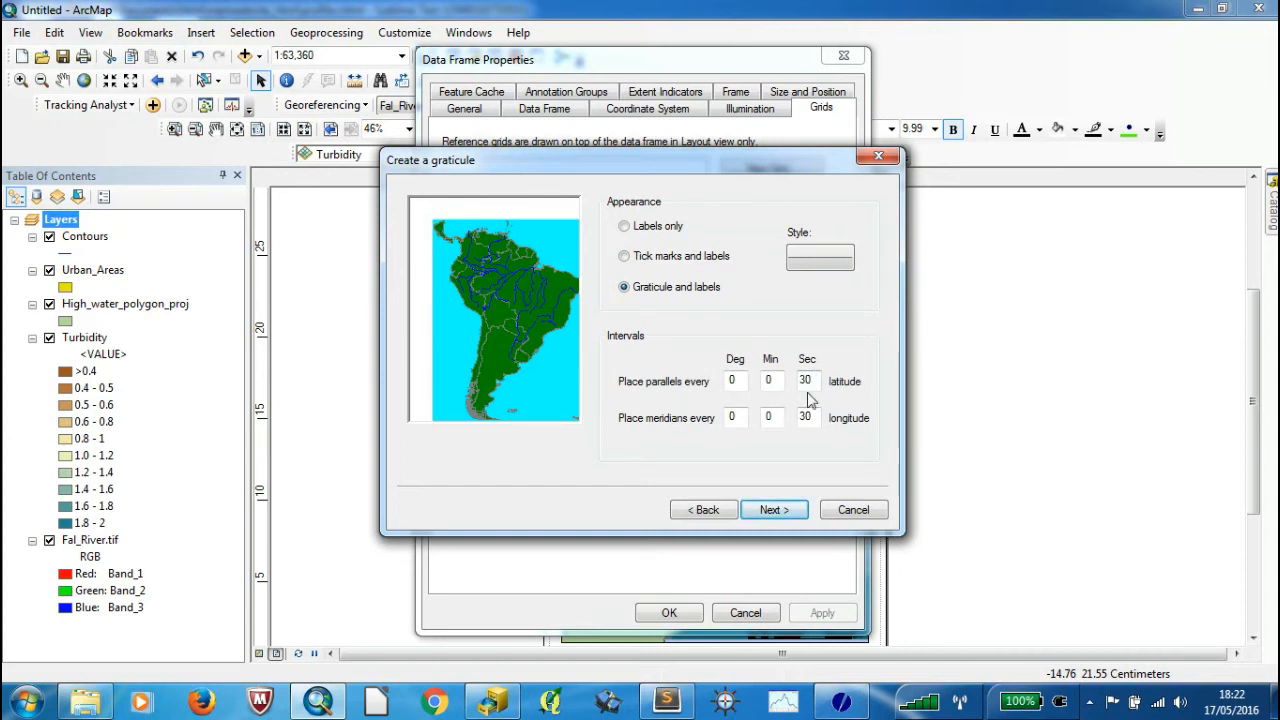
left_click(775, 510)
left_click(777, 511)
left_click(778, 512)
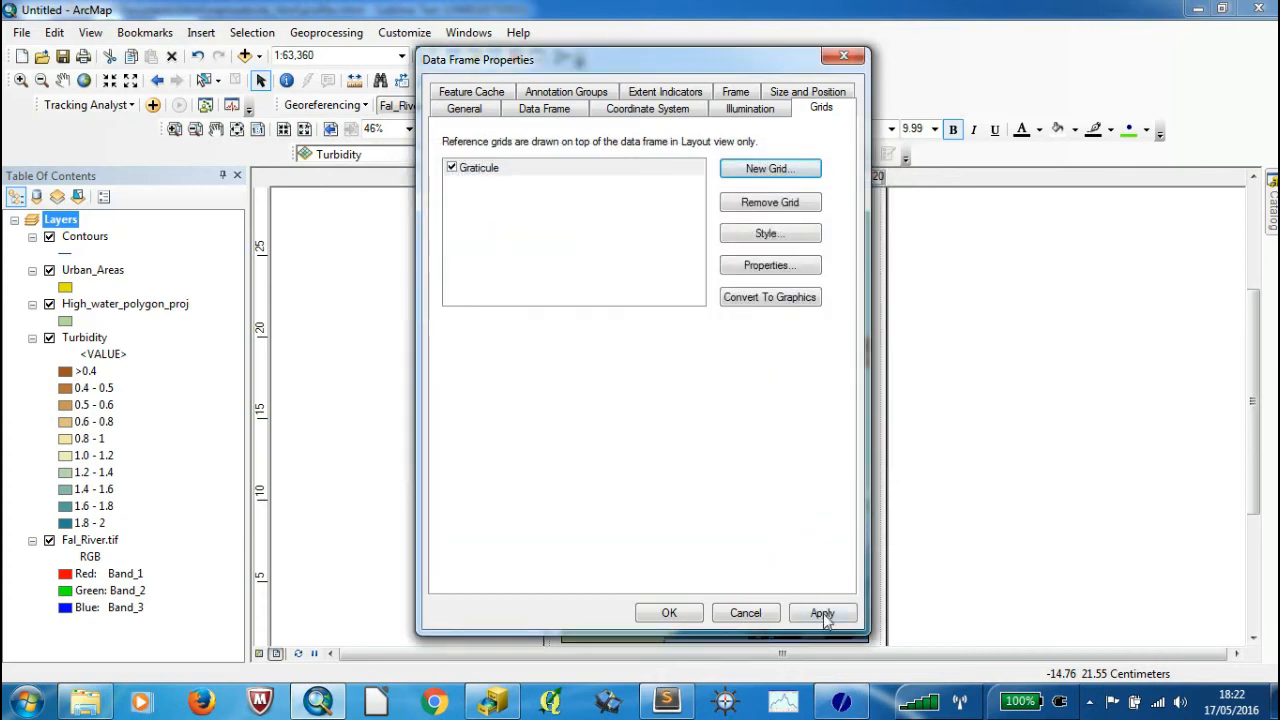
left_click(823, 613)
left_click(670, 612)
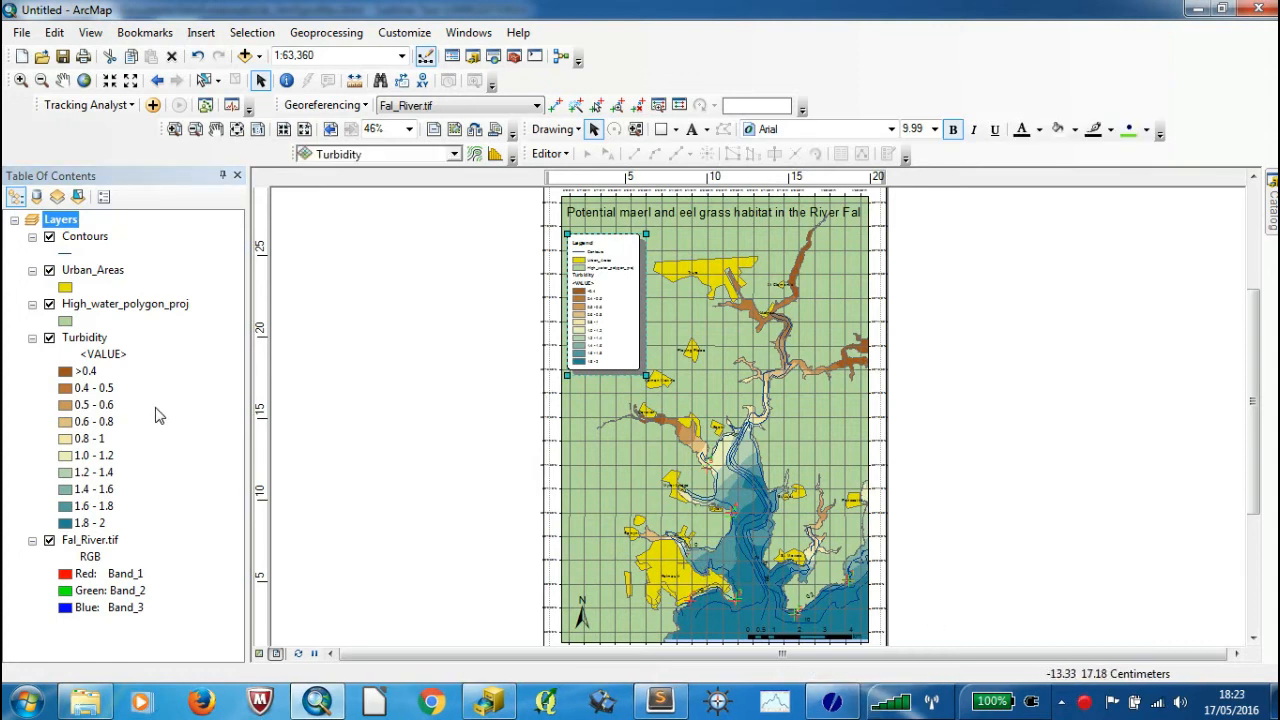
Choose the predefined Graticule style for the existing graticule of the Layers data frame.
right_click(63, 228)
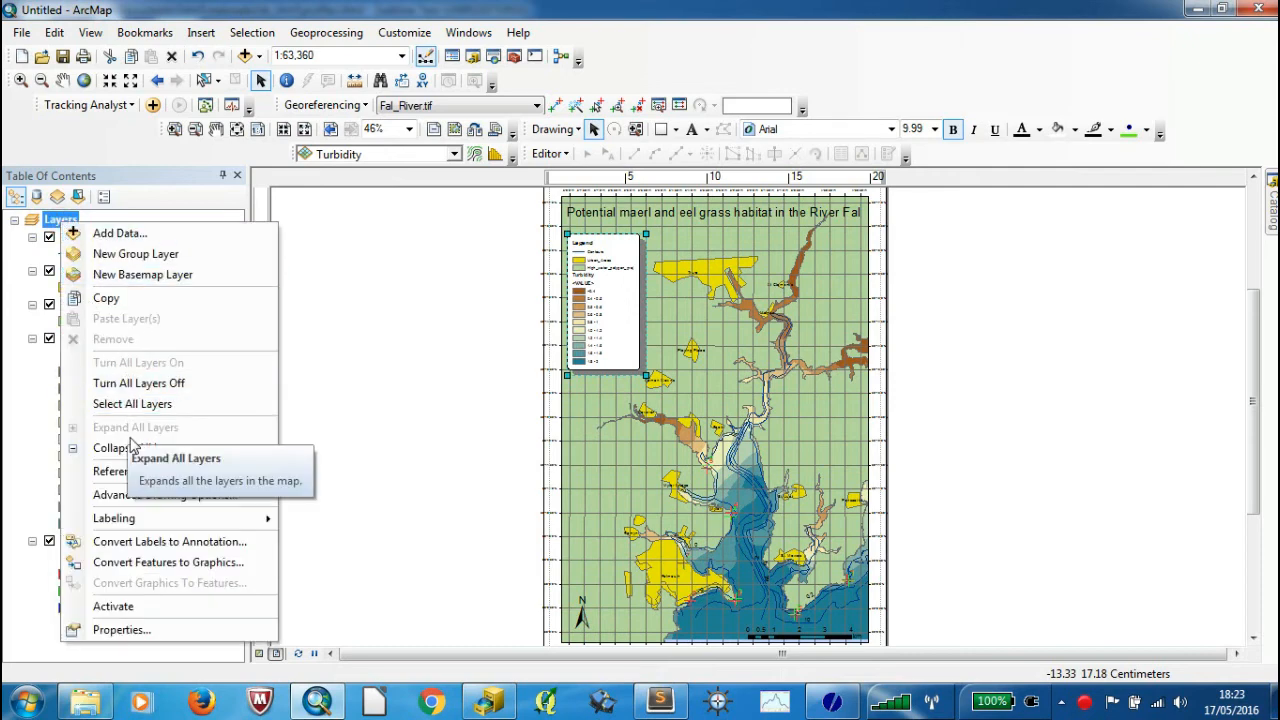
left_click(122, 630)
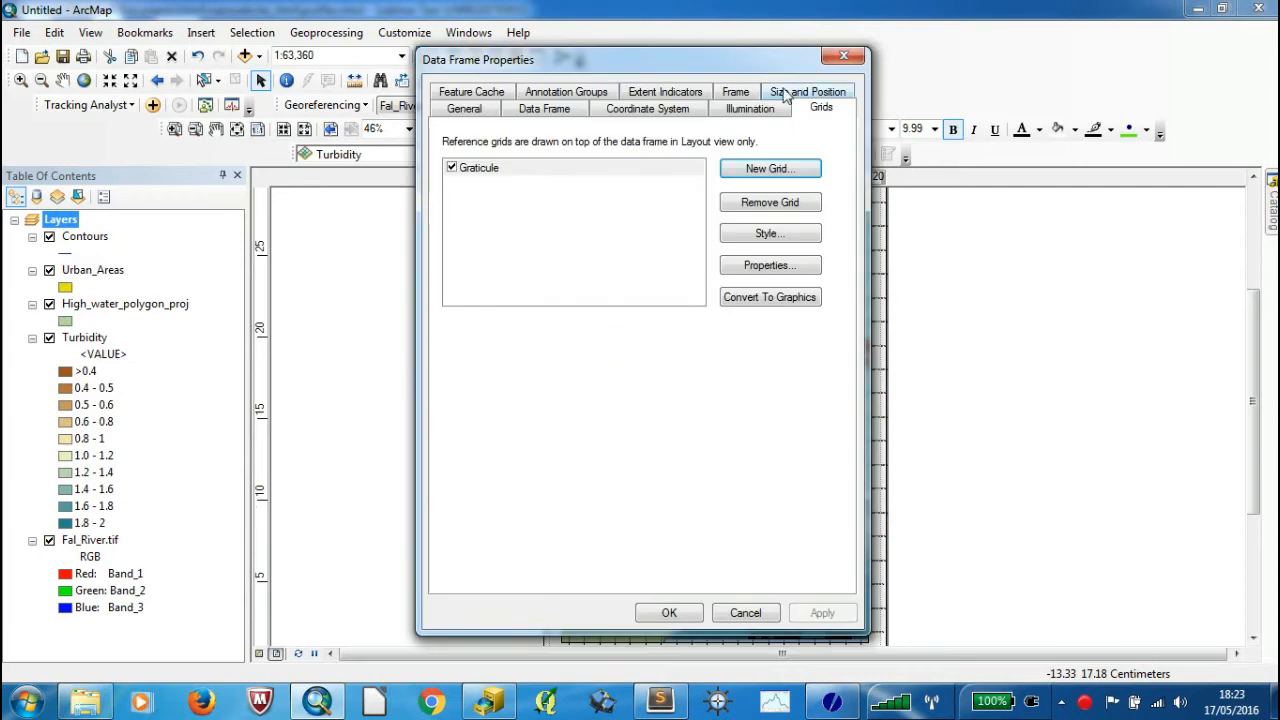
left_click(757, 270)
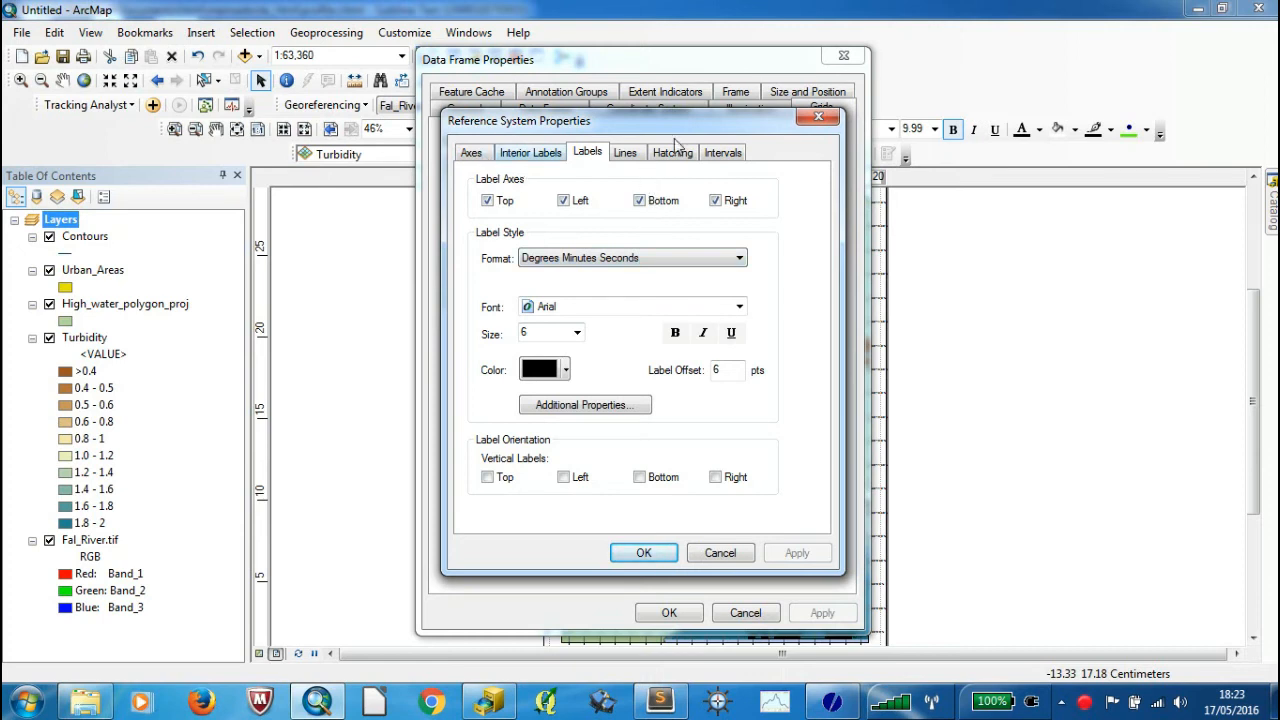
left_click(816, 118)
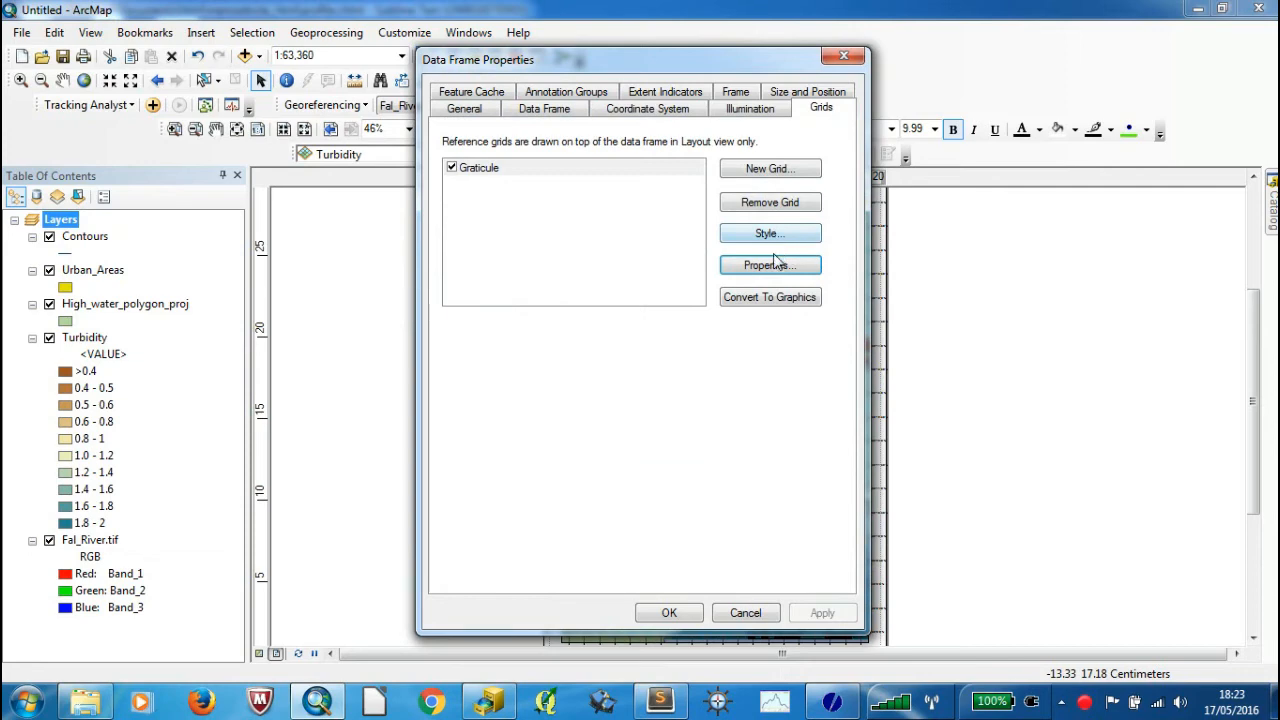
left_click(770, 236)
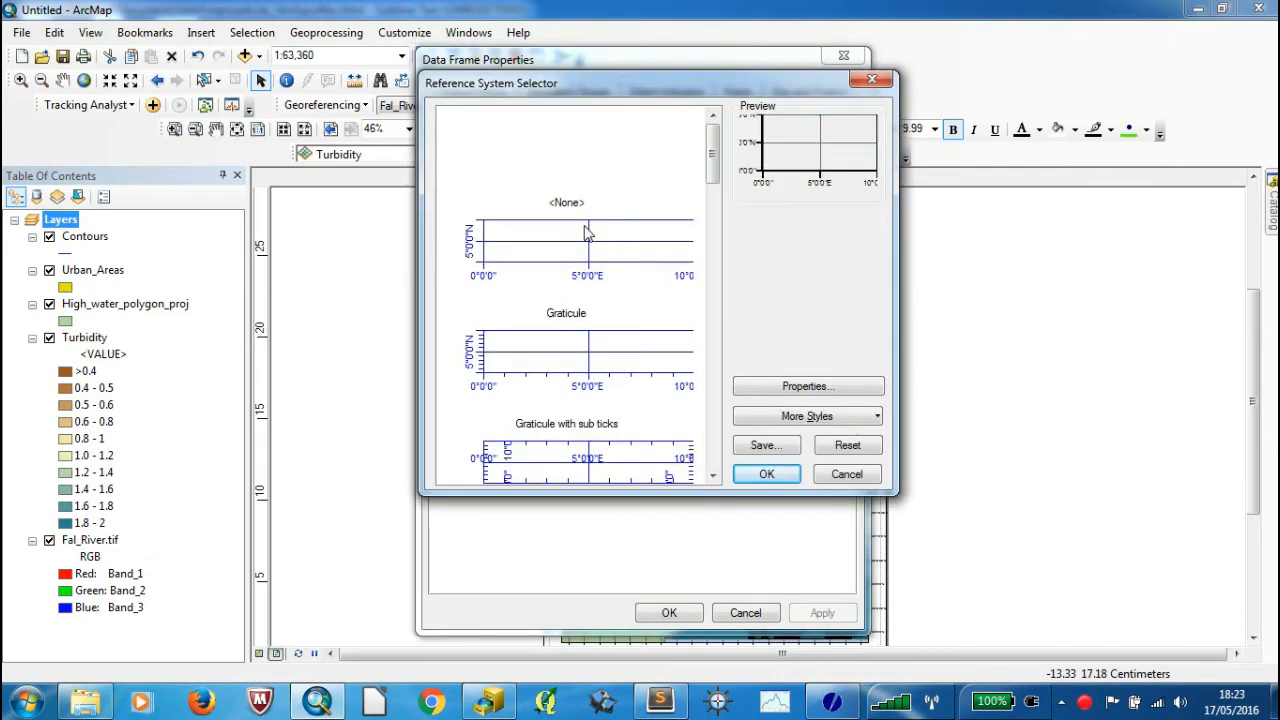
left_click(499, 254)
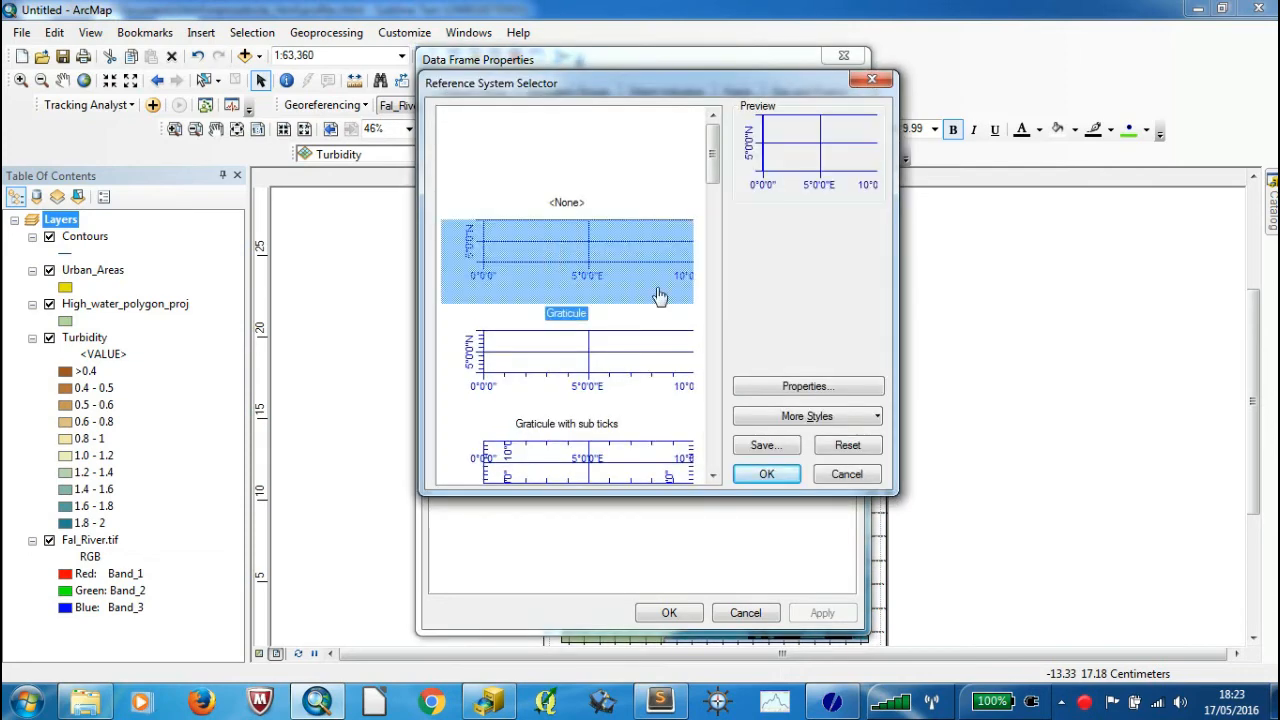
Recolour the graticule's major division tick and subdivision tick symbols dark grey.
left_click(790, 389)
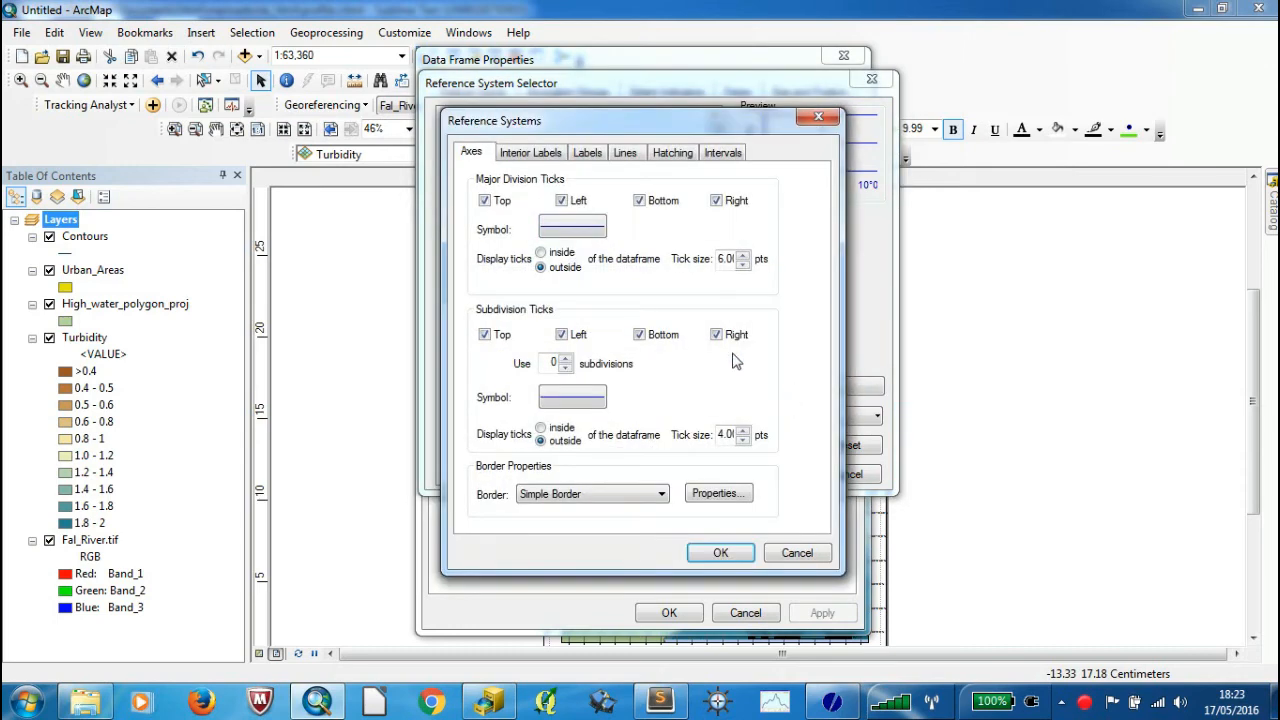
left_click(572, 226)
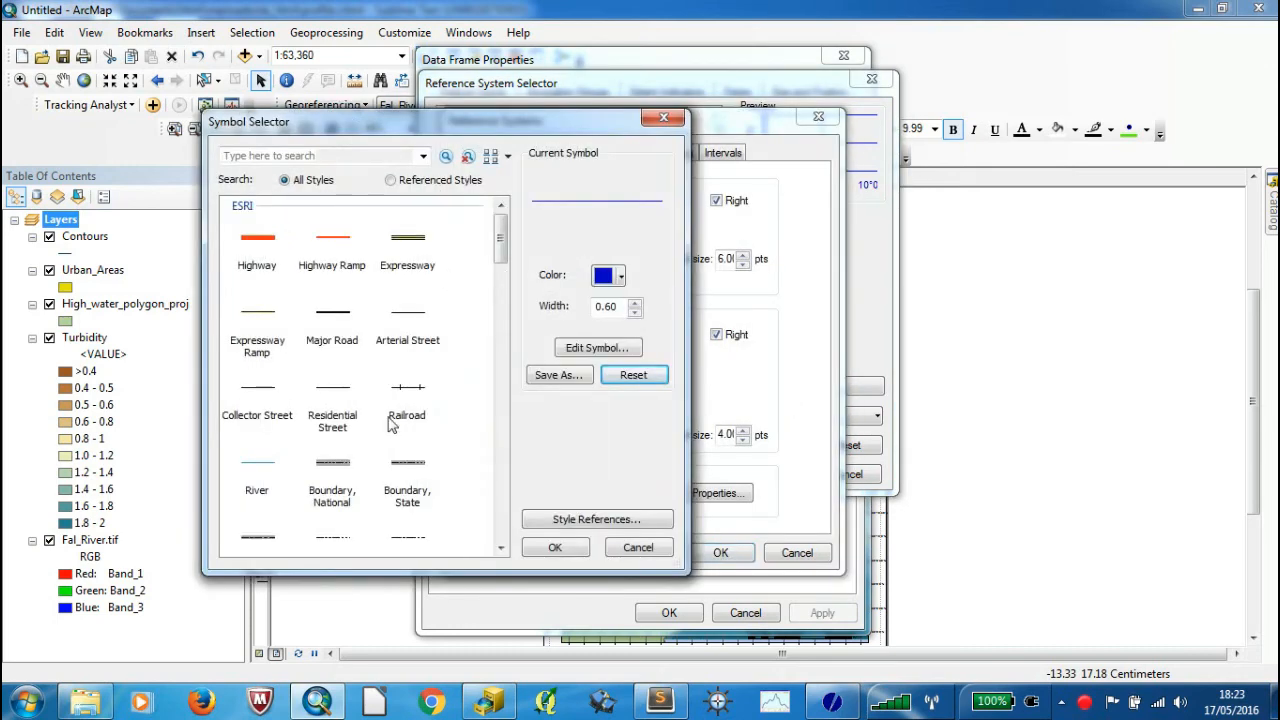
left_click(607, 276)
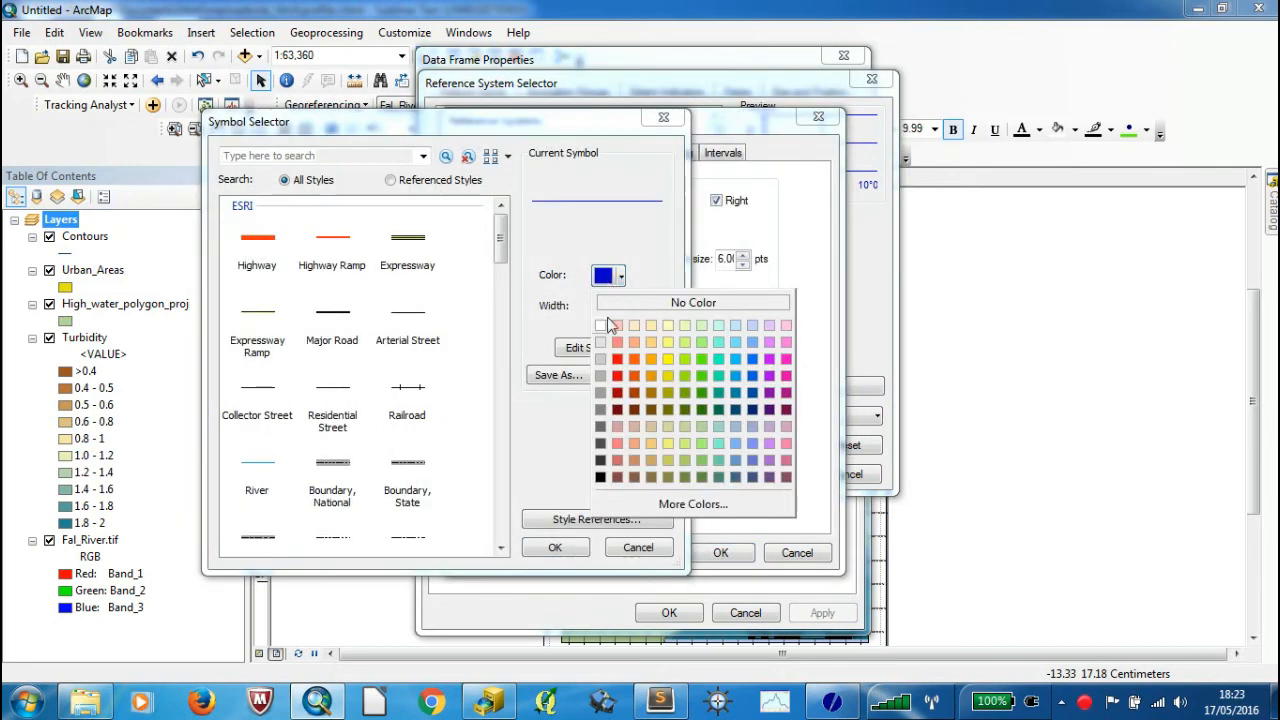
left_click(601, 443)
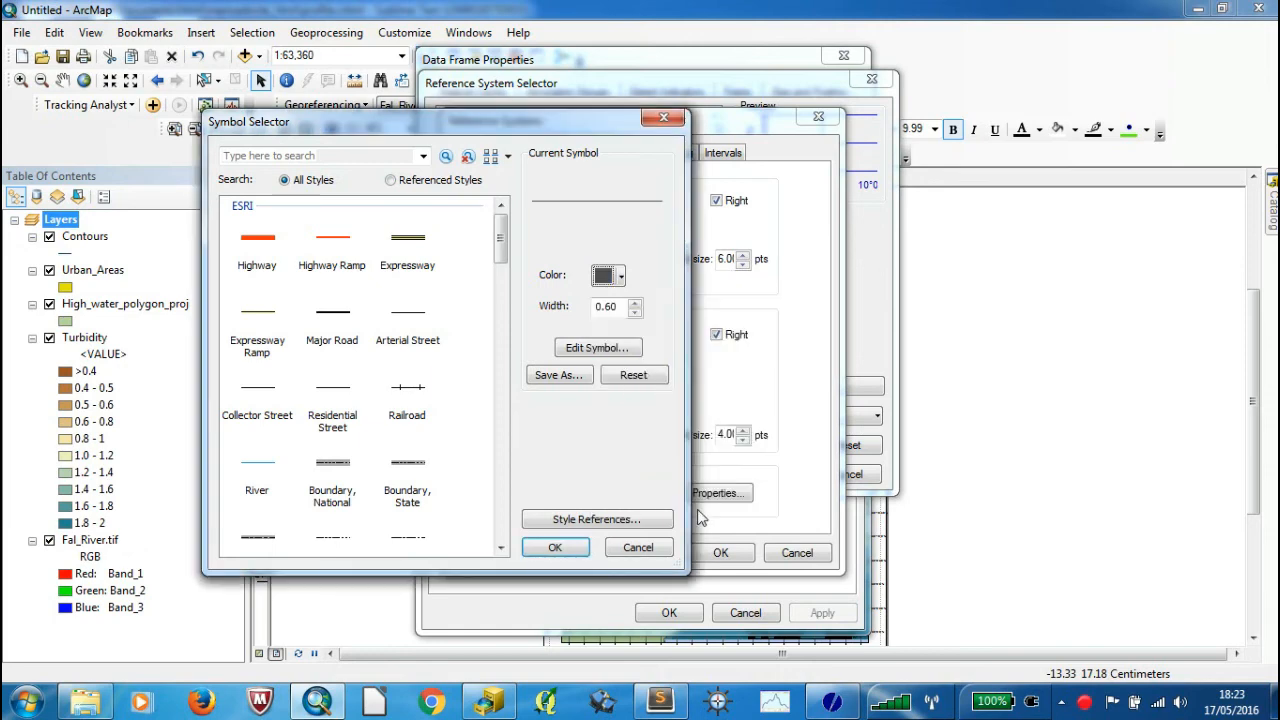
left_click(555, 547)
left_click(563, 404)
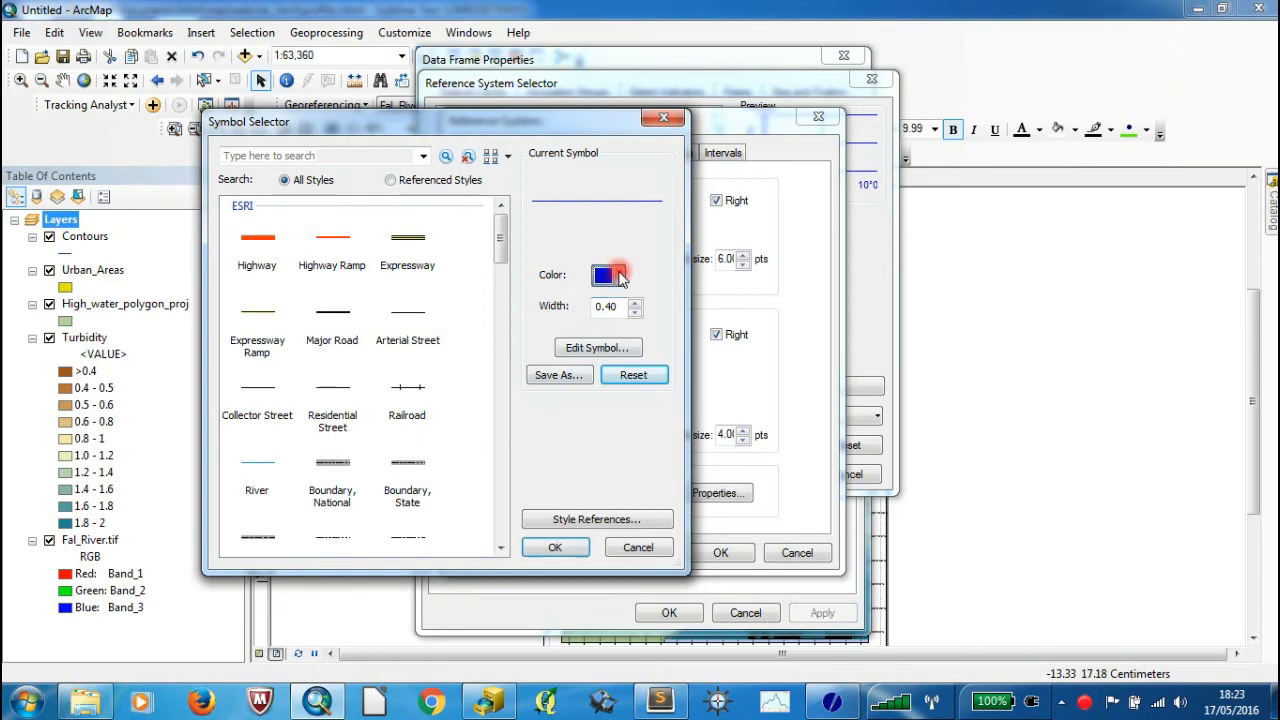
left_click(606, 275)
left_click(599, 444)
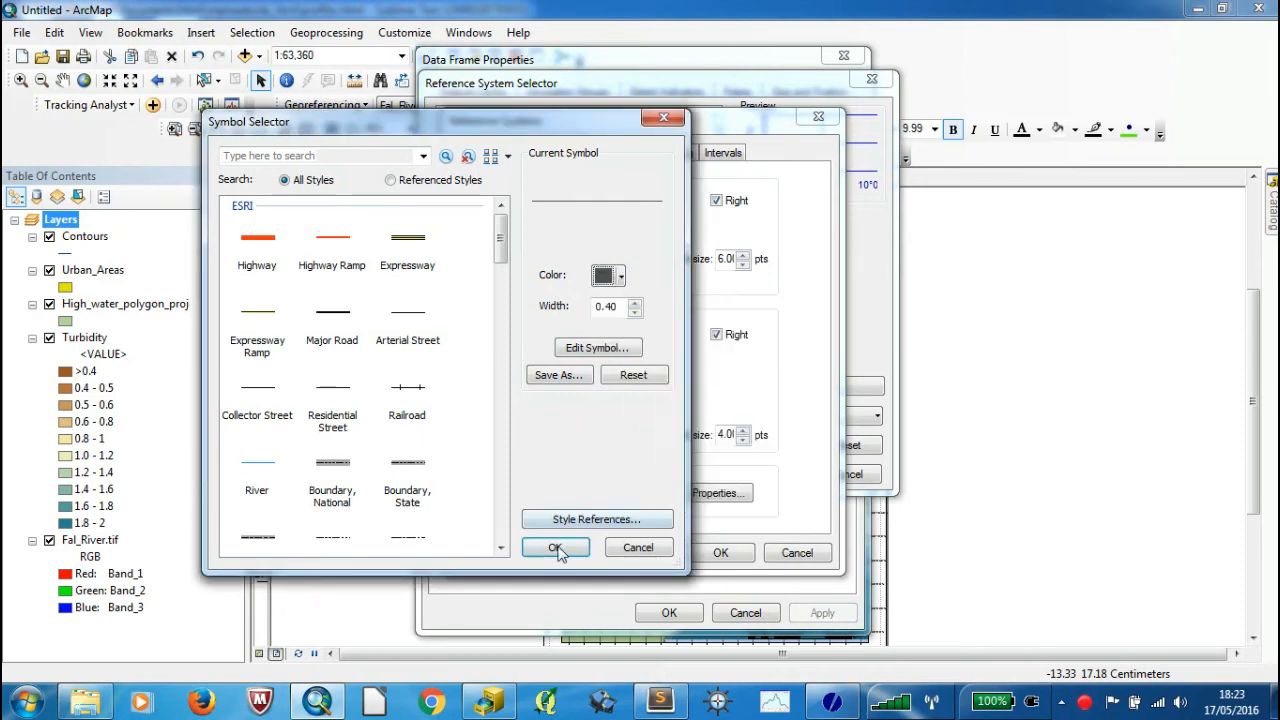
left_click(555, 547)
Set the graticule's label colour to dark grey.
left_click(533, 151)
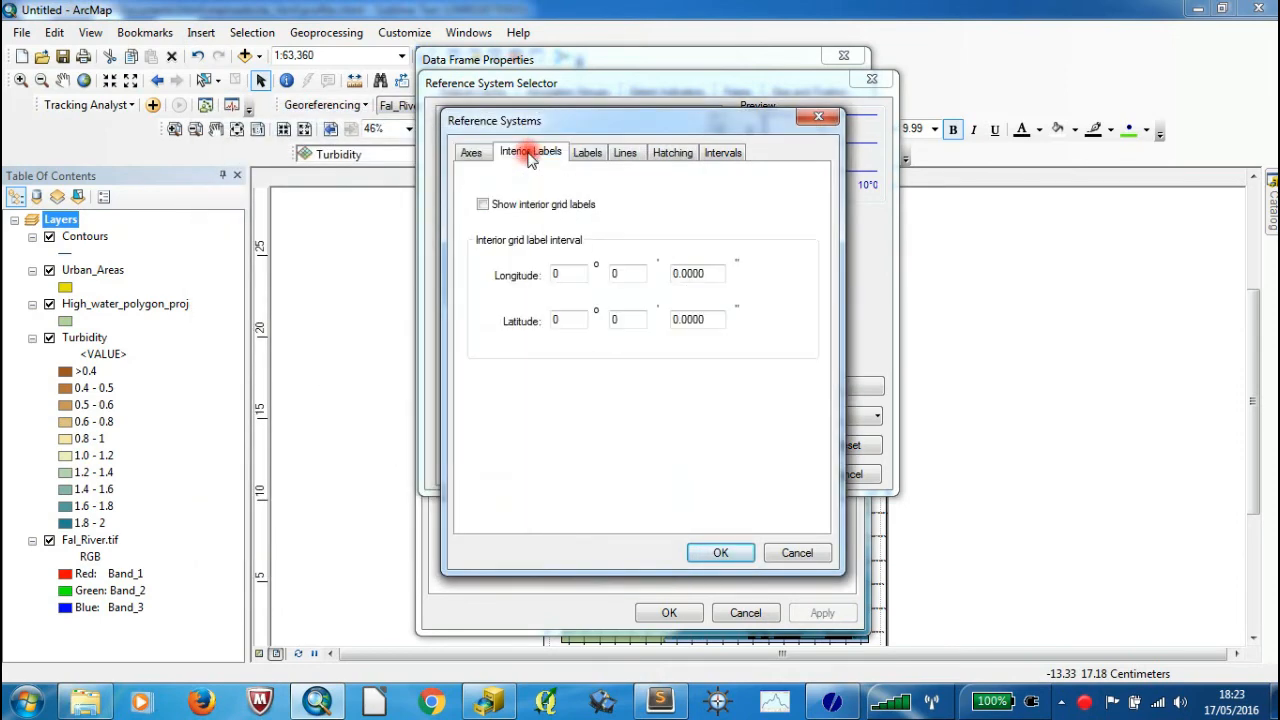
left_click(586, 155)
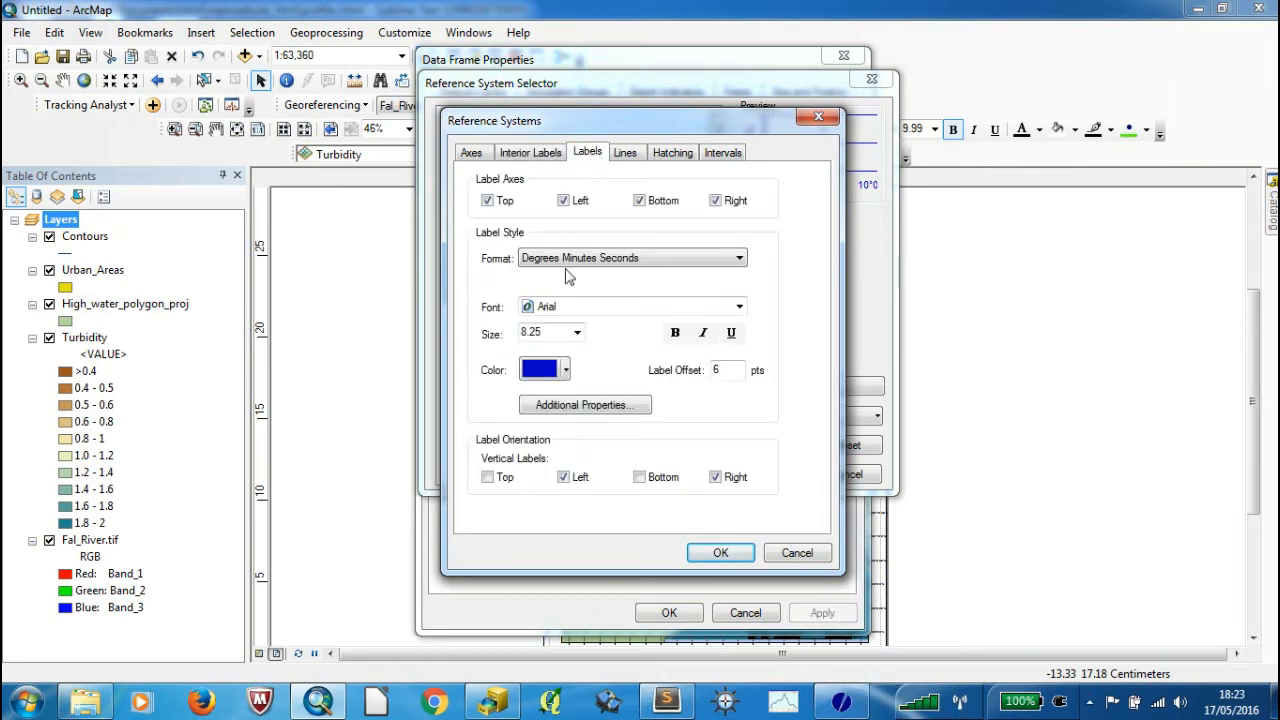
left_click(561, 369)
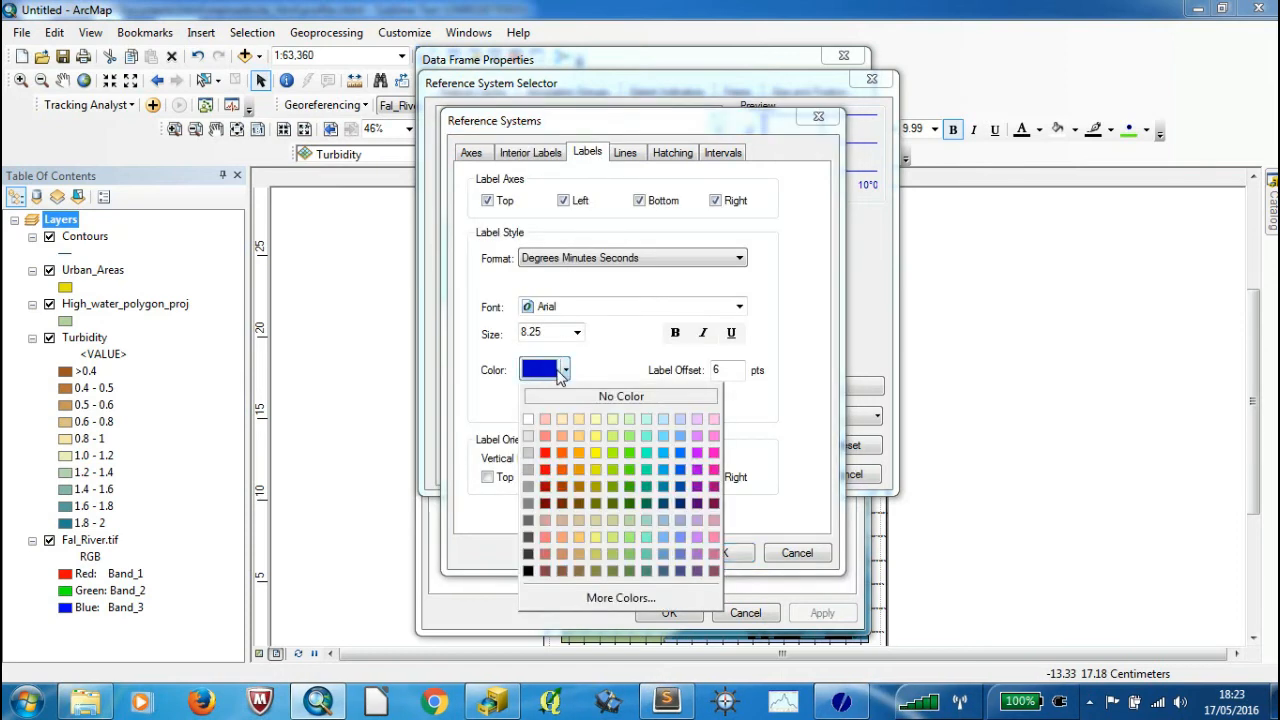
left_click(528, 538)
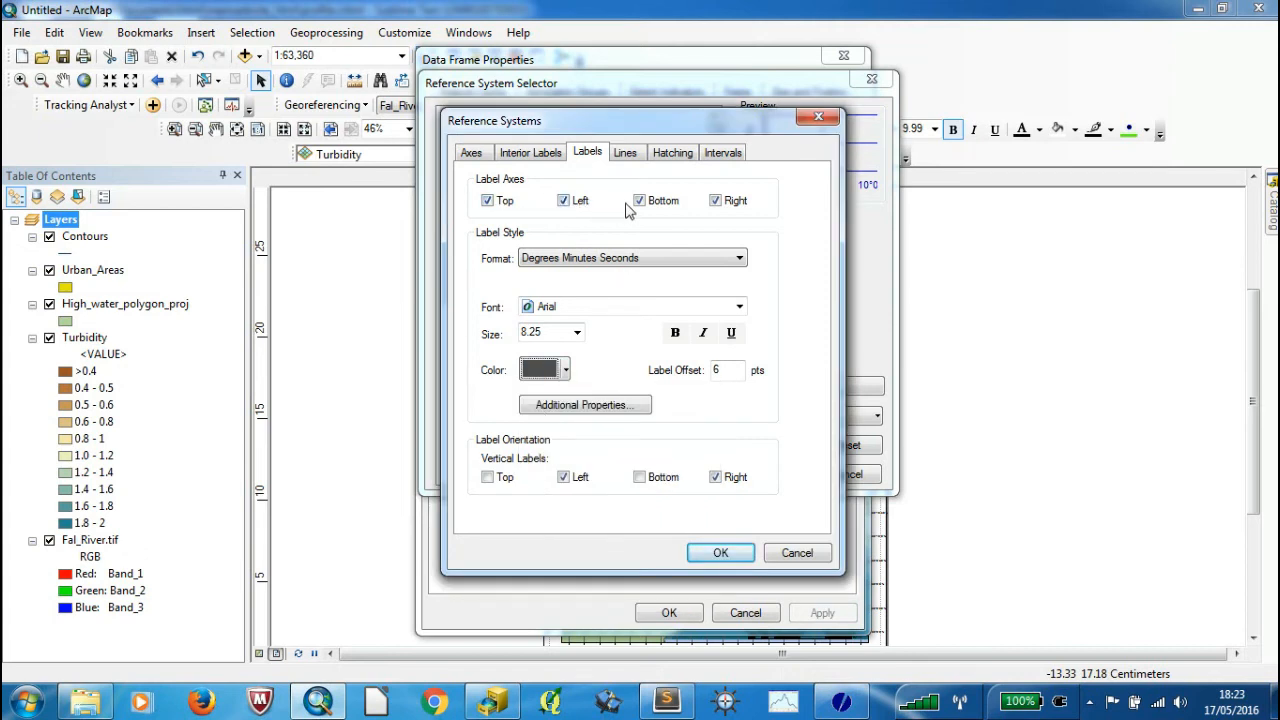
Label only the graticule's left and bottom axes, make the bottom labels vertical instead of the right ones, and apply the style.
left_click(715, 201)
left_click(488, 201)
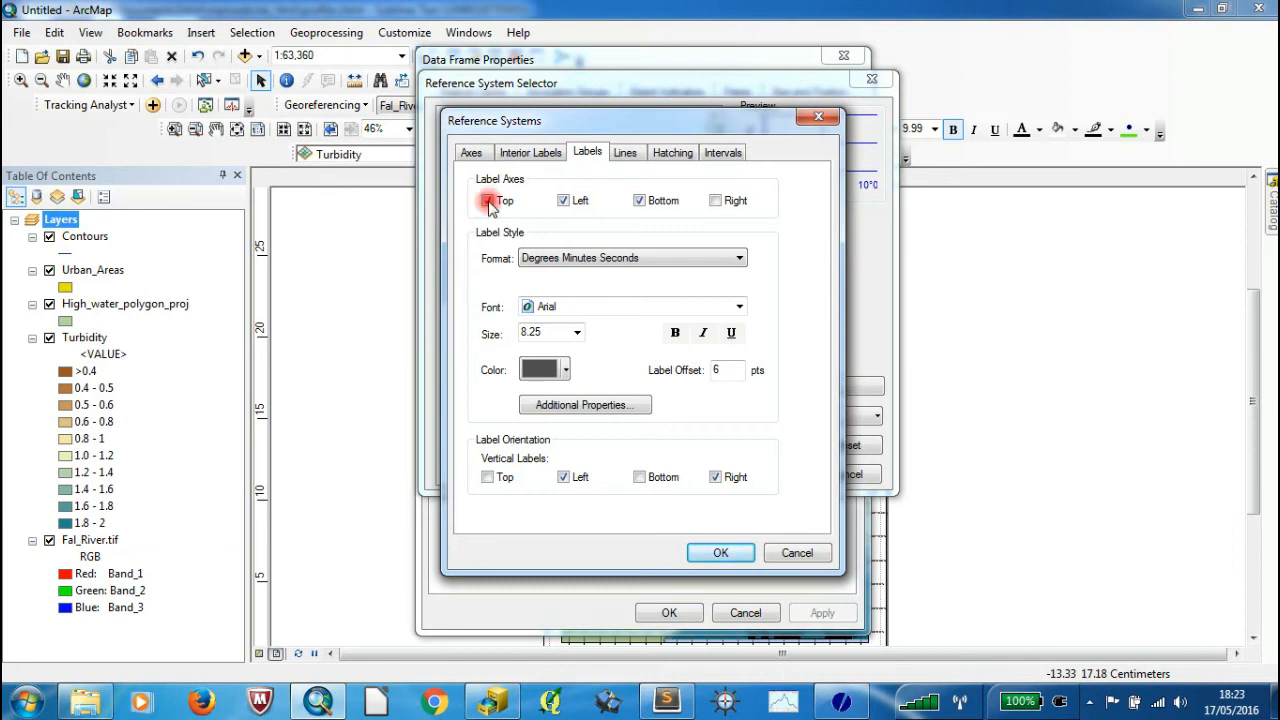
left_click(715, 478)
left_click(640, 478)
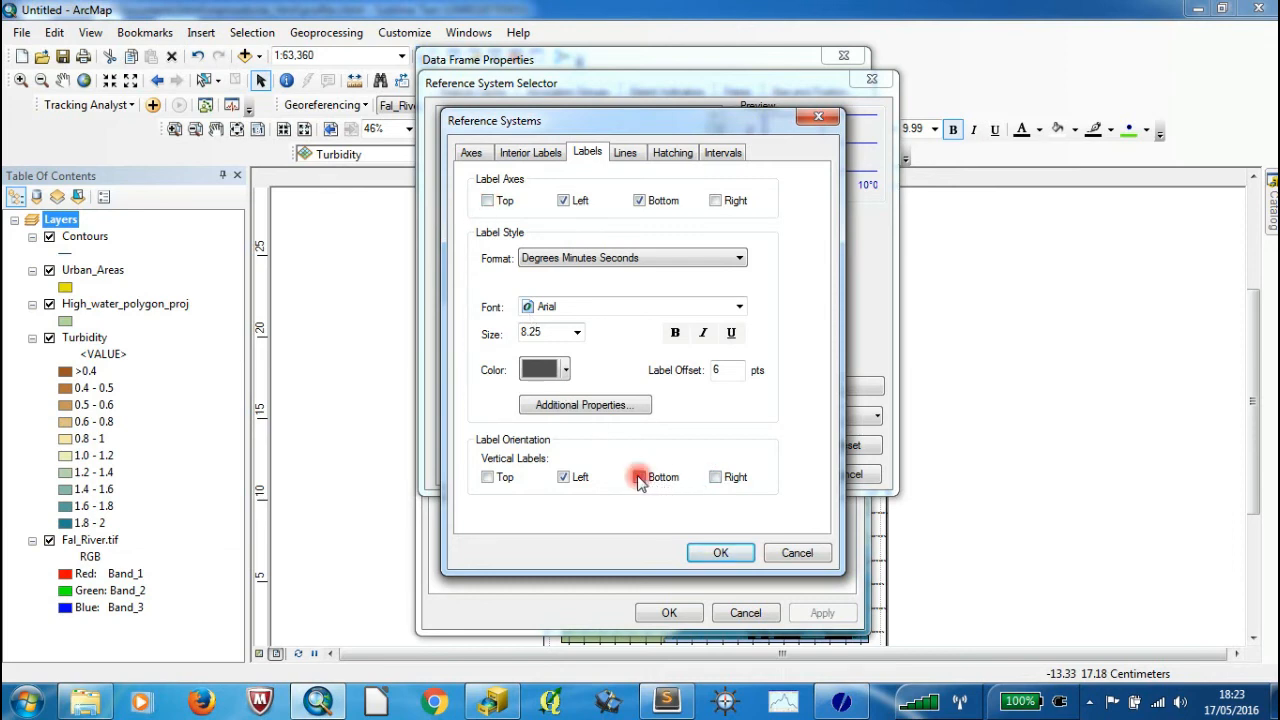
left_click(714, 554)
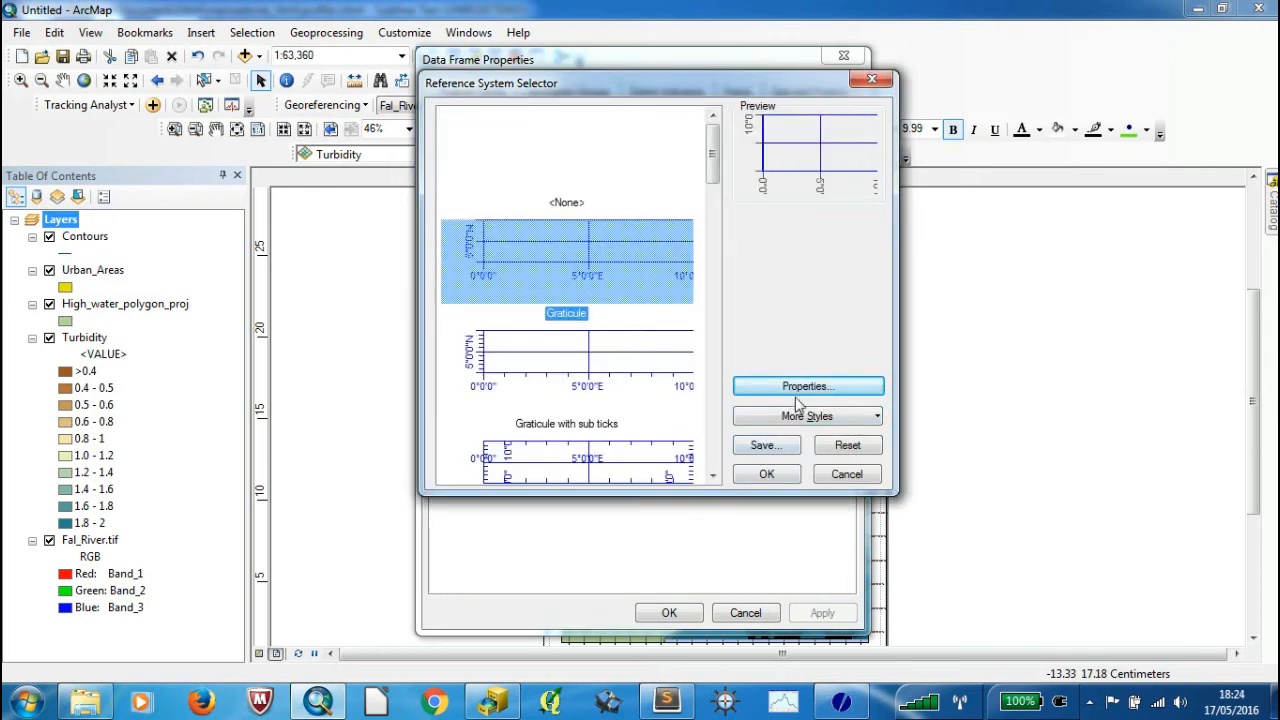
left_click(785, 475)
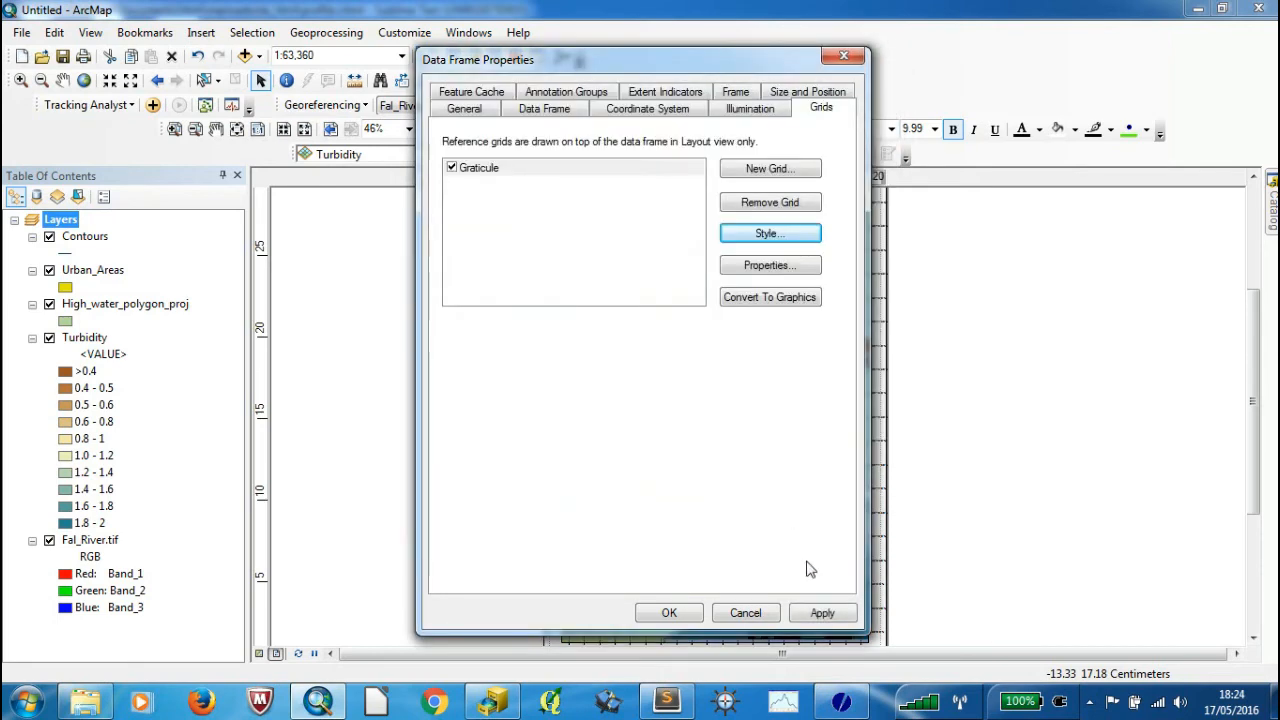
left_click(820, 613)
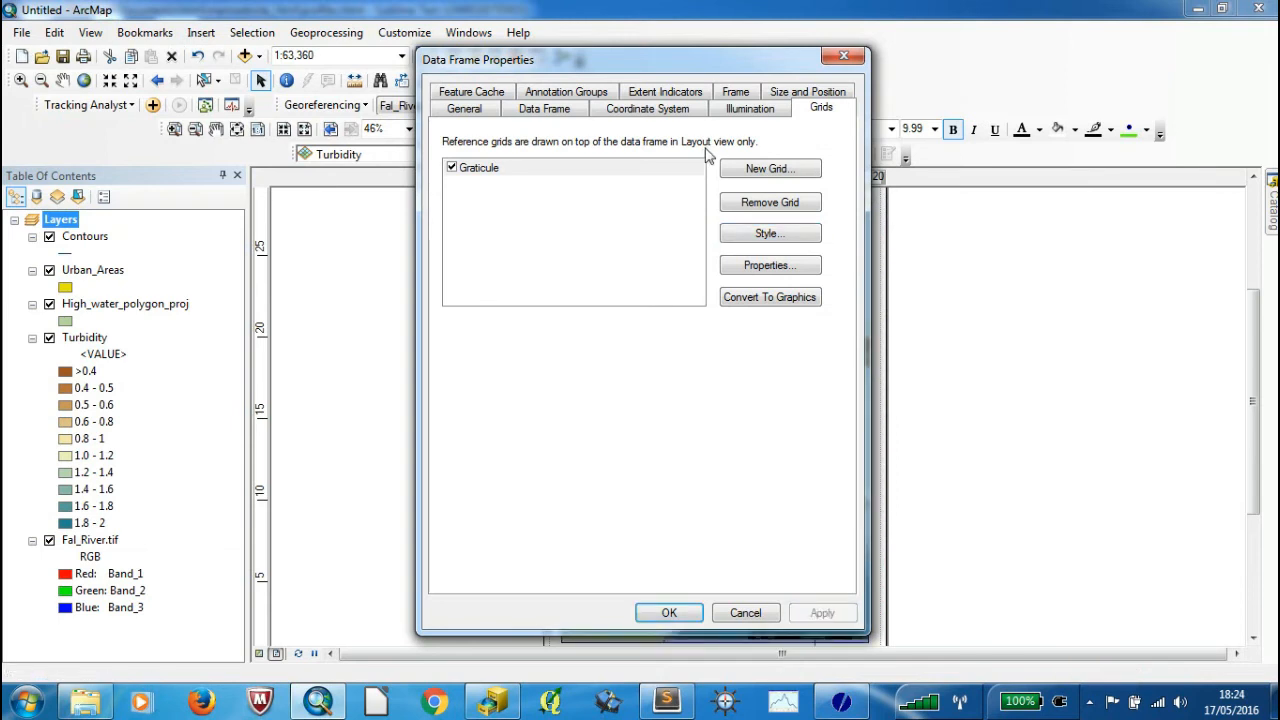
Clear the degree values of the graticule's X and Y axis intervals.
left_click(765, 266)
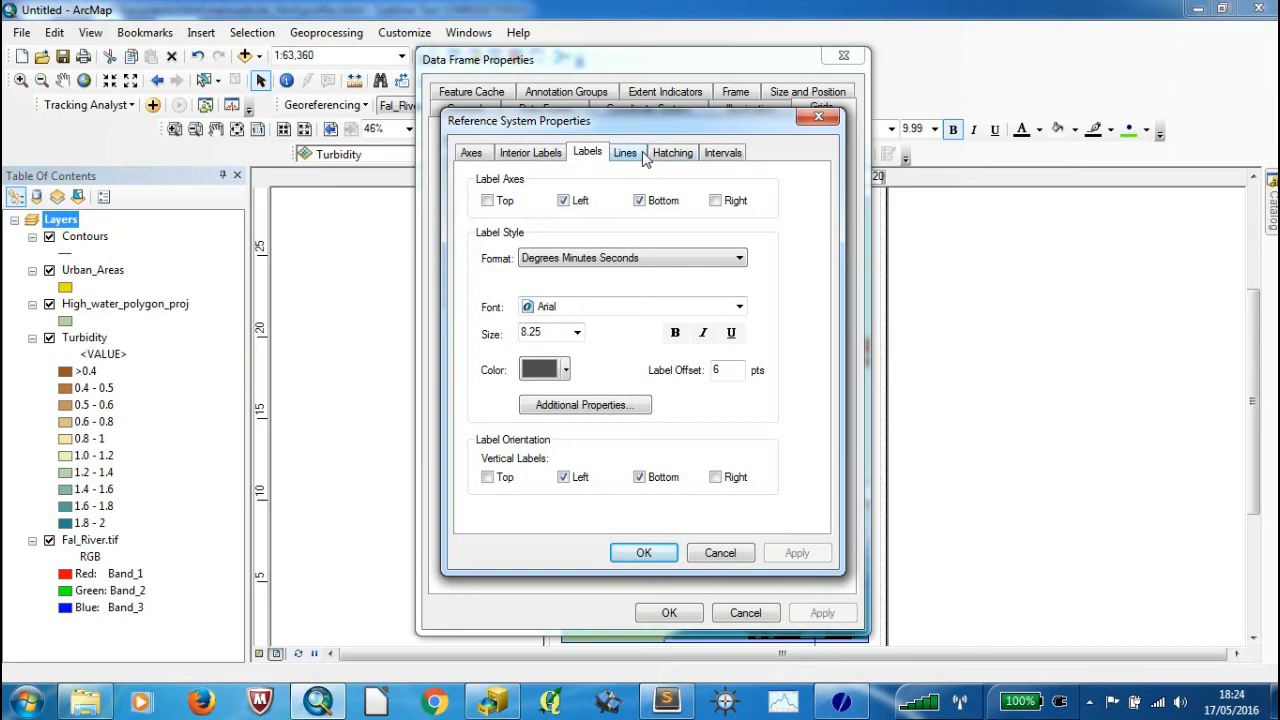
left_click(714, 152)
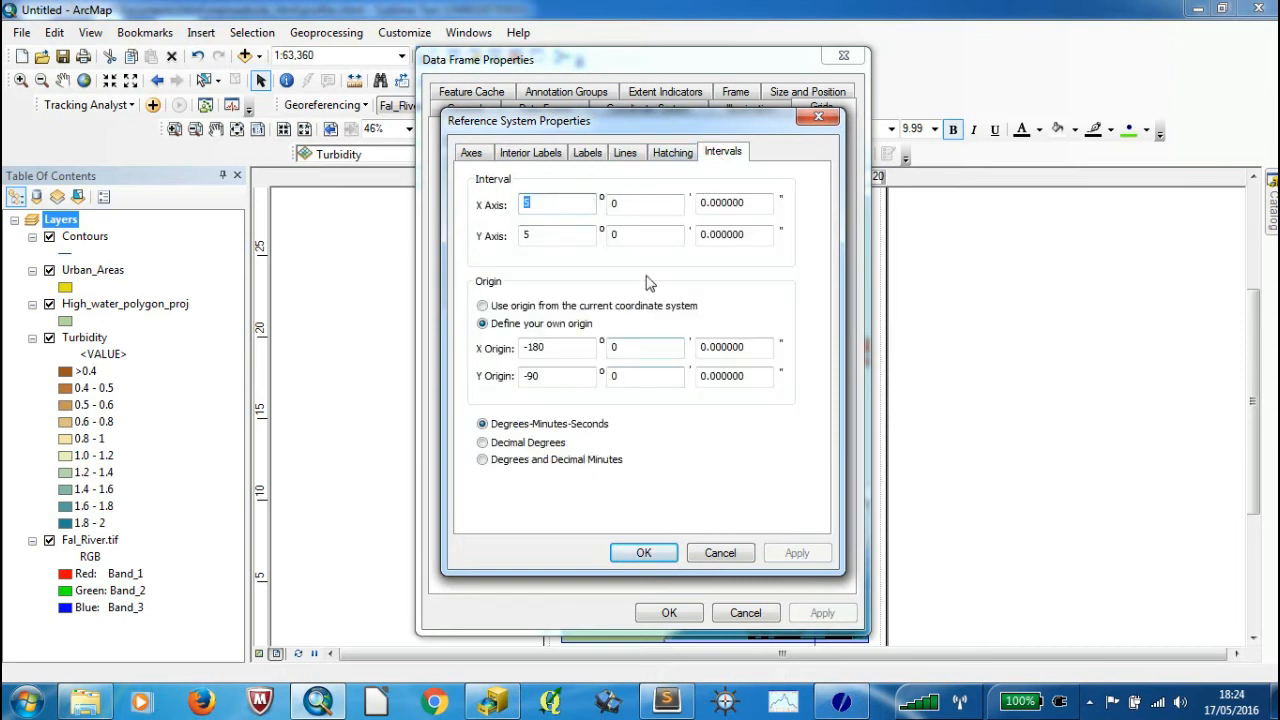
left_click(552, 205)
key("BackSpace")
left_click(536, 234)
key("BackSpace")
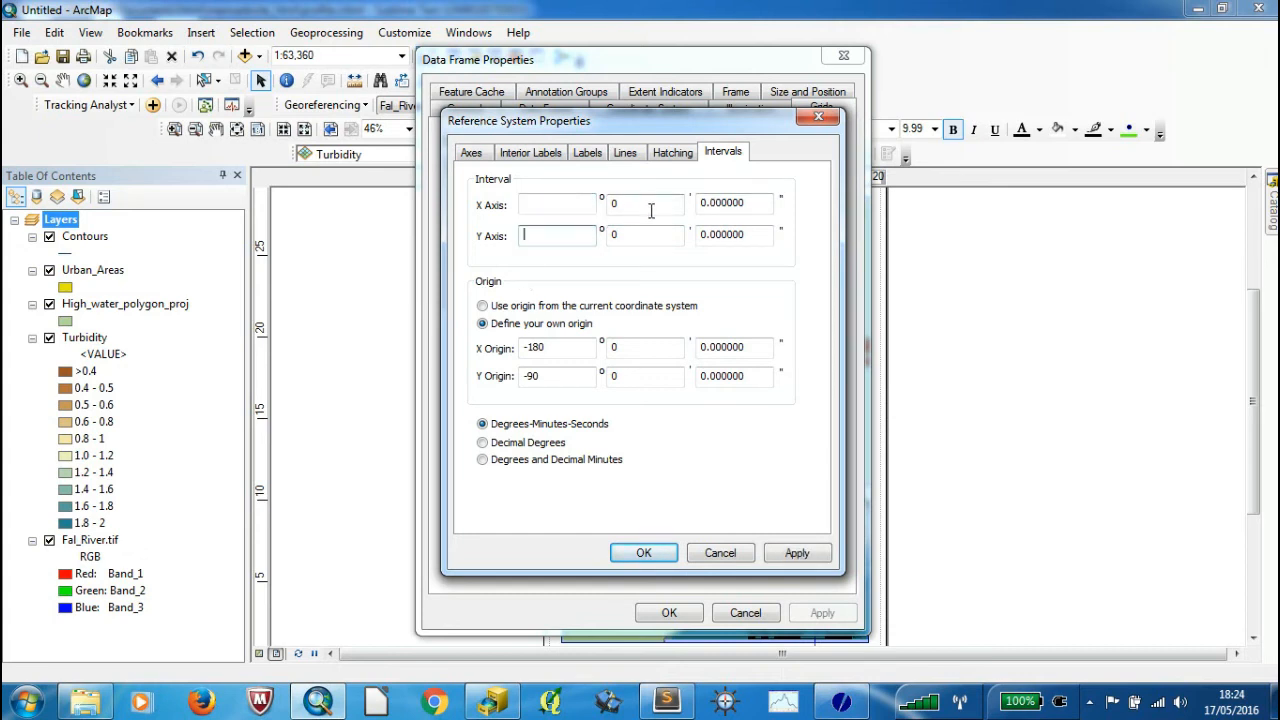
Set the graticule's X and Y axis intervals to 50 seconds and apply them to the data frame.
left_click(704, 202)
left_click(709, 236)
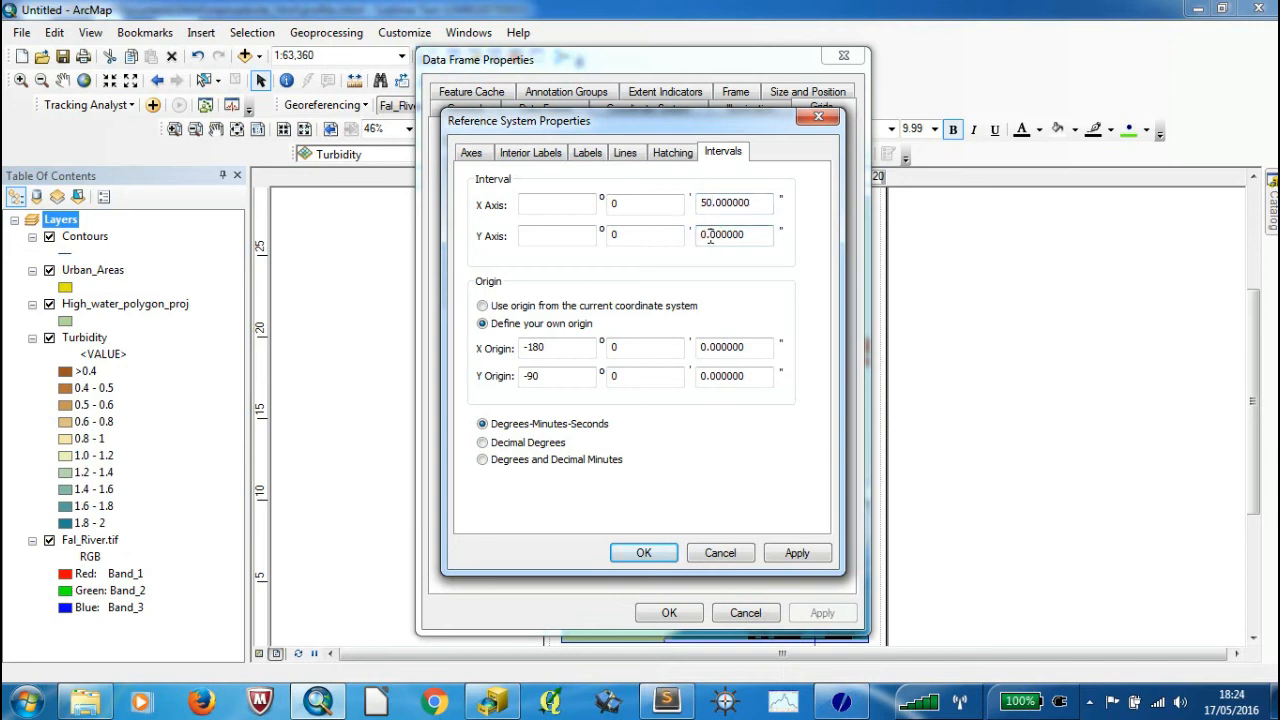
left_click(707, 236)
key("BackSpace")
left_click(792, 553)
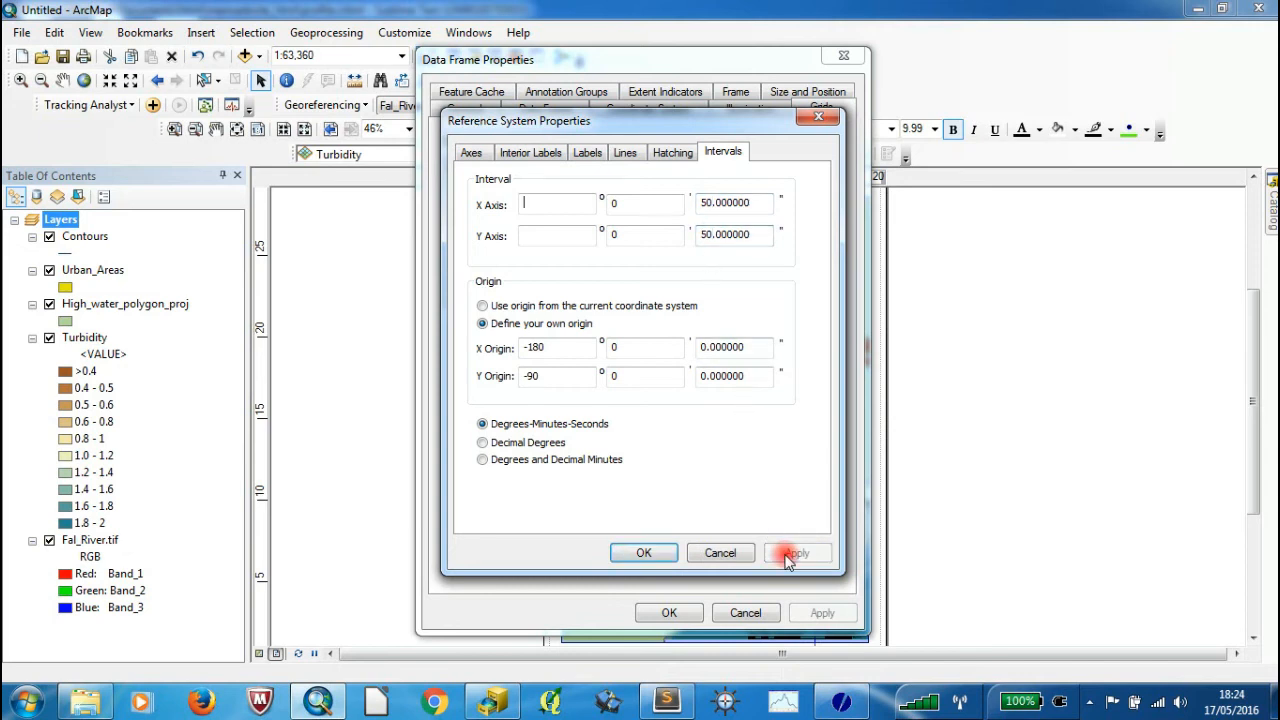
left_click(648, 553)
left_click(838, 615)
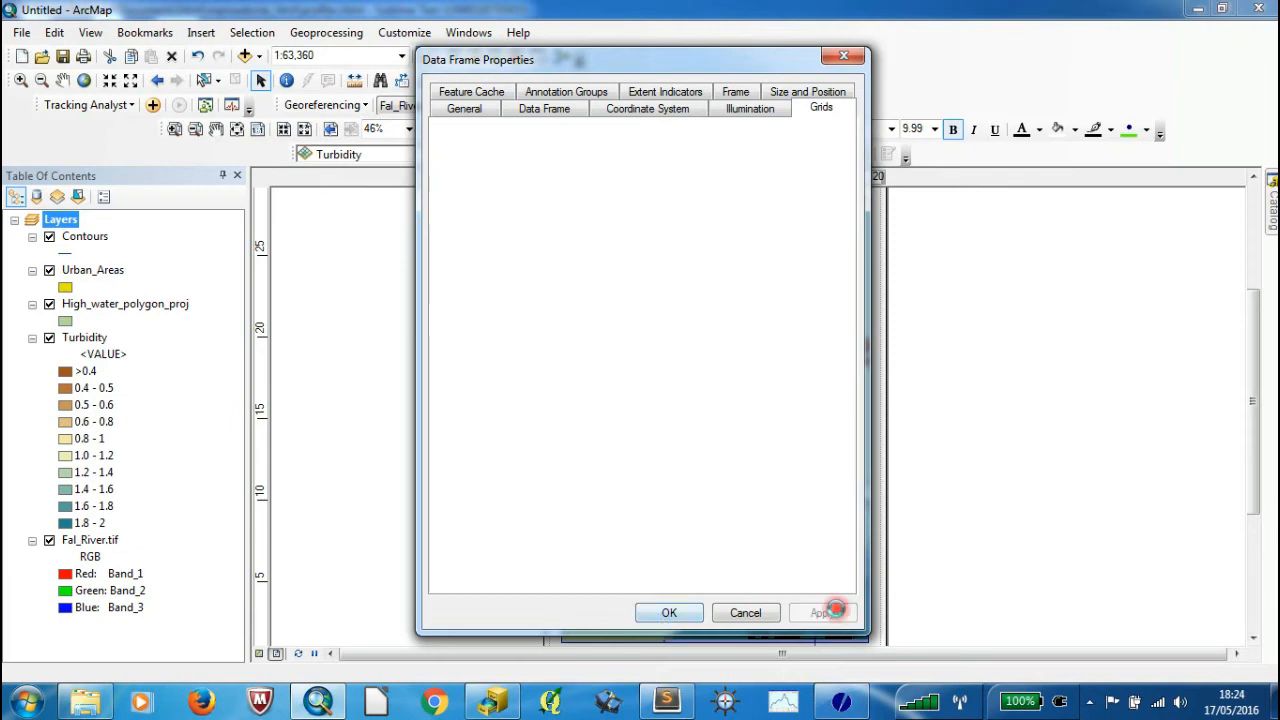
left_click(669, 613)
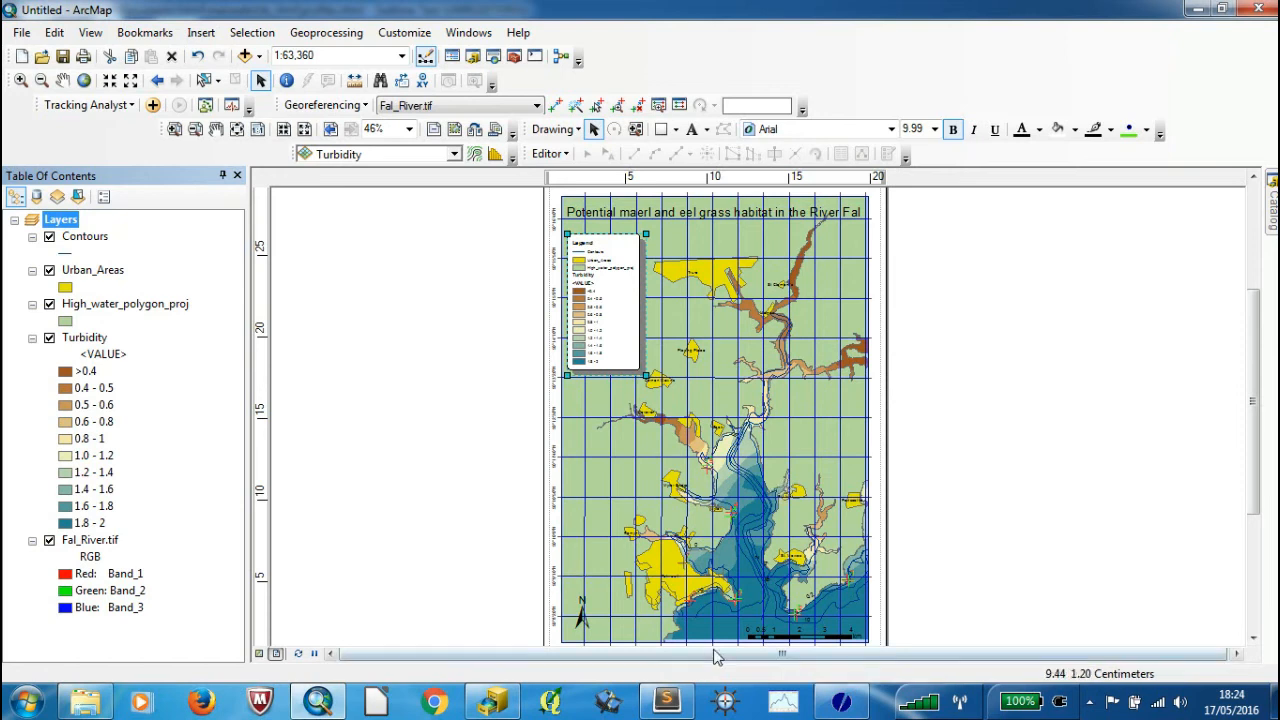
Change the graticule's X and Y axis intervals to 1 minute and 0 seconds.
right_click(63, 220)
left_click(139, 627)
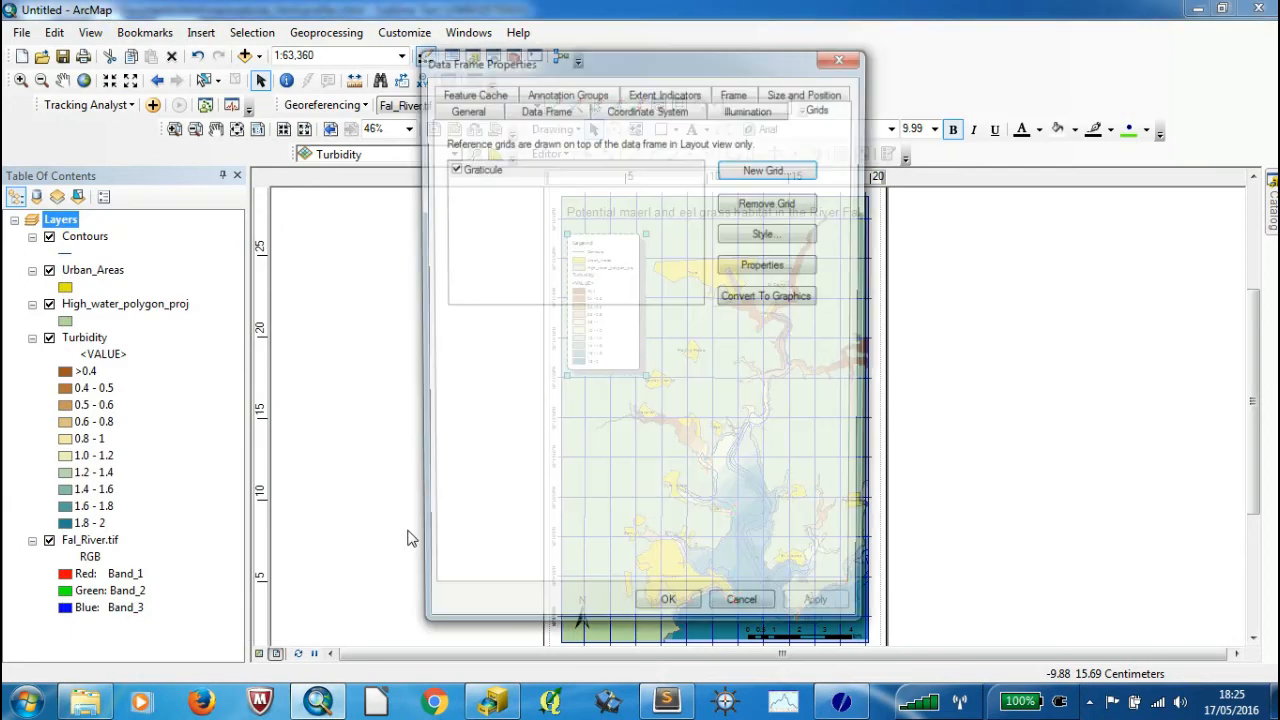
left_click(765, 265)
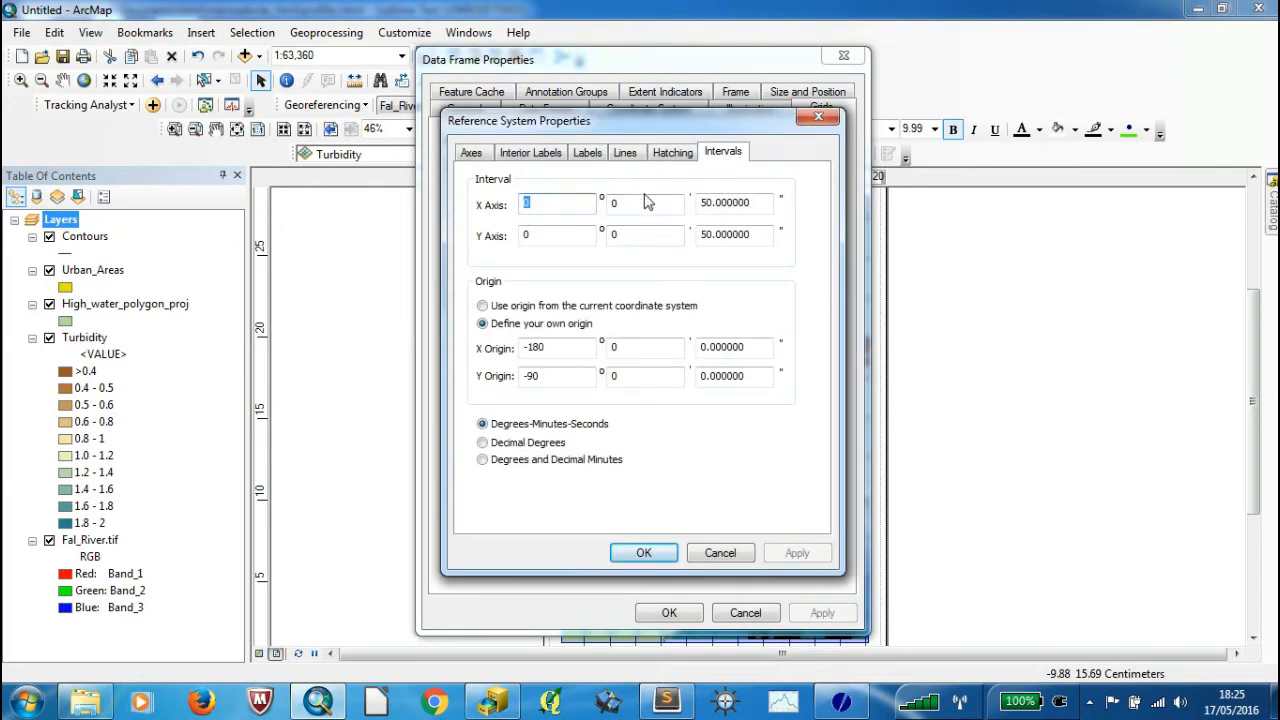
left_click(707, 204)
left_click(707, 204)
key("BackSpace")
type("0")
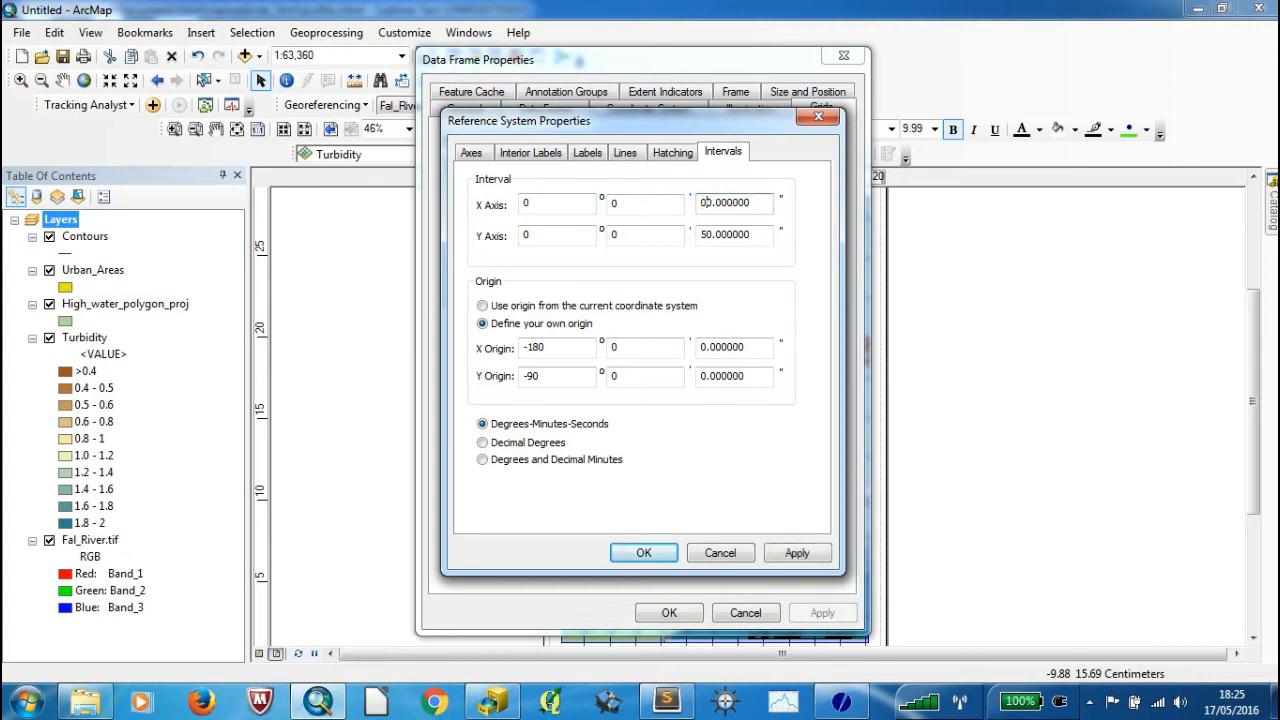
left_click(704, 234)
key("BackSpace")
double_click(630, 235)
key("BackSpace")
double_click(619, 202)
key("BackSpace")
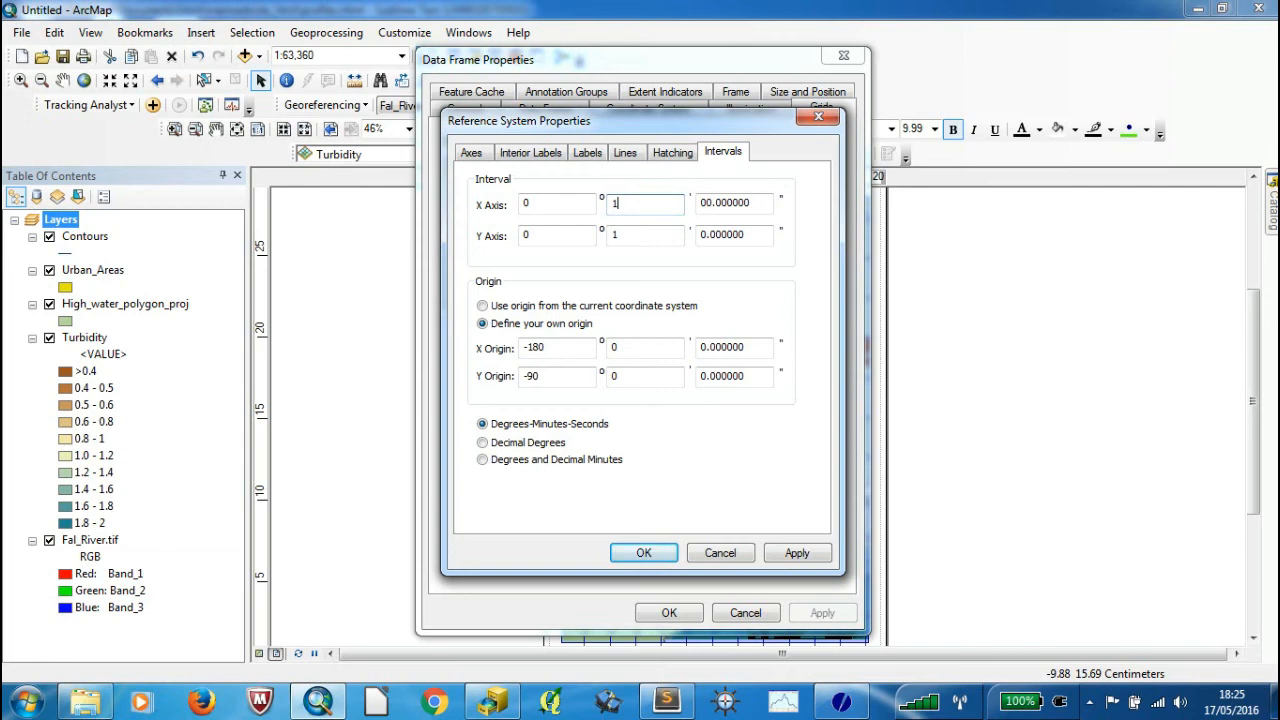
Recolour the graticule lines dark grey and apply the grid settings to the data frame.
left_click(670, 153)
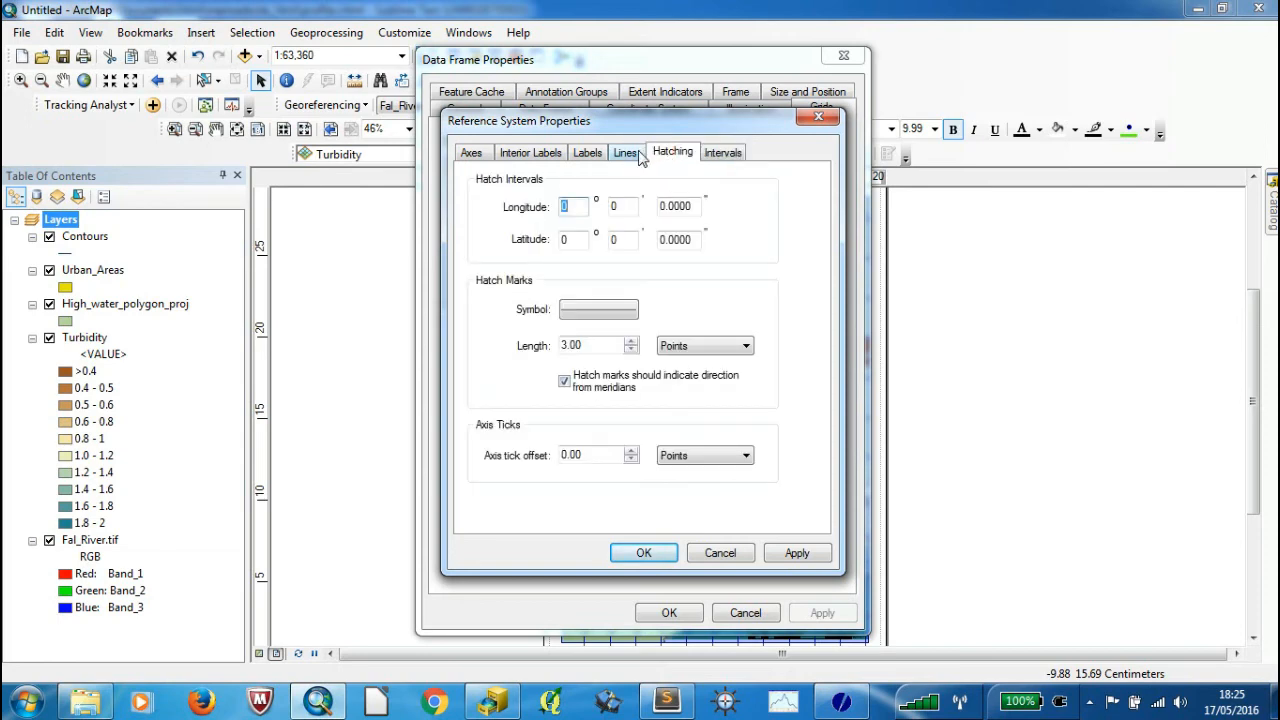
left_click(625, 153)
left_click(564, 270)
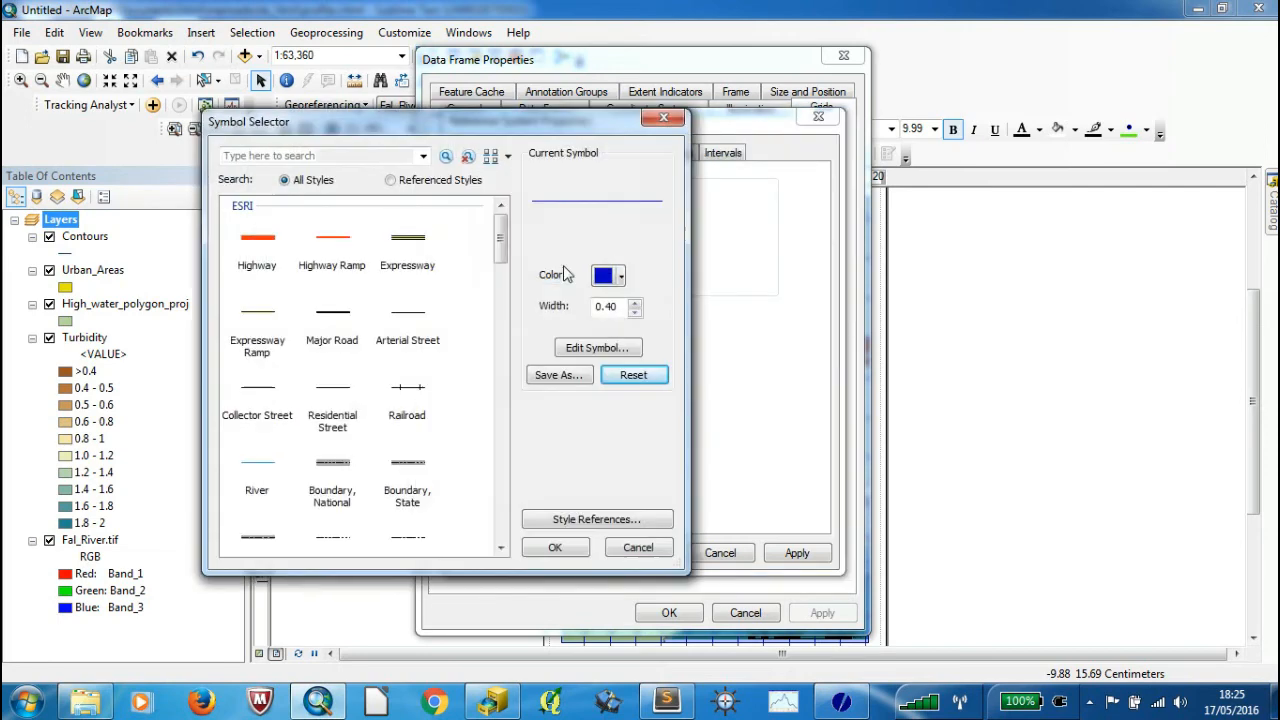
left_click(606, 276)
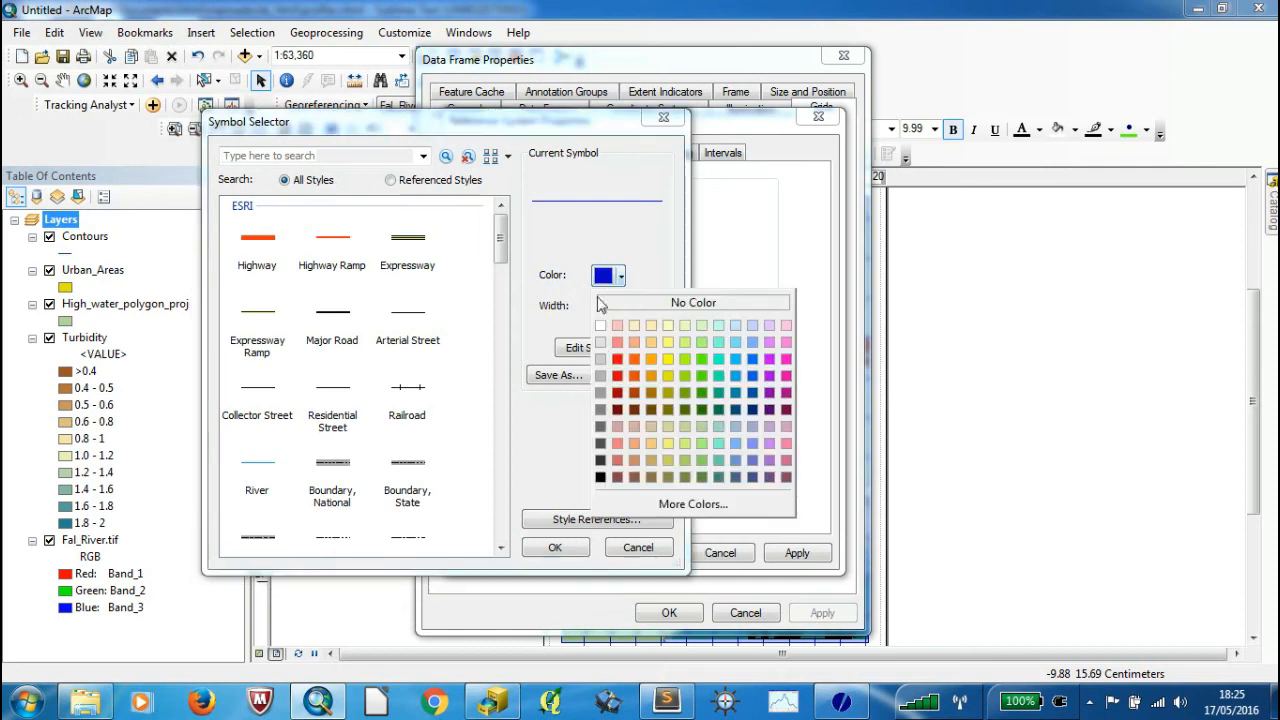
left_click(598, 443)
left_click(532, 553)
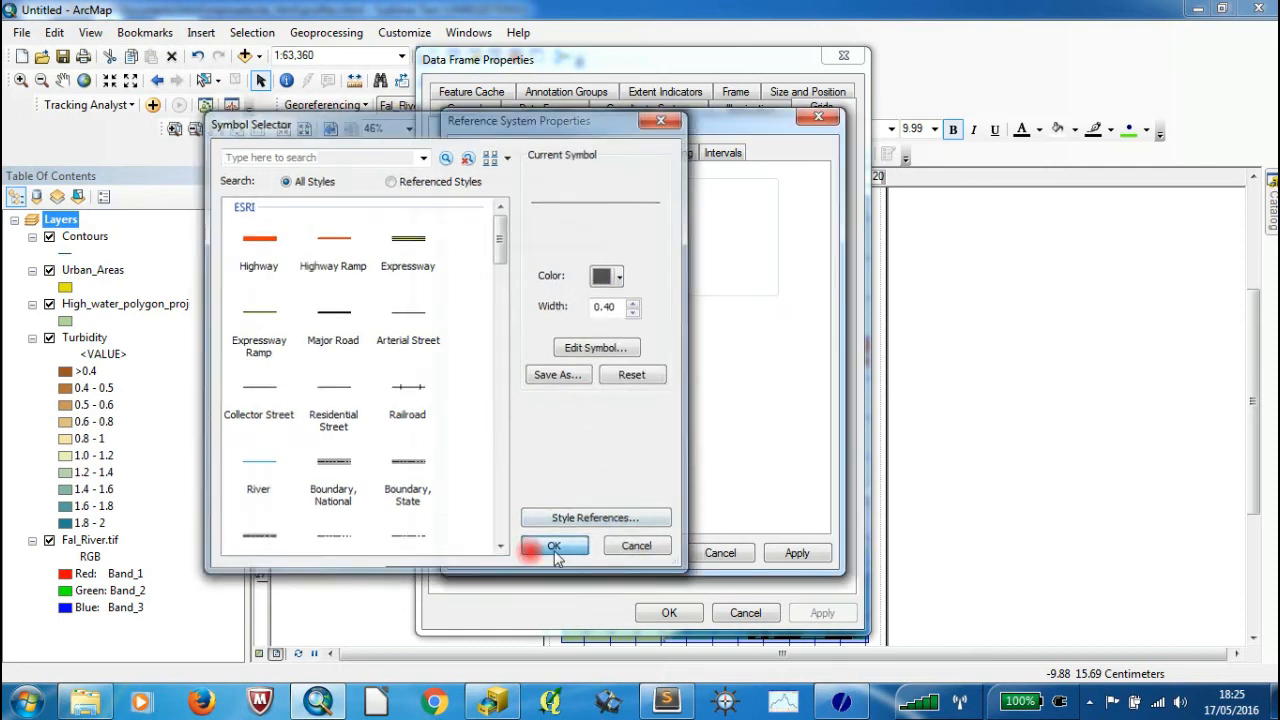
left_click(655, 553)
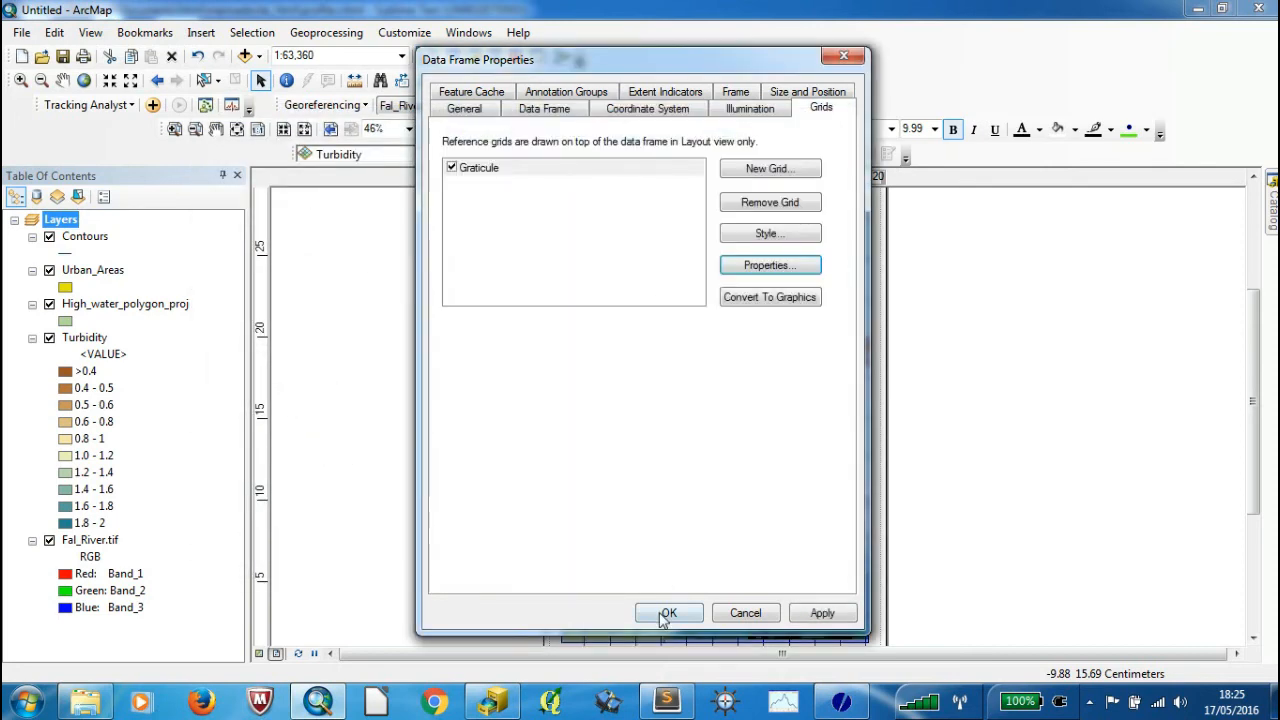
left_click(820, 610)
left_click(667, 610)
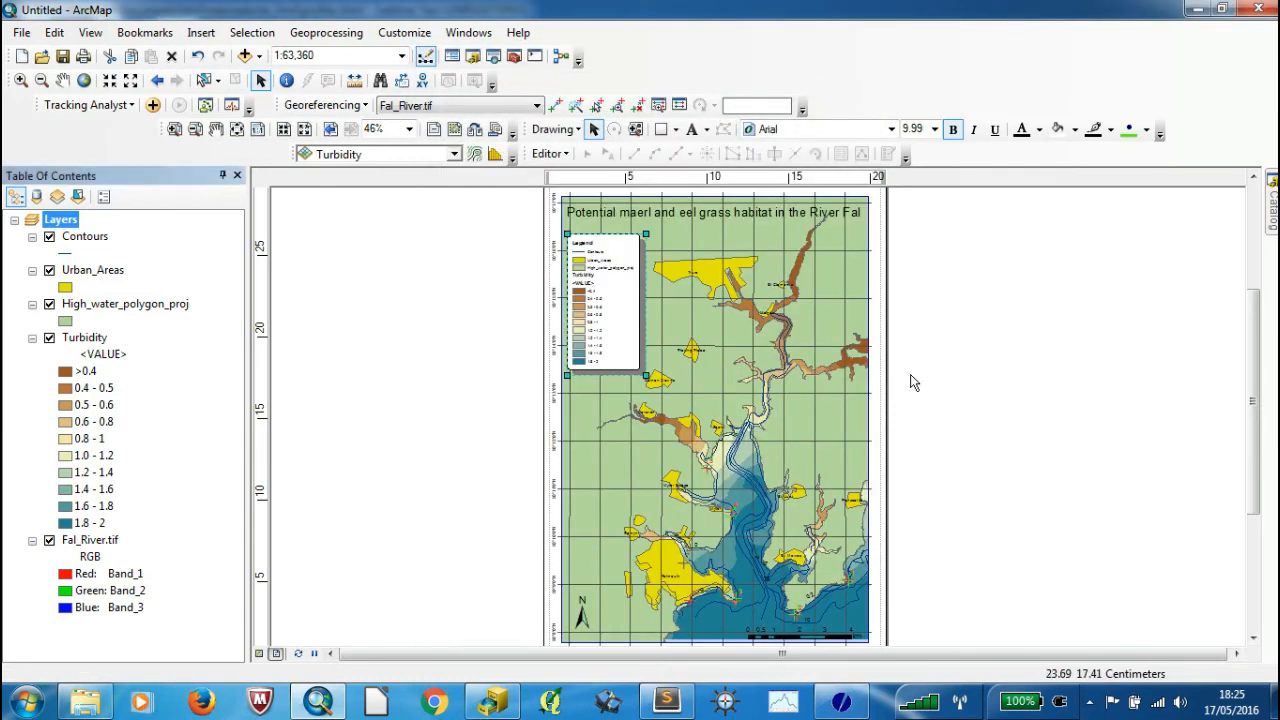
Select the map title and open its text symbol settings from its properties.
left_click(713, 215)
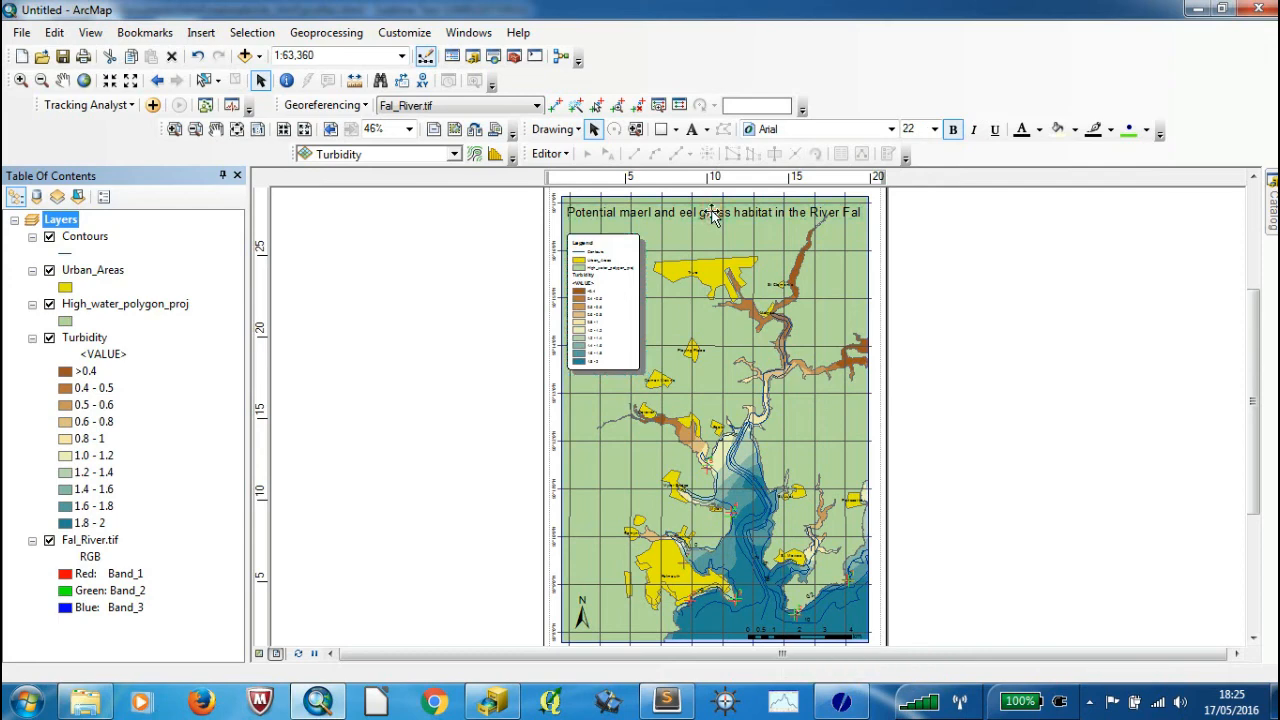
left_click(713, 215)
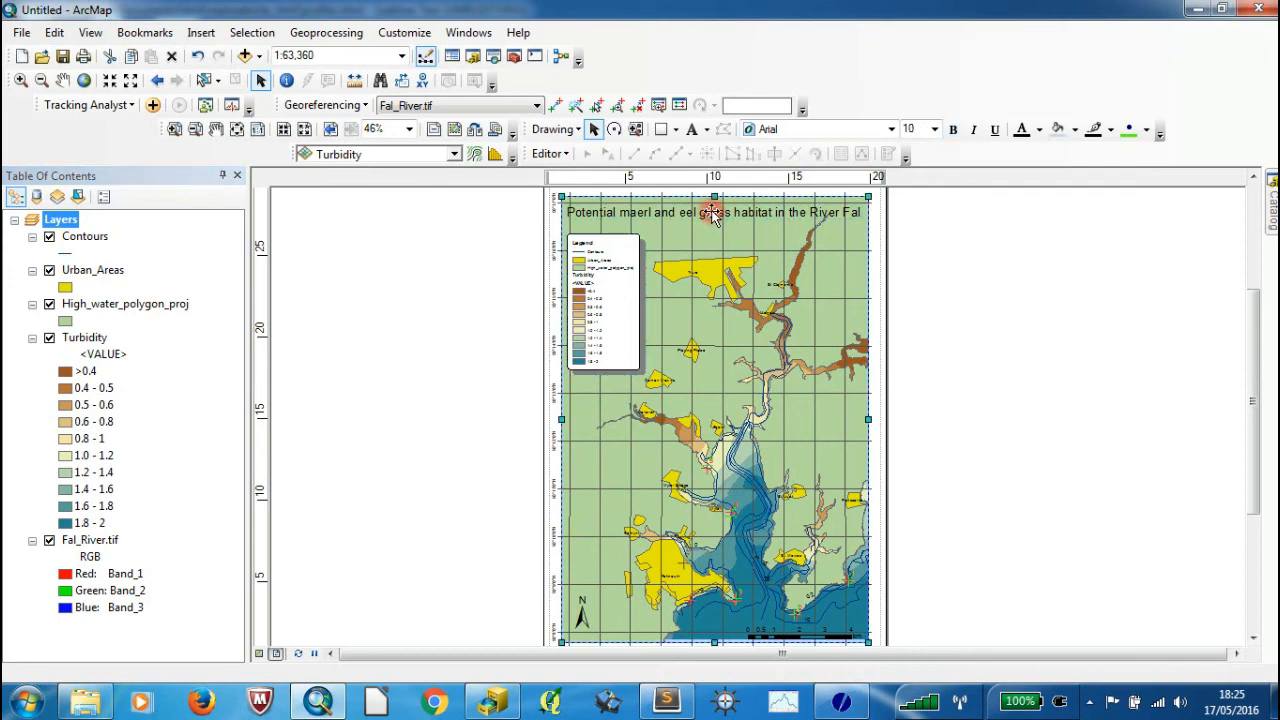
left_click(711, 215)
right_click(709, 216)
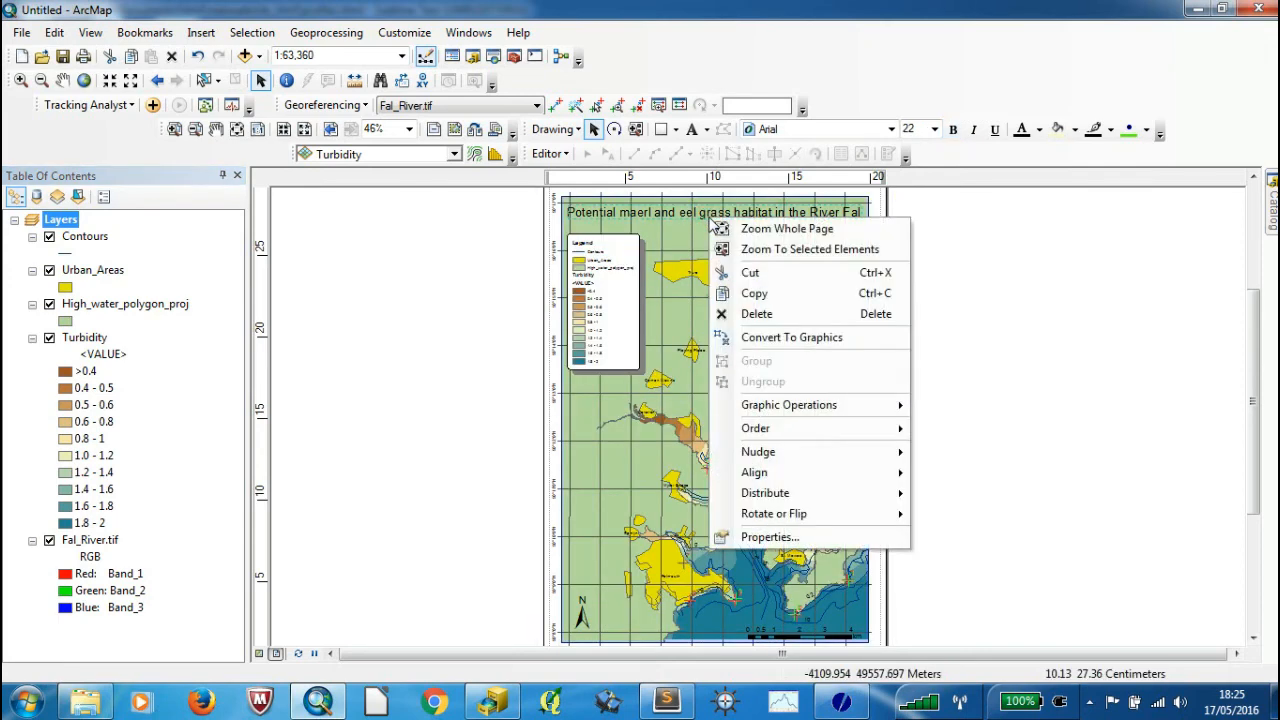
left_click(768, 537)
left_click(553, 198)
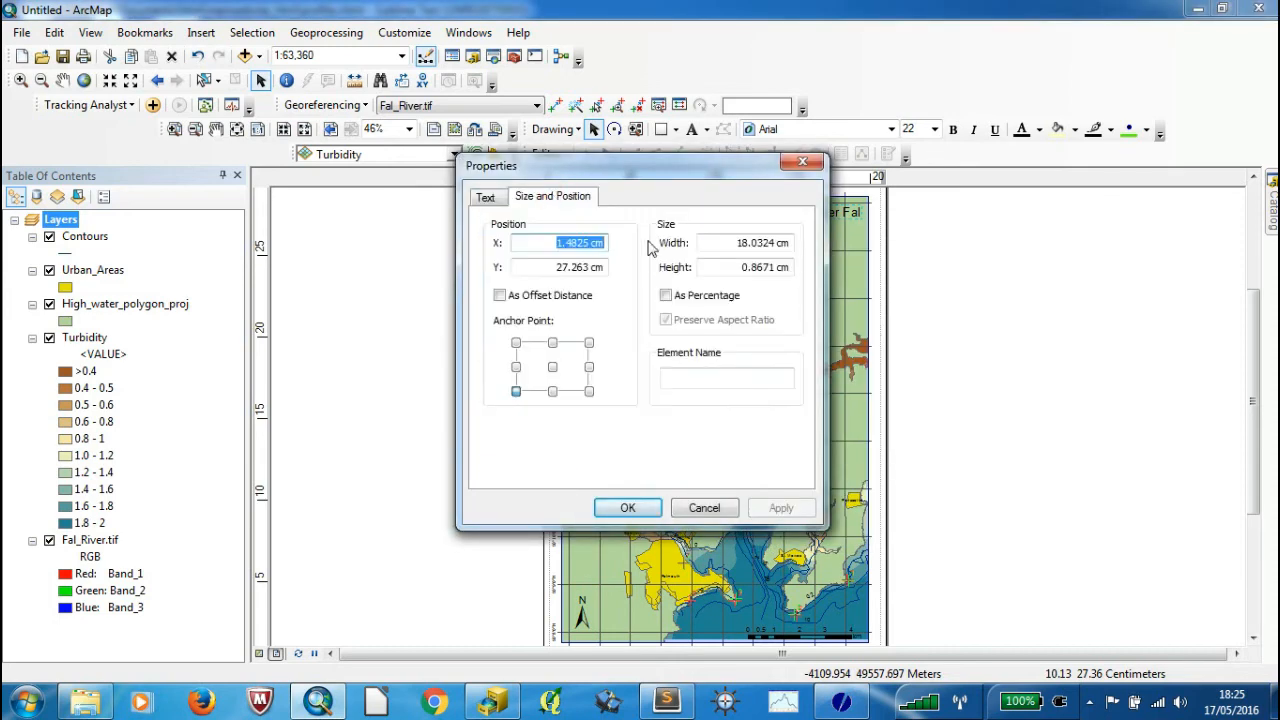
left_click(485, 198)
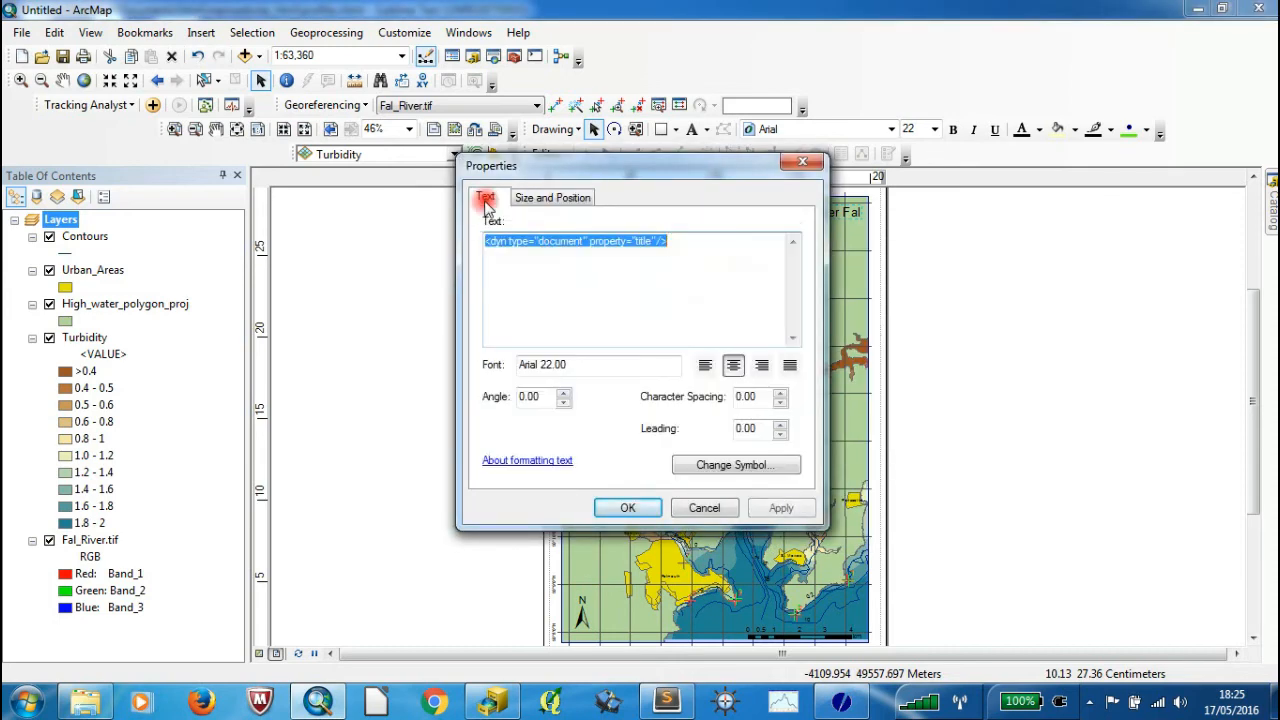
left_click(714, 466)
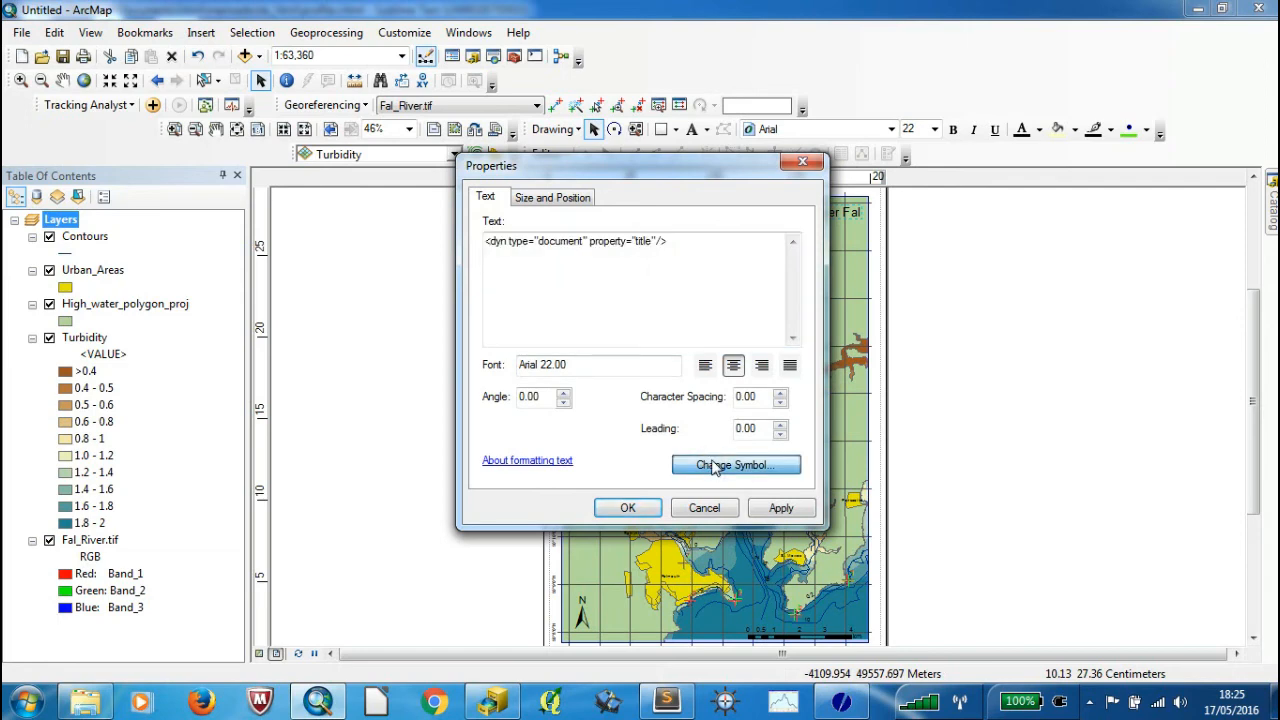
left_click(591, 432)
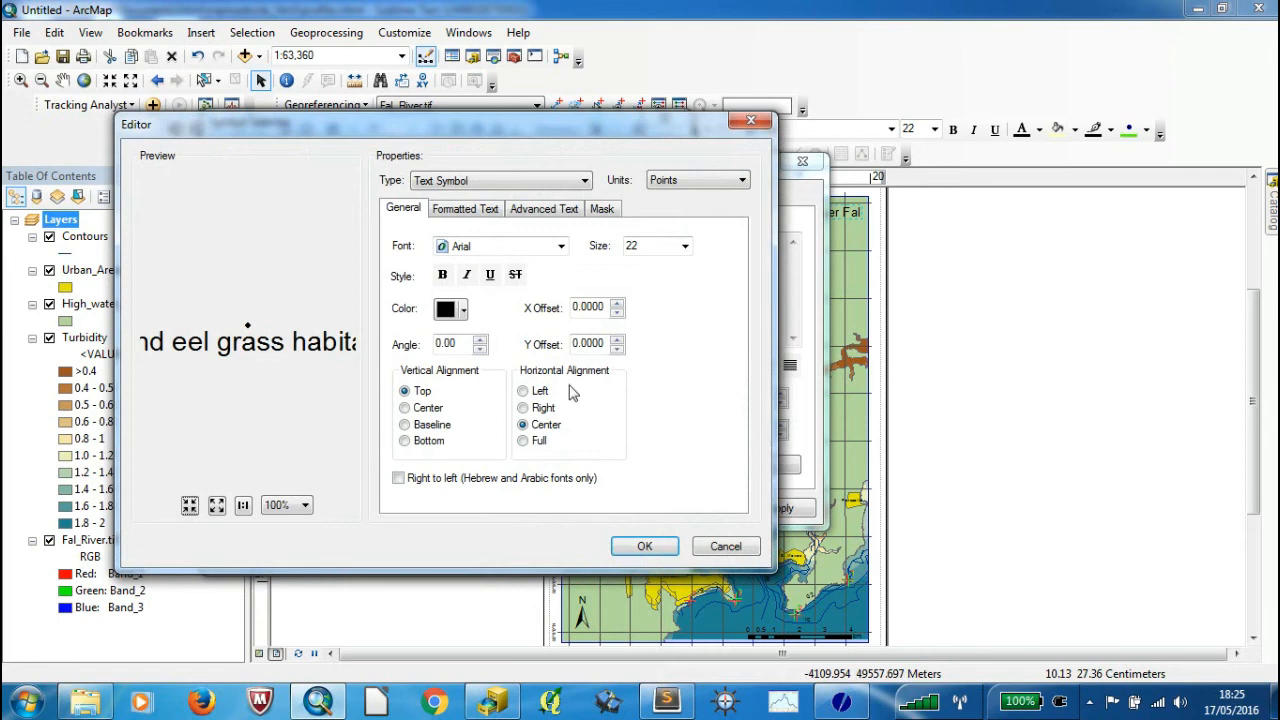
left_click(750, 121)
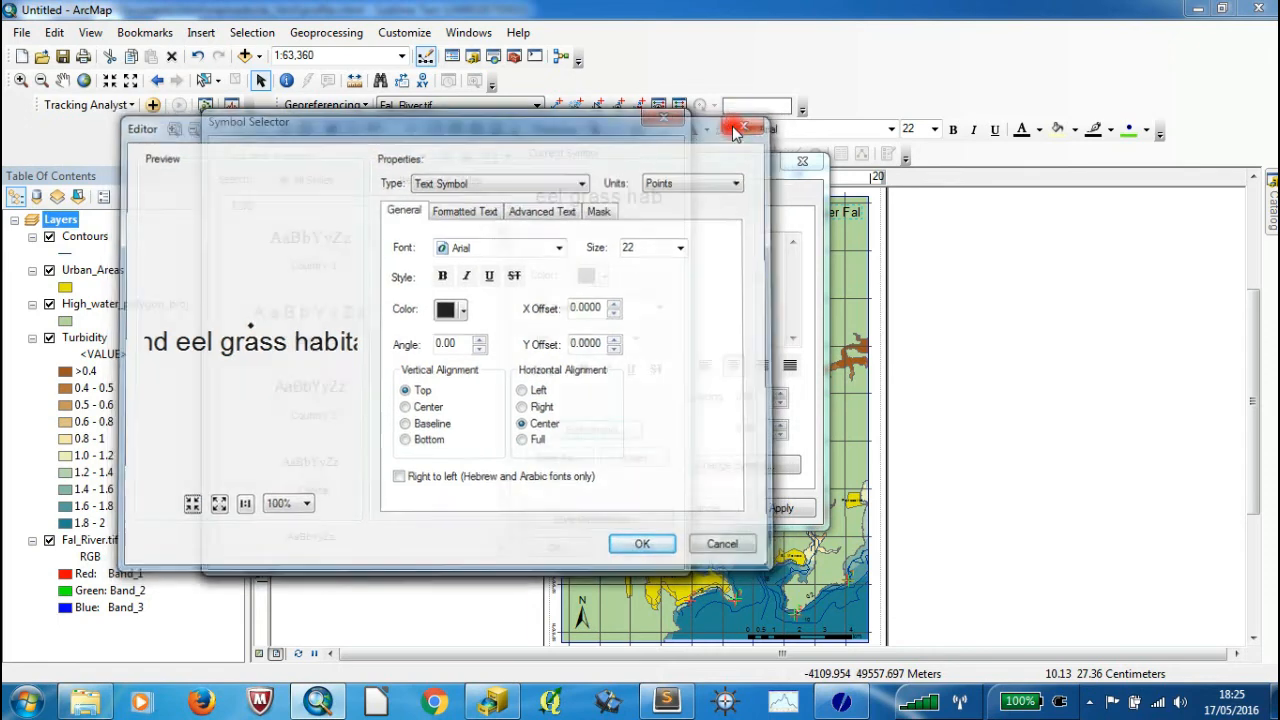
left_click(567, 518)
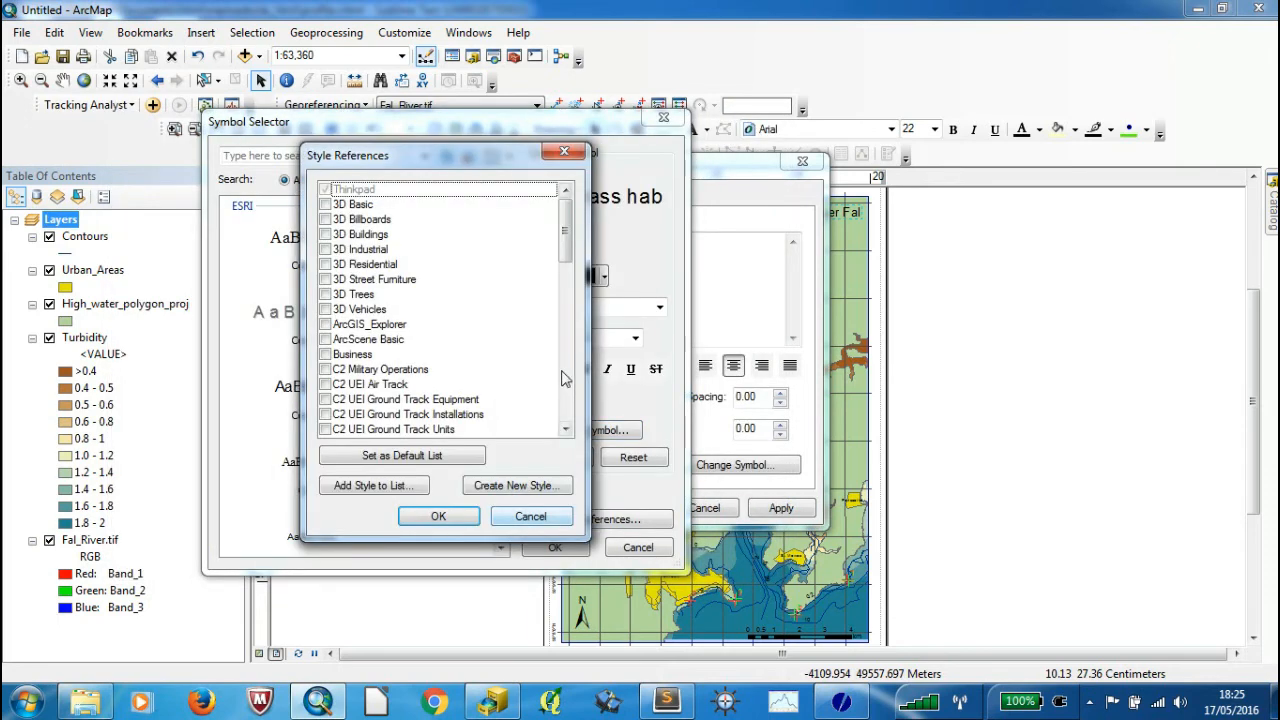
left_click(572, 150)
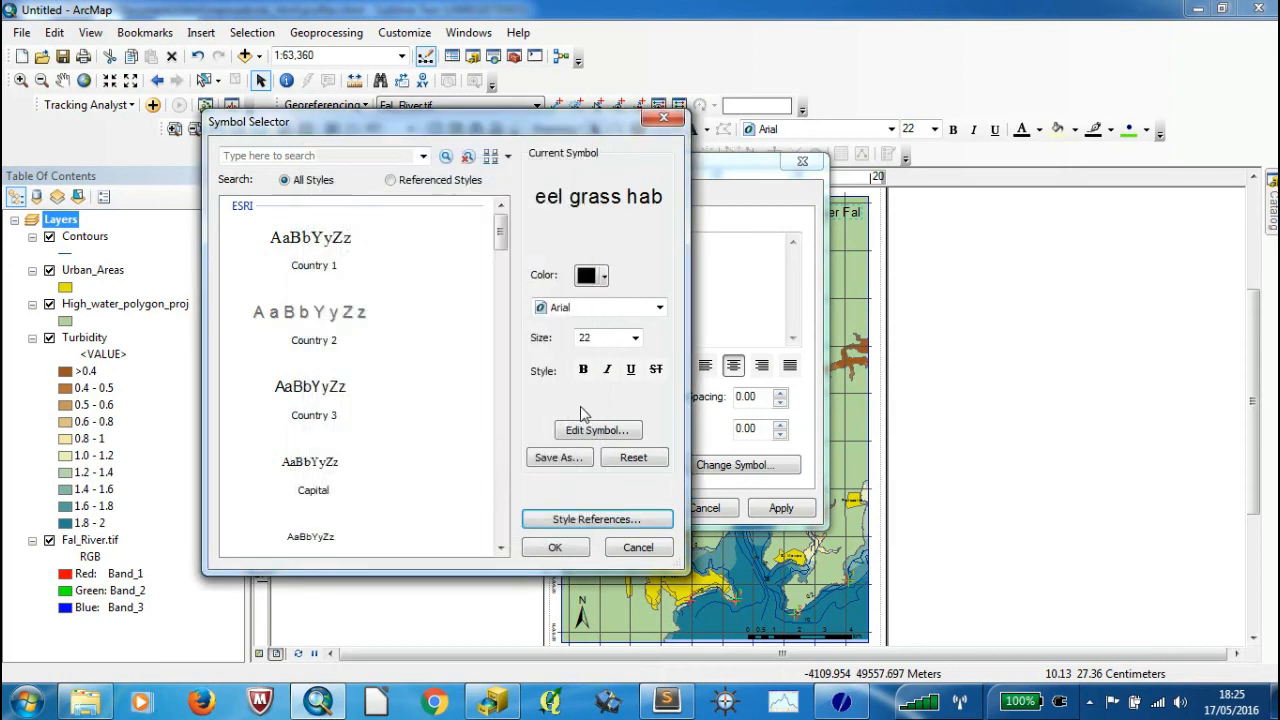
Enable a text background for the title's symbol and choose the rounded balloon callout shape.
left_click(597, 430)
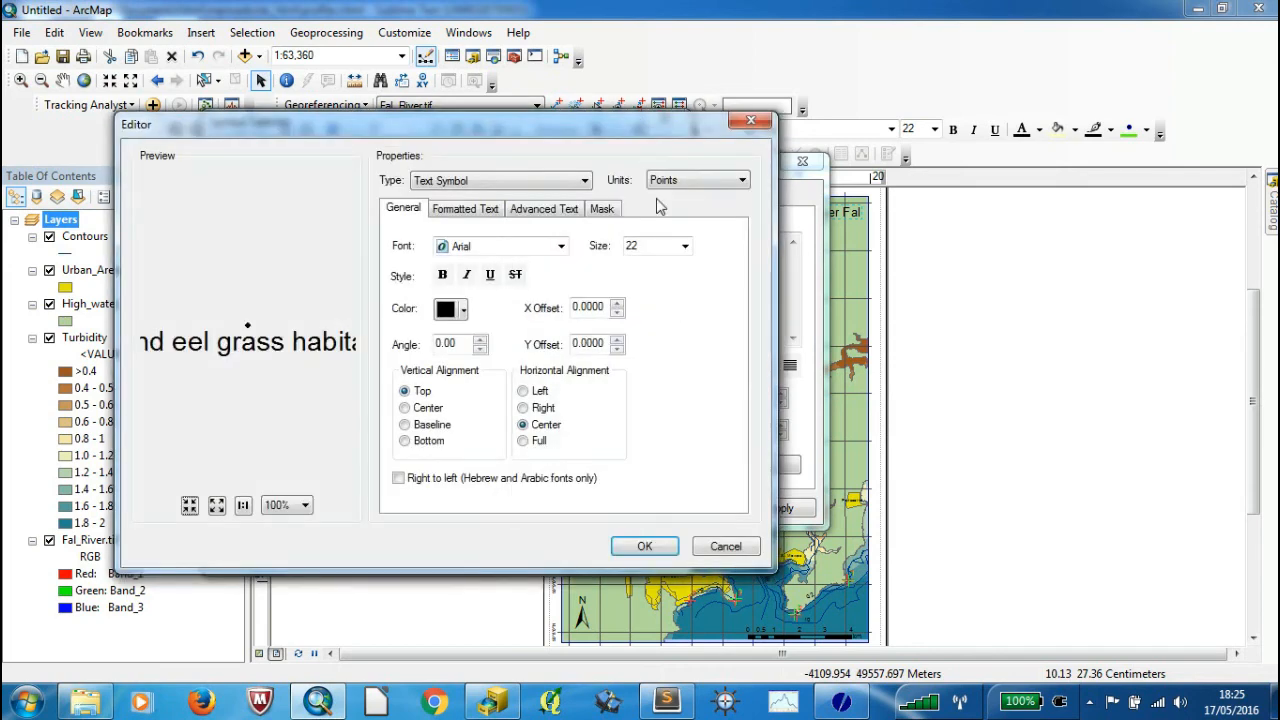
left_click(488, 210)
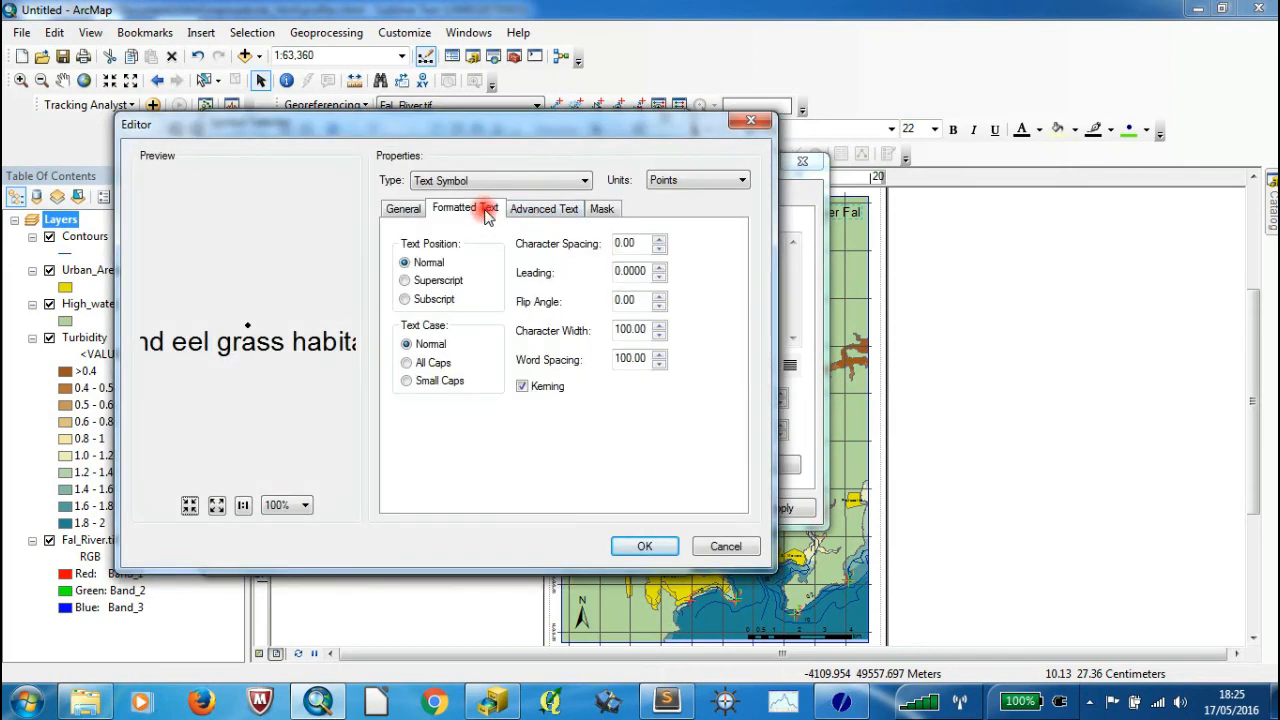
left_click(530, 210)
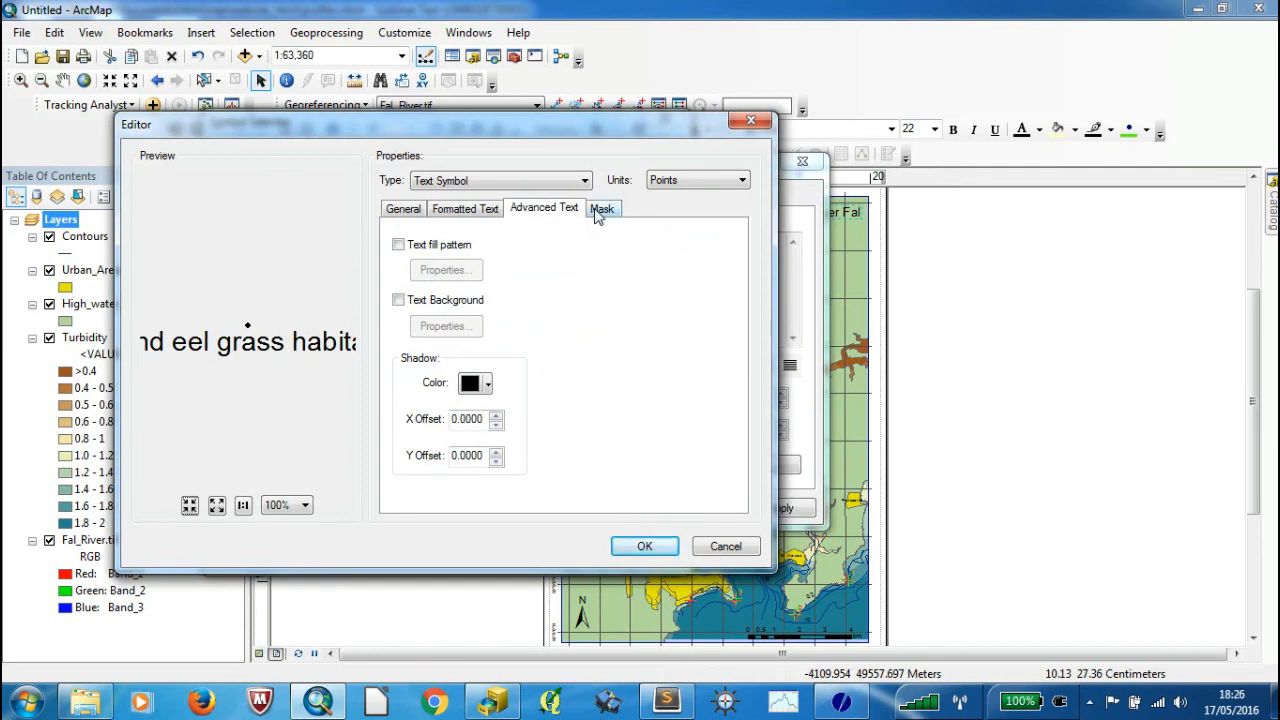
left_click(399, 300)
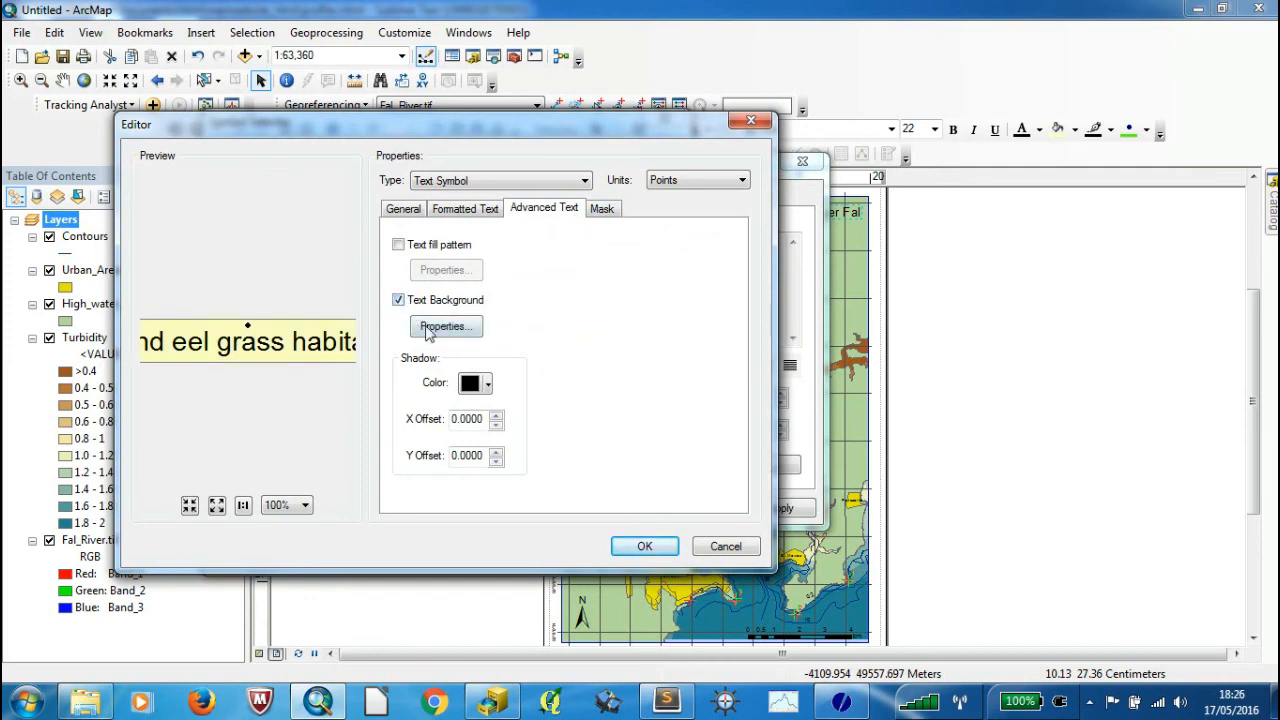
left_click(435, 328)
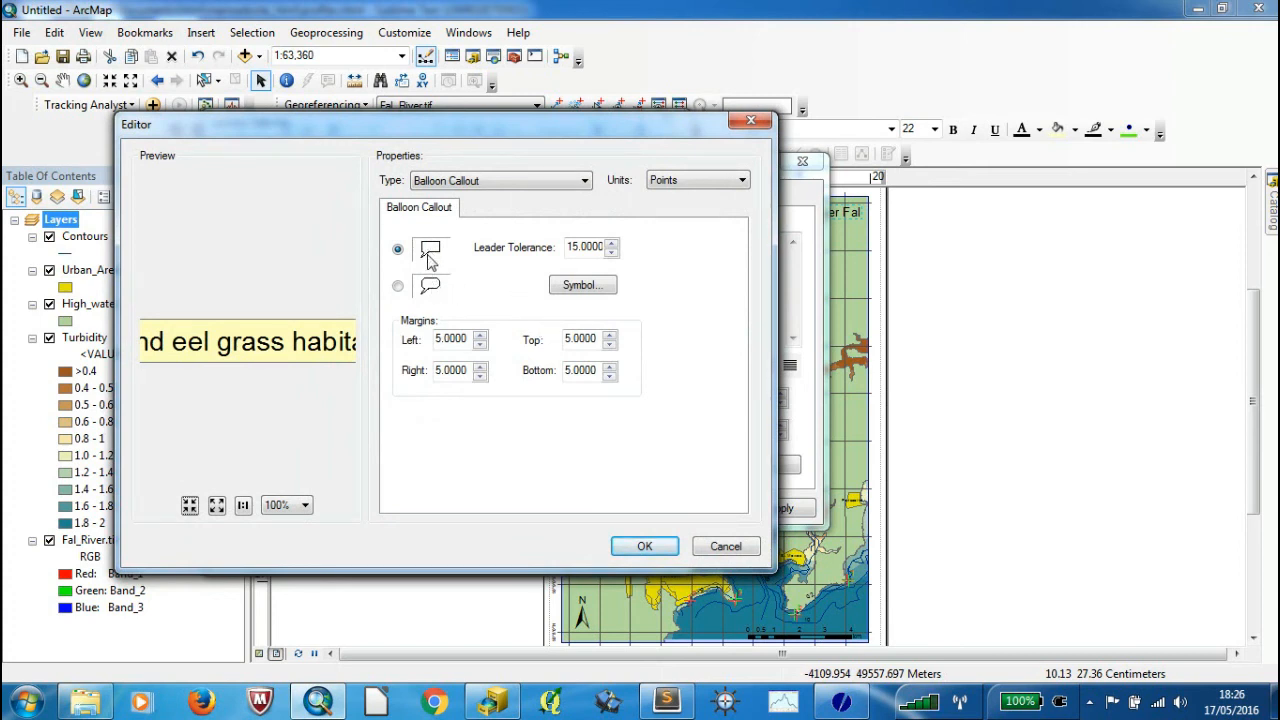
left_click(400, 287)
Make the title background's fill and outline white and apply the symbol to the title.
left_click(581, 288)
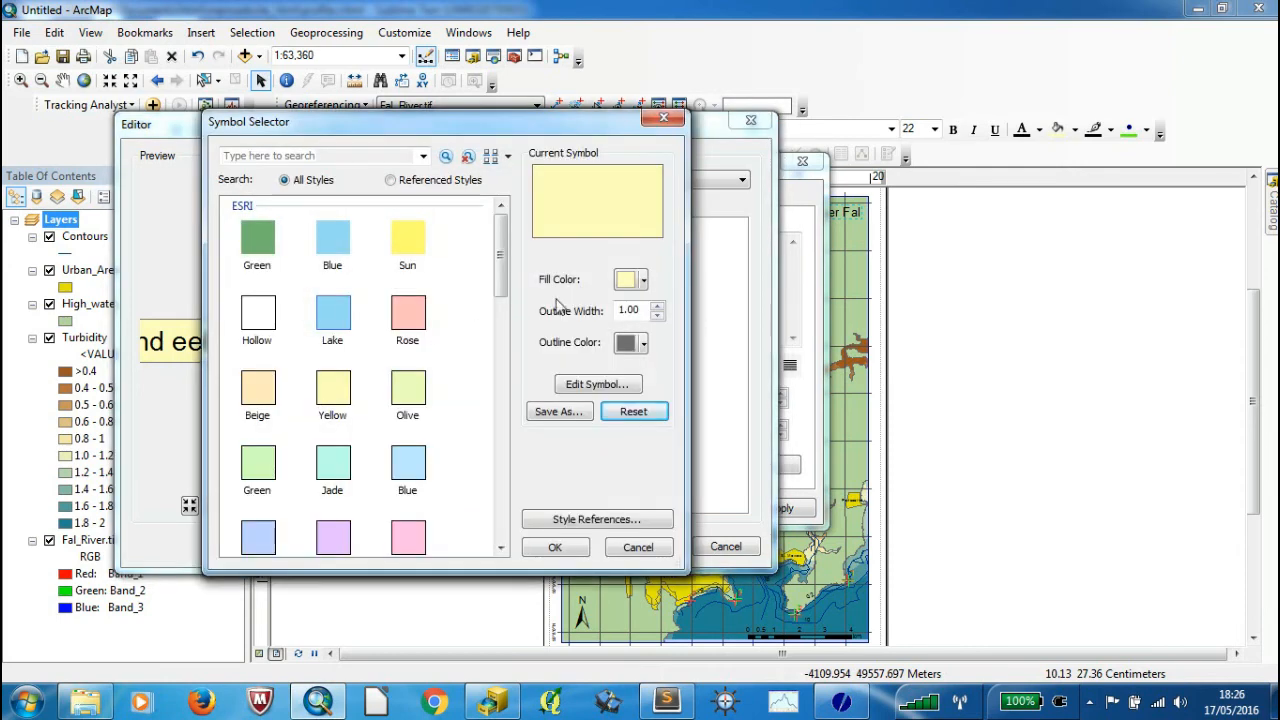
left_click(642, 280)
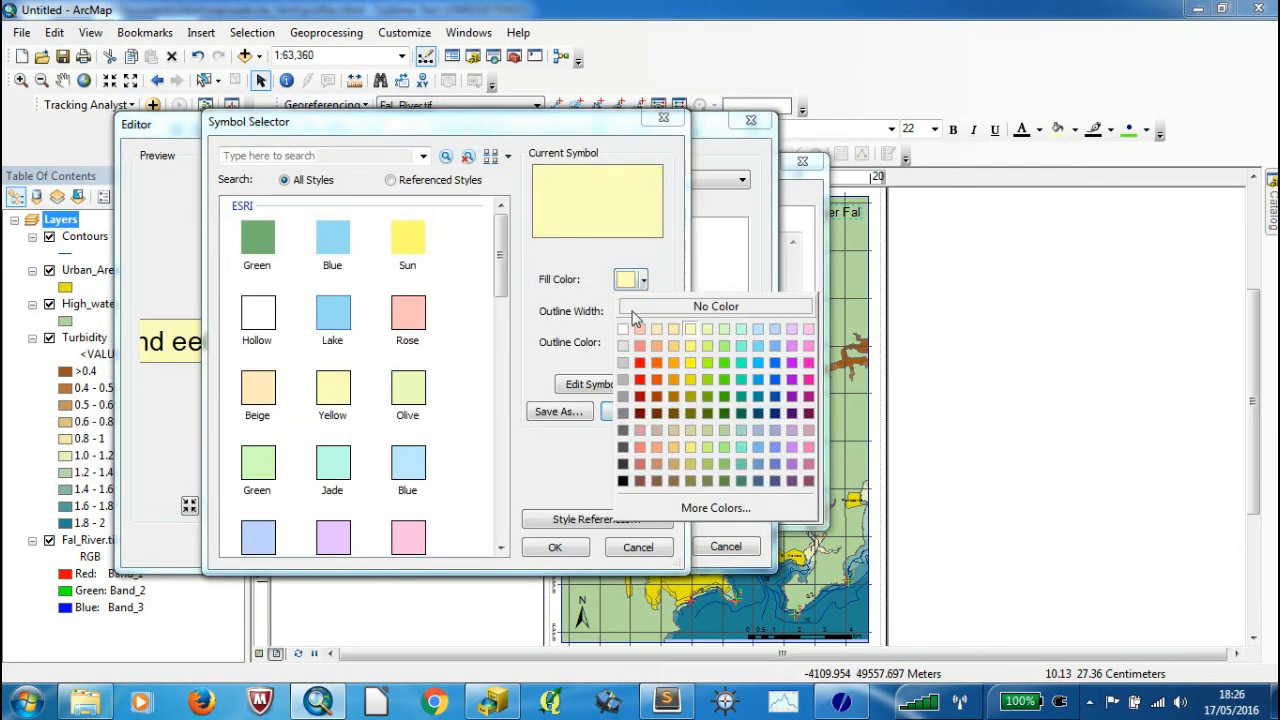
left_click(625, 330)
left_click(638, 343)
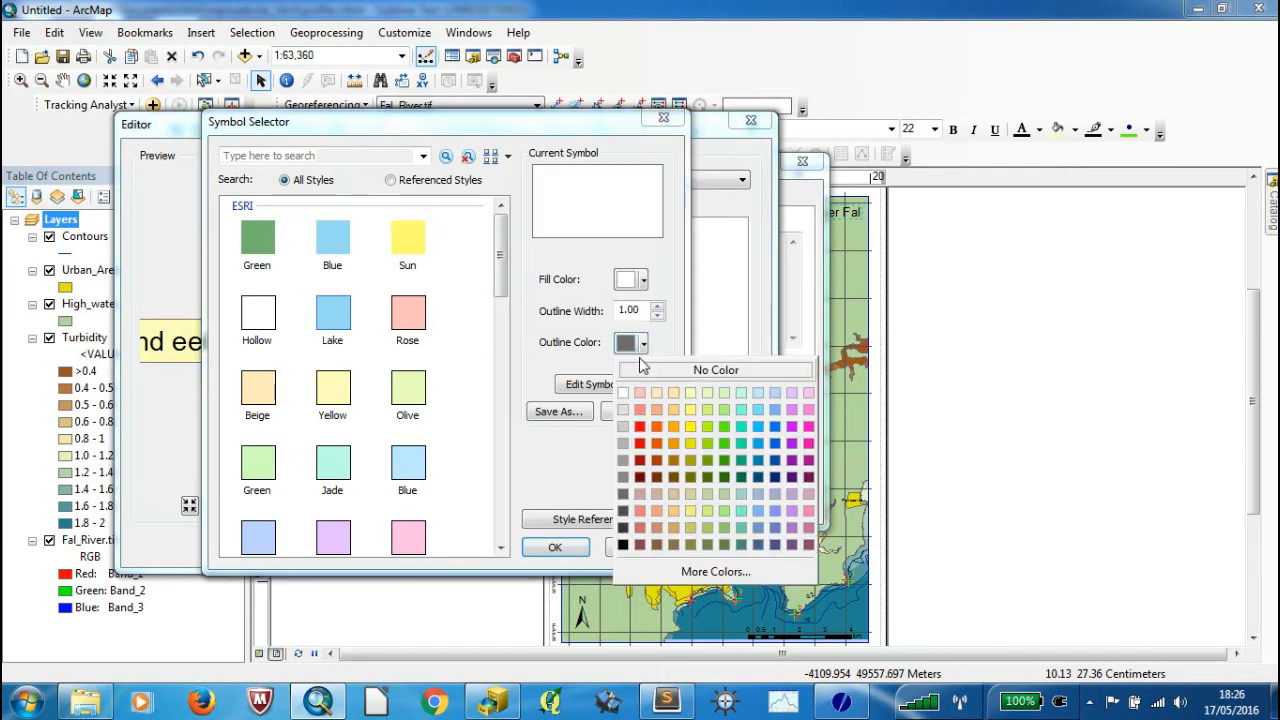
left_click(623, 392)
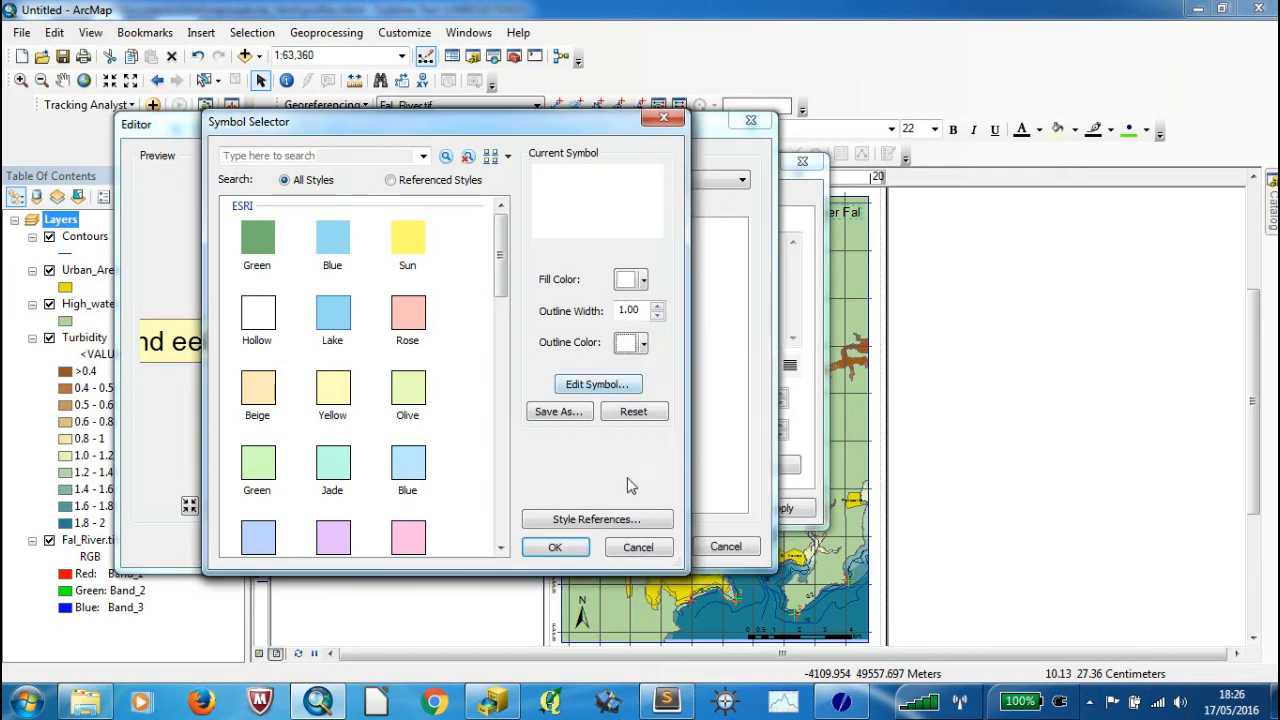
left_click(556, 548)
left_click(648, 545)
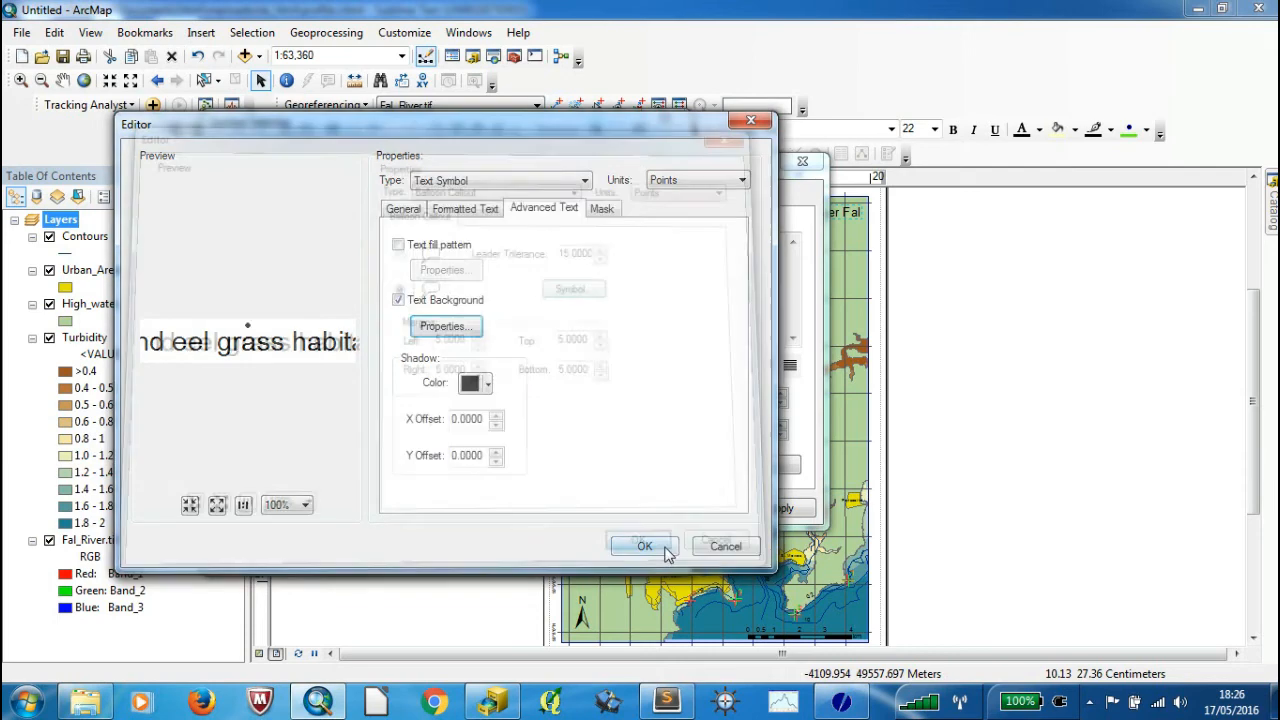
left_click(650, 545)
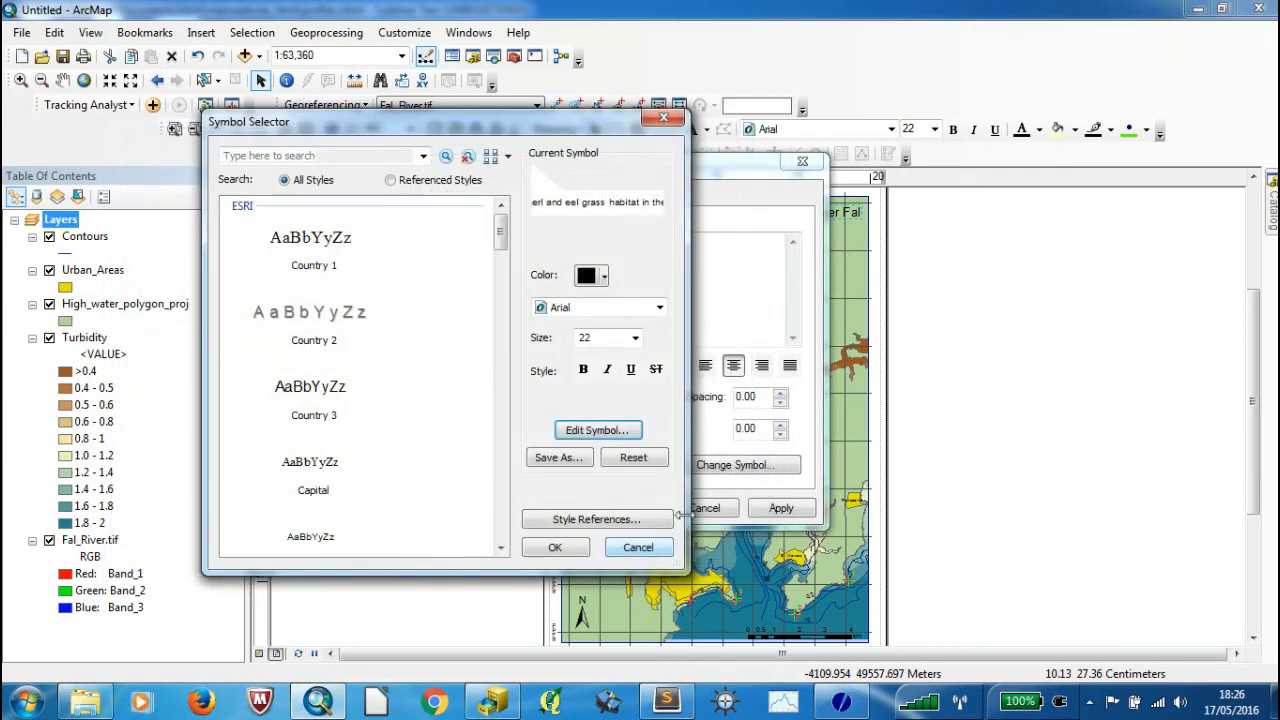
left_click(580, 549)
left_click(768, 507)
left_click(640, 508)
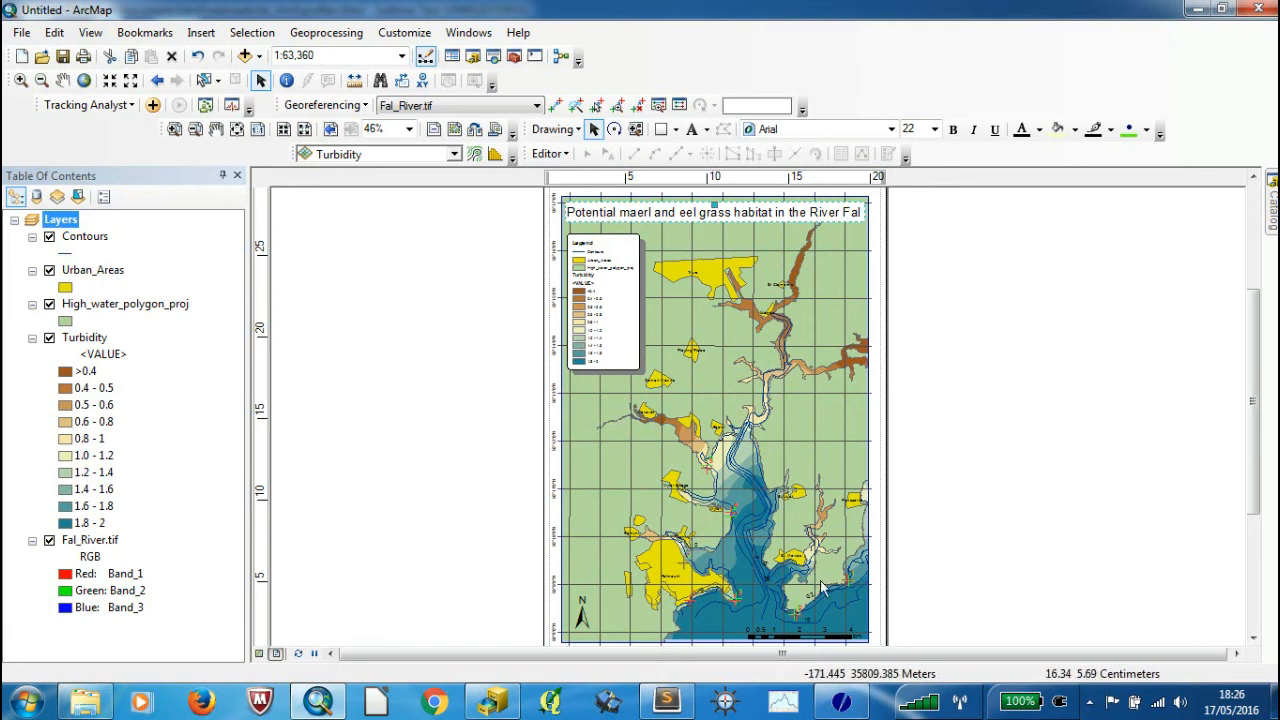
left_click(1091, 703)
left_click(1010, 459)
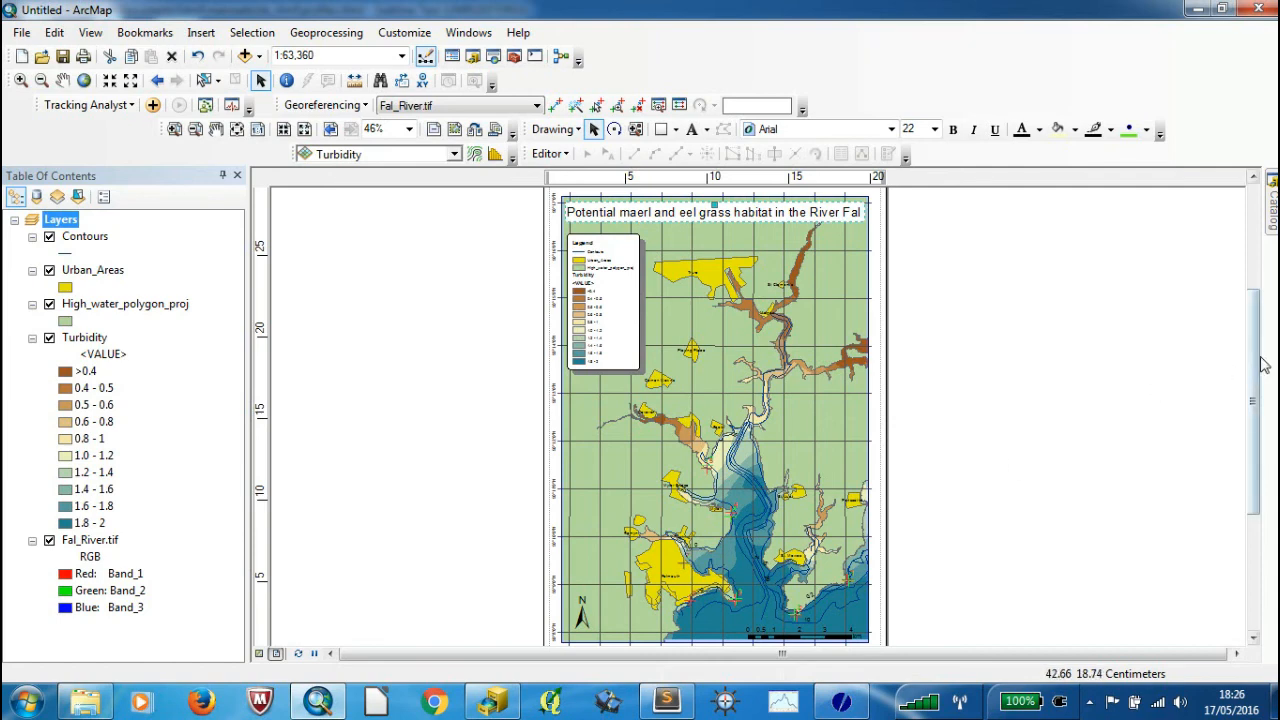
Select the data frame and shrink it slightly inward from its lower-right corner.
scroll(1249, 351, "down", 3)
scroll(1267, 387, "up", 2)
scroll(1267, 390, "down", 5)
left_click(726, 391)
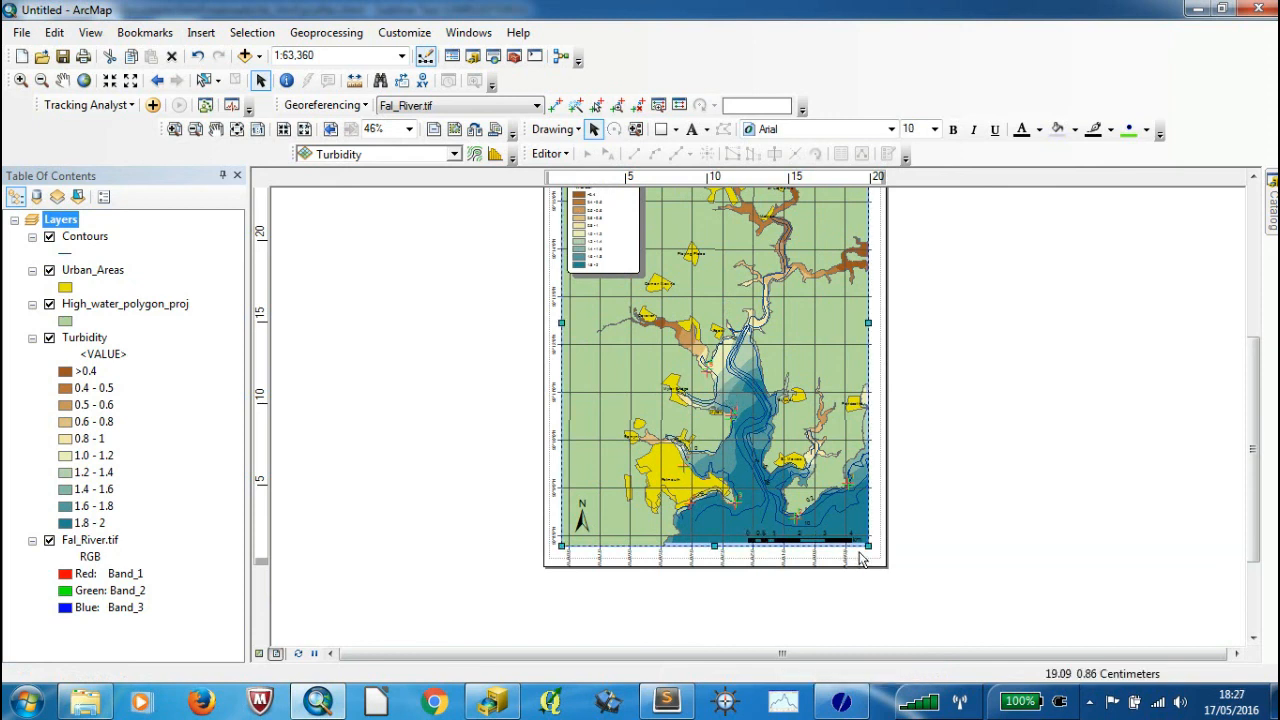
left_click(867, 545)
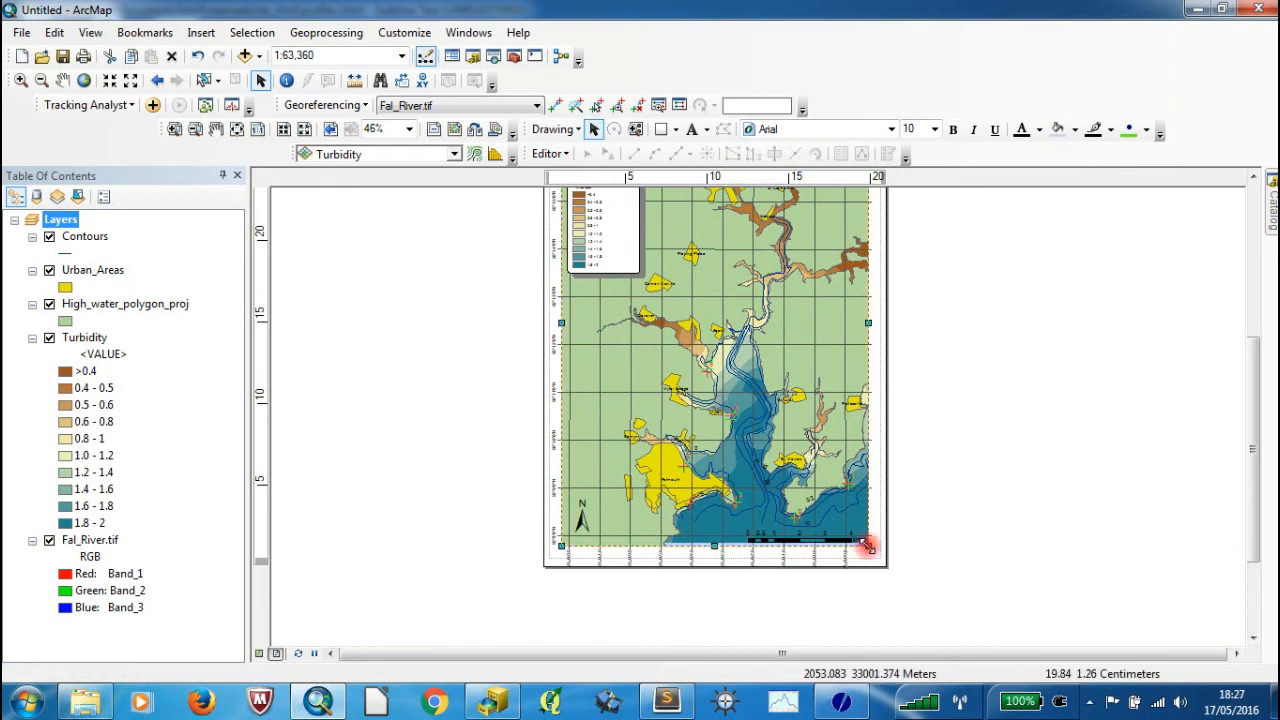
left_click_drag(855, 527, 855, 524)
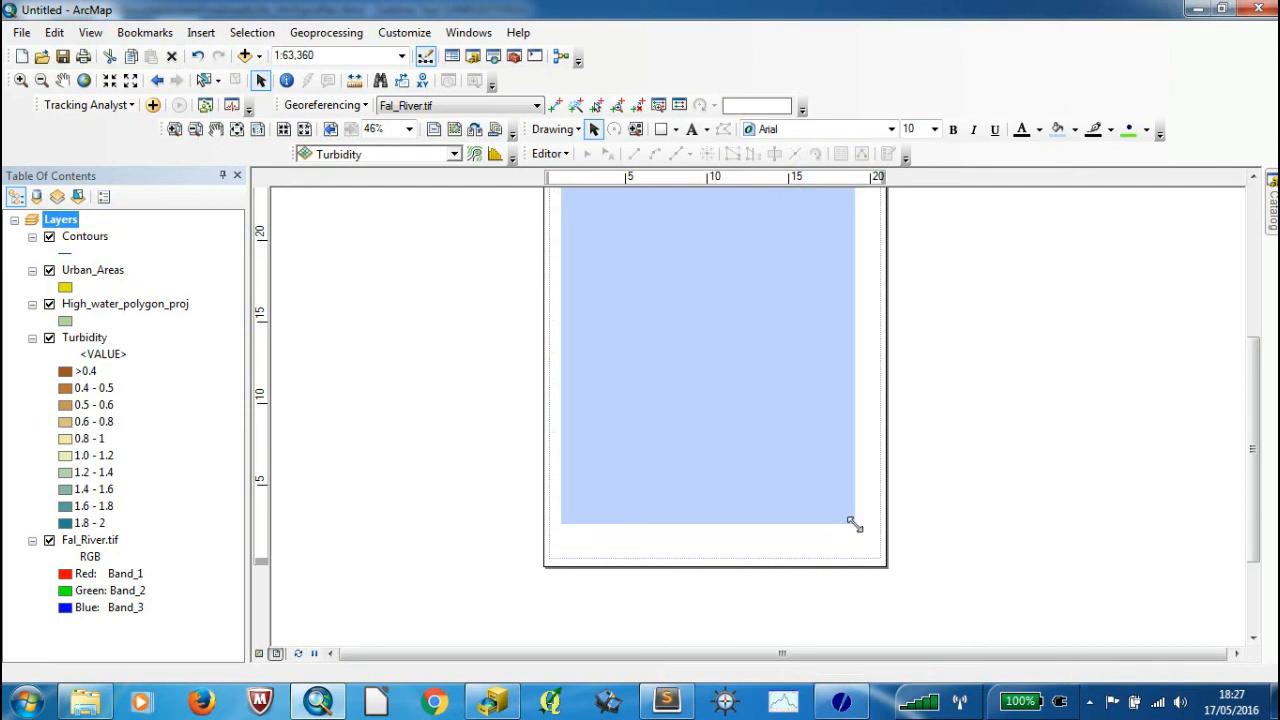
Widen the data frame slightly at its right edge to span the full title.
left_click_drag(1256, 432, 1252, 377)
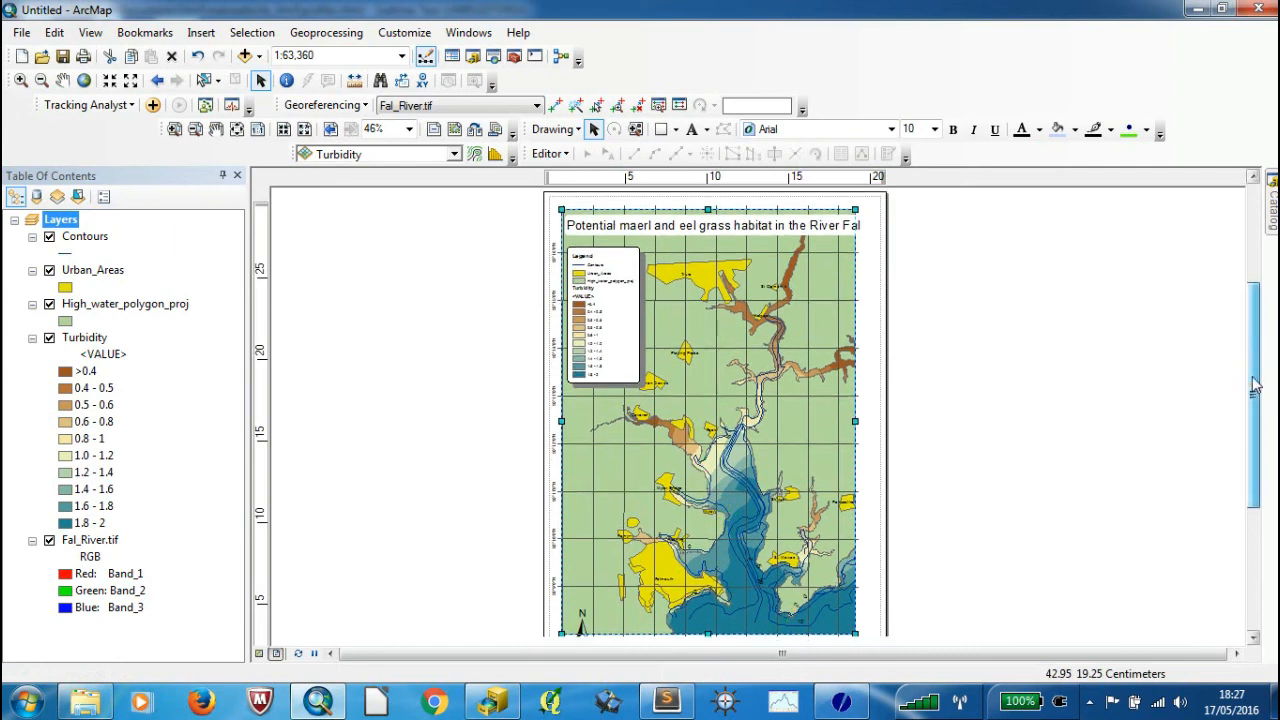
left_click_drag(855, 421, 867, 421)
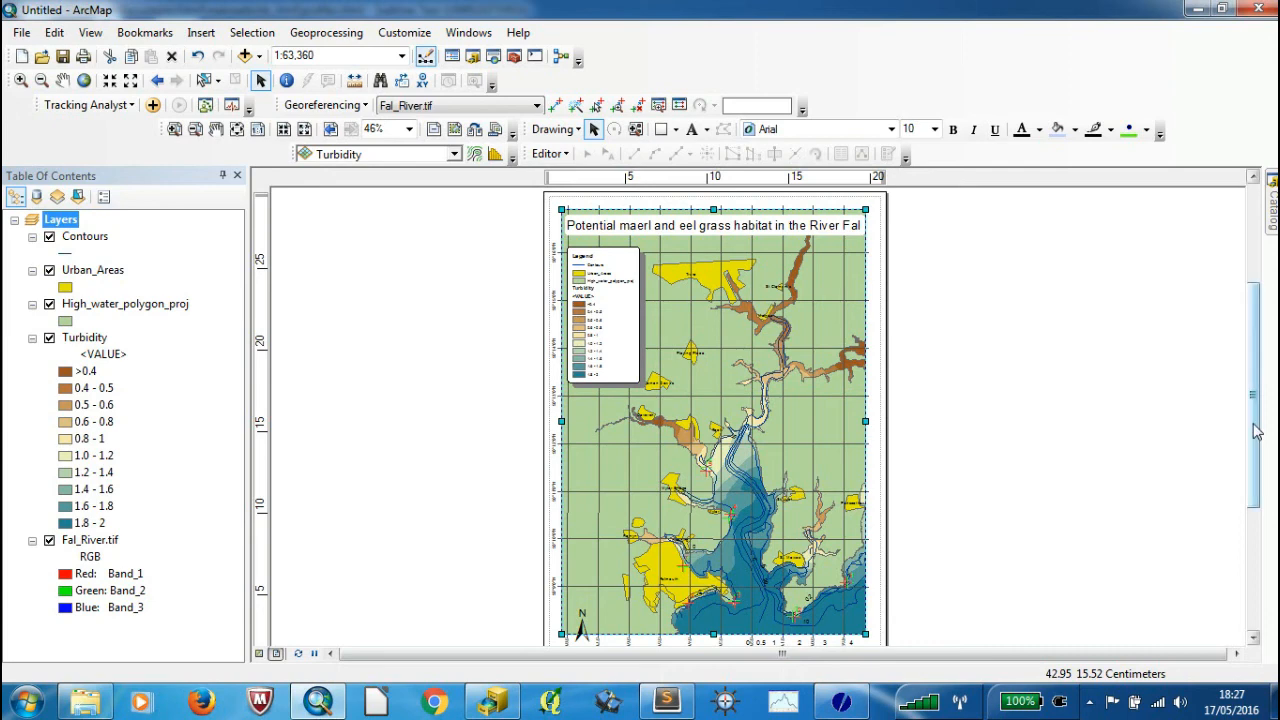
left_click_drag(1257, 430, 1257, 468)
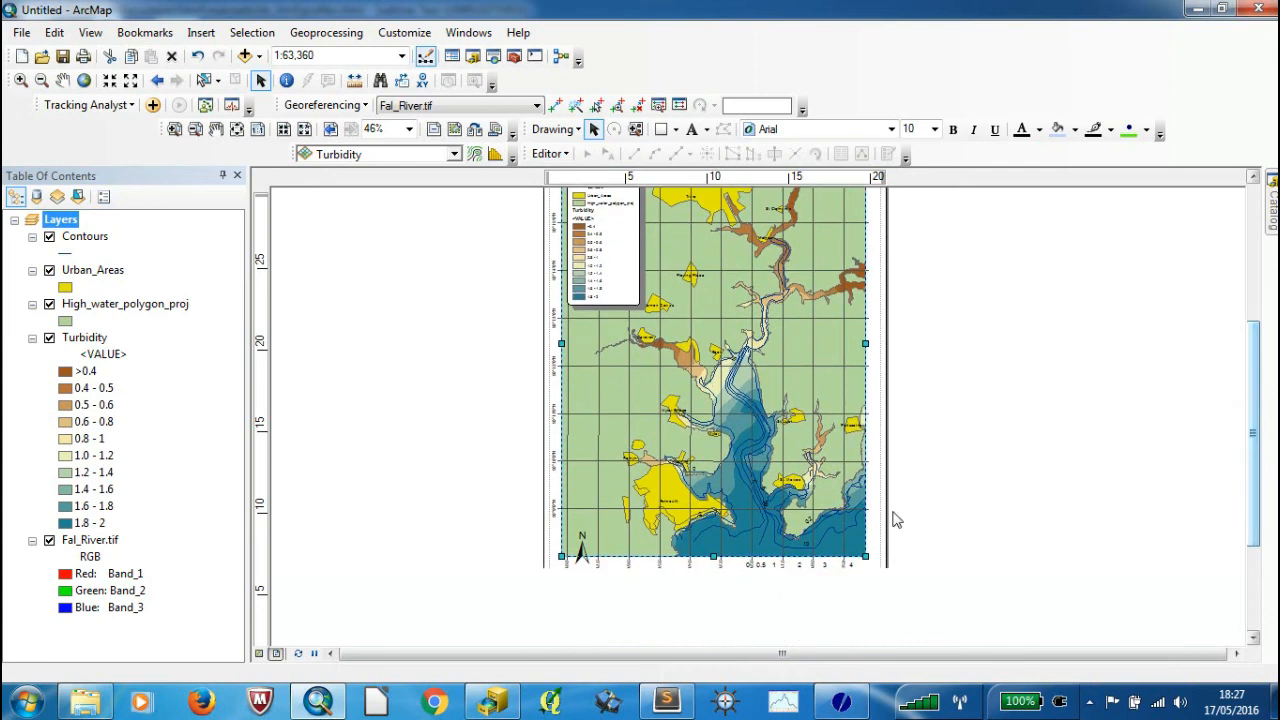
Zoom in around the scale bar below the data frame and try to select the scale bar.
left_click(798, 571)
left_click(797, 571)
left_click(797, 567)
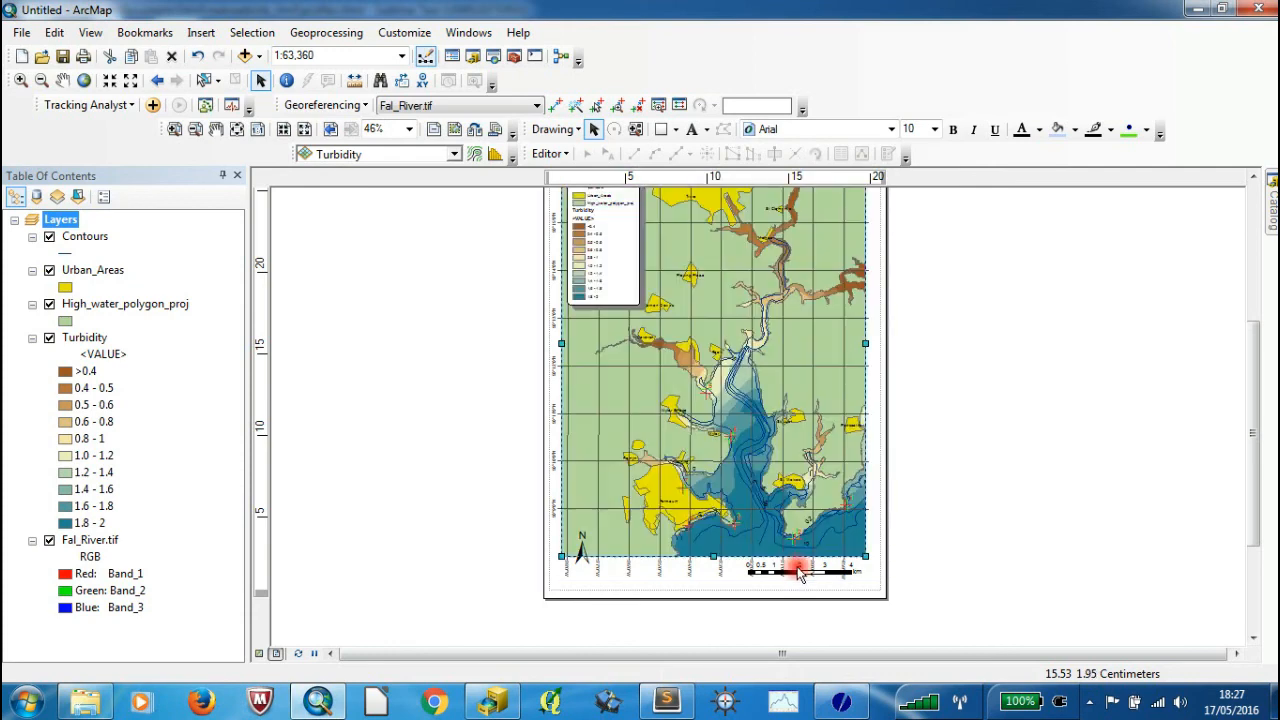
left_click(799, 570)
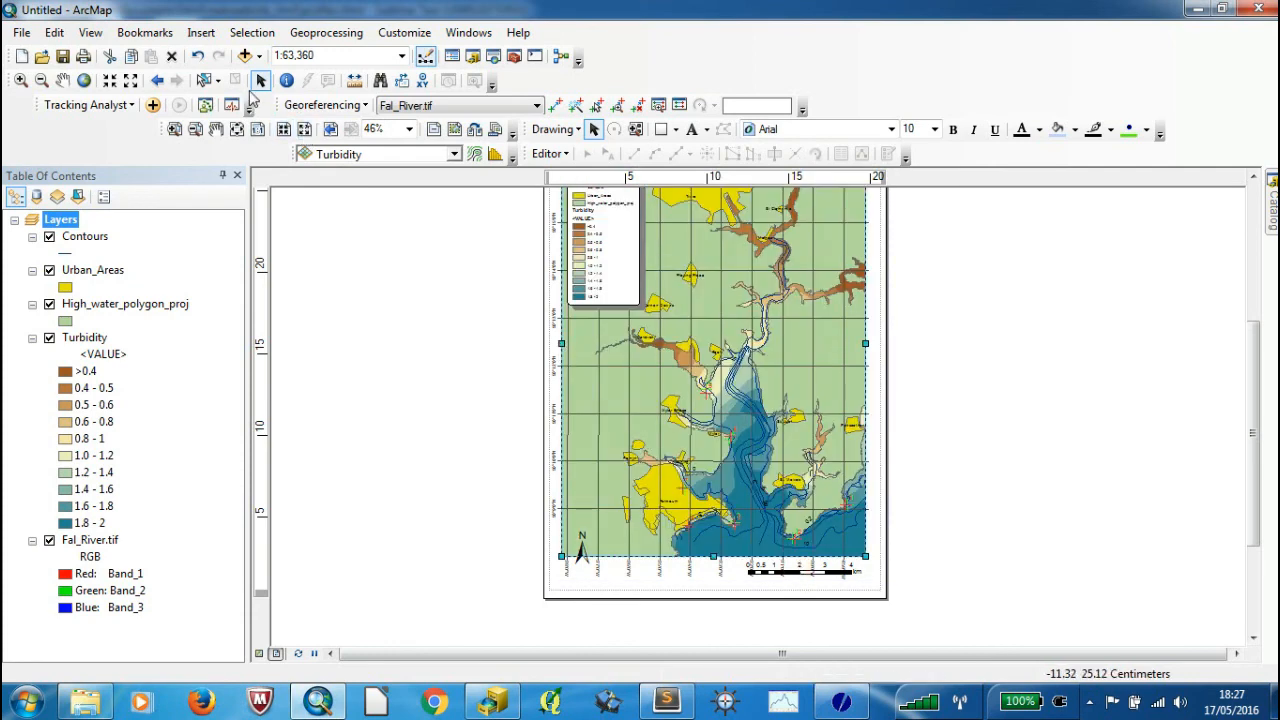
left_click(21, 80)
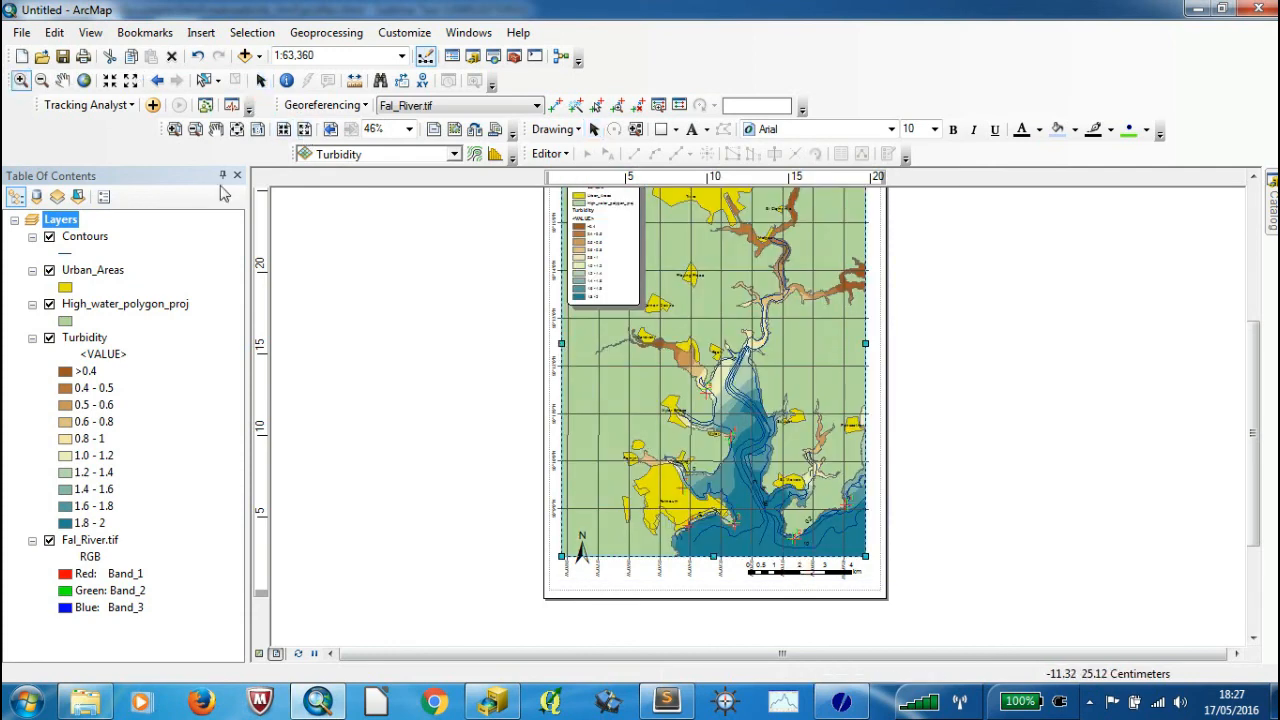
left_click_drag(654, 502, 946, 615)
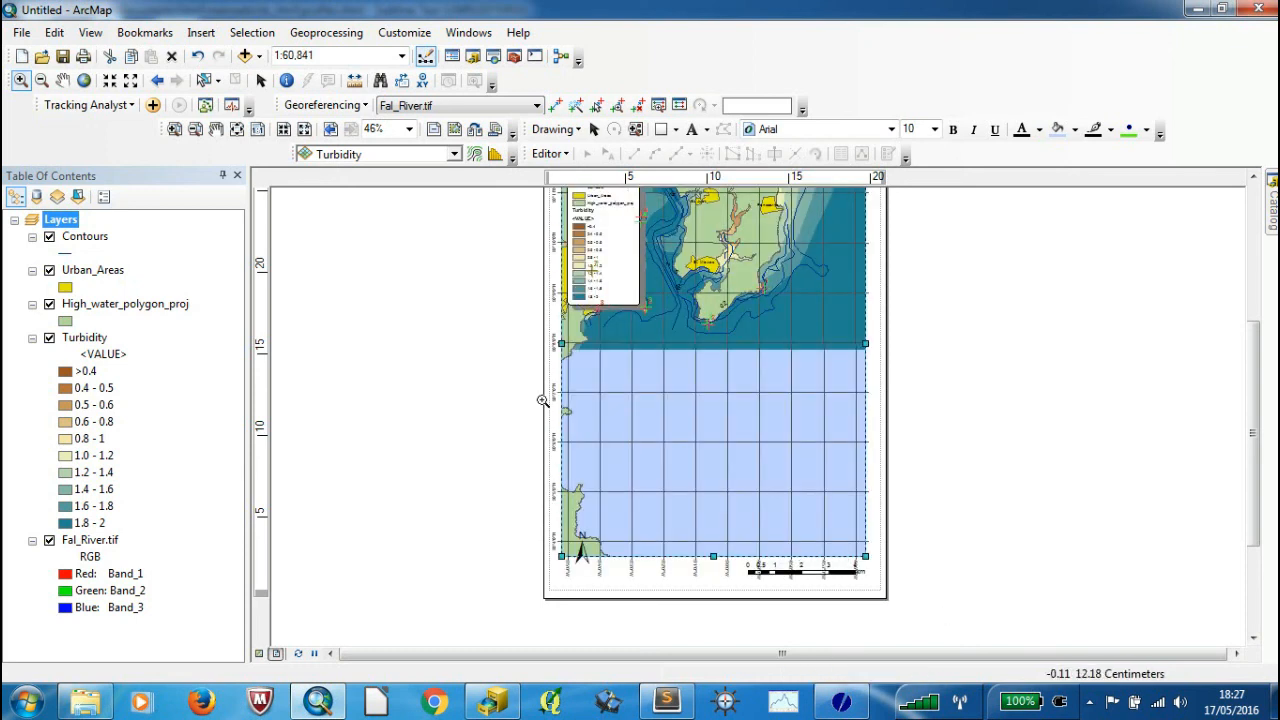
left_click(261, 80)
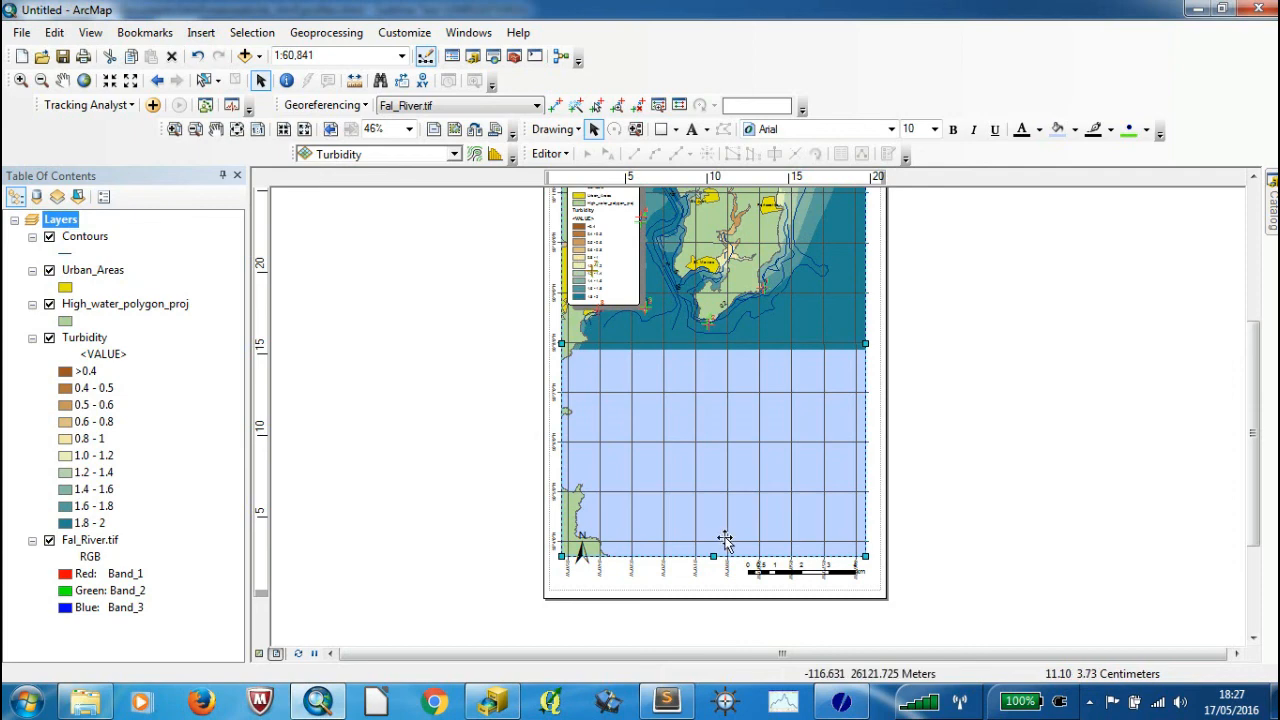
left_click(780, 577)
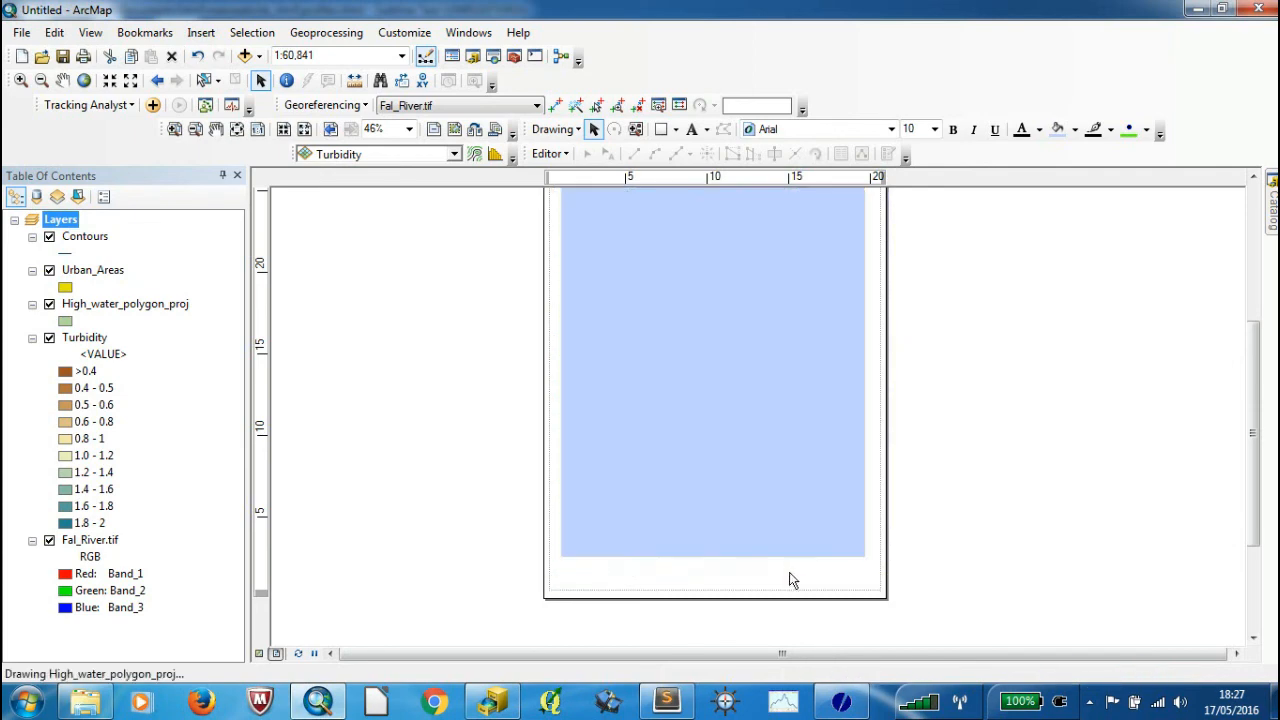
left_click(803, 573)
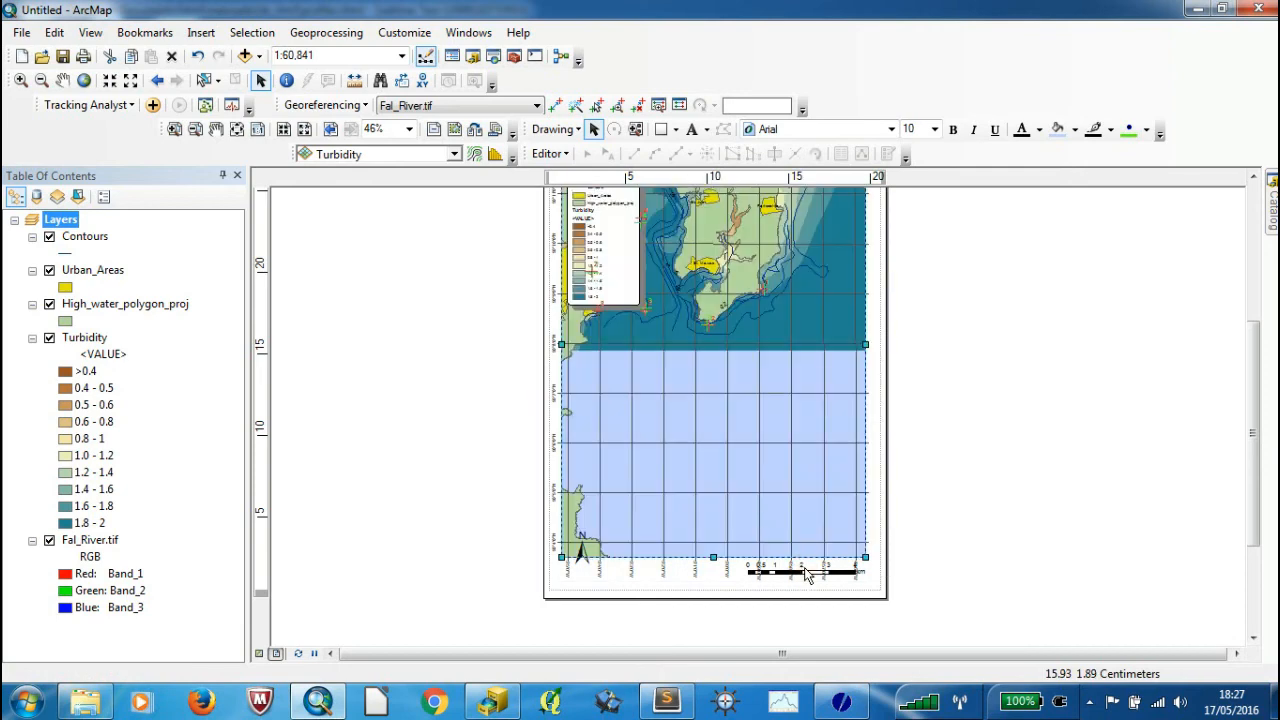
left_click(628, 234)
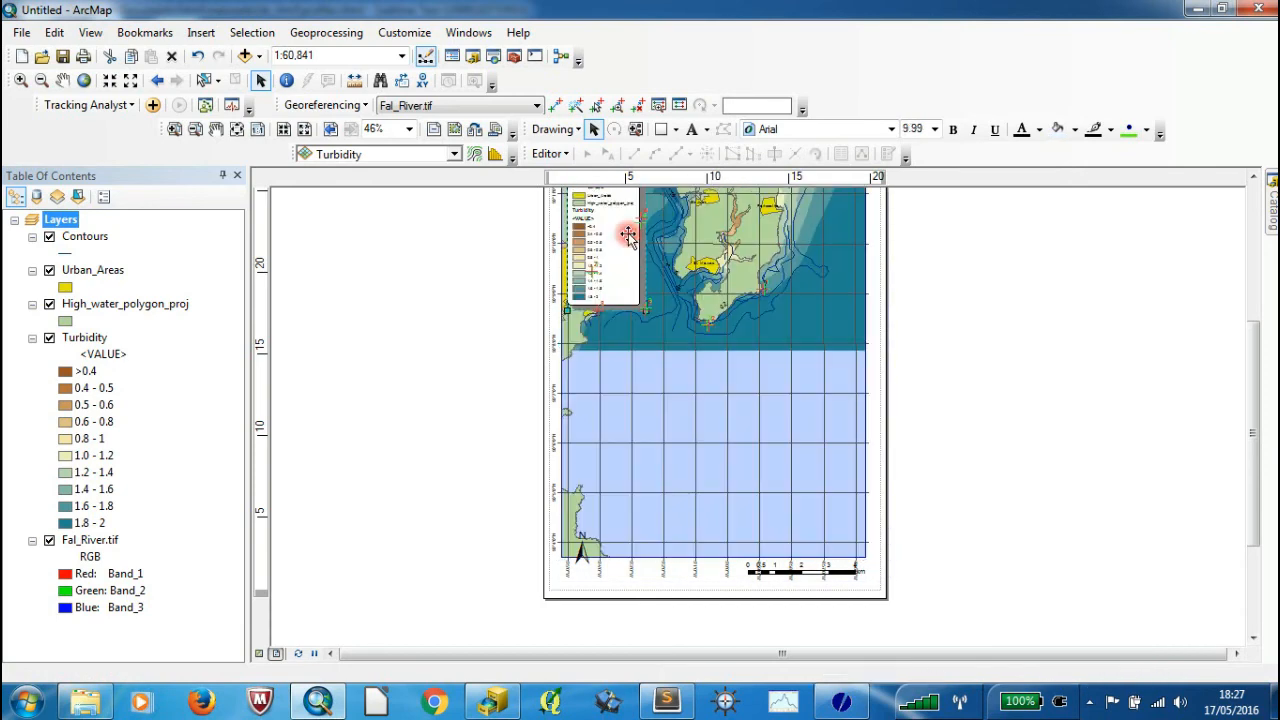
double_click(628, 234)
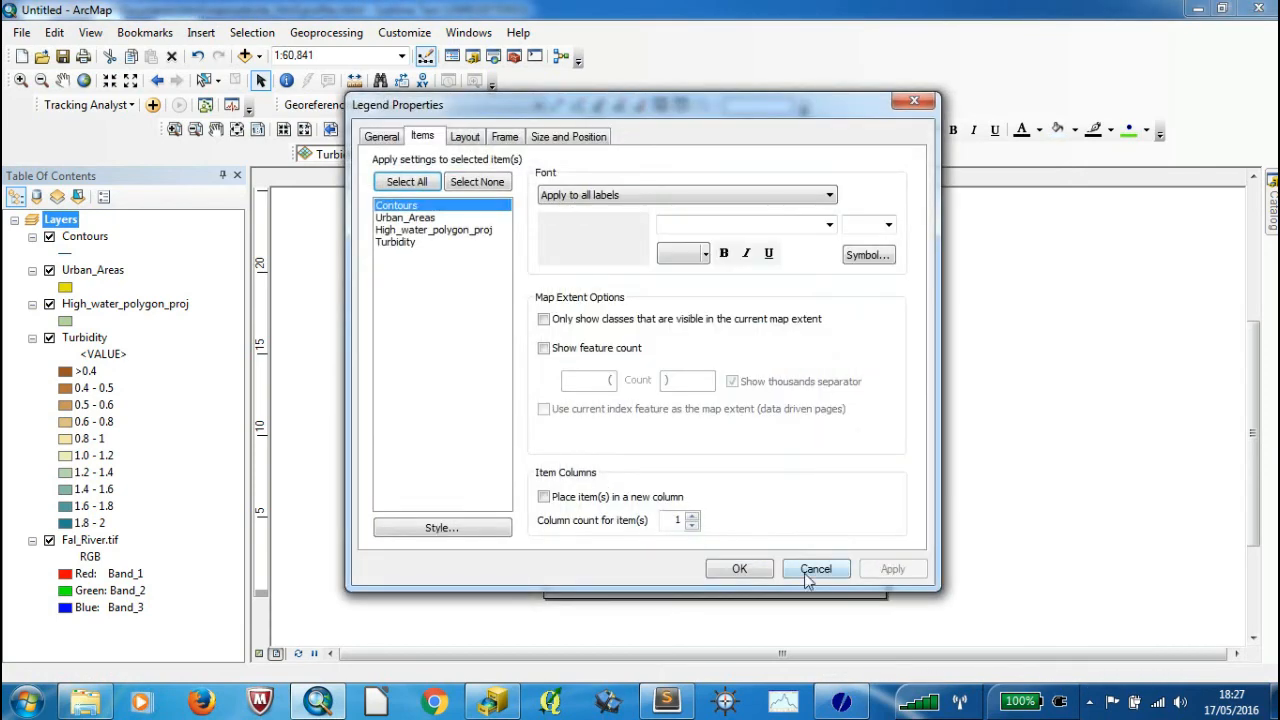
left_click(740, 568)
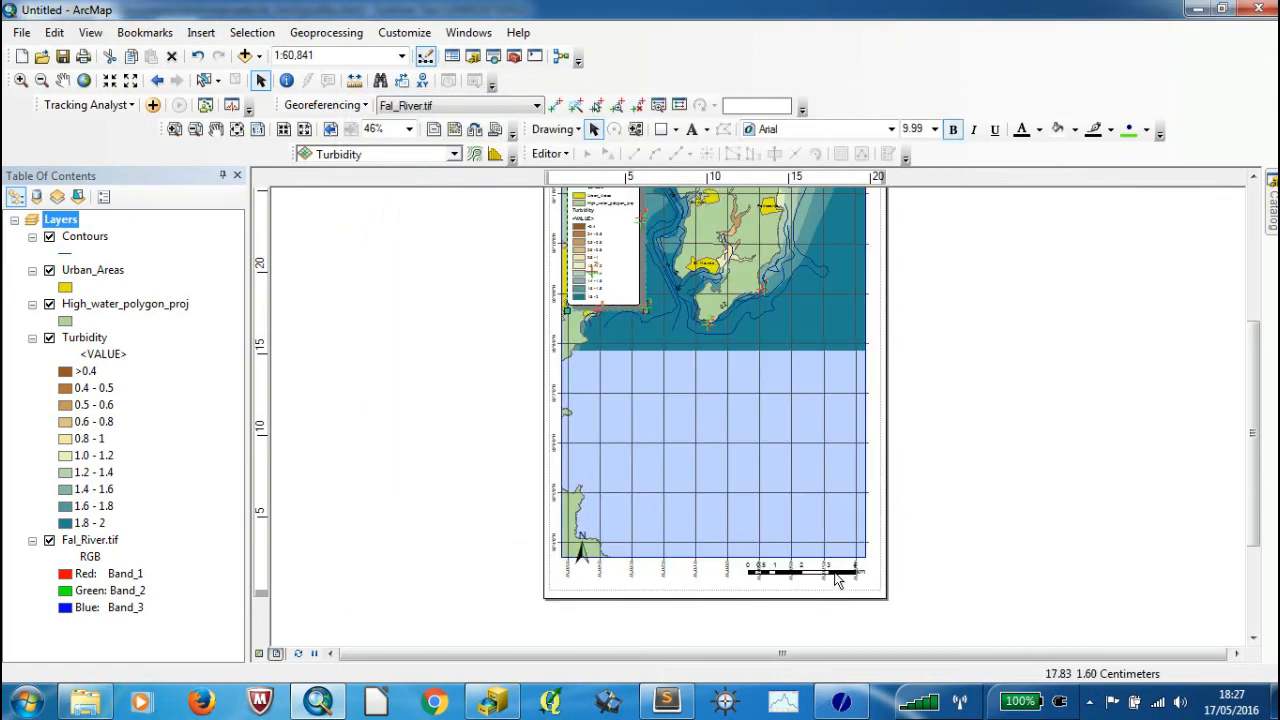
Move the scale bar up inside the lower-right corner of the data frame.
left_click(838, 580)
left_click_drag(834, 571, 830, 551)
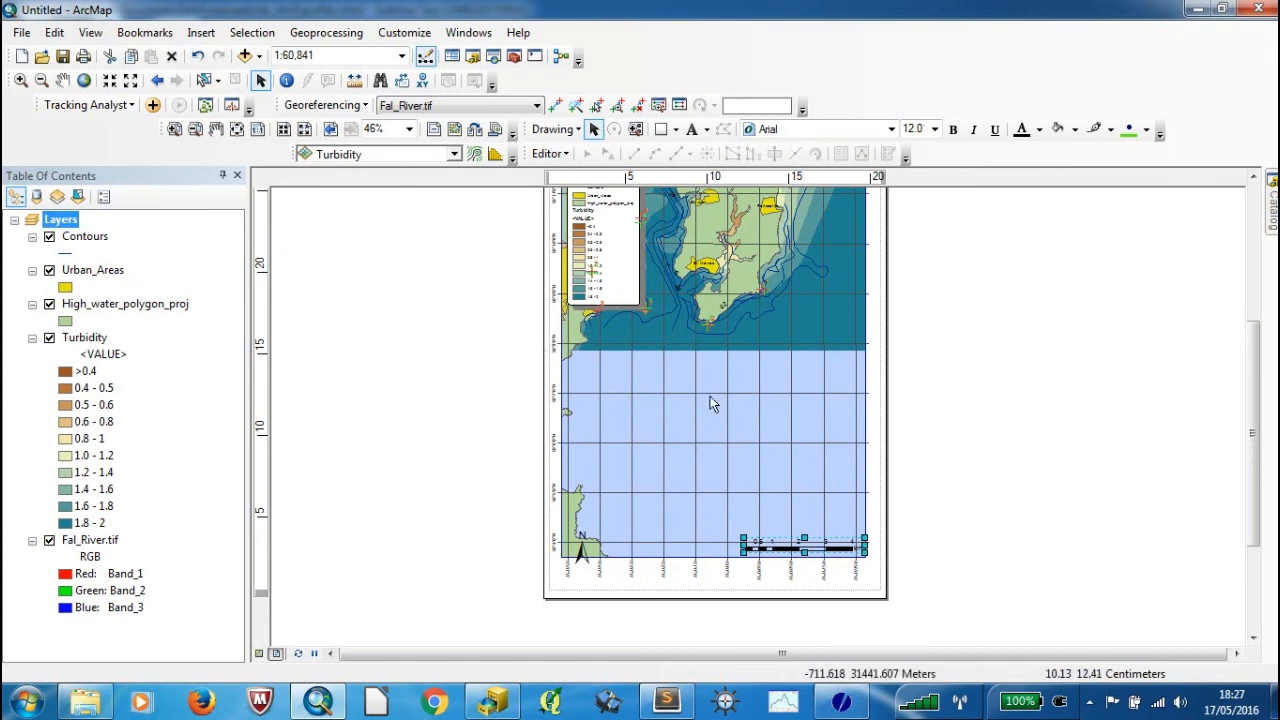
Pan the map within the data frame so the River Fal and its estuary fill the frame.
left_click_drag(1256, 455, 1256, 423)
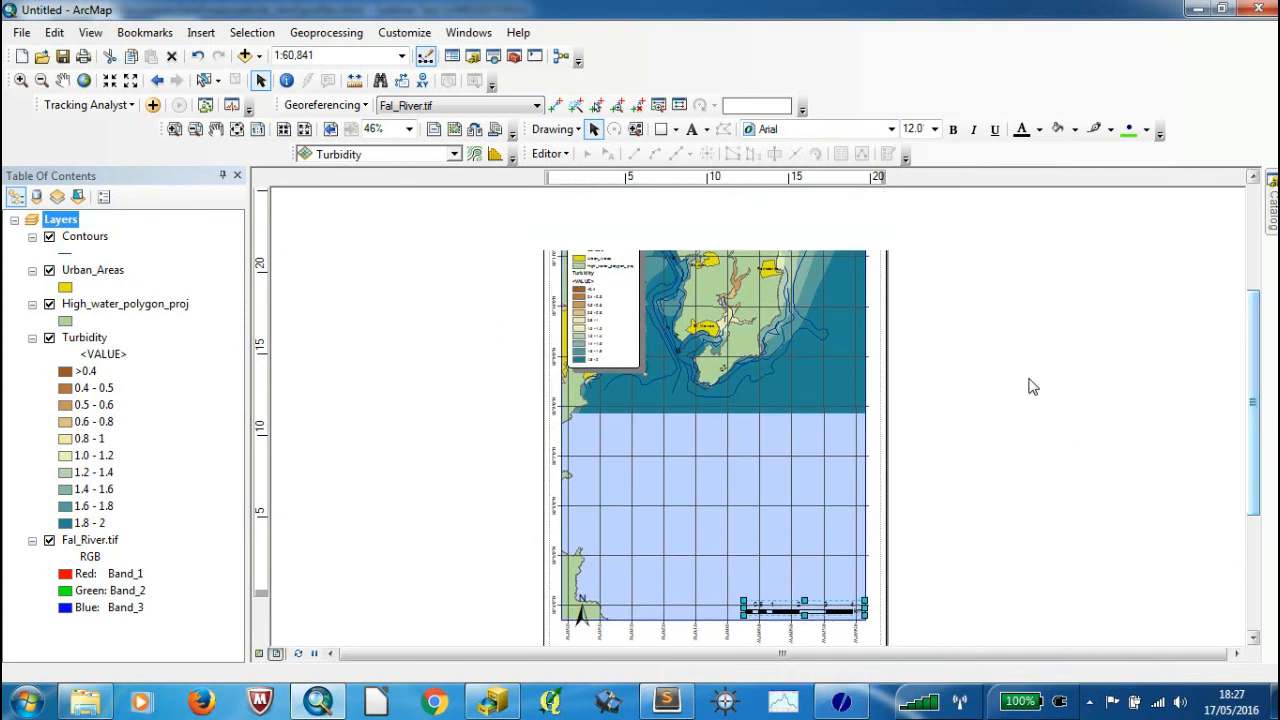
left_click(62, 80)
left_click_drag(656, 360, 725, 488)
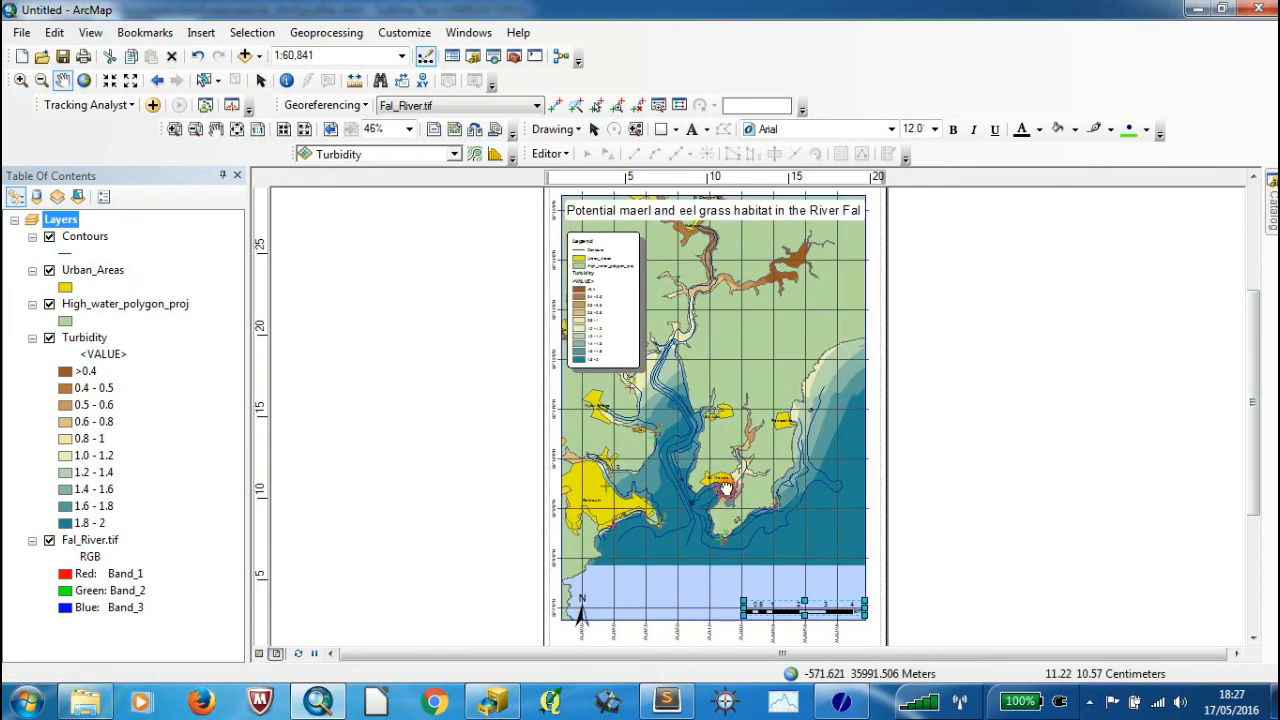
left_click_drag(728, 497, 728, 532)
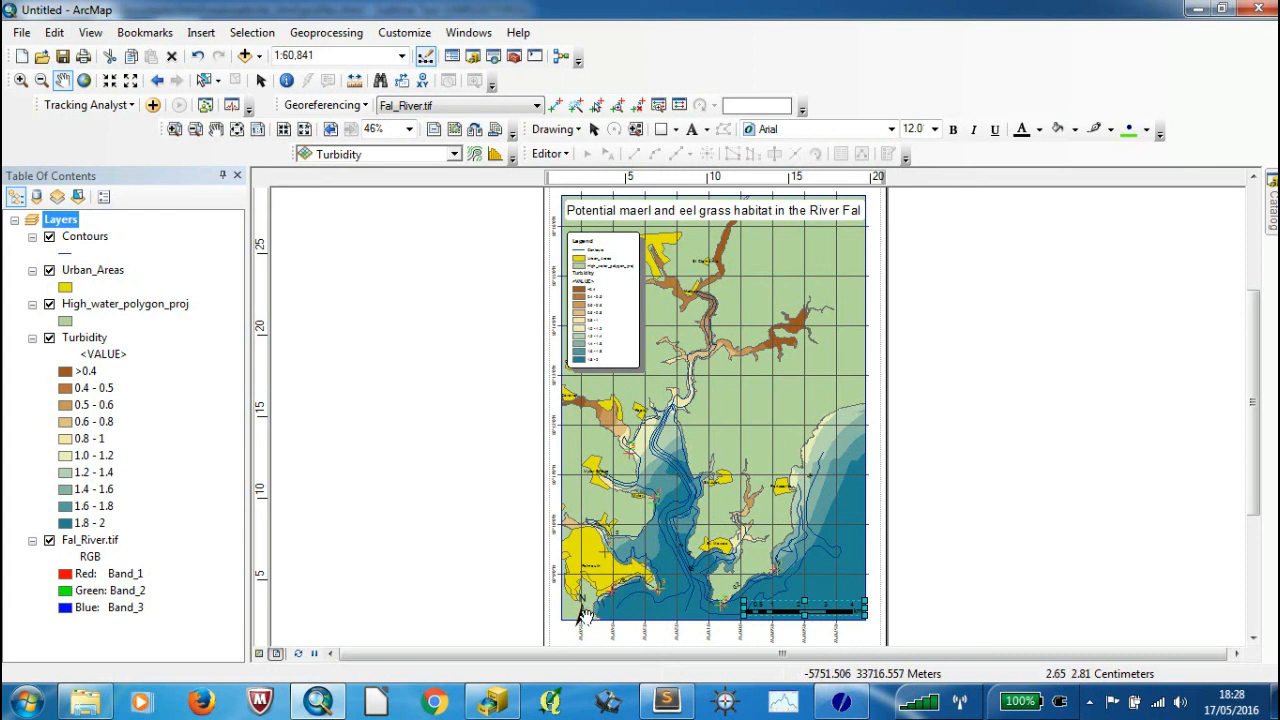
Move the north arrow to the lower-right corner of the data frame, just above the scale bar.
left_click(261, 80)
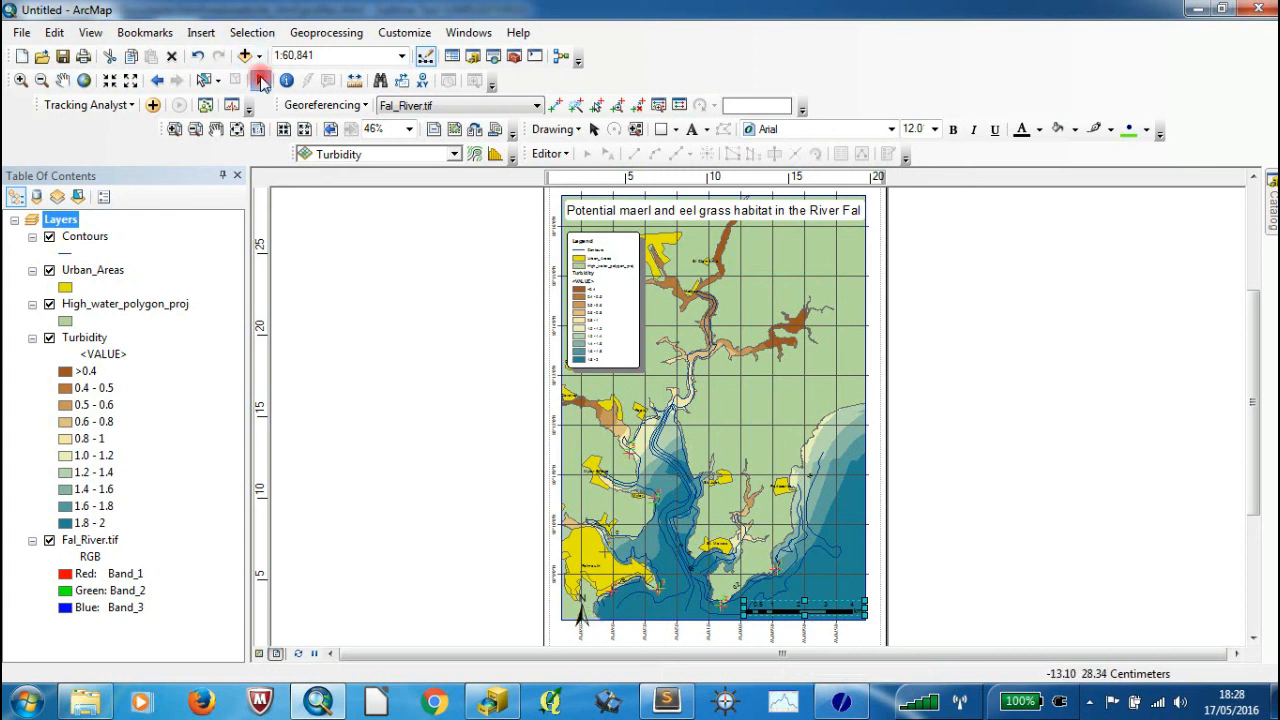
left_click(584, 618)
left_click_drag(584, 620, 850, 585)
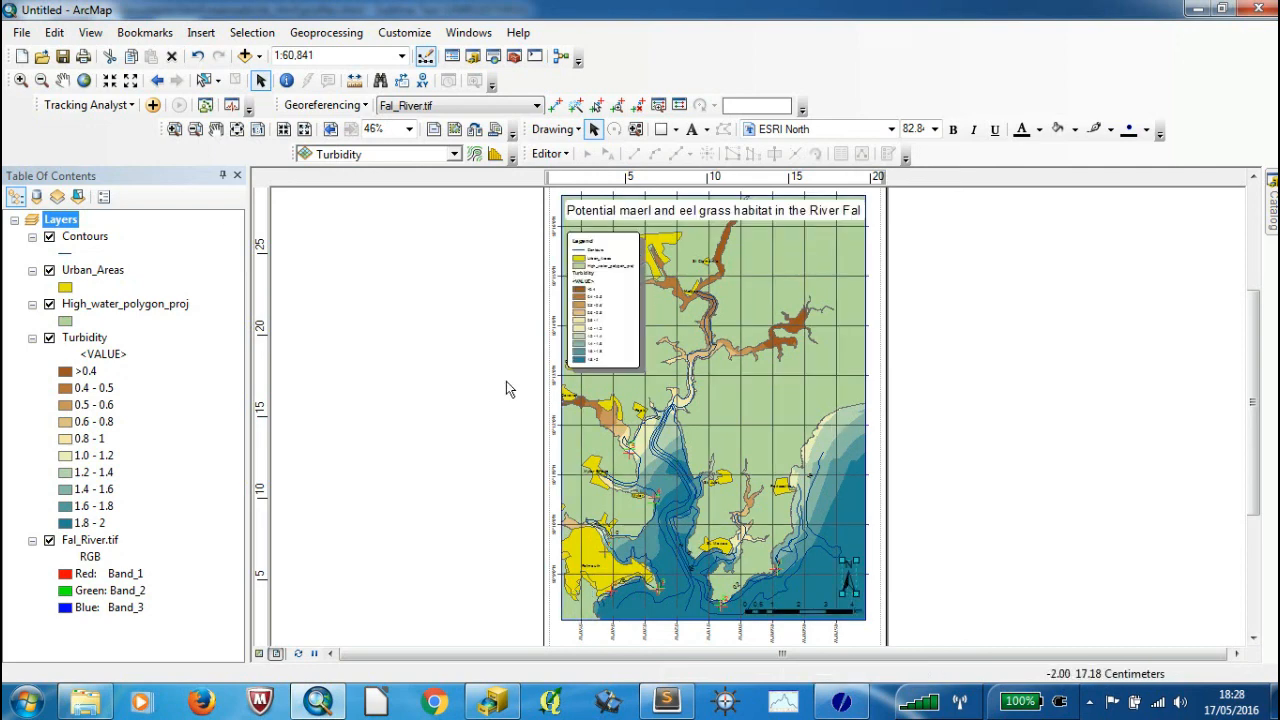
Examine the map export options for file type and resolution, and leave without exporting.
left_click(21, 32)
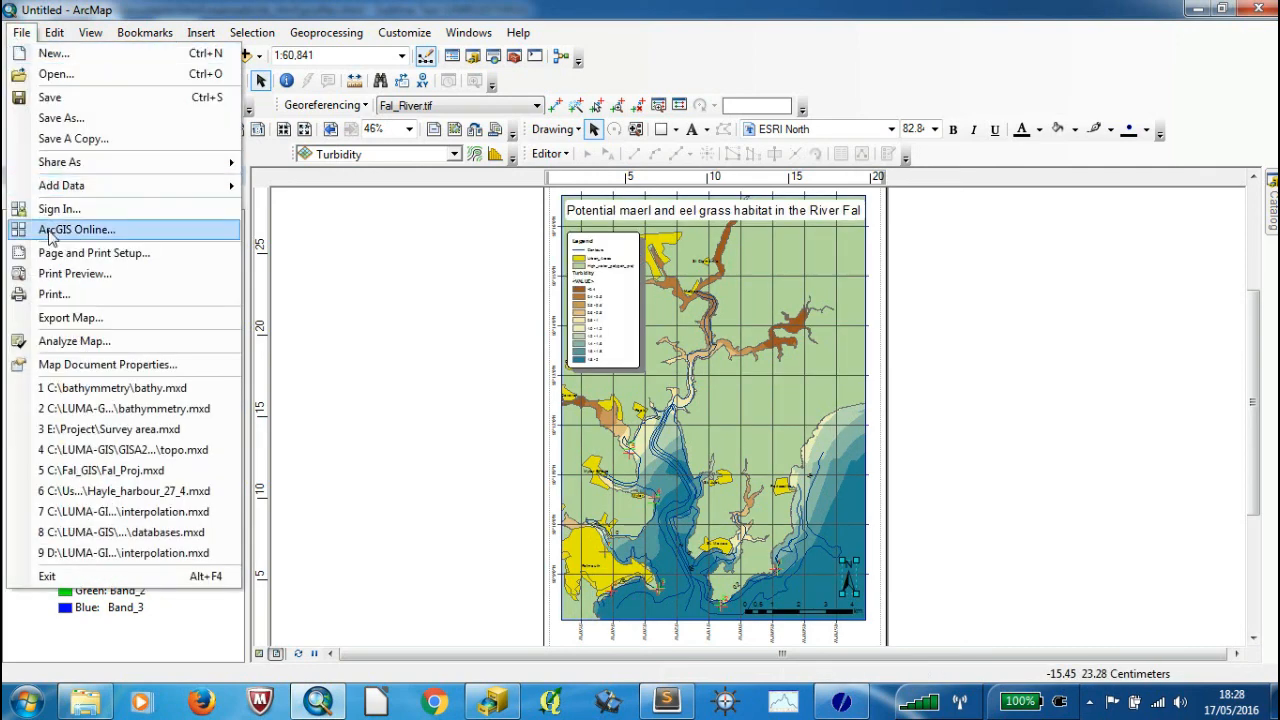
left_click(66, 317)
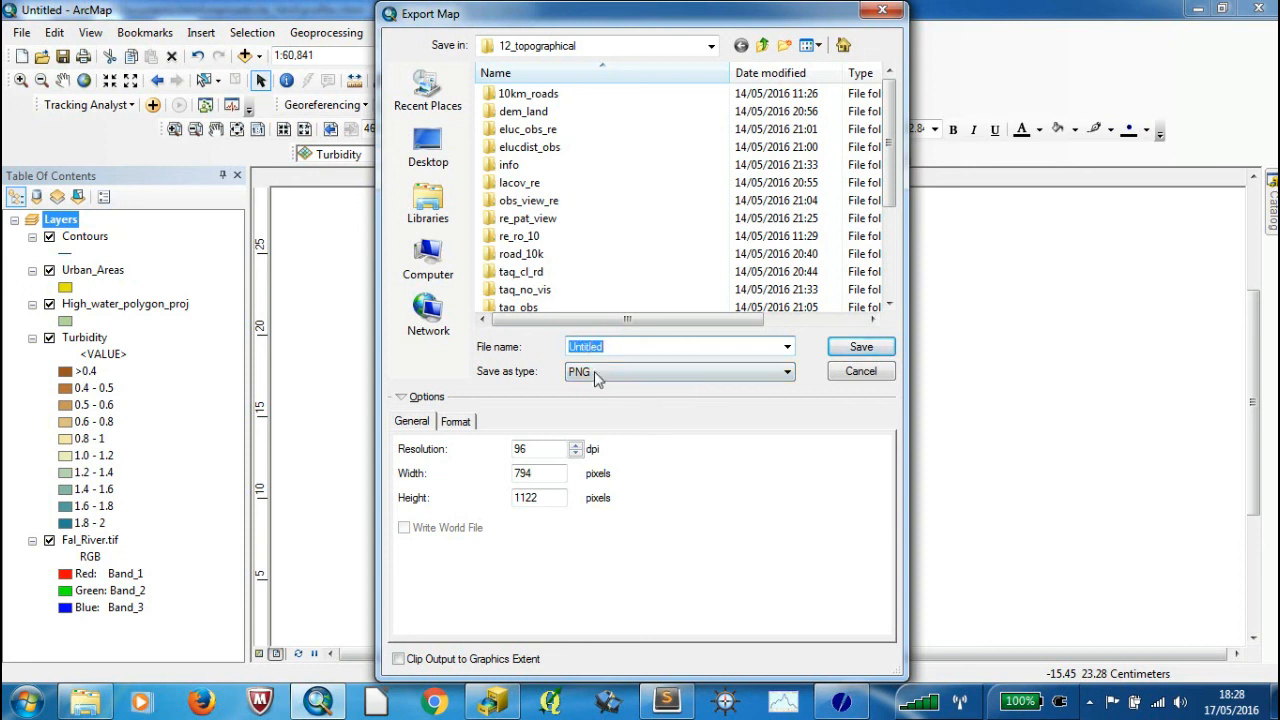
left_click(845, 375)
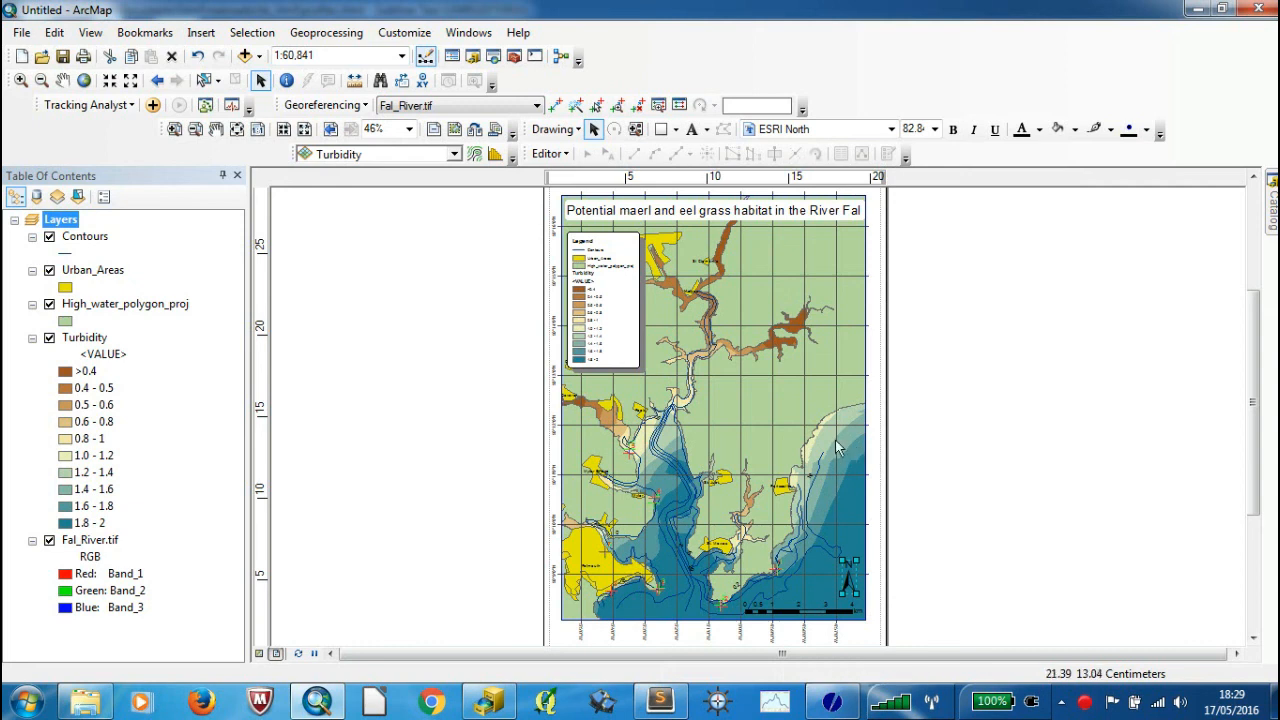
Rename the High_water_polygon_proj layer as Land in its layer properties.
left_click(95, 240)
left_click(100, 270)
left_click(110, 305)
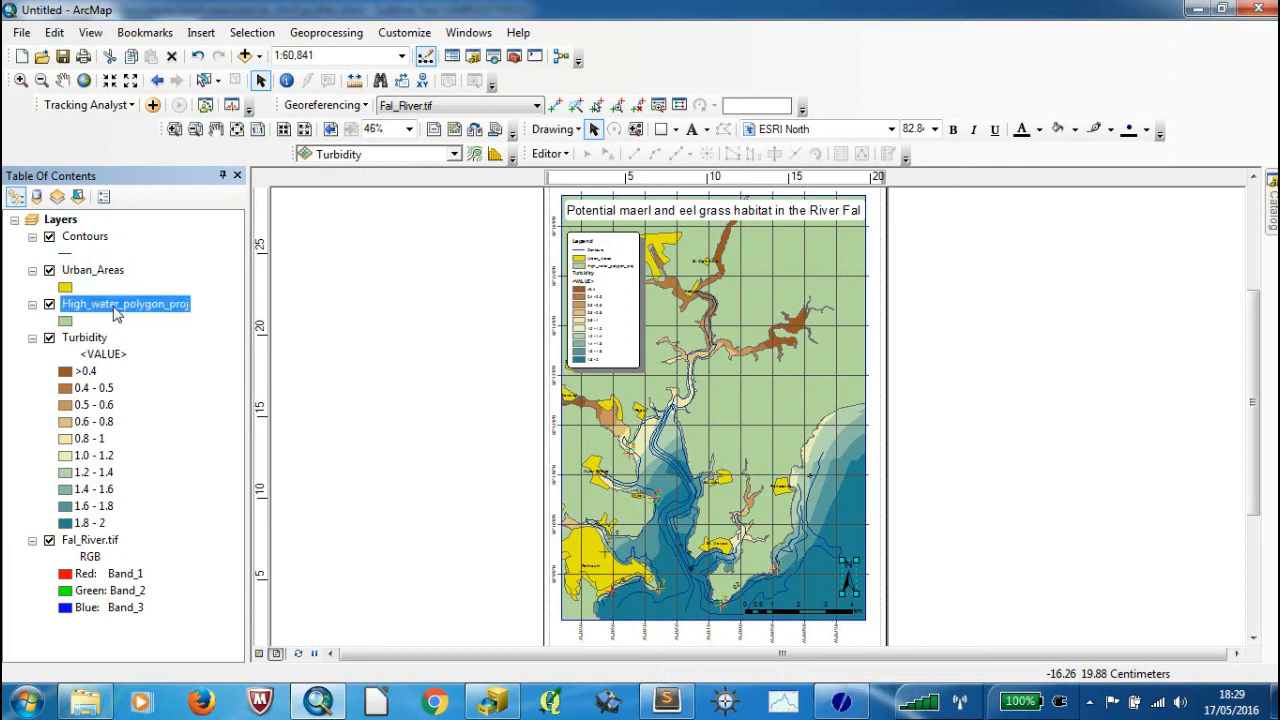
left_click(115, 313)
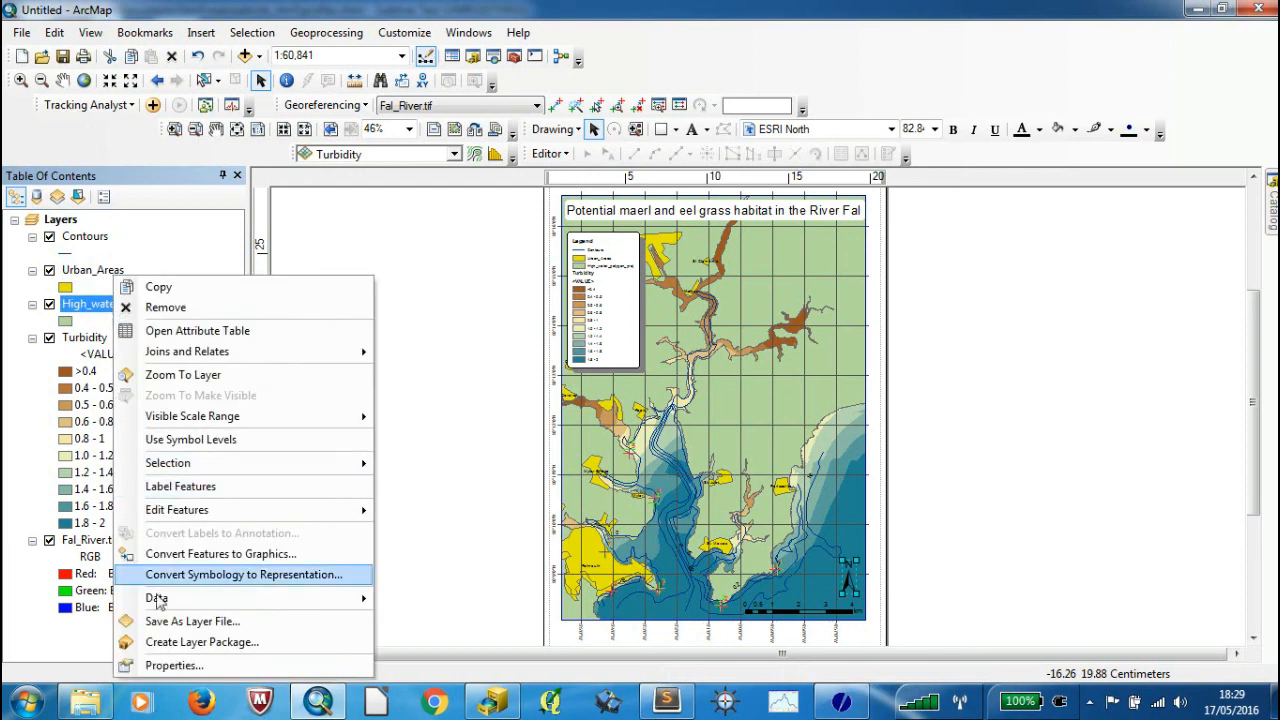
left_click(172, 665)
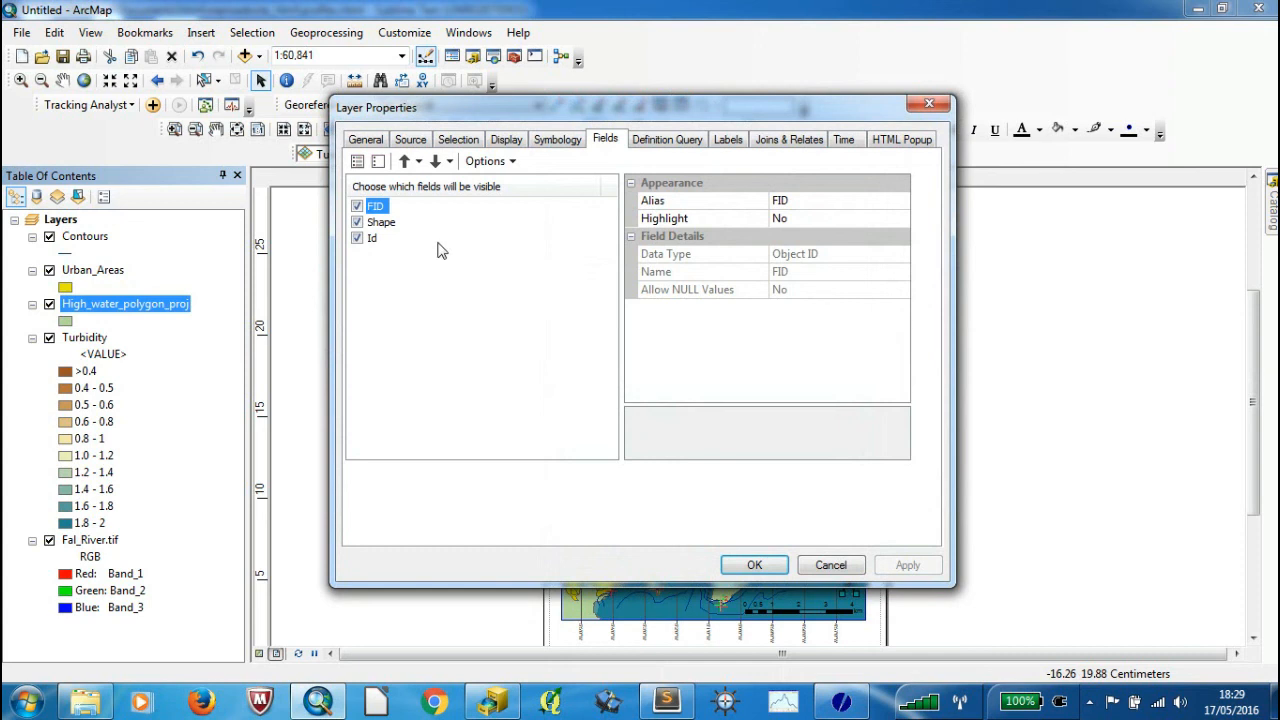
left_click(355, 142)
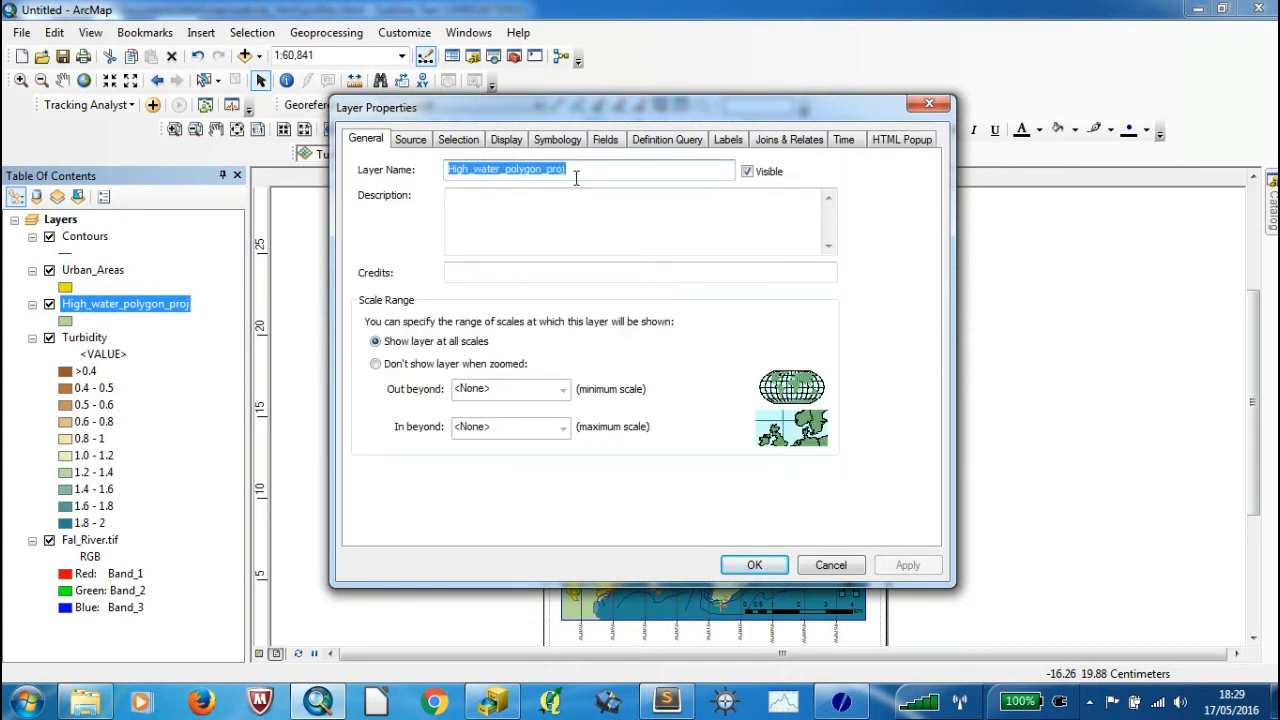
key("BackSpace")
type("Land")
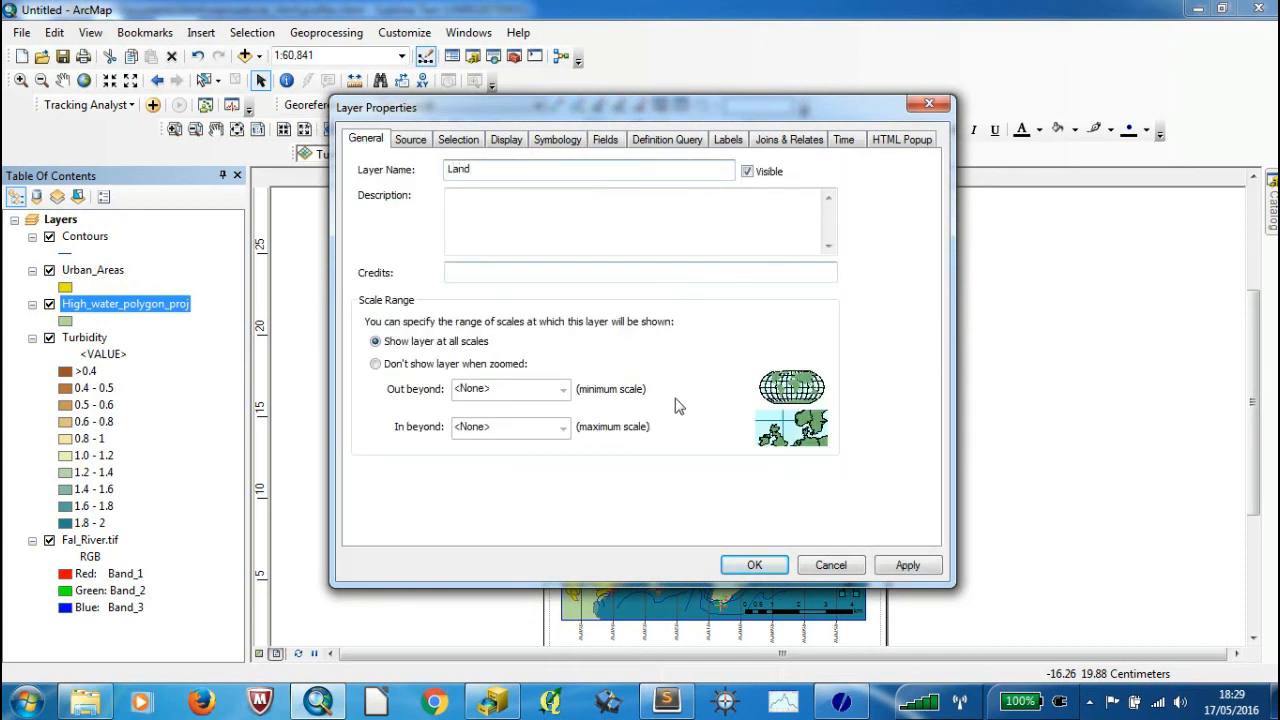
left_click(906, 565)
left_click(754, 565)
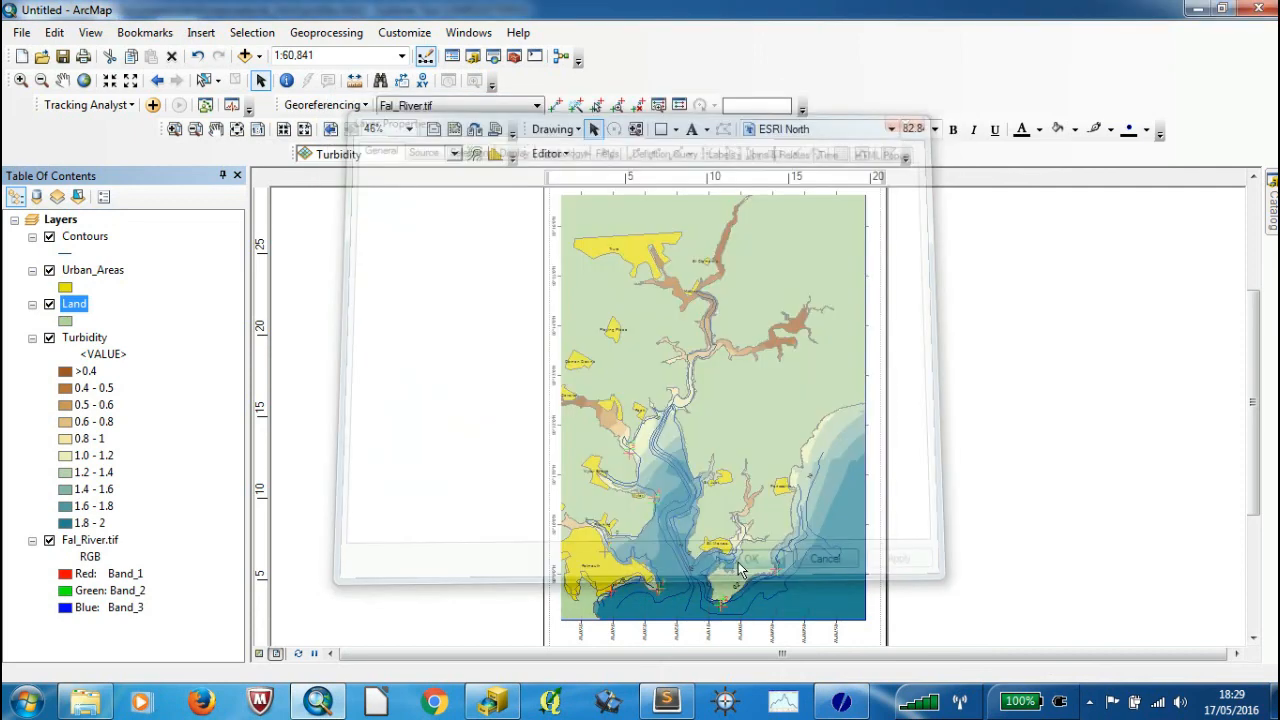